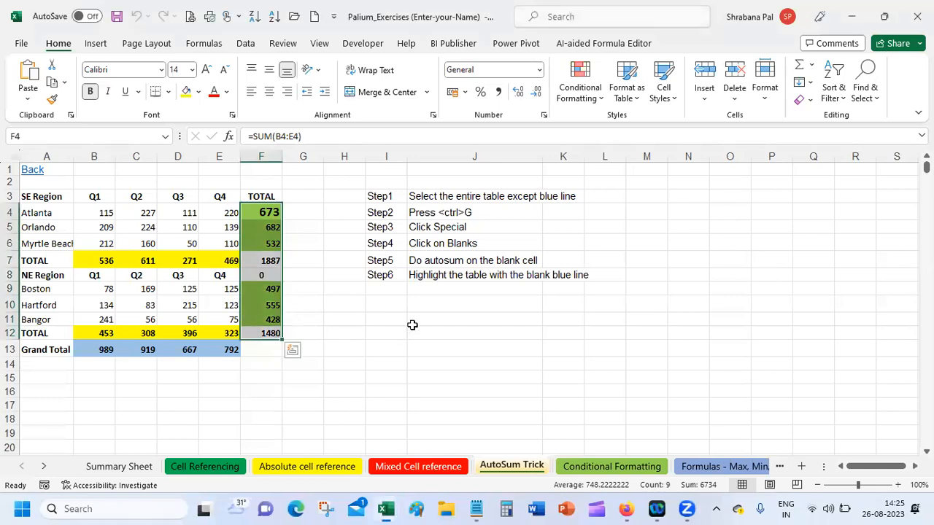
# Clear the contents of the TOTAL column cells F4:F12
pyautogui.click(417, 324)
pyautogui.moveTo(267, 212); pyautogui.dragTo(269, 324)
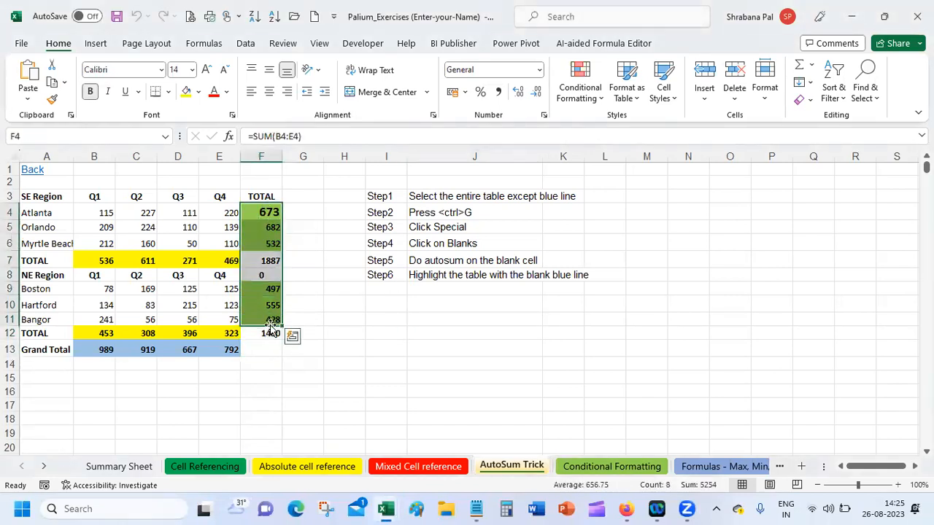
pyautogui.keyDown('shift'); pyautogui.click(266, 333); pyautogui.keyUp('shift')
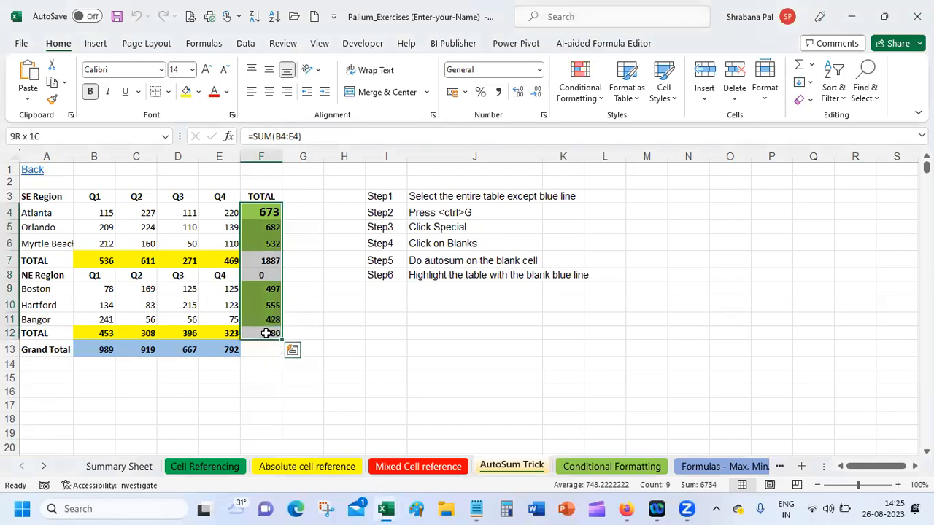
pyautogui.rightClick(266, 333)
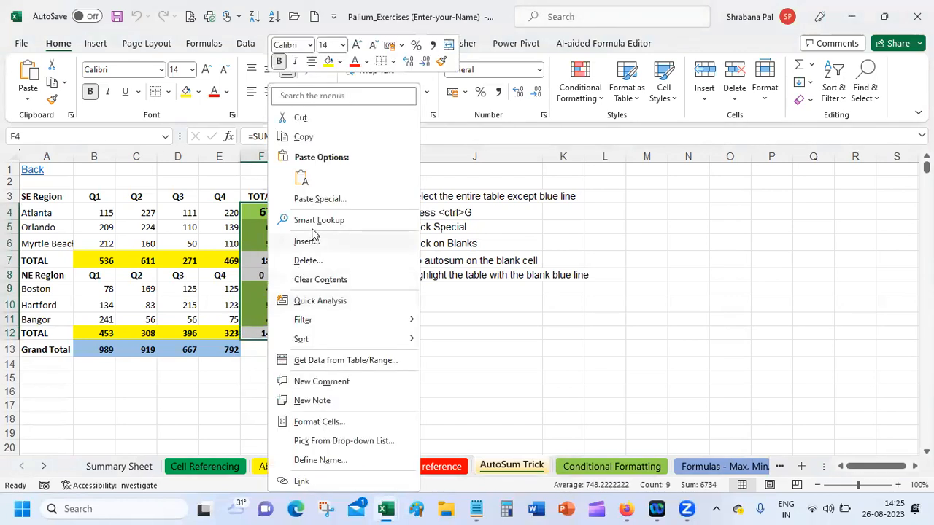
pyautogui.click(327, 280)
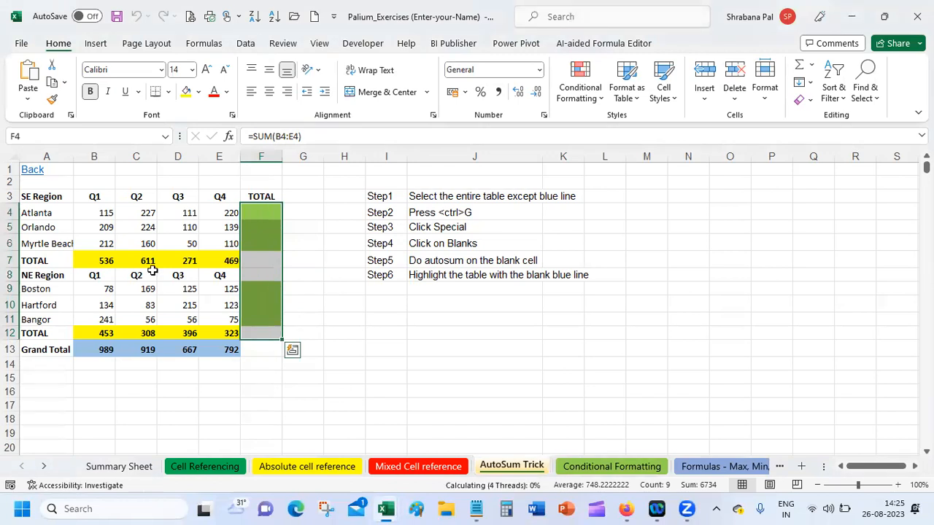
# Clear the contents of the SE Region total row B7:F7 and the NE Region total and Grand Total rows B12:F13
pyautogui.moveTo(94, 260); pyautogui.dragTo(275, 260)
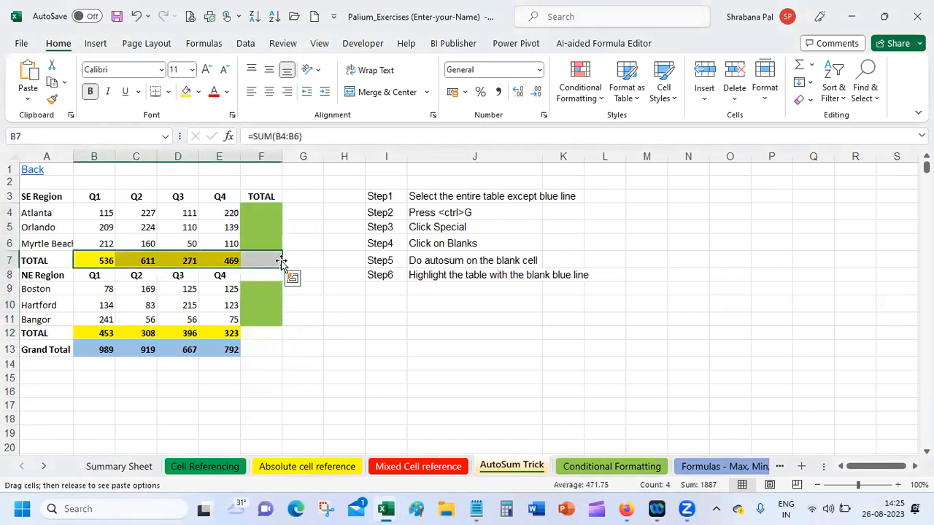
pyautogui.rightClick(275, 260)
pyautogui.click(375, 280)
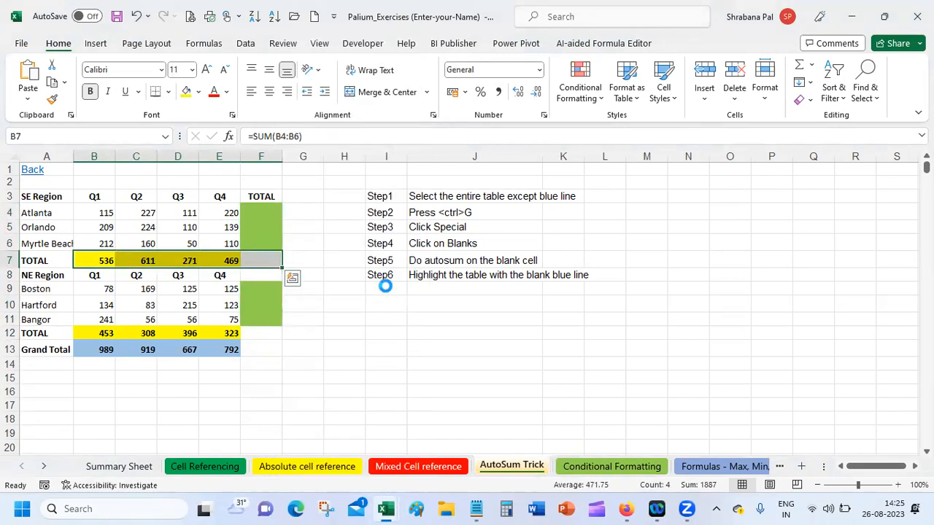
pyautogui.moveTo(93, 332); pyautogui.dragTo(248, 349)
pyautogui.rightClick(248, 350)
pyautogui.click(312, 278)
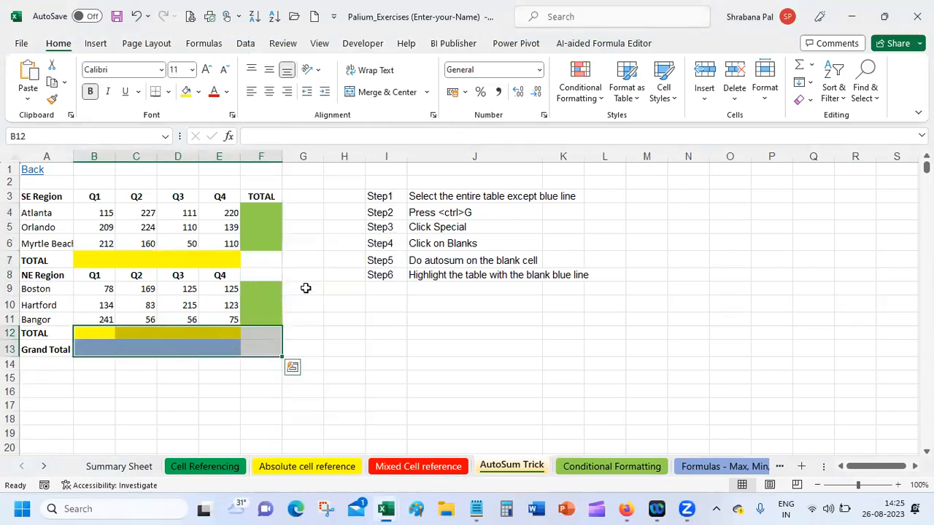
pyautogui.click(335, 387)
# Select only the blank cells within B4:F12 using Go To Special and fill them with AutoSum totals
pyautogui.moveTo(93, 208); pyautogui.dragTo(267, 336)
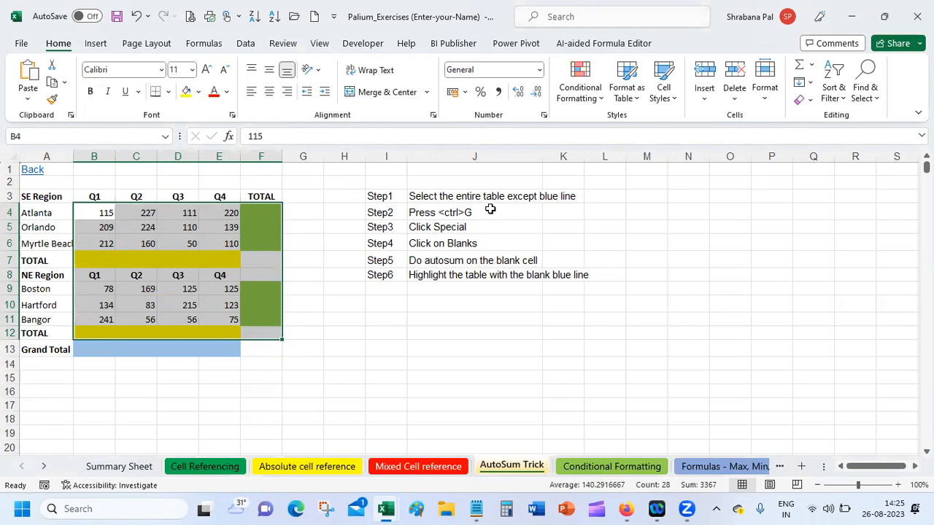
pyautogui.hotkey('ctrl', 'g')
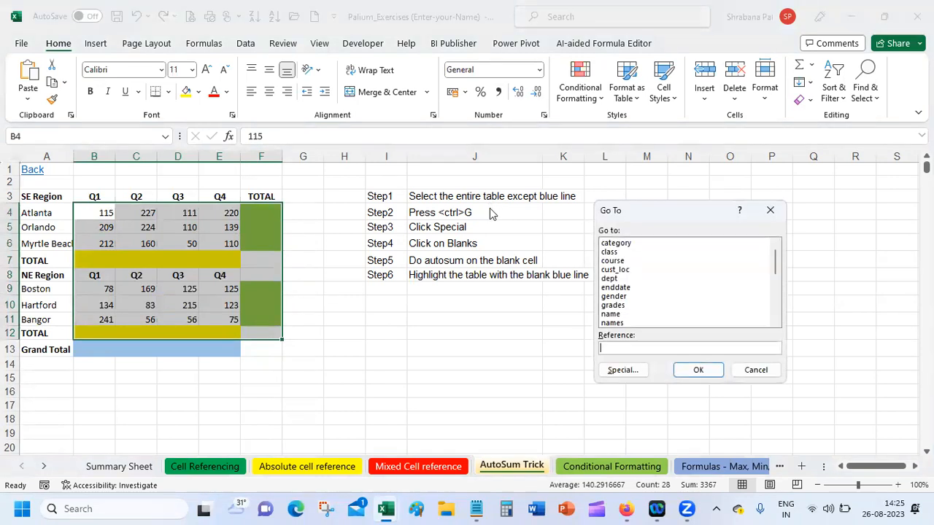
pyautogui.click(624, 370)
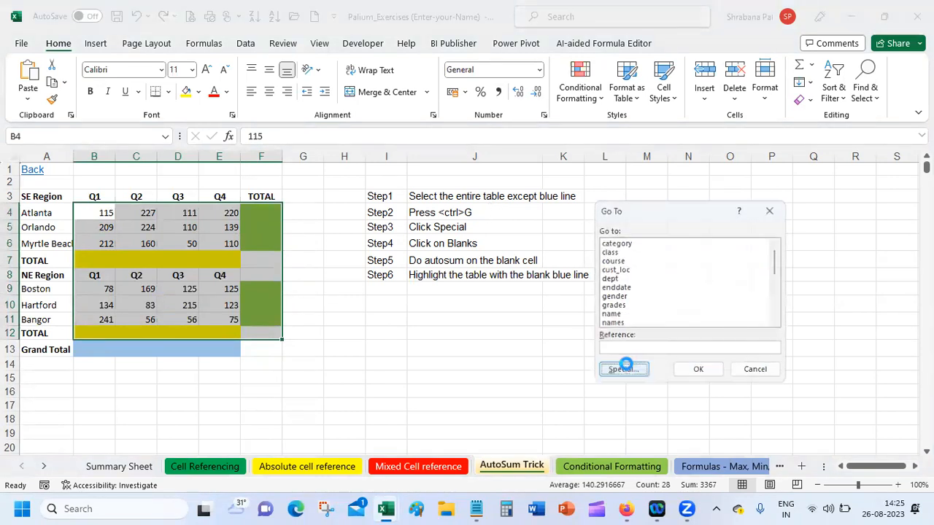
pyautogui.click(615, 315)
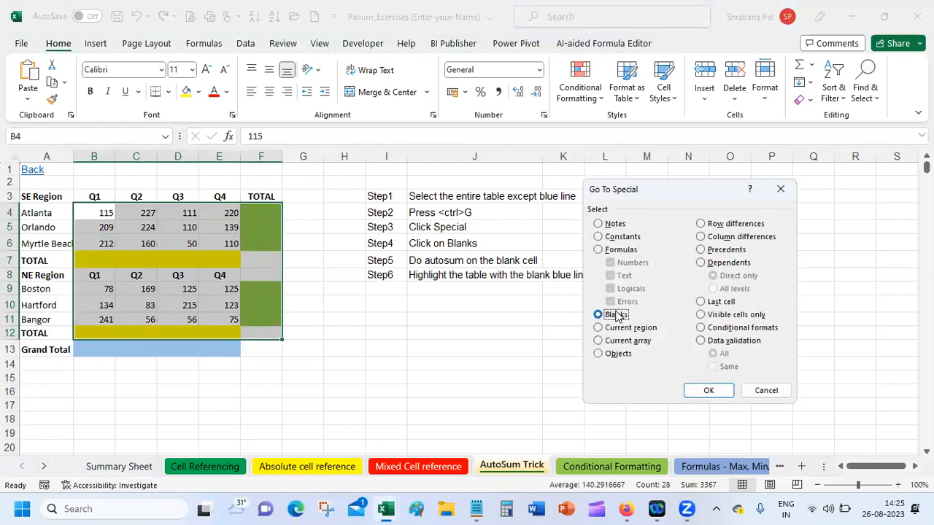
pyautogui.click(701, 392)
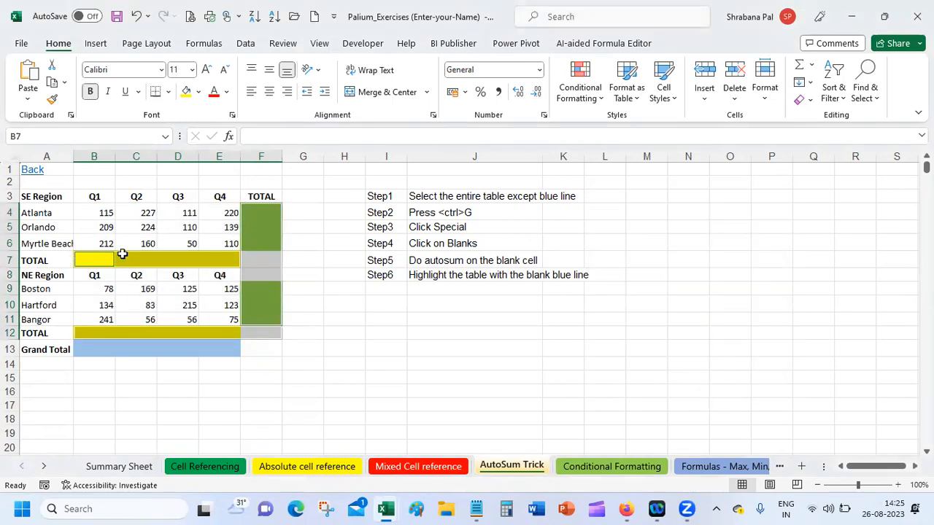
pyautogui.click(801, 64)
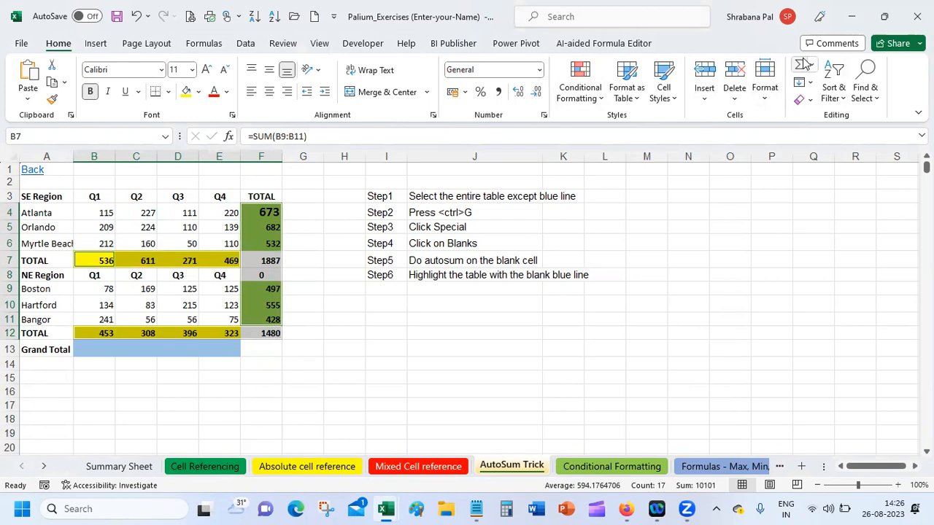
# AutoSum the range B4:E13 to fill the quarterly figures in the blue Grand Total row
pyautogui.click(137, 389)
pyautogui.click(95, 213)
pyautogui.moveTo(95, 223); pyautogui.dragTo(219, 342)
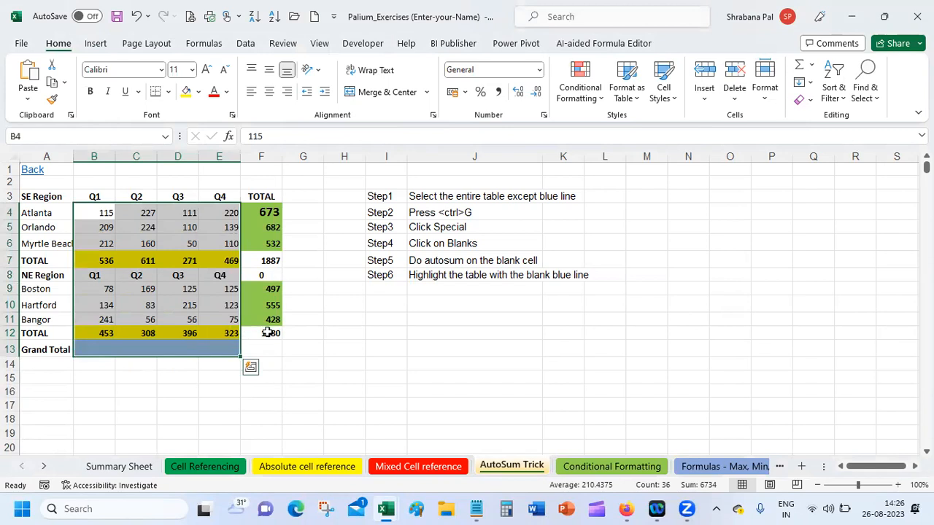
pyautogui.click(799, 64)
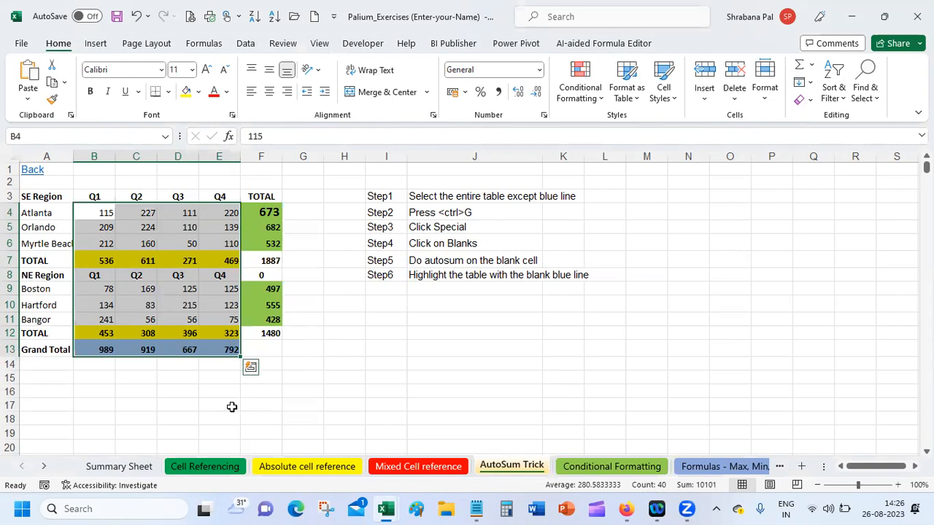
pyautogui.click(231, 407)
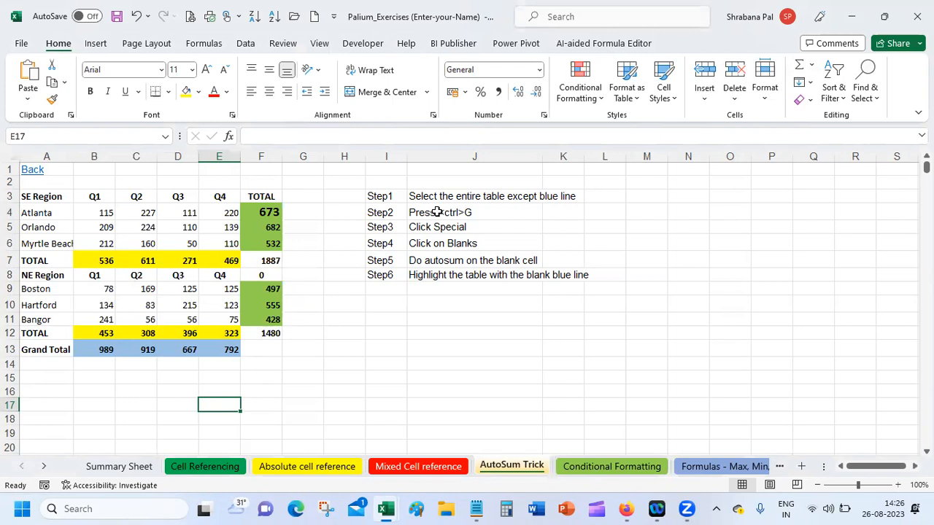
pyautogui.click(292, 360)
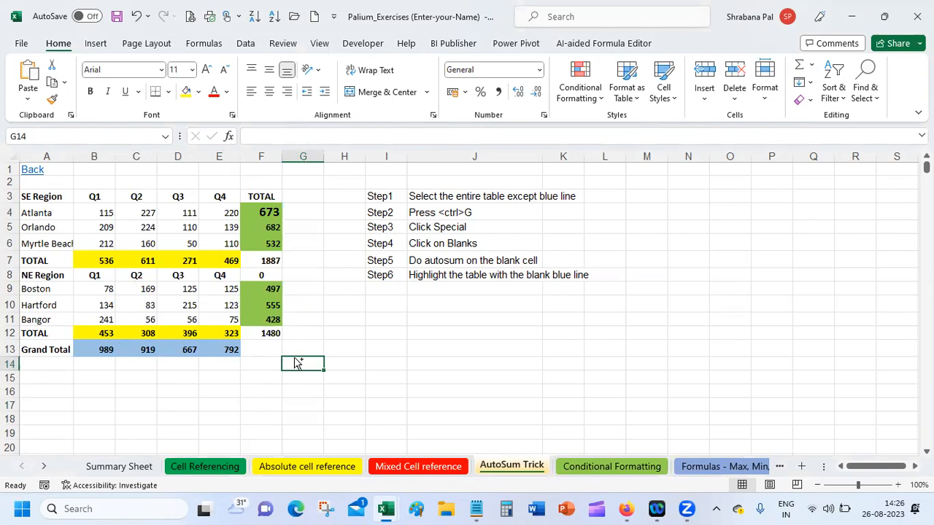
# Undo the Grand Total AutoSum and the AutoSum of the blank cells
pyautogui.hotkey('ctrl', 'z')
pyautogui.hotkey('ctrl', 'z')
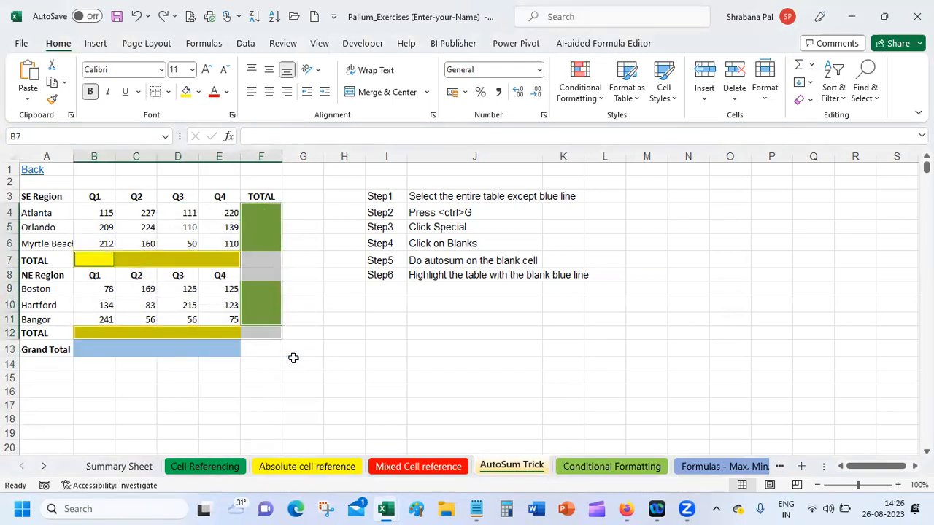
pyautogui.click(286, 359)
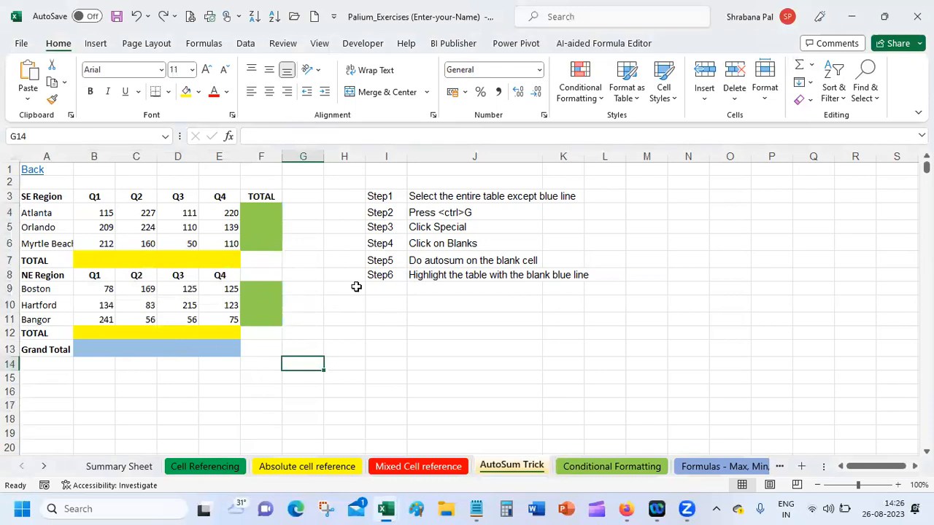
# AutoSum the SE Region block B4:F7 and the NE Region block B9:F12 separately to fill their row and column totals
pyautogui.moveTo(94, 212); pyautogui.dragTo(256, 268)
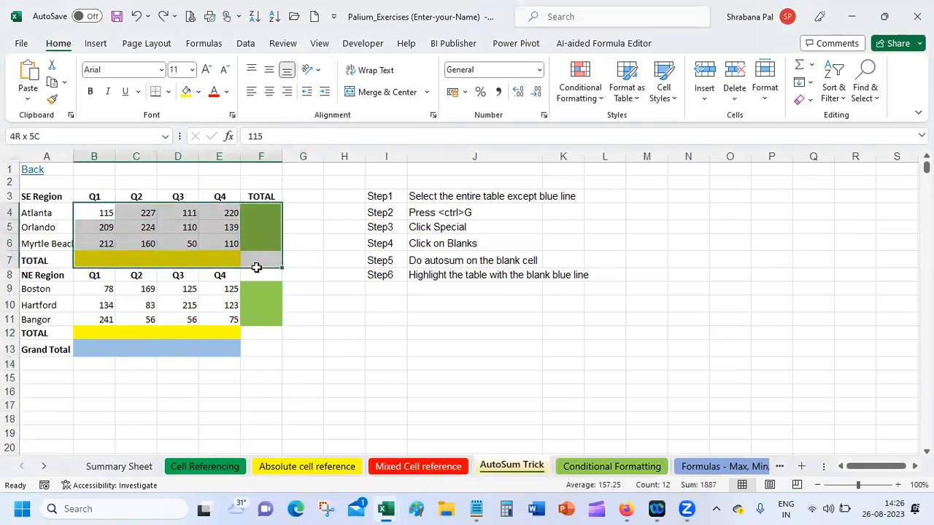
pyautogui.click(800, 66)
pyautogui.moveTo(94, 289); pyautogui.dragTo(260, 333)
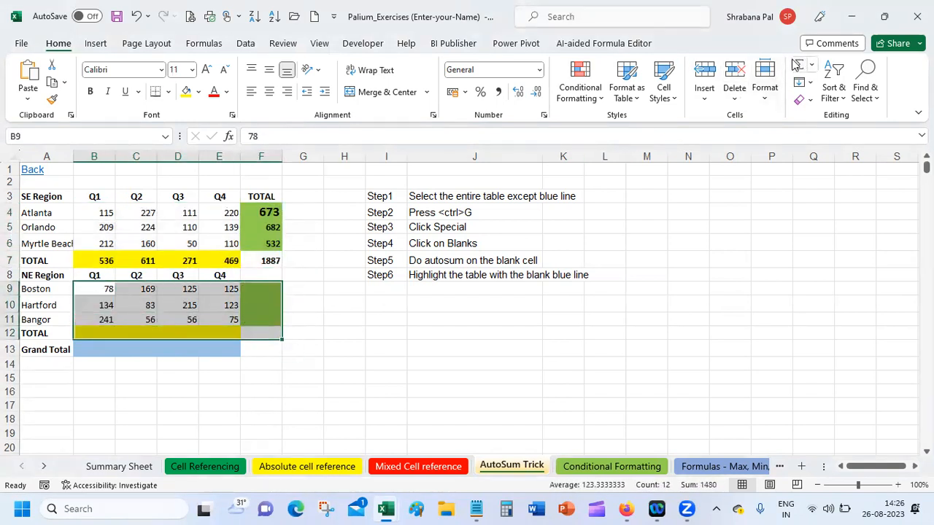
pyautogui.click(796, 67)
# Fill the Grand Total row with AutoSum for all four quarters and the overall total in F13
pyautogui.moveTo(88, 213); pyautogui.dragTo(220, 348)
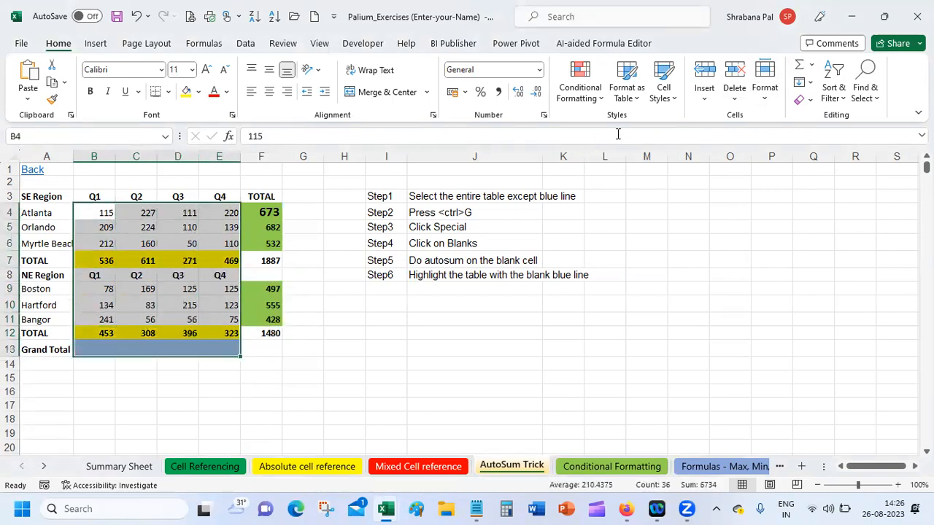
pyautogui.click(798, 64)
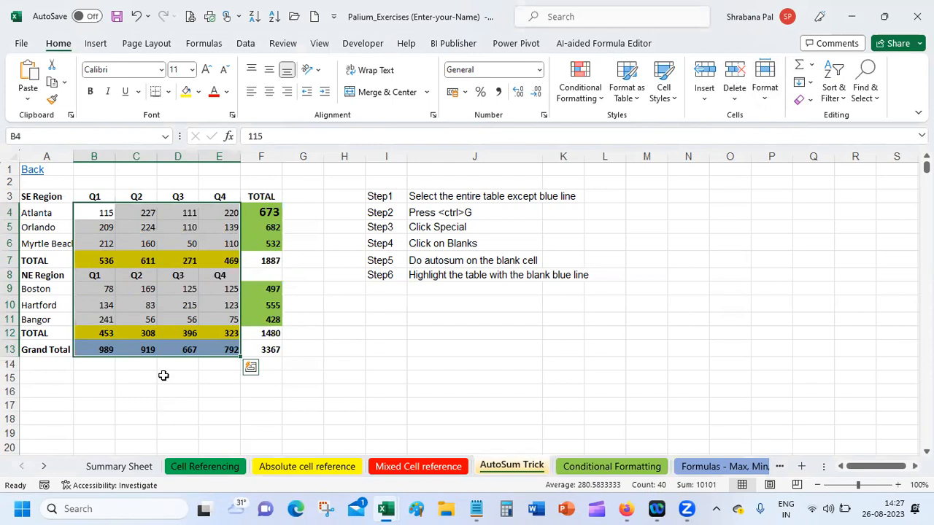
pyautogui.click(284, 368)
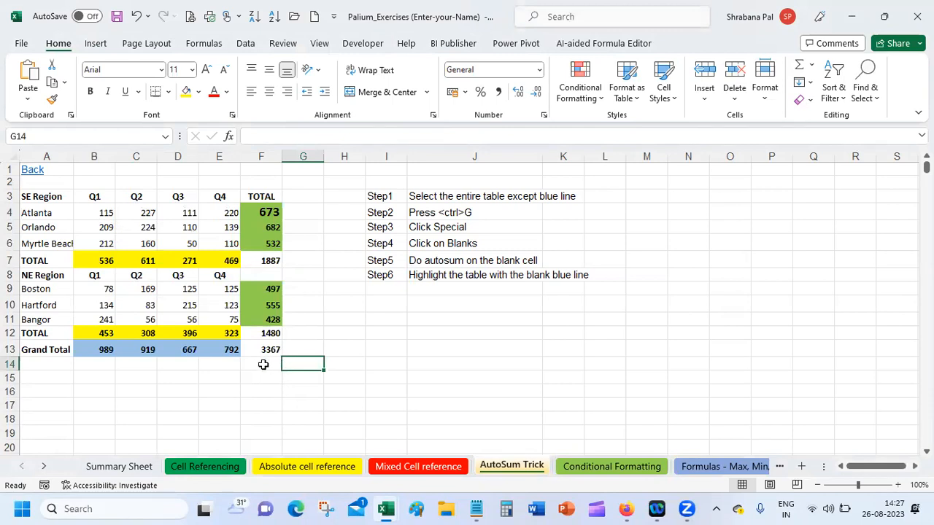
pyautogui.click(533, 334)
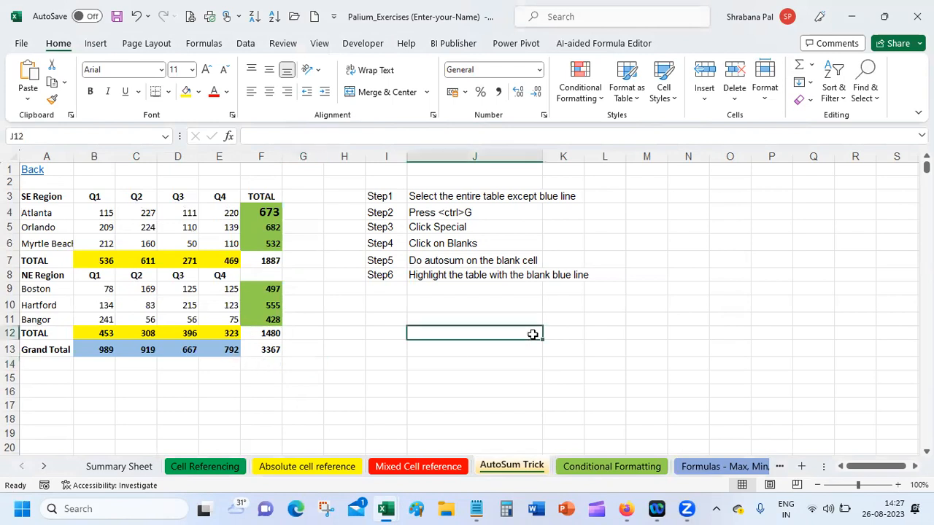
# Look through the exercise sheets from Formulas - Max, Min, Avg, Count and Ifs to Summary Functions, Logical Functions and SUMPRODUCT
pyautogui.click(746, 467)
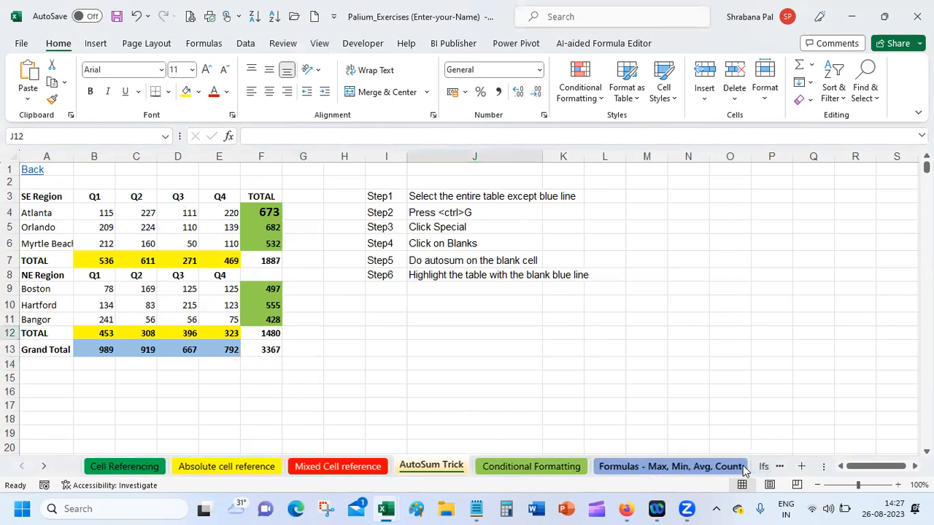
pyautogui.click(756, 467)
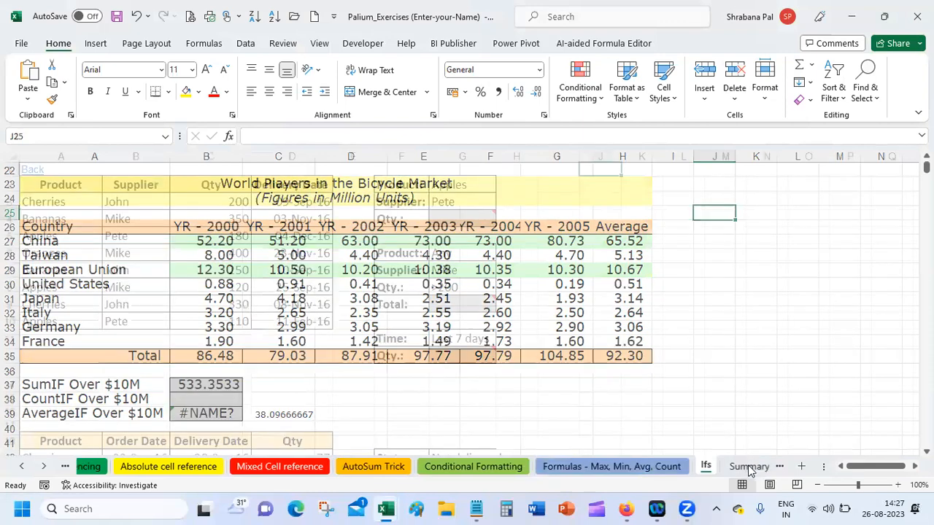
pyautogui.click(712, 468)
pyautogui.click(718, 468)
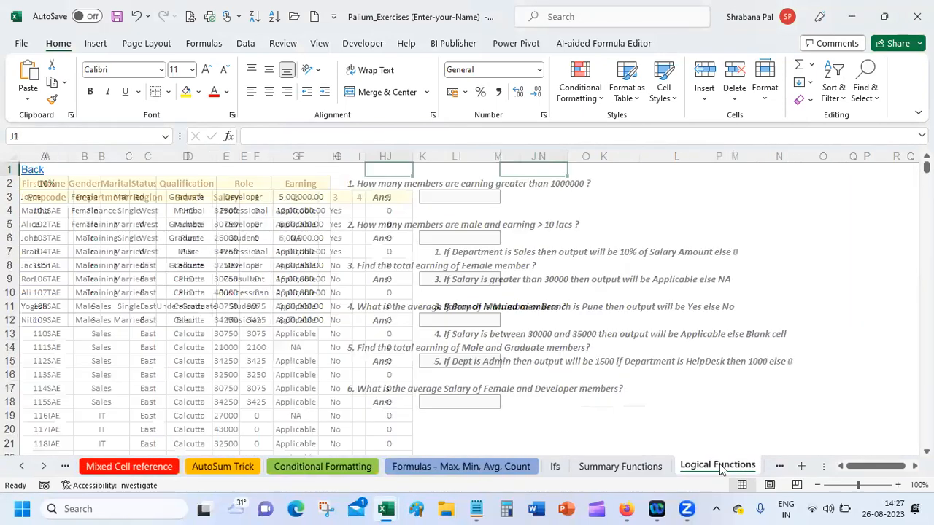
pyautogui.click(778, 467)
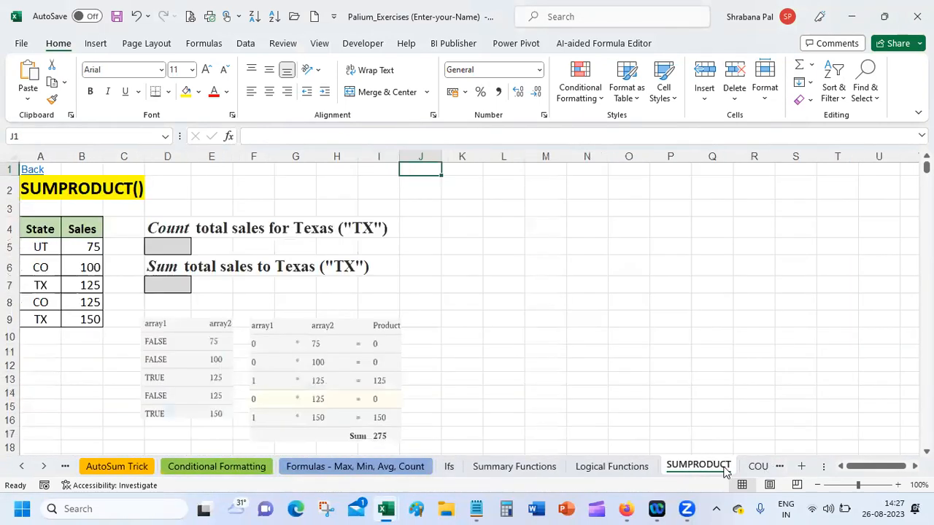
# Look through the COUNTIFS, Dates-1, Consolidate and Chart1 sheets and the North, East and South region sheets
pyautogui.click(759, 467)
pyautogui.click(759, 467)
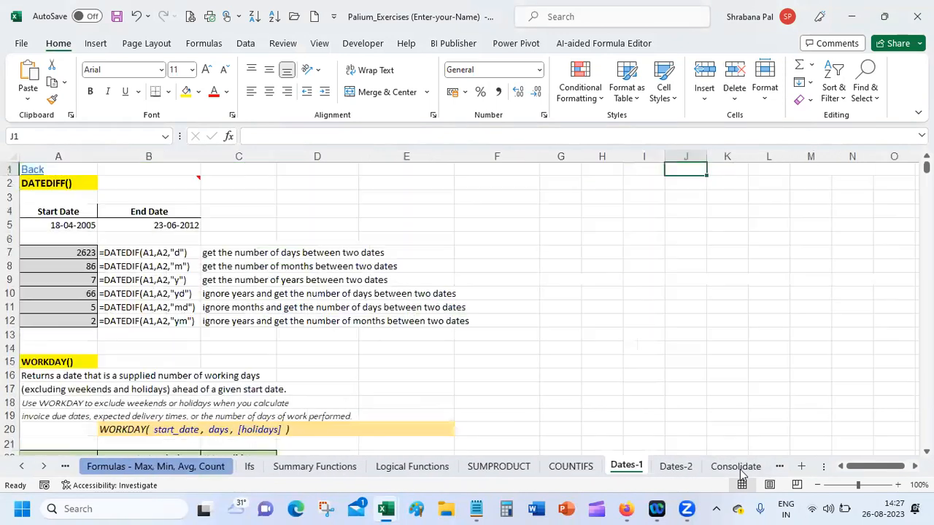
pyautogui.click(737, 468)
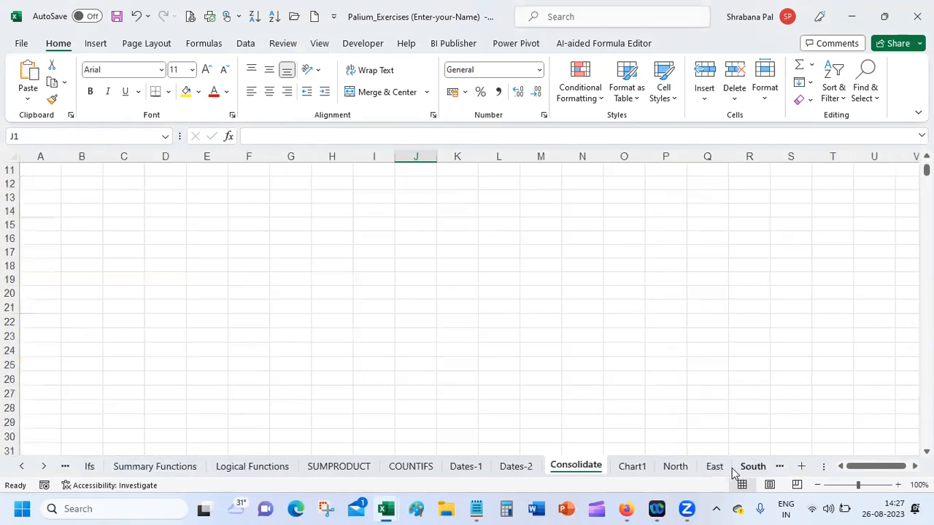
pyautogui.click(633, 471)
pyautogui.click(675, 467)
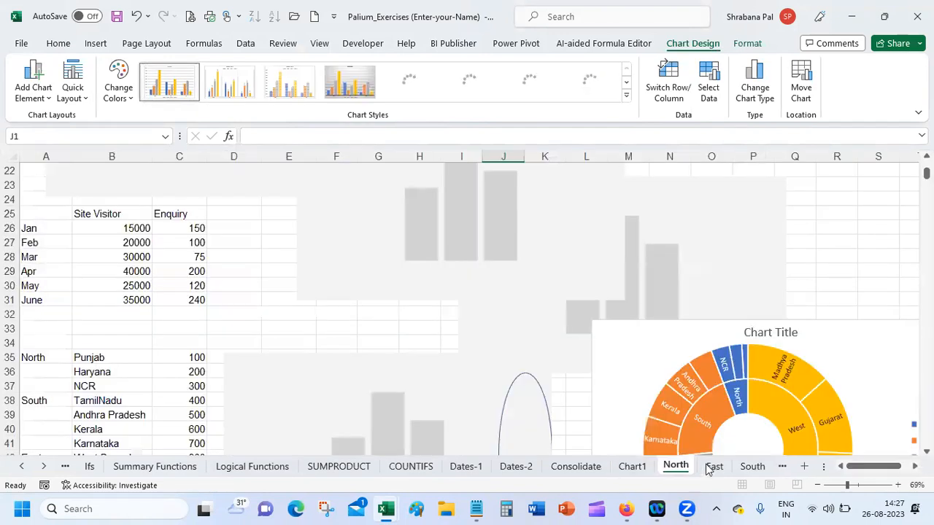
pyautogui.click(715, 468)
pyautogui.click(745, 469)
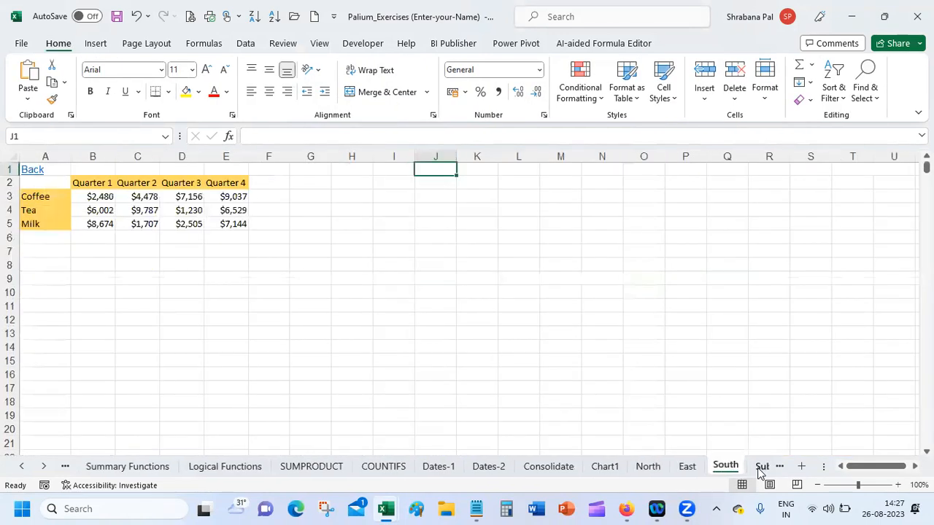
# View the Subtotal, Sorting and Adv. Filter sheets, ending on the Dashboard sheet with its chart and slicers
pyautogui.click(759, 468)
pyautogui.click(717, 469)
pyautogui.click(748, 467)
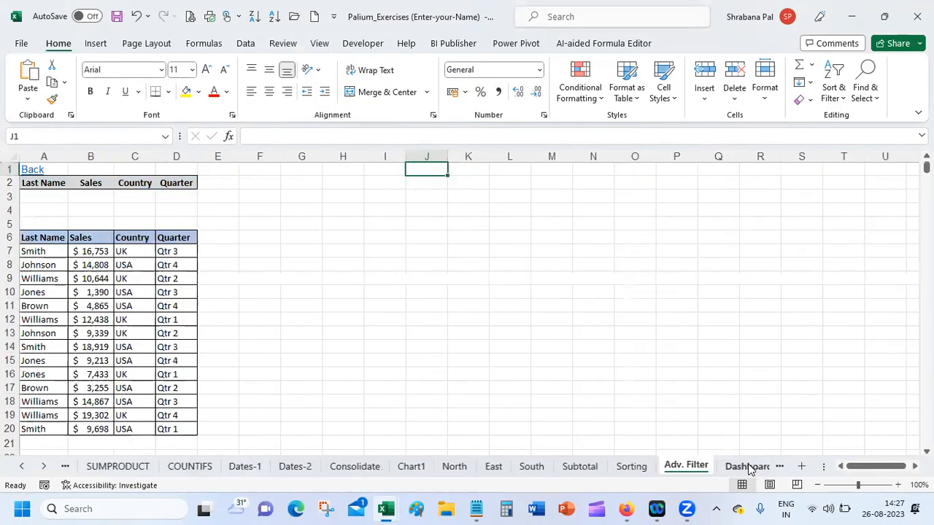
pyautogui.click(739, 470)
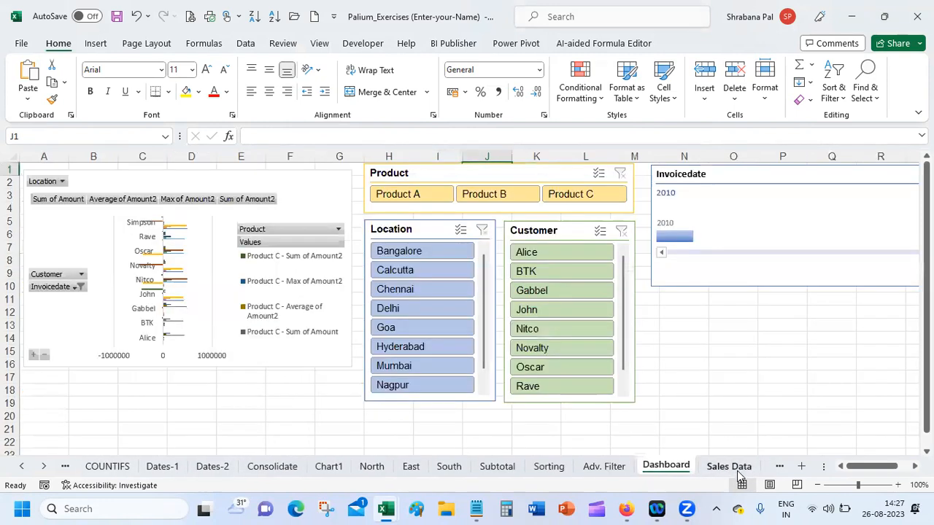
# Open the Sales Data sheet and examine its invoice table and the customer locations list beside it
pyautogui.click(742, 468)
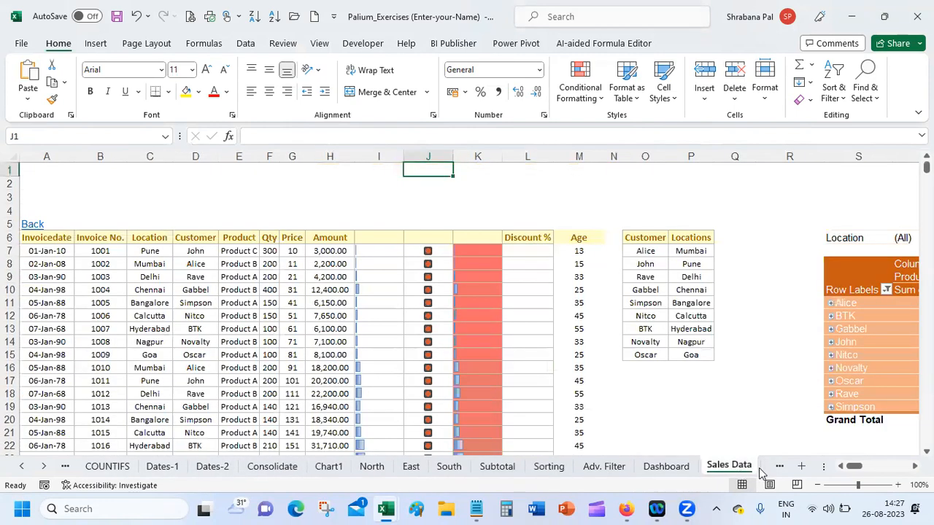
pyautogui.click(680, 398)
pyautogui.click(648, 396)
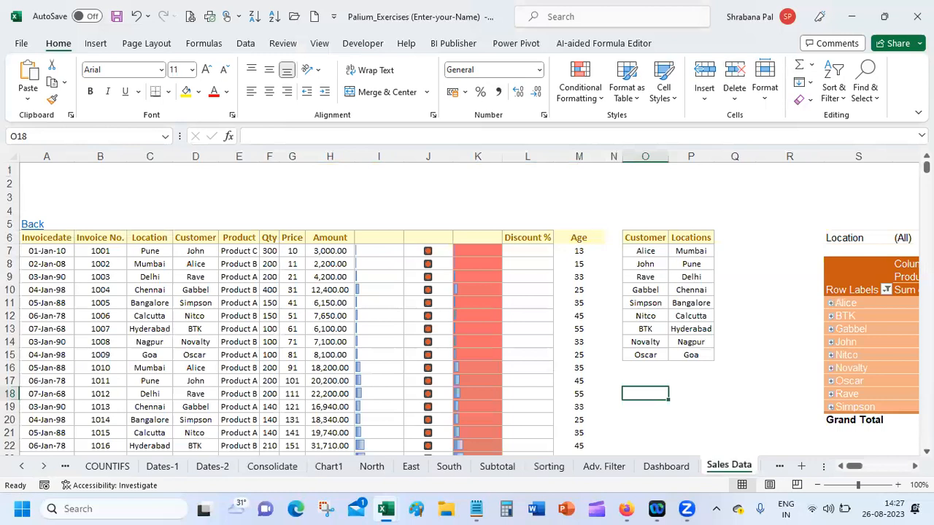
pyautogui.scroll(-1, 467, 309)
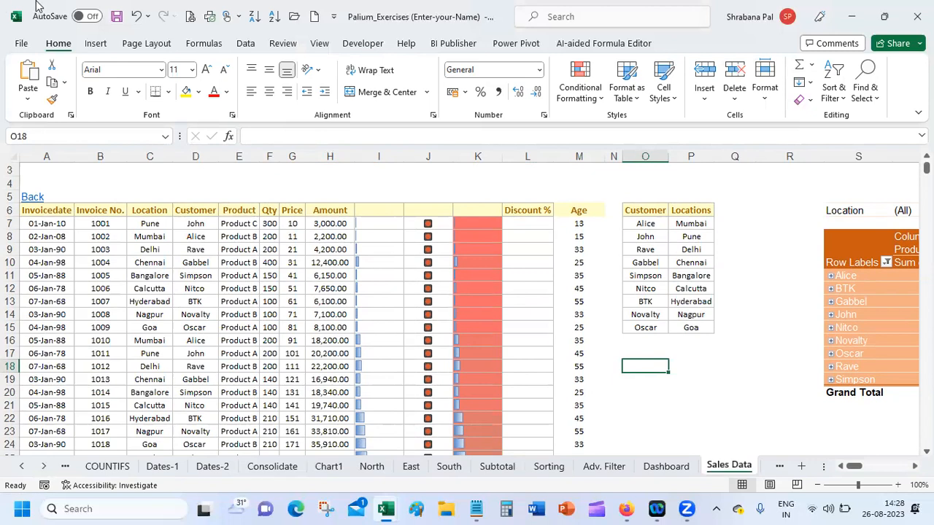
# Examine the validation exercises on Data Validation-1 and the employee lookup form and table on Data Validation-2
pyautogui.click(778, 467)
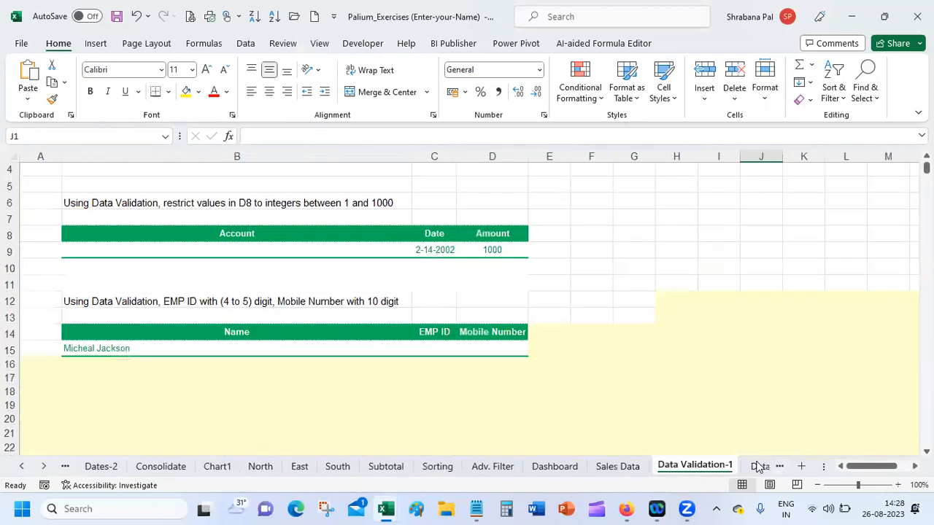
pyautogui.click(759, 466)
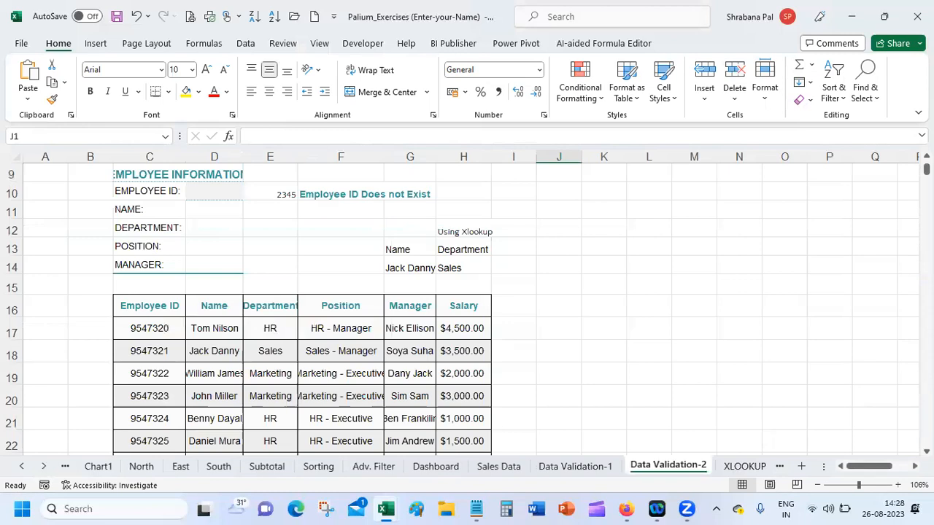
pyautogui.moveTo(926, 169); pyautogui.dragTo(926, 171)
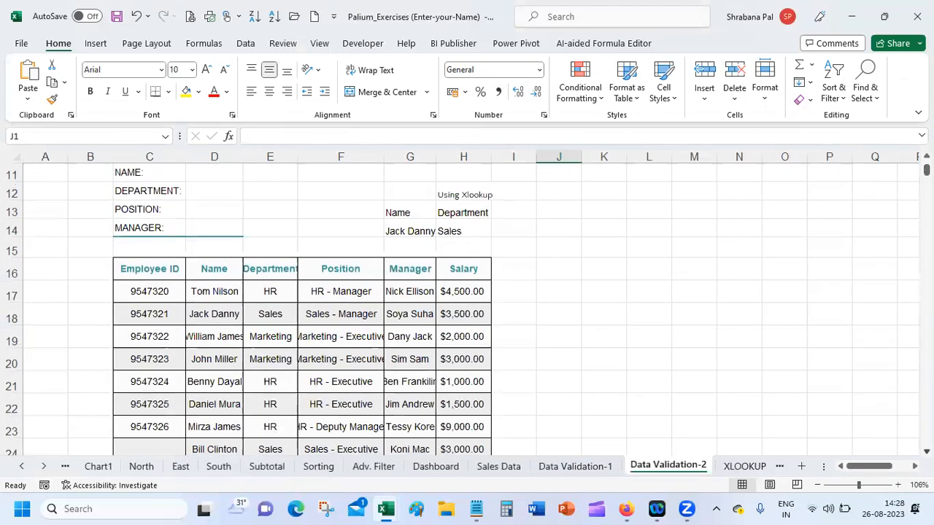
pyautogui.click(926, 451)
pyautogui.click(926, 451)
# Look through the XLOOKUP, Sales Data_2, Purchase Data, Employee Data, Rating Data and Combination Chart-1 sheets
pyautogui.click(745, 466)
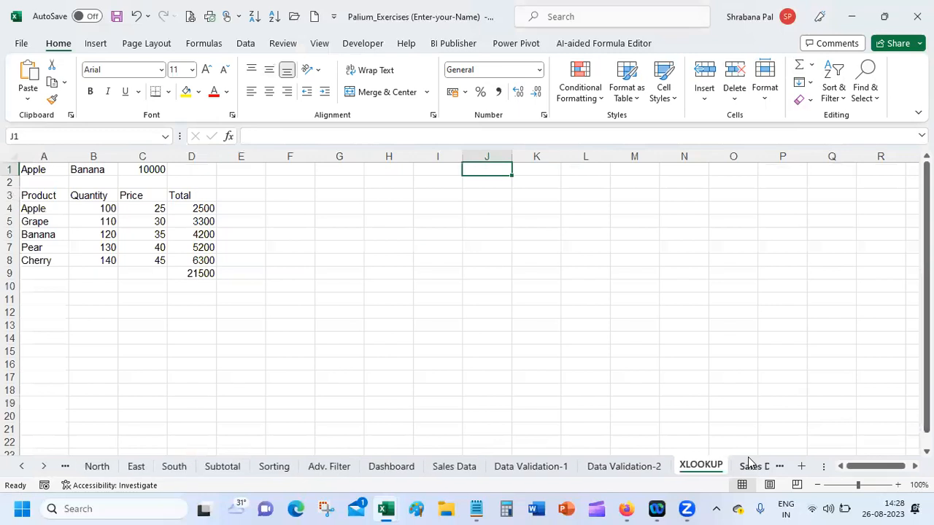
pyautogui.click(749, 467)
pyautogui.click(769, 467)
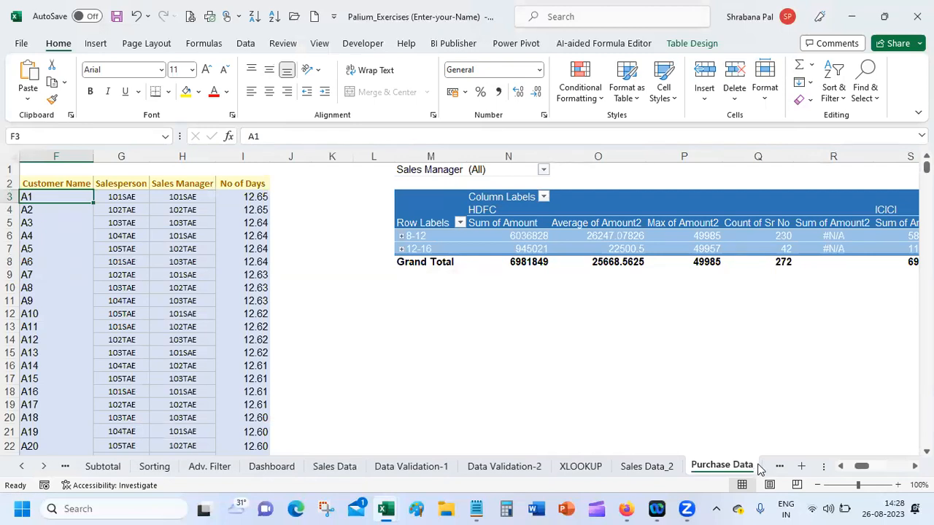
pyautogui.click(779, 466)
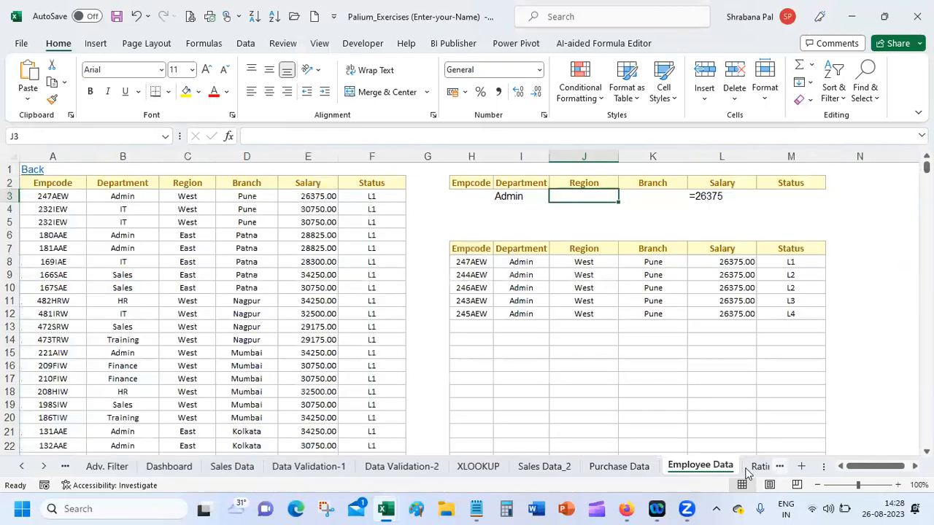
pyautogui.click(755, 467)
pyautogui.click(761, 467)
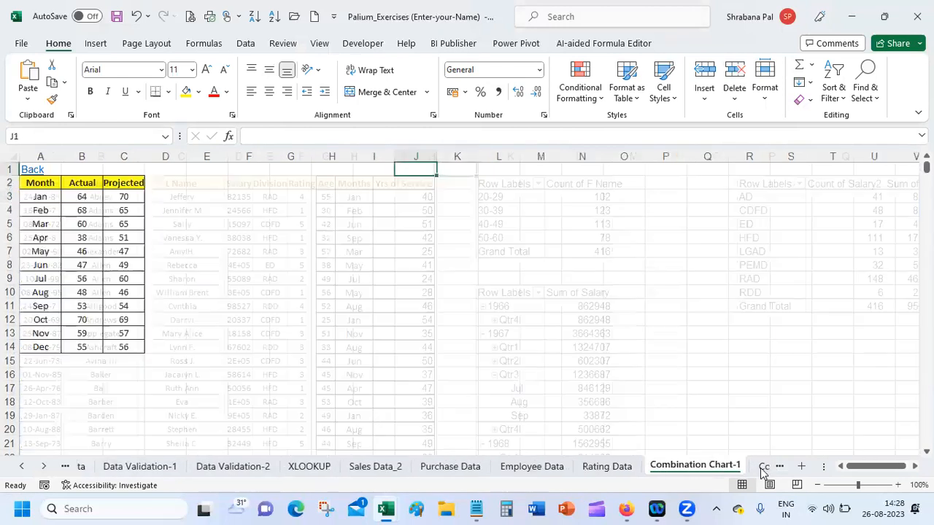
# View Combination Chart-2 and VLOOKUP-multiple criteria, and inspect the brand entry in J11 and price formula in J13 on VLOOKUP - #NA
pyautogui.click(761, 467)
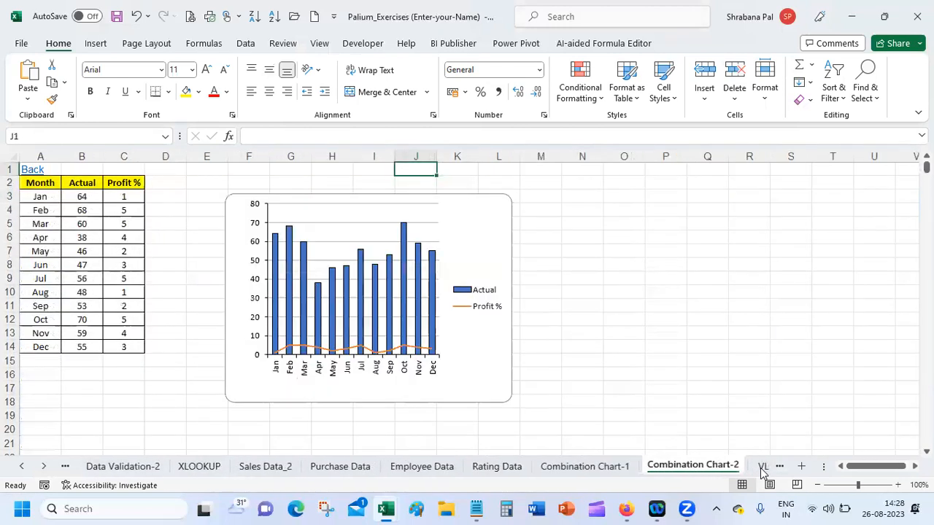
pyautogui.click(761, 468)
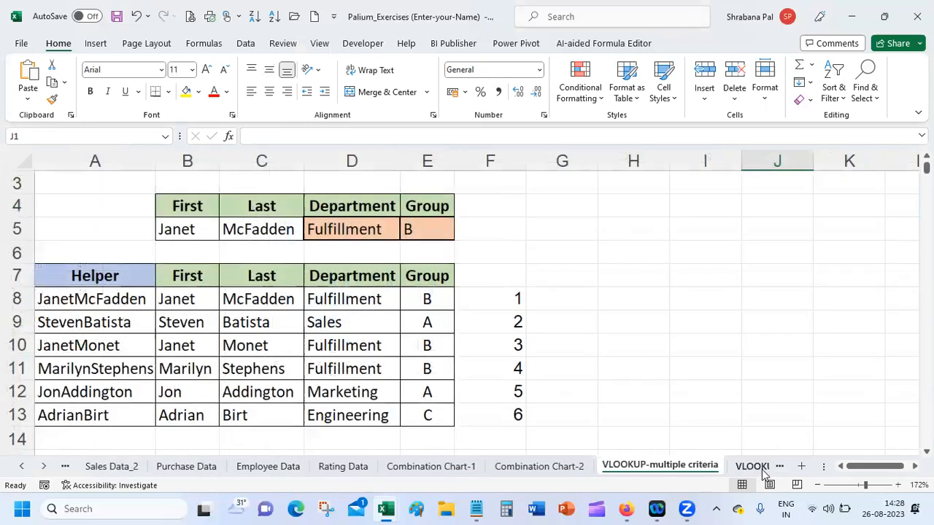
pyautogui.click(763, 469)
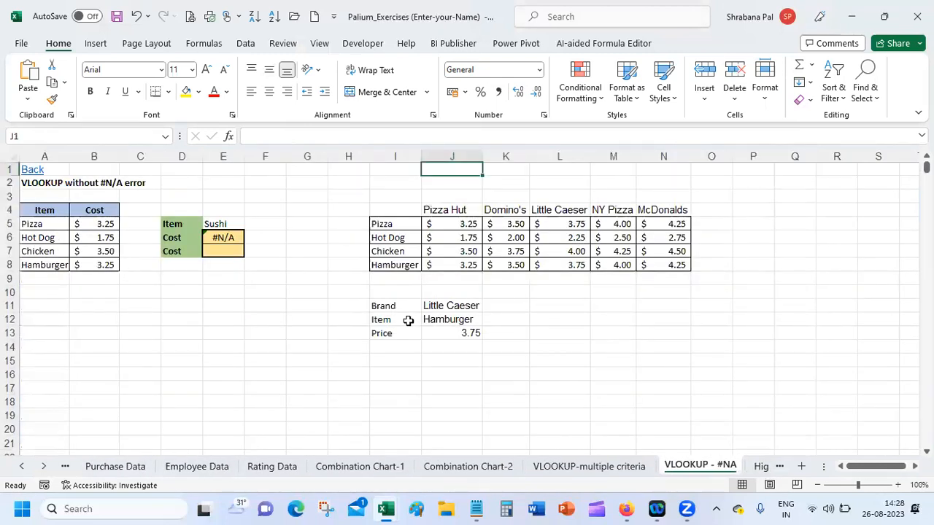
pyautogui.click(443, 309)
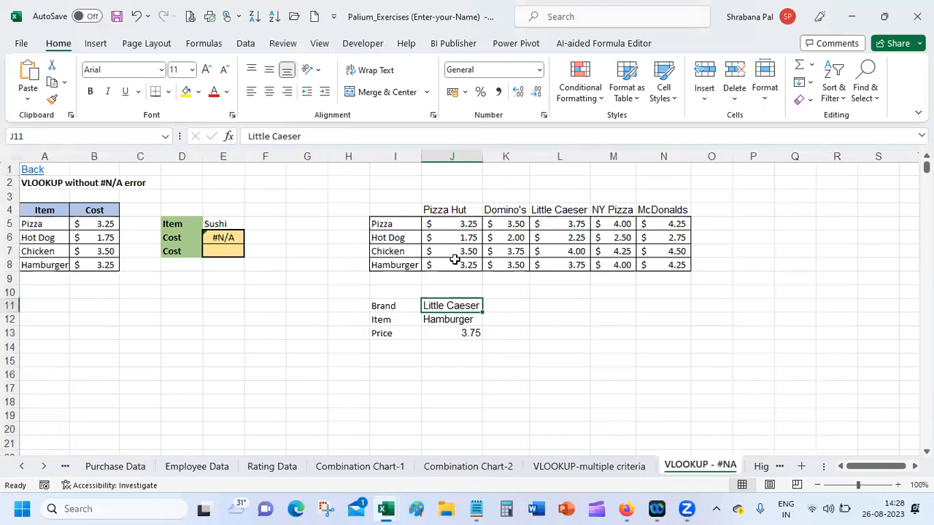
pyautogui.click(457, 335)
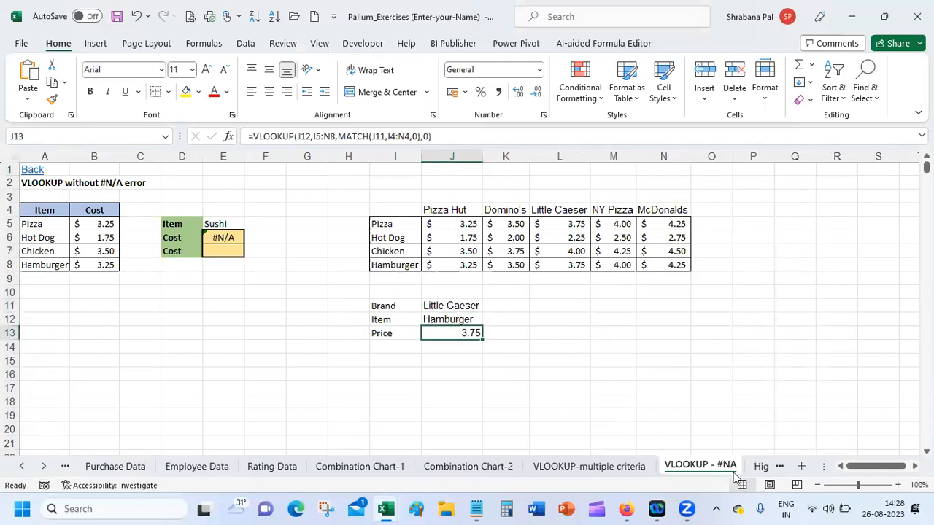
# Go through the Highest-Lowest and CHOOSE() sheets to HLOOKUP and autofit the width of its Date column
pyautogui.click(760, 467)
pyautogui.click(763, 467)
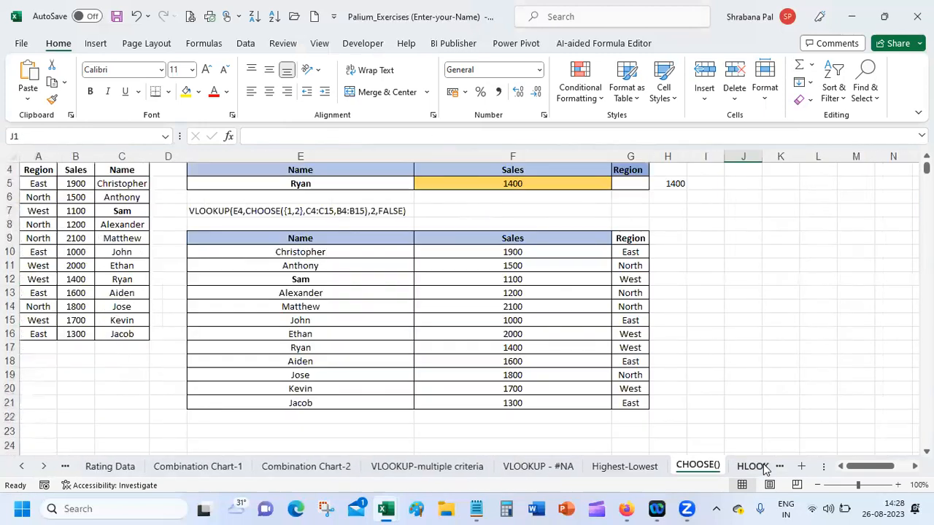
pyautogui.click(759, 466)
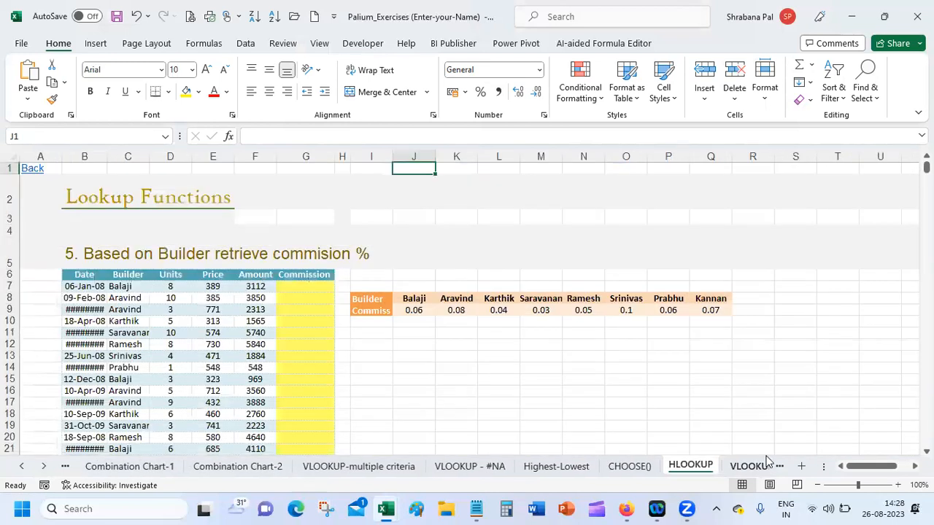
pyautogui.doubleClick(106, 157)
# Examine the horizontal builder commission table and the empty Commission column on the HLOOKUP sheet
pyautogui.click(688, 310)
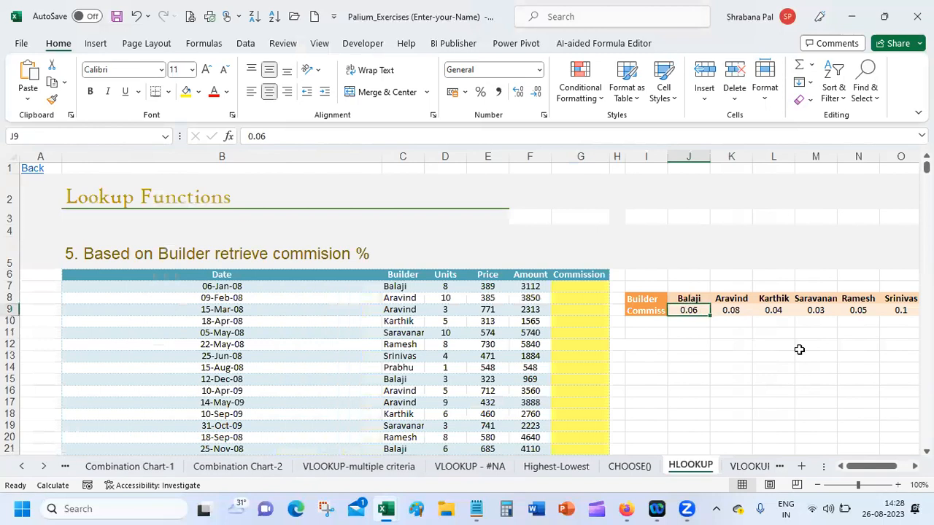
pyautogui.click(689, 298)
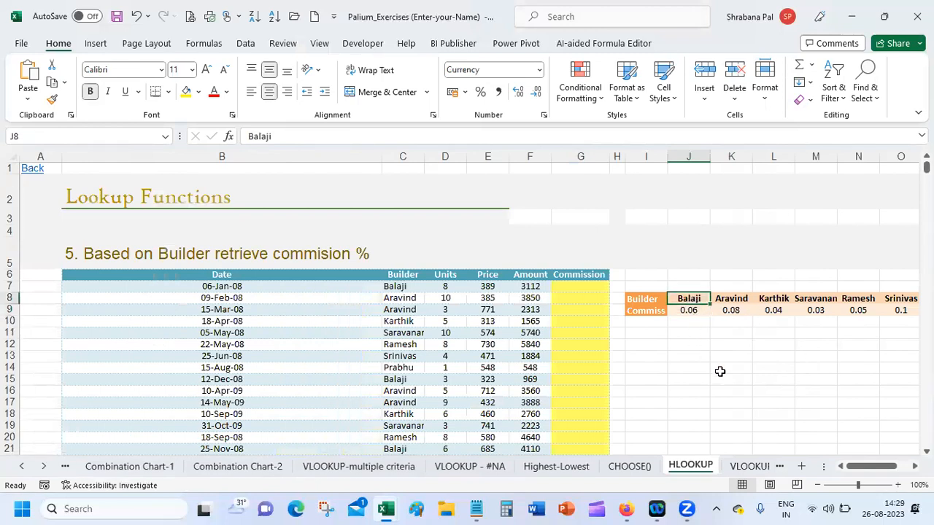
pyautogui.click(685, 312)
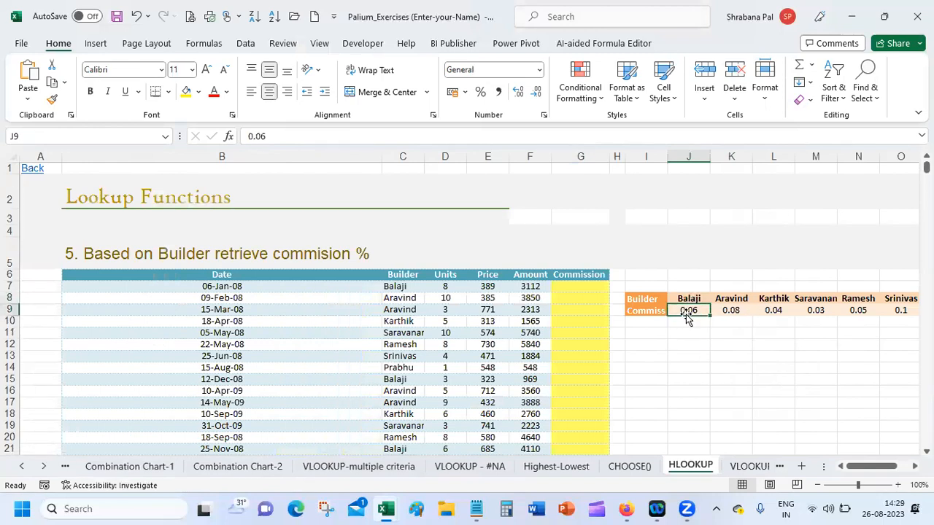
pyautogui.click(576, 286)
pyautogui.click(581, 300)
pyautogui.hscroll(3, 470, 306)
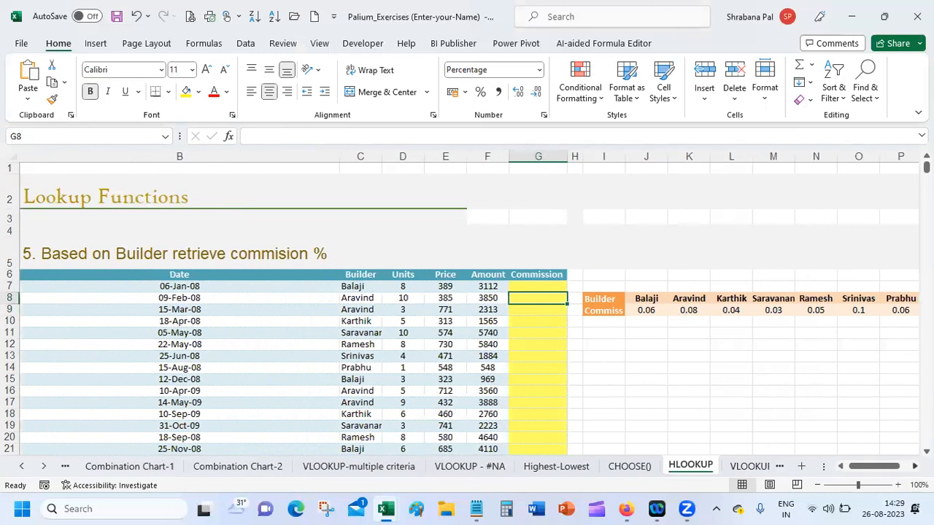
pyautogui.click(295, 311)
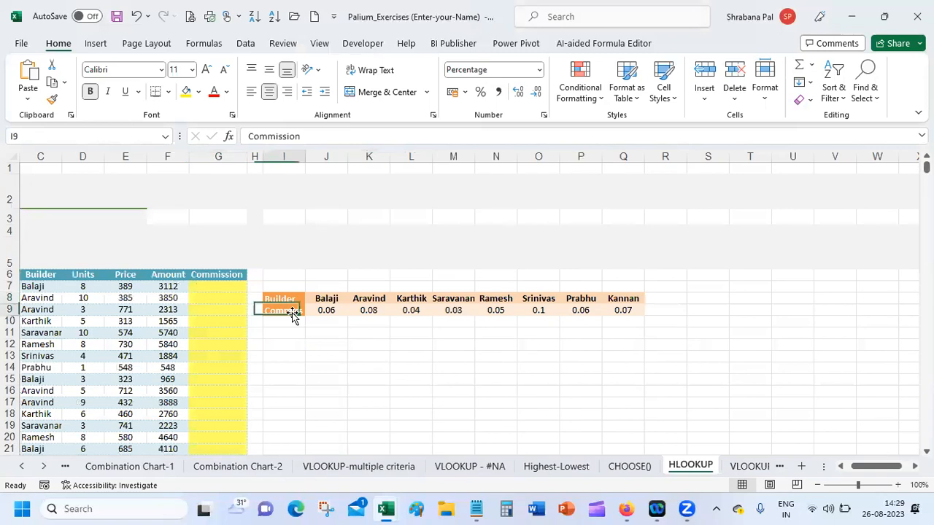
pyautogui.click(296, 321)
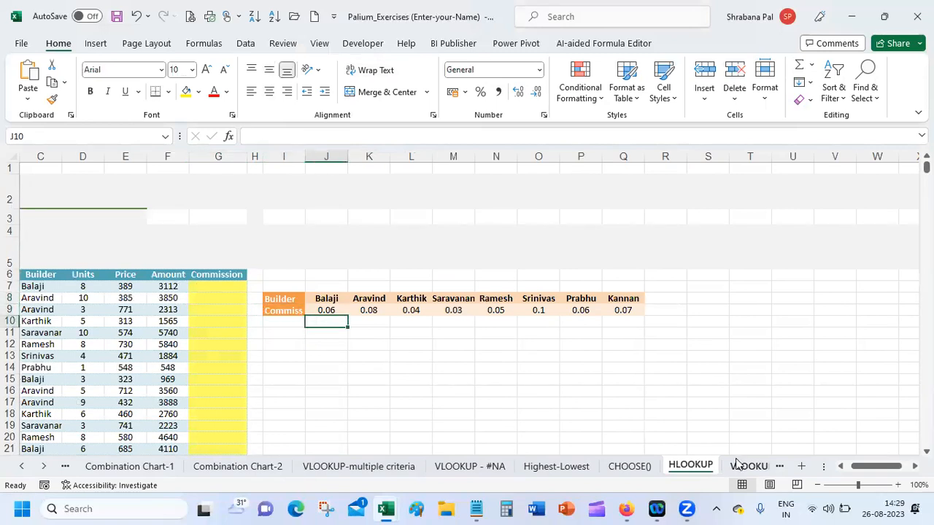
# View the grade lookup on VLOOKUP-1, the order table on Exercise Data, and the Goal Seek-Eg1 sheet
pyautogui.click(739, 467)
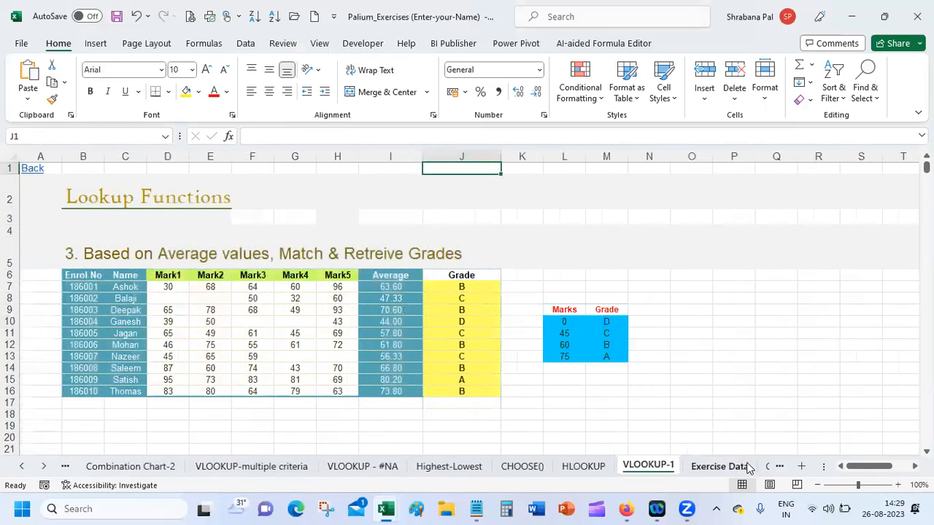
pyautogui.click(721, 466)
pyautogui.click(772, 466)
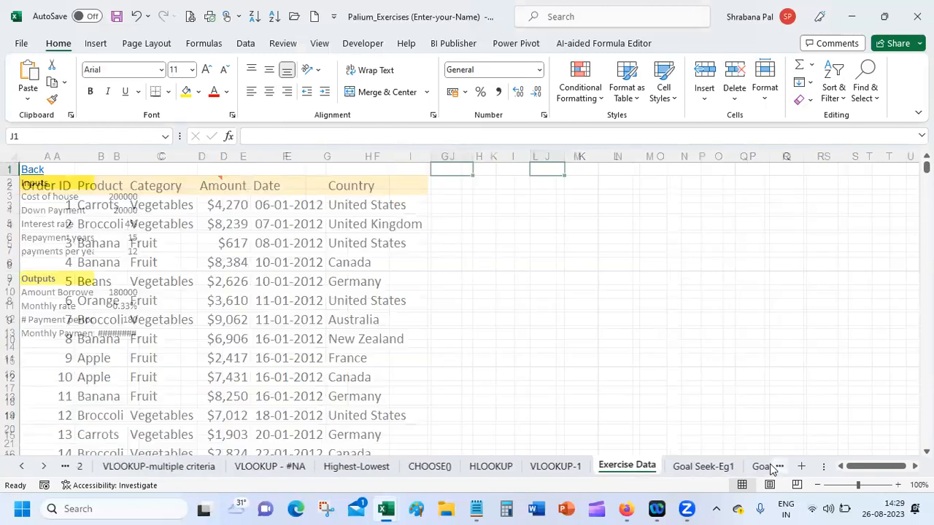
# View the Goal Seek-Eg2 to Goal Seek-Eg5 sheets, the Scenario-Eg1 and Scenario-Eg2 sheets, and the Calculated Fields sheet
pyautogui.click(748, 467)
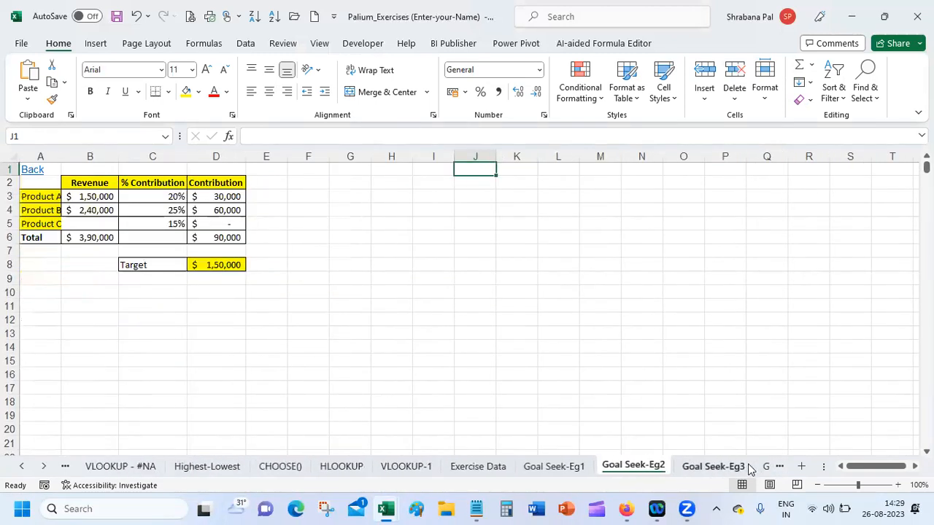
pyautogui.click(717, 467)
pyautogui.click(764, 468)
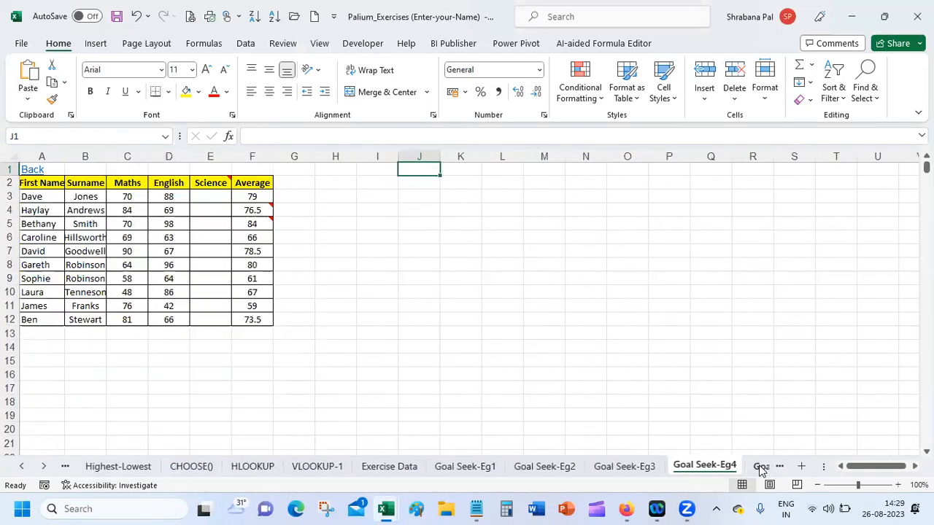
pyautogui.click(758, 468)
pyautogui.click(757, 467)
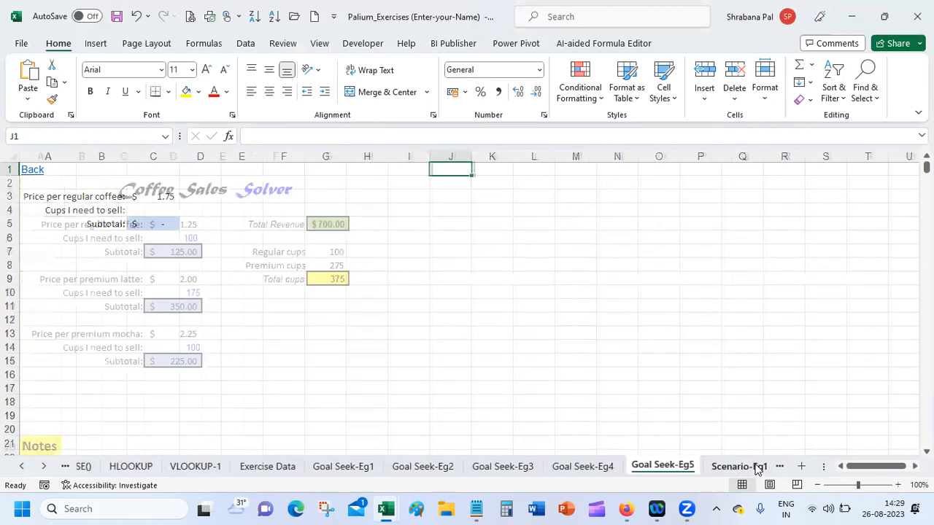
pyautogui.click(764, 467)
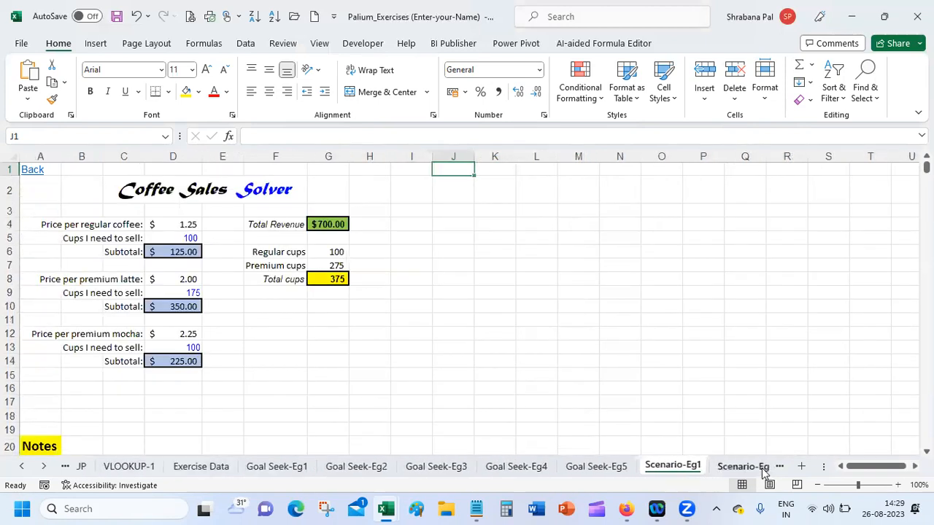
pyautogui.click(773, 470)
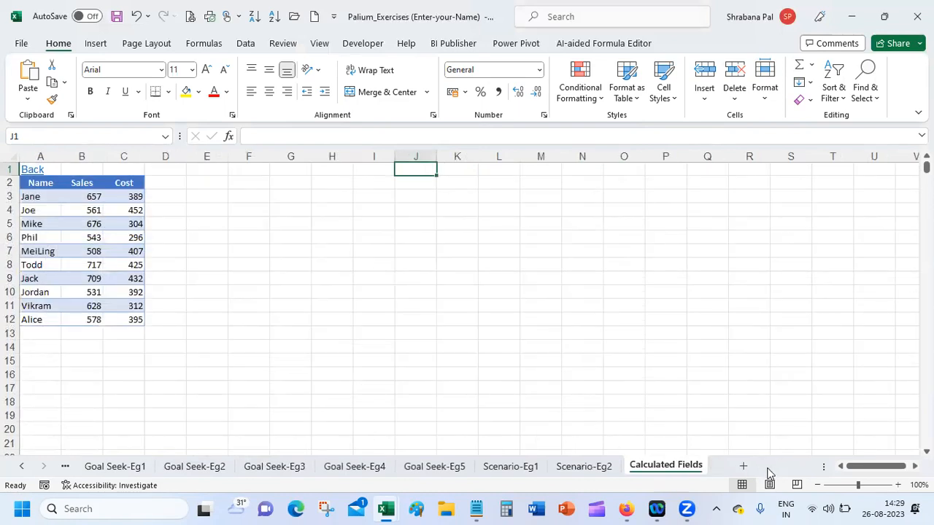
# Open the recent workbook Advanced_Excel_Formulas and go to its function index
pyautogui.click(22, 45)
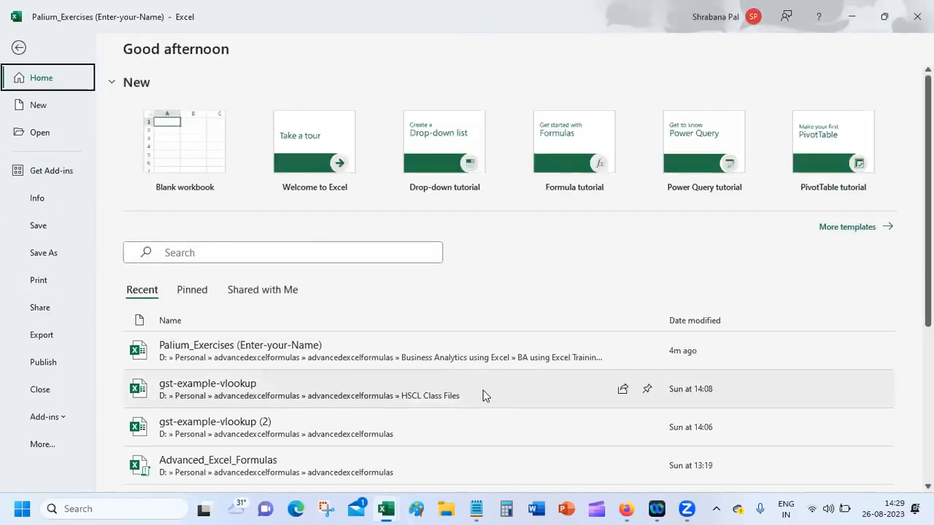
pyautogui.click(318, 460)
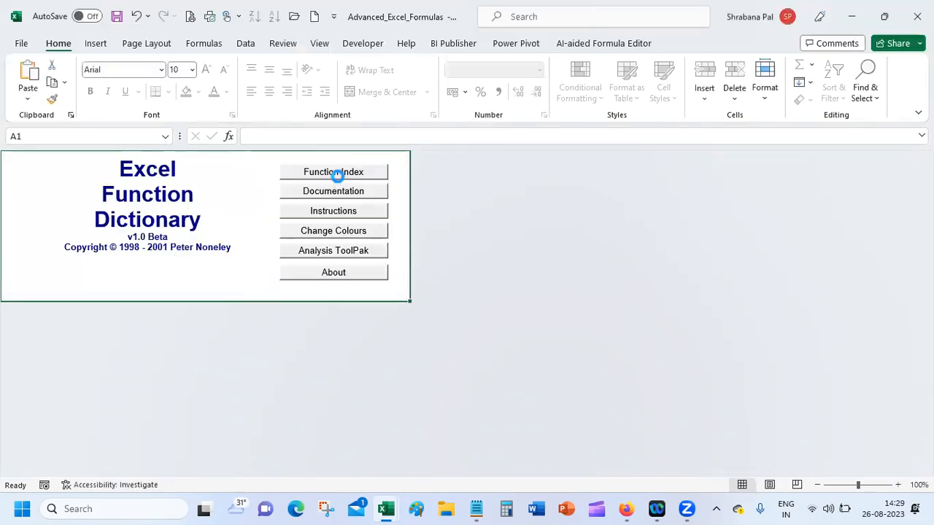
pyautogui.click(334, 173)
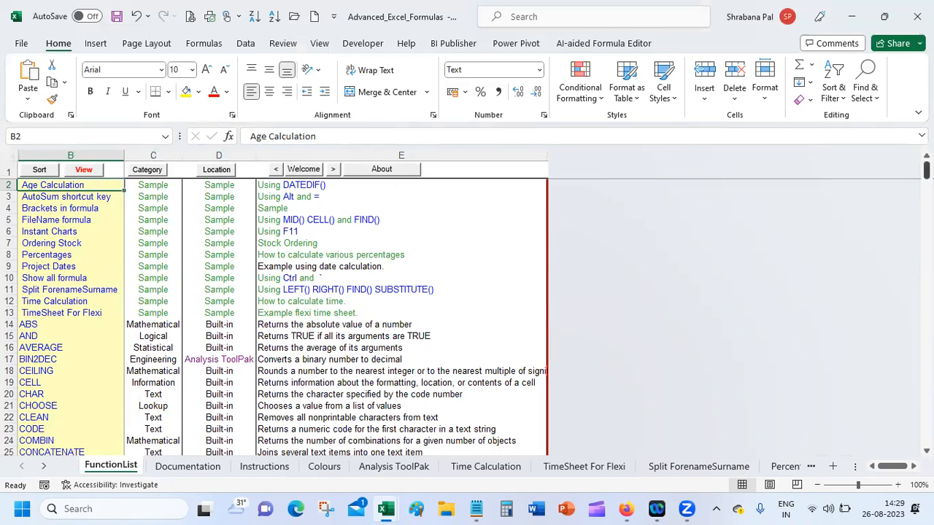
# Find INDEX in the function list and open its example sheet to examine the holiday cost table and syntax
pyautogui.scroll(-20, 274, 317)
pyautogui.scroll(2, 274, 317)
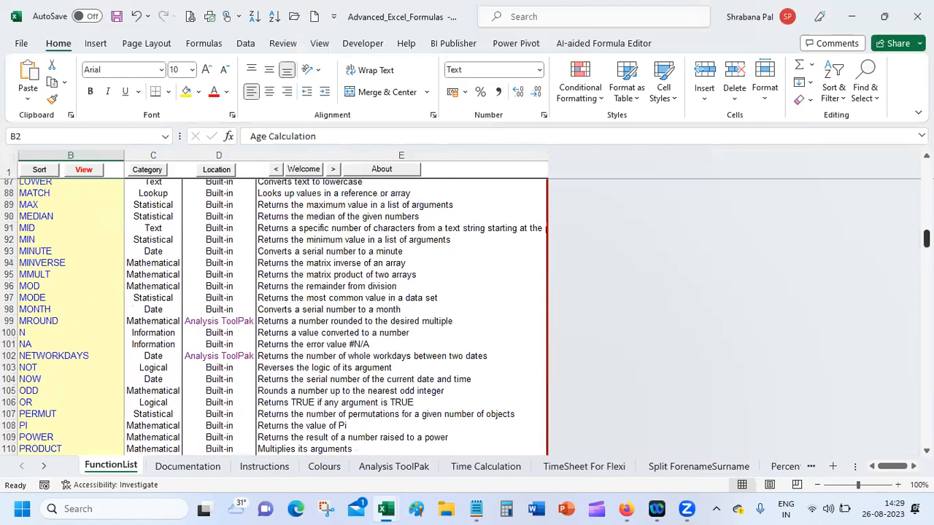
pyautogui.scroll(4, 282, 313)
pyautogui.scroll(3, 282, 314)
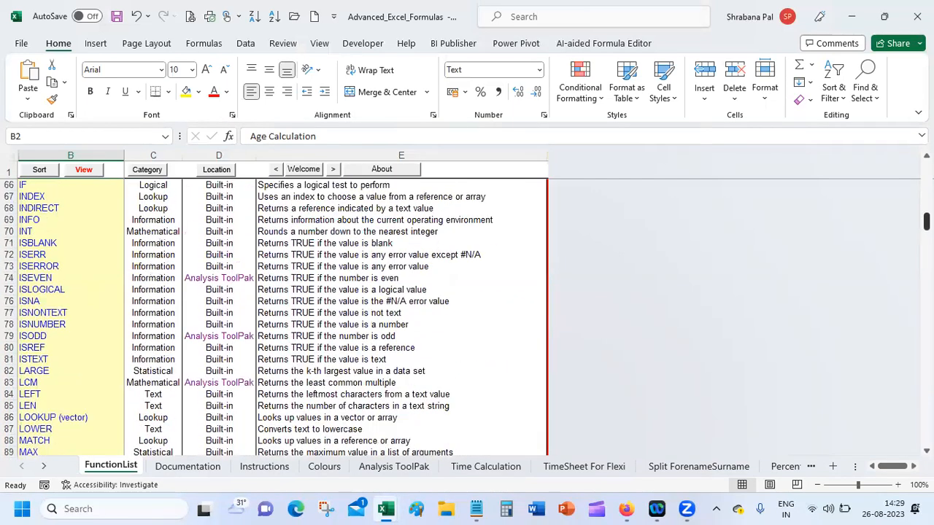
pyautogui.click(32, 198)
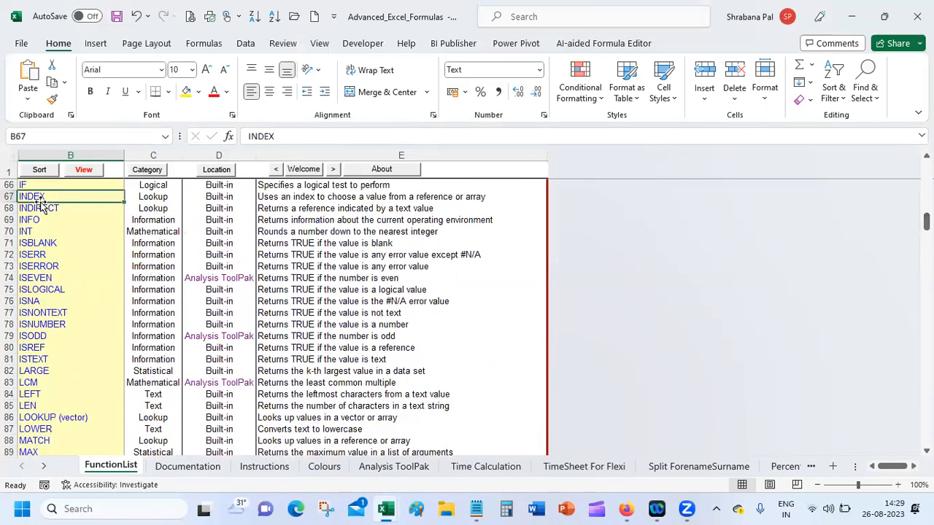
pyautogui.click(84, 171)
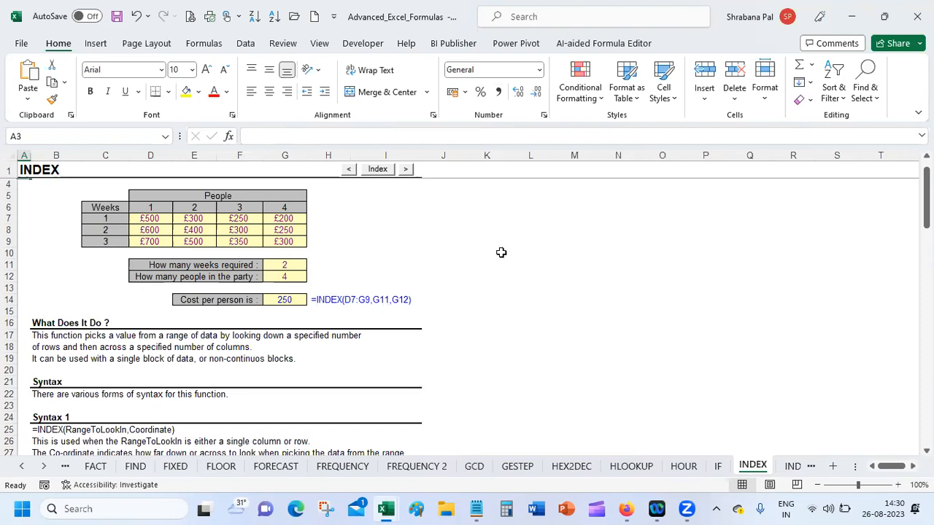
pyautogui.click(426, 220)
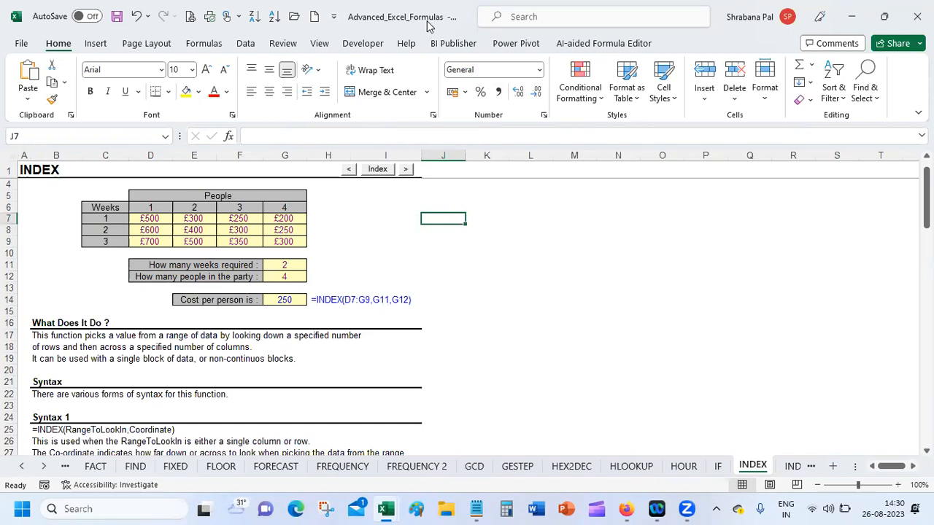
# Switch to the Meet window in Firefox, add a new tab, and try to open the account switcher on the Google home page
pyautogui.click(626, 509)
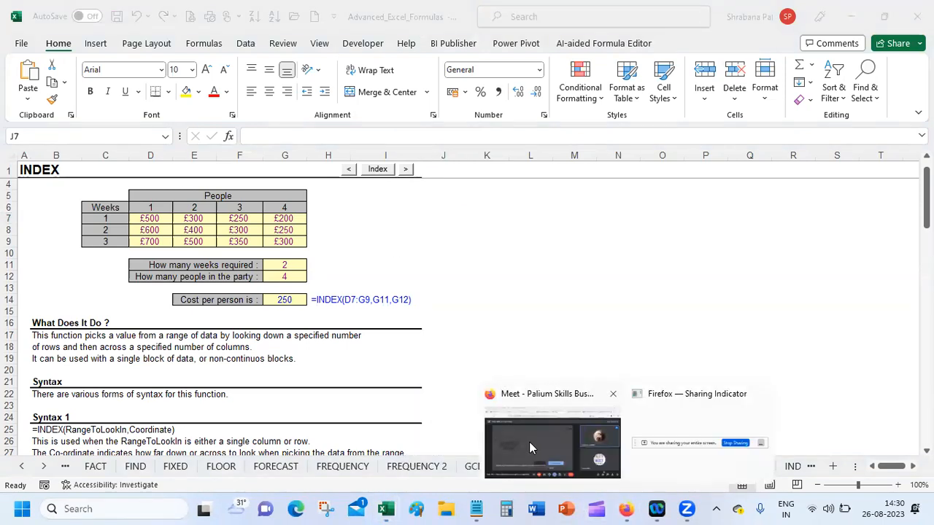
pyautogui.click(529, 441)
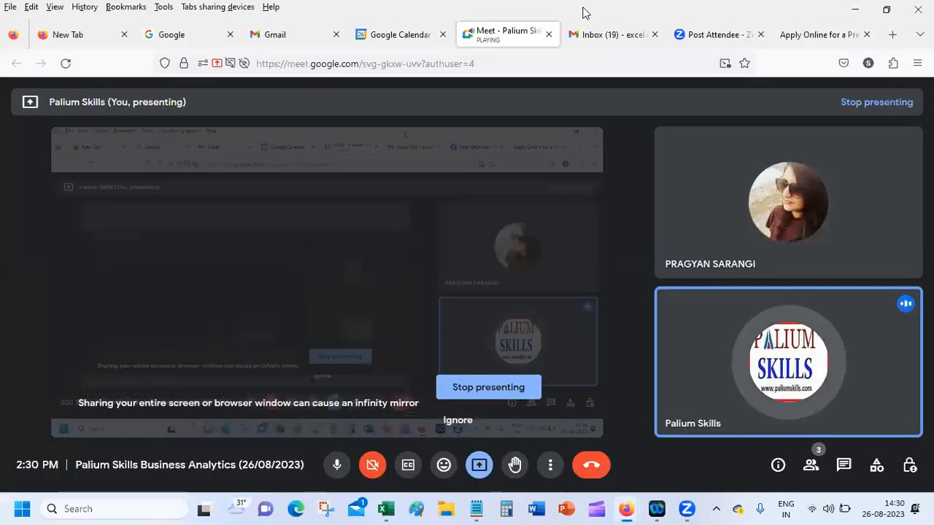
pyautogui.click(893, 35)
pyautogui.click(164, 29)
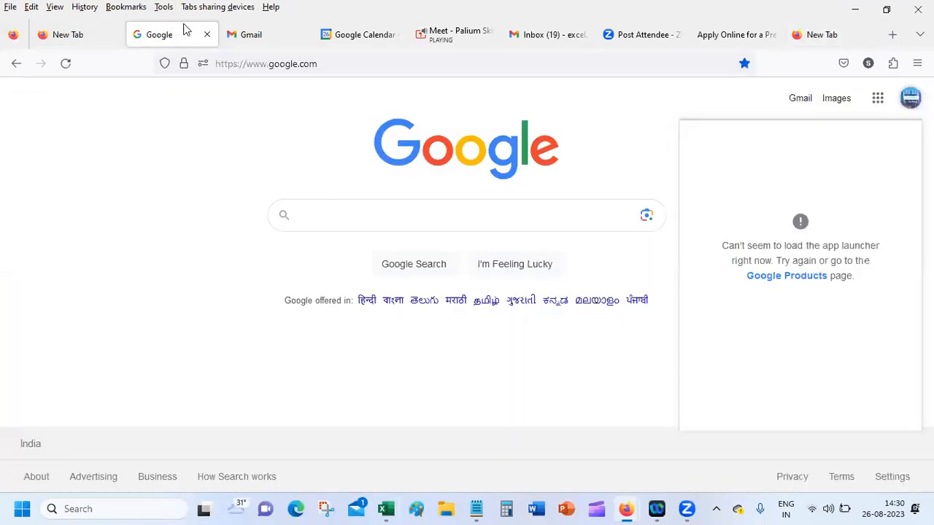
pyautogui.click(911, 97)
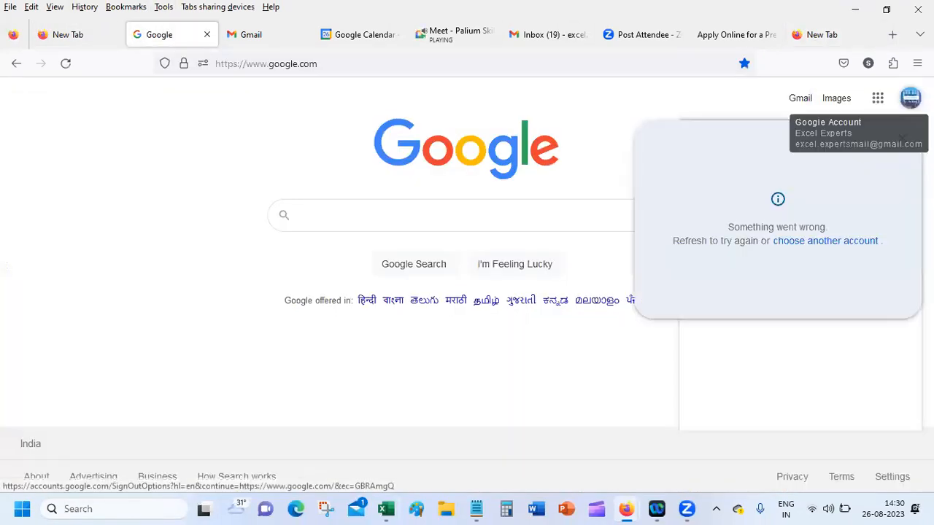
pyautogui.click(910, 100)
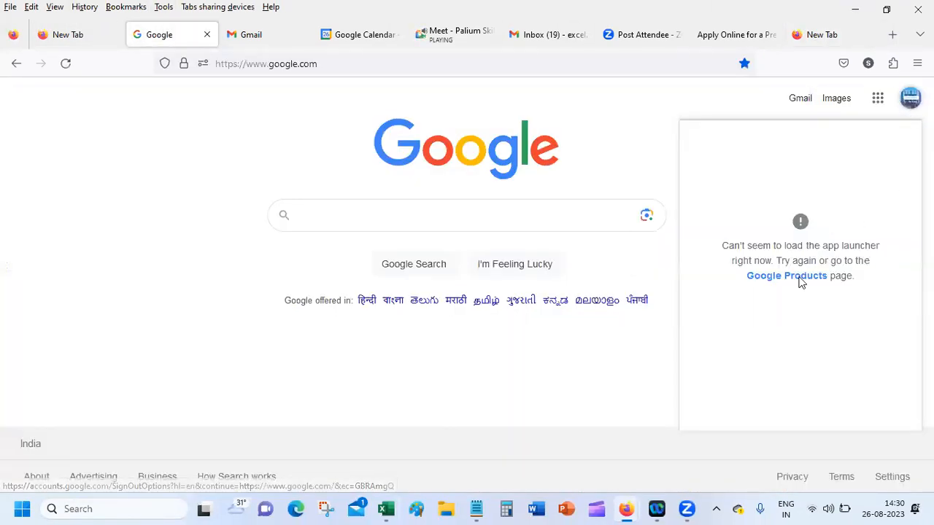
# Open the account list in Gmail and switch to the Palium Class account's inbox
pyautogui.click(248, 39)
pyautogui.click(914, 96)
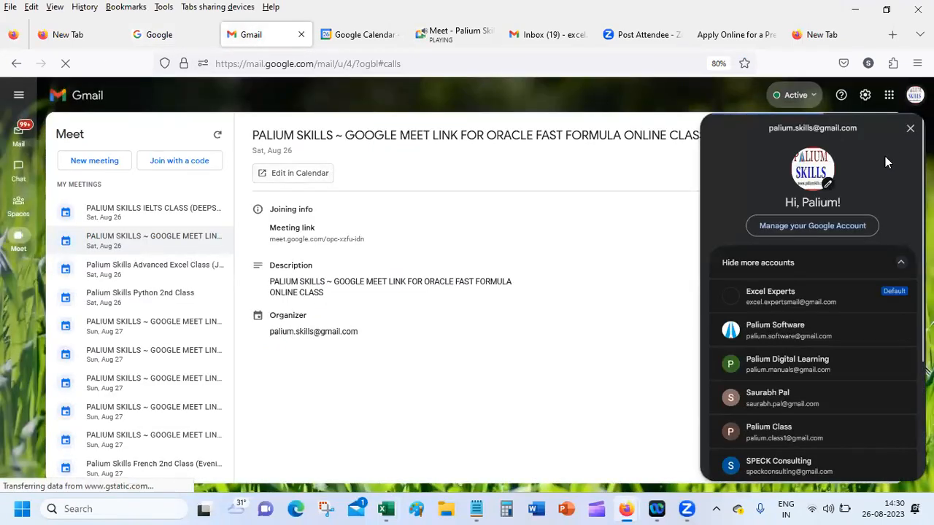
pyautogui.scroll(-3, 885, 328)
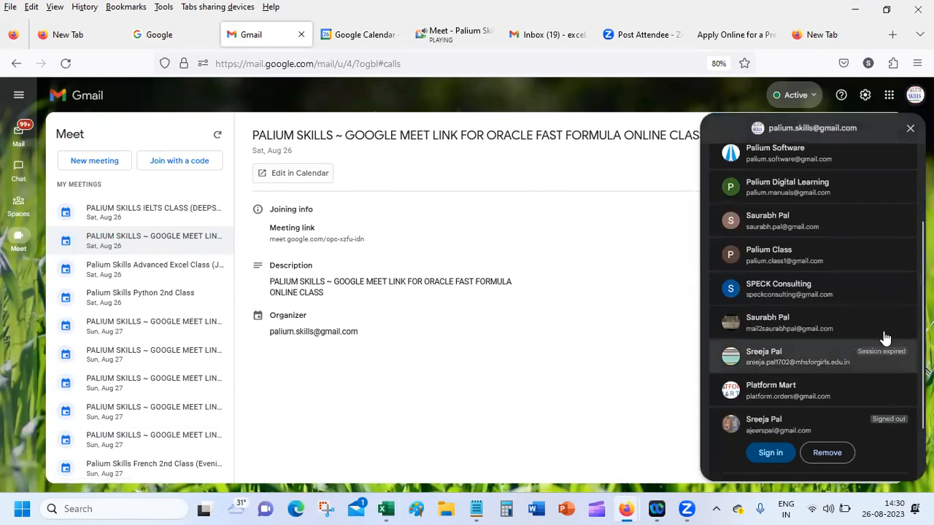
pyautogui.click(821, 260)
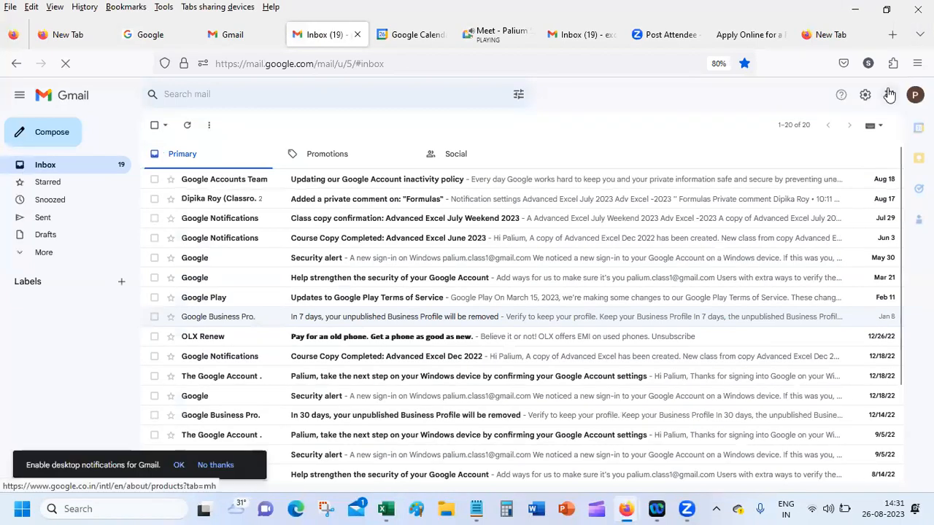
# Open the Business Analytics Using Excel class in Google Classroom and show its classwork
pyautogui.click(889, 95)
pyautogui.click(829, 155)
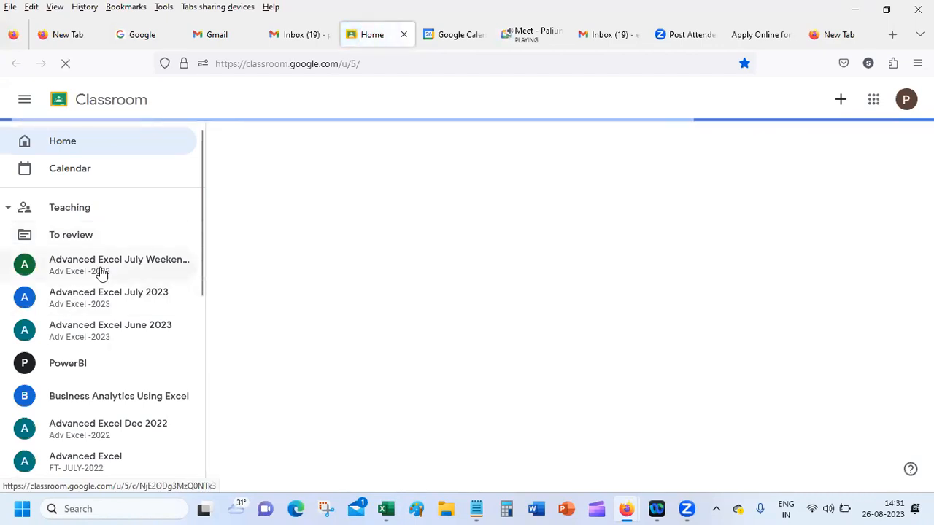
pyautogui.click(123, 405)
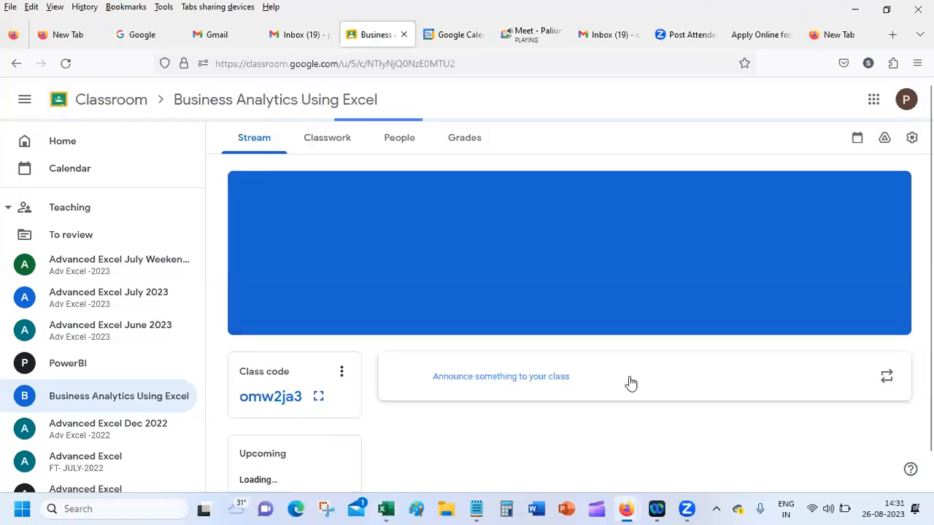
pyautogui.click(398, 145)
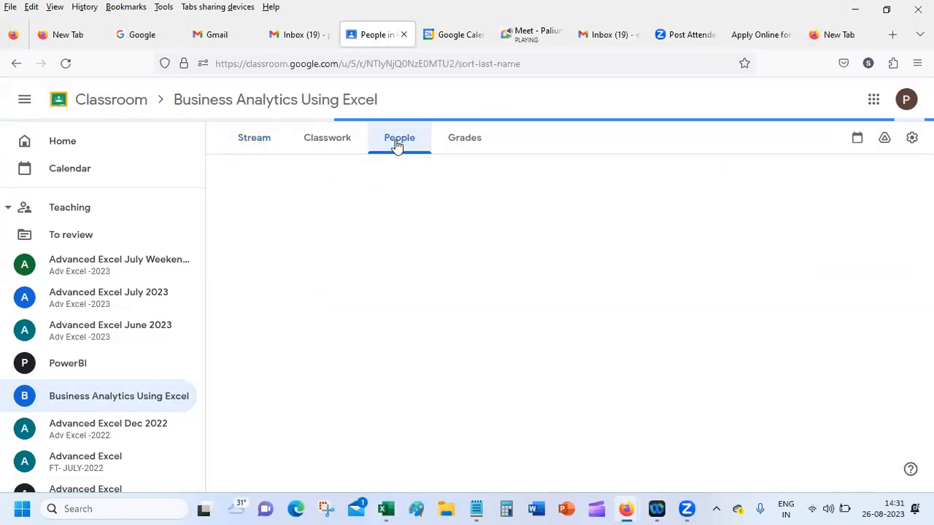
pyautogui.click(342, 141)
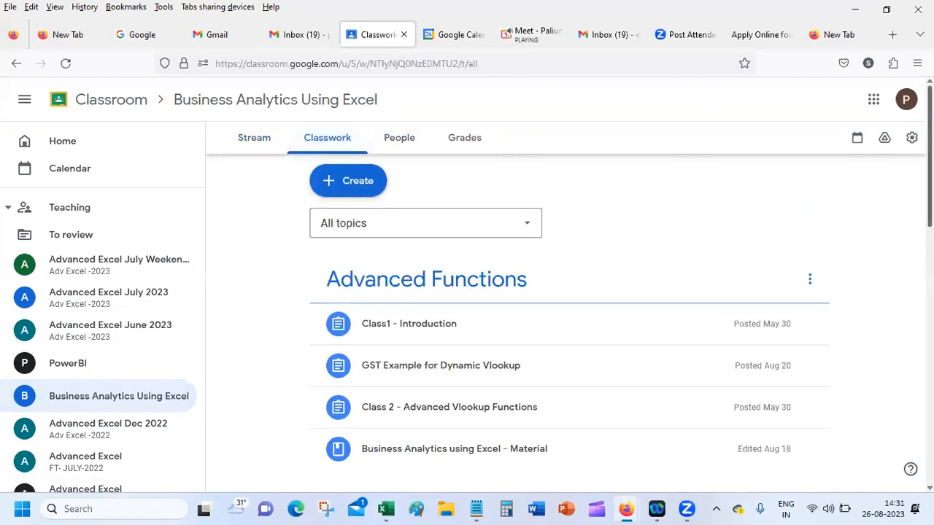
# Expand Class 2 - Advanced Vlookup Functions and Business Analytics using Excel - Material to view the posted contents
pyautogui.scroll(-2, 569, 307)
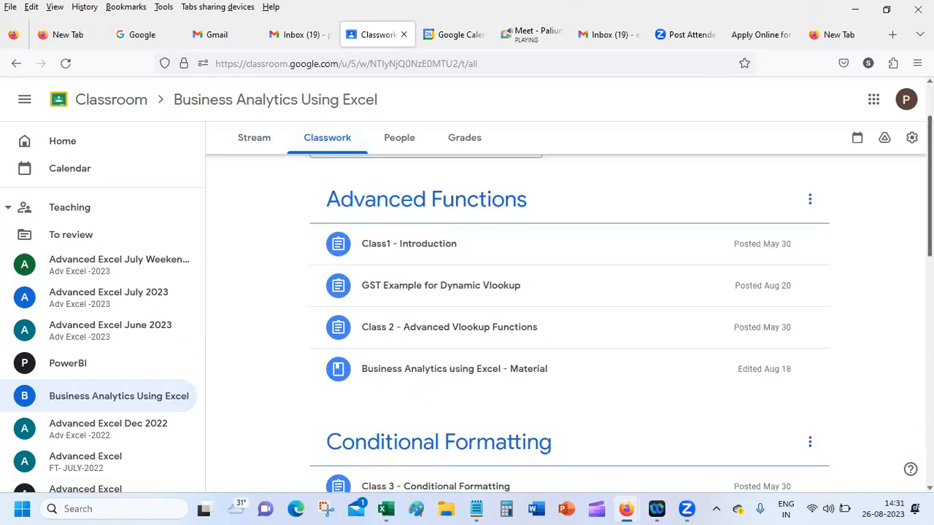
pyautogui.click(620, 329)
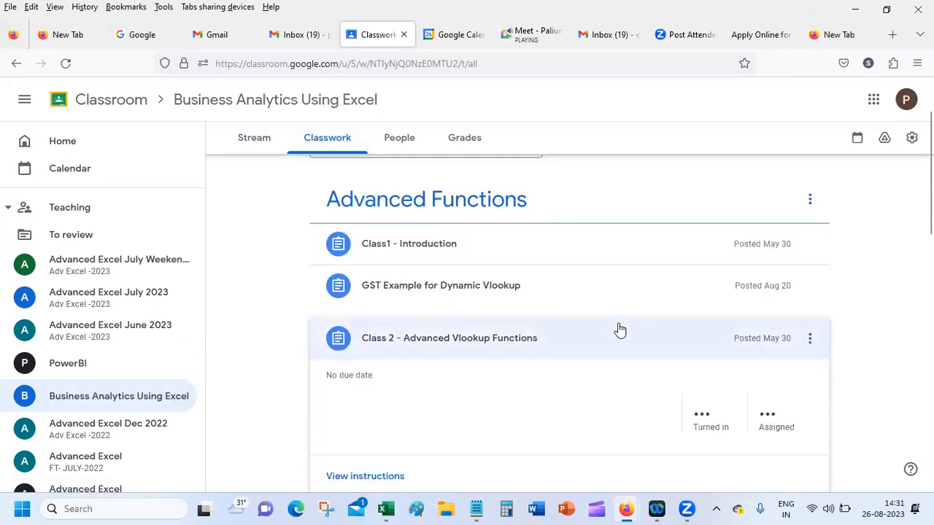
pyautogui.scroll(-3, 528, 324)
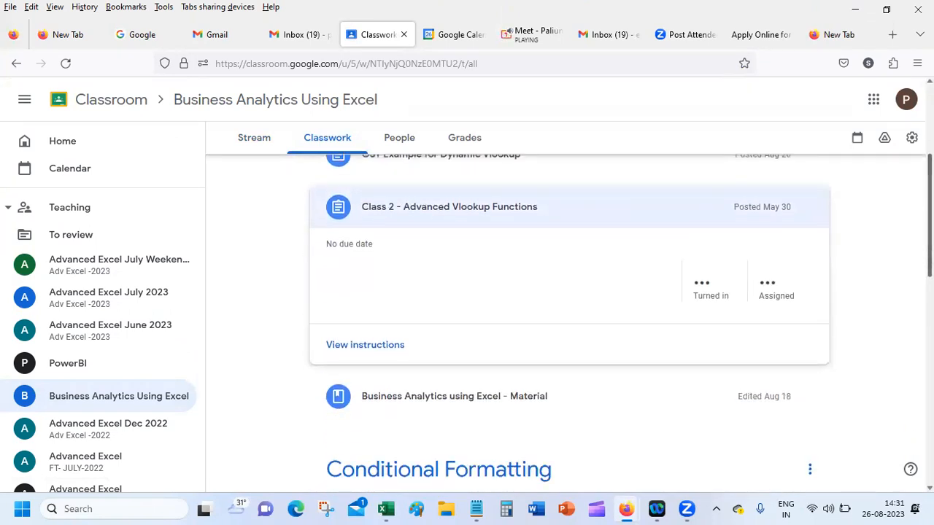
pyautogui.click(528, 324)
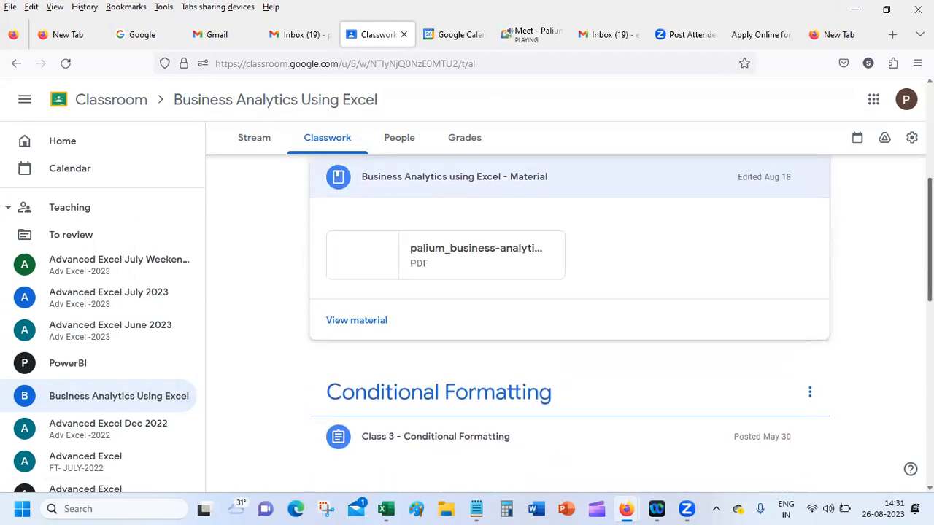
pyautogui.scroll(2, 467, 350)
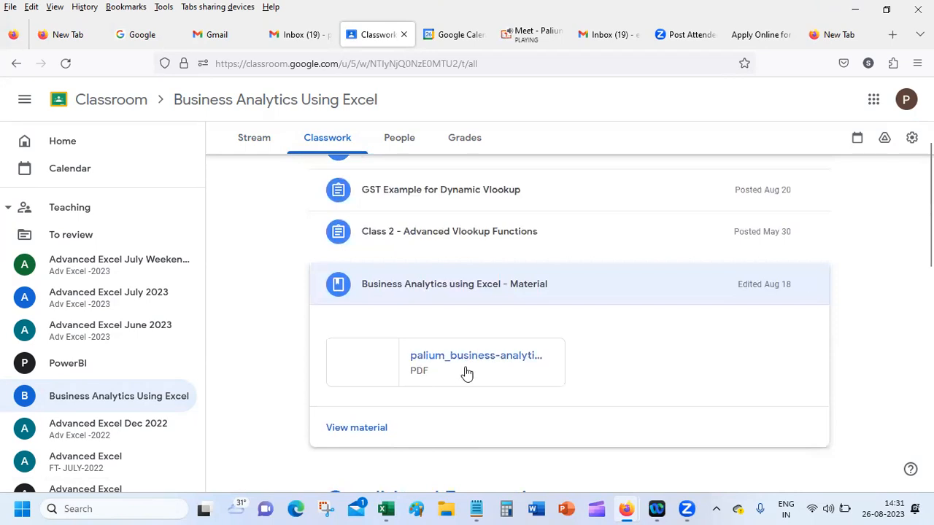
# Review the Class 2, GST Example for Dynamic Vlookup and Class1 - Introduction assignments, and browse the topics below them
pyautogui.click(439, 233)
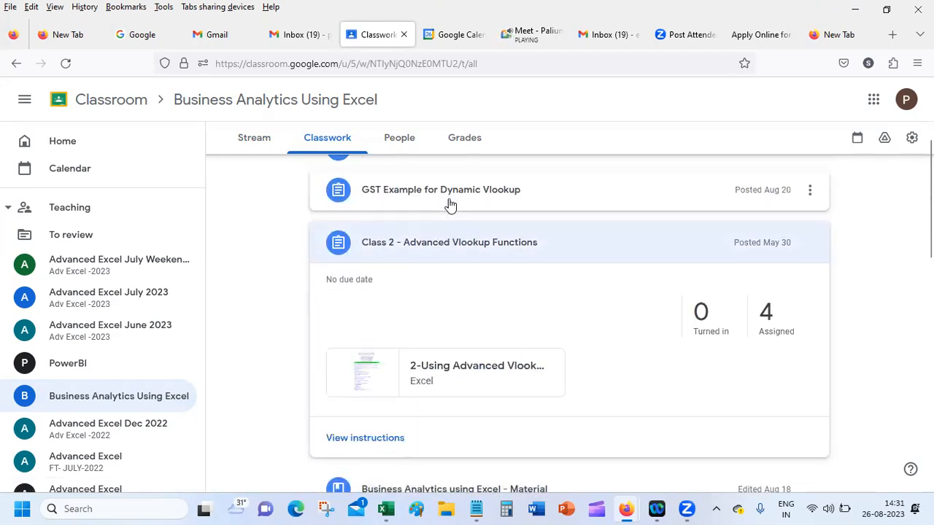
pyautogui.click(448, 204)
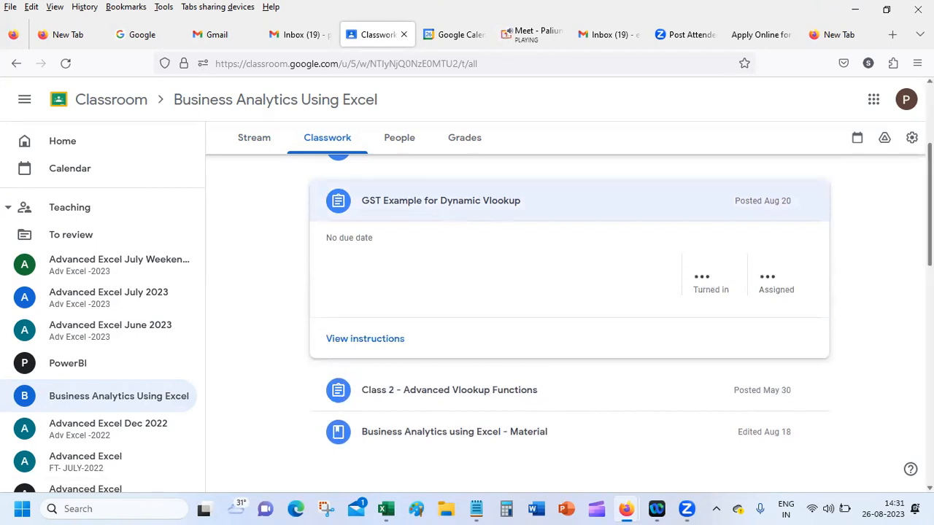
pyautogui.scroll(3, 879, 266)
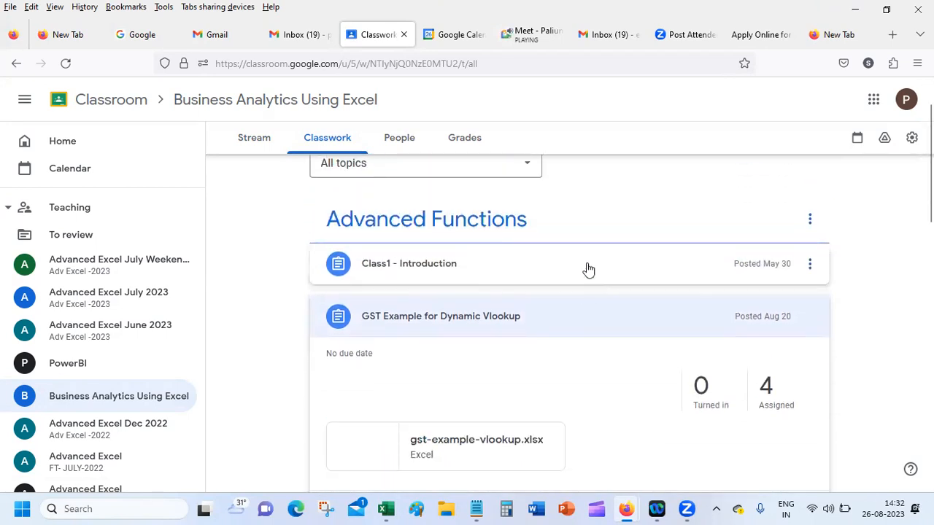
pyautogui.click(580, 269)
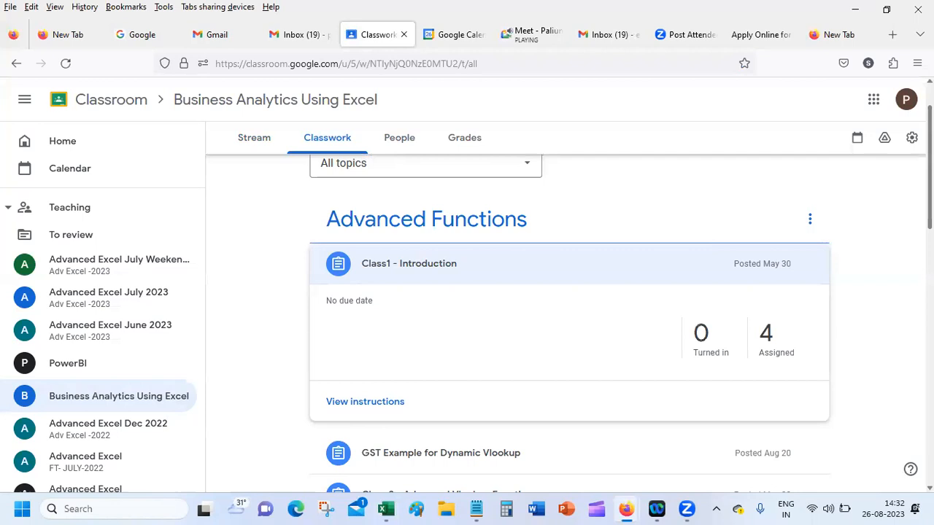
pyautogui.scroll(-5, 569, 314)
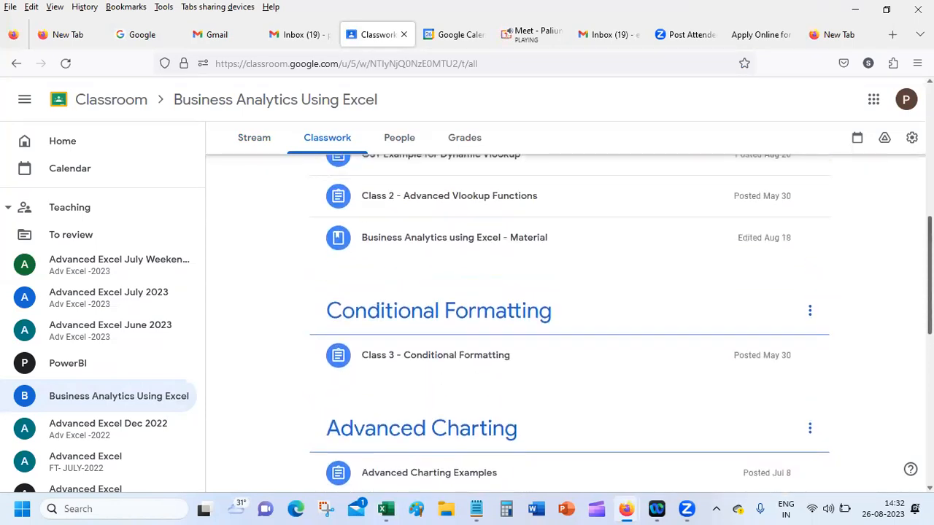
# Collapse the Class1 - Introduction assignment and review the posts listed under the Advanced Functions topic
pyautogui.scroll(-2, 569, 321)
pyautogui.scroll(4, 569, 321)
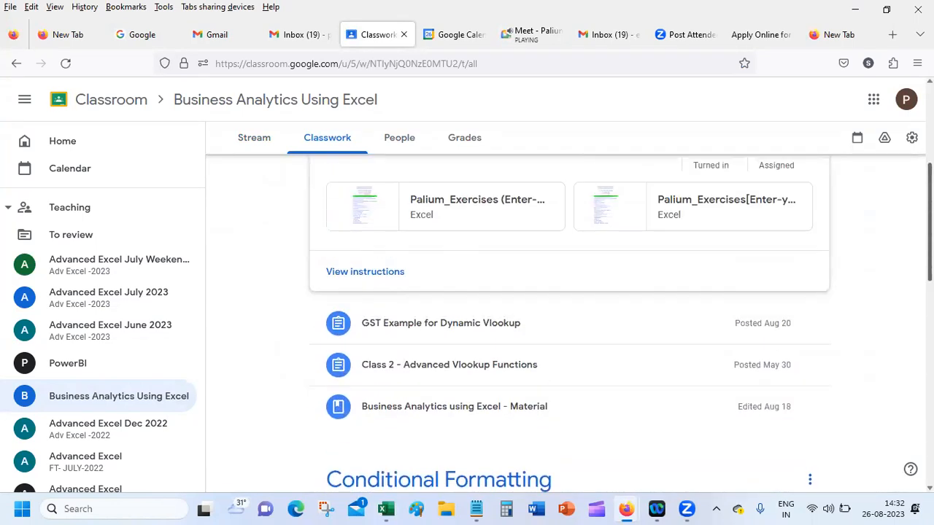
pyautogui.scroll(3, 569, 321)
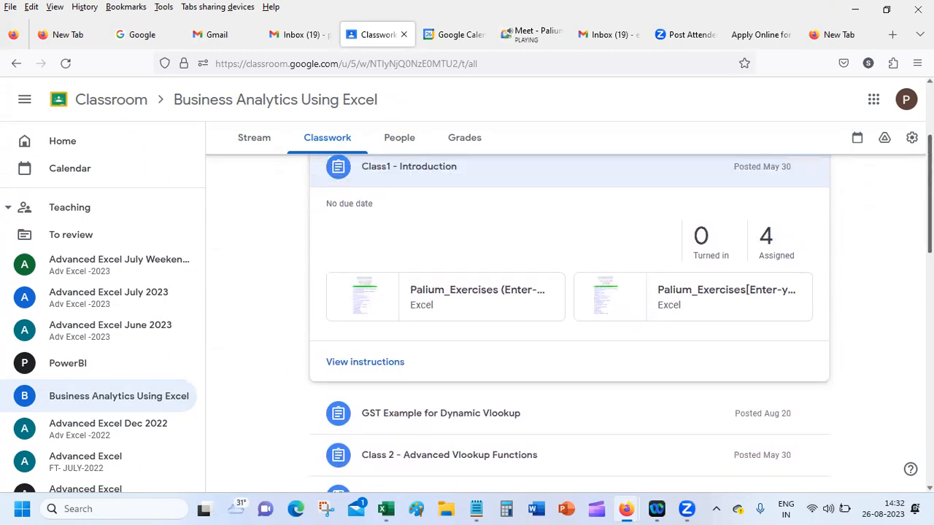
pyautogui.click(547, 221)
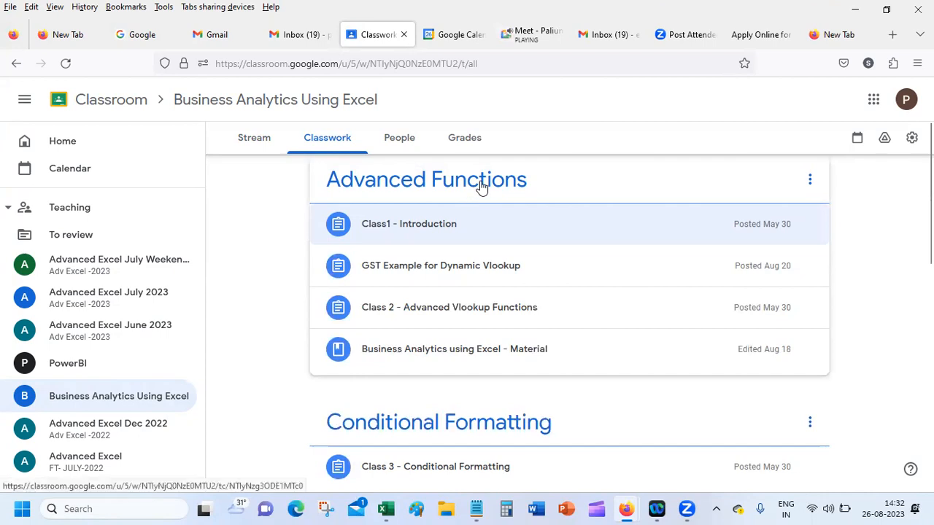
pyautogui.scroll(2, 569, 306)
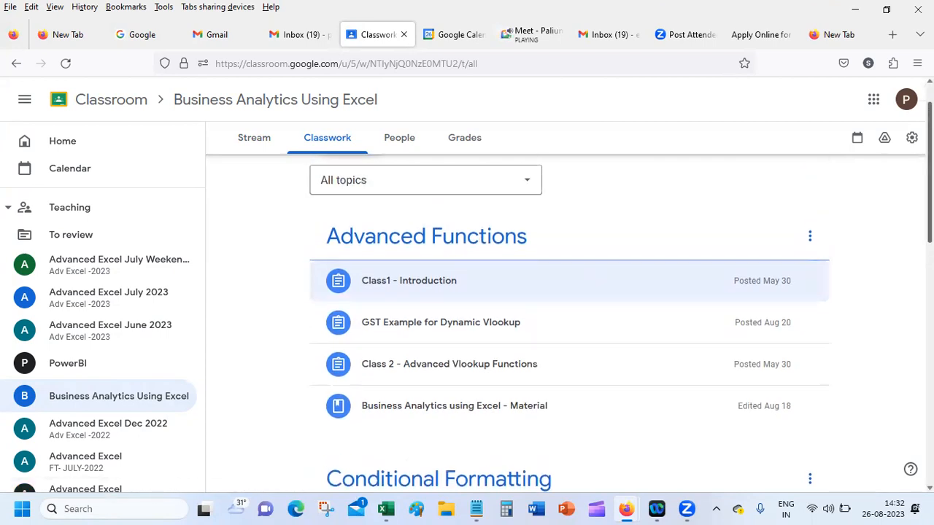
pyautogui.scroll(-1, 569, 307)
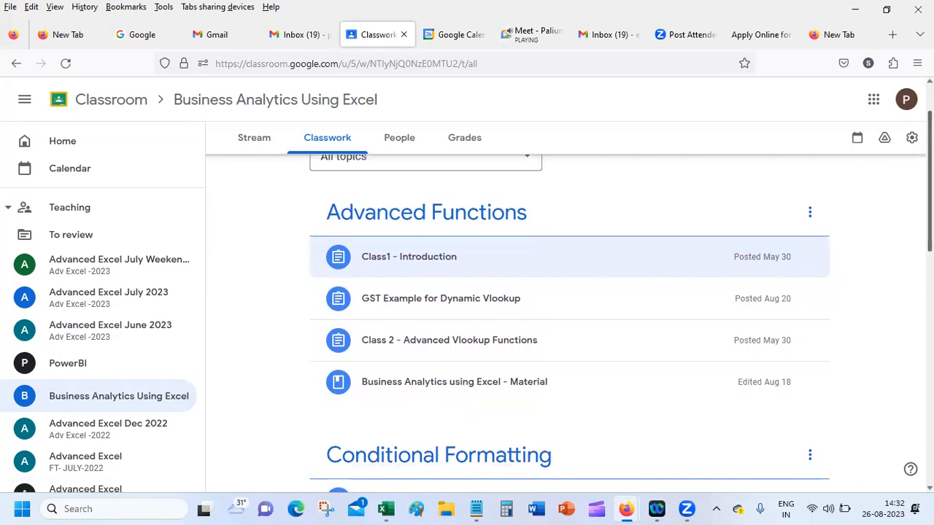
pyautogui.scroll(2, 731, 187)
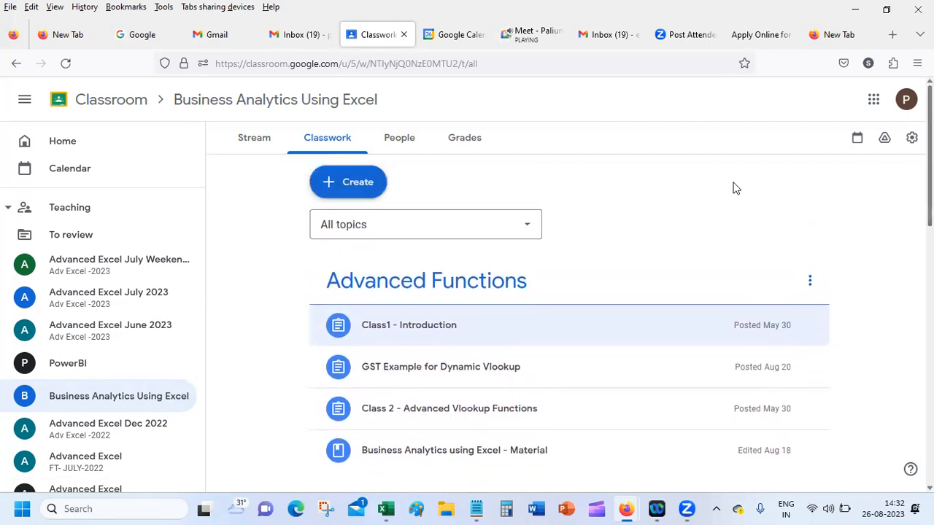
# Create a new classwork material titled Advanced Excel Formulas
pyautogui.click(366, 181)
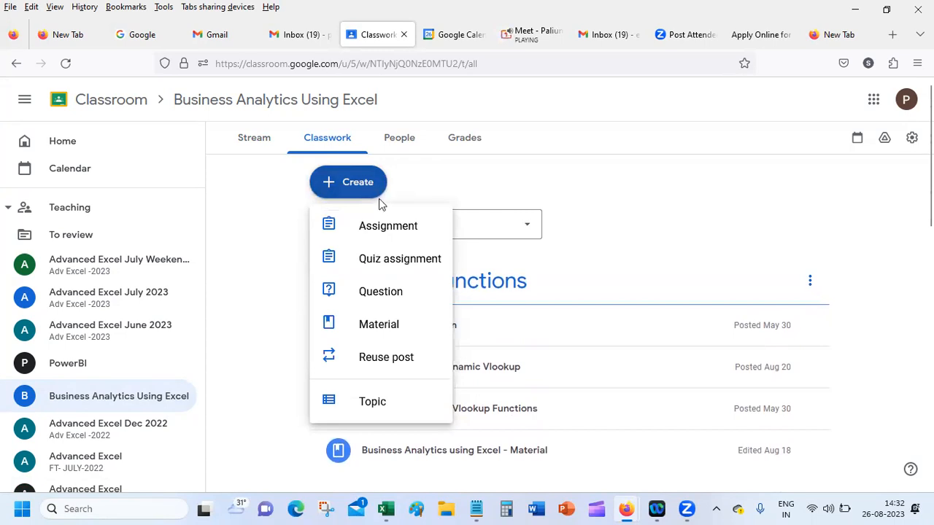
pyautogui.click(380, 324)
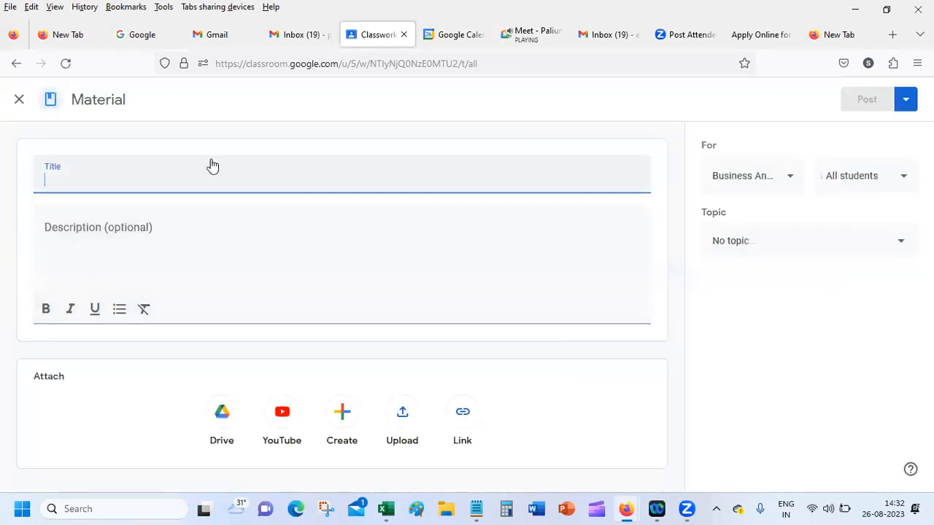
pyautogui.write('Advanc')
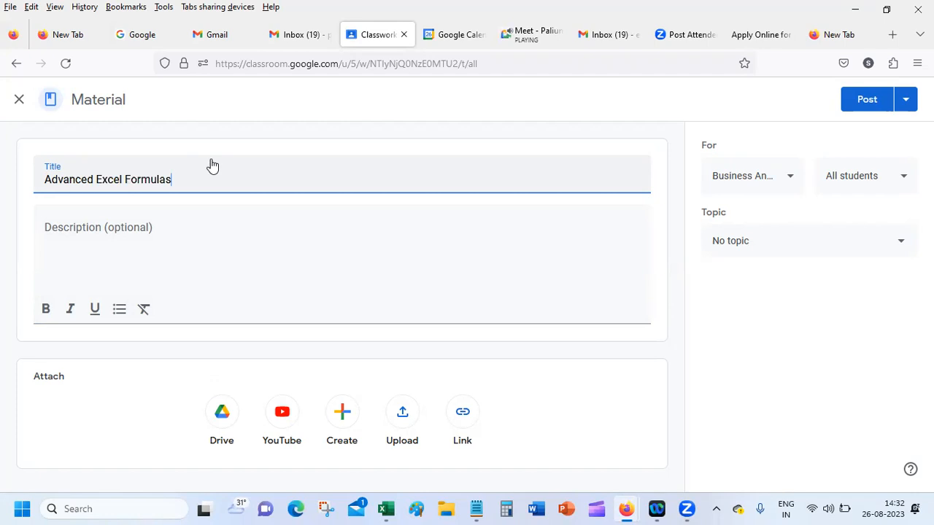
pyautogui.write('ed Excel Formulas')
pyautogui.press('Tab')
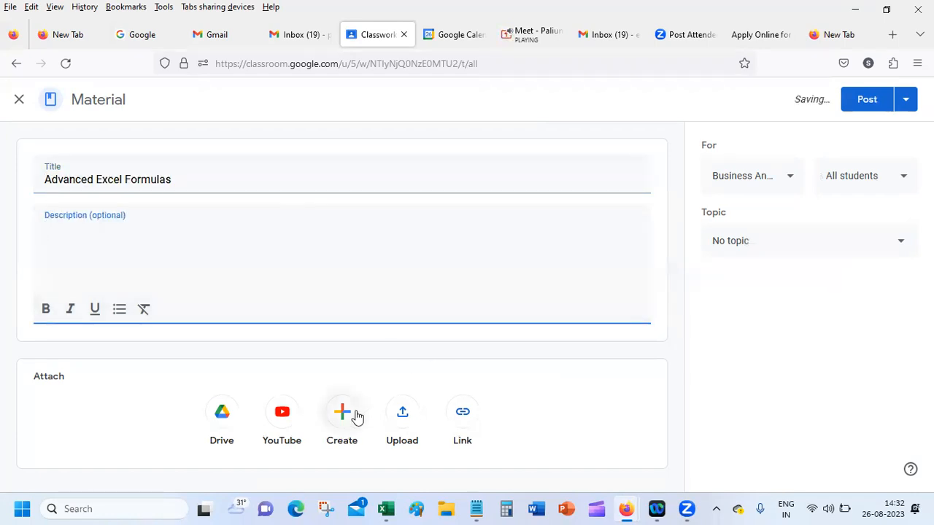
# Upload the recent Advanced_Excel_Formulas workbook from the computer as an attachment to the material
pyautogui.click(409, 414)
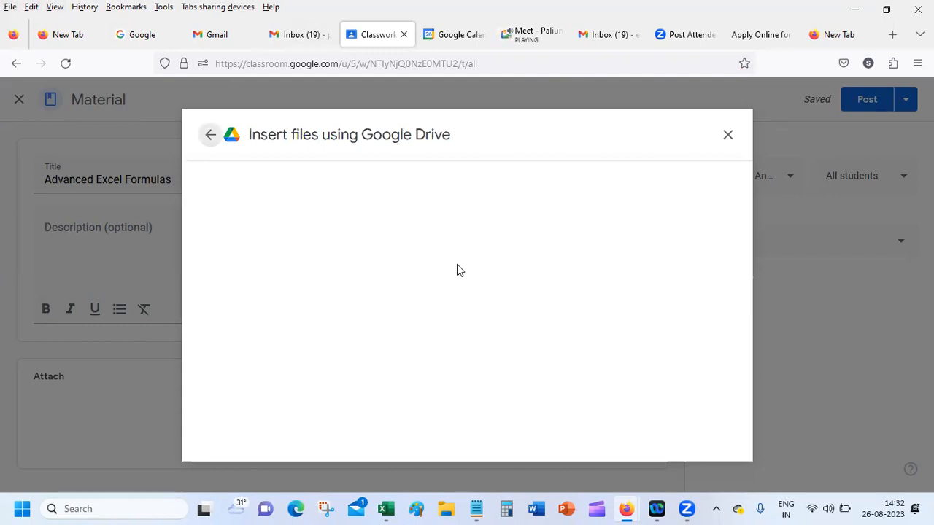
pyautogui.click(475, 383)
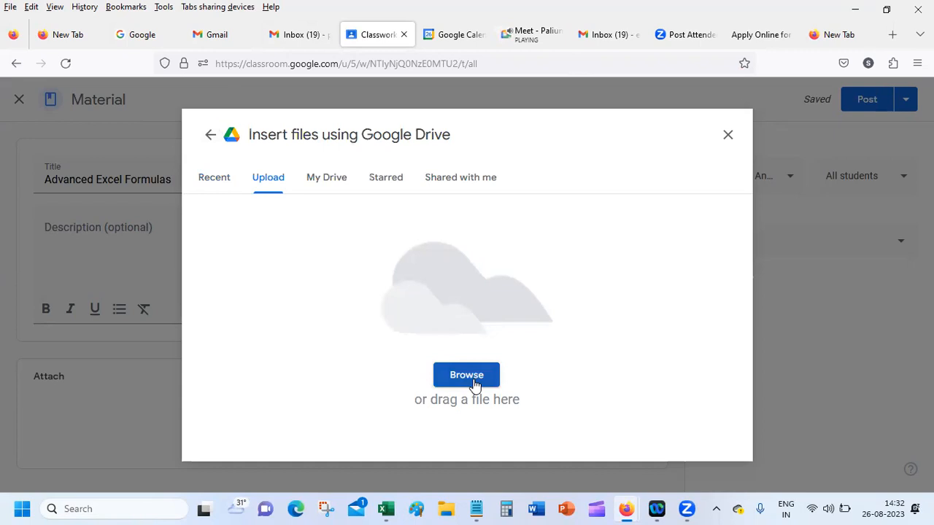
pyautogui.click(467, 378)
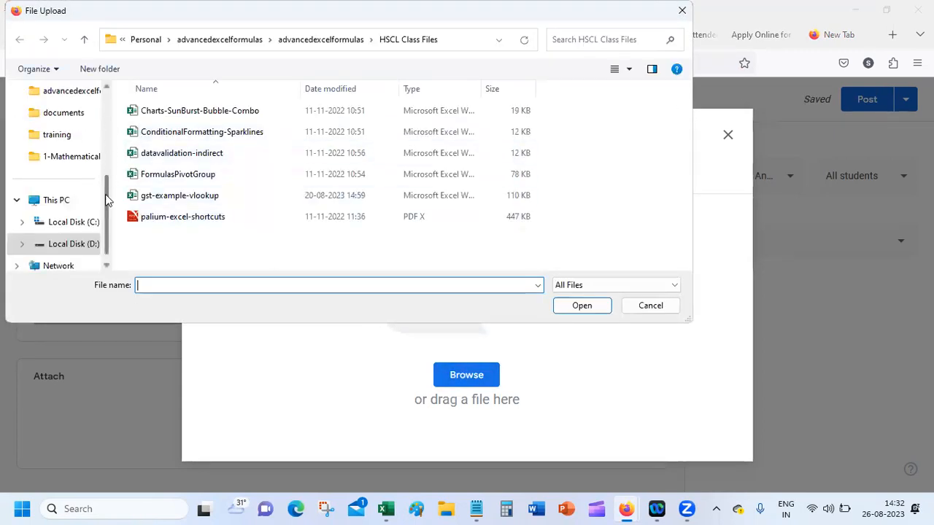
pyautogui.moveTo(105, 200); pyautogui.dragTo(104, 80)
pyautogui.click(66, 95)
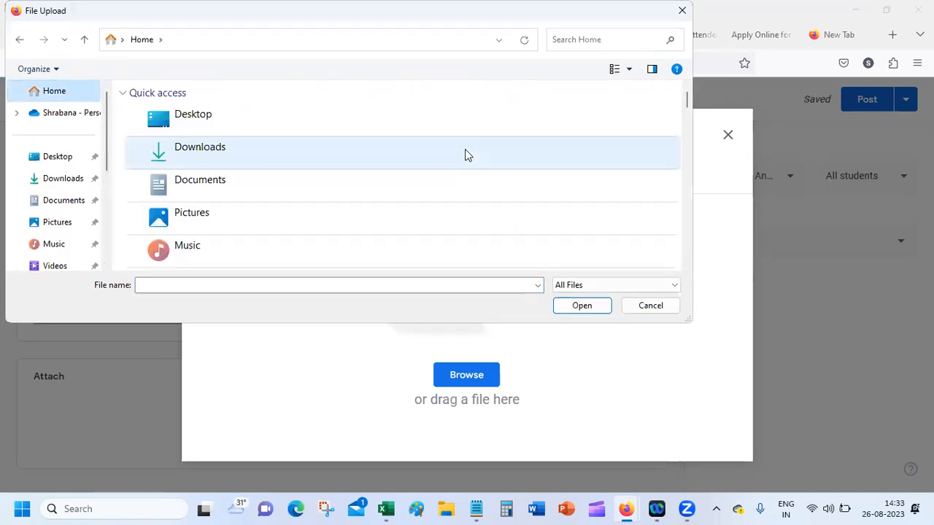
pyautogui.moveTo(687, 100); pyautogui.dragTo(690, 130)
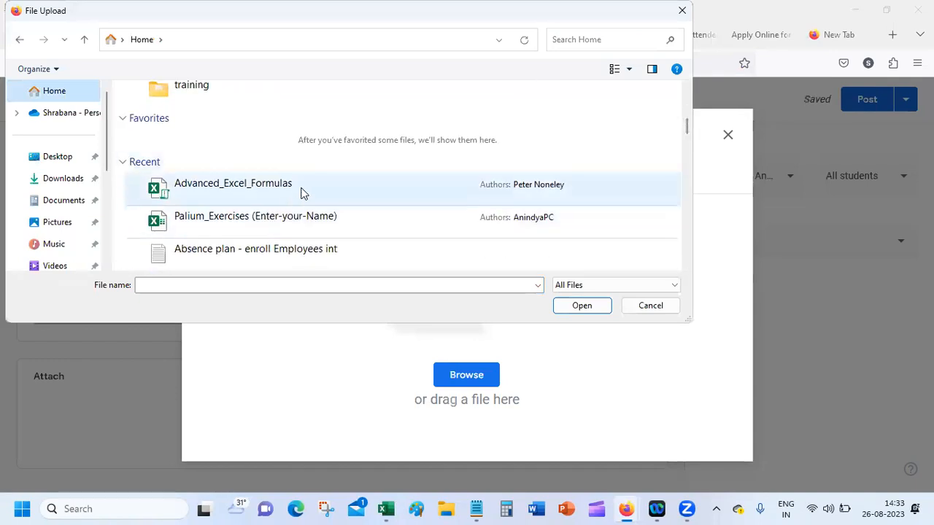
pyautogui.doubleClick(303, 194)
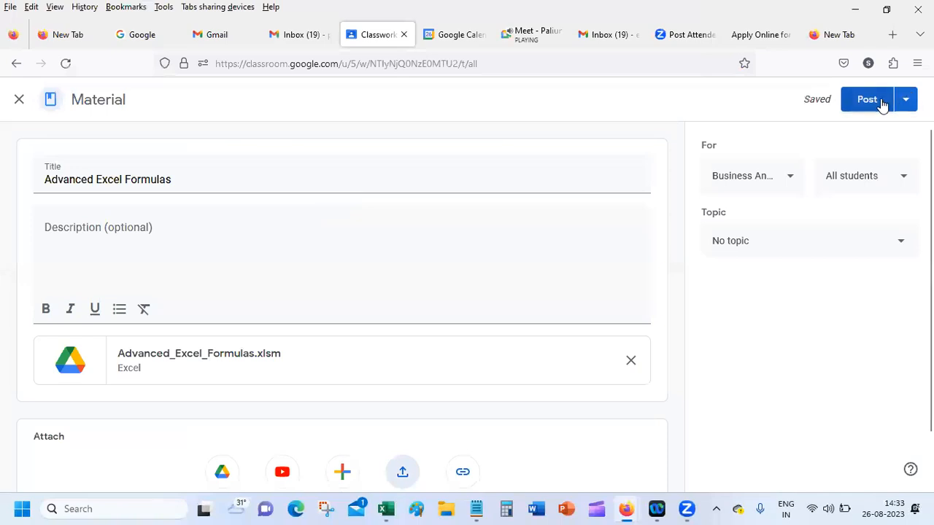
# Change the material's title to Using Excel Formulas
pyautogui.click(906, 99)
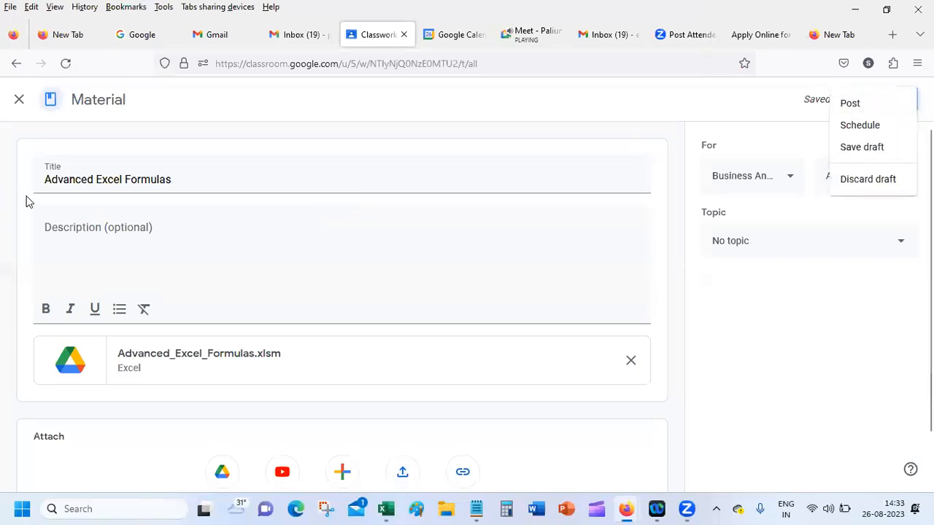
pyautogui.click(102, 181)
pyautogui.doubleClick(69, 184)
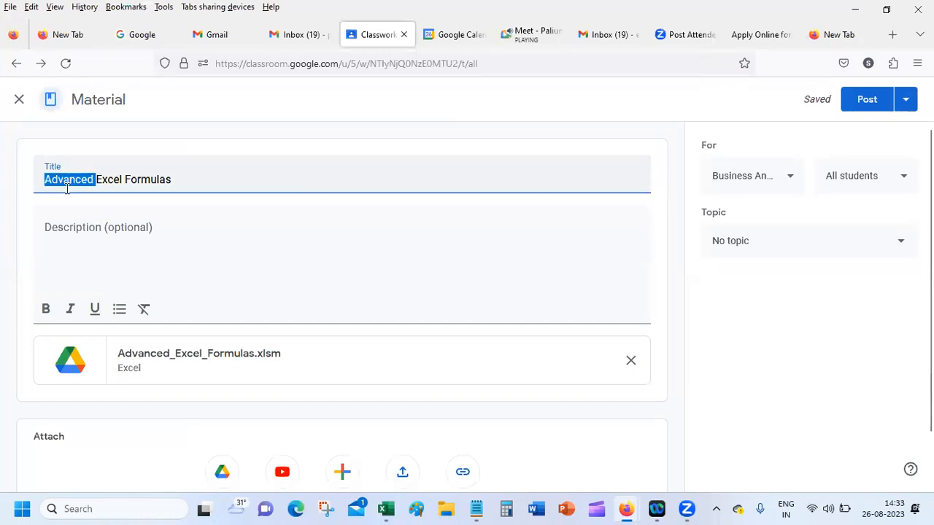
pyautogui.write('Using')
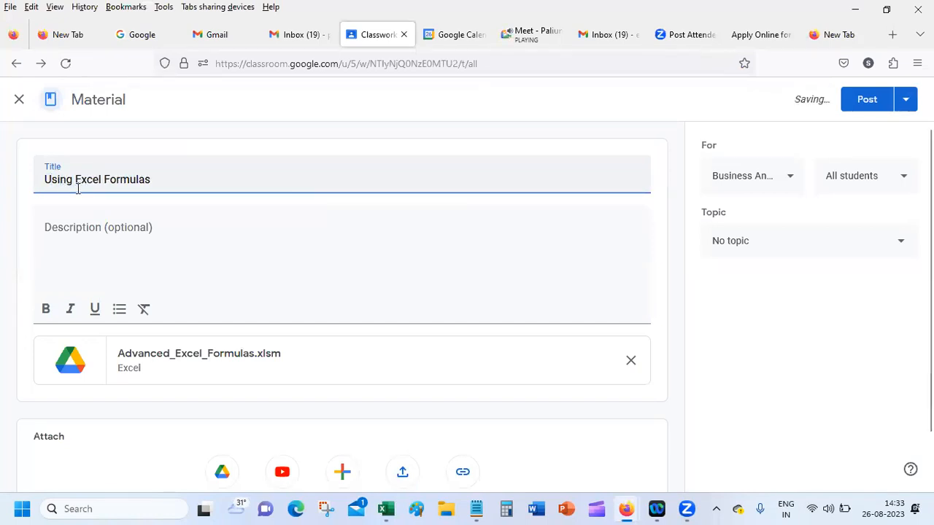
# Post the material and move it into the Advanced Functions topic, above Class1 - Introduction
pyautogui.click(909, 100)
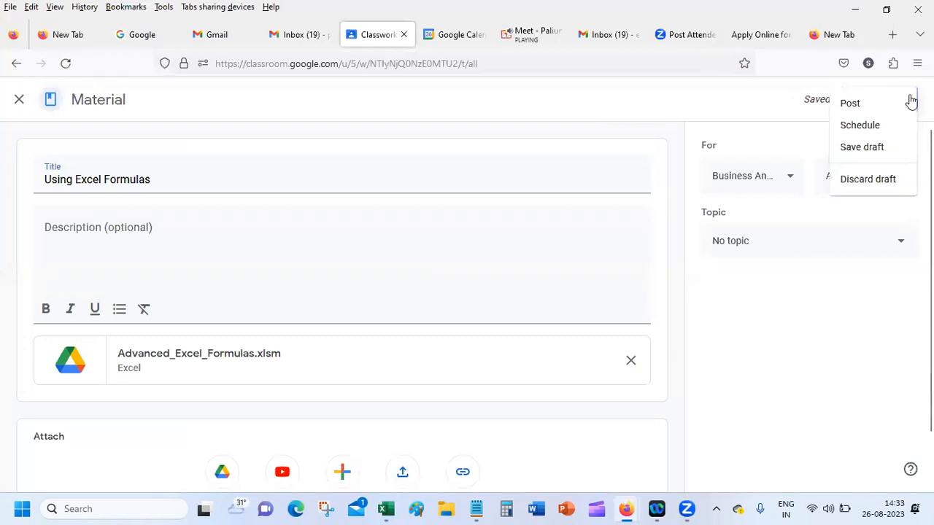
pyautogui.click(885, 106)
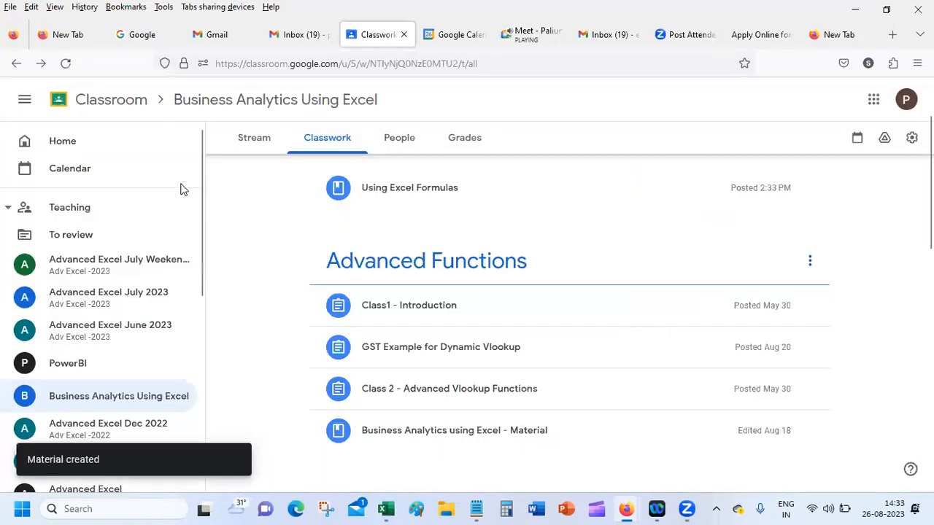
pyautogui.moveTo(550, 198); pyautogui.dragTo(559, 305)
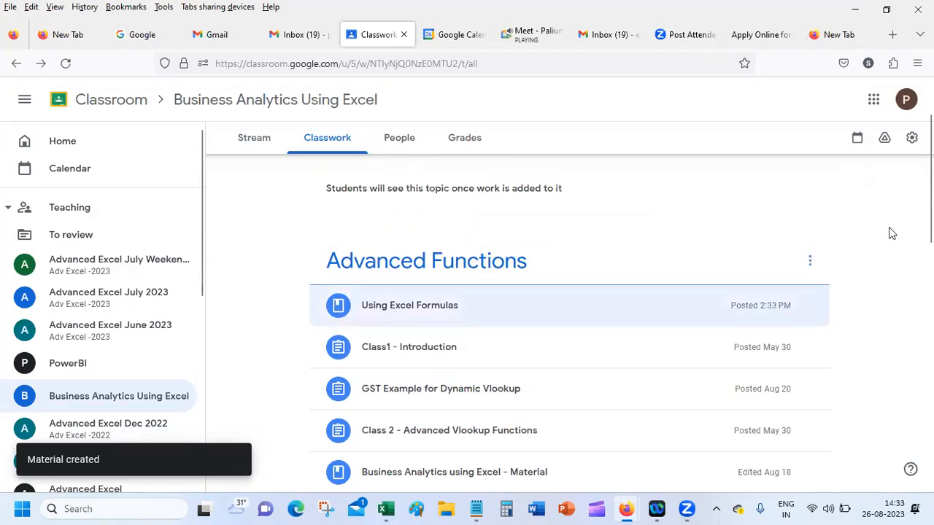
# Rename the Advanced Functions topic as Class 1 - Advanced Functions
pyautogui.click(811, 264)
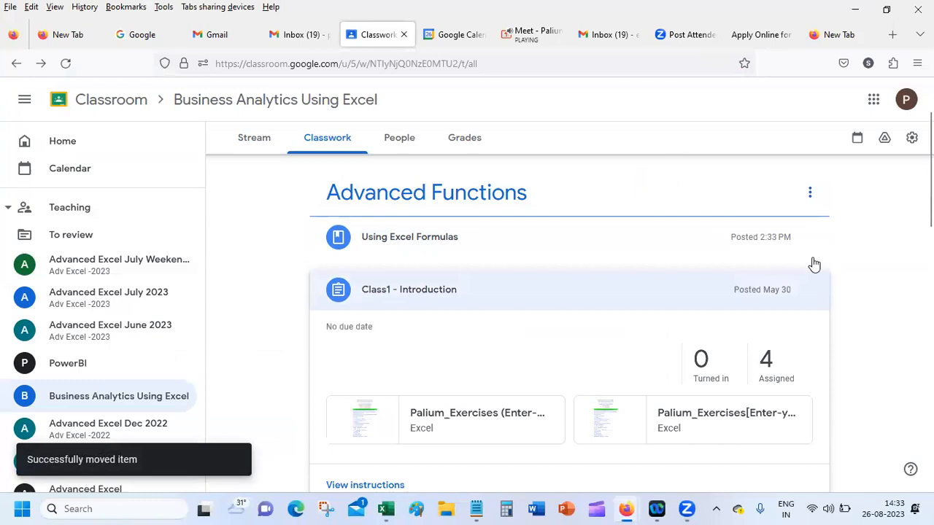
pyautogui.click(811, 193)
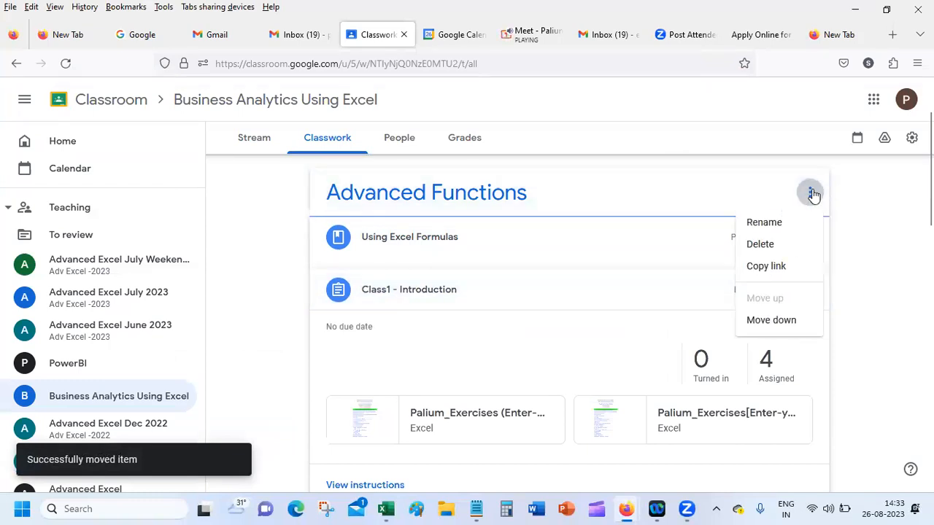
pyautogui.click(788, 225)
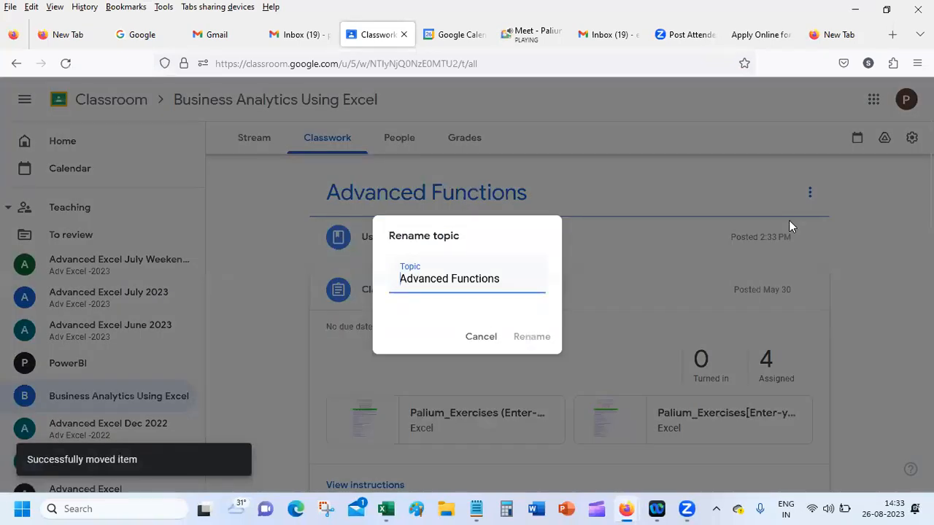
pyautogui.hotkey('shift', 'Right')
pyautogui.hotkey('shift', 'Right')
pyautogui.hotkey('shift', 'Right')
pyautogui.hotkey('shift', 'Right')
pyautogui.hotkey('shift', 'Right')
pyautogui.hotkey('shift', 'Right')
pyautogui.hotkey('shift', 'Right')
pyautogui.hotkey('shift', 'Right')
pyautogui.hotkey('shift', 'Right')
pyautogui.hotkey('shift', 'Right')
pyautogui.hotkey('shift', 'Right')
pyautogui.hotkey('shift', 'Right')
pyautogui.hotkey('shift', 'Right')
pyautogui.hotkey('shift', 'Right')
pyautogui.hotkey('shift', 'Right')
pyautogui.hotkey('shift', 'Right')
pyautogui.hotkey('shift', 'Right')
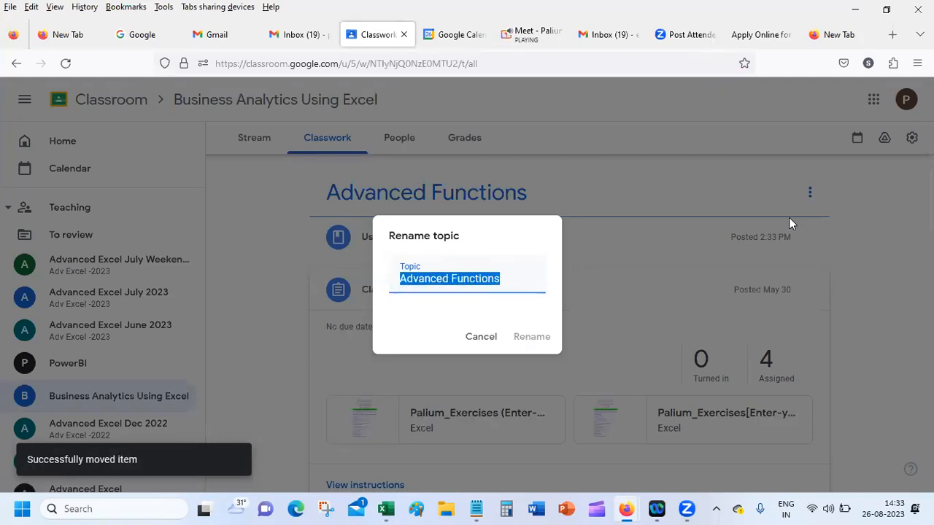
pyautogui.write('7')
pyautogui.press('BackSpace')
pyautogui.write('Class 1 -')
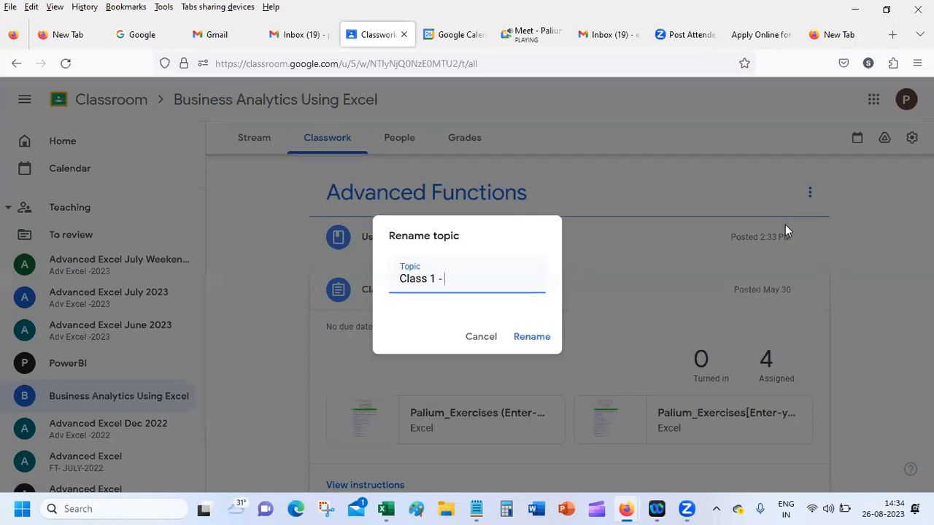
pyautogui.write(' Advanced Functions')
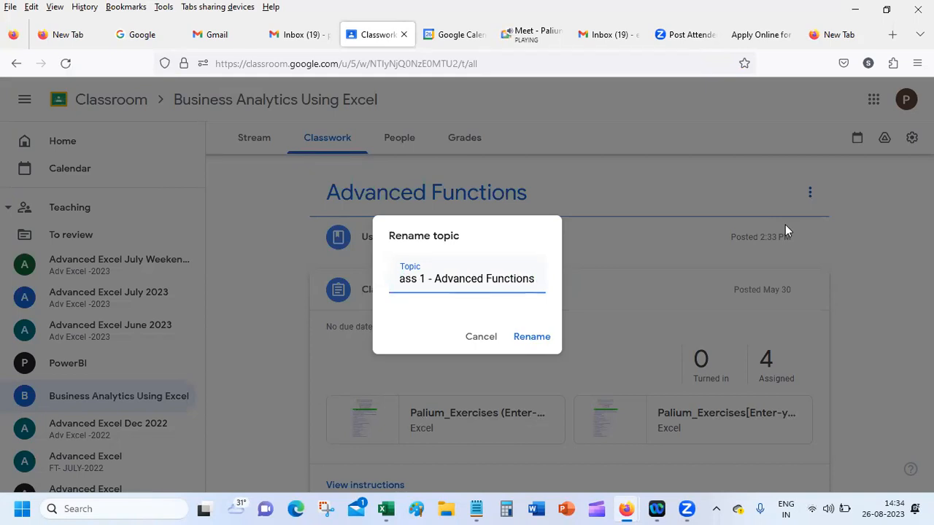
pyautogui.click(532, 334)
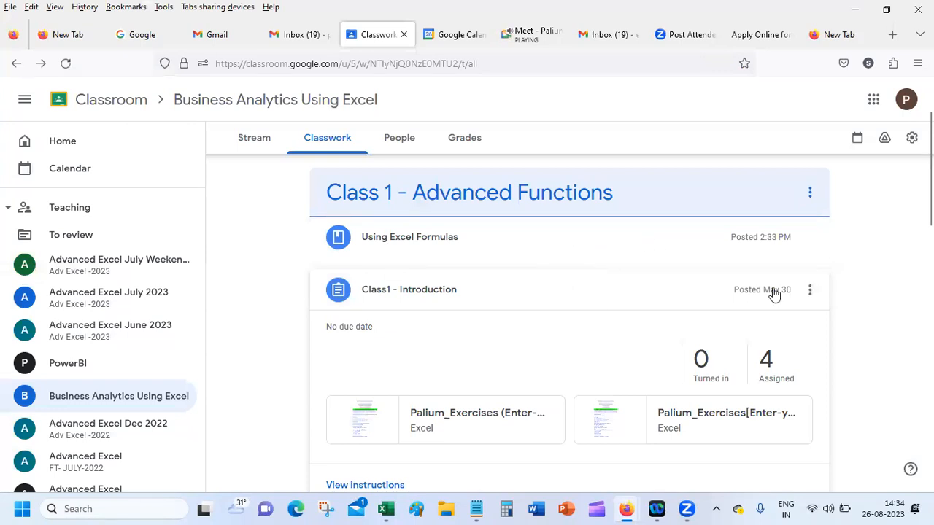
# Open the Class1 - Introduction assignment for editing, save it, and collapse its details in the classwork list
pyautogui.click(810, 291)
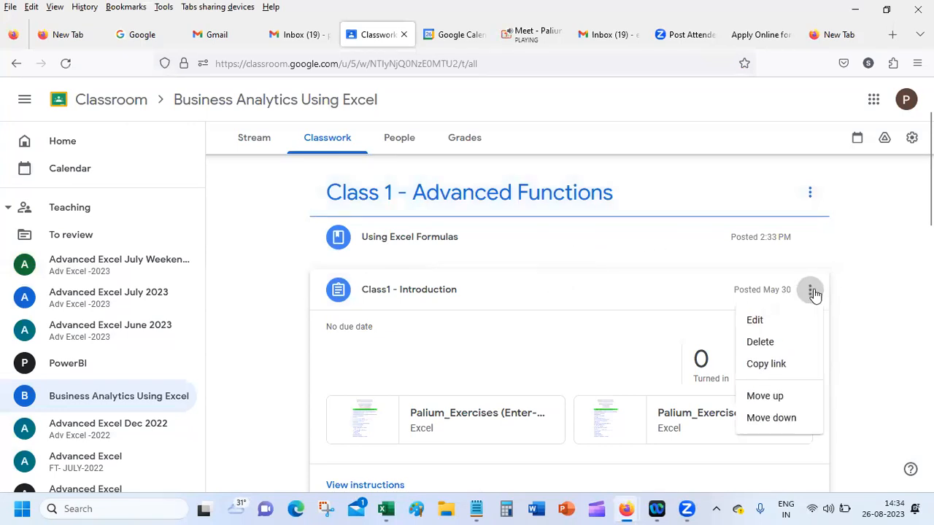
pyautogui.click(766, 322)
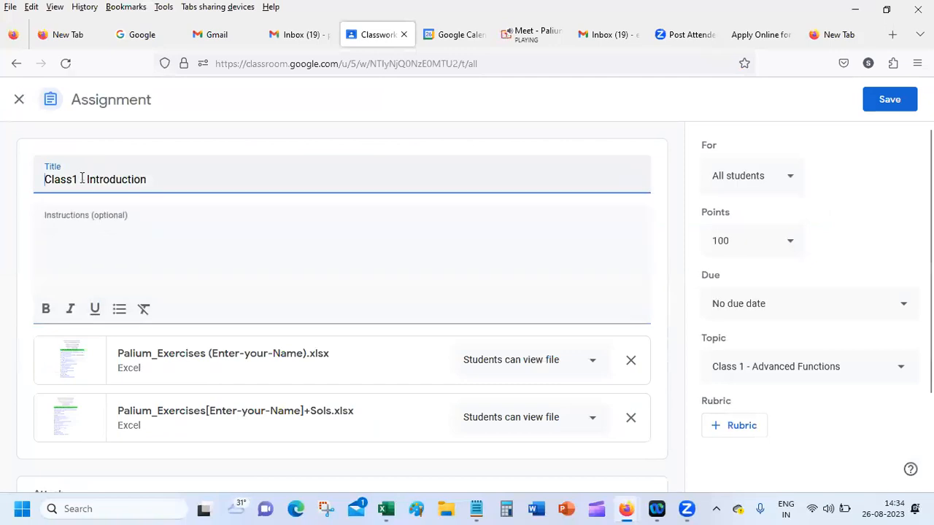
pyautogui.moveTo(88, 179); pyautogui.dragTo(7, 170)
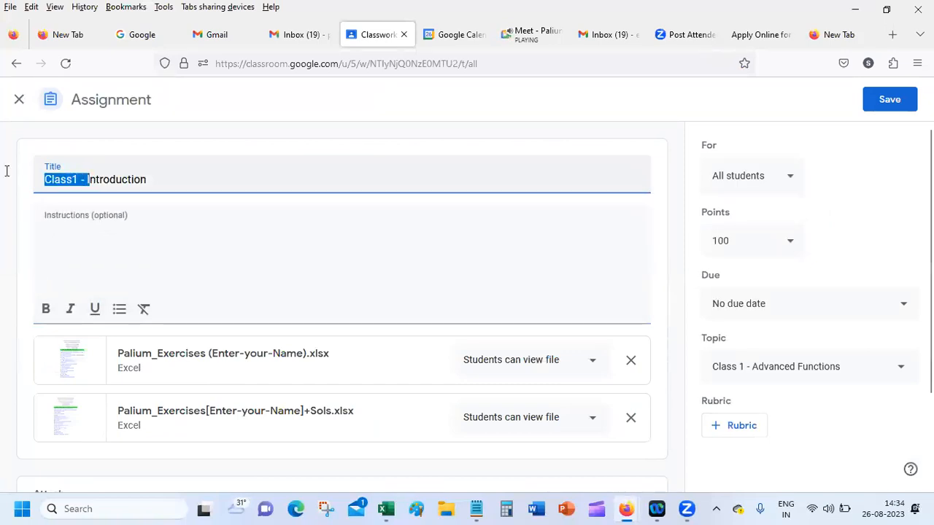
pyautogui.click(2, 177)
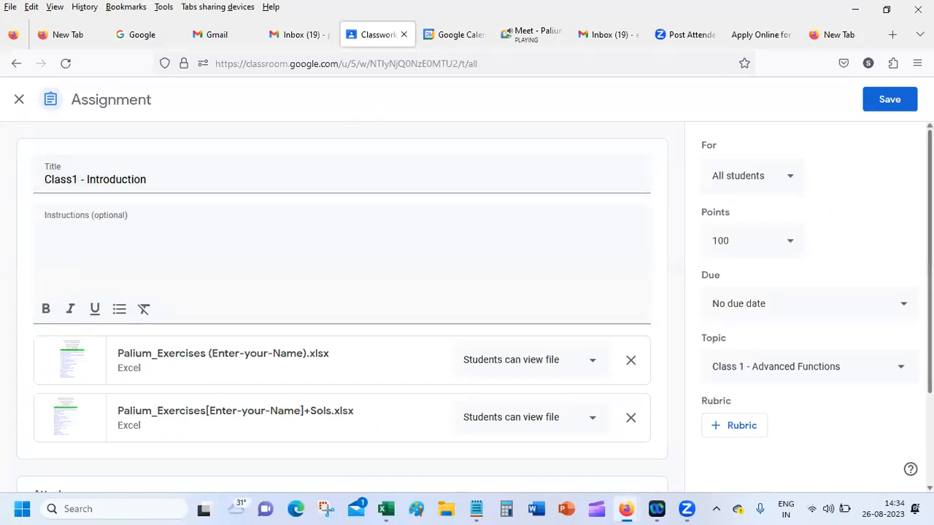
pyautogui.click(906, 100)
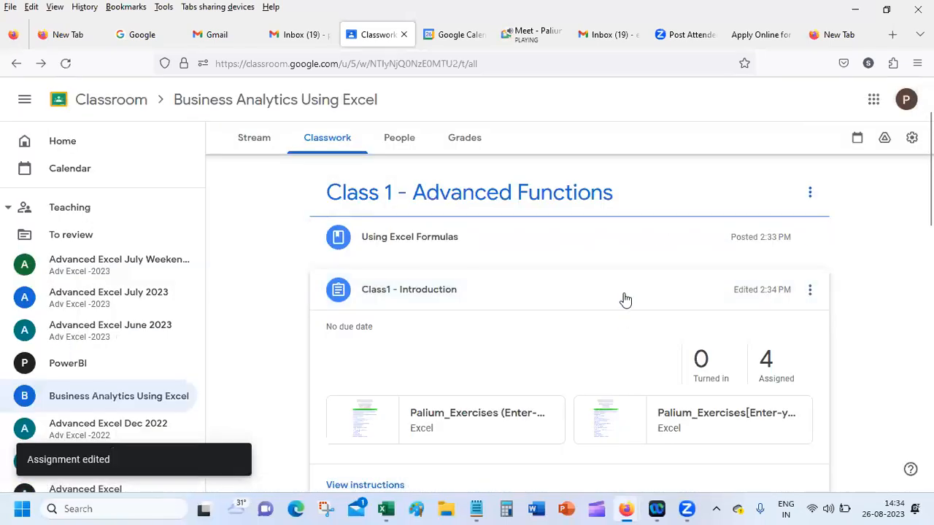
pyautogui.click(625, 299)
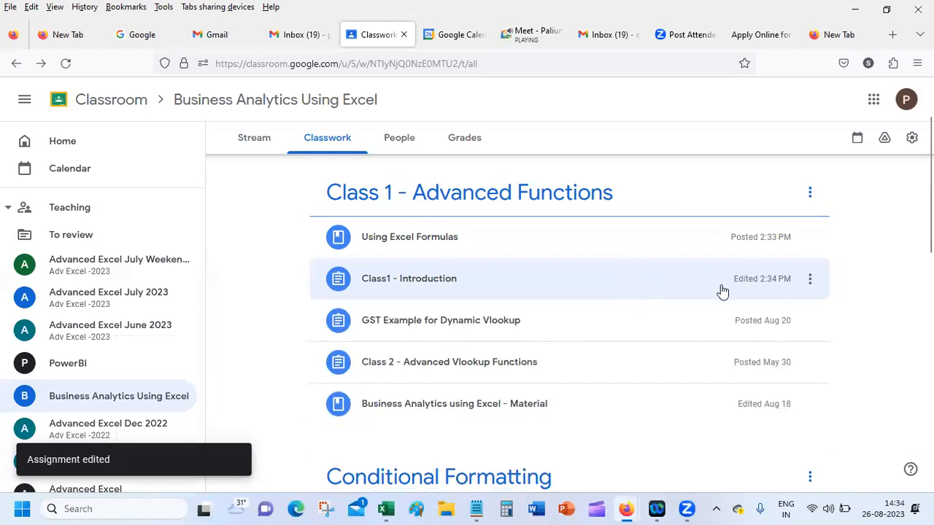
# Retitle the Class 2 - Advanced Vlookup Functions assignment as Advanced Vlookup Functions and save it
pyautogui.click(811, 365)
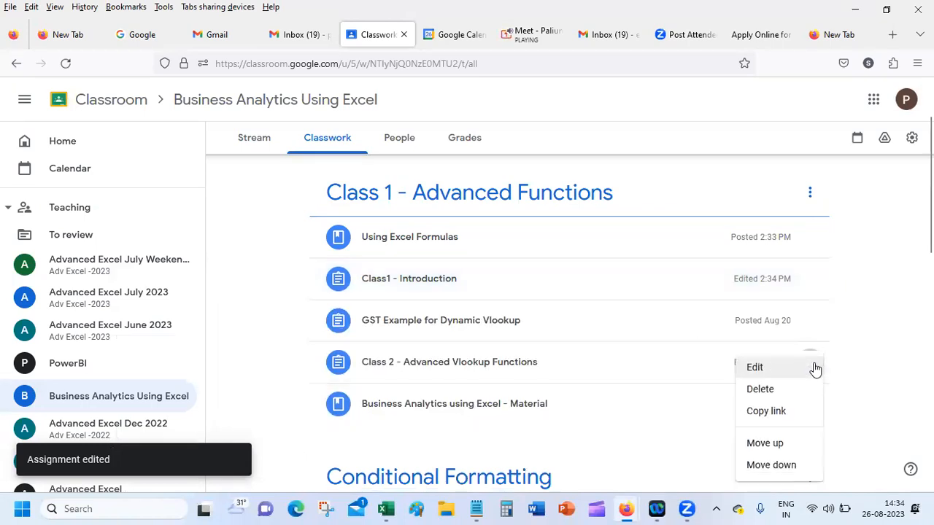
pyautogui.click(786, 374)
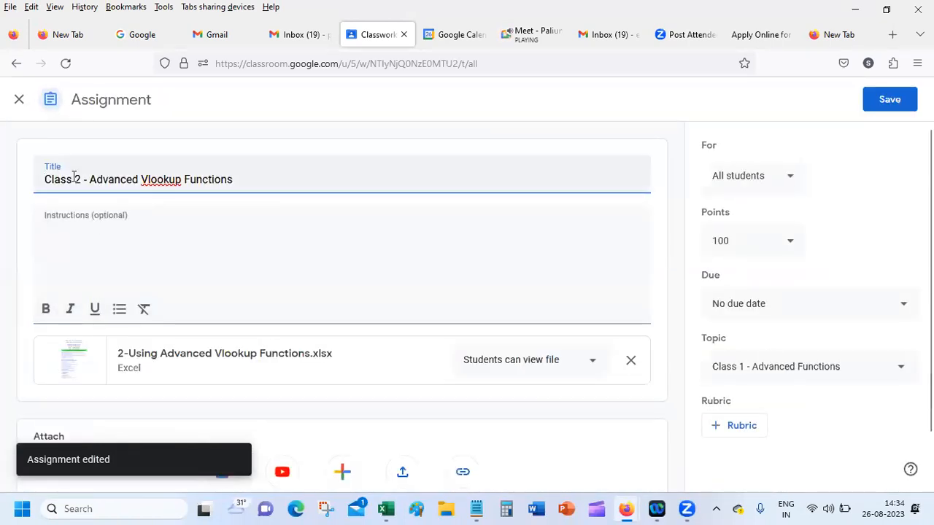
pyautogui.moveTo(89, 179); pyautogui.dragTo(7, 179)
pyautogui.press('BackSpace')
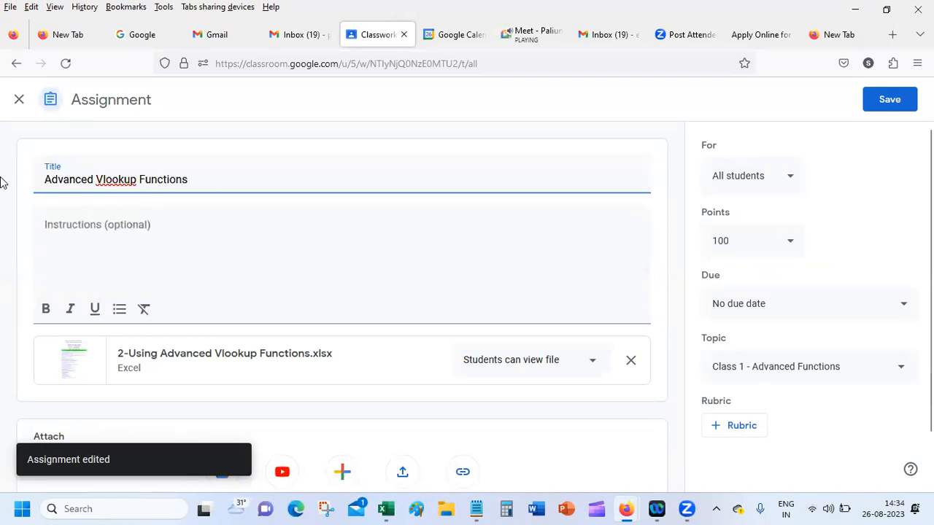
pyautogui.click(884, 100)
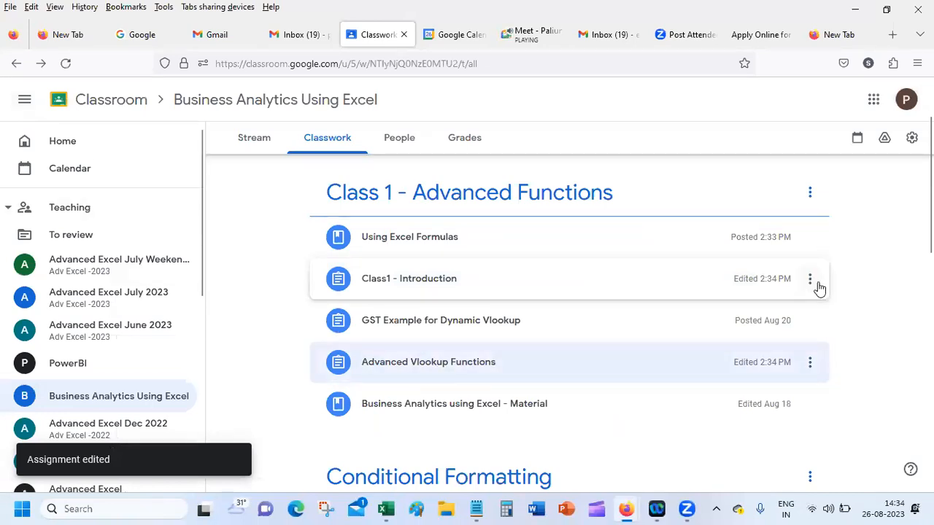
# Retitle the Class1 - Introduction assignment as Introduction and save it
pyautogui.click(811, 282)
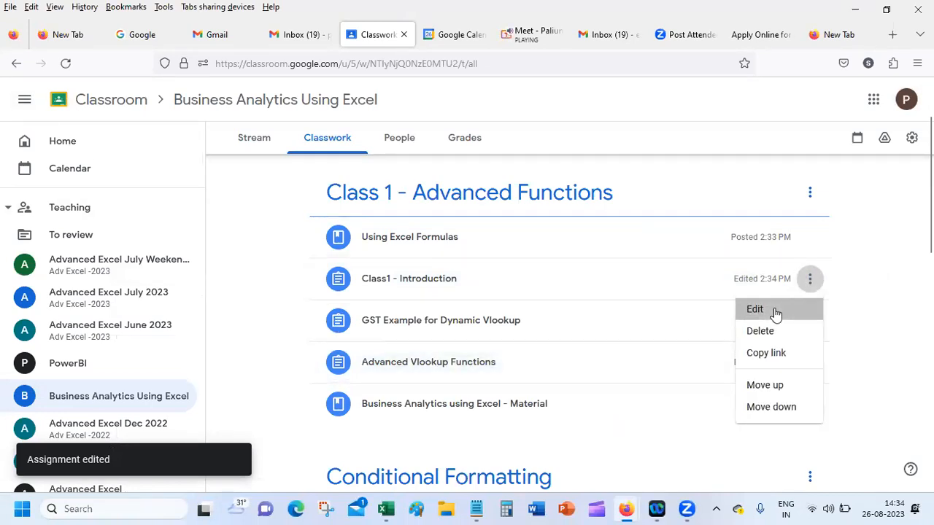
pyautogui.click(777, 312)
pyautogui.moveTo(86, 182); pyautogui.dragTo(7, 186)
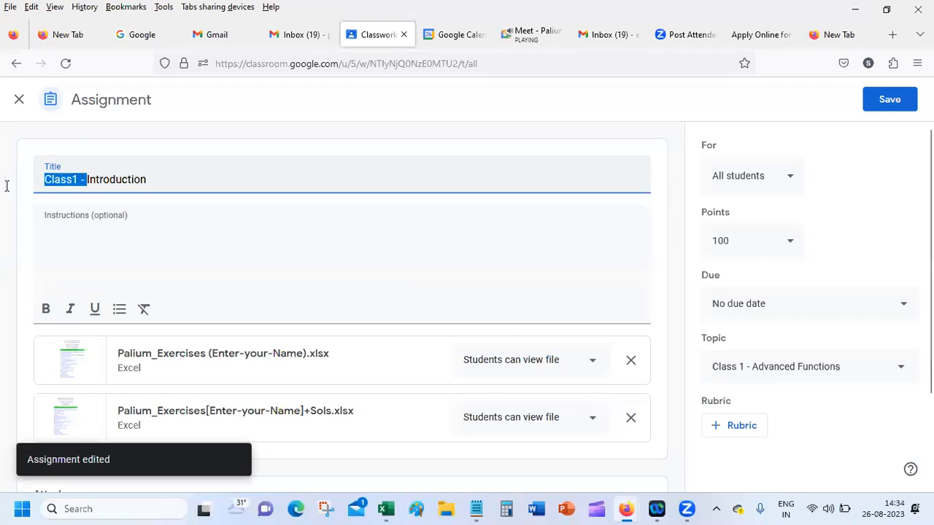
pyautogui.press('BackSpace')
pyautogui.click(578, 111)
pyautogui.click(891, 102)
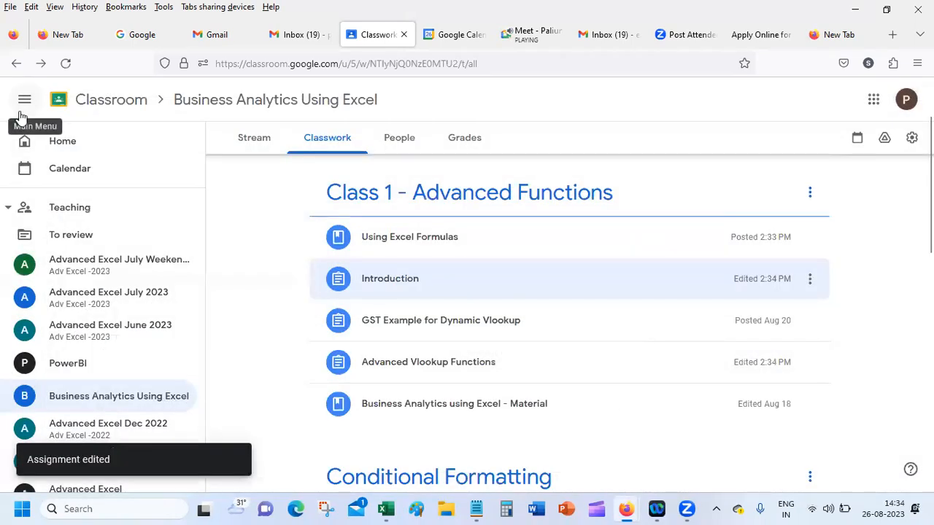
# Move the Introduction assignment above Using Excel Formulas in the Class 1 - Advanced Functions topic
pyautogui.scroll(-1, 569, 321)
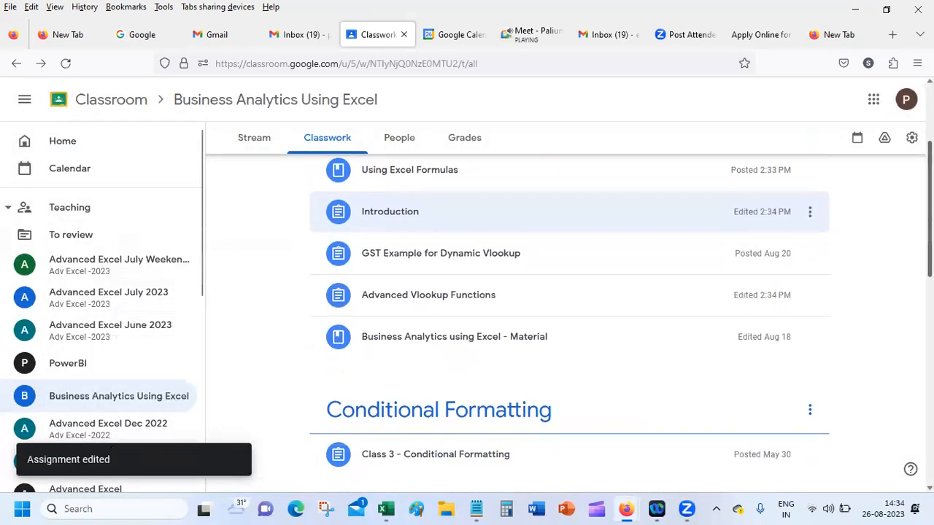
pyautogui.scroll(2, 569, 321)
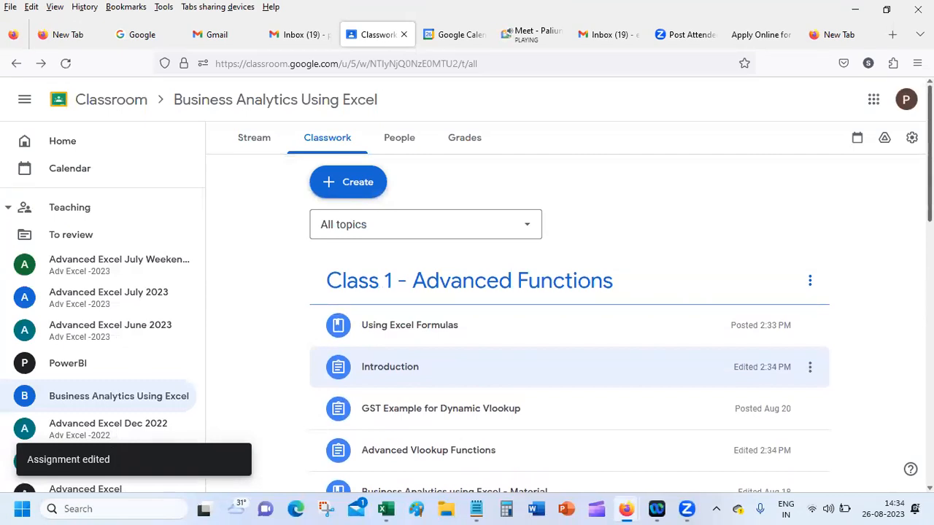
pyautogui.scroll(-2, 569, 321)
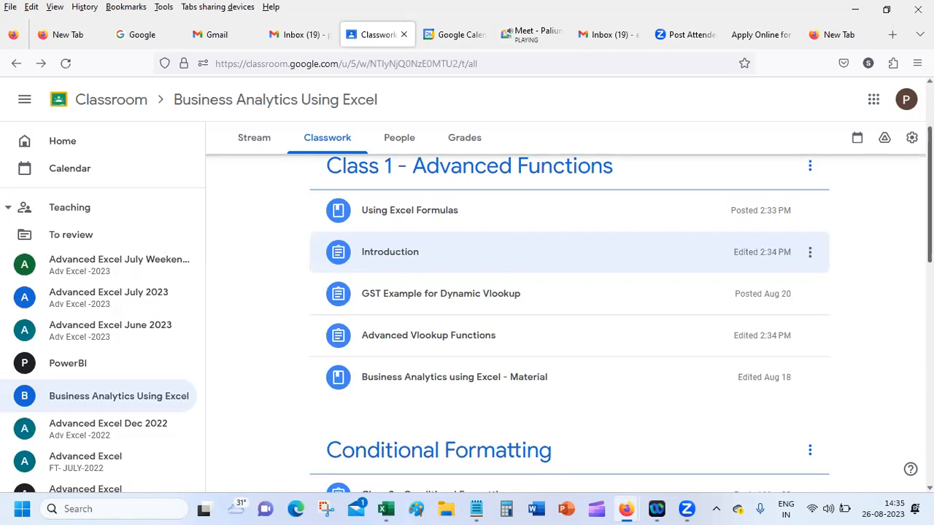
pyautogui.moveTo(390, 263); pyautogui.dragTo(399, 233)
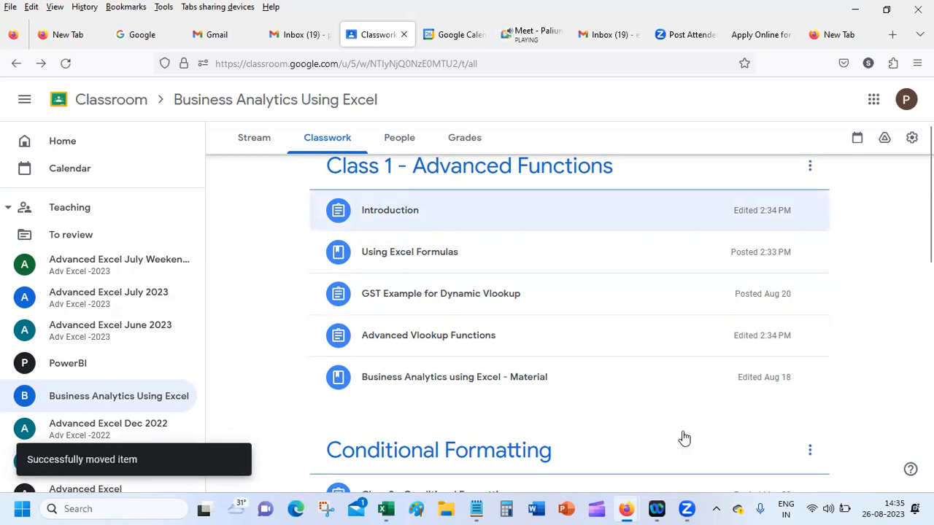
# Switch to the Advanced_Excel_Formulas workbook in Excel and examine the INDEX sheet's weeks-by-people price table, including the price for 2 weeks and 4 people
pyautogui.moveTo(388, 503)
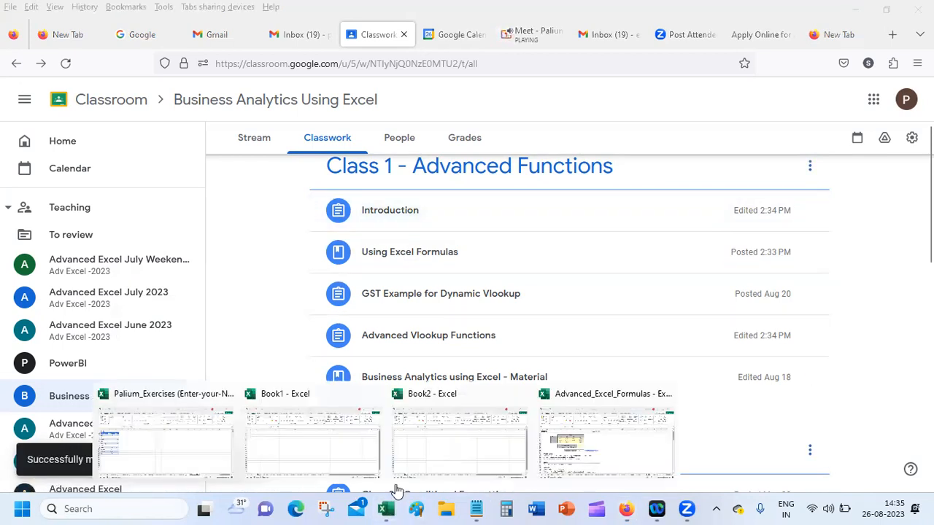
pyautogui.click(615, 435)
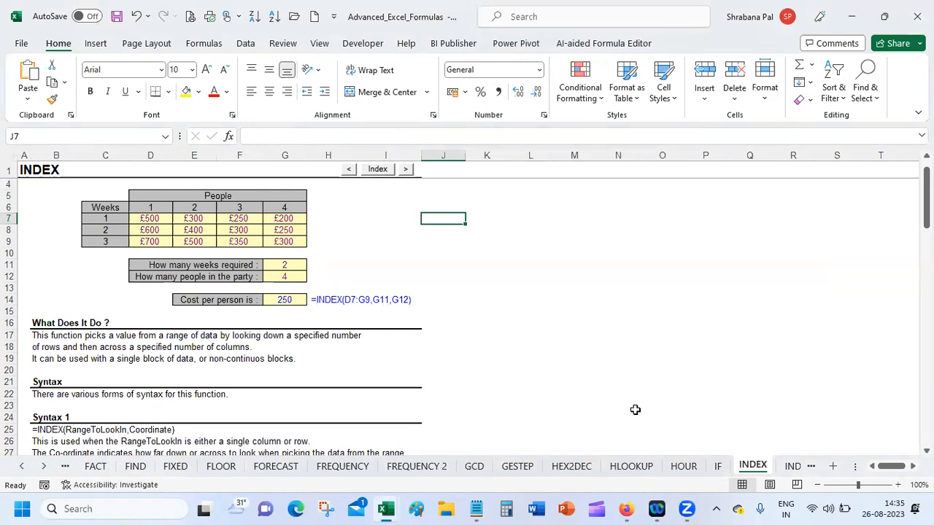
pyautogui.click(500, 288)
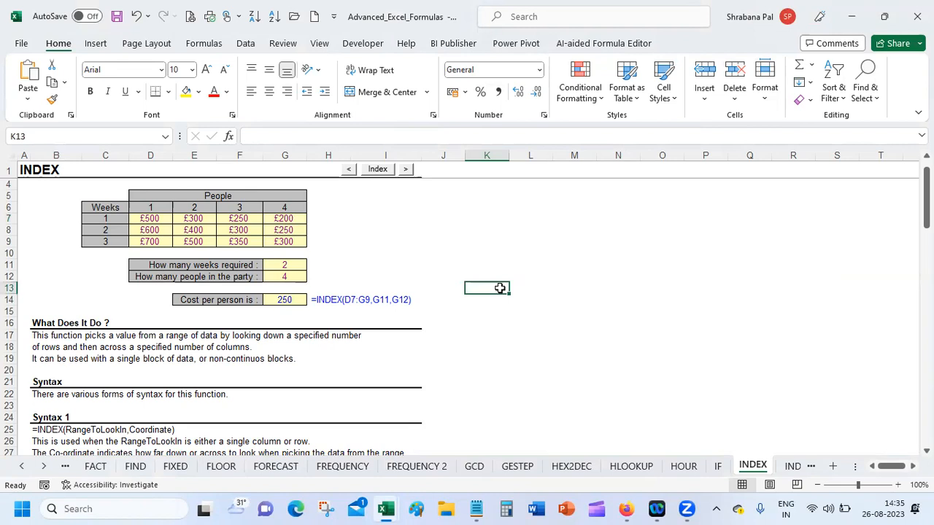
pyautogui.click(499, 208)
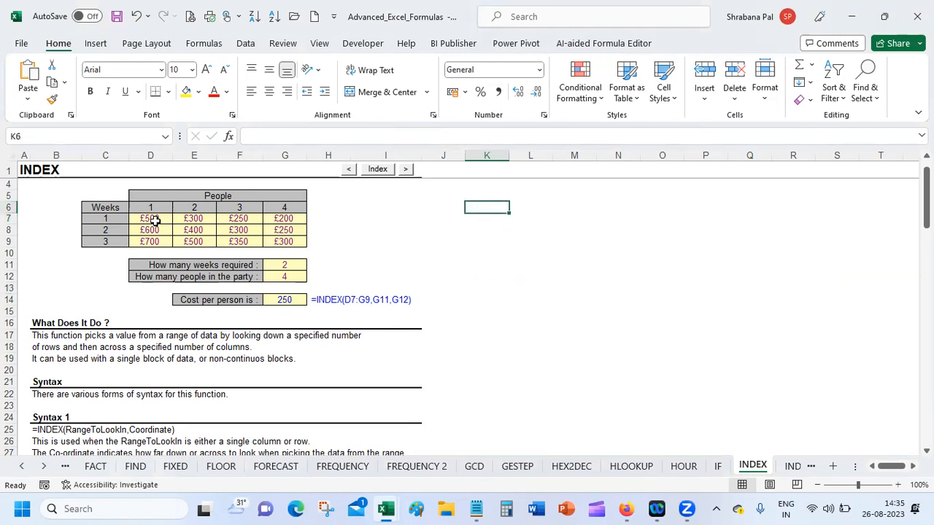
pyautogui.click(100, 219)
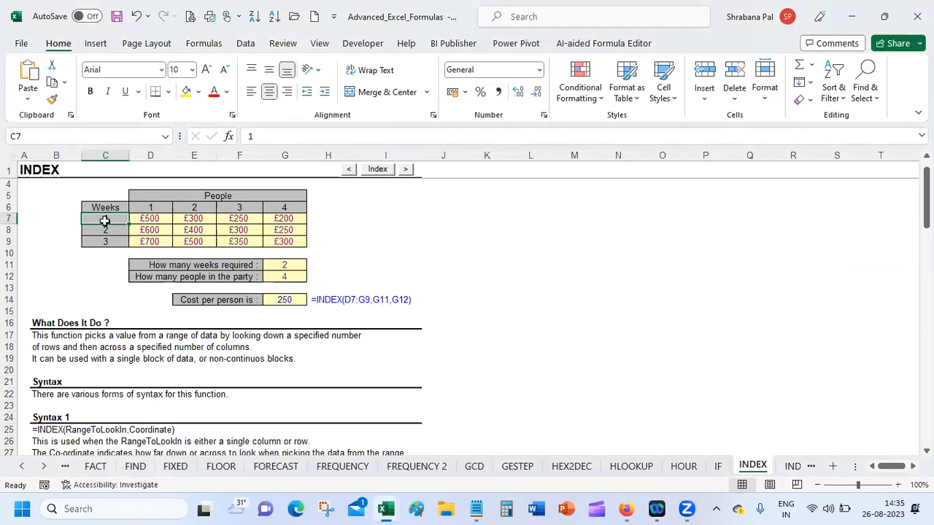
pyautogui.click(110, 243)
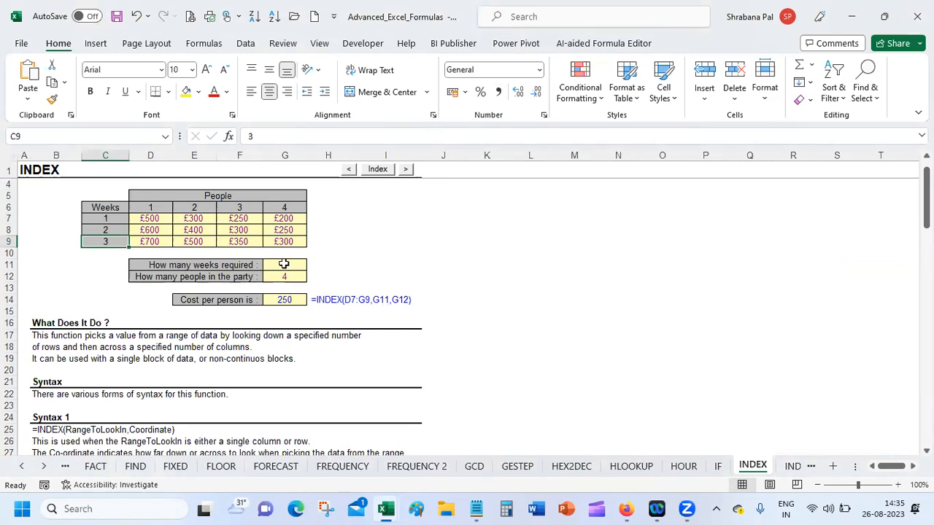
pyautogui.click(117, 231)
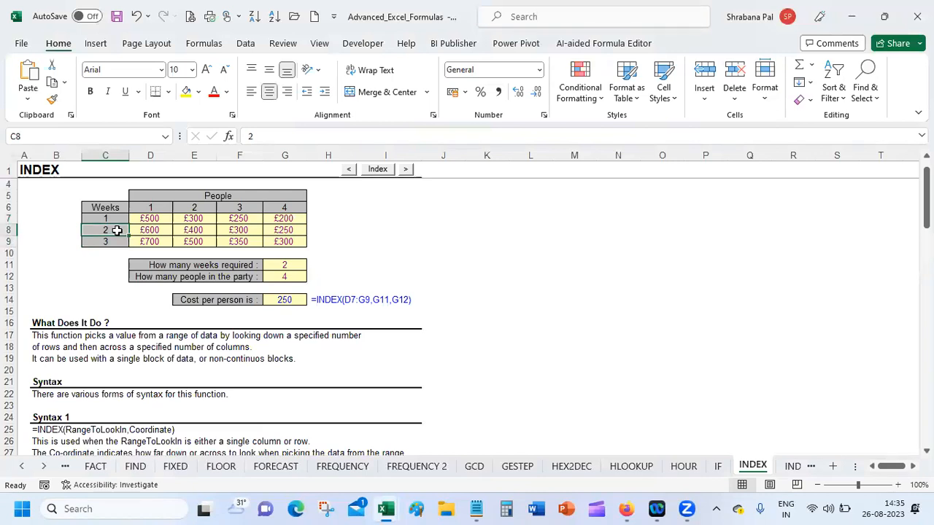
pyautogui.click(288, 230)
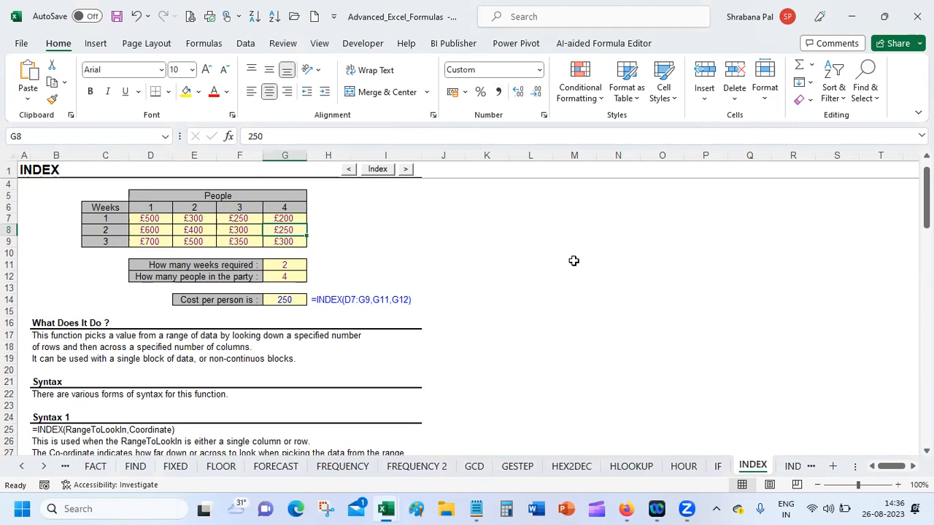
# Enter the formula =INDEX(D7:G9,C8,G6) in cell K9 to look up the price for 2 weeks and 4 people
pyautogui.click(472, 243)
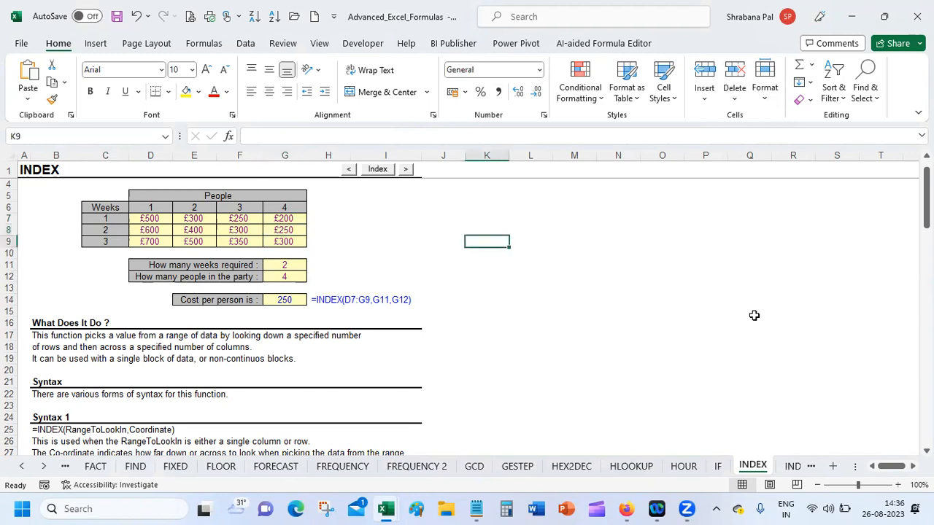
pyautogui.write('=ind')
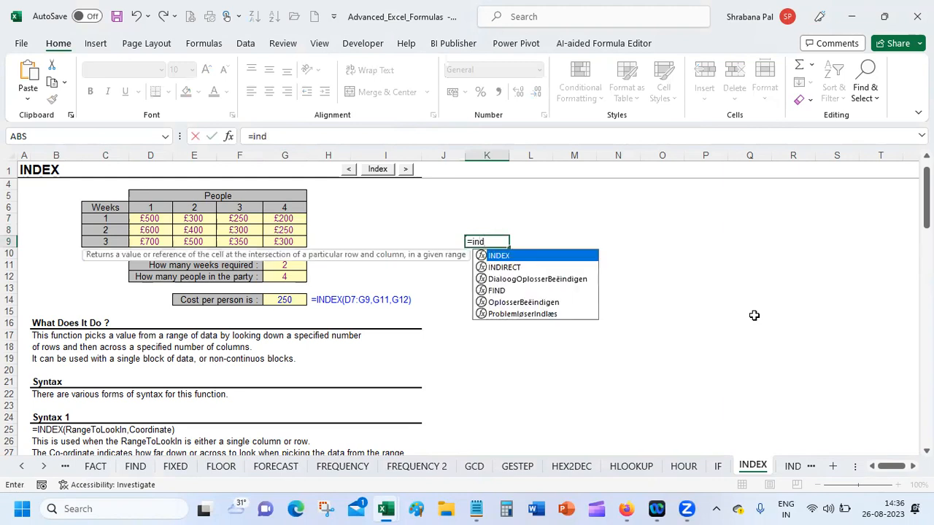
pyautogui.press('Tab')
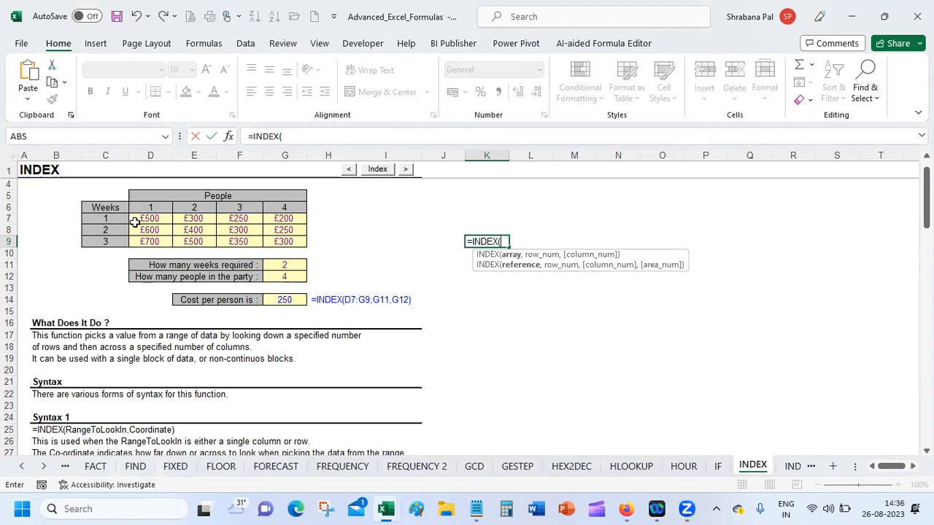
pyautogui.moveTo(138, 218); pyautogui.dragTo(289, 243)
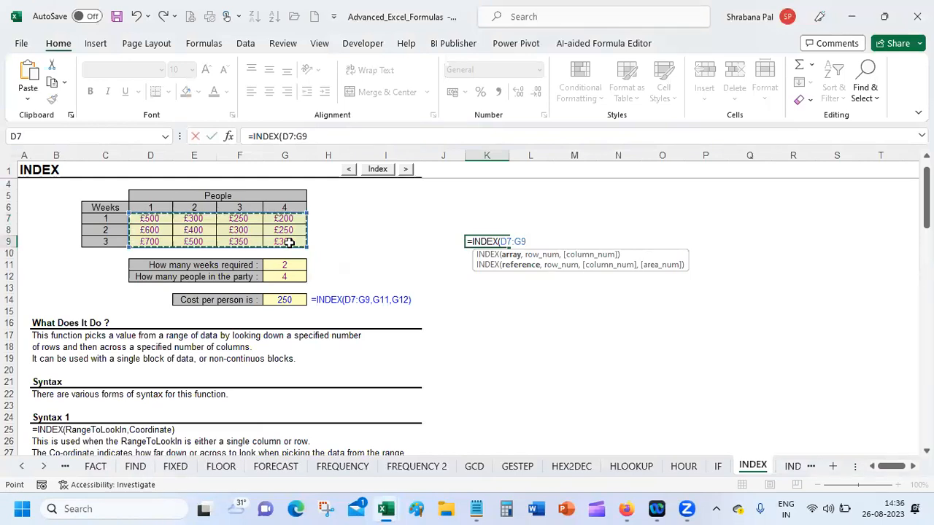
pyautogui.write(',')
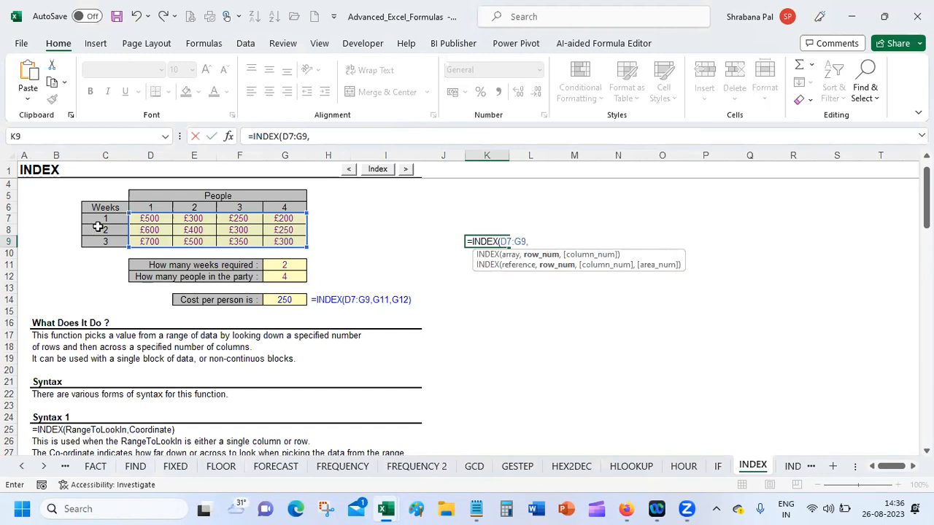
pyautogui.click(98, 228)
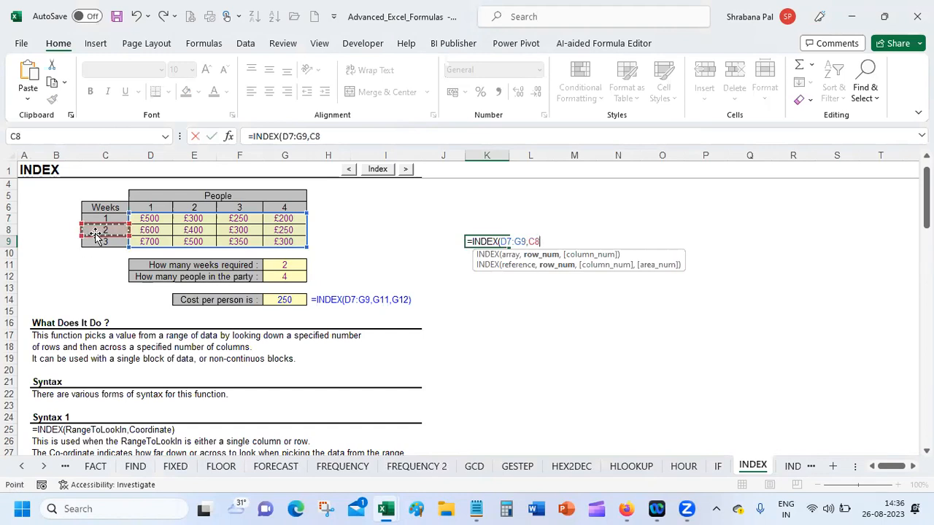
pyautogui.write(',')
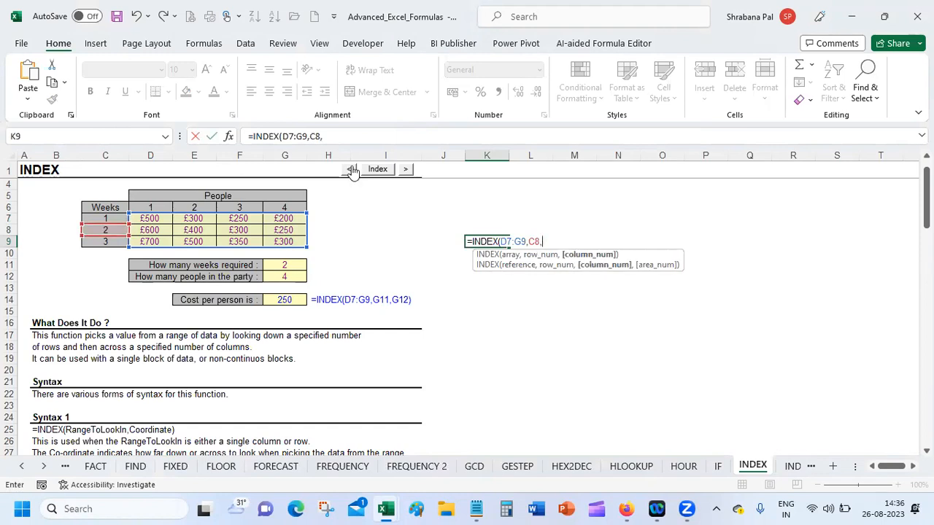
pyautogui.click(279, 209)
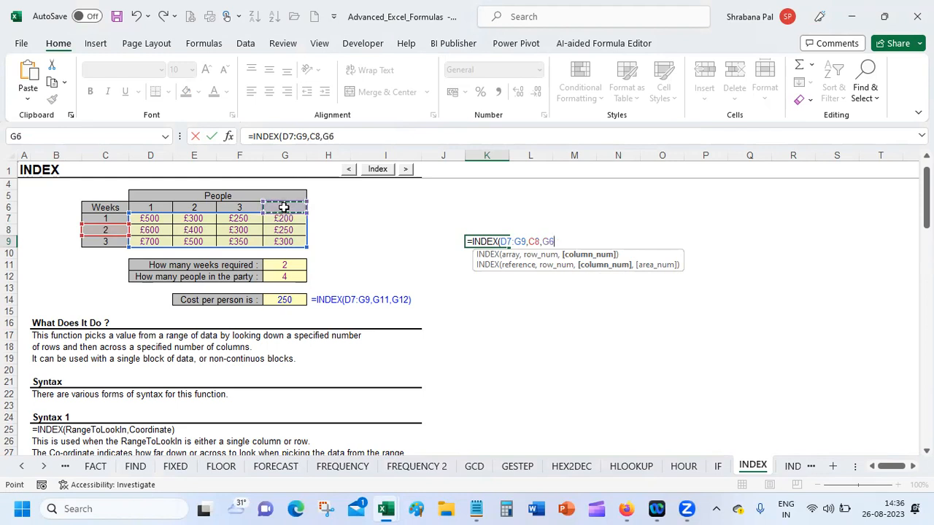
pyautogui.press('Return')
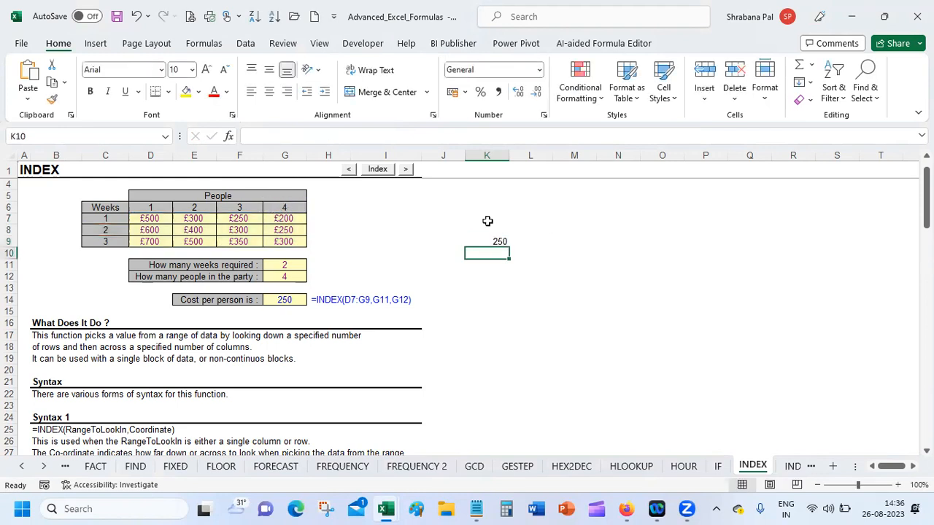
# Review the INDEX formula in K9 against its column heading and its row heading in C8
pyautogui.click(485, 241)
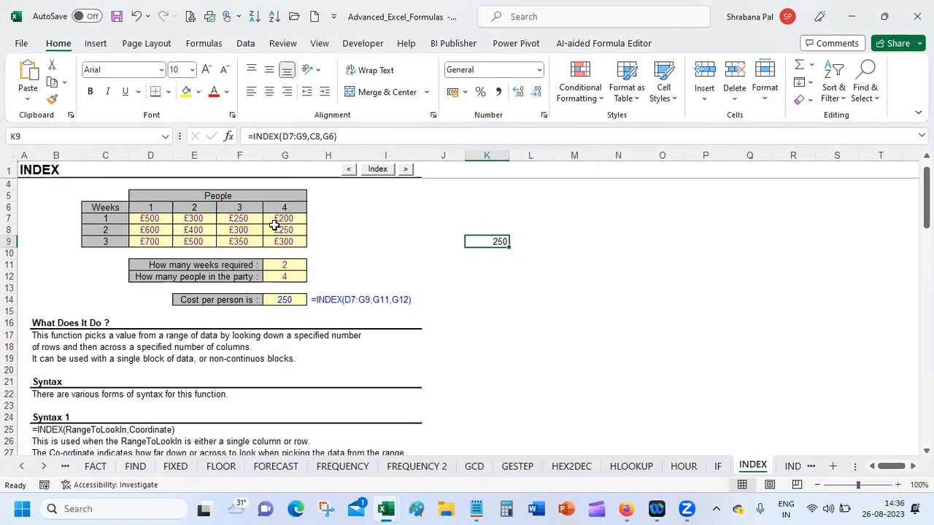
pyautogui.click(289, 202)
pyautogui.click(120, 229)
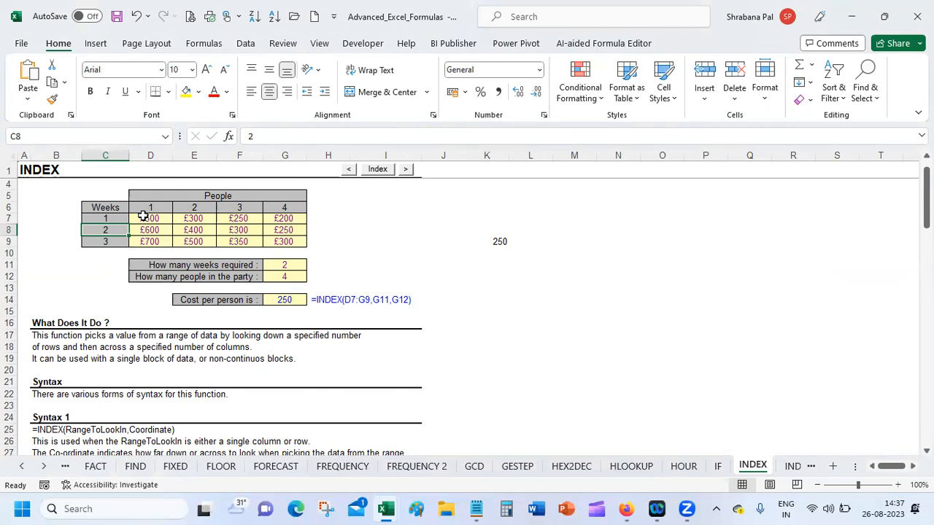
# Replace the people column headings in D6:G6 with Jan, Feb, Mar and Apr
pyautogui.click(150, 208)
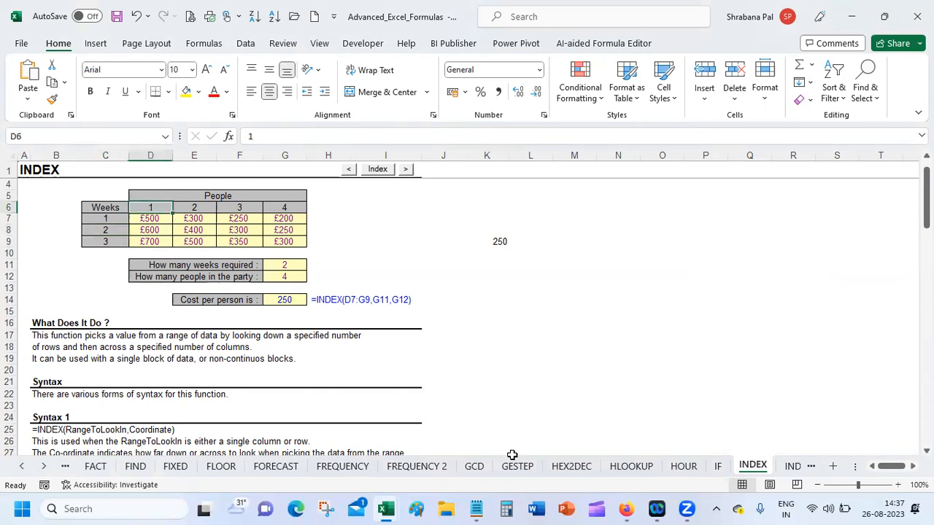
pyautogui.write('Jan')
pyautogui.press('Tab')
pyautogui.write('Feb')
pyautogui.press('Tab')
pyautogui.write('Mar')
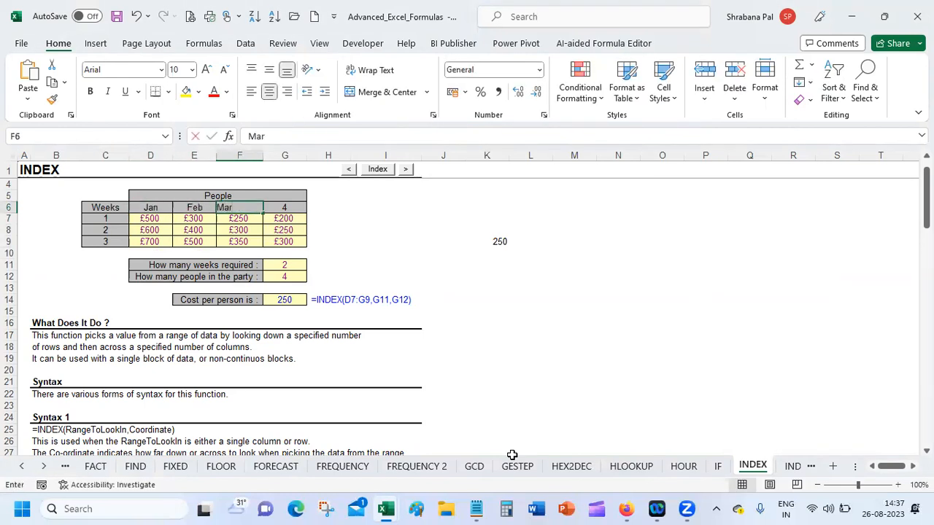
pyautogui.press('Tab')
pyautogui.write('Apr')
pyautogui.press('Tab')
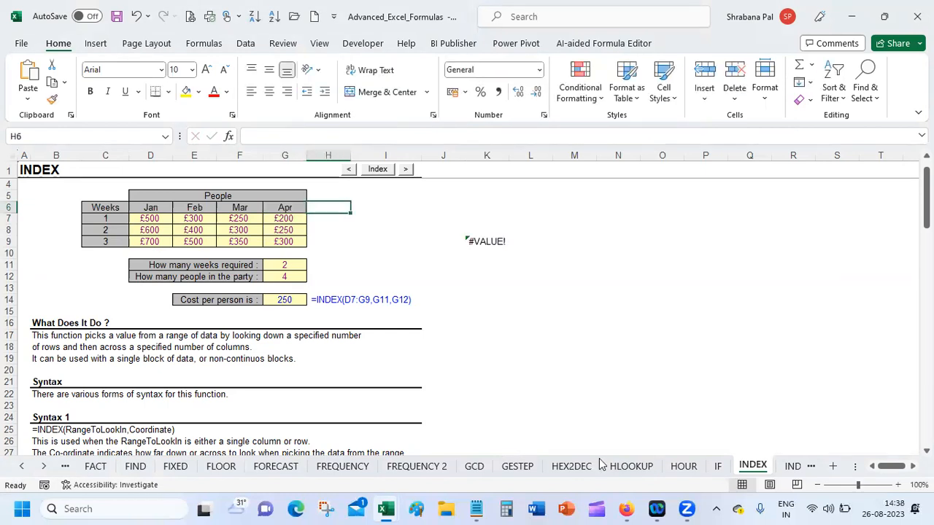
# Add list data validation to cell K8 using the month headings in D6:G6 as the source and check its choices
pyautogui.click(478, 227)
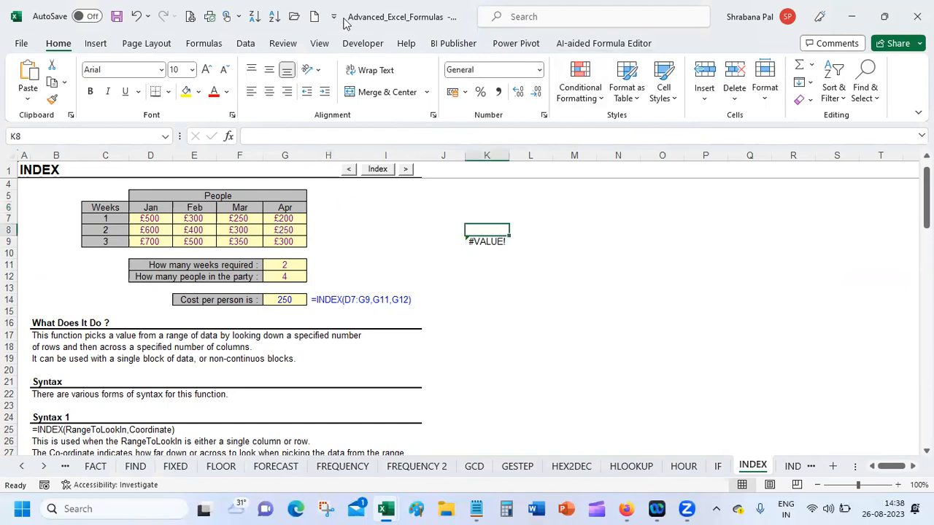
pyautogui.click(255, 44)
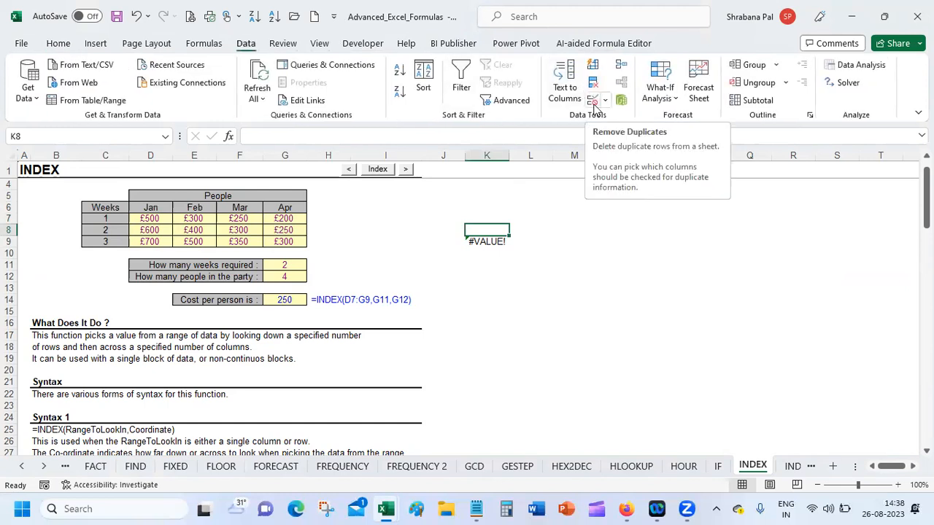
pyautogui.click(593, 100)
pyautogui.click(592, 265)
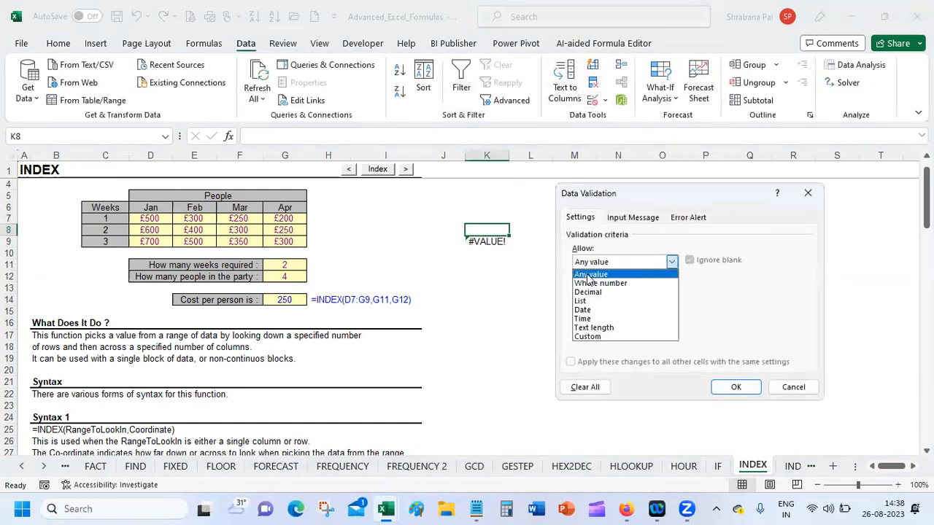
pyautogui.click(593, 299)
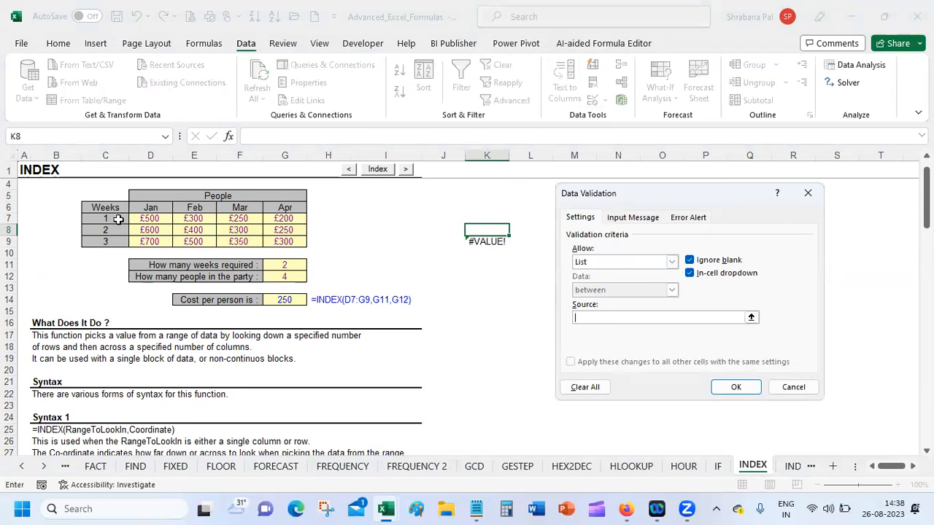
pyautogui.moveTo(154, 203); pyautogui.dragTo(272, 208)
pyautogui.press('Return')
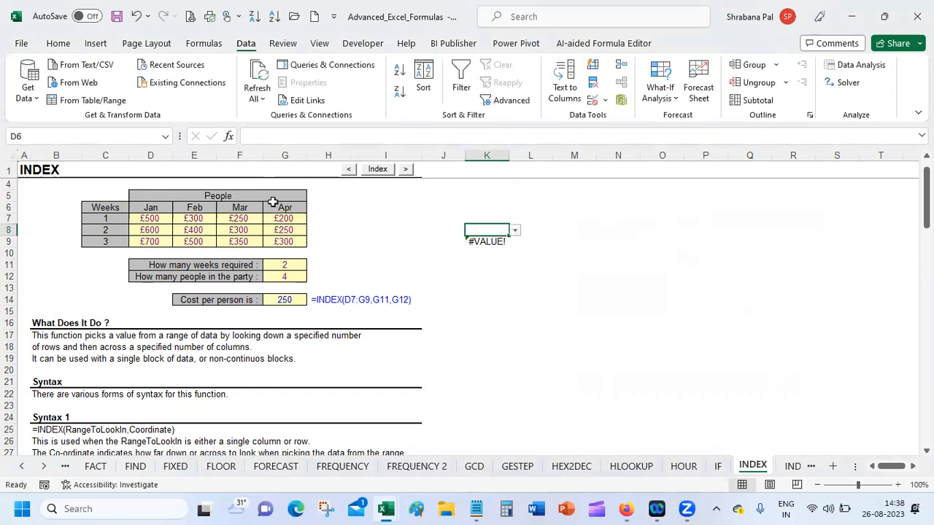
pyautogui.click(515, 231)
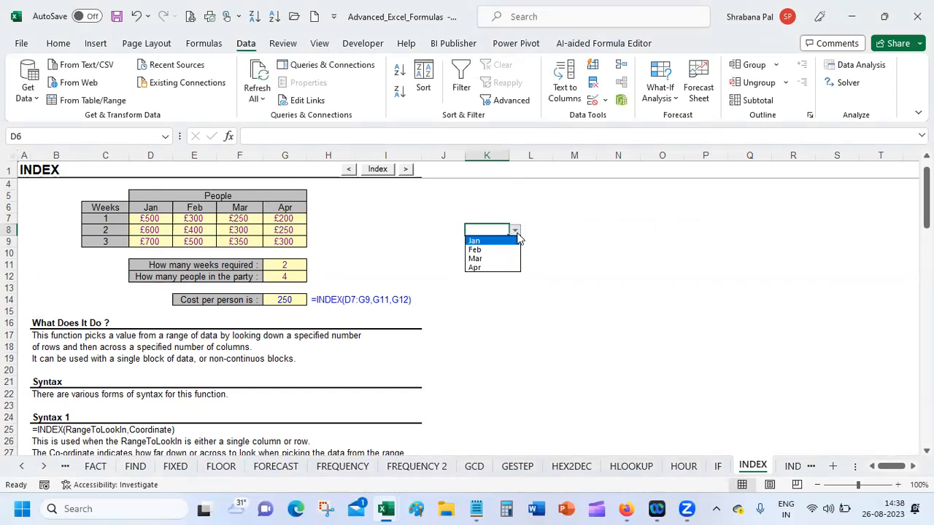
pyautogui.press('Escape')
pyautogui.click(476, 217)
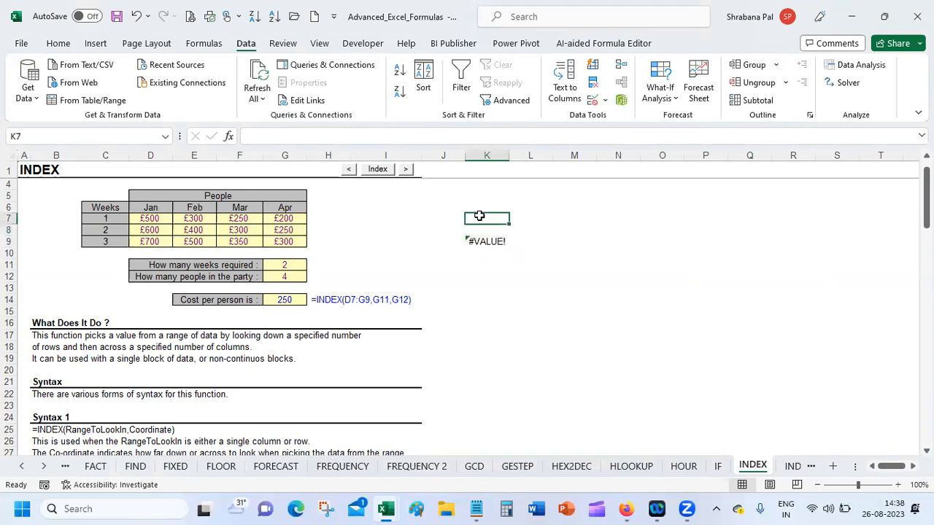
pyautogui.write('1')
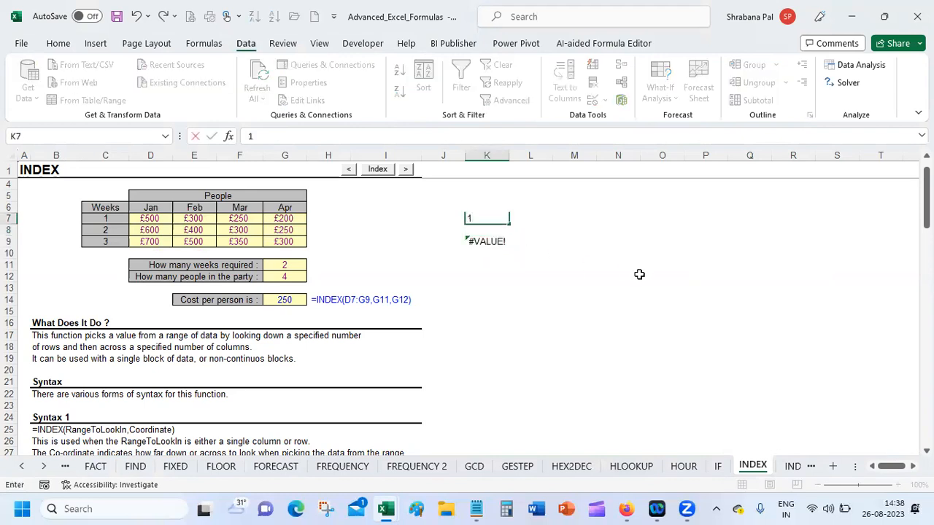
pyautogui.press('BackSpace')
pyautogui.click(552, 252)
pyautogui.click(484, 219)
pyautogui.click(489, 229)
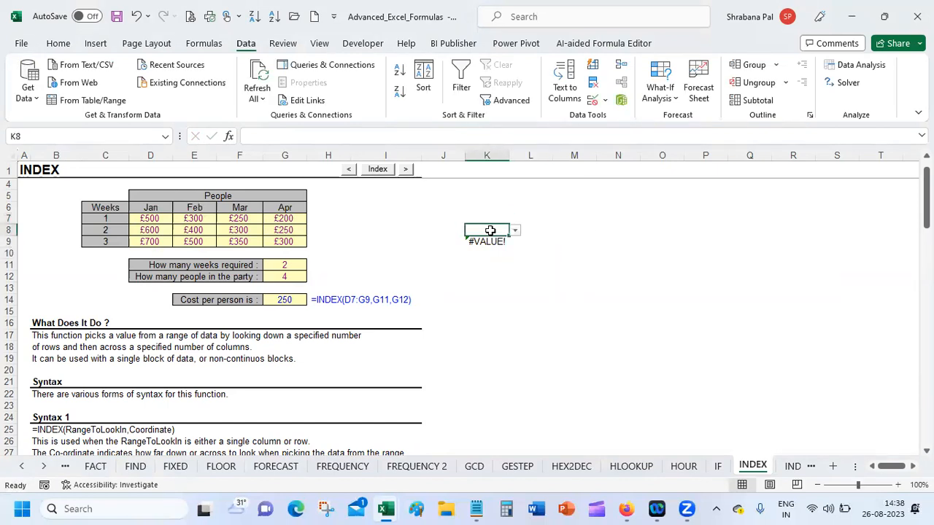
# Label cell J8 as month and cell J7 as week
pyautogui.click(450, 226)
pyautogui.write('month')
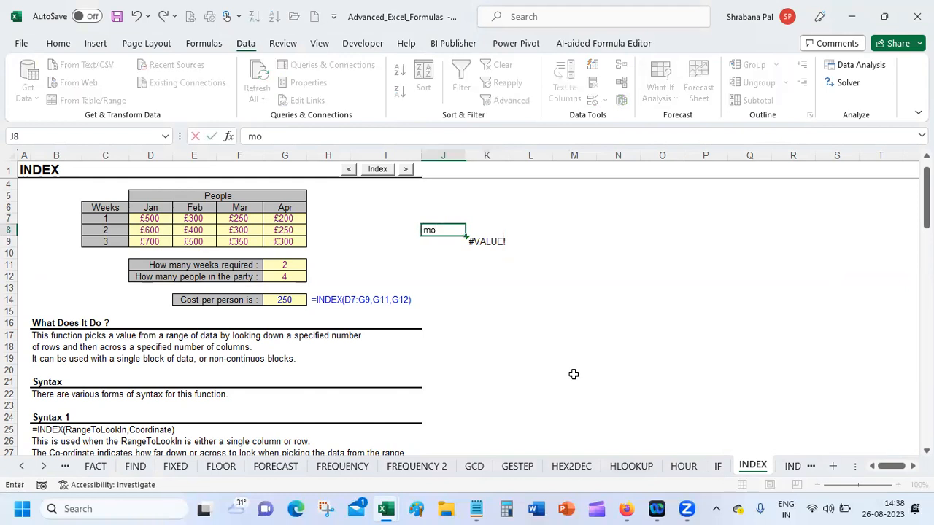
pyautogui.press('Tab')
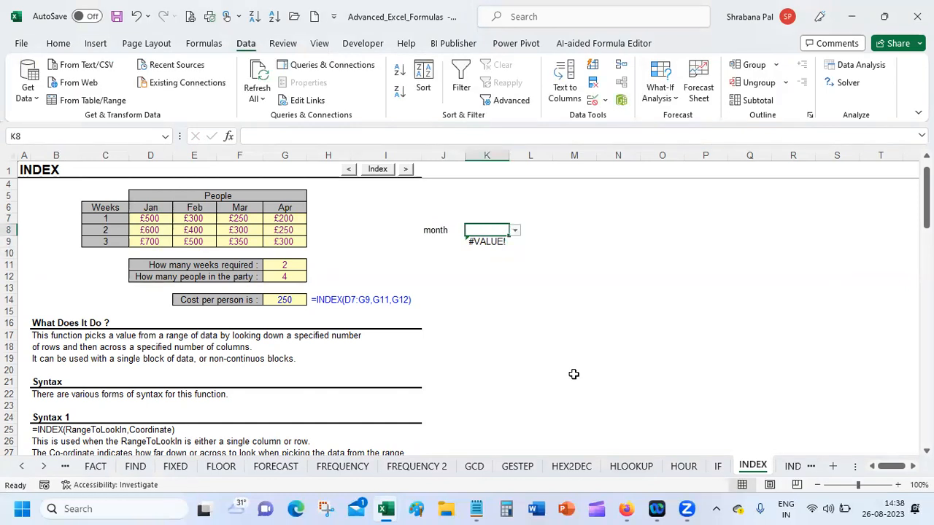
pyautogui.click(424, 218)
pyautogui.write('week')
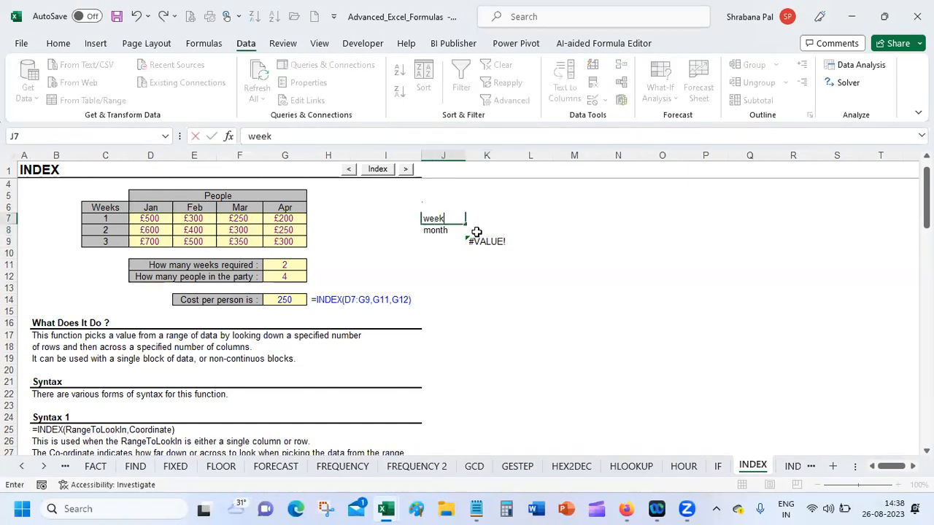
pyautogui.press('Tab')
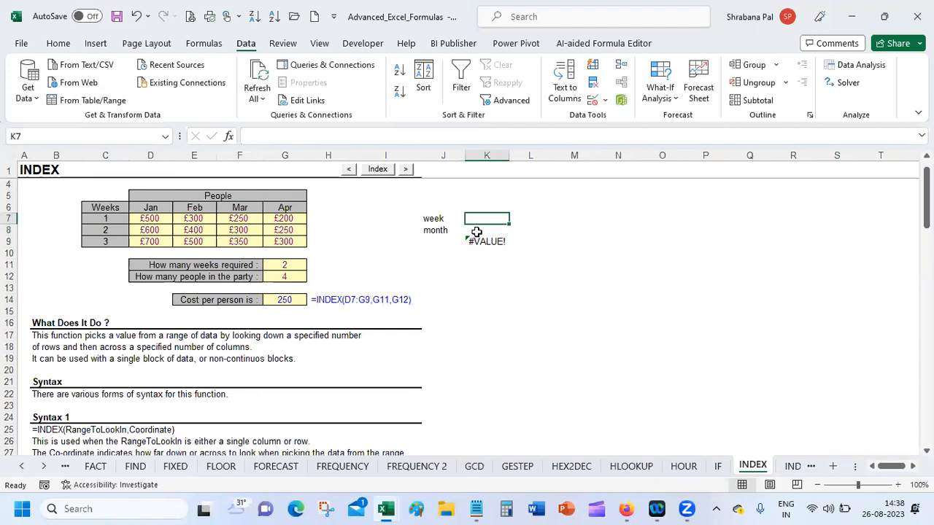
# Add list data validation to cell K7 using the week numbers in C7:C9 as the source
pyautogui.click(592, 100)
pyautogui.click(618, 263)
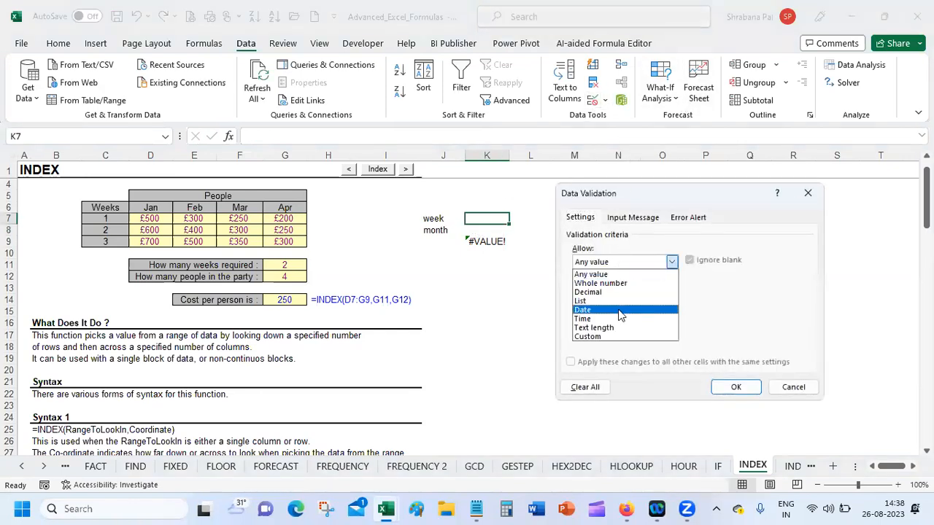
pyautogui.click(610, 300)
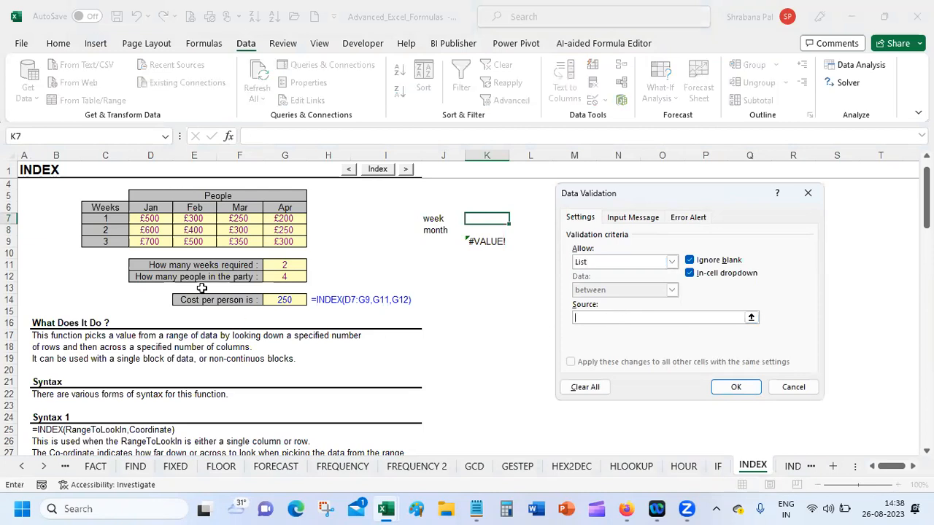
pyautogui.moveTo(106, 218); pyautogui.dragTo(109, 238)
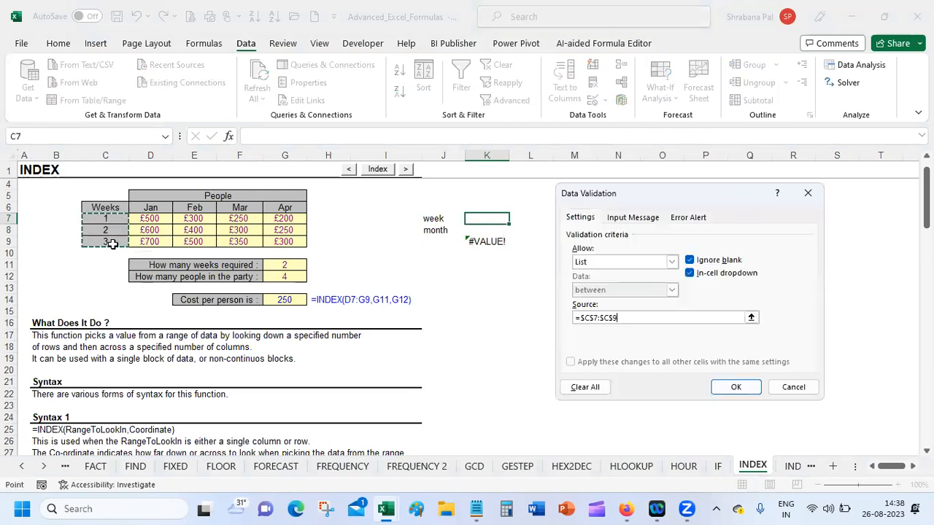
pyautogui.press('Return')
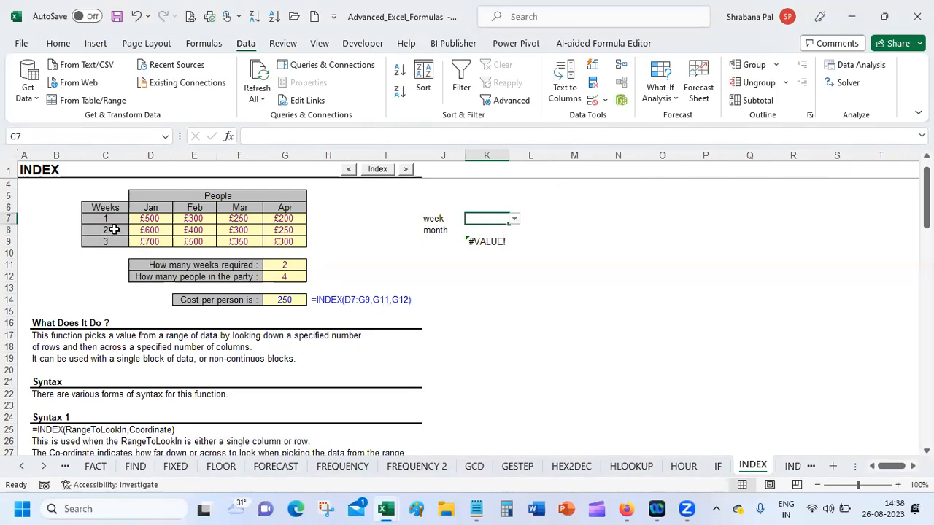
# Check the choices offered by the week list in K7 and the month list in K8 without picking any
pyautogui.click(515, 219)
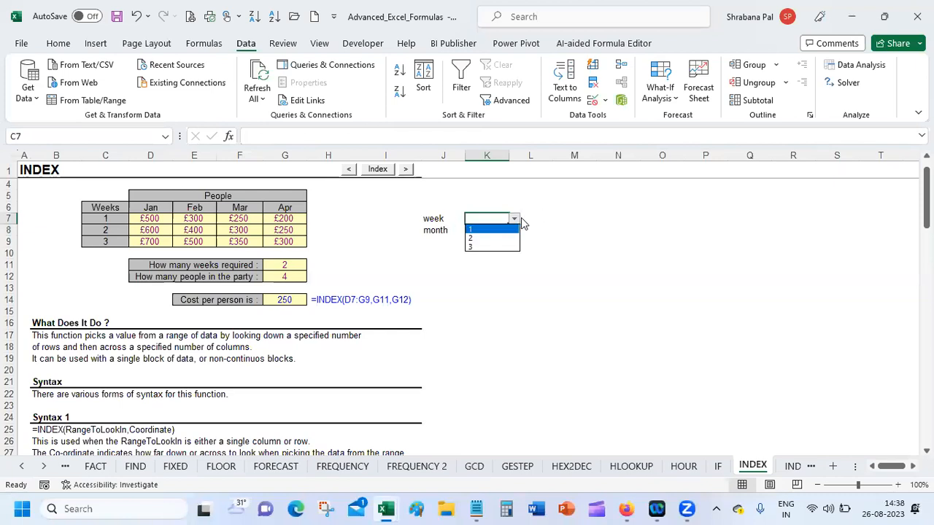
pyautogui.click(557, 253)
pyautogui.click(497, 232)
pyautogui.click(515, 230)
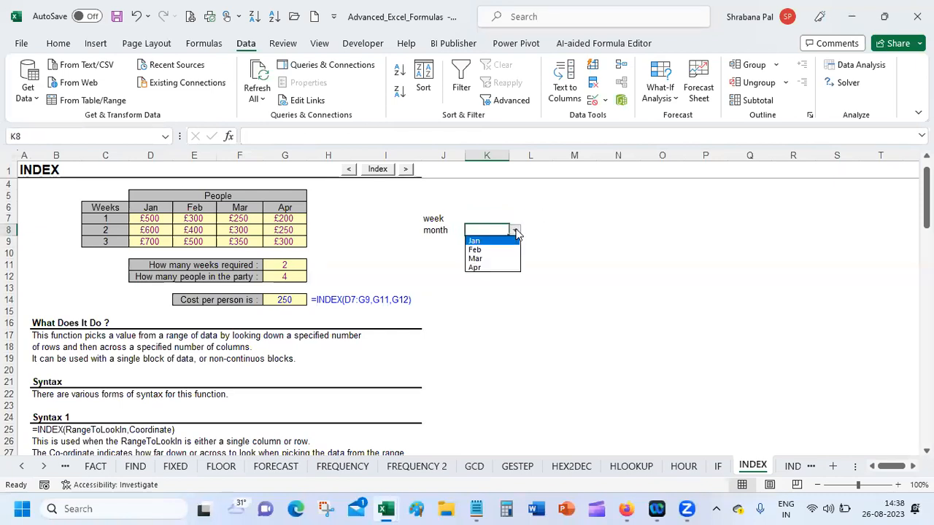
pyautogui.click(517, 232)
pyautogui.click(494, 217)
pyautogui.click(515, 219)
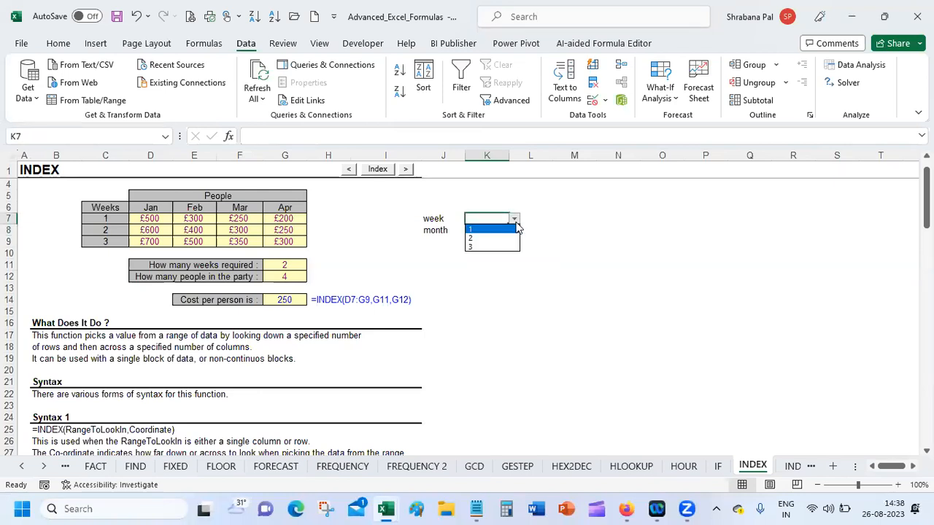
pyautogui.click(490, 257)
pyautogui.click(498, 241)
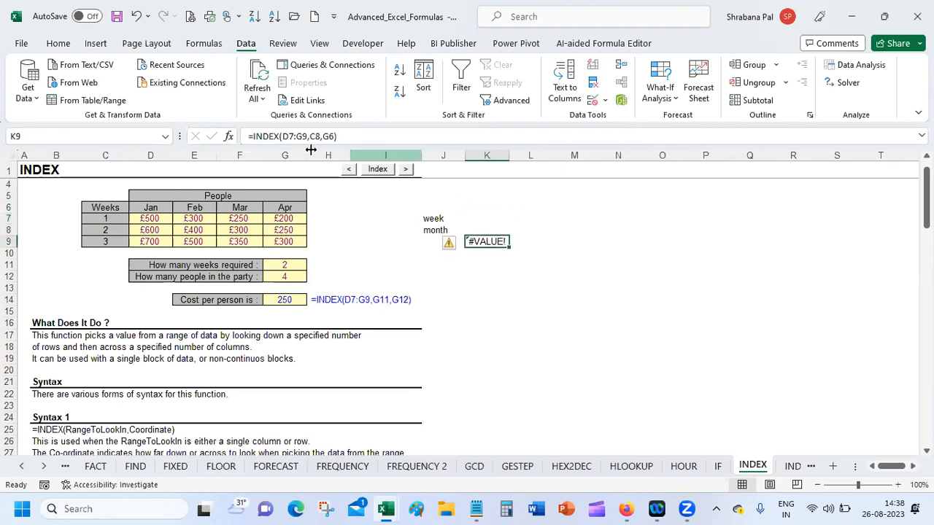
pyautogui.click(311, 135)
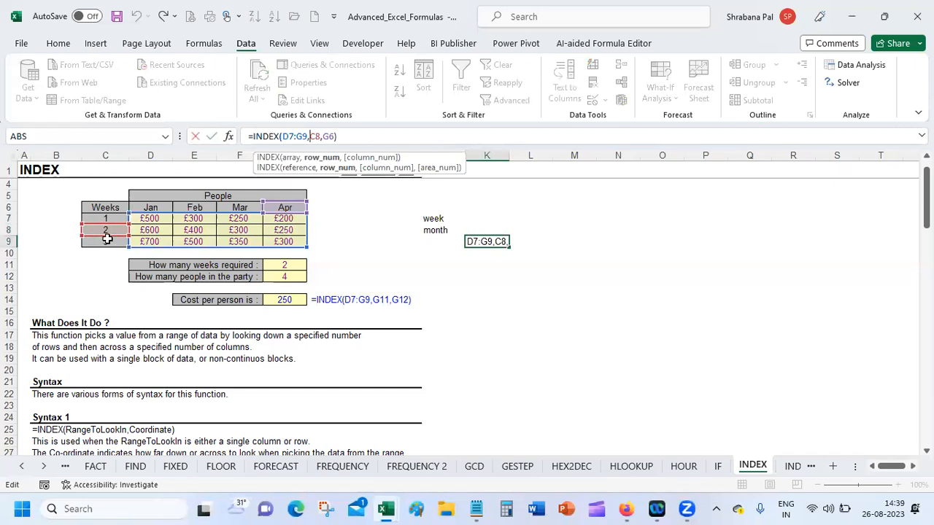
pyautogui.click(104, 232)
pyautogui.click(494, 227)
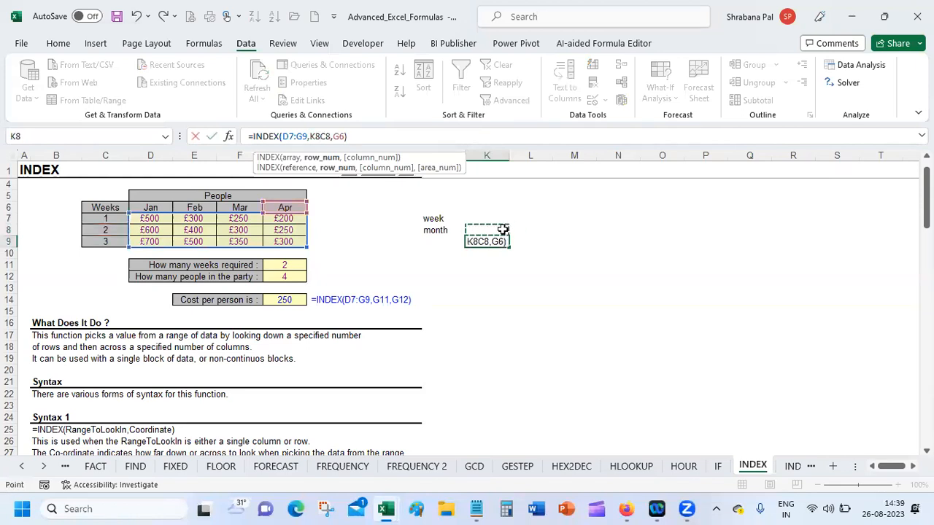
pyautogui.click(531, 265)
pyautogui.click(578, 205)
pyautogui.press('Escape')
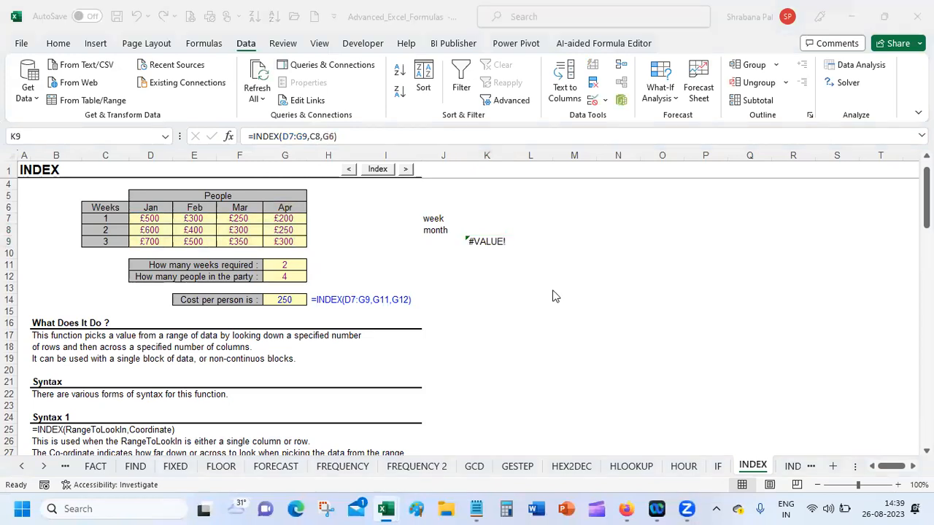
# Label cell J9 as Cost beside the INDEX formula
pyautogui.click(436, 240)
pyautogui.write('Cost')
pyautogui.press('Tab')
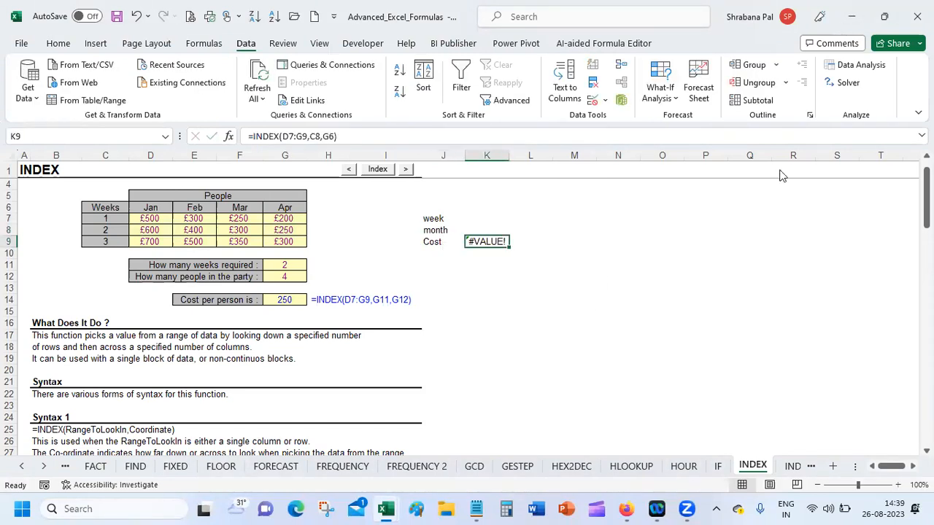
# Try to link the Cost formula in K9 to the week and month cells by changing it to =INDEX(D7:G9,K7,K8)
pyautogui.click(489, 237)
pyautogui.click(532, 323)
pyautogui.click(486, 242)
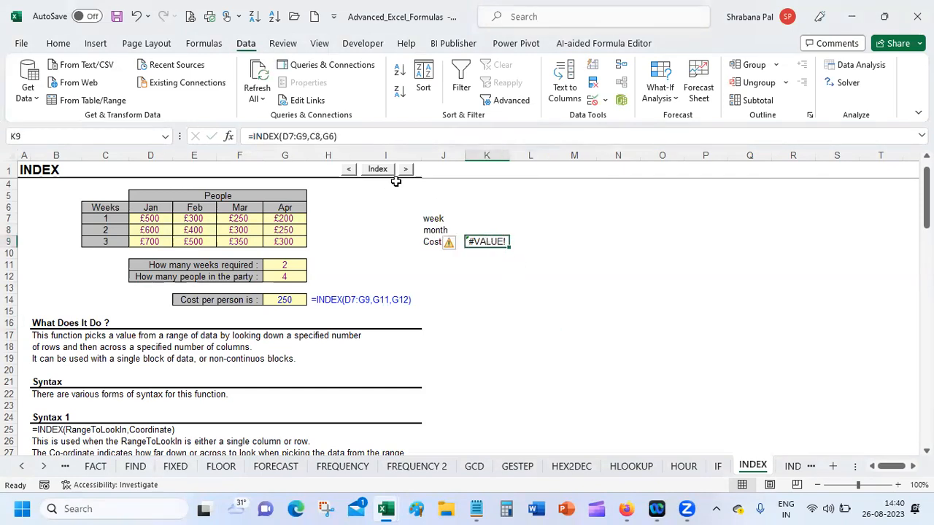
pyautogui.doubleClick(499, 242)
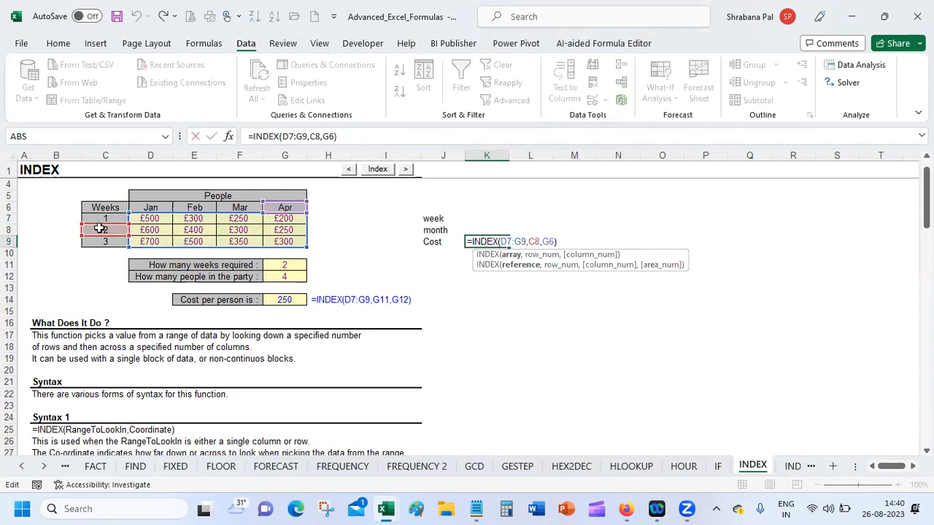
pyautogui.click(529, 241)
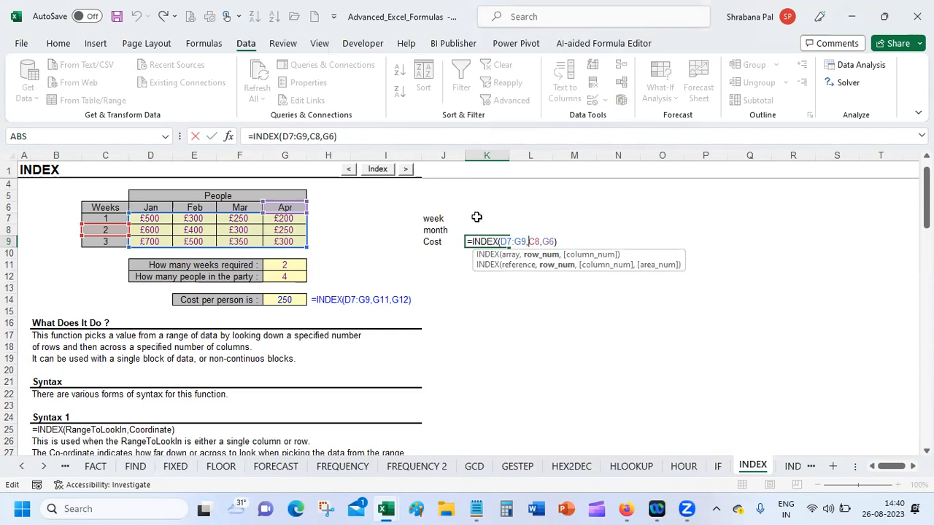
pyautogui.click(477, 219)
pyautogui.press('Delete')
pyautogui.press('Delete')
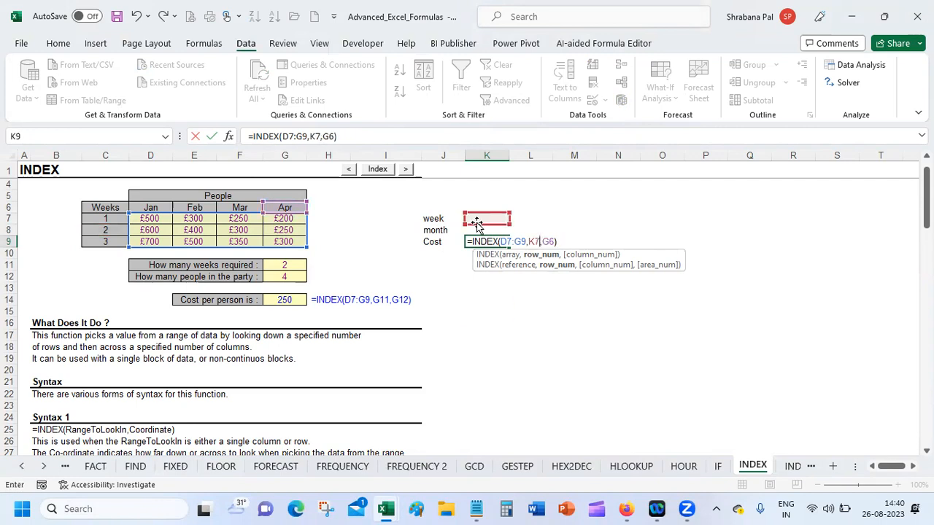
pyautogui.click(545, 242)
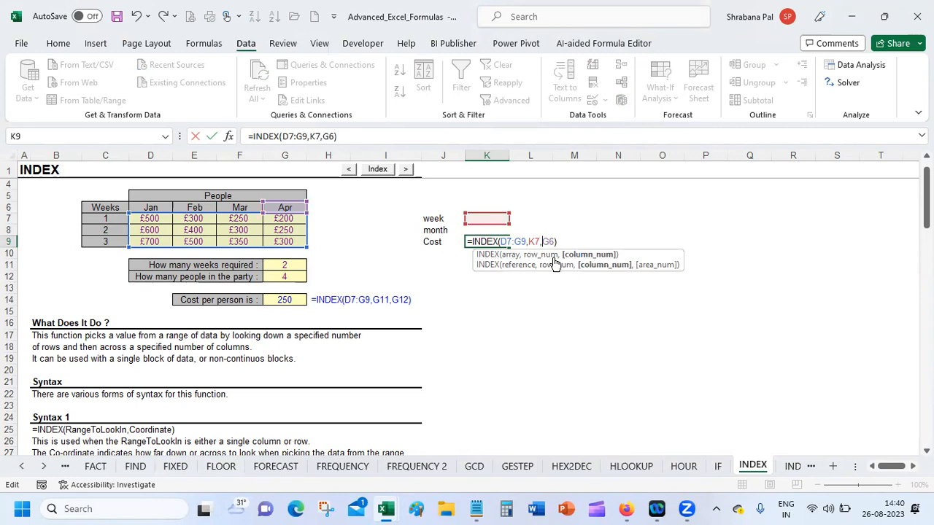
pyautogui.press('Delete')
pyautogui.press('Delete')
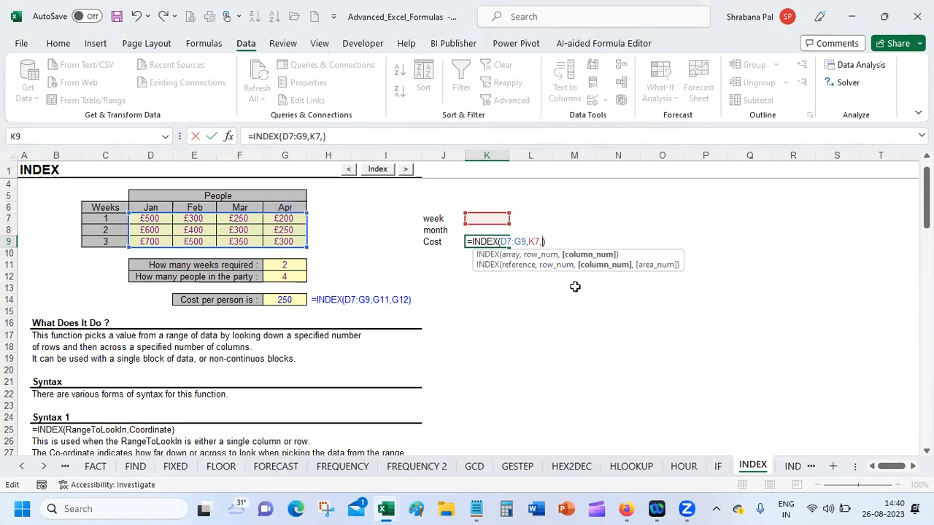
pyautogui.write('k9')
pyautogui.press('BackSpace')
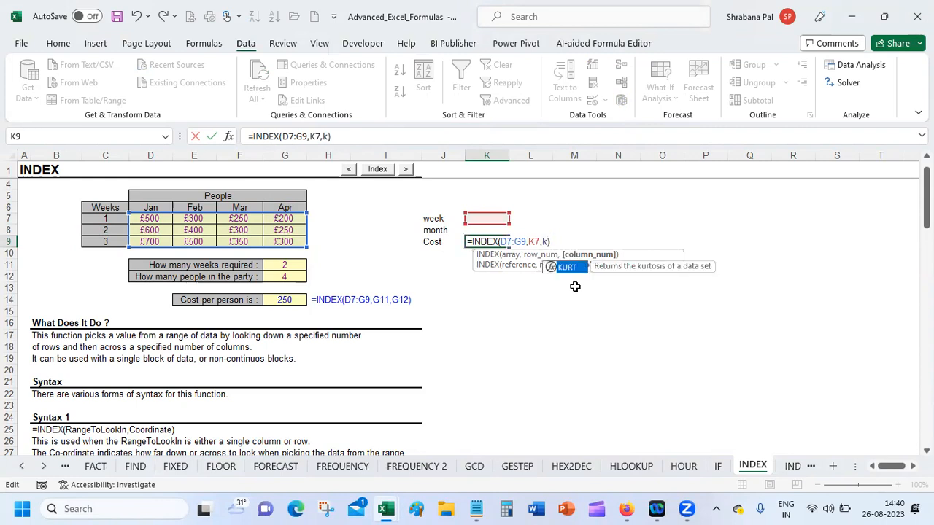
pyautogui.write('8')
pyautogui.press('Return')
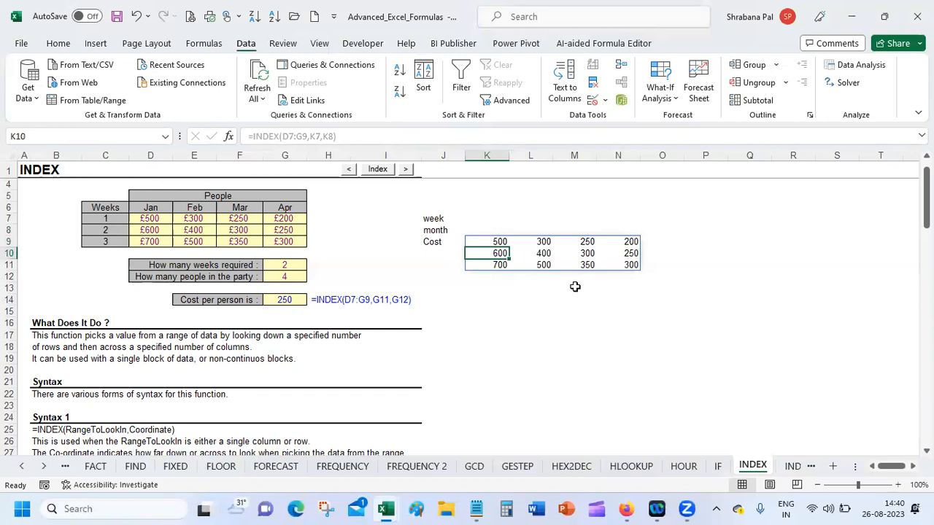
# Undo the last change to the Cost formula in K9
pyautogui.click(582, 300)
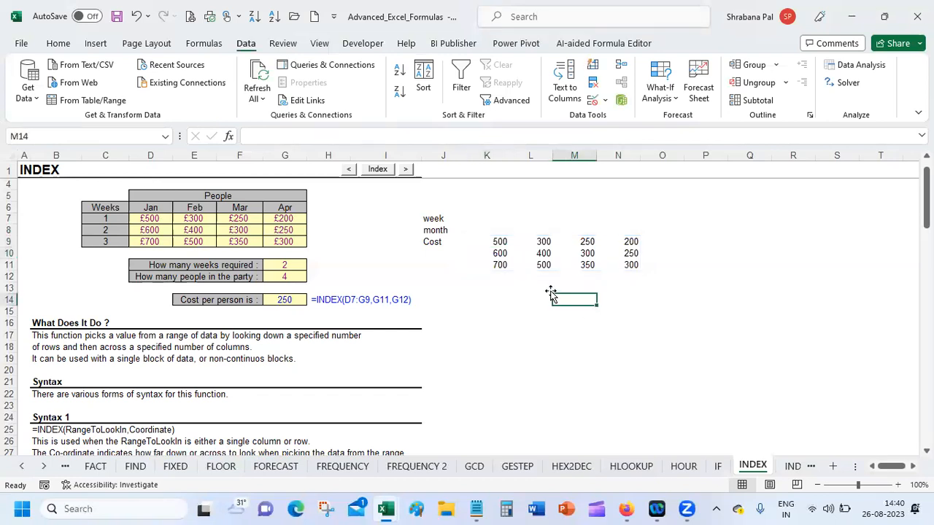
pyautogui.hotkey('ctrl', 'z')
pyautogui.click(506, 311)
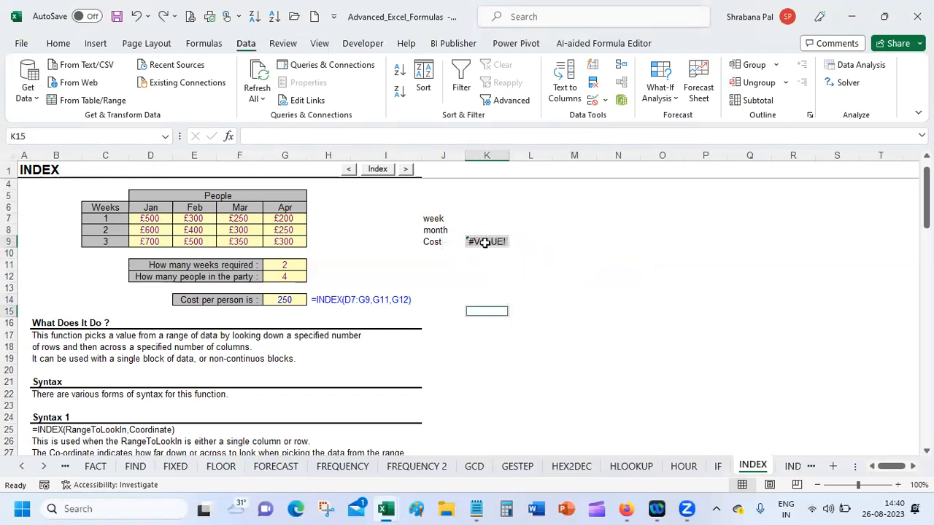
# Try changing the Cost formula in K9 to =INDEX(D7:G9,K7,K8) by replacing its row and column references, and undo the change
pyautogui.click(488, 239)
pyautogui.moveTo(309, 137); pyautogui.dragTo(321, 139)
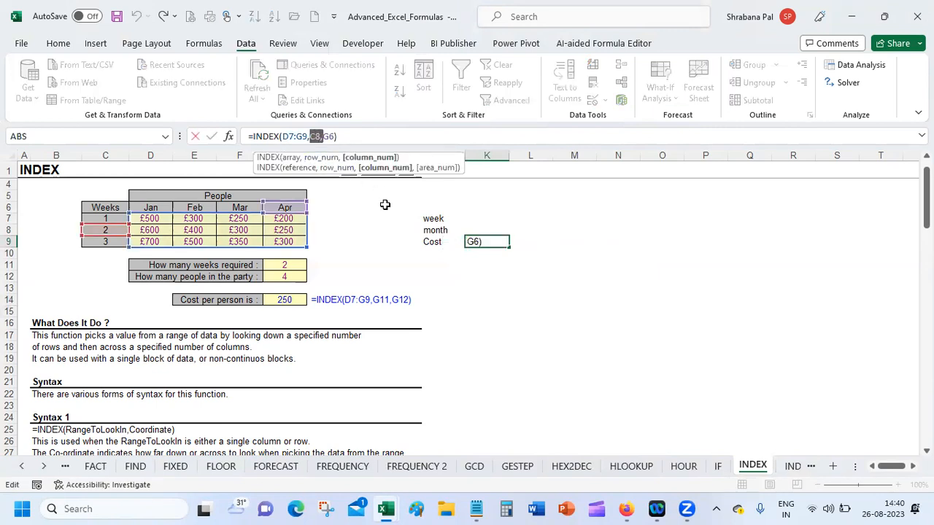
pyautogui.press('Delete')
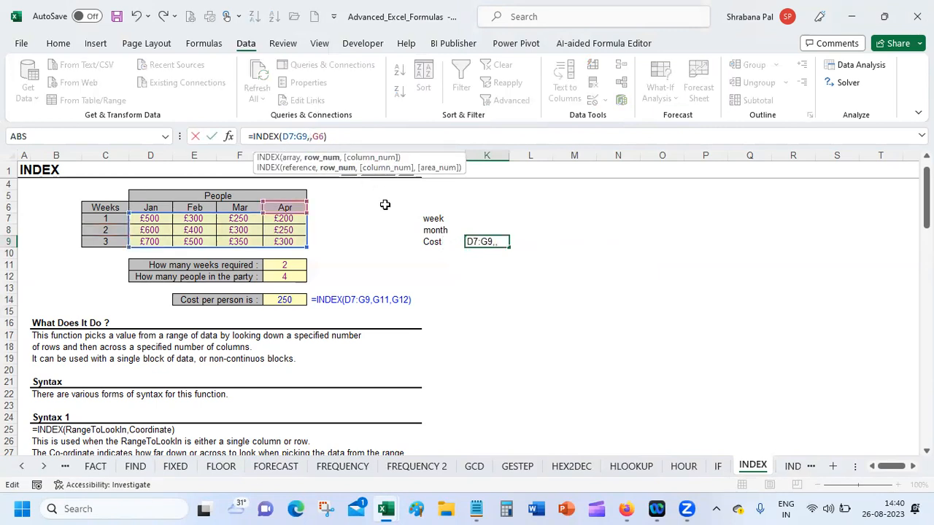
pyautogui.write('k7')
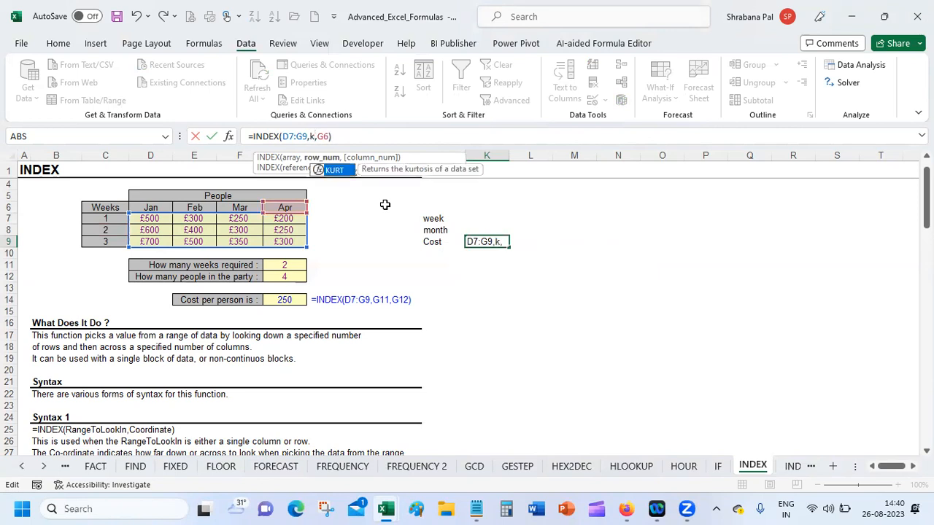
pyautogui.doubleClick(326, 136)
pyautogui.write('k8')
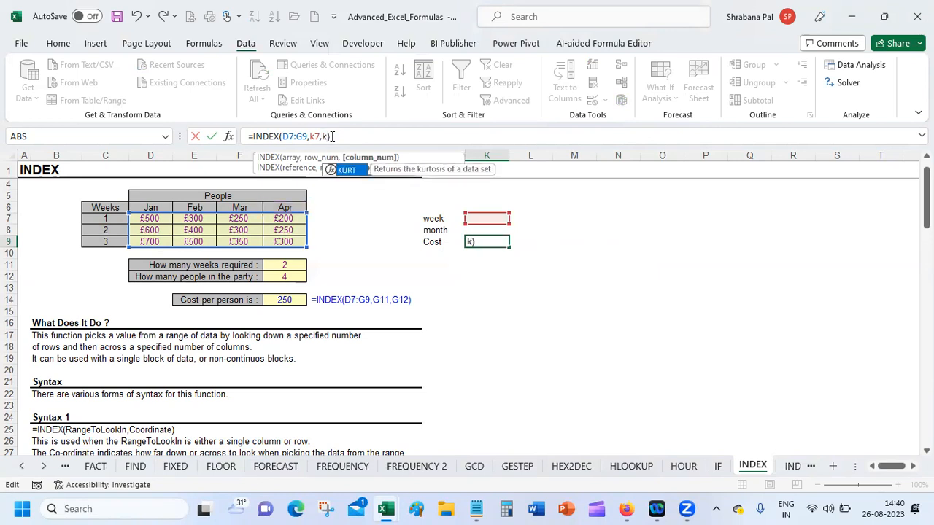
pyautogui.press('Return')
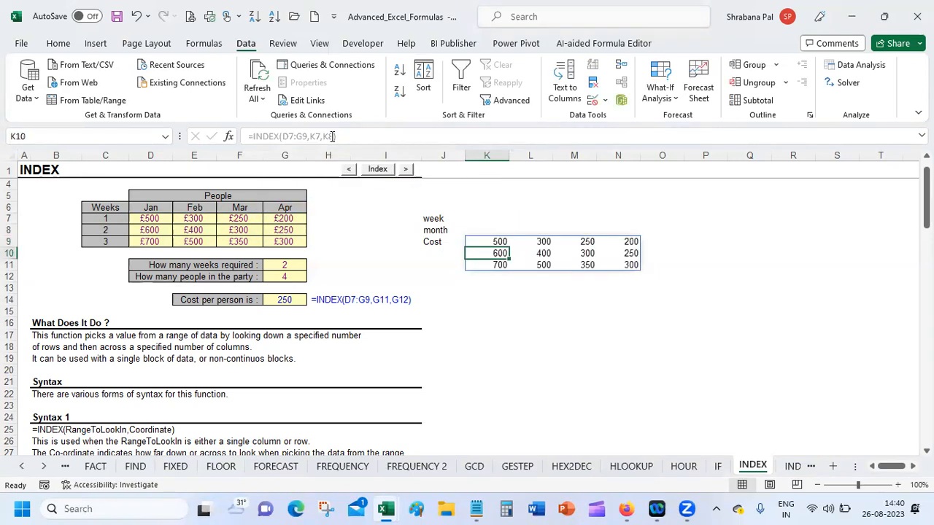
pyautogui.hotkey('ctrl', 'z')
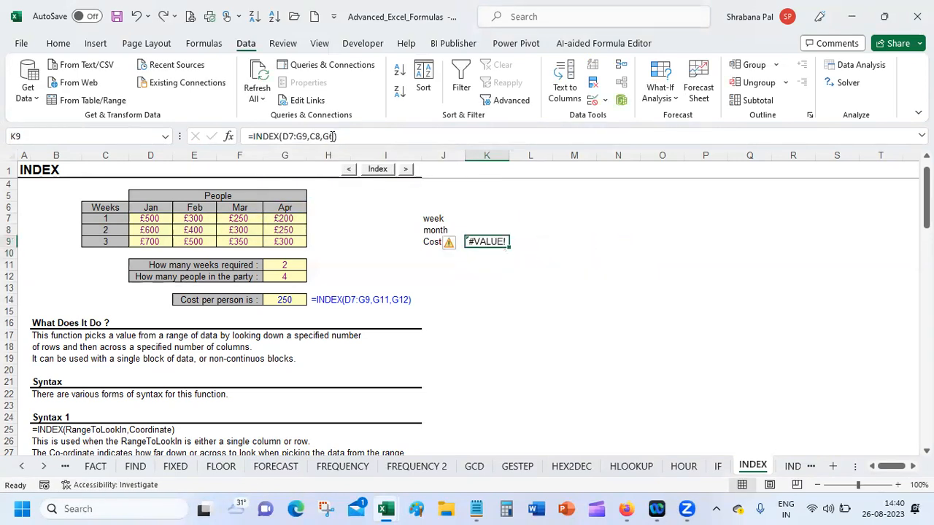
# Try to rebuild the Cost formula in K9 with the range C7:G9 as the INDEX array
pyautogui.click(343, 138)
pyautogui.press('BackSpace')
pyautogui.press('BackSpace')
pyautogui.press('BackSpace')
pyautogui.press('BackSpace')
pyautogui.press('BackSpace')
pyautogui.press('BackSpace')
pyautogui.press('BackSpace')
pyautogui.press('BackSpace')
pyautogui.press('BackSpace')
pyautogui.press('BackSpace')
pyautogui.press('BackSpace')
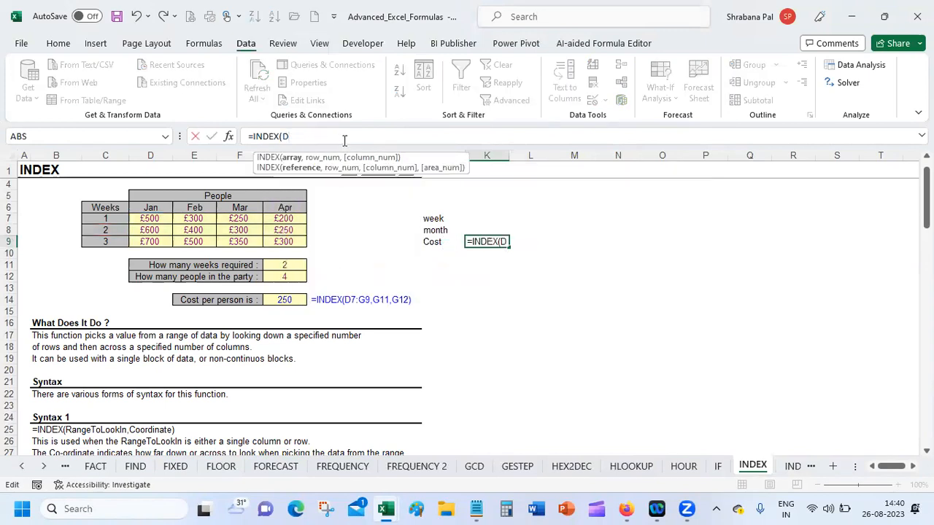
pyautogui.click(146, 220)
pyautogui.moveTo(104, 219); pyautogui.dragTo(288, 240)
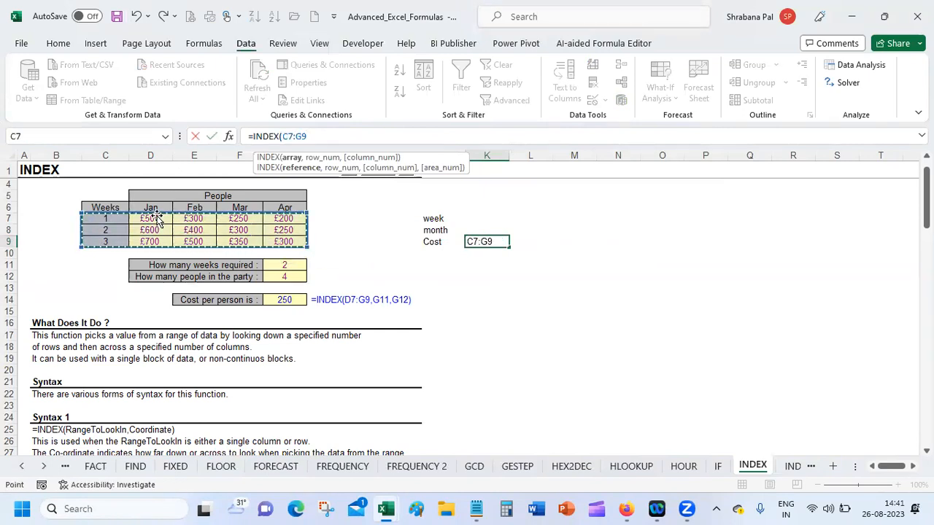
pyautogui.press('Return')
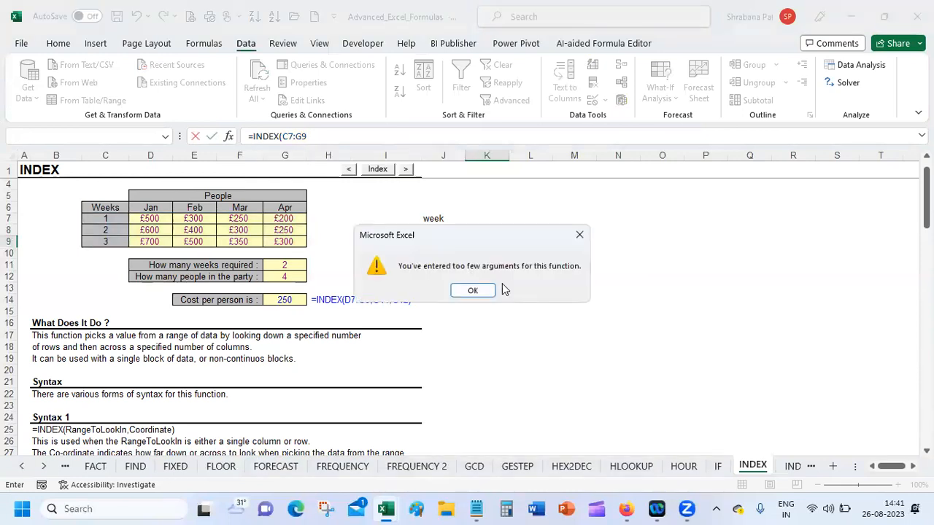
pyautogui.click(471, 291)
# Try completing the Cost formula as =INDEX(D7:G9,K7,K8) by picking its ranges from the sheet, and undo the entry
pyautogui.click(156, 218)
pyautogui.moveTo(156, 218); pyautogui.dragTo(284, 242)
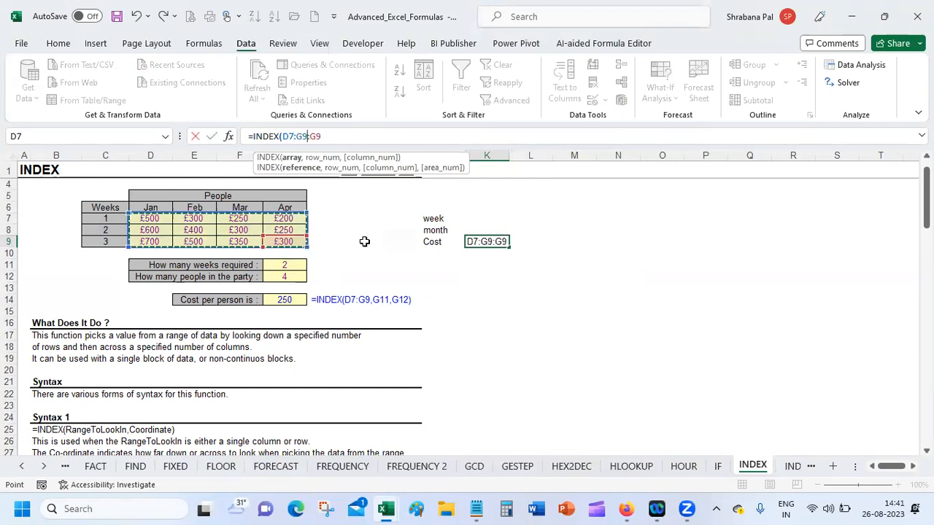
pyautogui.click(330, 136)
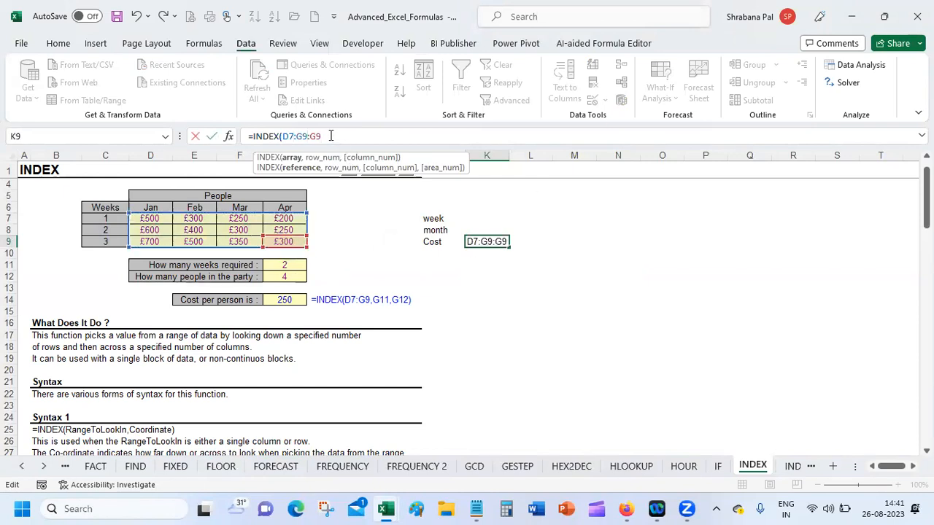
pyautogui.press('BackSpace')
pyautogui.press('BackSpace')
pyautogui.press('BackSpace')
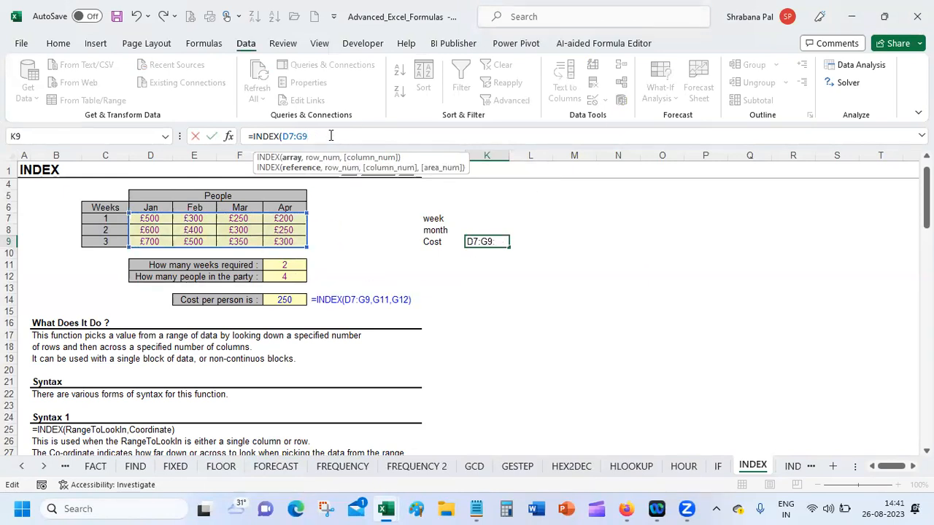
pyautogui.write(',')
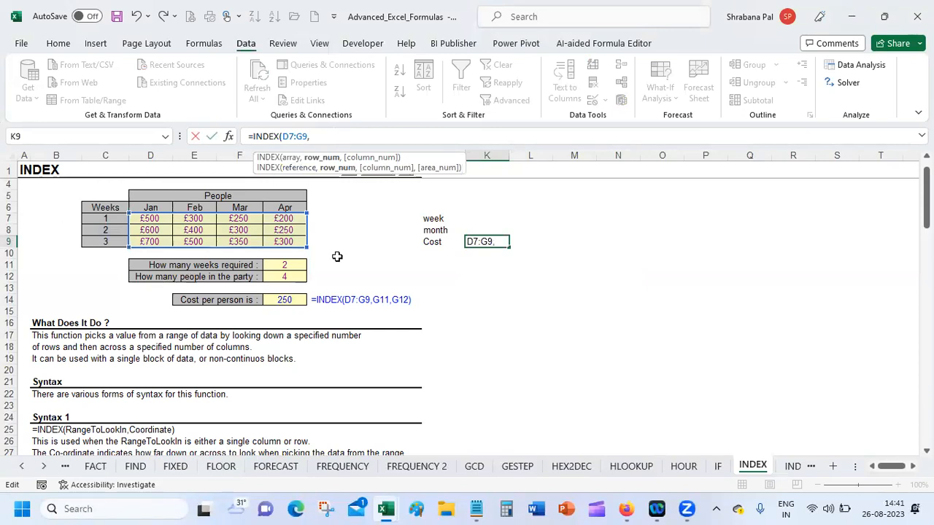
pyautogui.click(491, 217)
pyautogui.write(',')
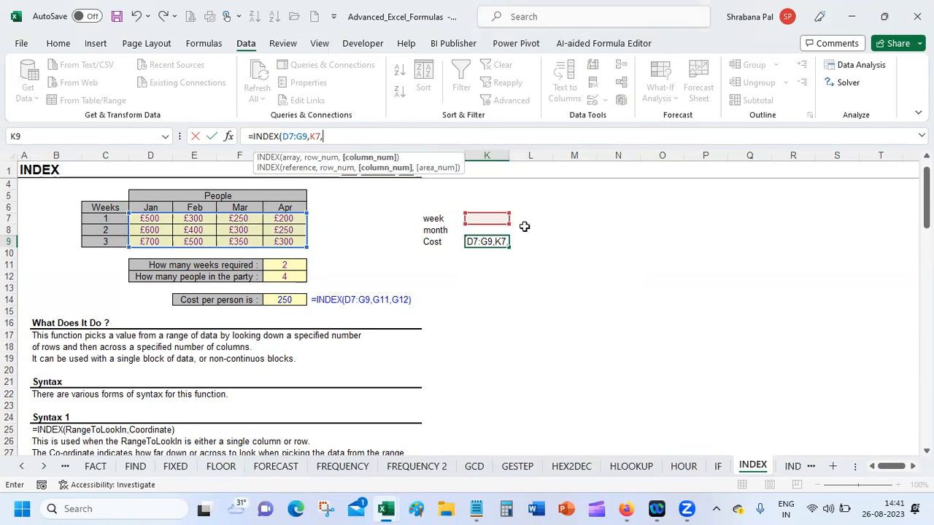
pyautogui.click(485, 229)
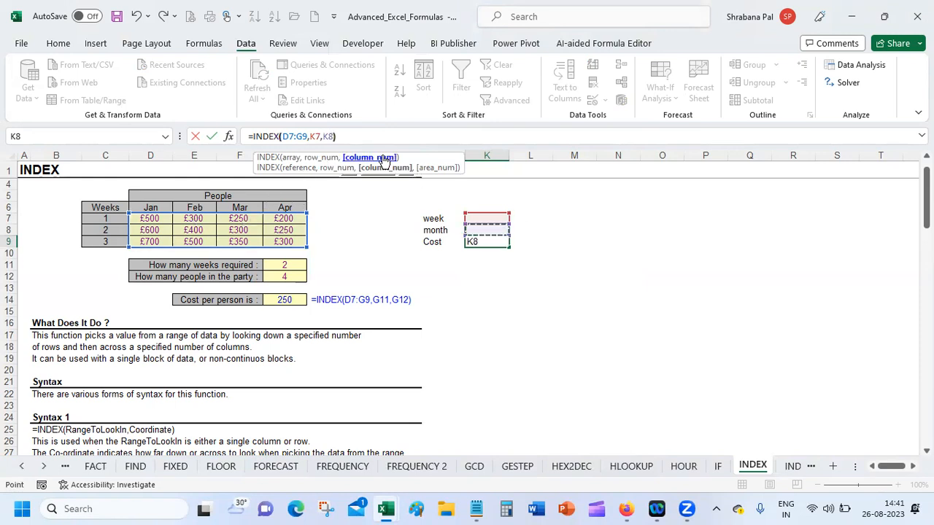
pyautogui.write(')')
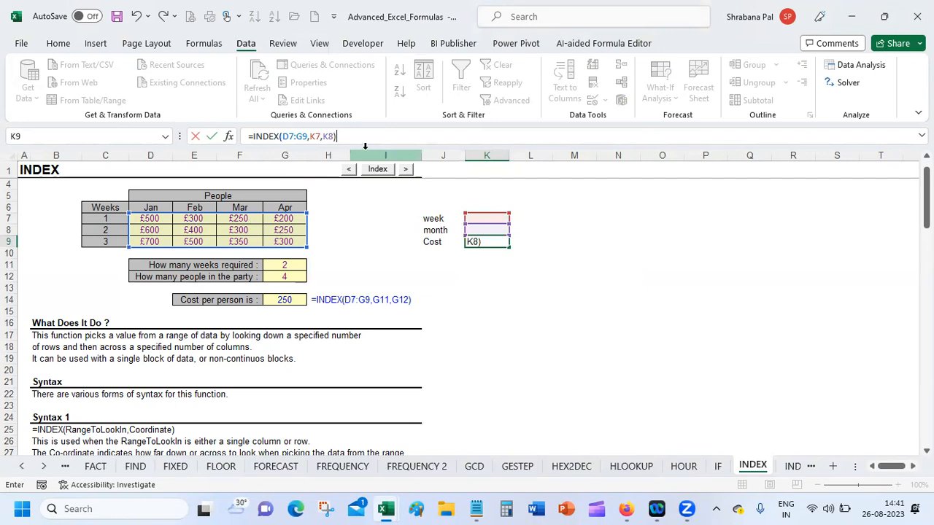
pyautogui.press('Return')
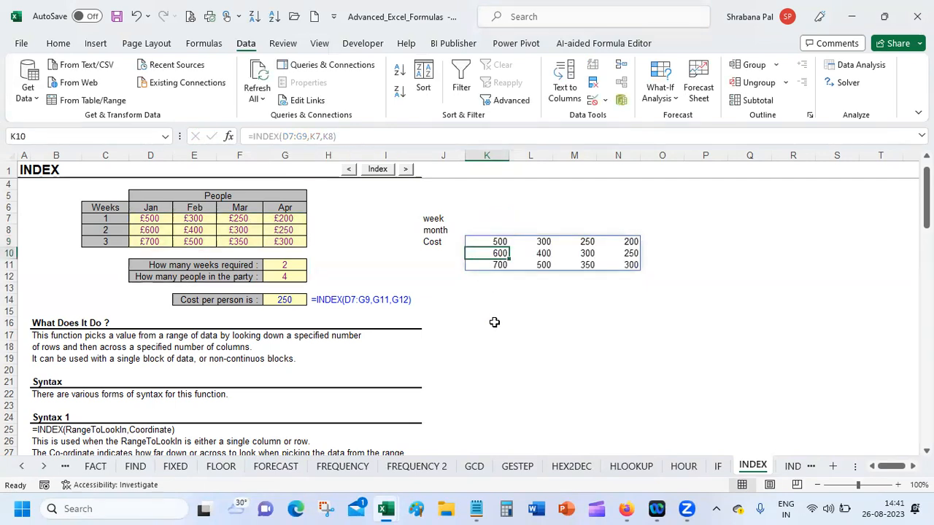
pyautogui.hotkey('ctrl', 'z')
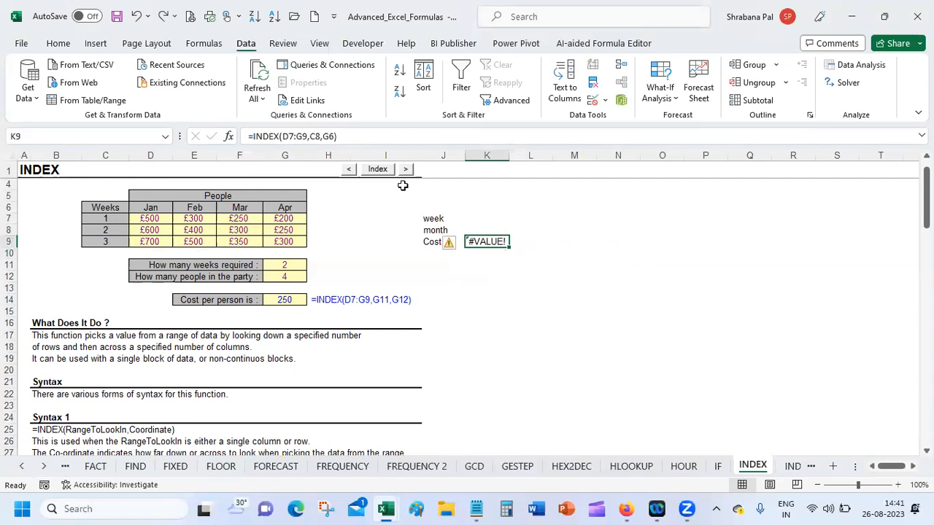
# Review the array, row and column arguments of the Cost formula in K9 and re-enter it as =INDEX(D7:G9,C8,G6)
pyautogui.click(344, 138)
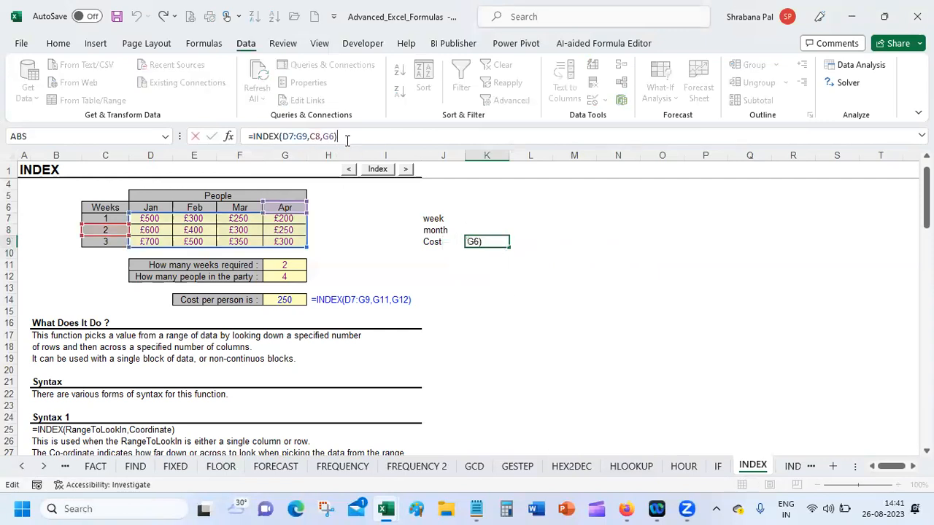
pyautogui.press('BackSpace')
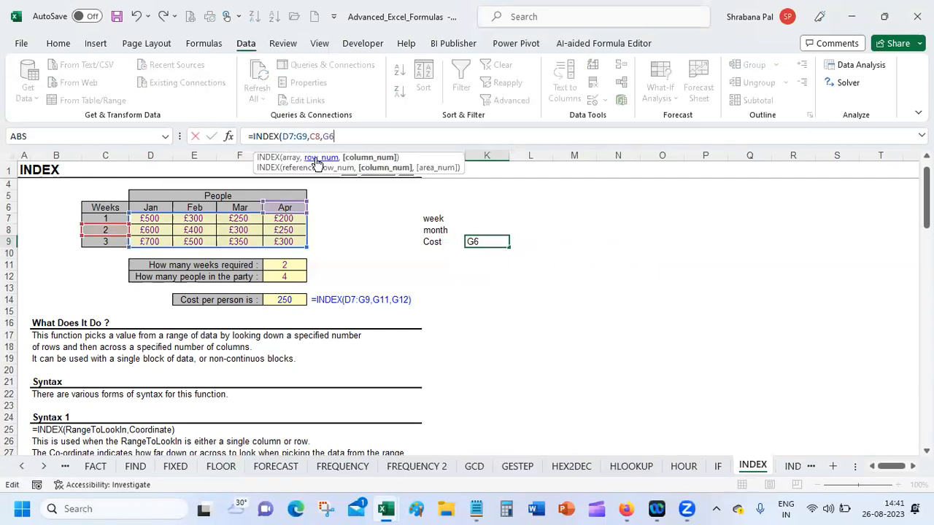
pyautogui.click(267, 157)
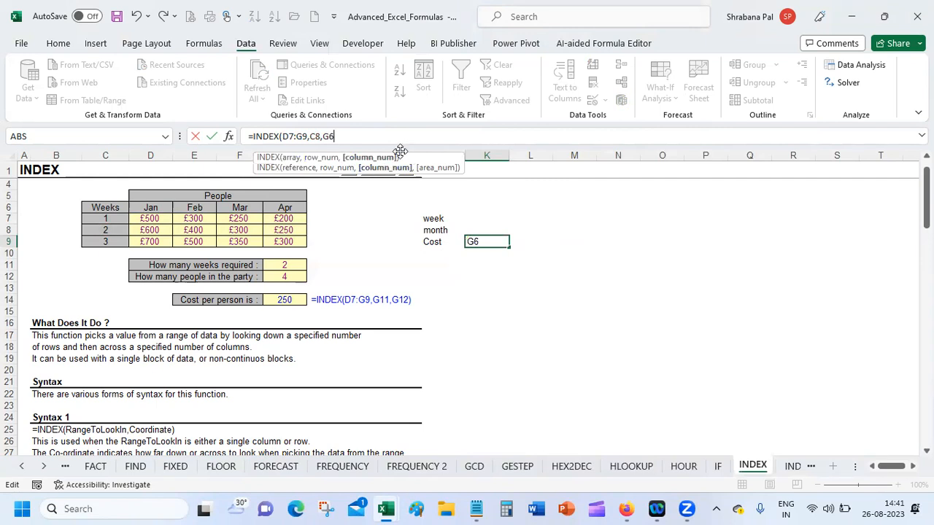
pyautogui.write(')')
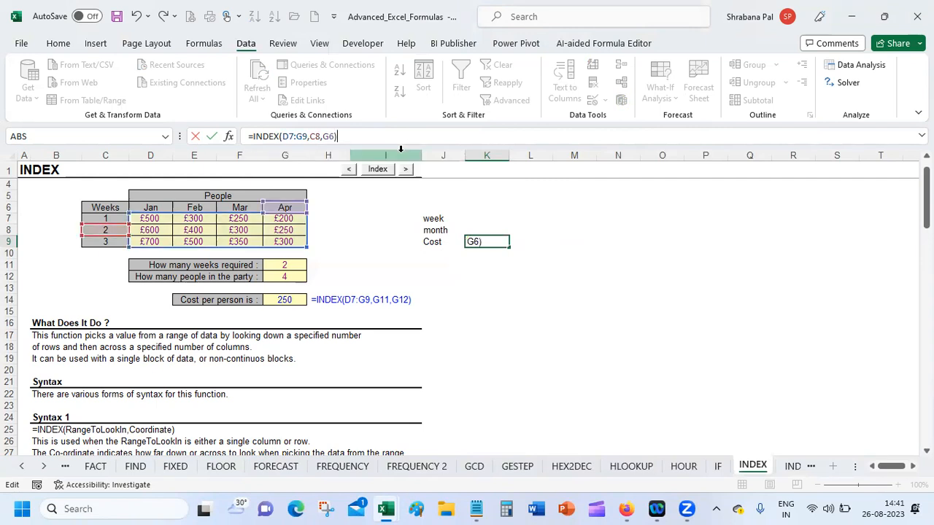
pyautogui.press('Return')
pyautogui.press('Up')
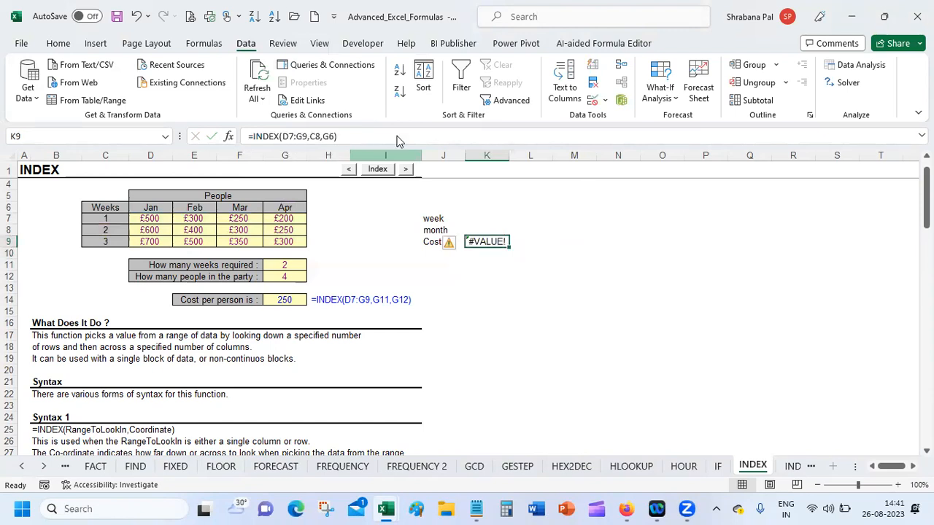
# Replace the row and column references in the Cost formula in K9 so it reads =INDEX(D7:G9,K7,K8)
pyautogui.click(319, 136)
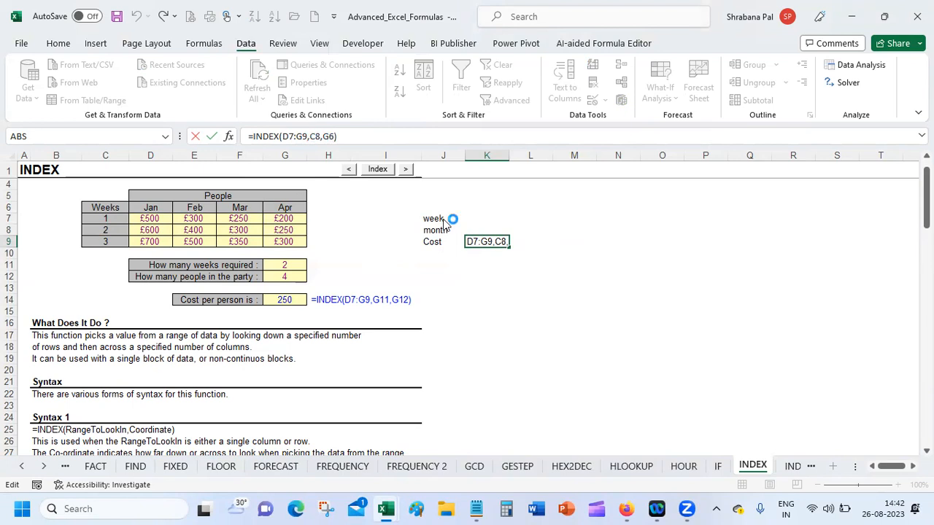
pyautogui.doubleClick(314, 135)
pyautogui.press('BackSpace')
pyautogui.tripleClick(317, 135)
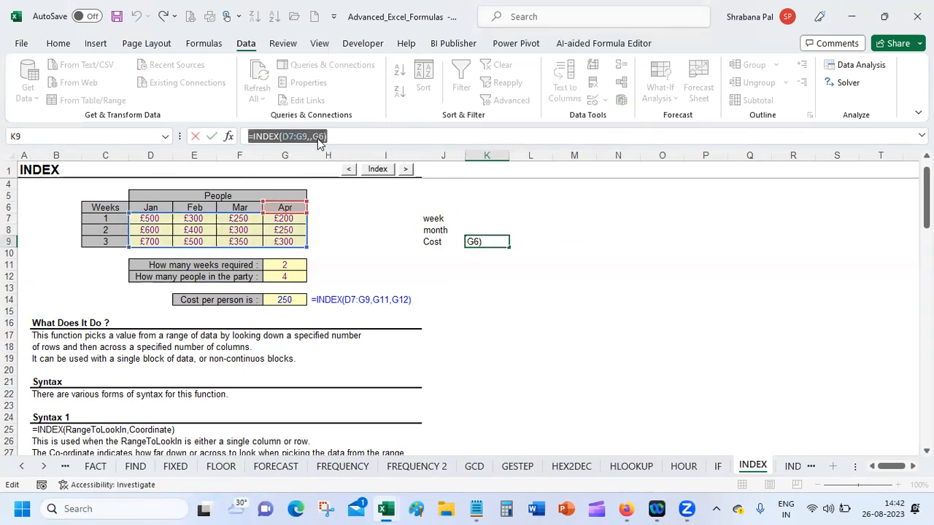
pyautogui.click(318, 136)
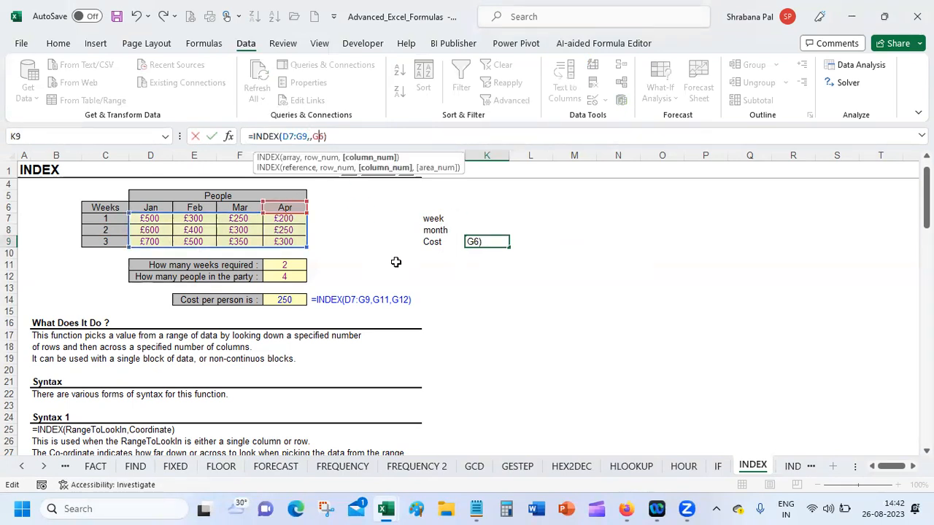
pyautogui.press('BackSpace')
pyautogui.press('BackSpace')
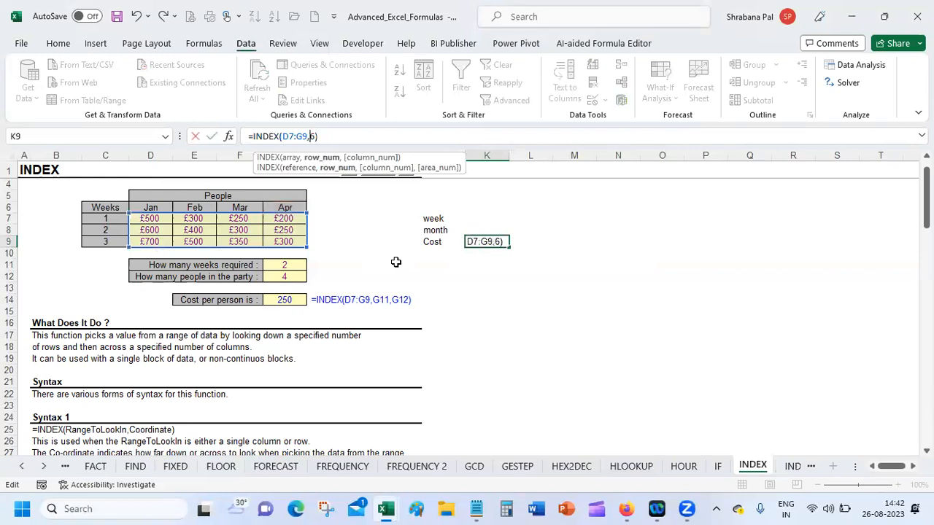
pyautogui.press('Delete')
pyautogui.write('k7')
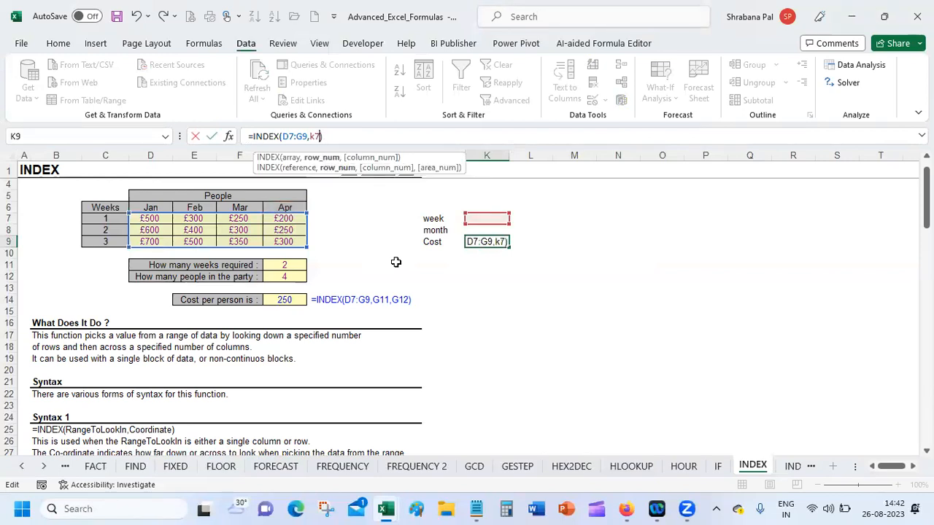
pyautogui.write(',')
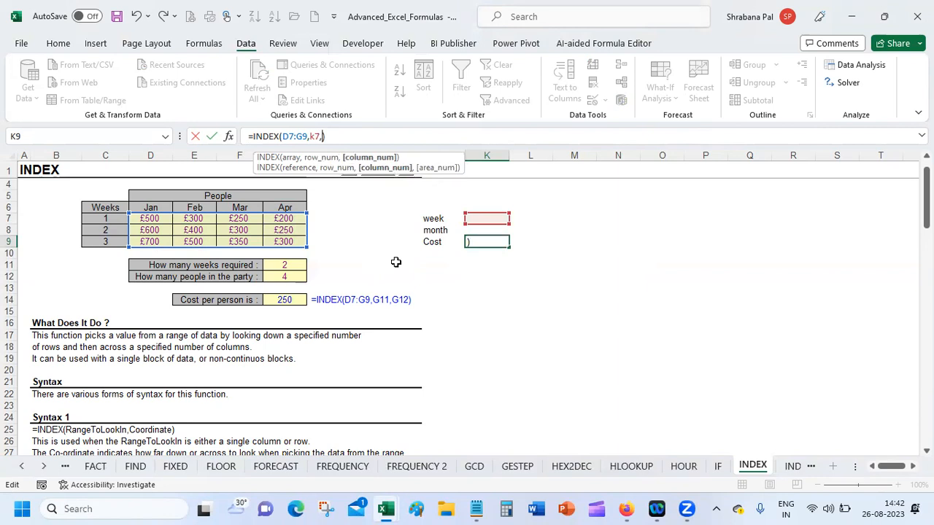
pyautogui.write('k8')
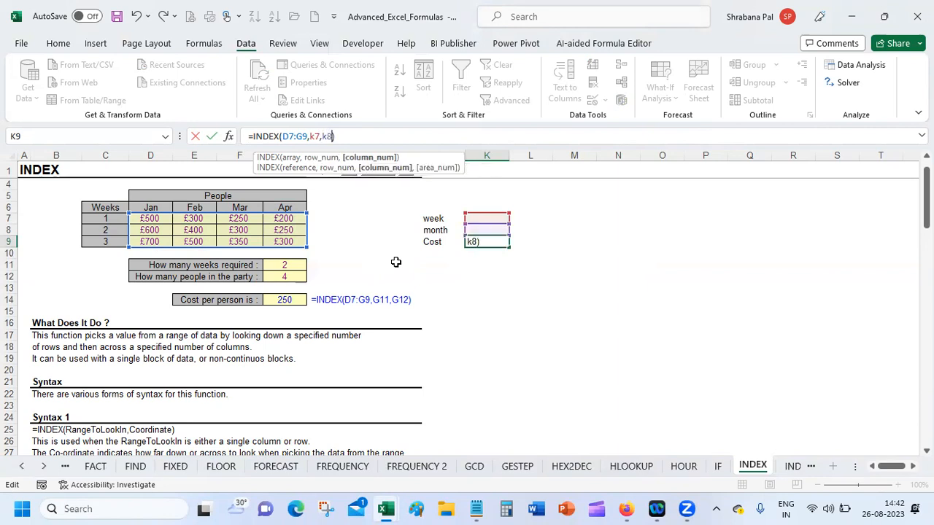
pyautogui.press('Return')
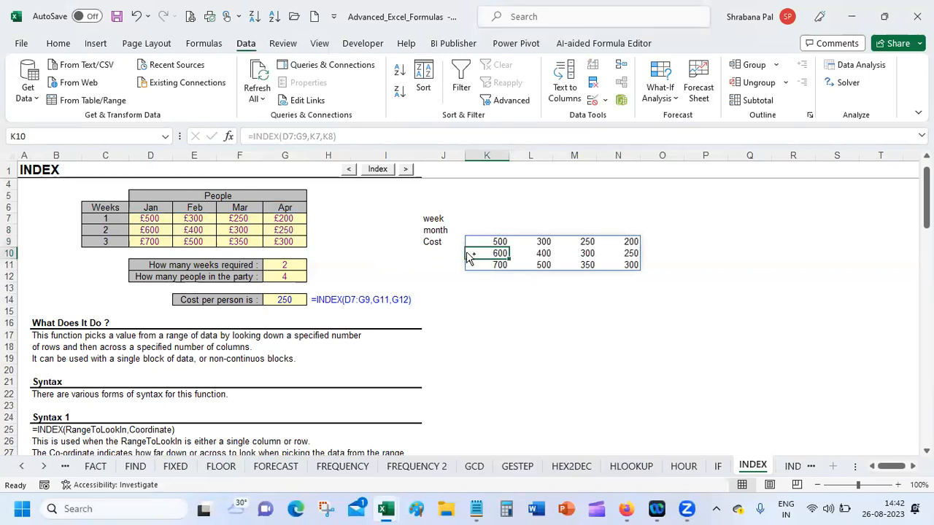
# Choose week 1 in K7 and month Mar in K8 to test the Cost formula in K9
pyautogui.click(483, 238)
pyautogui.click(478, 218)
pyautogui.click(514, 219)
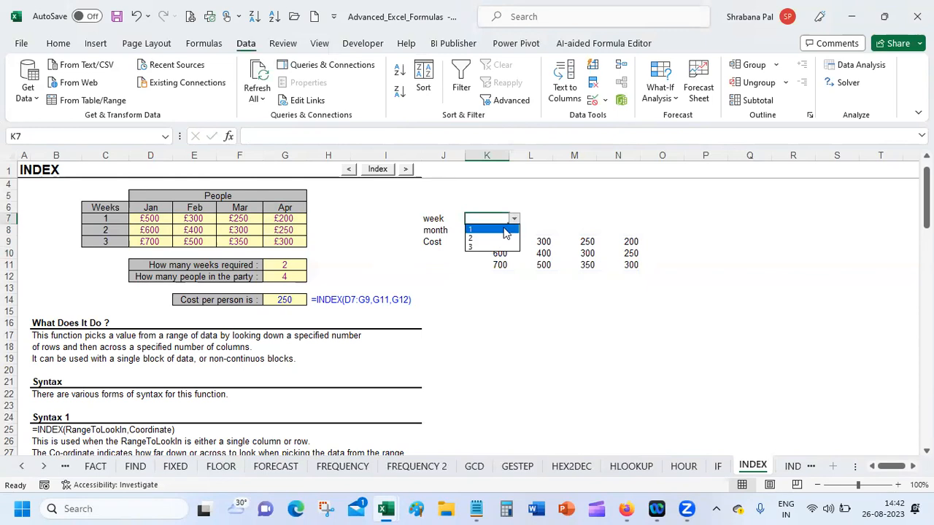
pyautogui.click(501, 228)
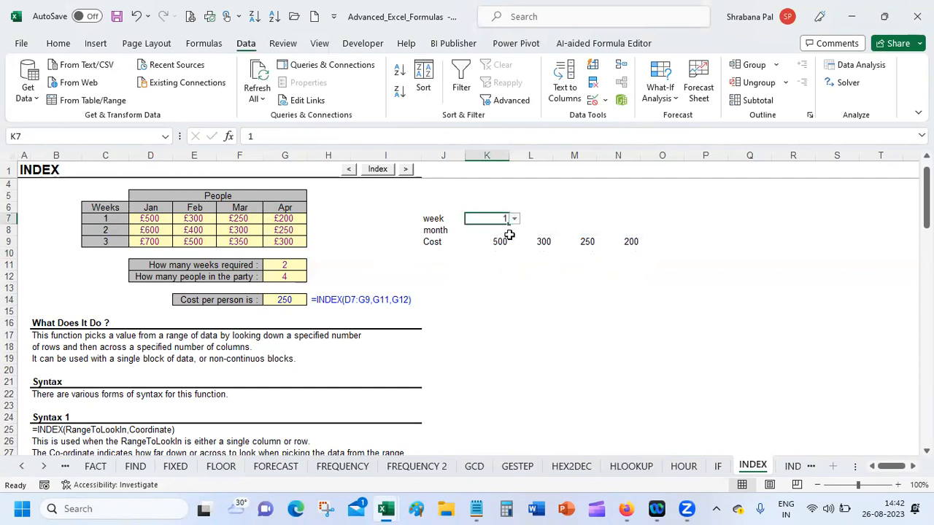
pyautogui.click(503, 232)
pyautogui.click(514, 230)
pyautogui.click(503, 257)
pyautogui.click(504, 299)
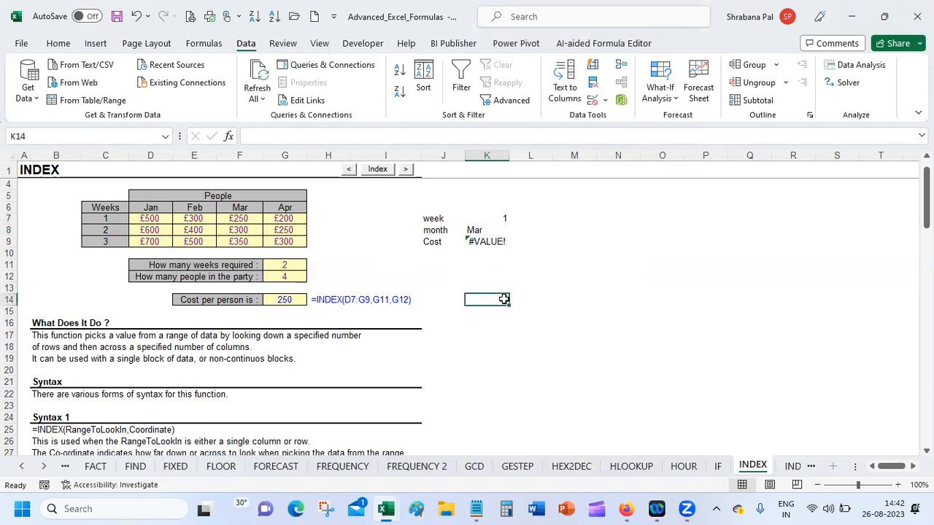
pyautogui.click(491, 242)
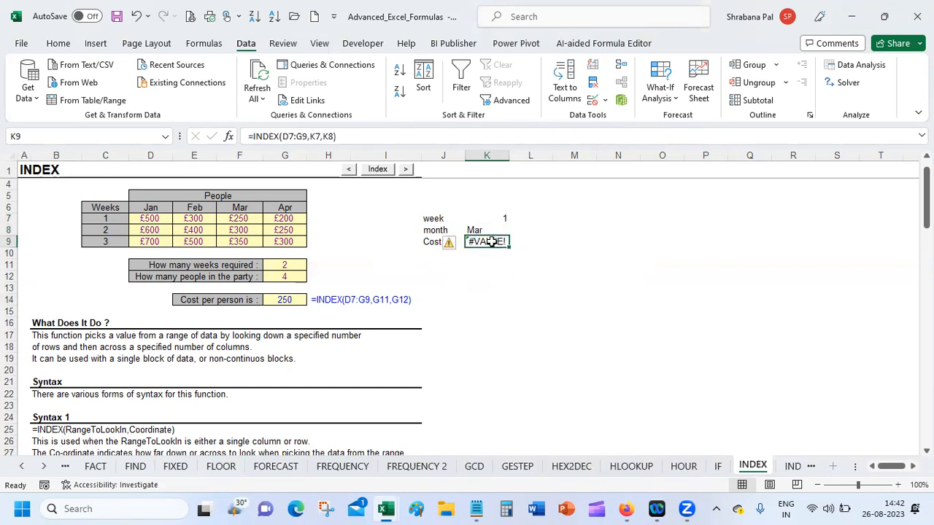
# Enter =MATCH(K8,D6:G6) in L8 to find the selected month's column position in the header row
pyautogui.click(496, 230)
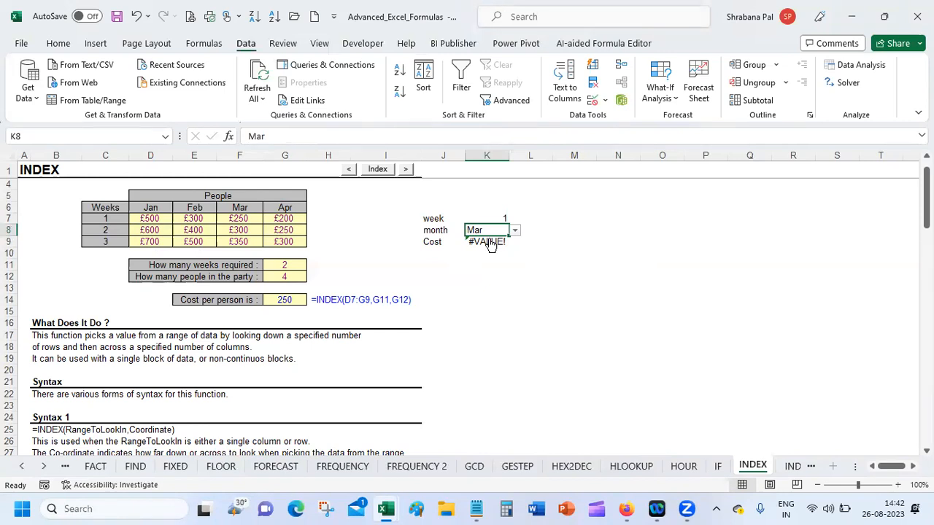
pyautogui.click(495, 274)
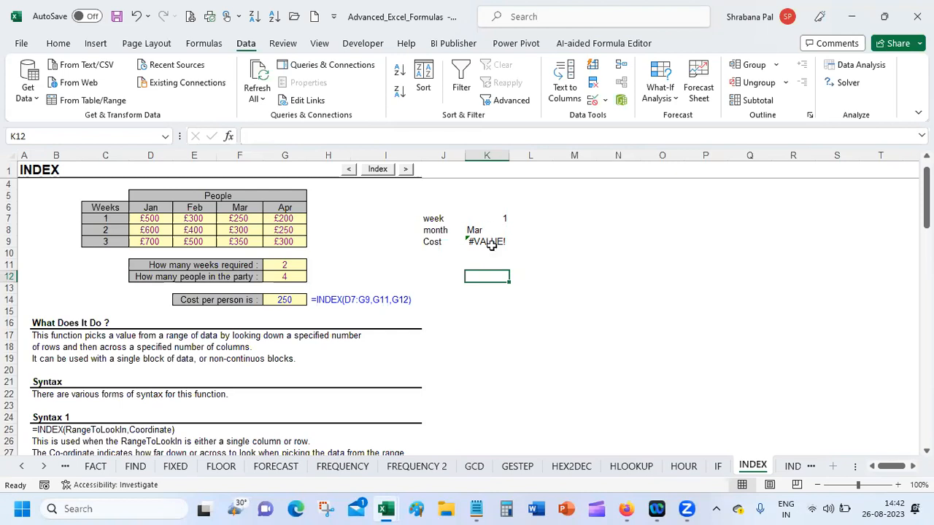
pyautogui.click(528, 229)
pyautogui.write('=match')
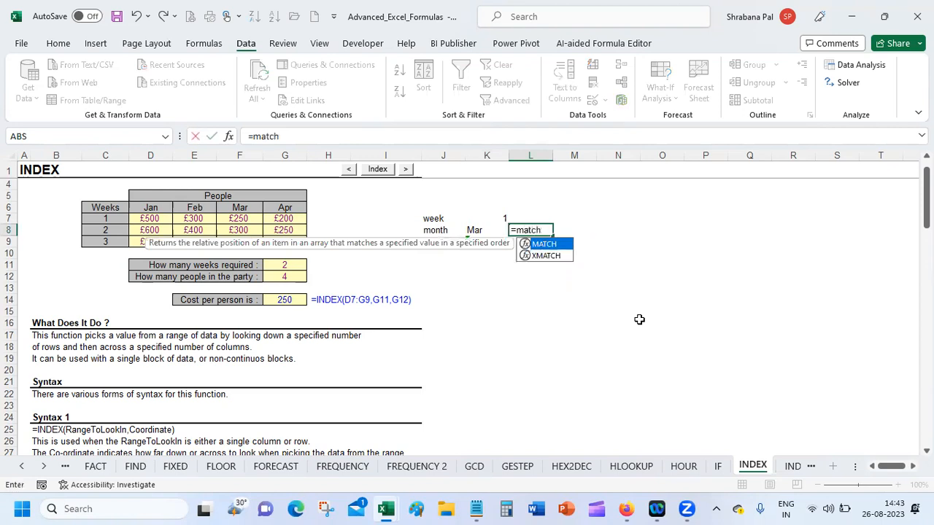
pyautogui.press('Tab')
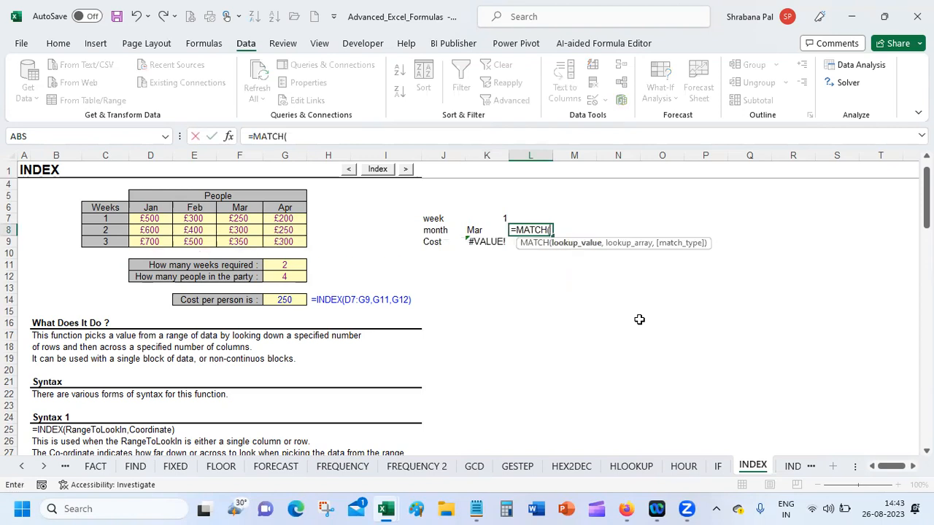
pyautogui.click(474, 230)
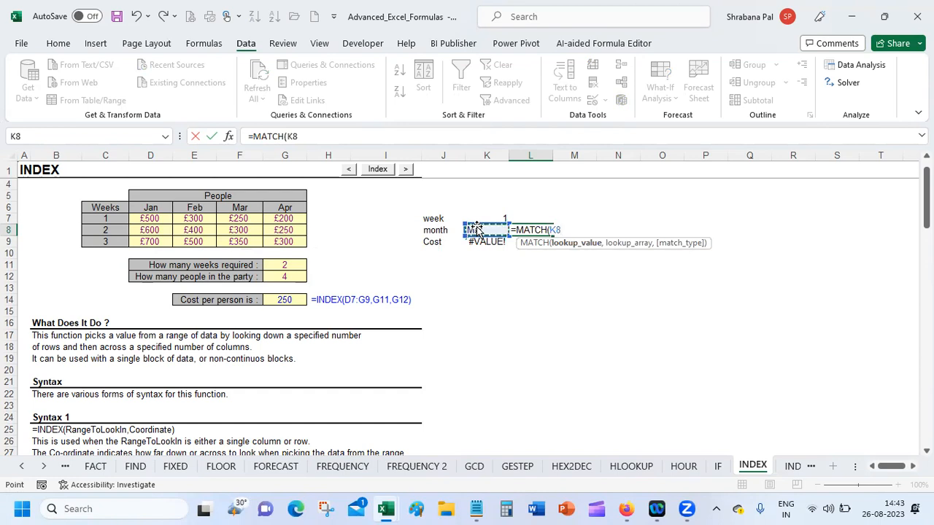
pyautogui.write(',')
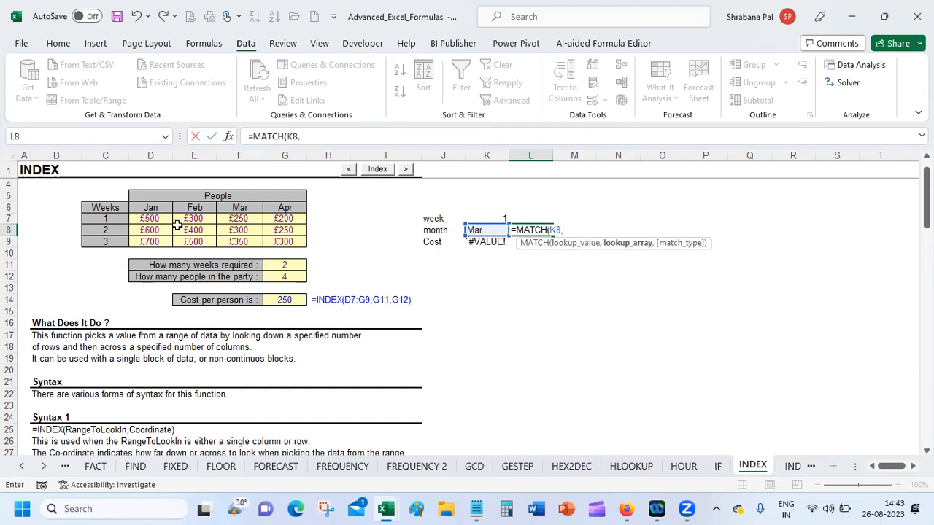
pyautogui.moveTo(152, 208); pyautogui.dragTo(272, 207)
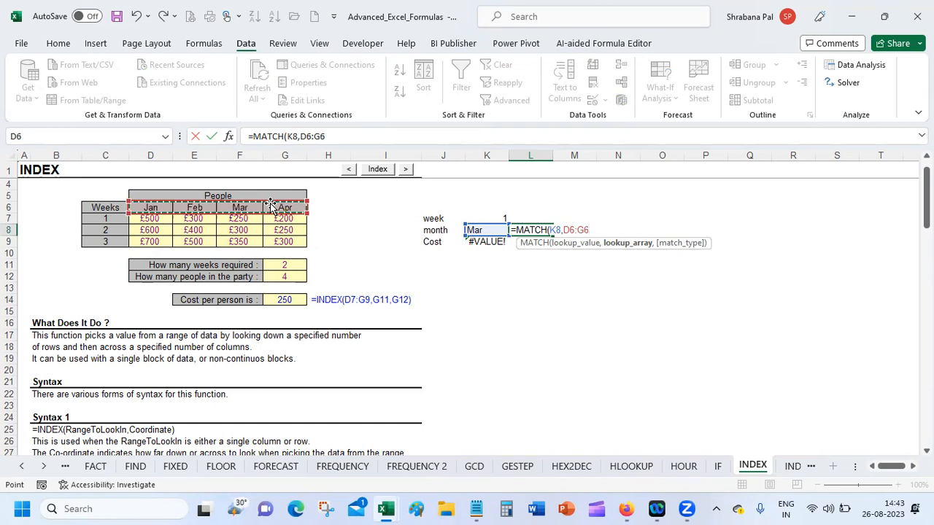
pyautogui.press('Return')
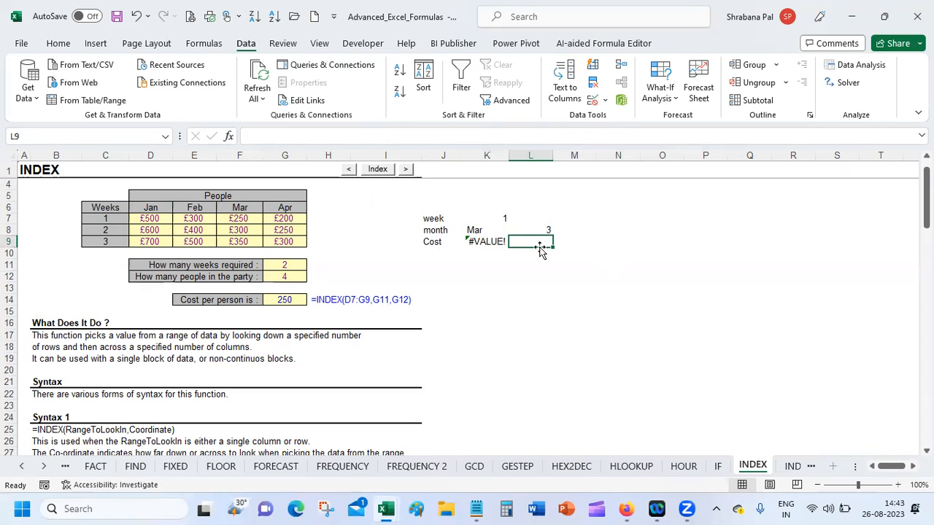
# Replace the column reference in the Cost formula in K9 with L8 so it reads =INDEX(D7:G9,K7,L8)
pyautogui.click(477, 242)
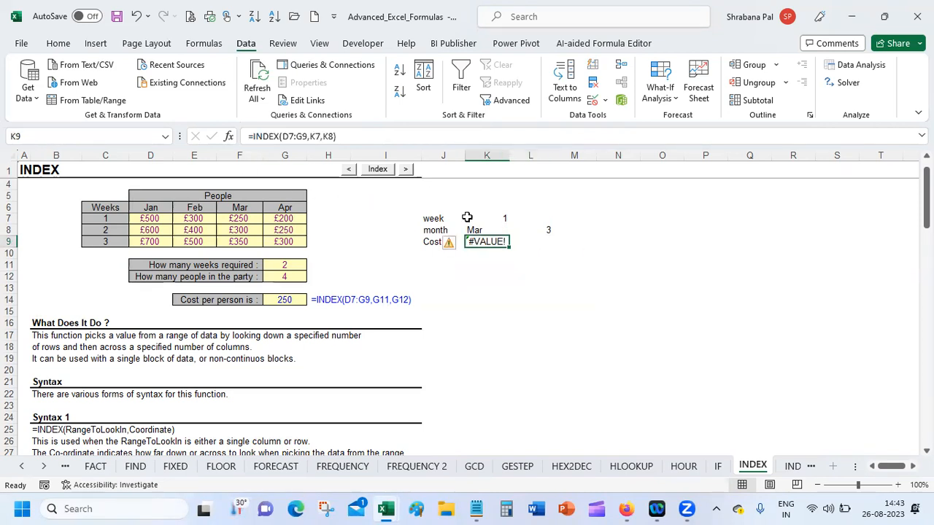
pyautogui.click(329, 137)
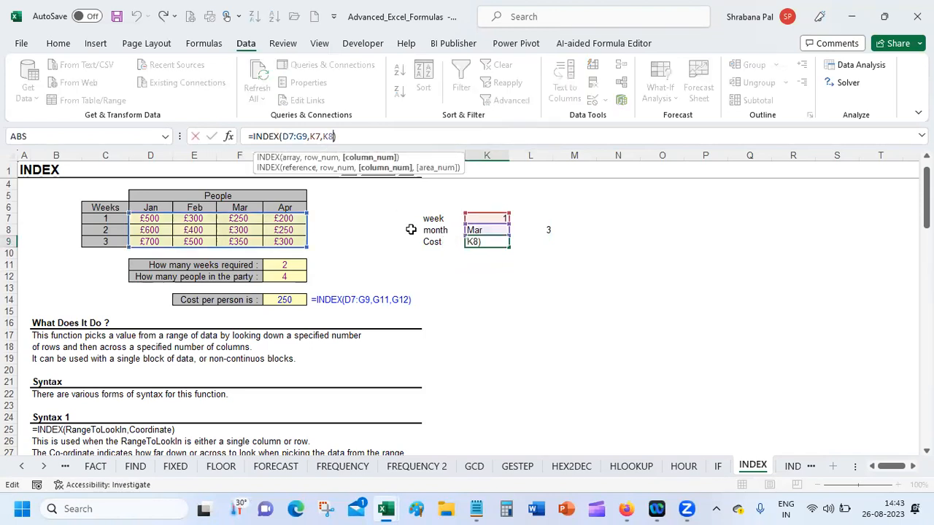
pyautogui.press('BackSpace')
pyautogui.press('BackSpace')
pyautogui.press('BackSpace')
pyautogui.write('L8)')
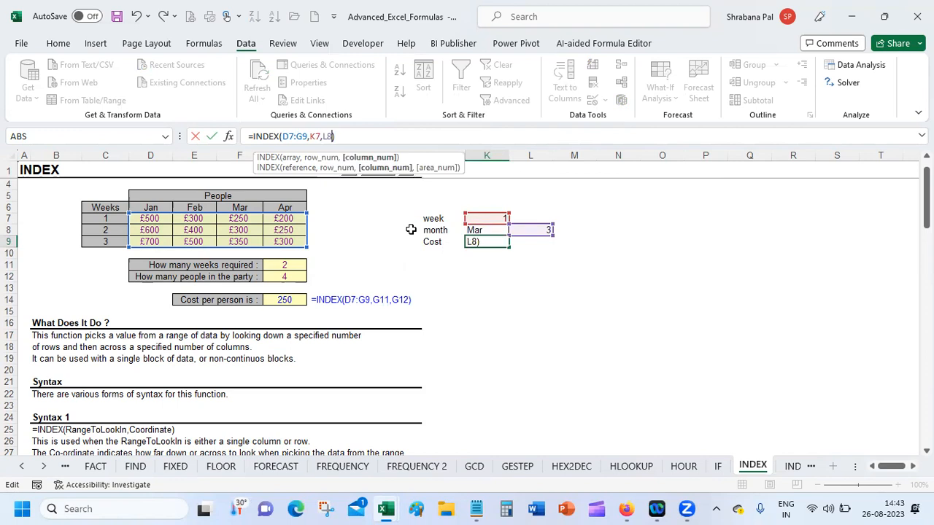
pyautogui.press('Return')
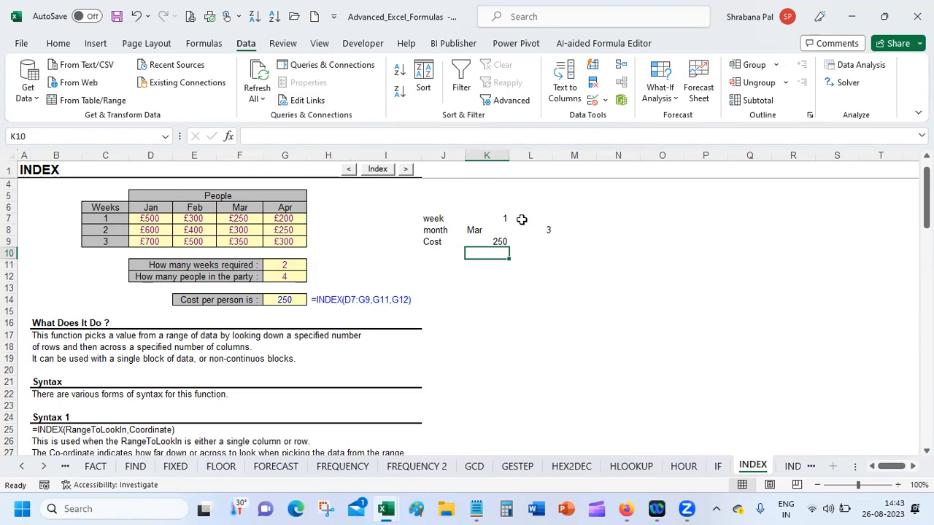
pyautogui.click(482, 222)
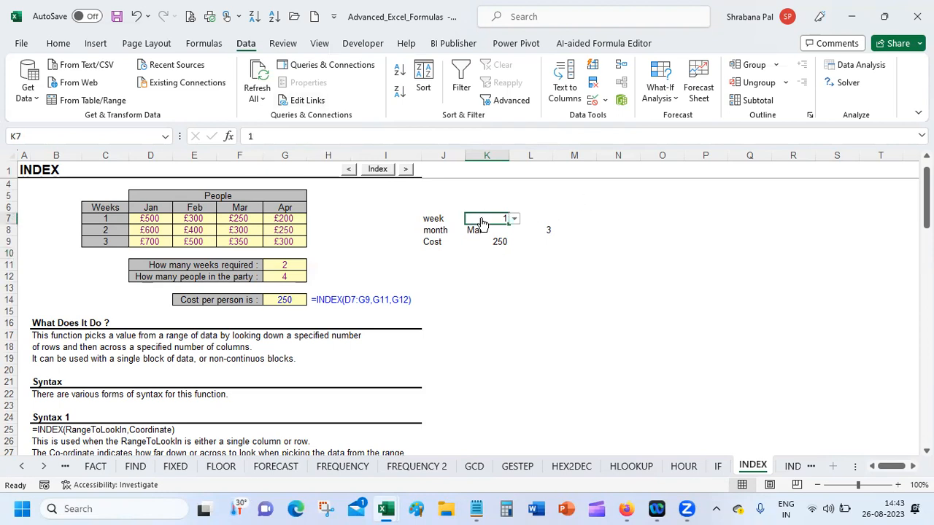
pyautogui.click(533, 218)
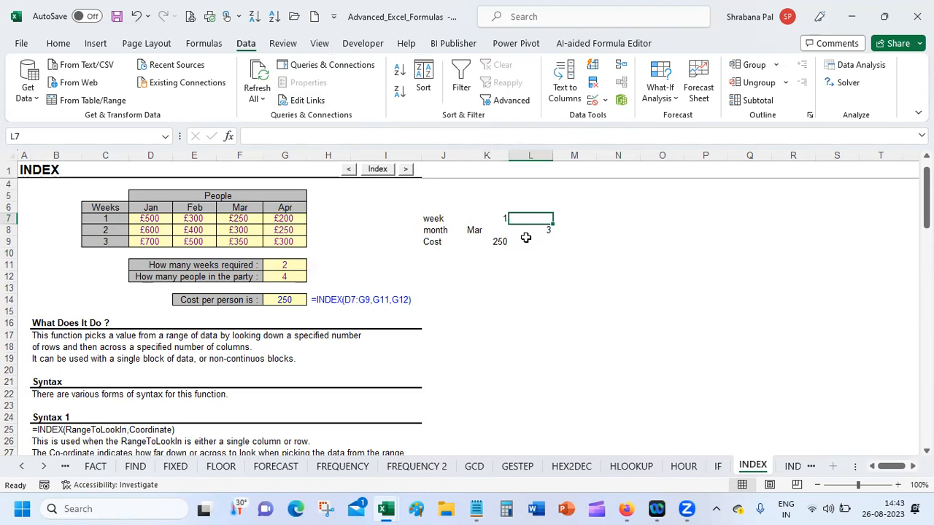
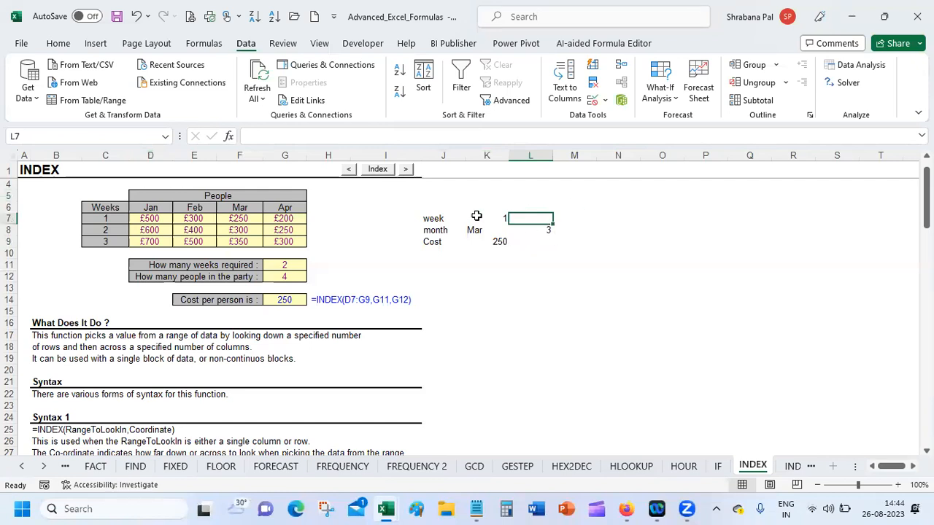
pyautogui.click(480, 217)
pyautogui.click(544, 218)
pyautogui.click(488, 218)
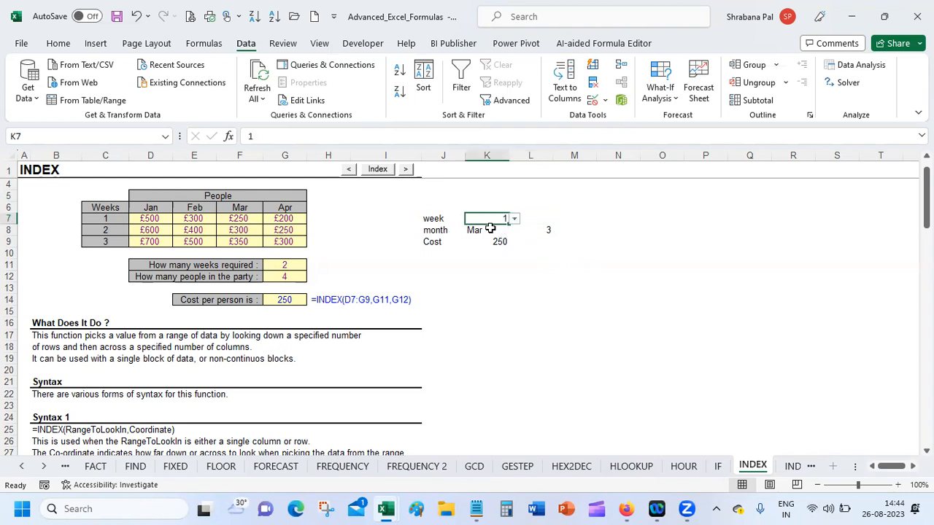
# Replace the week numbers in C7:C9 with the city names Kolkata, Pune and Chennai
pyautogui.click(105, 230)
pyautogui.click(109, 217)
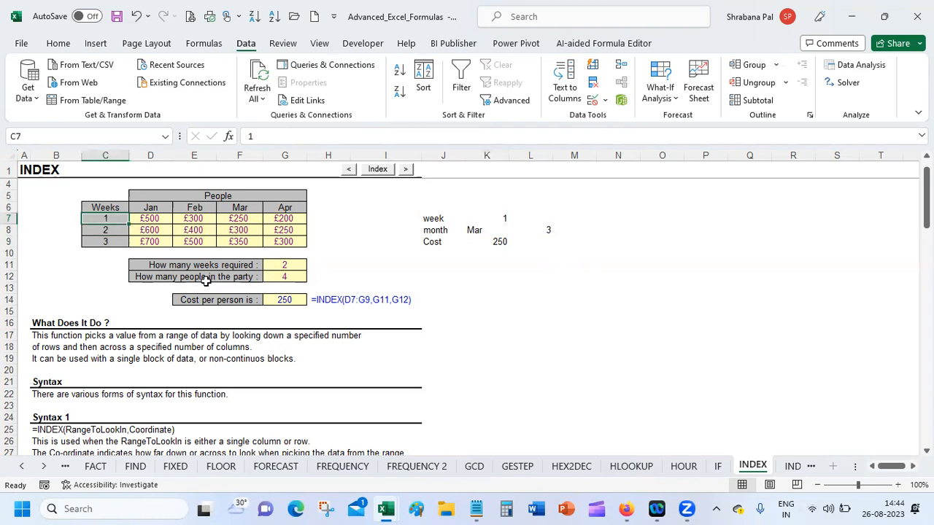
pyautogui.write('Kolkata')
pyautogui.press('Return')
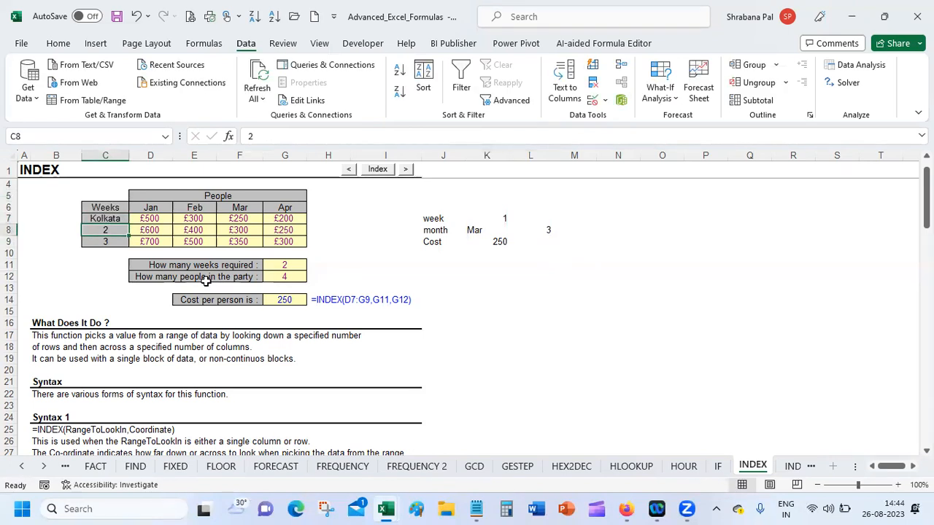
pyautogui.write('Pune')
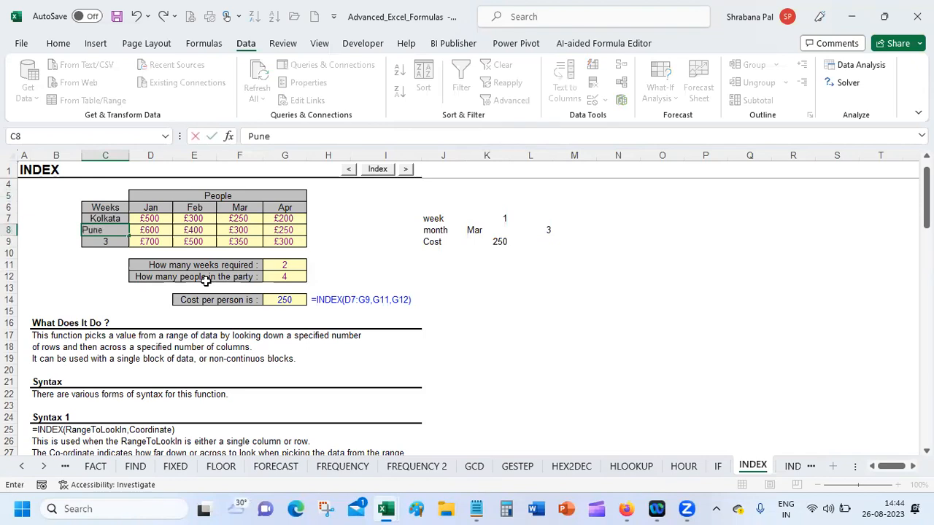
pyautogui.press('Return')
pyautogui.write('Chennai')
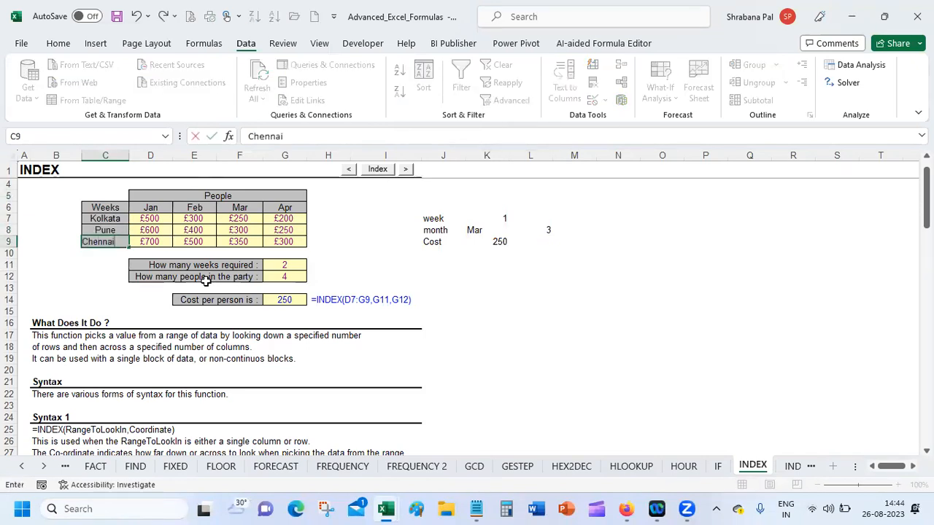
pyautogui.press('Return')
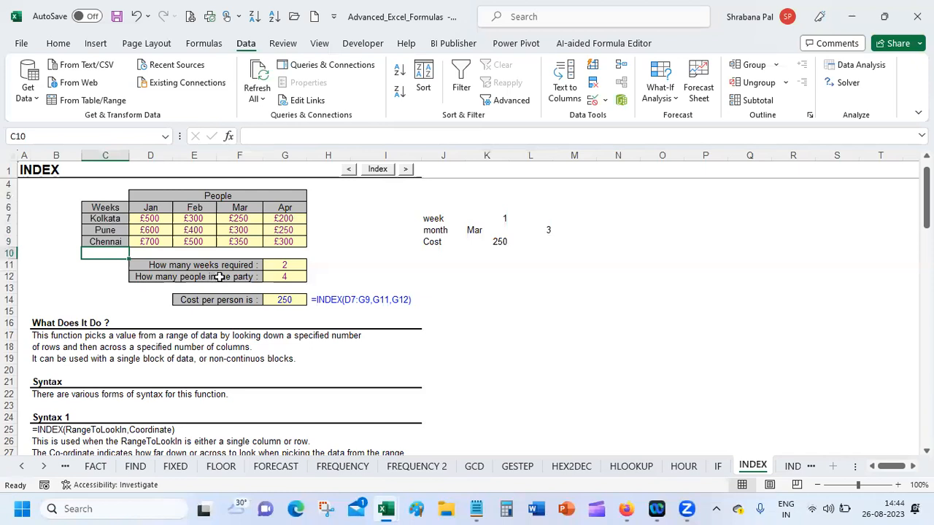
# Choose Kolkata from the week list in K7 and check the Cost formula in K9
pyautogui.click(96, 230)
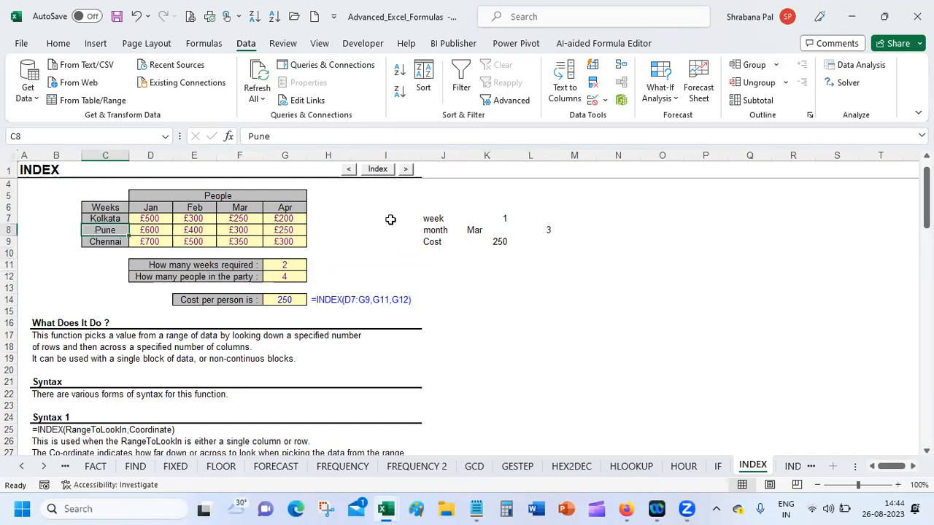
pyautogui.click(489, 216)
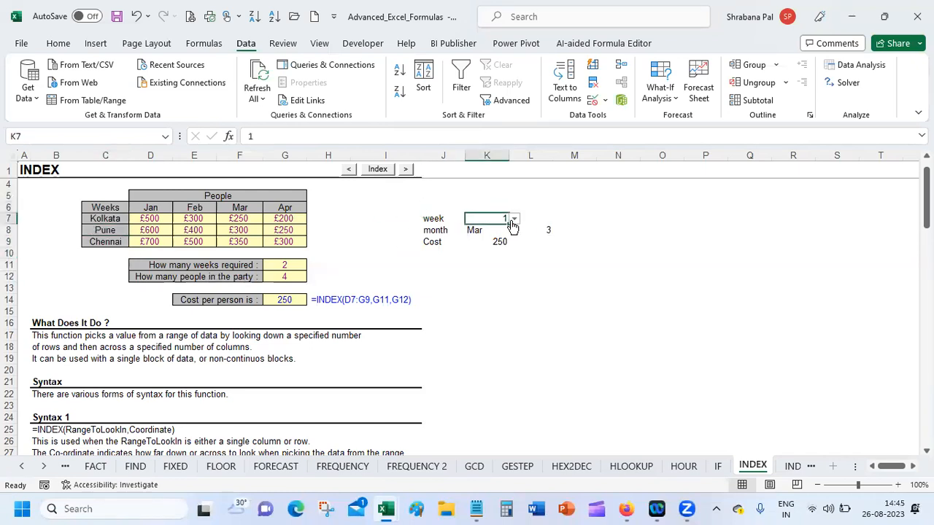
pyautogui.click(514, 218)
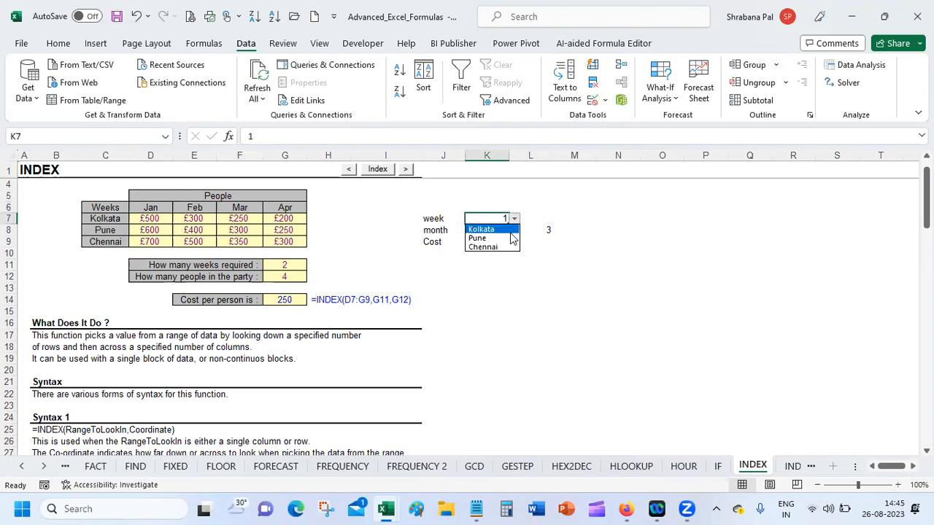
pyautogui.click(505, 229)
pyautogui.click(500, 246)
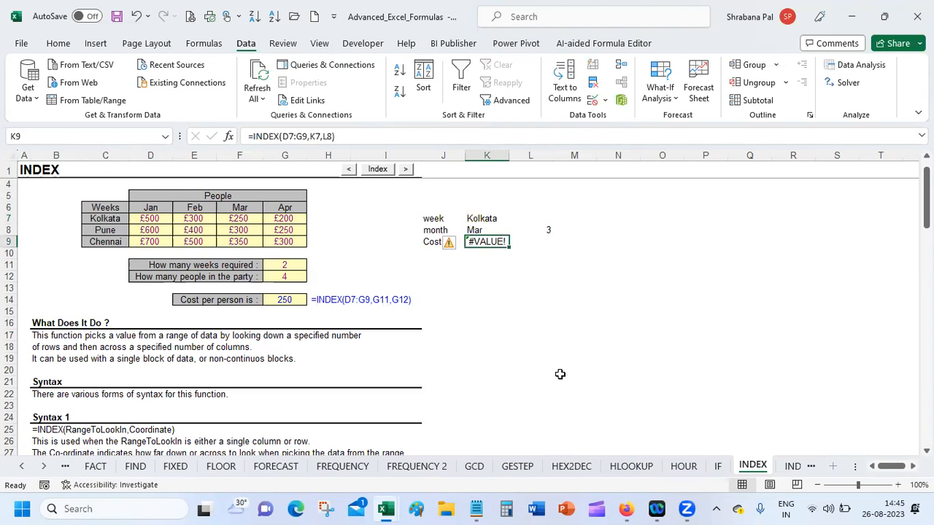
# Enter =MATCH(K7,C7:C9,0) in L7 to find the selected city's row position with an exact match
pyautogui.click(534, 219)
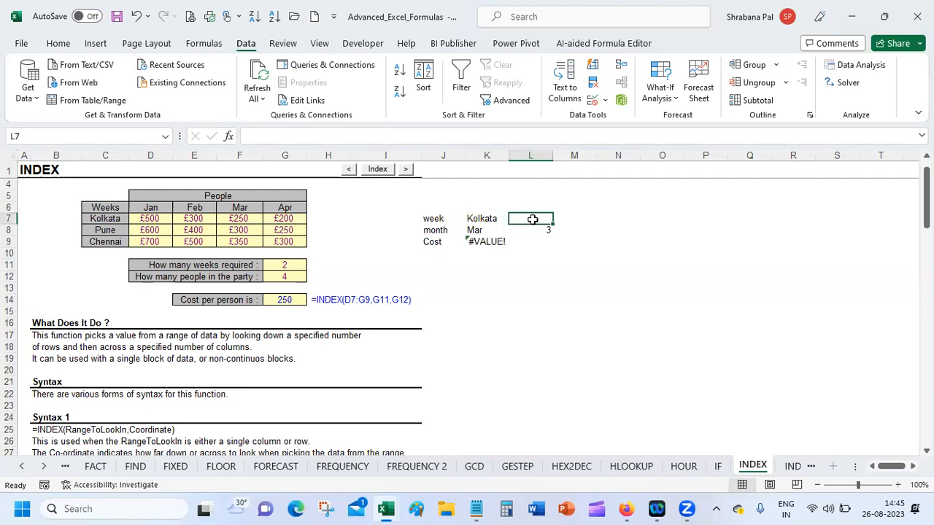
pyautogui.write('match')
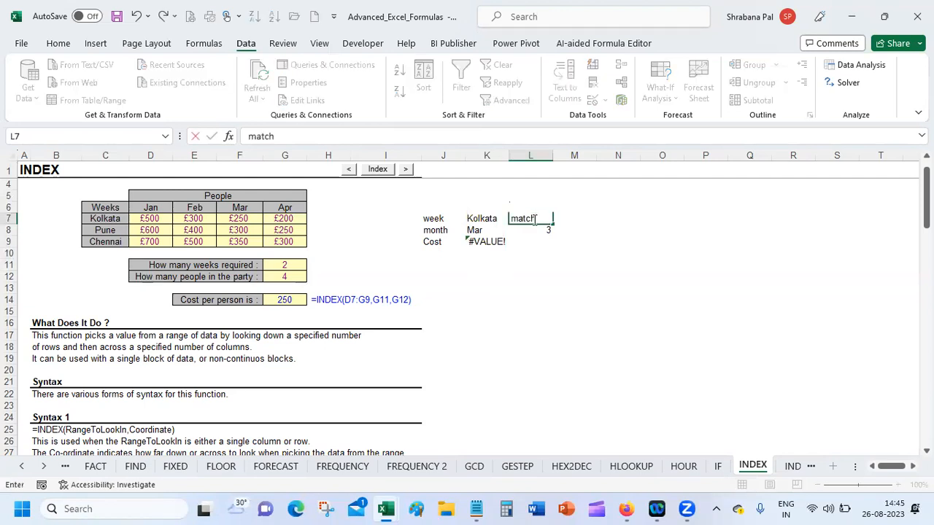
pyautogui.press('BackSpace')
pyautogui.press('BackSpace')
pyautogui.press('BackSpace')
pyautogui.press('BackSpace')
pyautogui.write('=match')
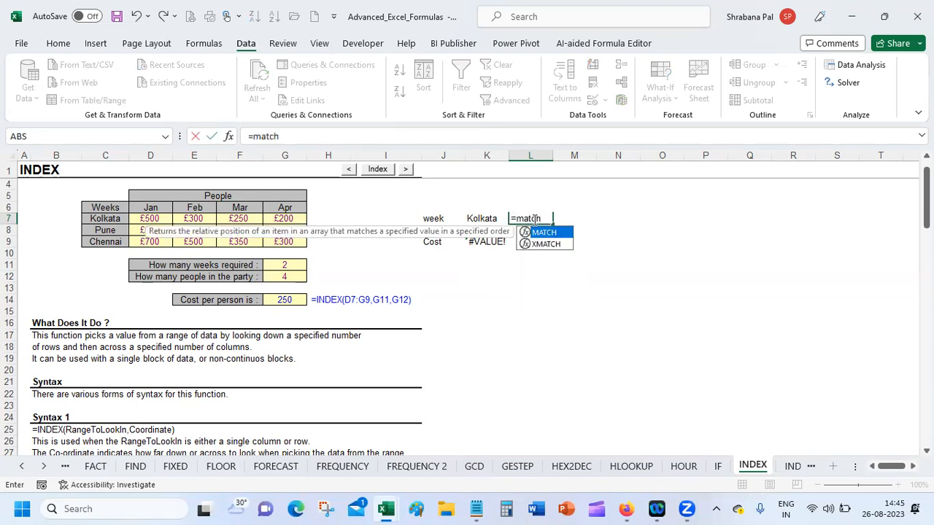
pyautogui.write('(')
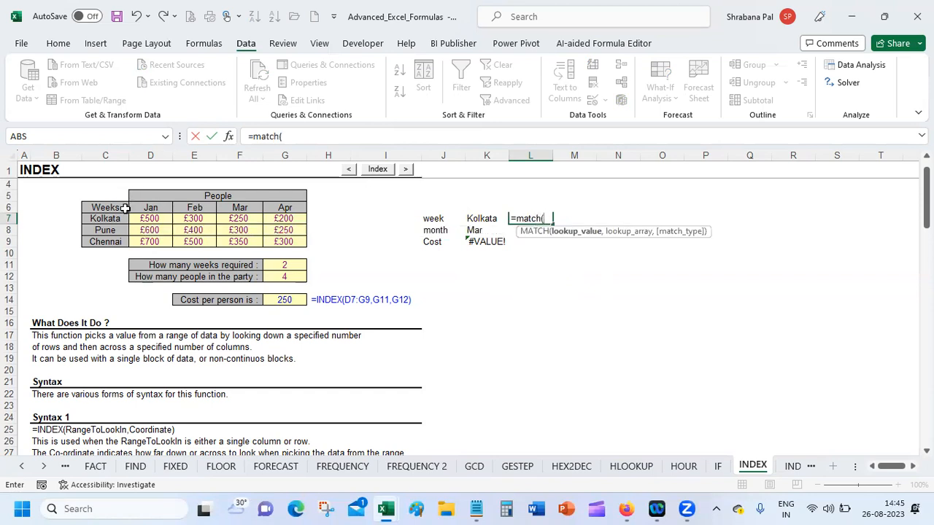
pyautogui.click(490, 216)
pyautogui.write(',')
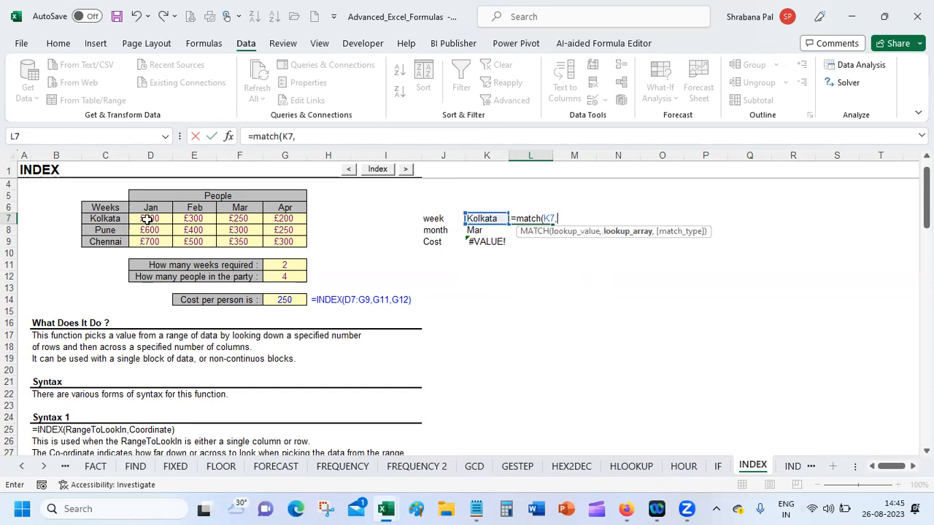
pyautogui.moveTo(102, 218); pyautogui.dragTo(100, 241)
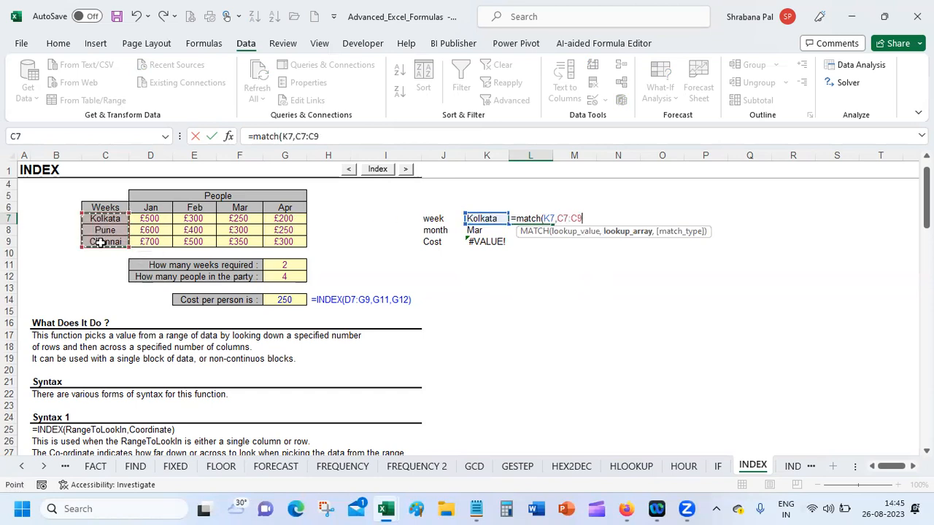
pyautogui.write(',0')
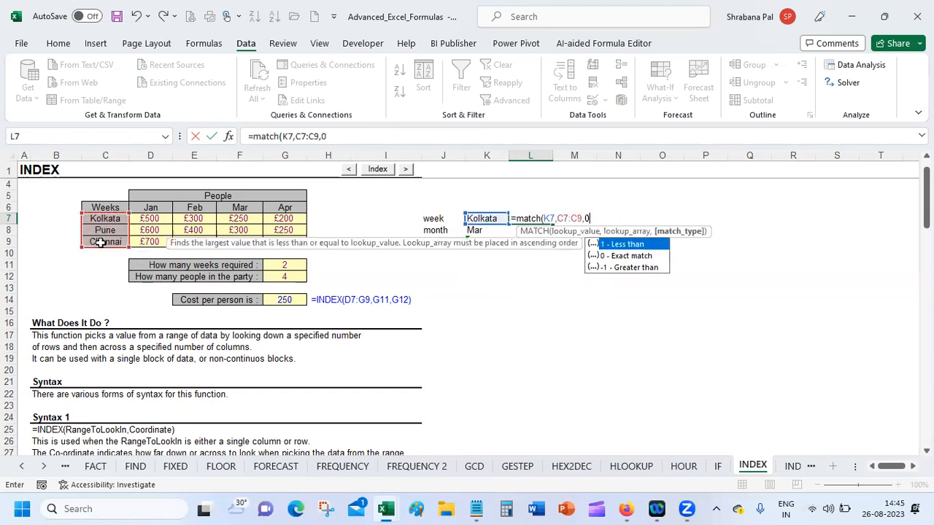
pyautogui.write(')')
pyautogui.press('Return')
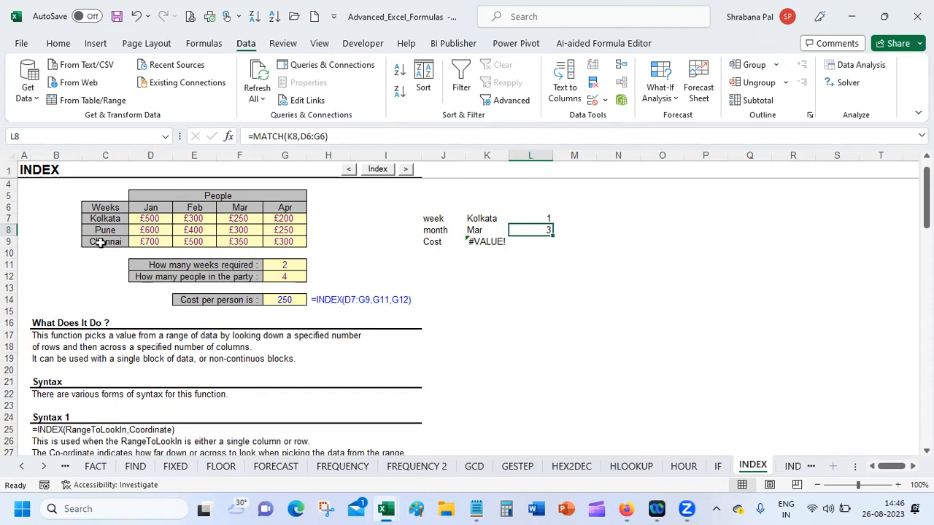
# Try to enter the Cost formula in K9 as =INDEX(D7:G9), without its row and column arguments
pyautogui.click(493, 241)
pyautogui.moveTo(307, 142); pyautogui.dragTo(334, 138)
pyautogui.press('BackSpace')
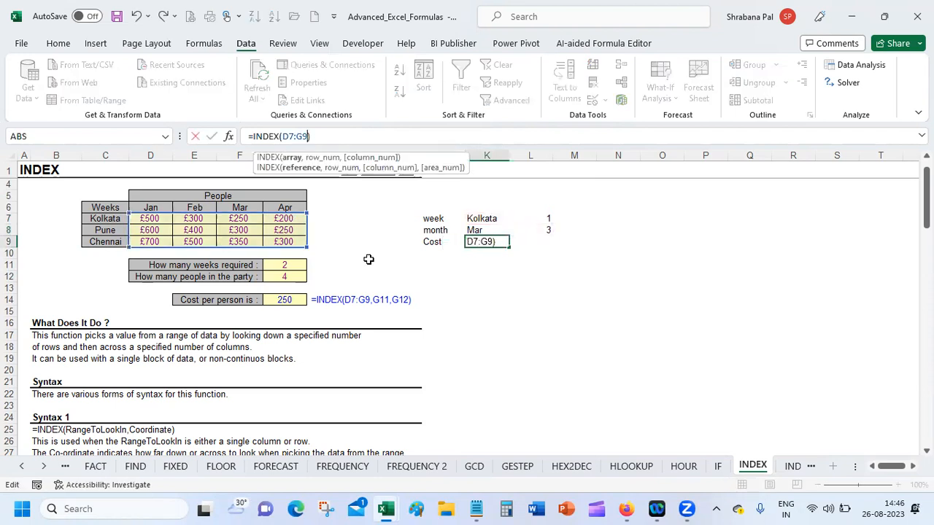
pyautogui.press('Return')
pyautogui.press('Return')
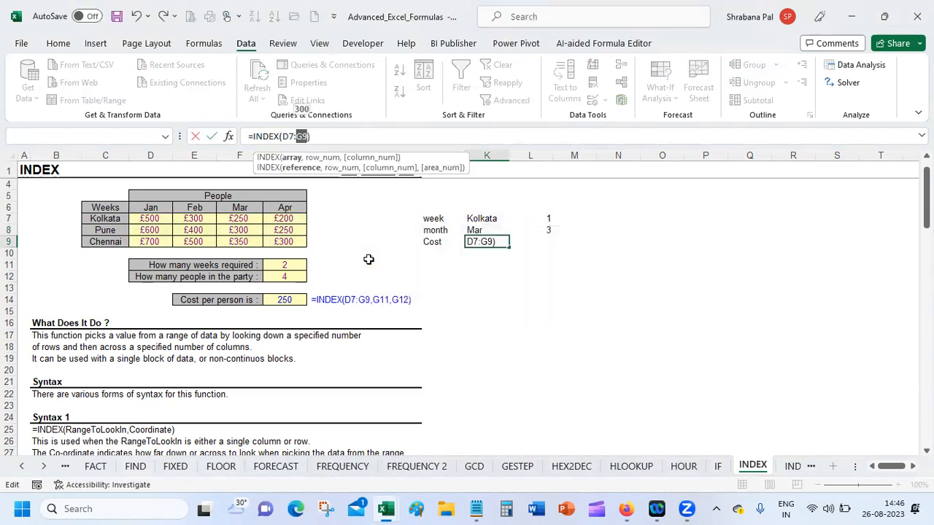
# Add fixed row and column numbers to the Cost formula in K9 so it reads =INDEX(D7:G9,1,2)
pyautogui.press('Right')
pyautogui.write(',a')
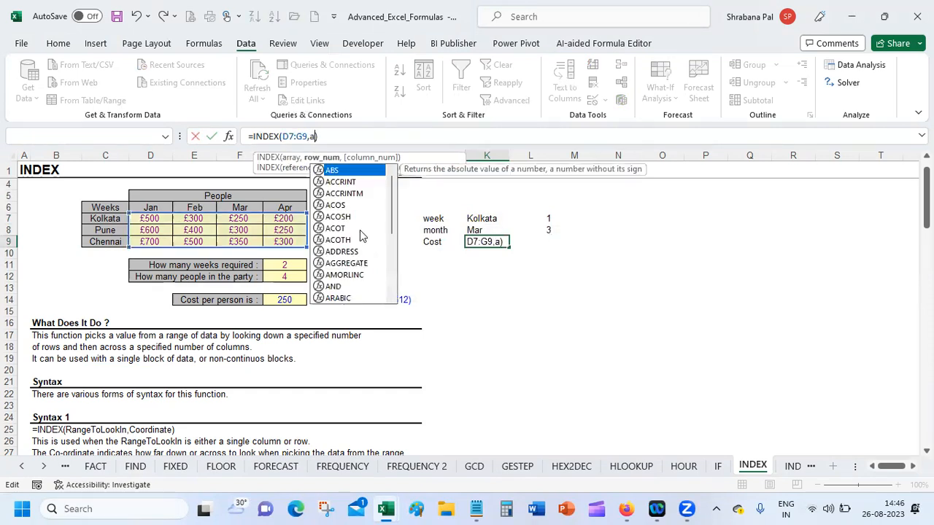
pyautogui.press('BackSpace')
pyautogui.write('1,2')
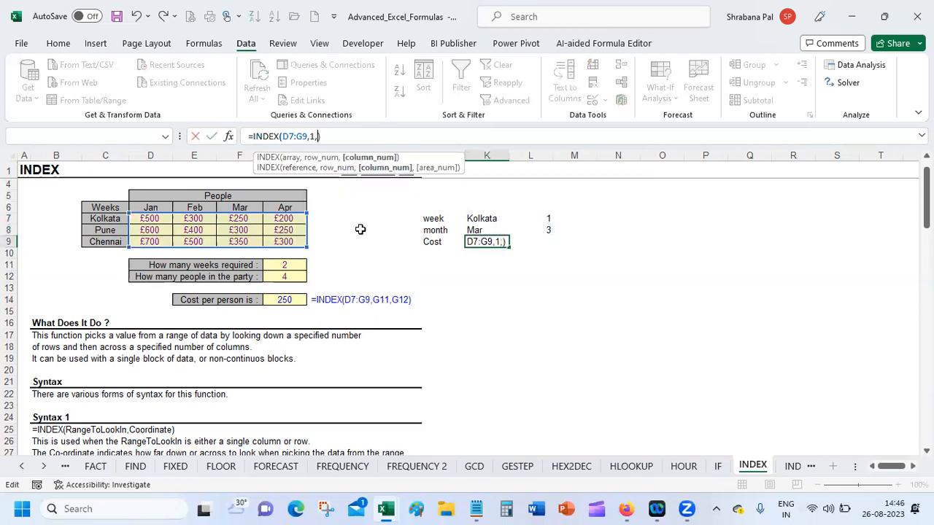
pyautogui.press('Return')
pyautogui.press('Up')
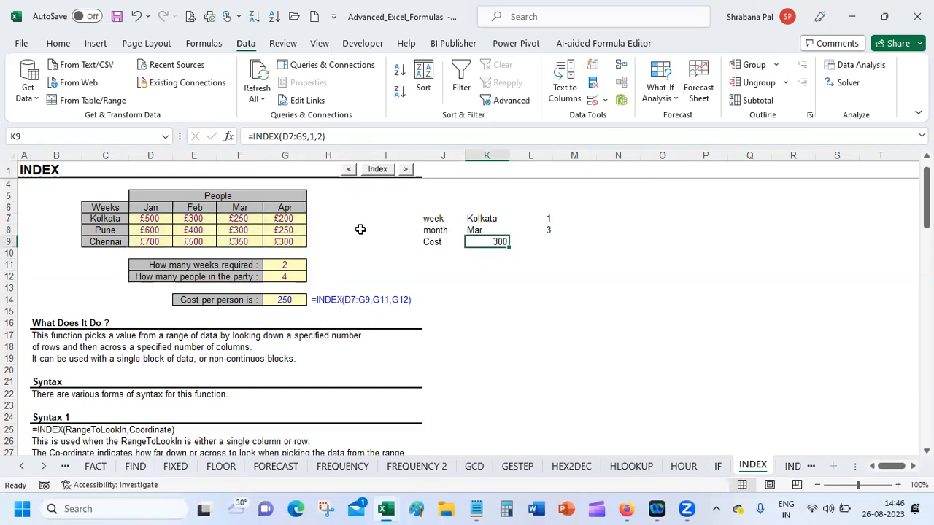
# Replace the row and column numbers in the K9 formula with L7 alone, giving =INDEX(D7:G9,L7)
pyautogui.click(323, 135)
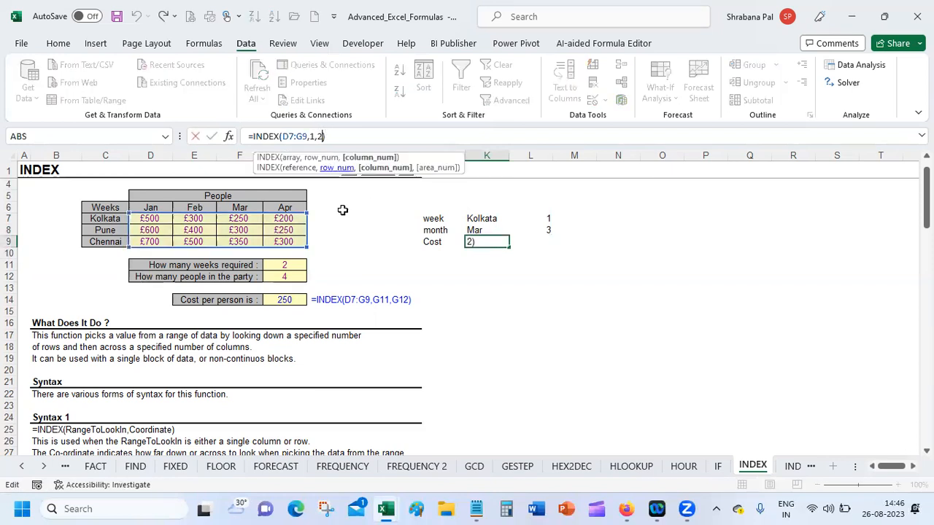
pyautogui.press('BackSpace')
pyautogui.press('BackSpace')
pyautogui.press('BackSpace')
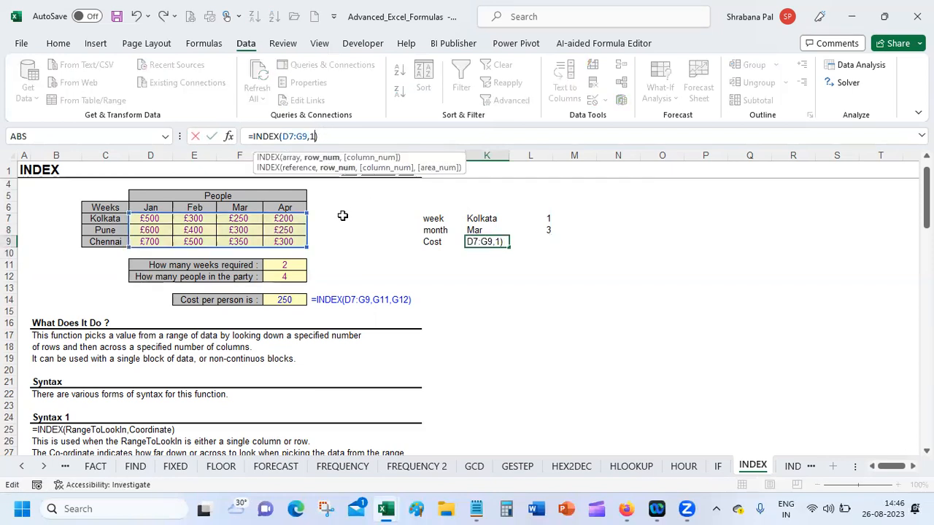
pyautogui.click(516, 218)
pyautogui.press('Return')
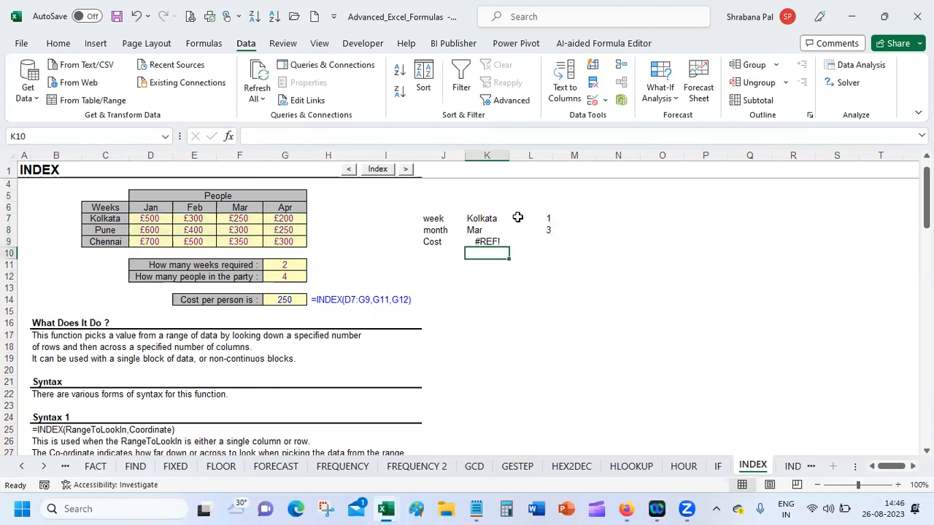
# Remove the L7 row argument from the Cost formula in K9, leaving =INDEX(D7:G9) open for editing
pyautogui.click(486, 244)
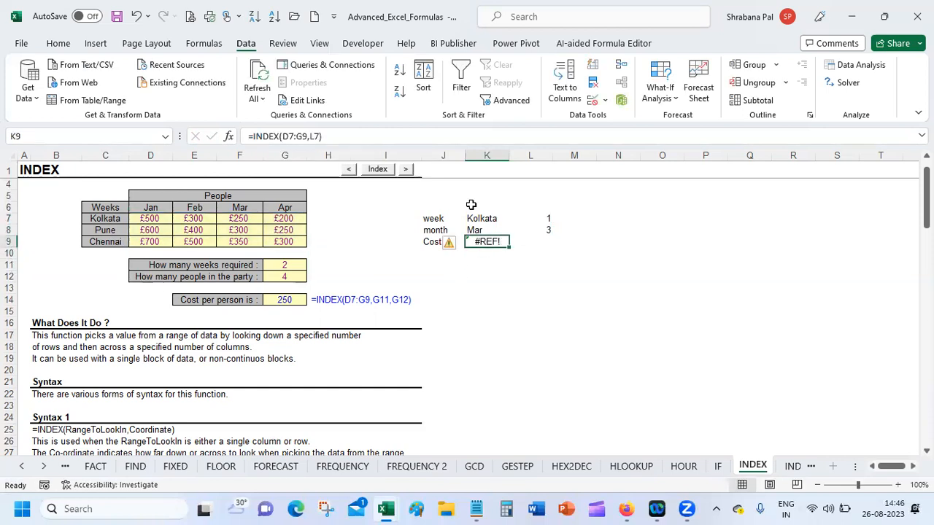
pyautogui.click(316, 136)
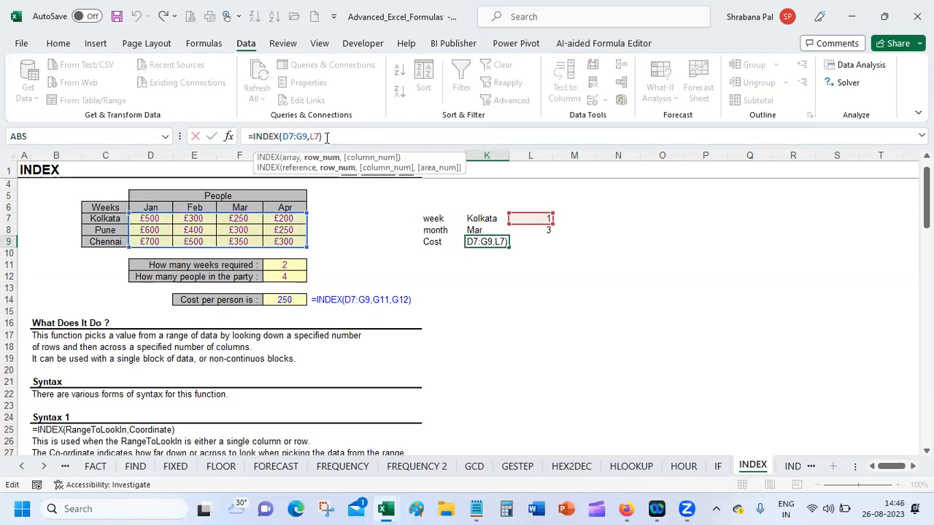
pyautogui.press('BackSpace')
pyautogui.press('BackSpace')
pyautogui.press('BackSpace')
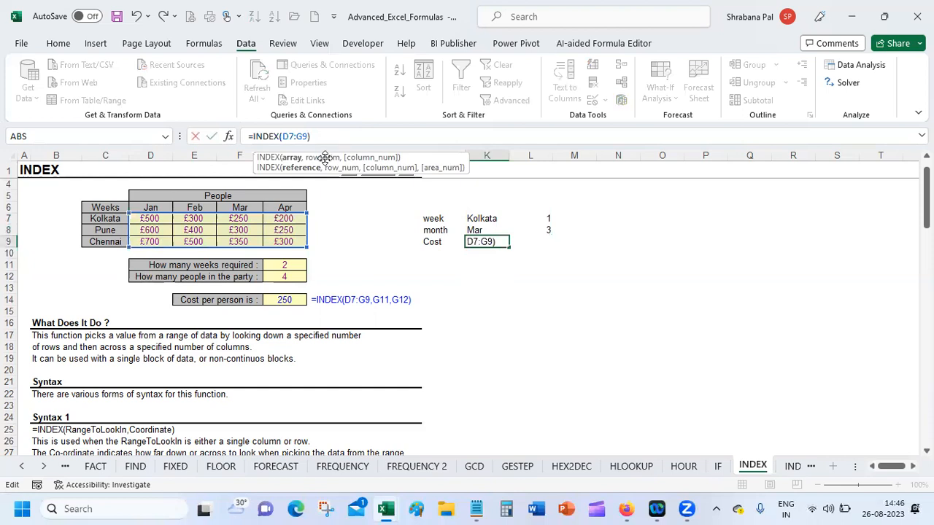
pyautogui.click(268, 157)
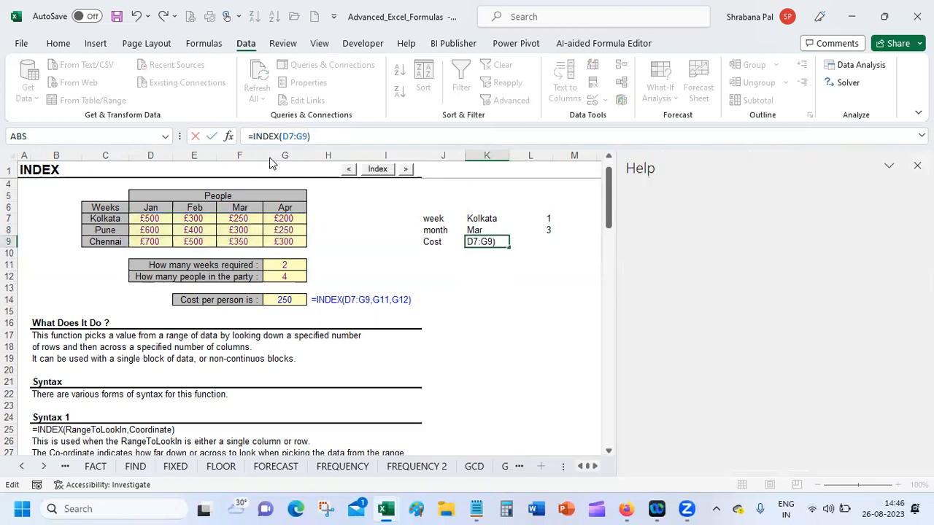
pyautogui.click(493, 242)
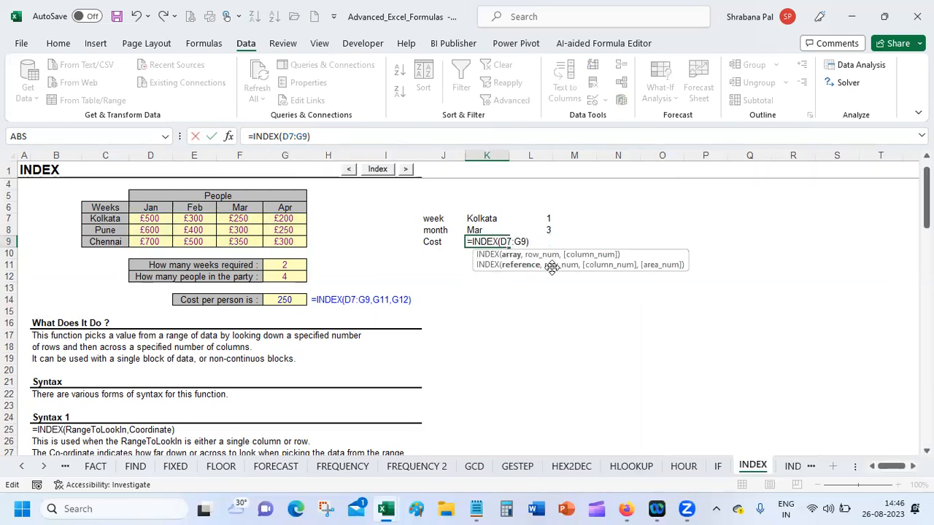
pyautogui.hotkey('shift', 'Left')
pyautogui.hotkey('shift', 'Left')
pyautogui.hotkey('shift', 'Left')
pyautogui.hotkey('shift', 'Left')
pyautogui.hotkey('shift', 'Left')
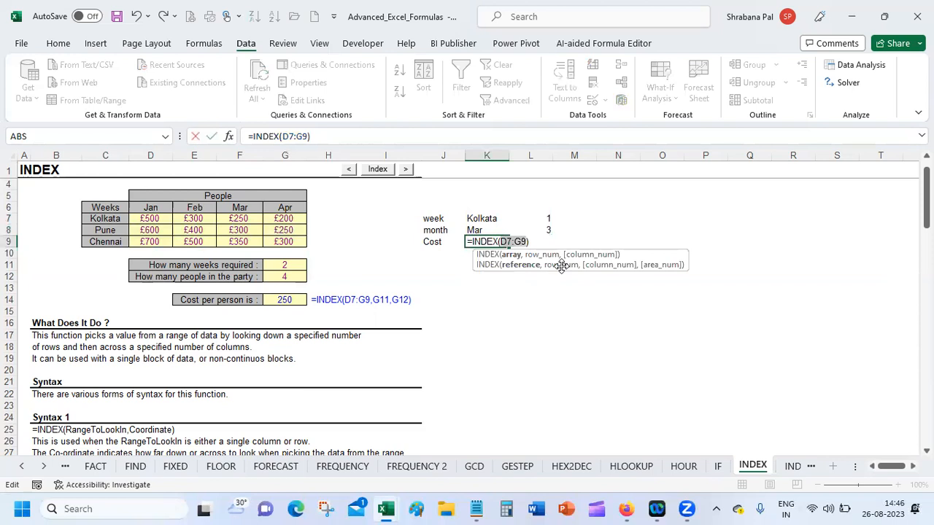
pyautogui.click(487, 265)
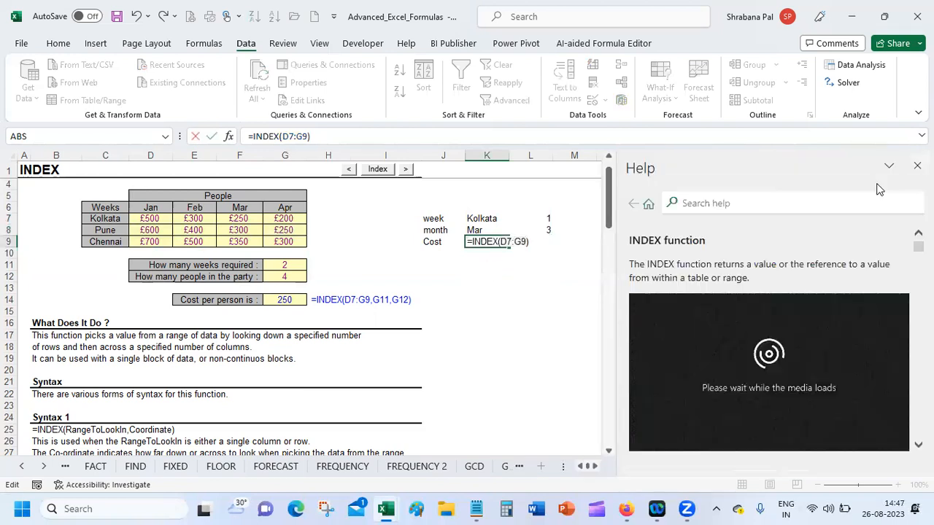
pyautogui.click(918, 166)
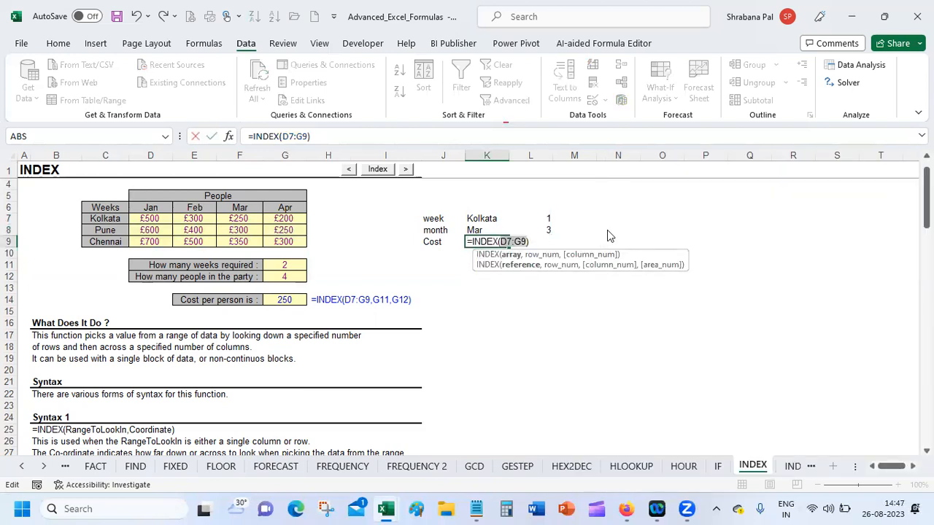
# Complete the Cost formula in K9 with the MATCH results as row and column arguments: =INDEX(D7:G9,L7,L8)
pyautogui.click(321, 136)
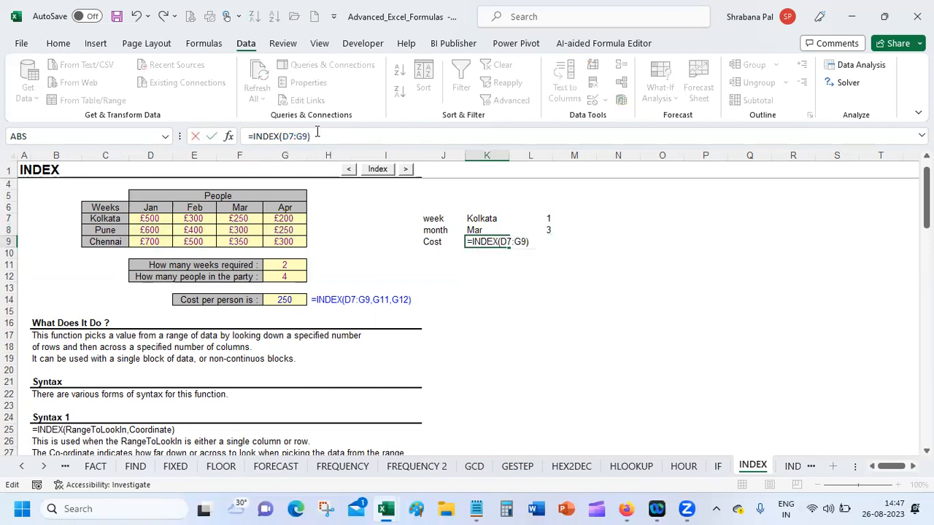
pyautogui.click(309, 136)
pyautogui.write(',')
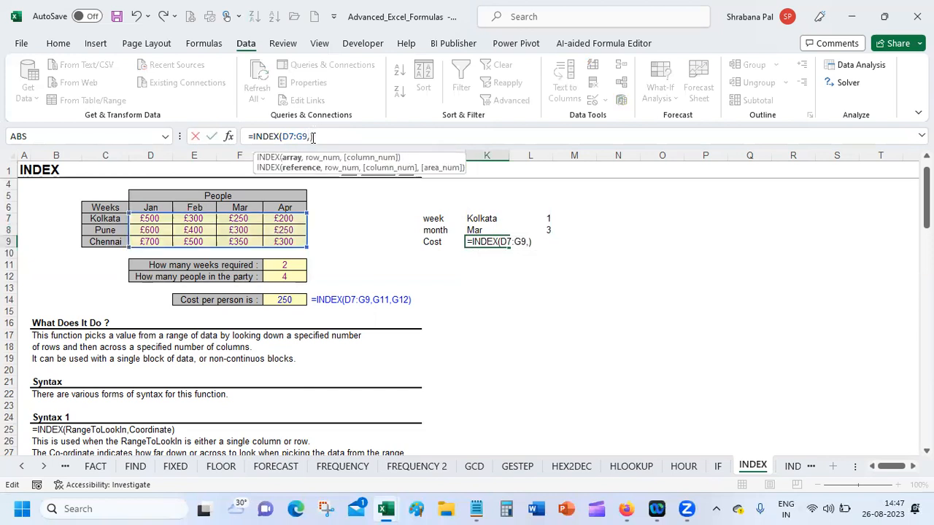
pyautogui.click(527, 218)
pyautogui.write(',')
pyautogui.click(544, 230)
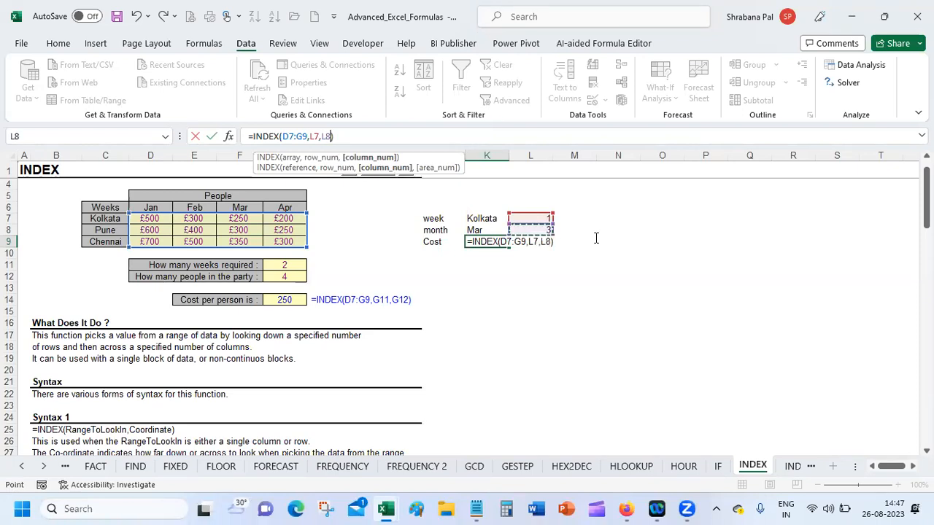
pyautogui.press('Return')
pyautogui.click(494, 241)
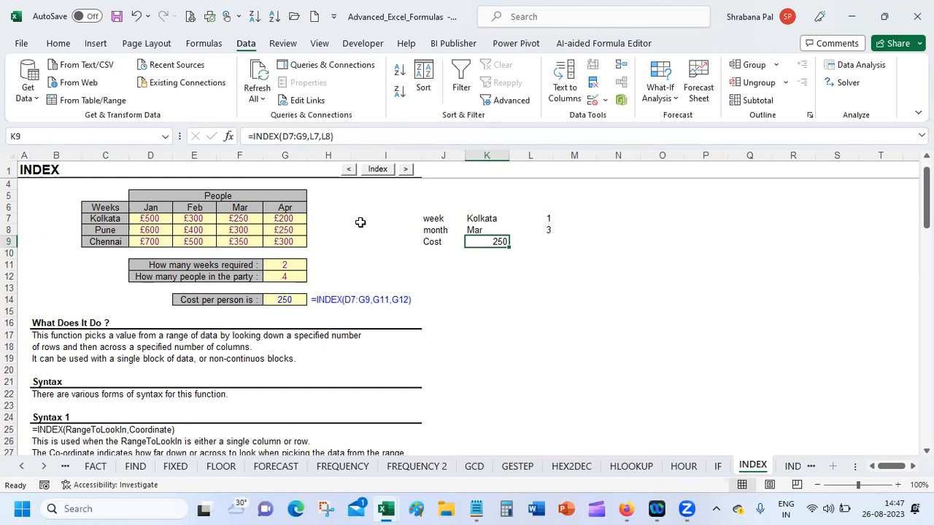
# Remove the L8 column argument from the Cost formula in K9 so it reads =INDEX(D7:G9,L7)
pyautogui.click(331, 136)
pyautogui.press('BackSpace')
pyautogui.press('BackSpace')
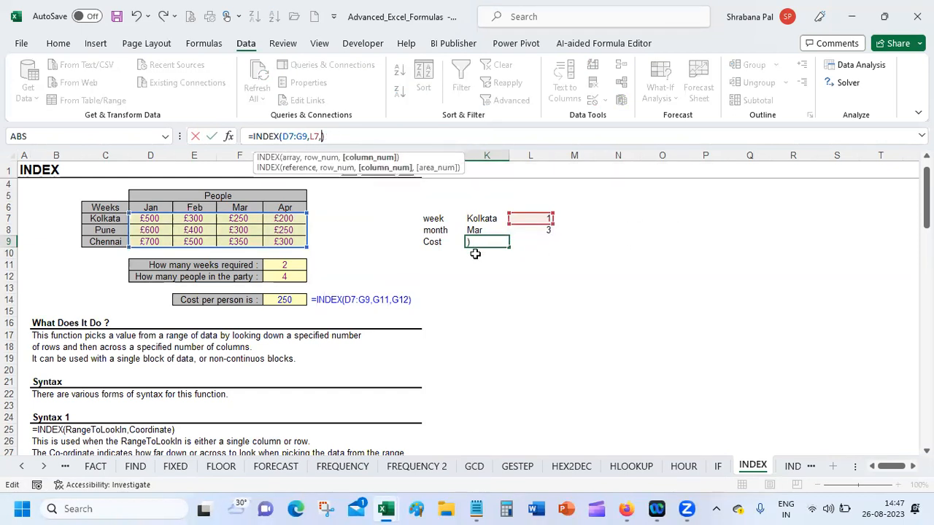
pyautogui.press('Return')
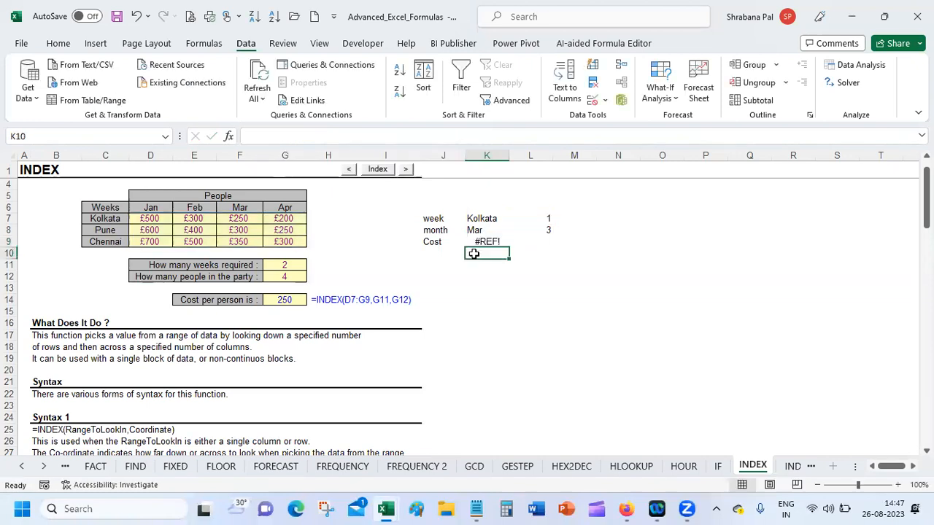
# Try to reduce the Cost formula in K9 to only the array argument, =INDEX(D7:G9), by deleting L7
pyautogui.click(492, 242)
pyautogui.click(321, 137)
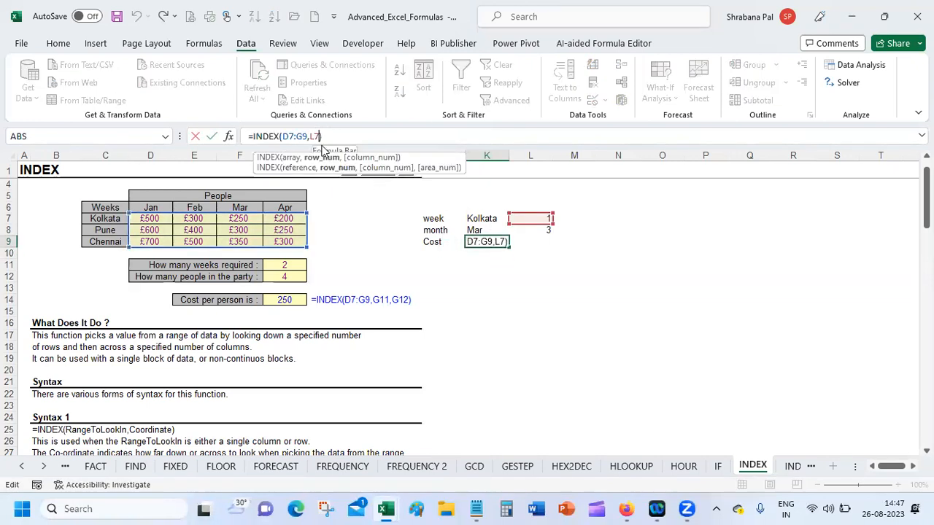
pyautogui.press('BackSpace')
pyautogui.press('BackSpace')
pyautogui.press('BackSpace')
pyautogui.press('Return')
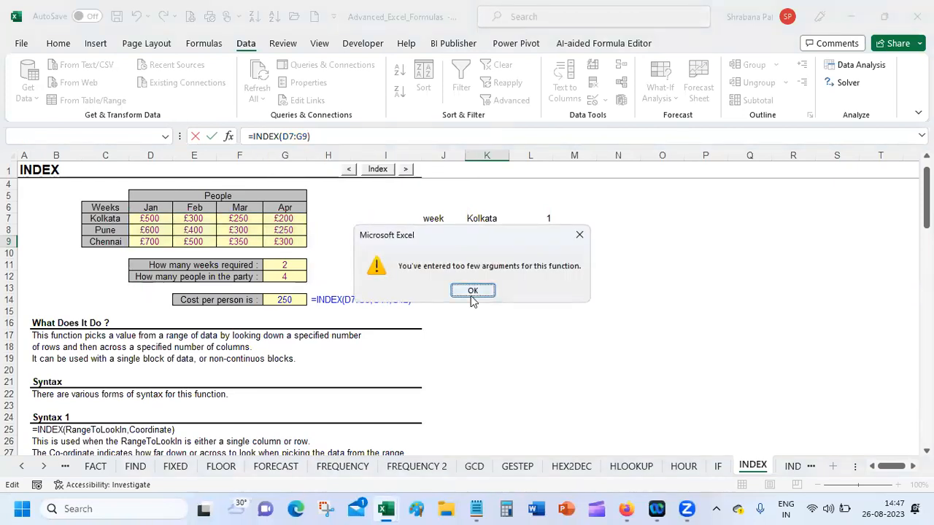
pyautogui.click(471, 291)
pyautogui.click(535, 243)
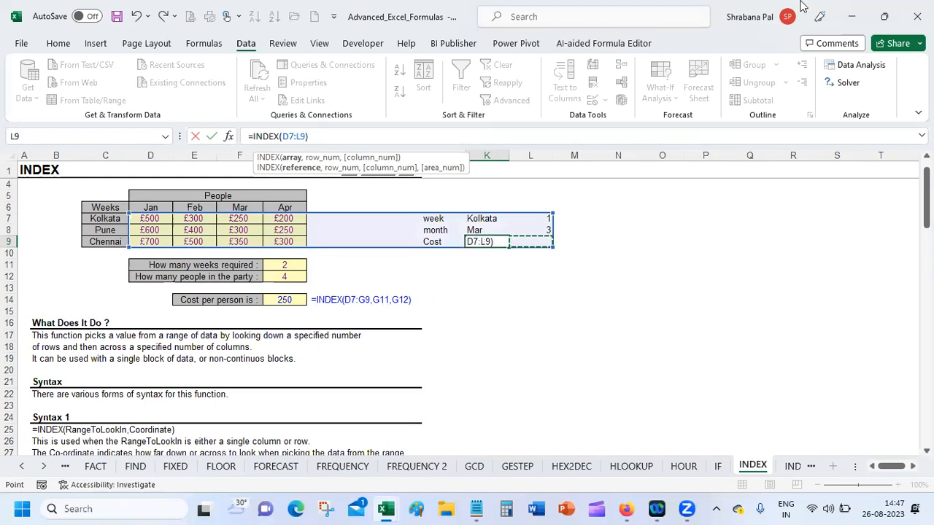
pyautogui.click(490, 229)
pyautogui.click(497, 221)
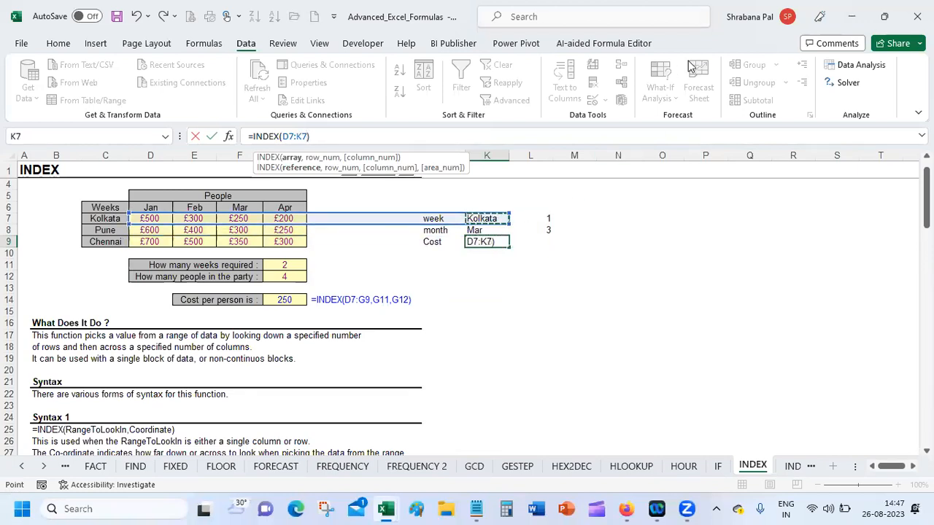
# Abandon the unfinished INDEX entry and clear the Cost cell K9
pyautogui.press('Escape')
pyautogui.click(513, 233)
pyautogui.click(559, 267)
pyautogui.click(484, 241)
pyautogui.press('Delete')
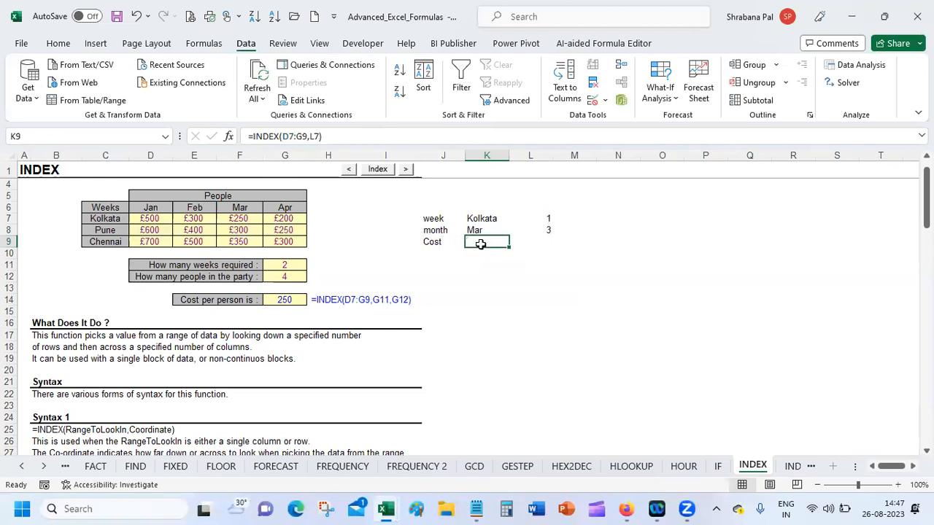
pyautogui.click(488, 253)
pyautogui.moveTo(494, 267); pyautogui.dragTo(491, 274)
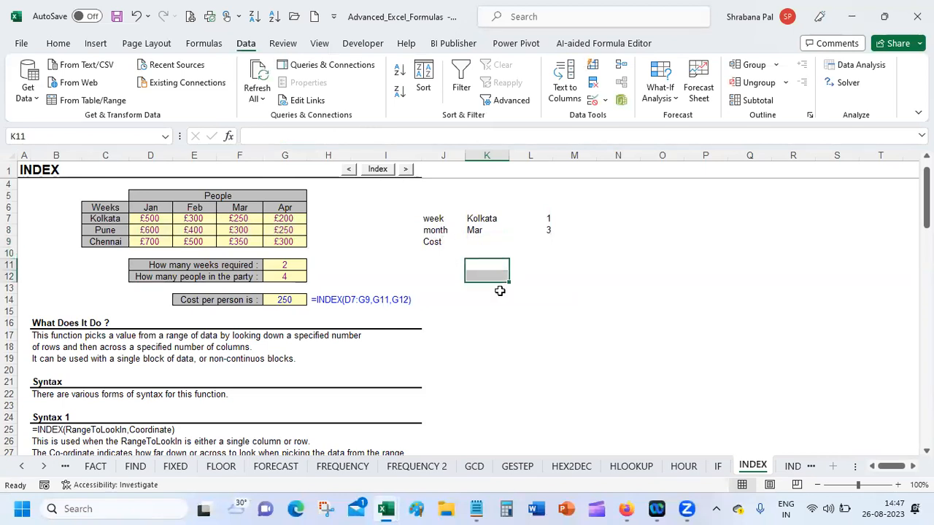
pyautogui.click(500, 289)
pyautogui.click(500, 244)
# Undo recent edits until the week labels are 1 to 3, K7 and K8 are empty, and K9 holds =INDEX(D7:G9,K7,K8)
pyautogui.hotkey('ctrl', 'z')
pyautogui.hotkey('ctrl', 'z')
pyautogui.hotkey('ctrl', 'z')
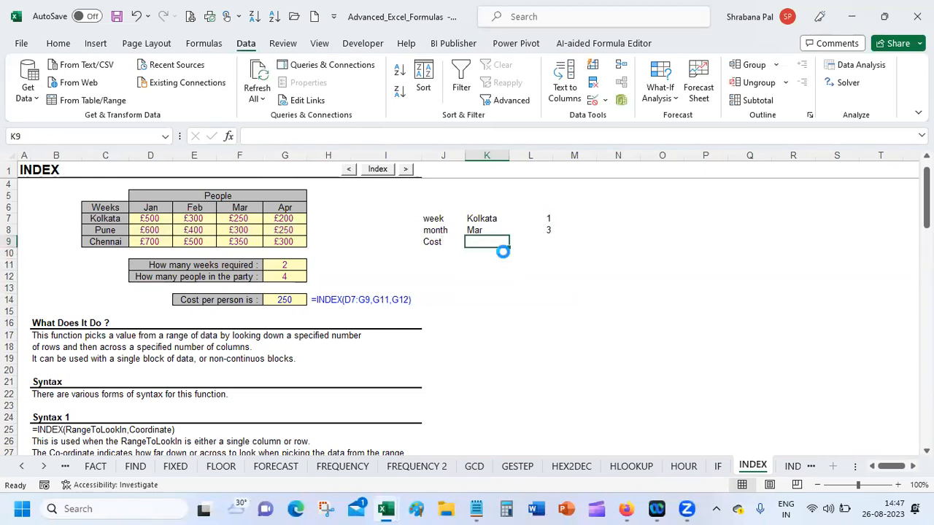
pyautogui.hotkey('ctrl', 'z')
pyautogui.hotkey('ctrl', 'z')
pyautogui.hotkey('ctrl', 'z')
pyautogui.hotkey('ctrl', 'z')
pyautogui.hotkey('ctrl', 'z')
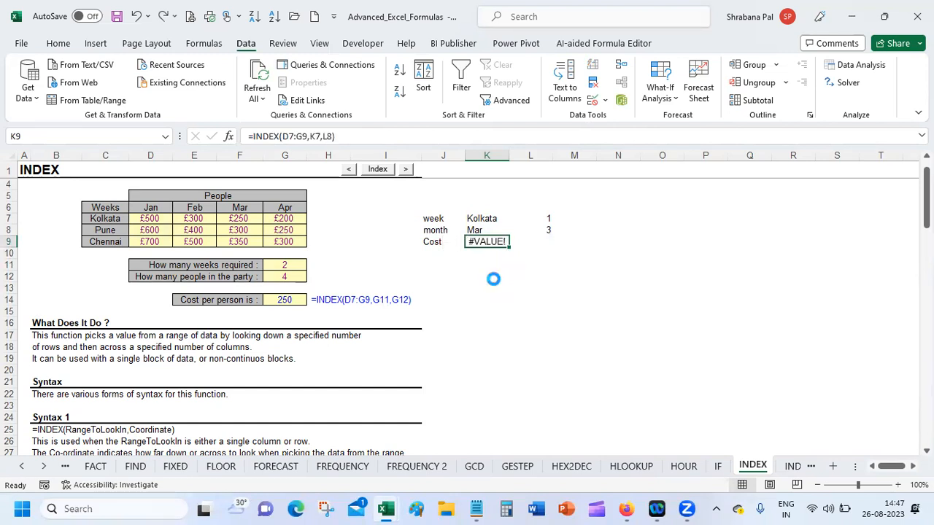
pyautogui.hotkey('ctrl', 'z')
pyautogui.hotkey('ctrl', 'z')
pyautogui.hotkey('ctrl', 'z')
pyautogui.hotkey('ctrl', 'z')
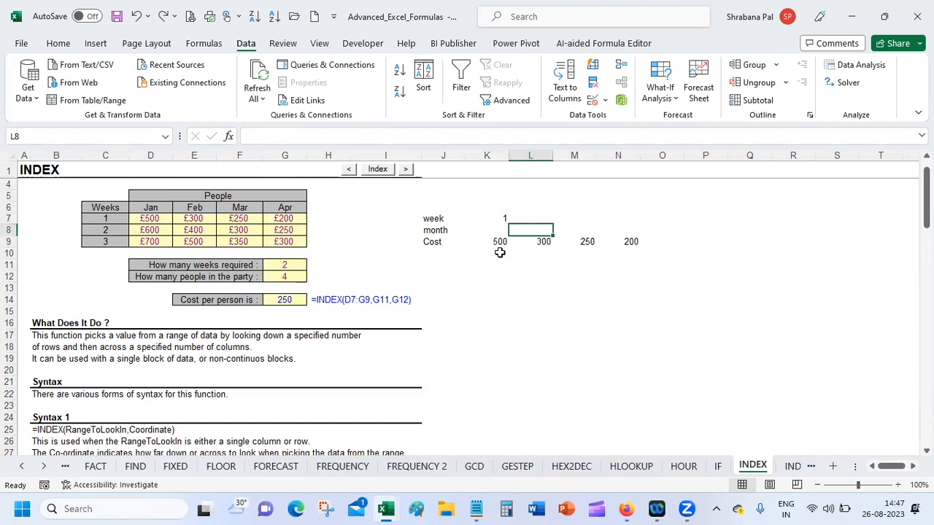
pyautogui.hotkey('ctrl', 'z')
# Replace the row argument in K9's formula with 2, giving =INDEX(D7:G9,2,K8)
pyautogui.click(475, 240)
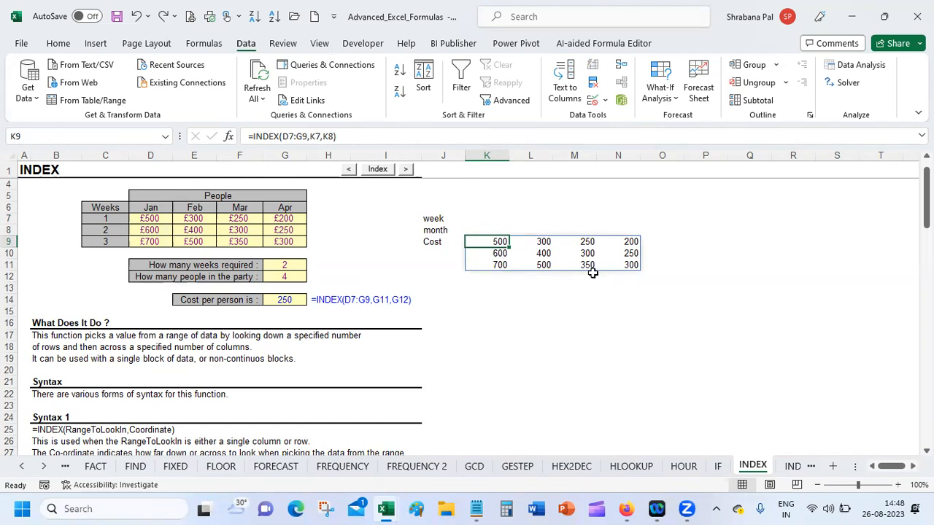
pyautogui.click(321, 137)
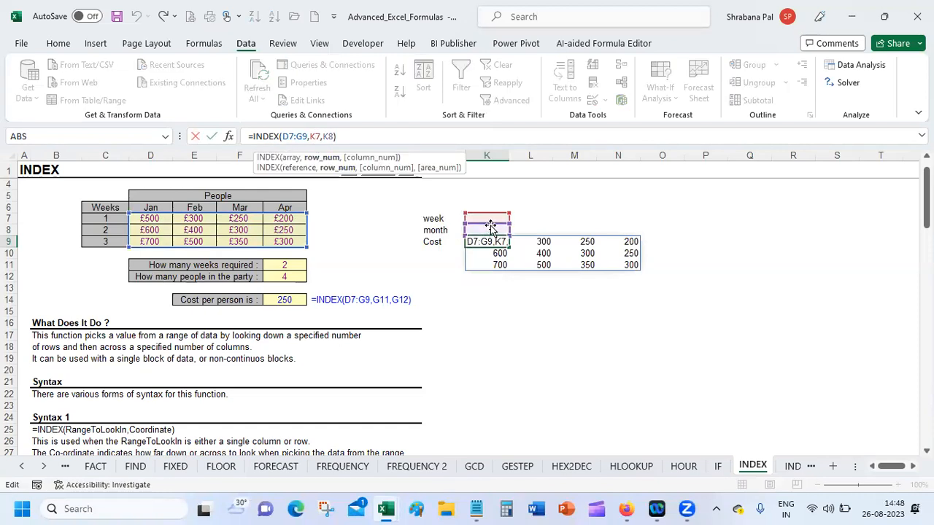
pyautogui.click(321, 149)
pyautogui.write('2')
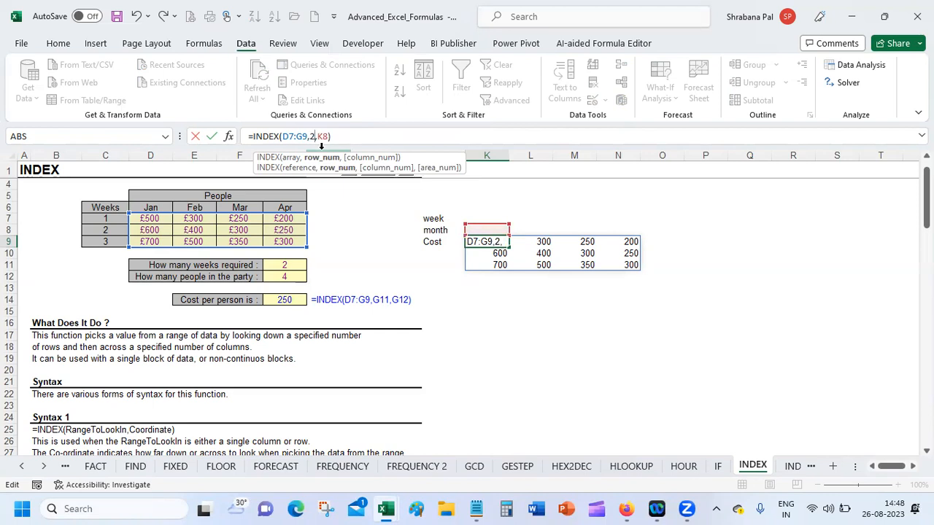
pyautogui.press('Return')
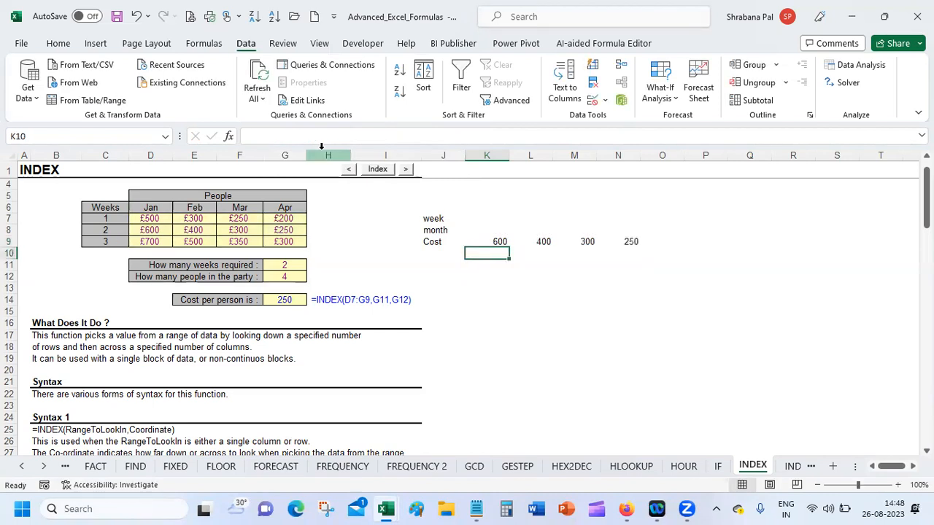
# Select the week 2 row for comparison and replace the column argument in K9's formula with 3, giving =INDEX(D7:G9,2,3)
pyautogui.moveTo(109, 228); pyautogui.dragTo(304, 230)
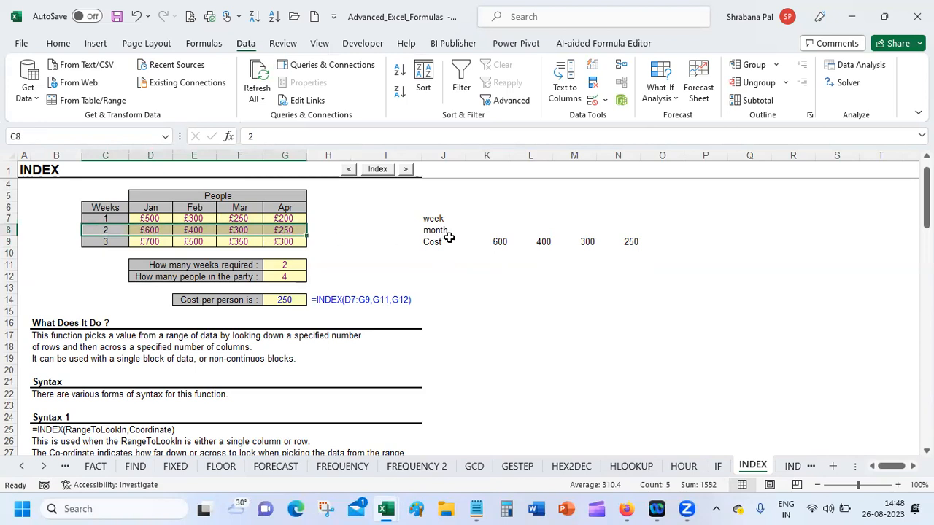
pyautogui.click(501, 241)
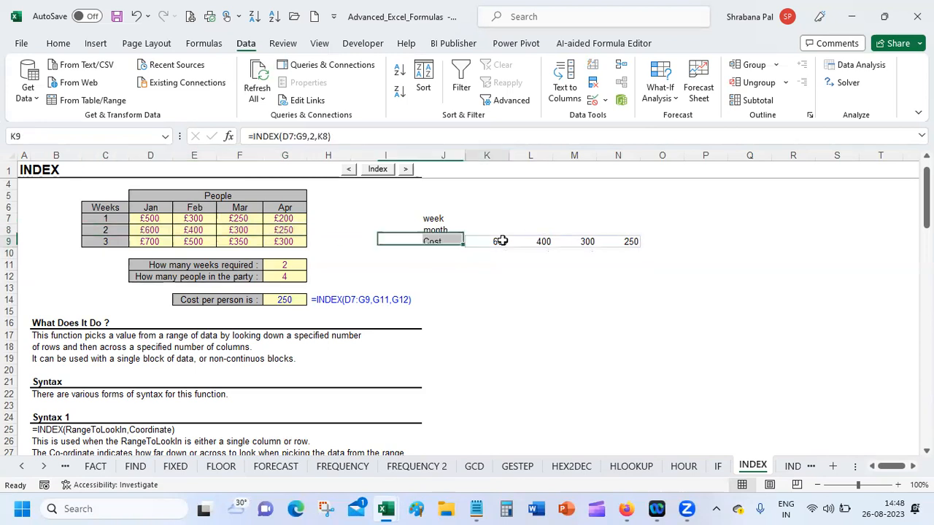
pyautogui.click(330, 136)
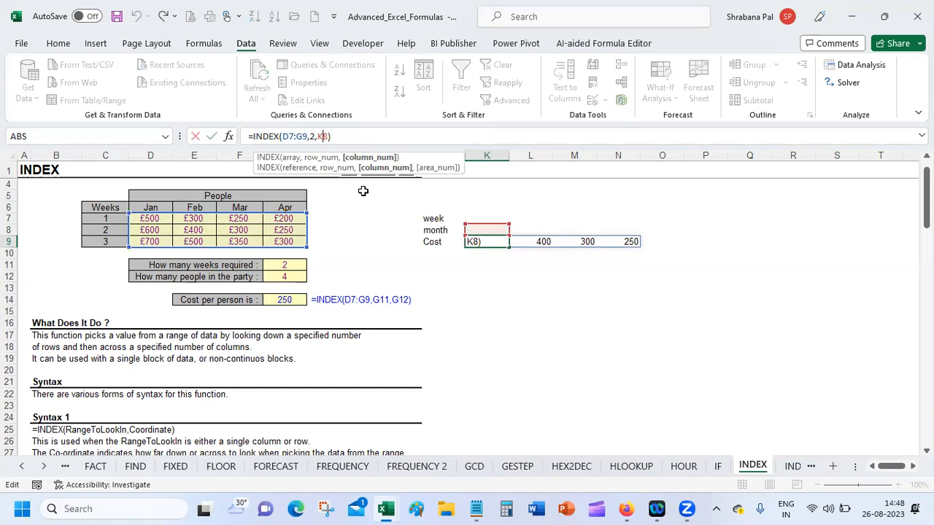
pyautogui.press('BackSpace')
pyautogui.press('BackSpace')
pyautogui.write('3')
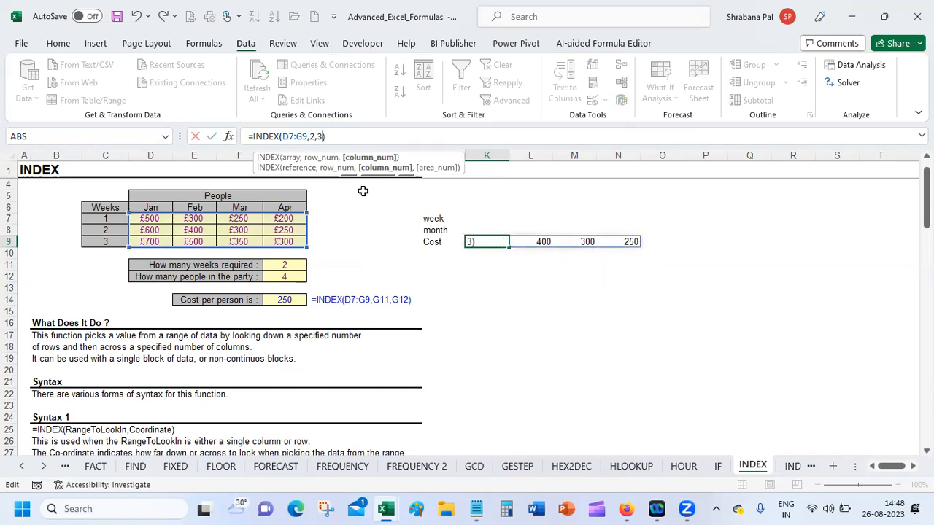
pyautogui.press('Return')
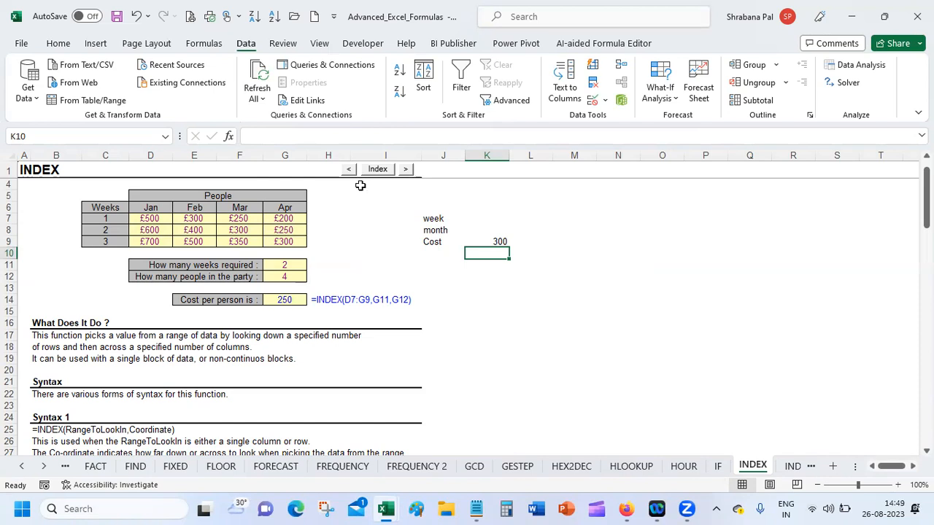
# Select the cost range D7:G9 for review and restore K9's formula to =INDEX(D7:G9,K7,K8)
pyautogui.click(151, 217)
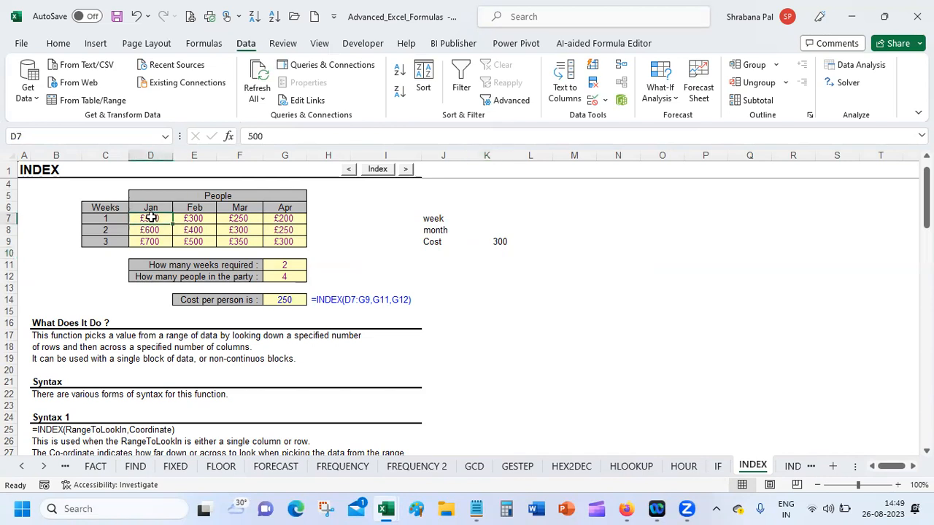
pyautogui.moveTo(150, 218); pyautogui.dragTo(280, 241)
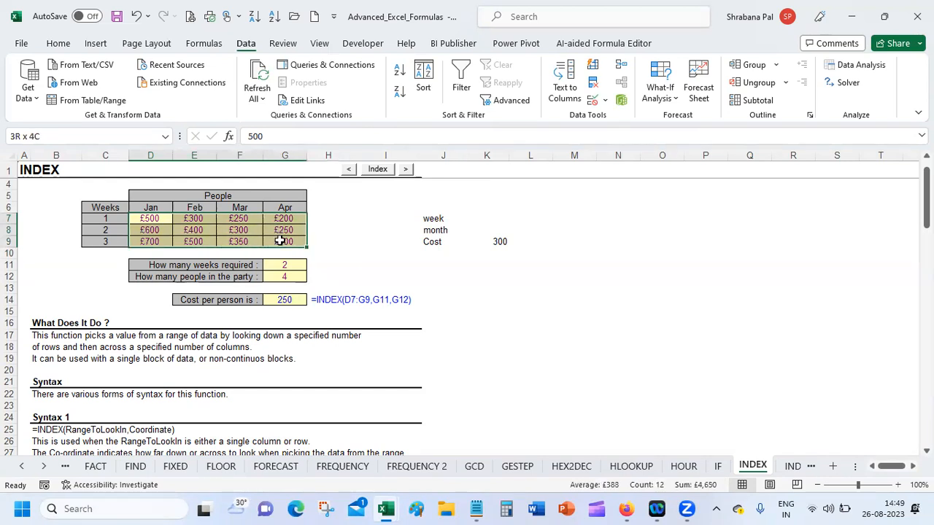
pyautogui.moveTo(150, 219); pyautogui.dragTo(290, 242)
pyautogui.click(488, 242)
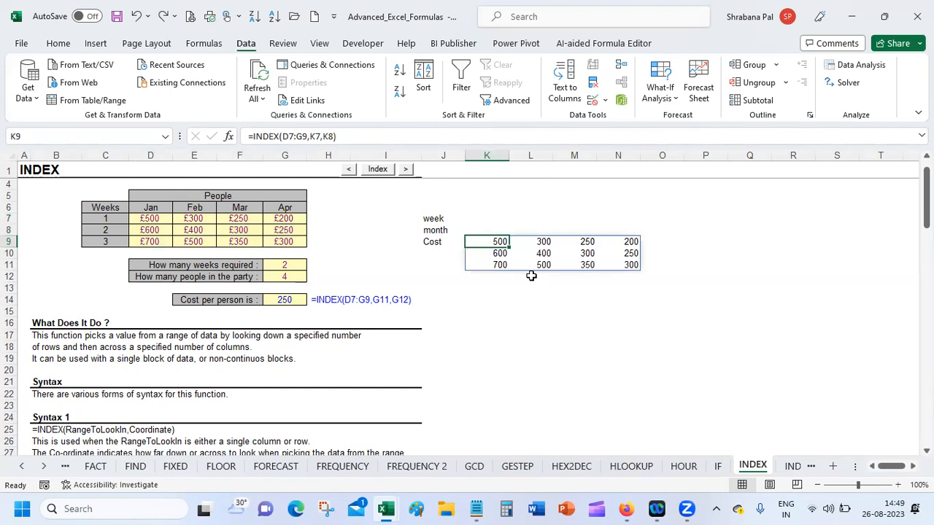
pyautogui.click(486, 300)
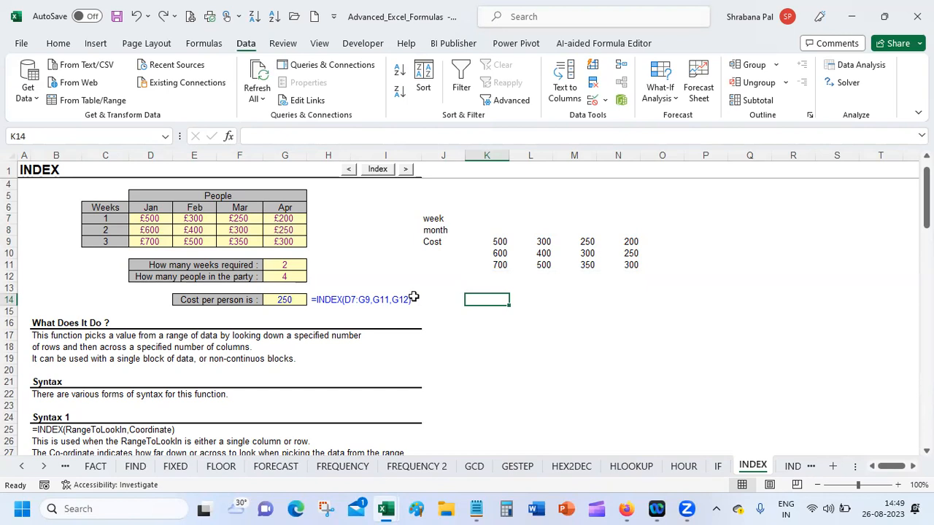
# Replace the row argument in K9's formula with 3, giving =INDEX(D7:G9,3,K8)
pyautogui.click(475, 240)
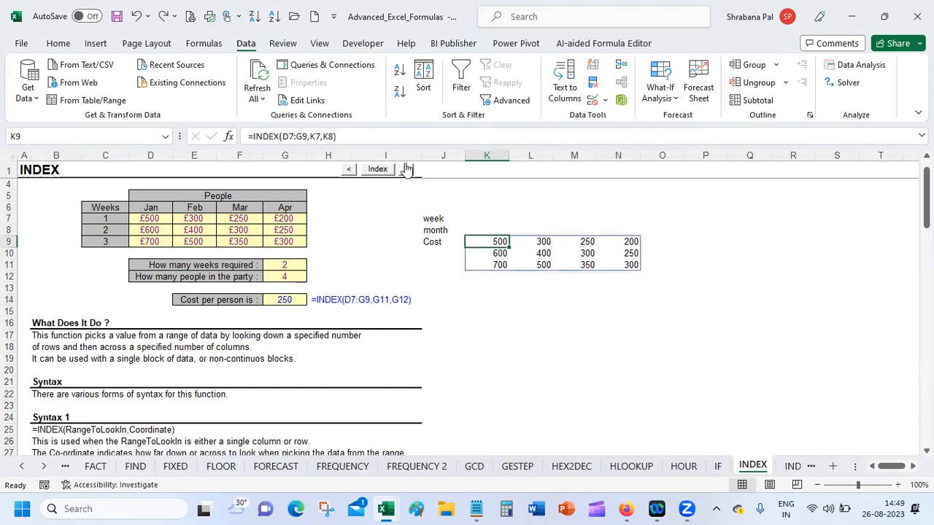
pyautogui.click(320, 138)
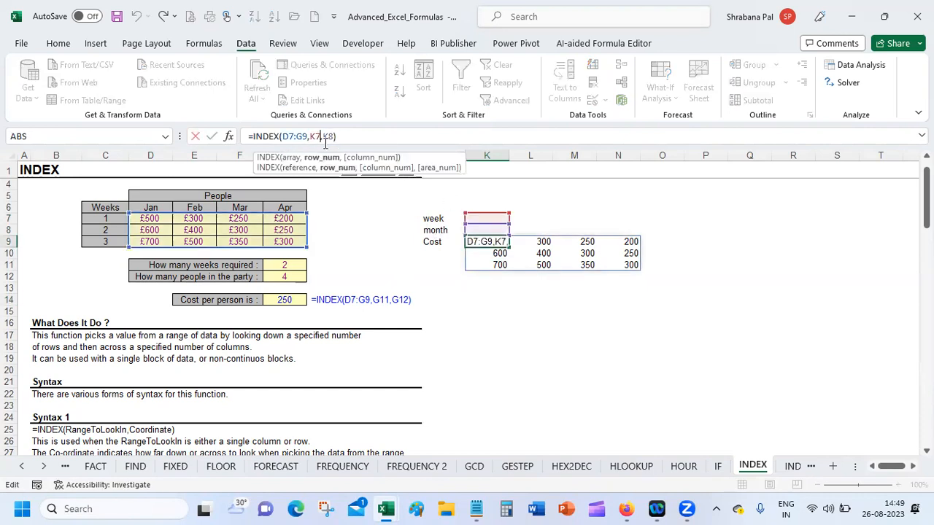
pyautogui.press('BackSpace')
pyautogui.press('BackSpace')
pyautogui.write('3')
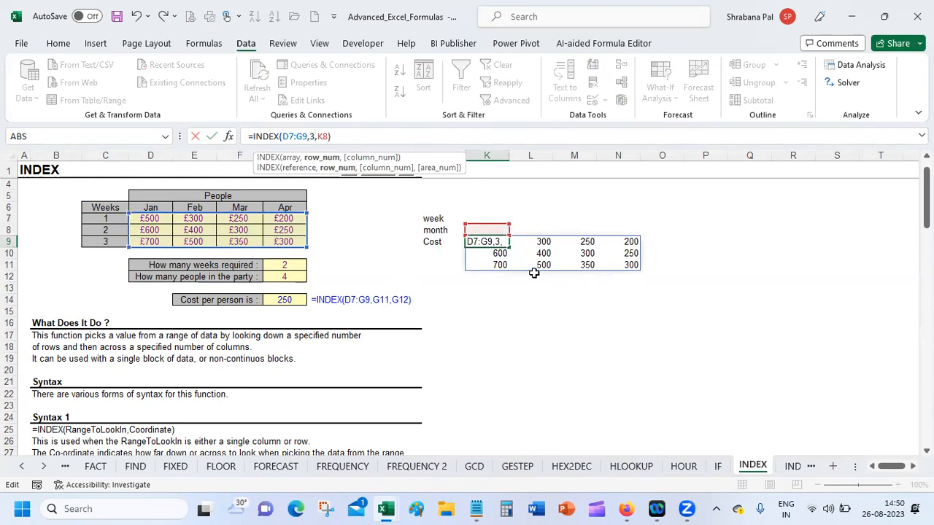
pyautogui.press('Return')
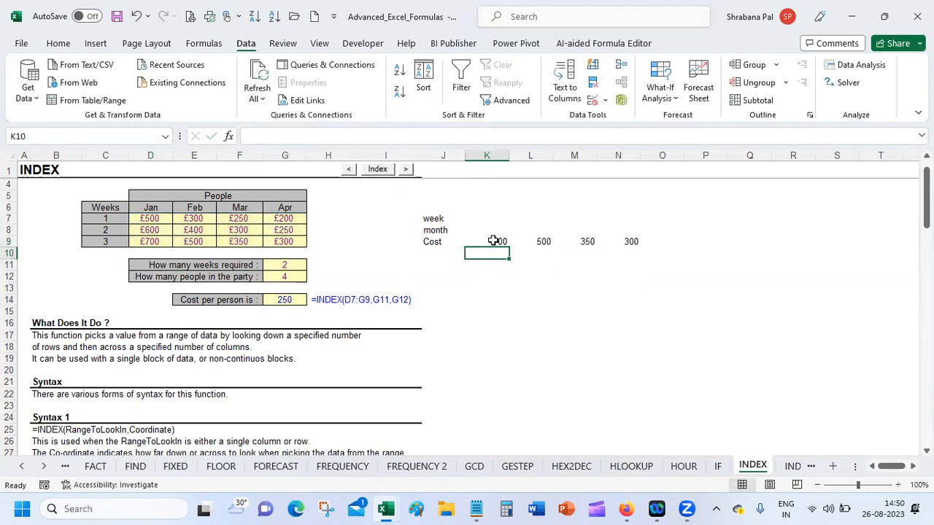
pyautogui.click(493, 240)
pyautogui.click(532, 244)
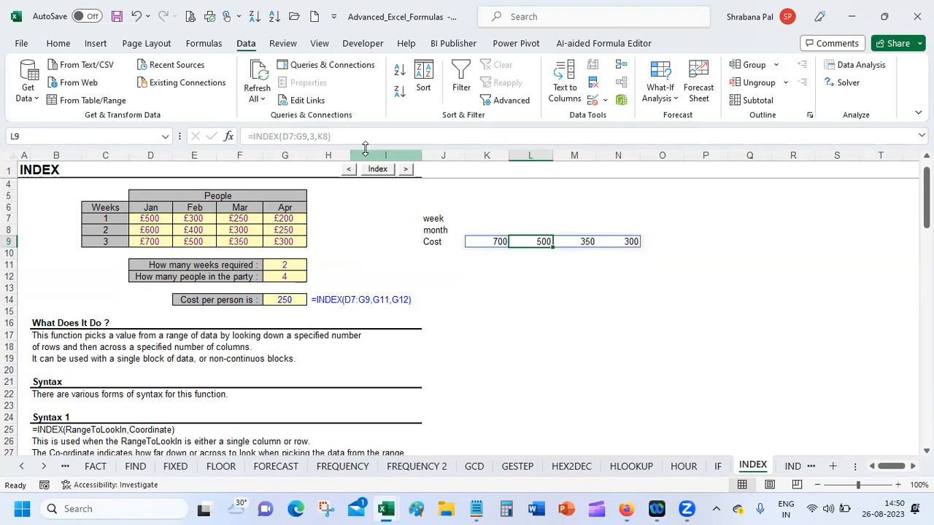
pyautogui.press('BackSpace')
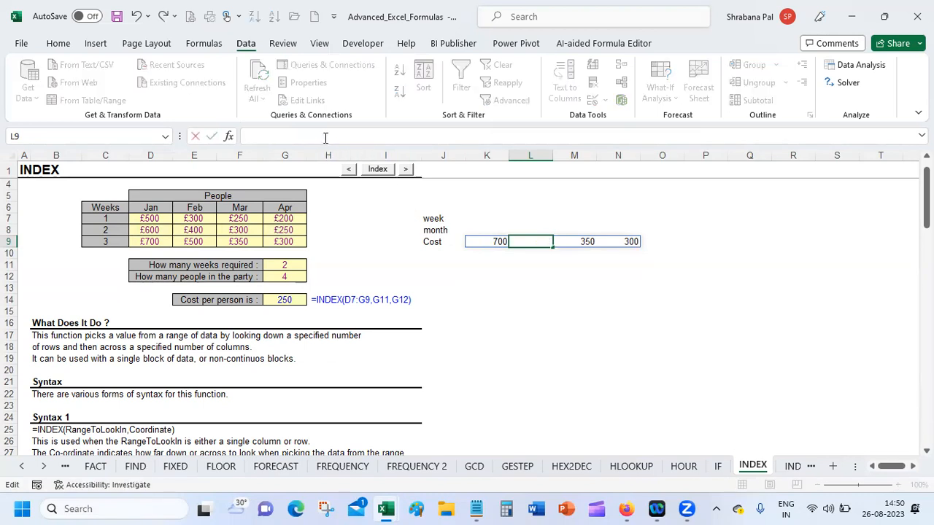
pyautogui.press('Escape')
pyautogui.click(496, 232)
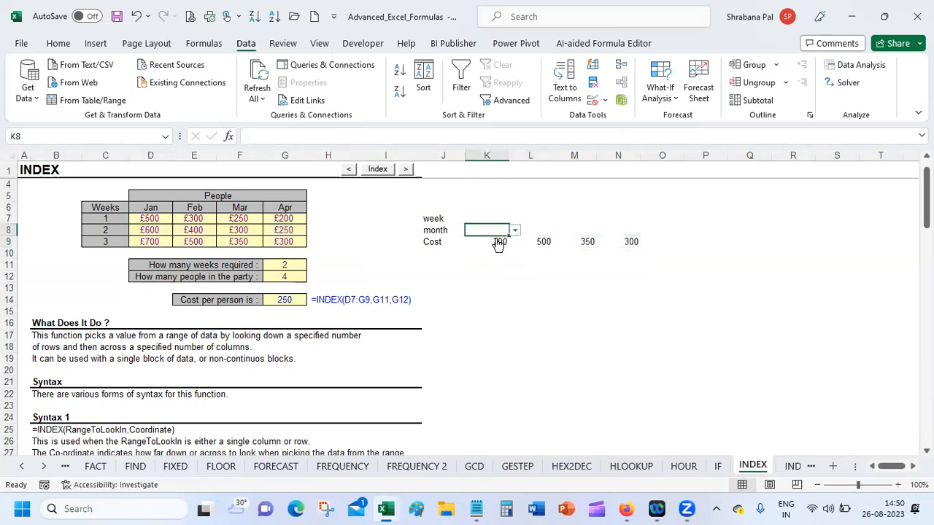
# Replace the column argument in K9's formula with 4, giving =INDEX(D7:G9,3,4)
pyautogui.click(495, 241)
pyautogui.click(335, 137)
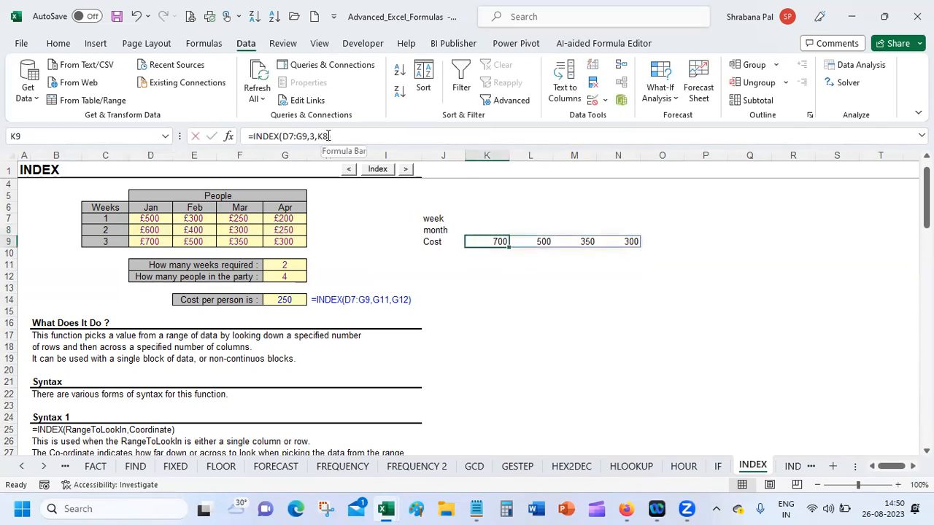
pyautogui.press('Left')
pyautogui.press('BackSpace')
pyautogui.press('BackSpace')
pyautogui.write('4')
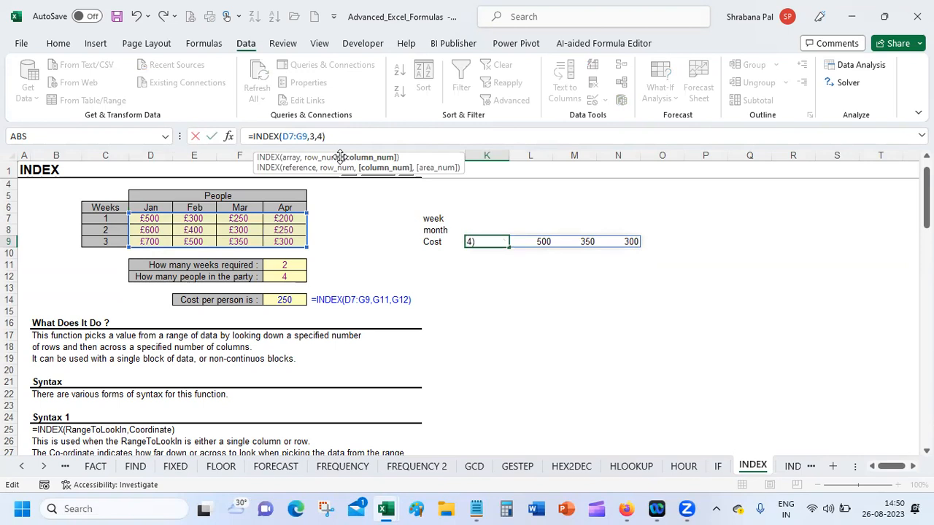
pyautogui.press('Return')
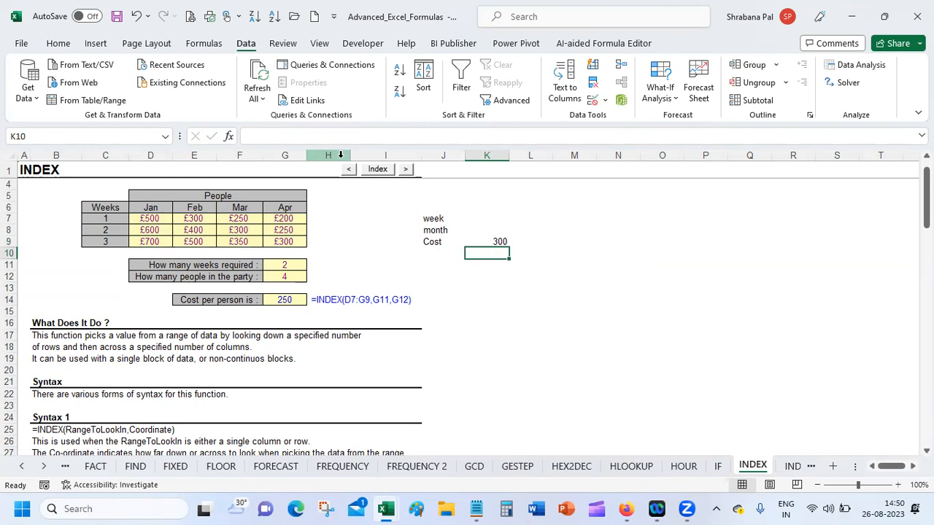
# Examine the array, row and column arguments of the INDEX formula in K9
pyautogui.click(494, 242)
pyautogui.press('F2')
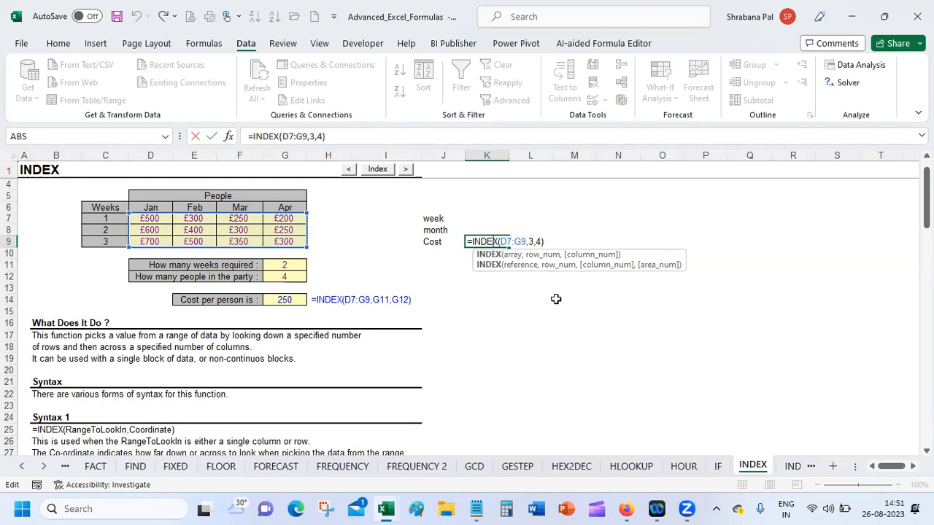
pyautogui.press('Return')
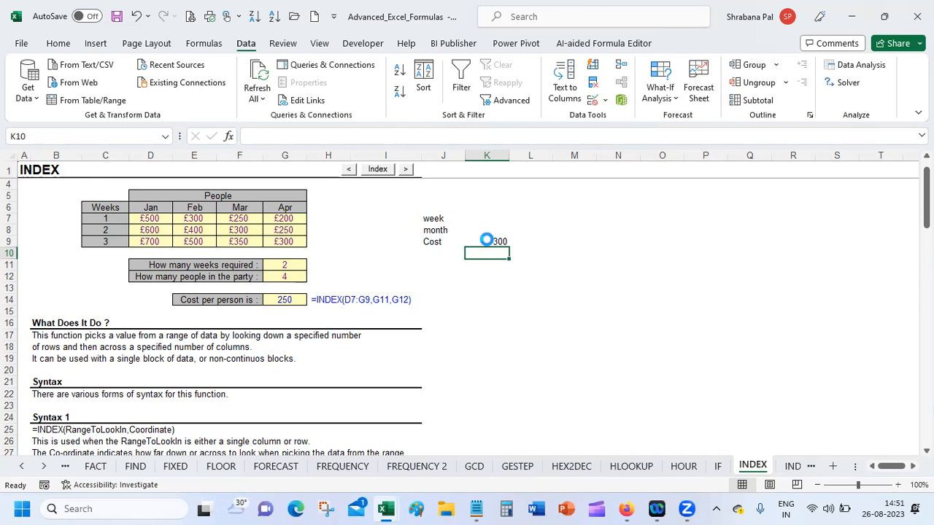
pyautogui.click(486, 241)
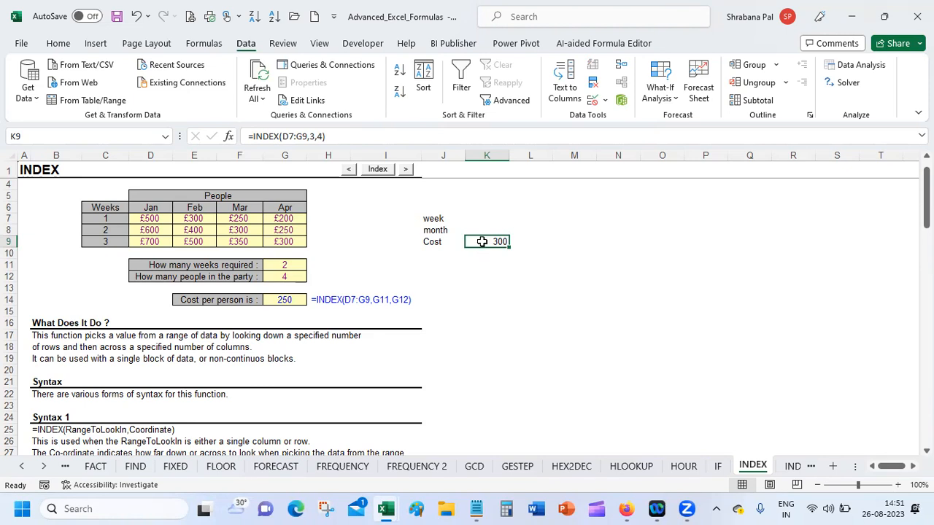
# Choose week 1 in K7 and month Feb in K8 from their validation lists
pyautogui.click(486, 218)
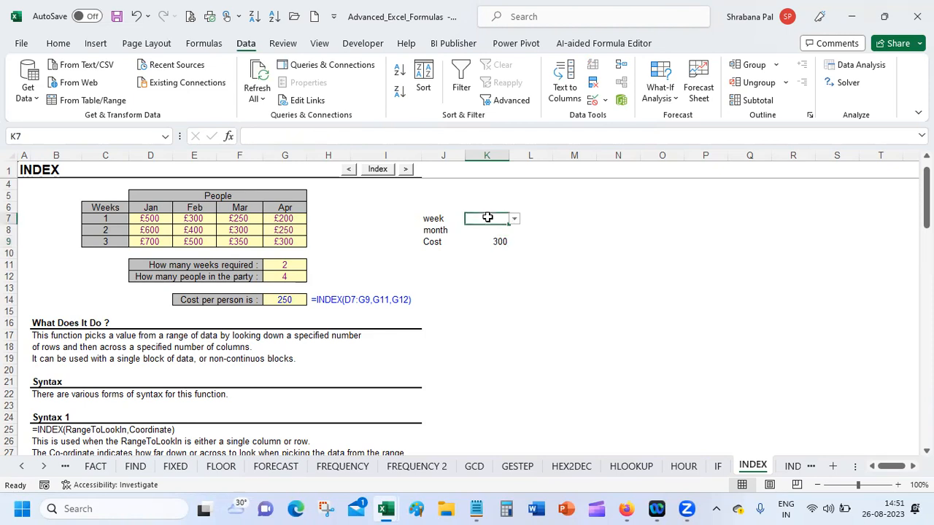
pyautogui.click(514, 220)
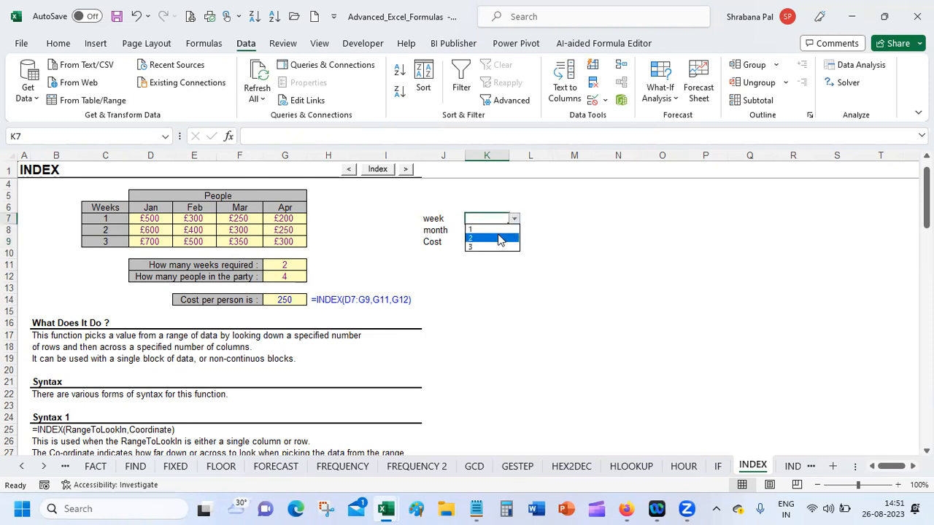
pyautogui.click(497, 230)
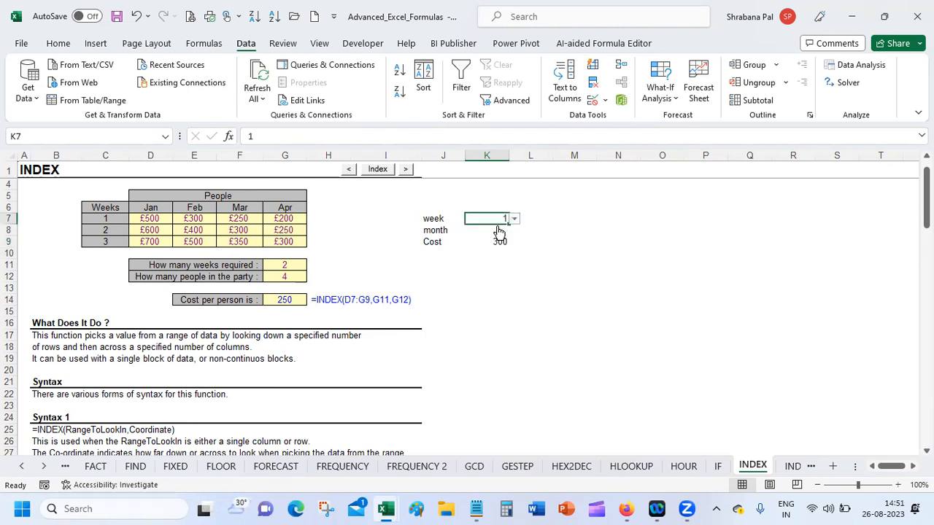
pyautogui.click(493, 232)
pyautogui.click(517, 232)
pyautogui.click(508, 249)
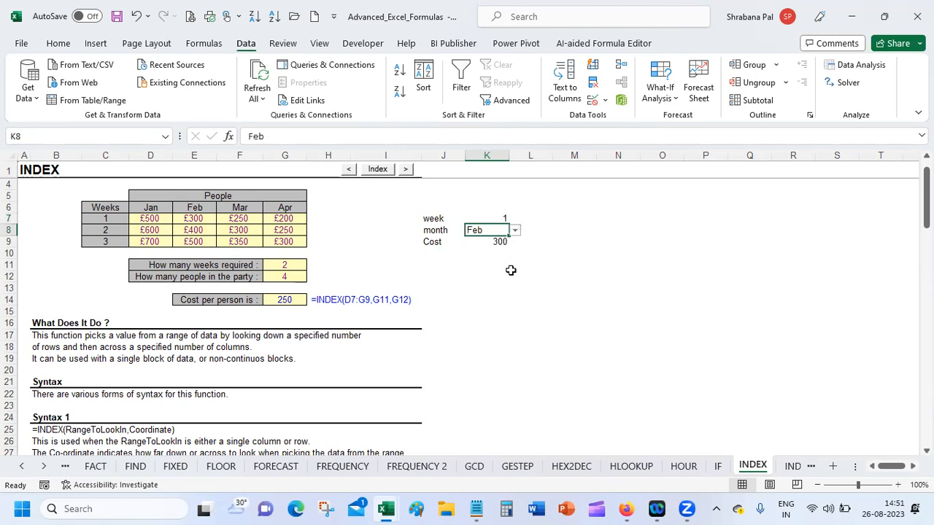
# Replace the row and column arguments in K9's formula with the week and month cells, giving =INDEX(D7:G9,K7,K8)
pyautogui.hotkey('alt', 'Down')
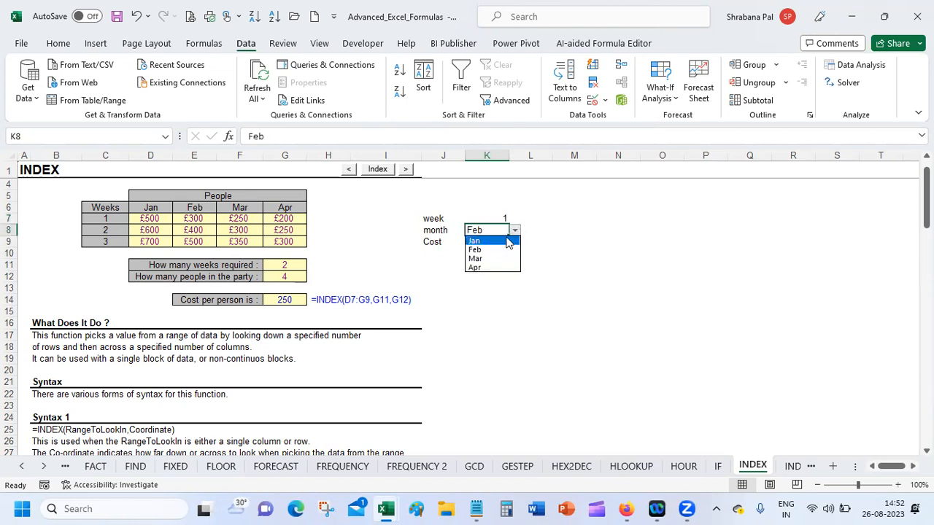
pyautogui.press('Escape')
pyautogui.click(497, 243)
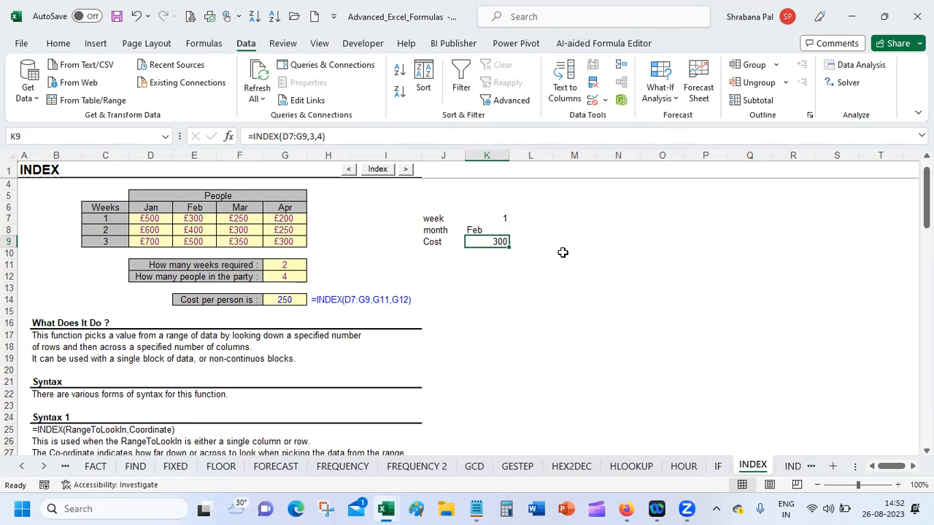
pyautogui.click(312, 137)
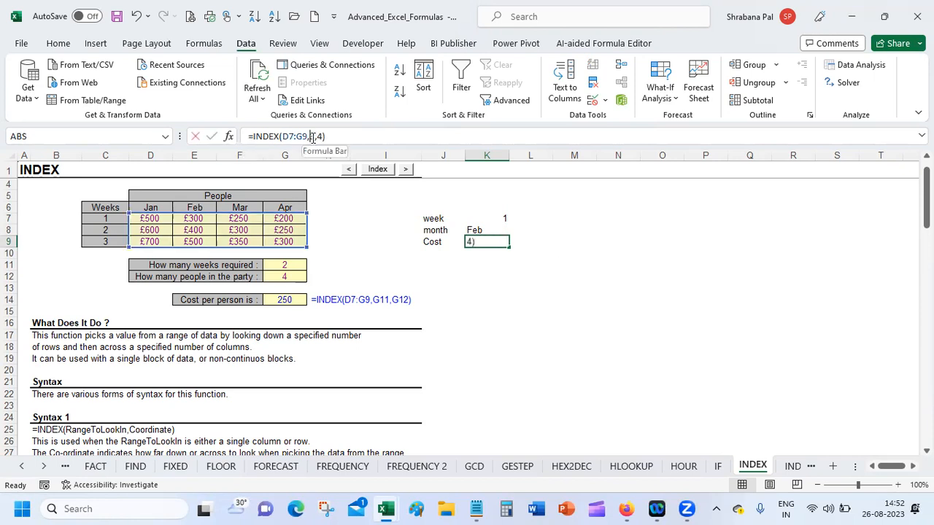
pyautogui.press('BackSpace')
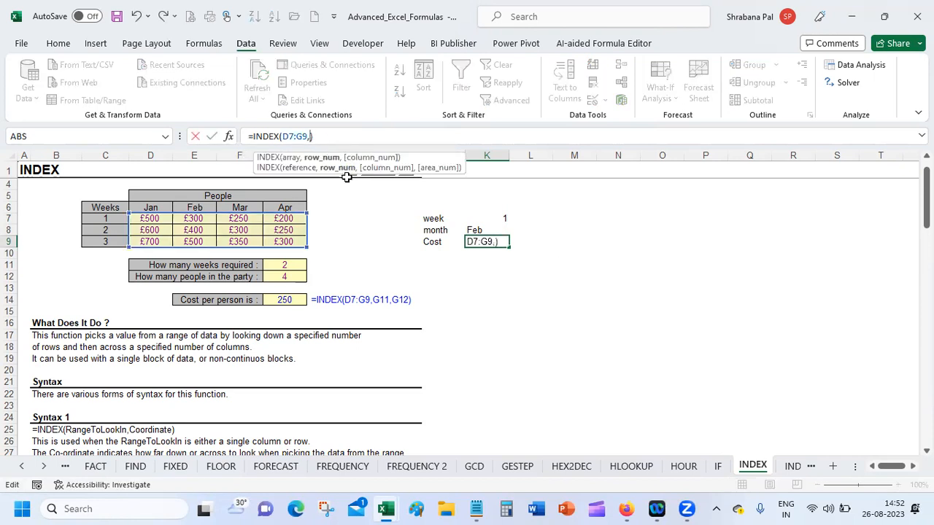
pyautogui.click(488, 217)
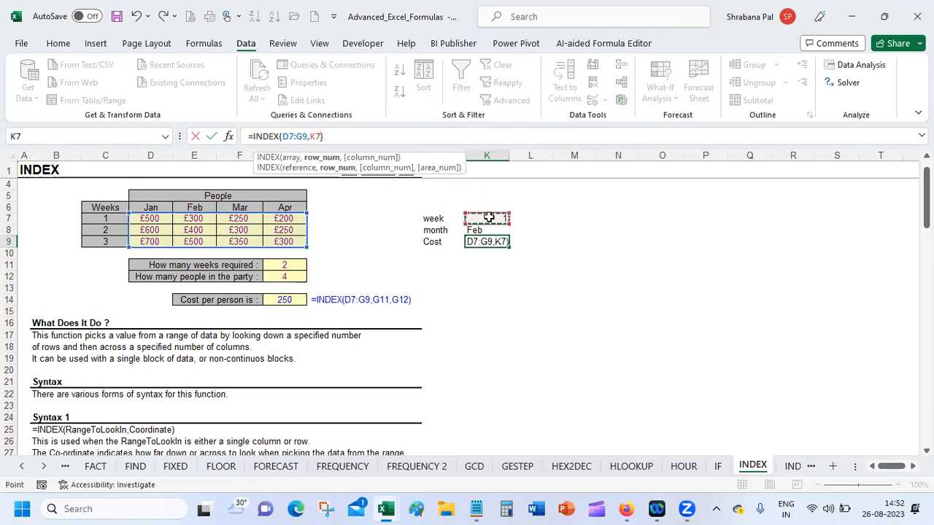
pyautogui.write(',')
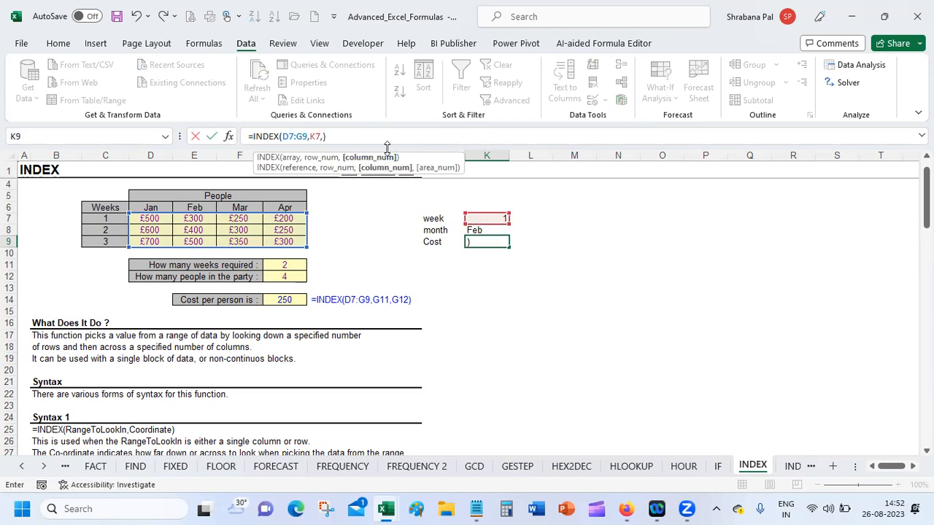
pyautogui.click(485, 230)
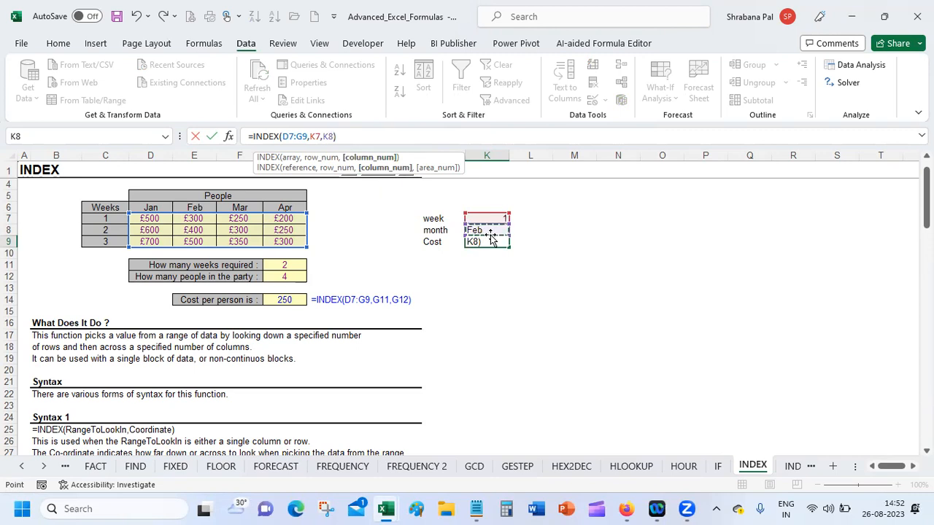
pyautogui.press('Return')
pyautogui.click(496, 243)
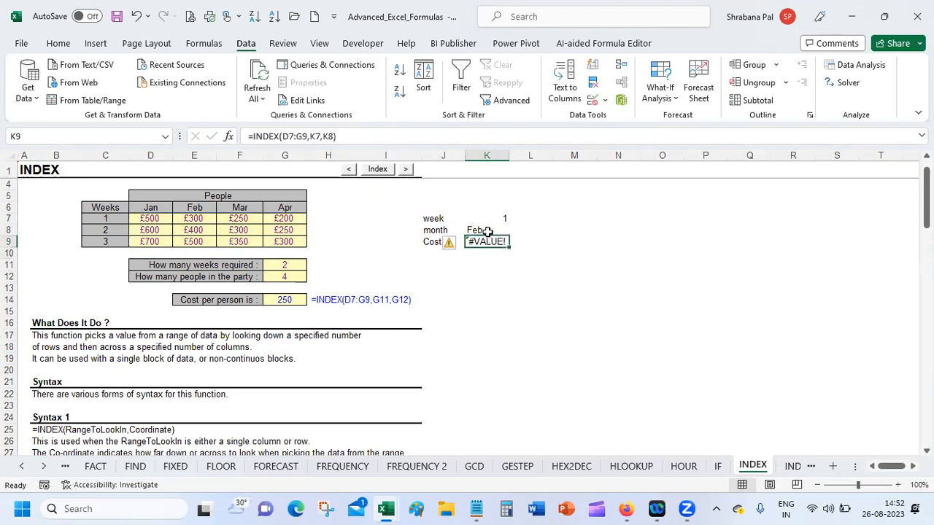
# Enter =MATCH(K8,D6:G6,0) in L8 to find the chosen month's position among the table's month headers with an exact match
pyautogui.click(488, 230)
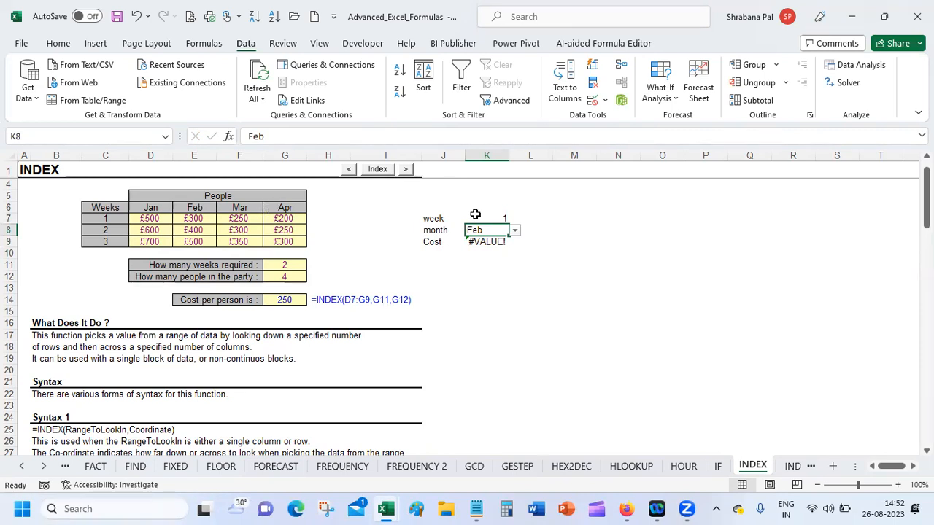
pyautogui.click(540, 232)
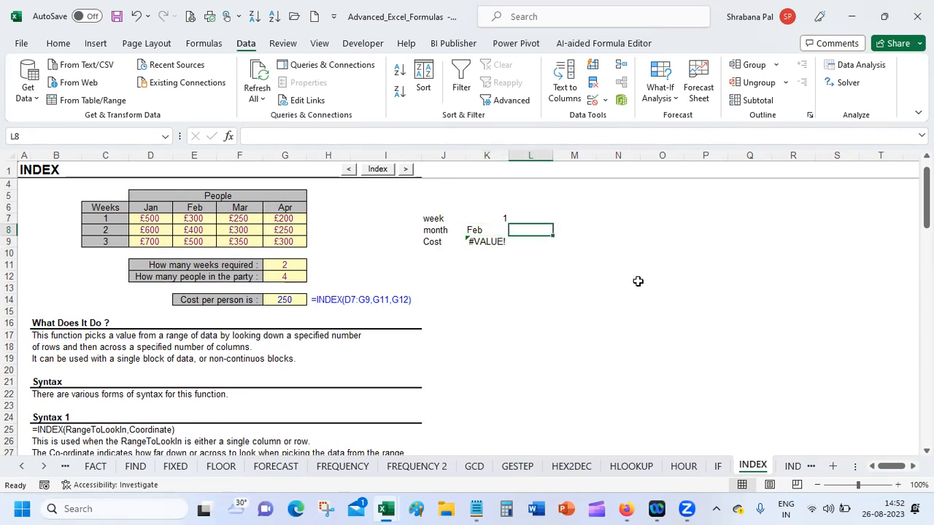
pyautogui.write('=match')
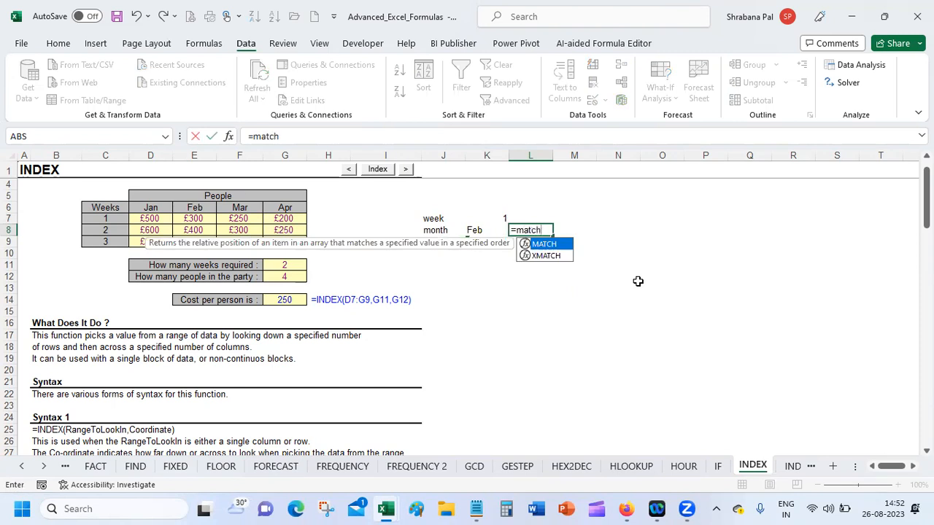
pyautogui.press('Tab')
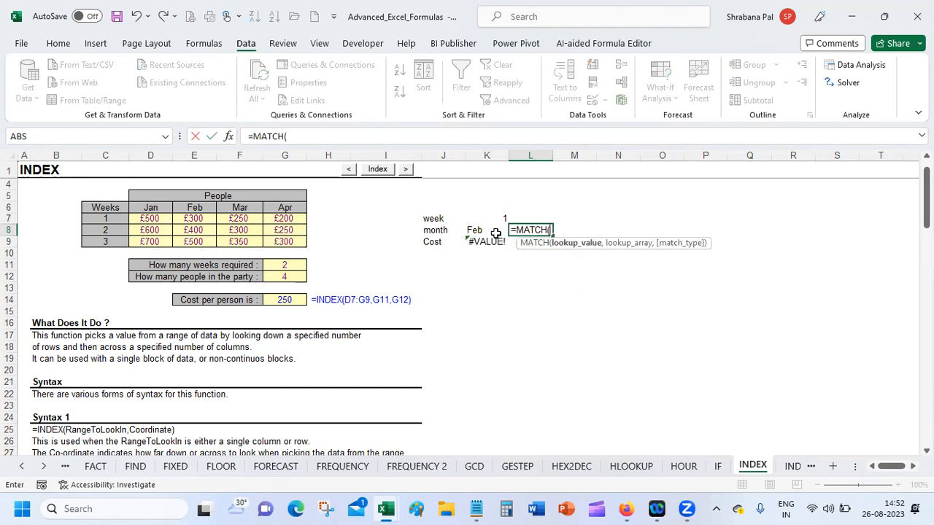
pyautogui.click(492, 233)
pyautogui.write(',')
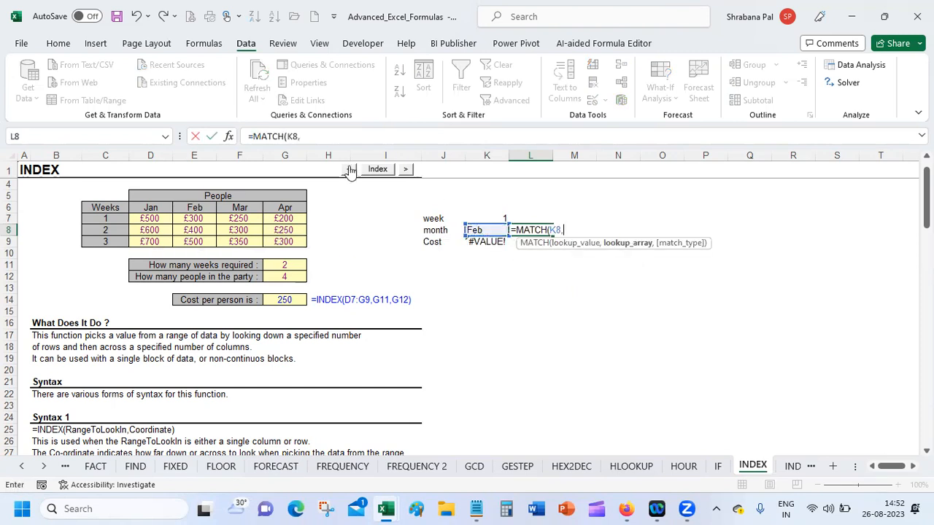
pyautogui.moveTo(155, 210); pyautogui.dragTo(271, 211)
pyautogui.write(',')
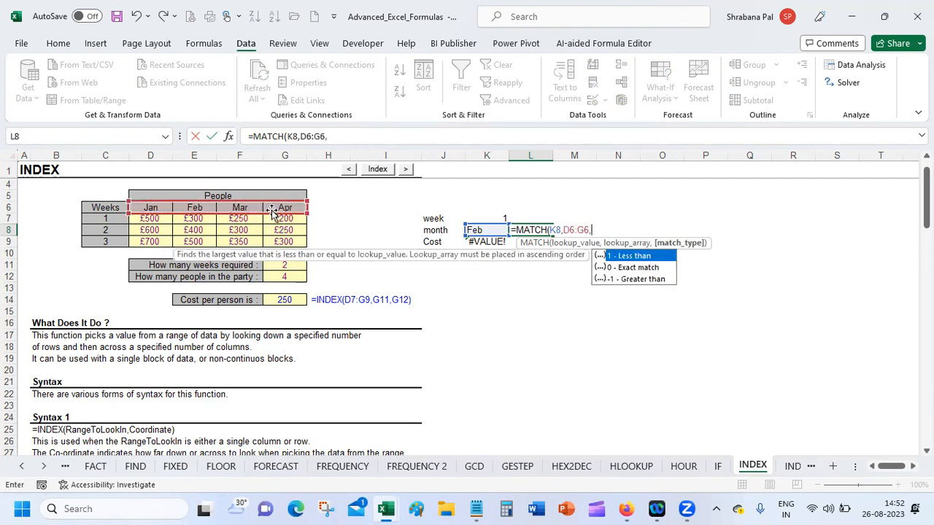
pyautogui.doubleClick(655, 266)
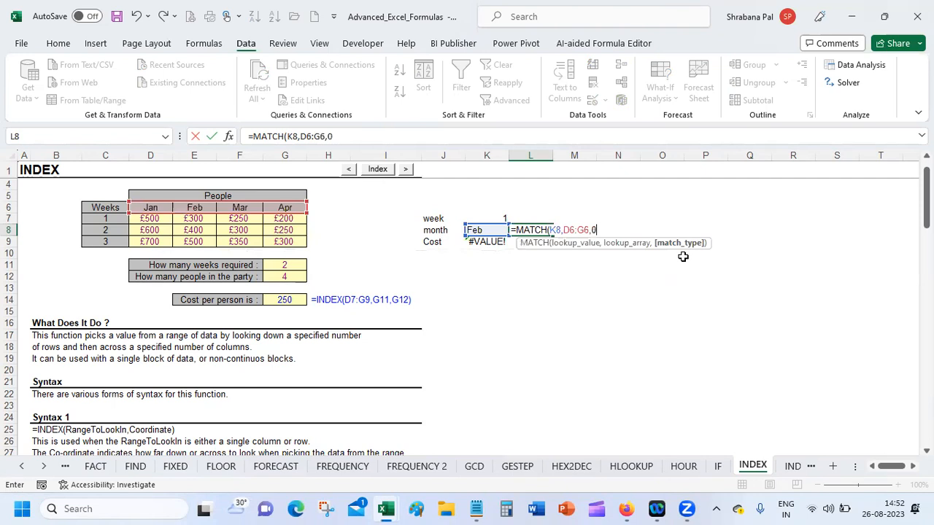
pyautogui.write(')')
pyautogui.press('Return')
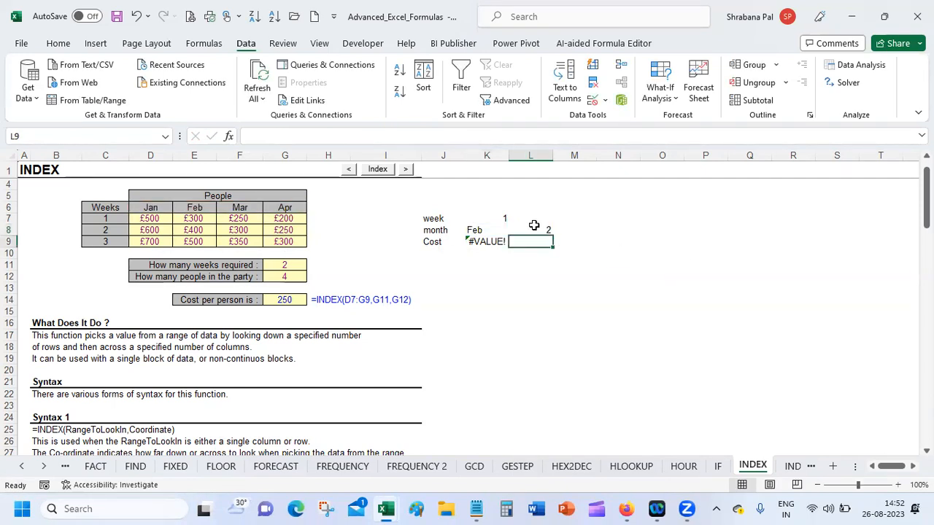
# Change the column argument in K9's formula to the MATCH result cell, giving =INDEX(D7:G9,K7,L8)
pyautogui.click(533, 229)
pyautogui.click(477, 238)
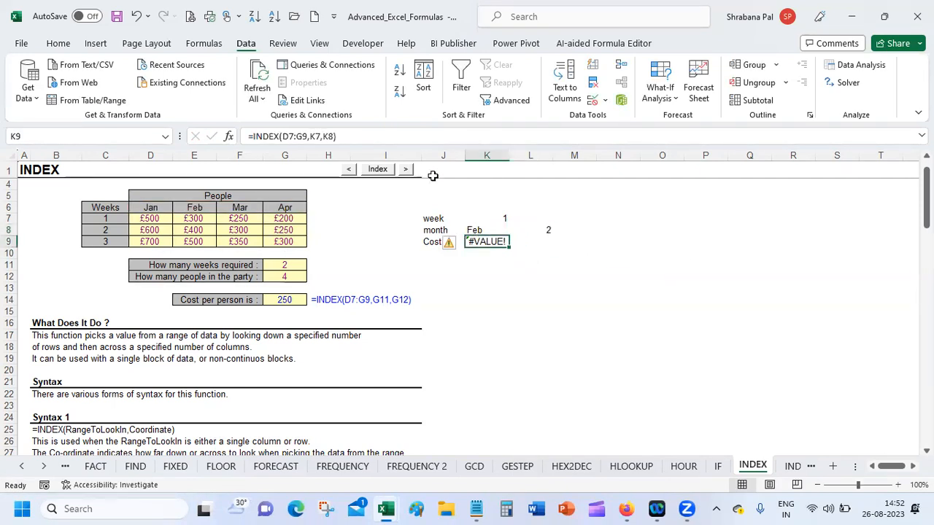
pyautogui.click(326, 136)
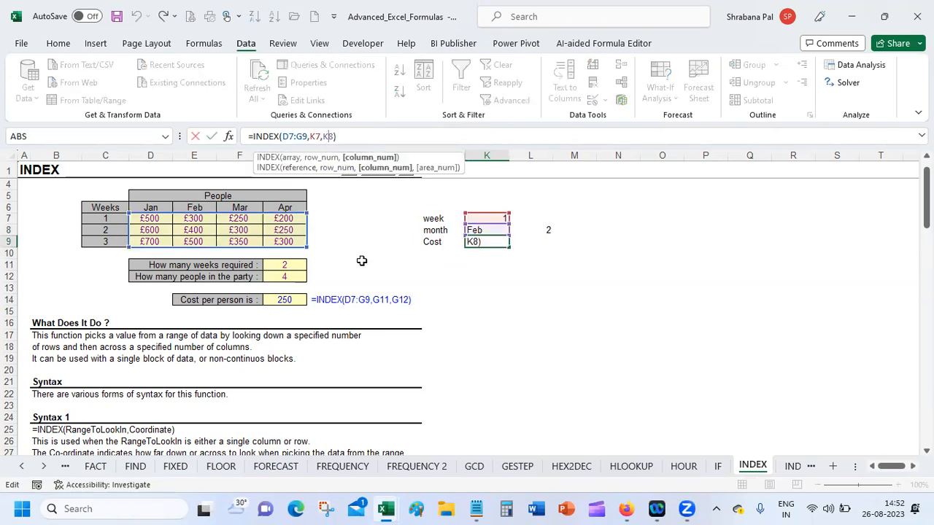
pyautogui.press('BackSpace')
pyautogui.write('L')
pyautogui.press('Return')
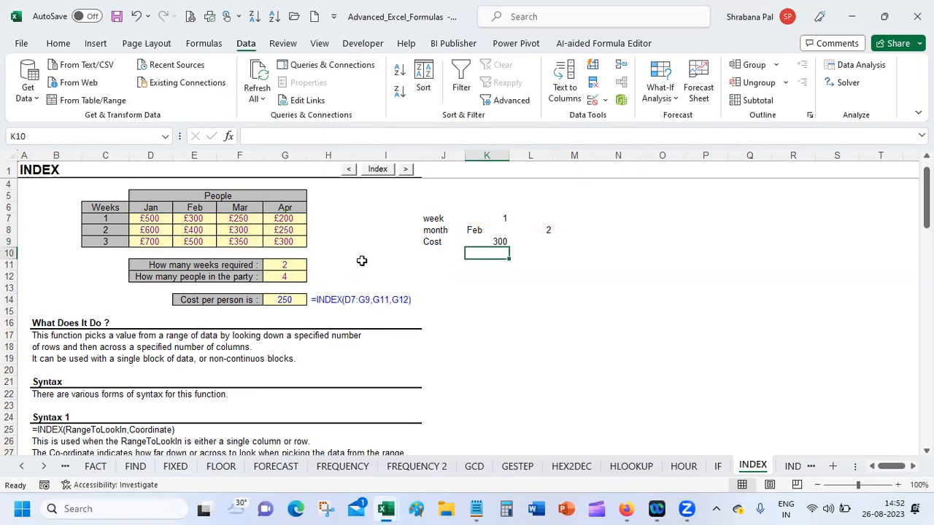
pyautogui.click(488, 240)
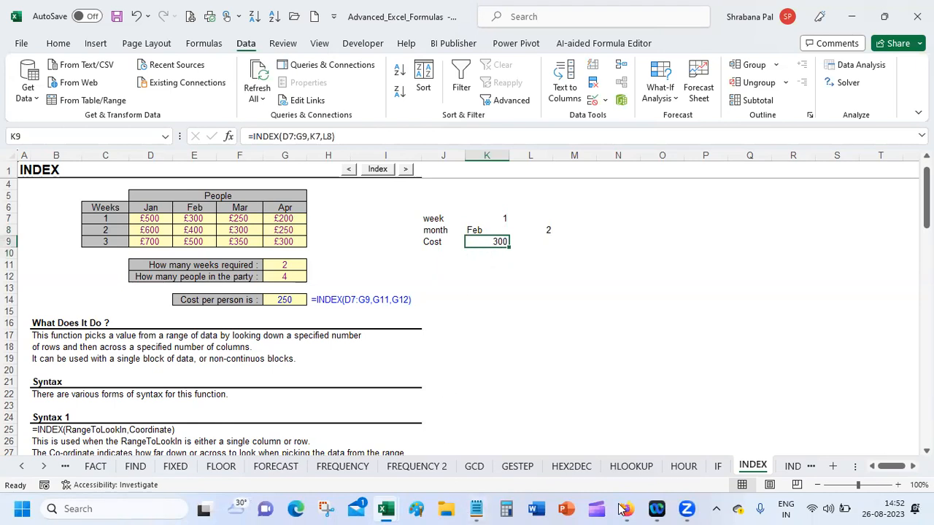
pyautogui.moveTo(628, 509)
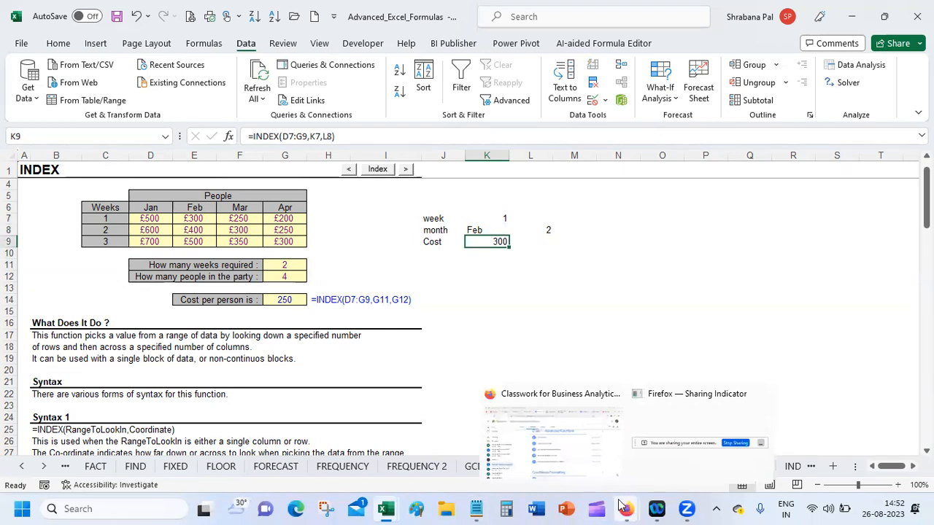
pyautogui.click(574, 346)
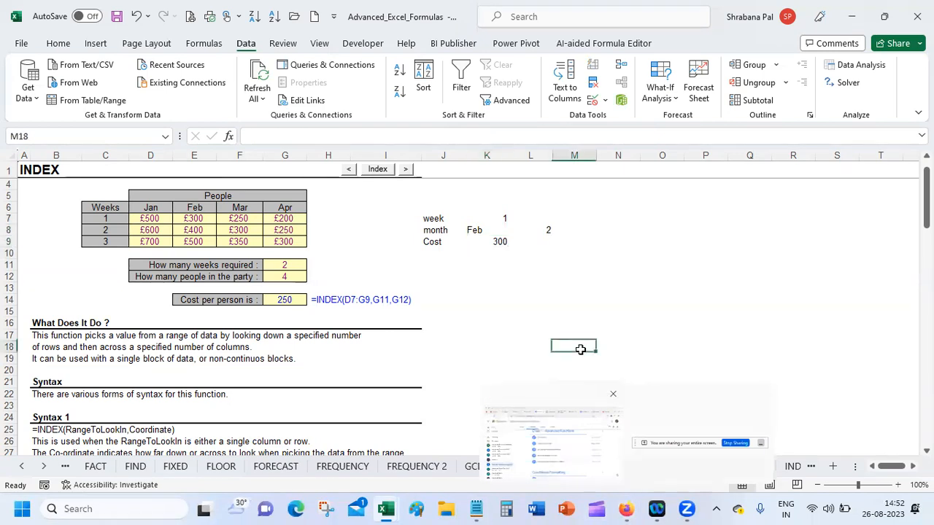
pyautogui.click(25, 45)
pyautogui.click(17, 48)
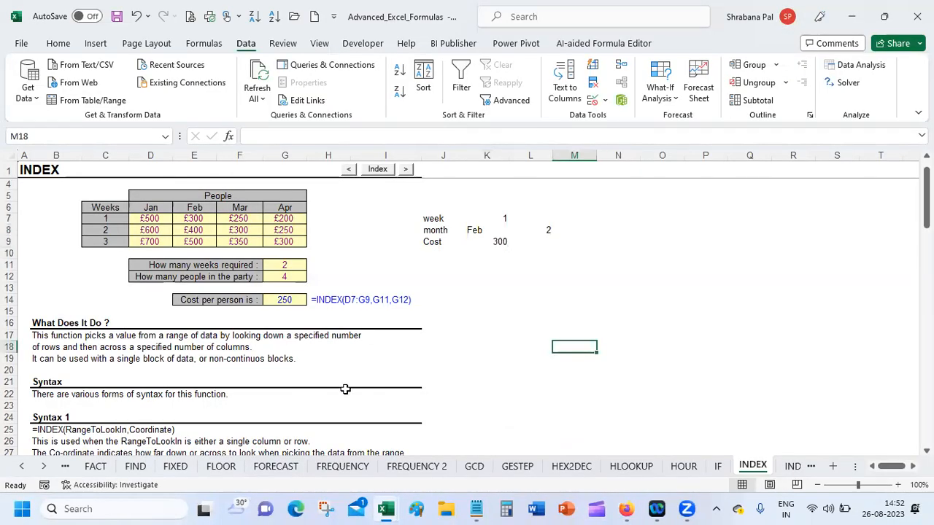
# Look back through the workbook's earlier worksheet tabs
pyautogui.click(20, 466)
pyautogui.click(20, 466)
pyautogui.click(20, 466)
pyautogui.click(20, 466)
pyautogui.click(20, 466)
pyautogui.click(20, 467)
pyautogui.click(20, 467)
pyautogui.click(19, 466)
pyautogui.click(20, 466)
pyautogui.click(19, 466)
pyautogui.click(20, 466)
pyautogui.click(20, 466)
pyautogui.click(20, 466)
# Switch to Firefox and bring up the Google Classroom classwork page for Business Analytics Using Excel
pyautogui.click(448, 509)
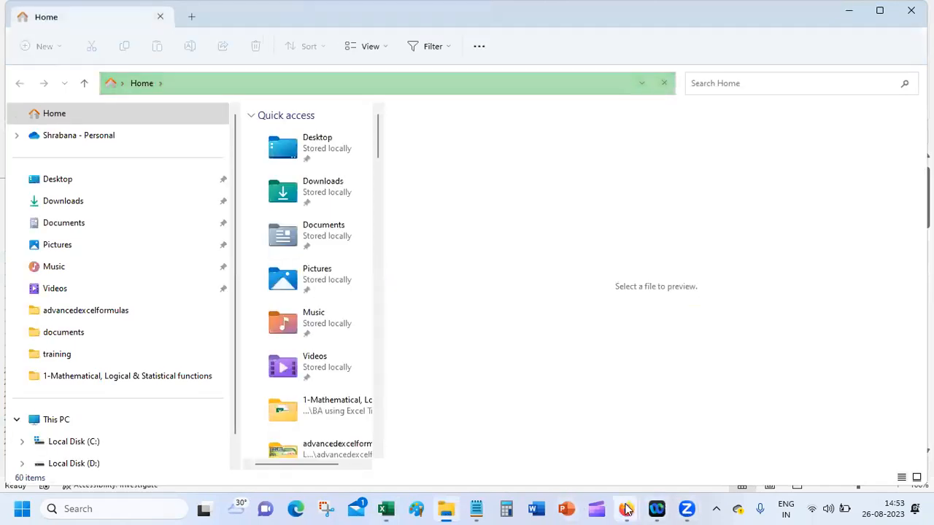
pyautogui.moveTo(626, 509)
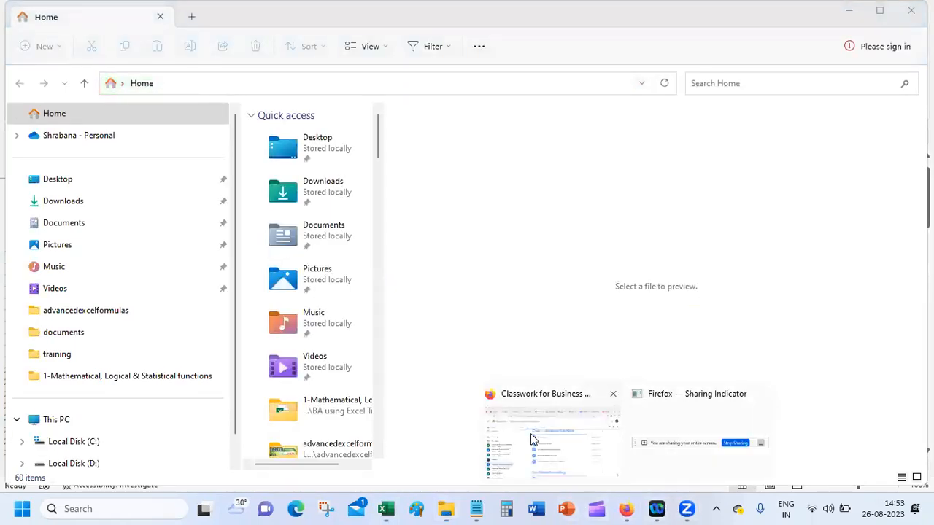
pyautogui.click(580, 458)
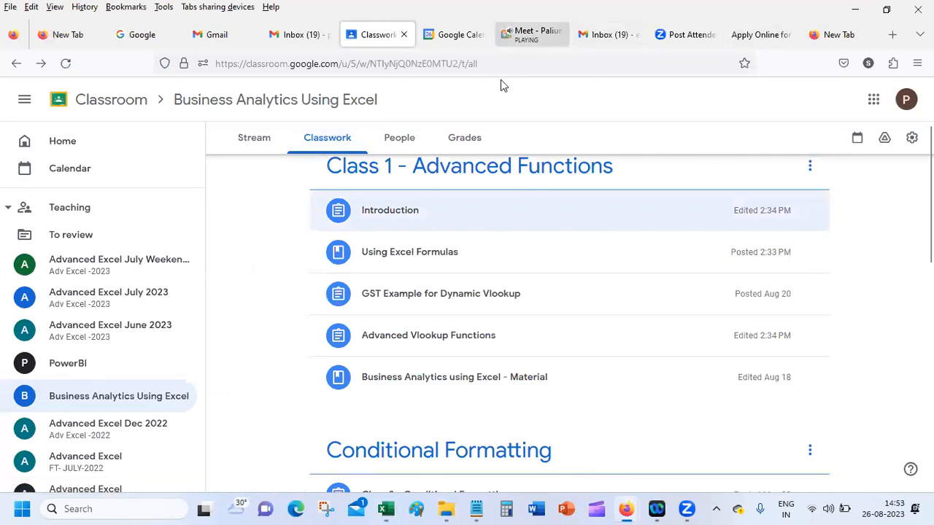
pyautogui.click(532, 34)
pyautogui.click(761, 34)
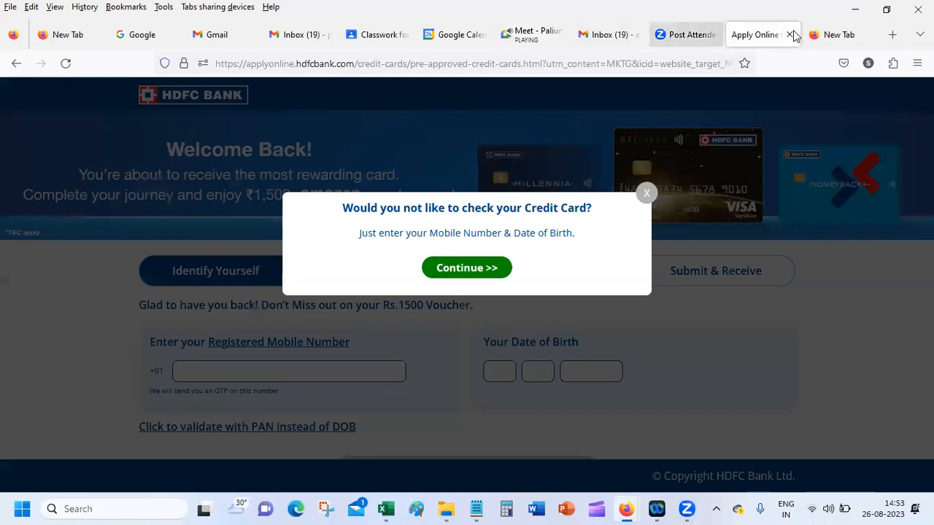
pyautogui.click(378, 34)
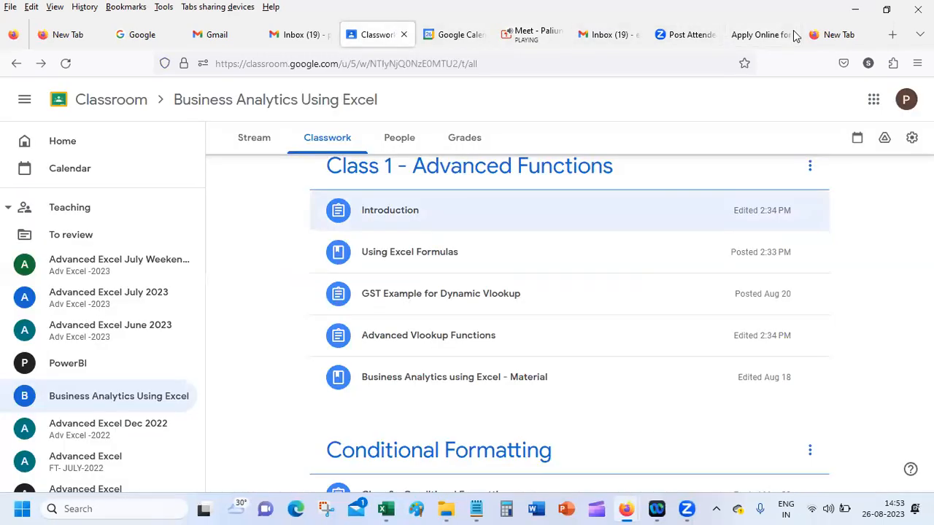
# Open the assignment "Class 3 - Conditional Formatting" under the Conditional Formatting topic for editing
pyautogui.scroll(-5, 644, 275)
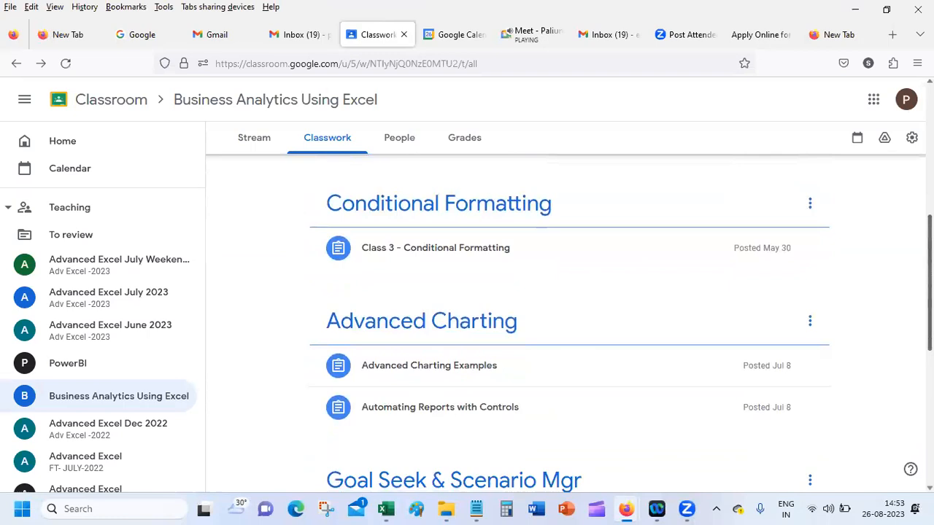
pyautogui.click(517, 262)
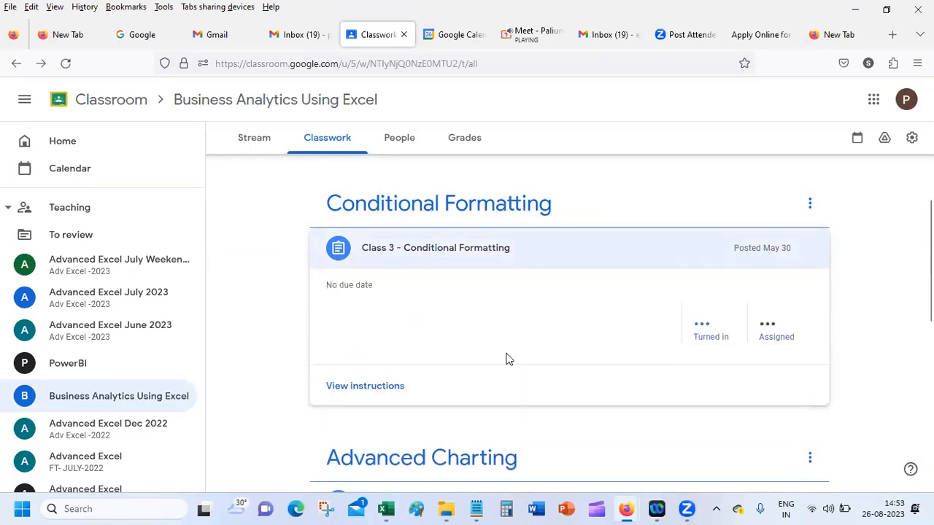
pyautogui.click(745, 259)
pyautogui.click(757, 251)
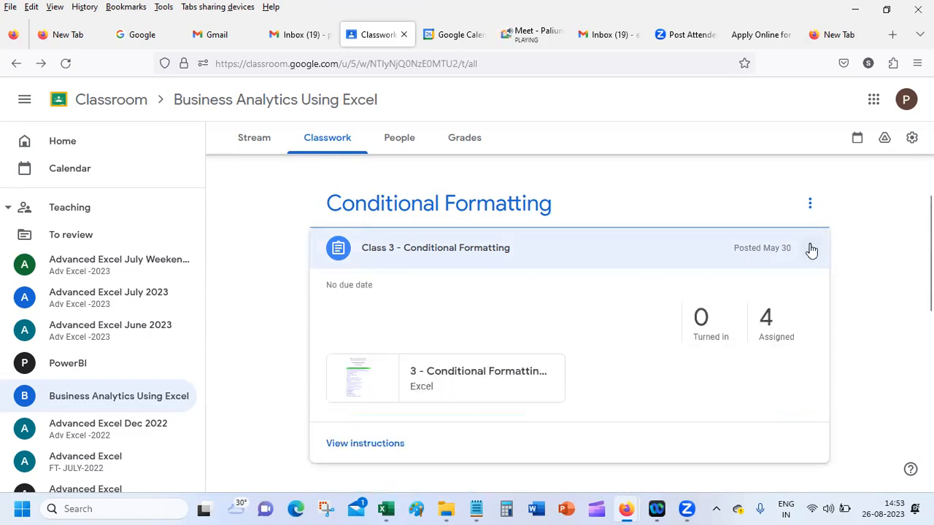
pyautogui.click(811, 205)
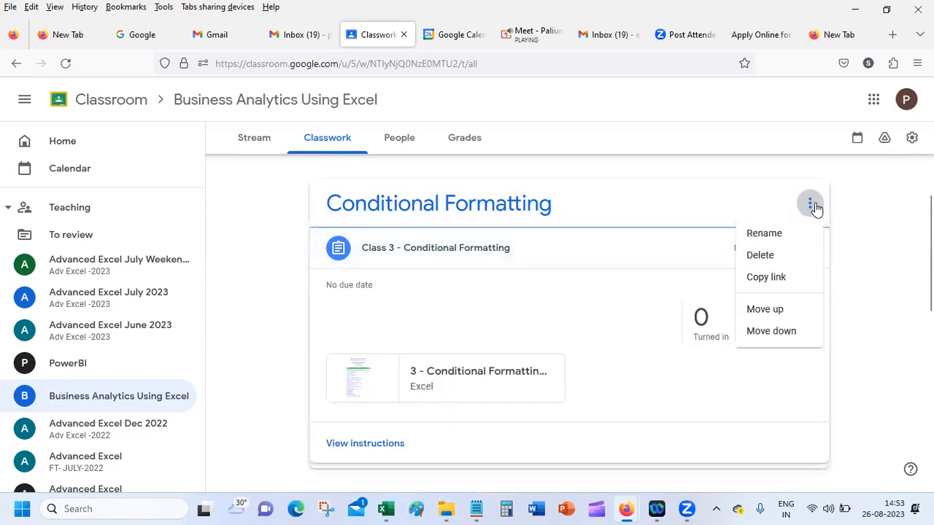
pyautogui.click(529, 248)
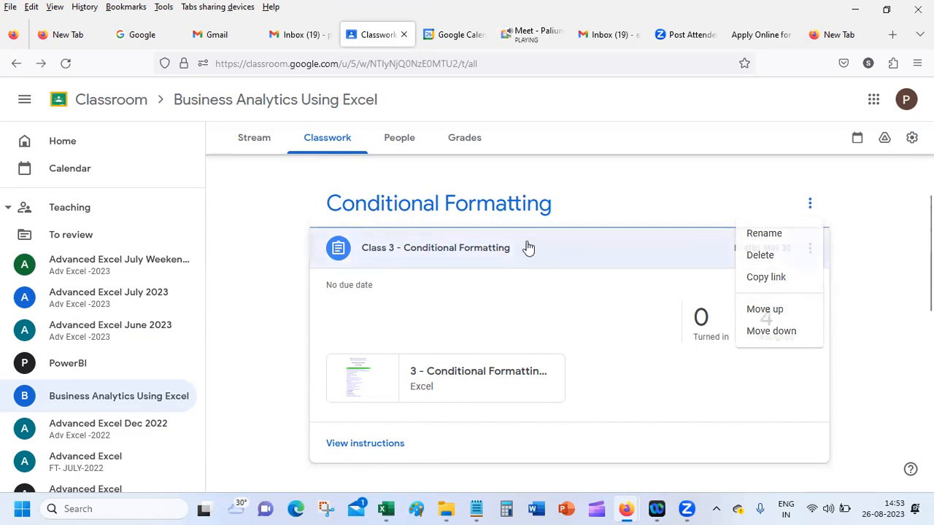
pyautogui.click(809, 250)
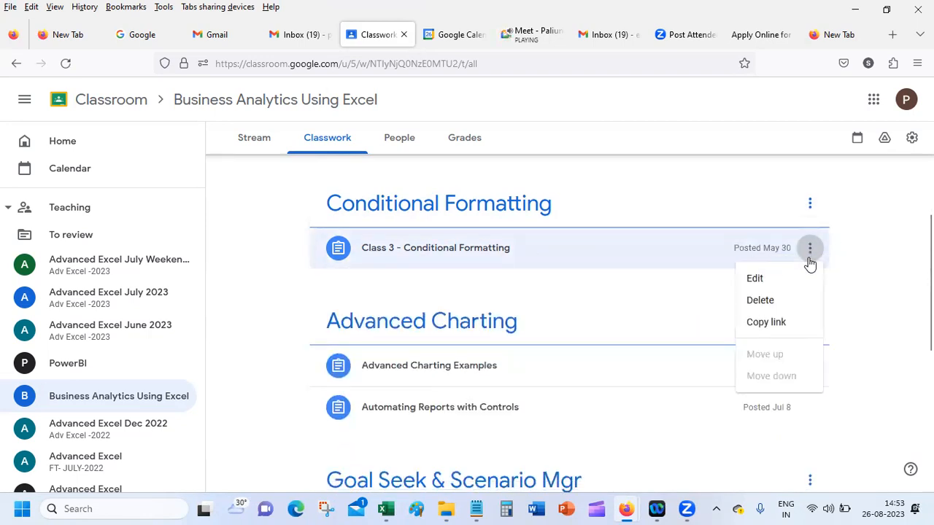
pyautogui.click(753, 279)
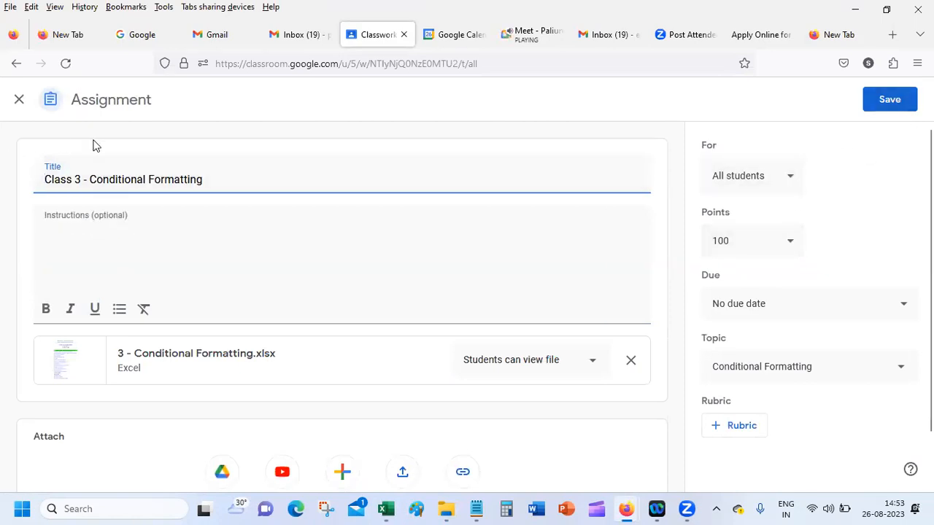
# Close the assignment editor without changes and return to the Conditional Formatting topic in the classwork list
pyautogui.click(890, 99)
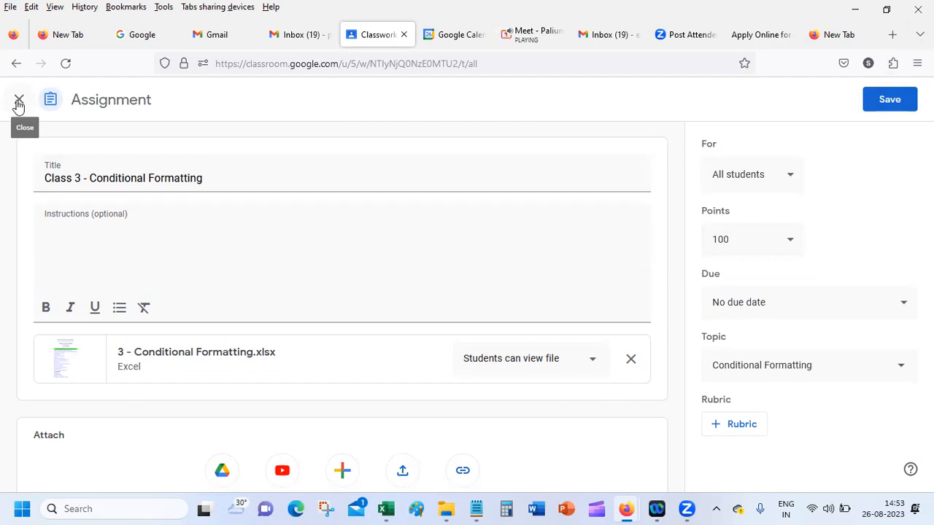
pyautogui.click(19, 102)
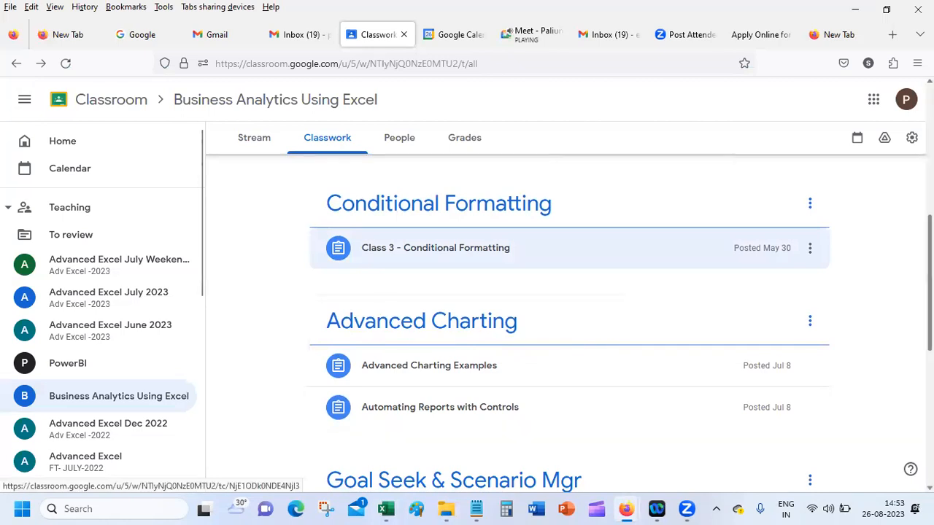
pyautogui.scroll(5, 570, 321)
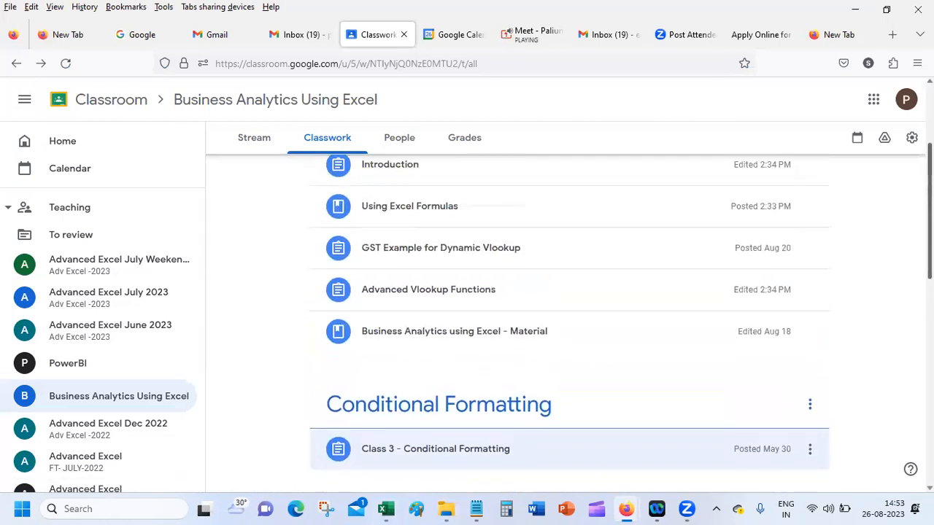
pyautogui.scroll(-1, 569, 321)
pyautogui.scroll(-2, 569, 321)
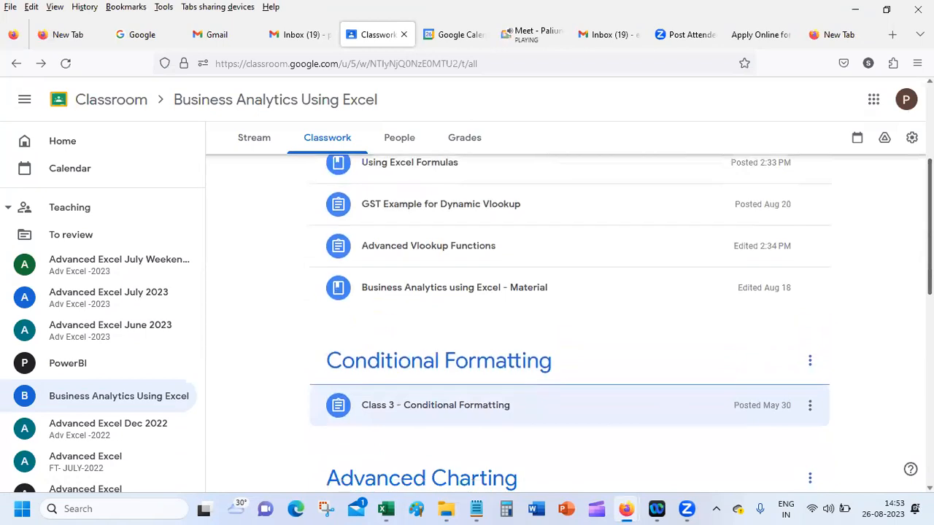
pyautogui.click(811, 361)
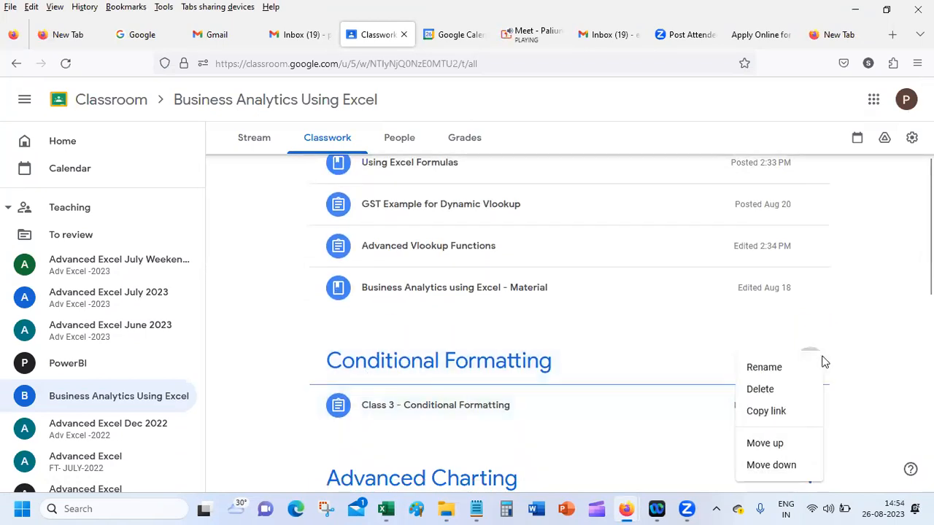
pyautogui.press('Escape')
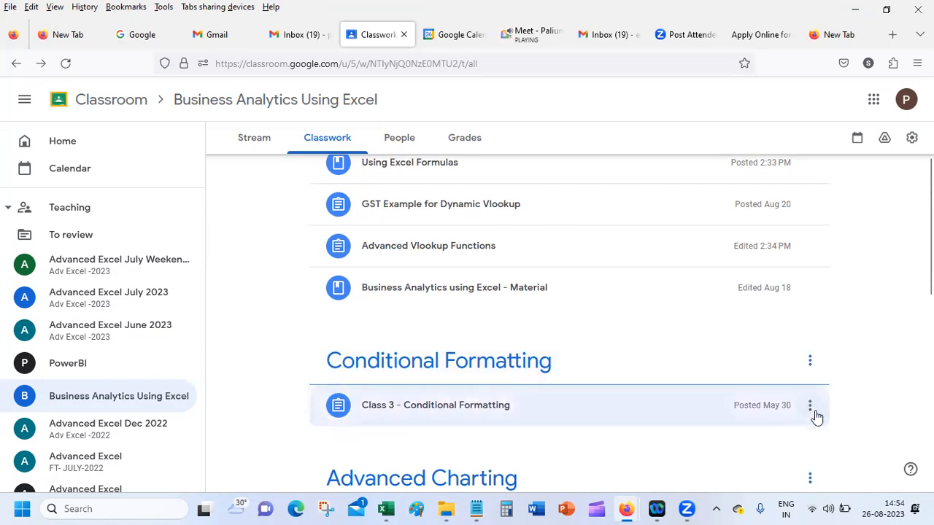
# Remove the "Class 3 -" prefix from the assignment's title, leaving "Conditional Formatting", and save the assignment
pyautogui.click(810, 405)
pyautogui.click(756, 368)
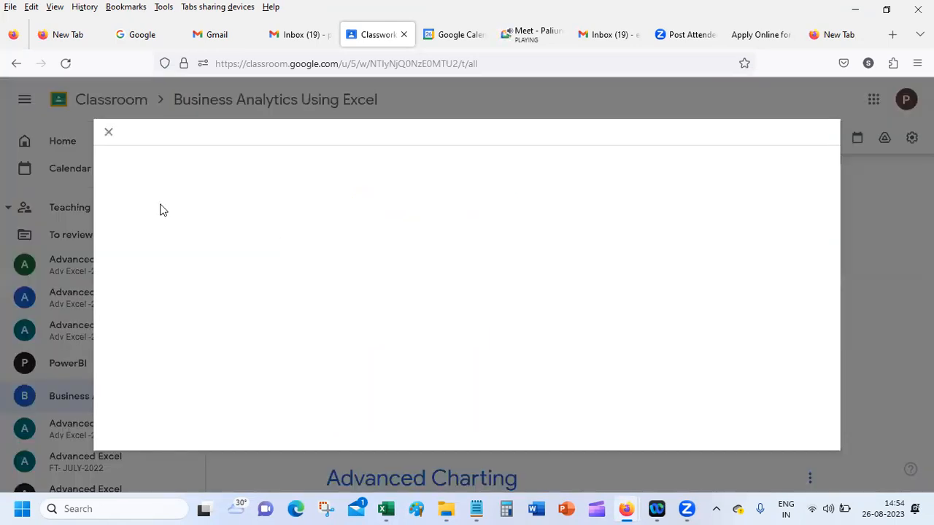
pyautogui.moveTo(89, 179); pyautogui.dragTo(2, 189)
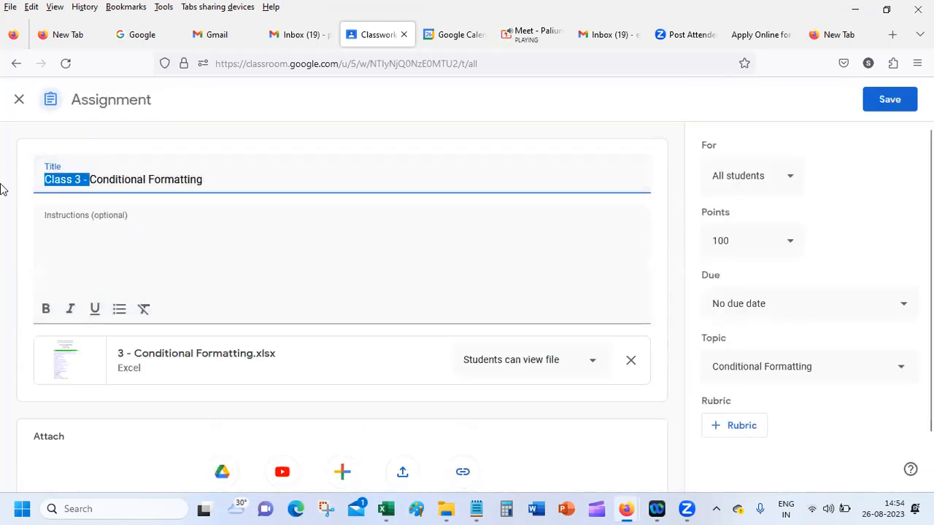
pyautogui.press('BackSpace')
pyautogui.click(874, 108)
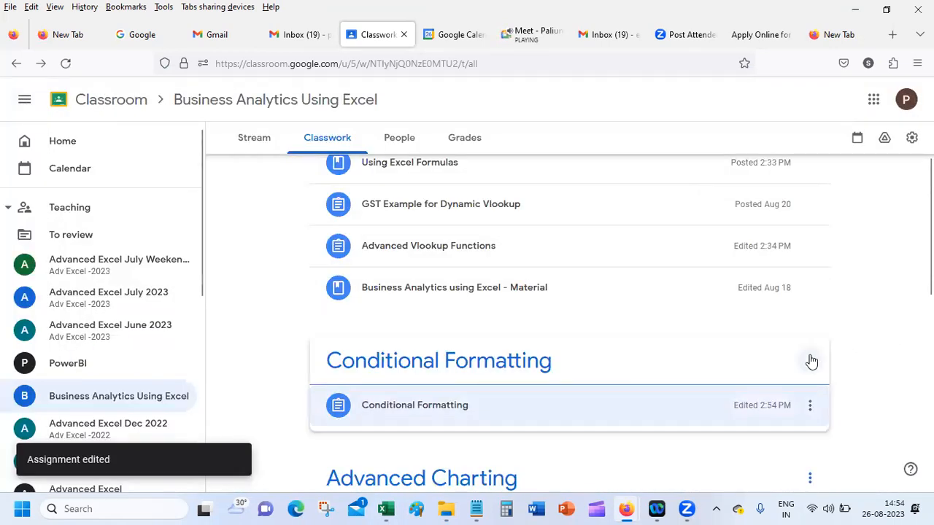
# Rename the Conditional Formatting topic to "Class 2 - Conditional Formatting"
pyautogui.click(811, 362)
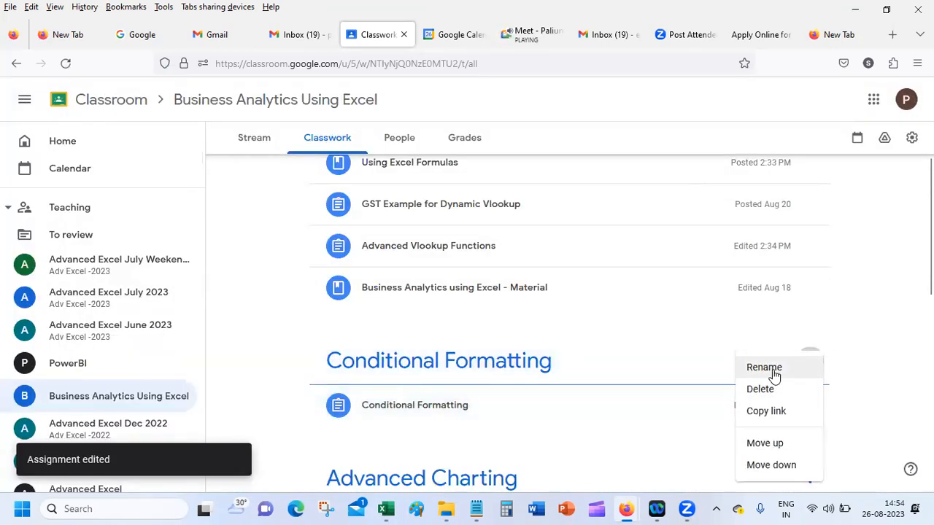
pyautogui.press('Return')
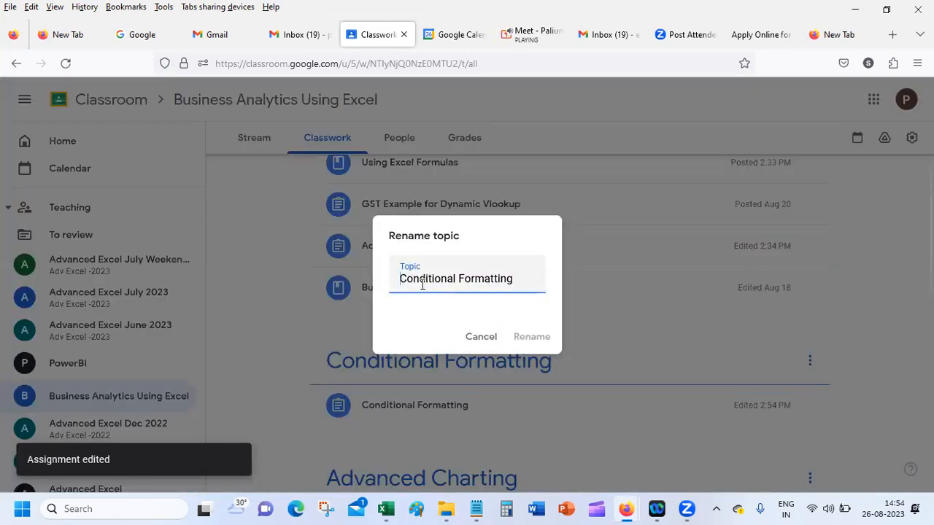
pyautogui.write('Day2')
pyautogui.press('BackSpace')
pyautogui.press('BackSpace')
pyautogui.press('BackSpace')
pyautogui.press('BackSpace')
pyautogui.write('Clas')
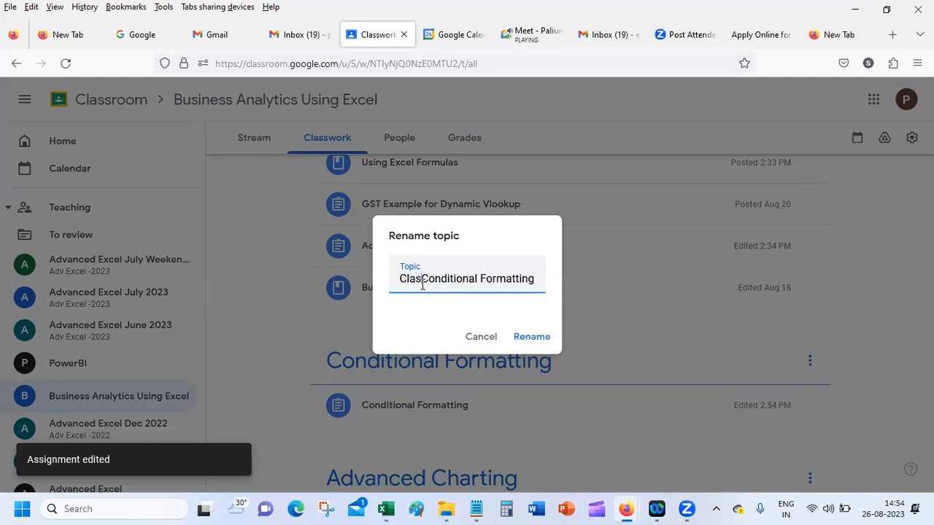
pyautogui.write('s 2 -')
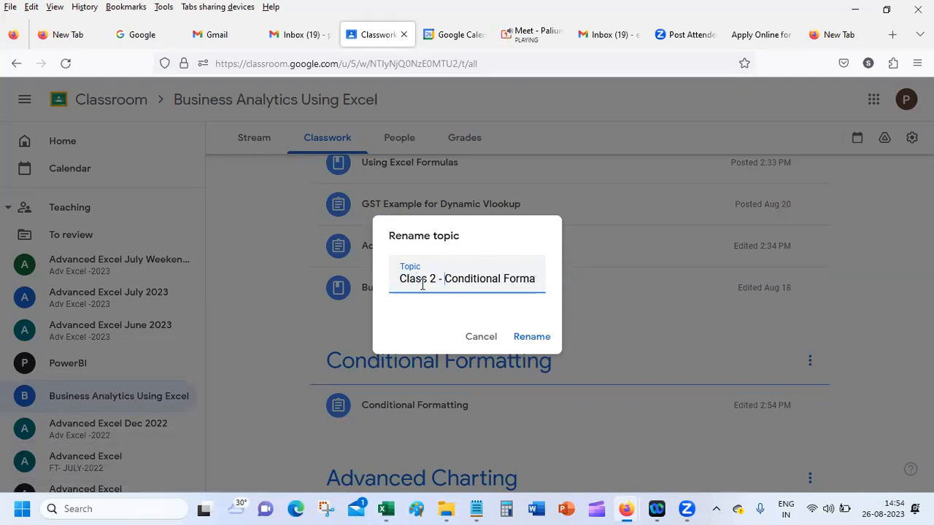
pyautogui.press('Return')
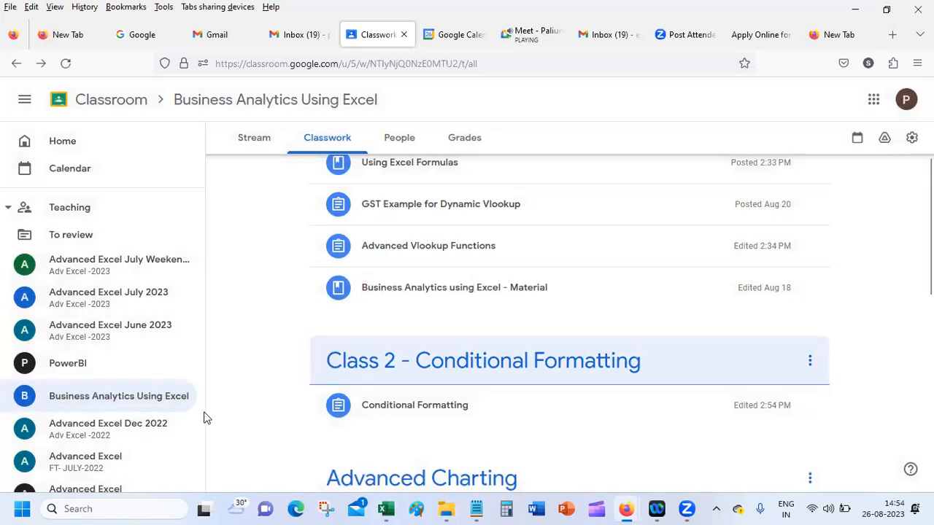
# Switch to Excel and bring up the Palium_Exercises (Enter-your-Name) workbook
pyautogui.click(446, 509)
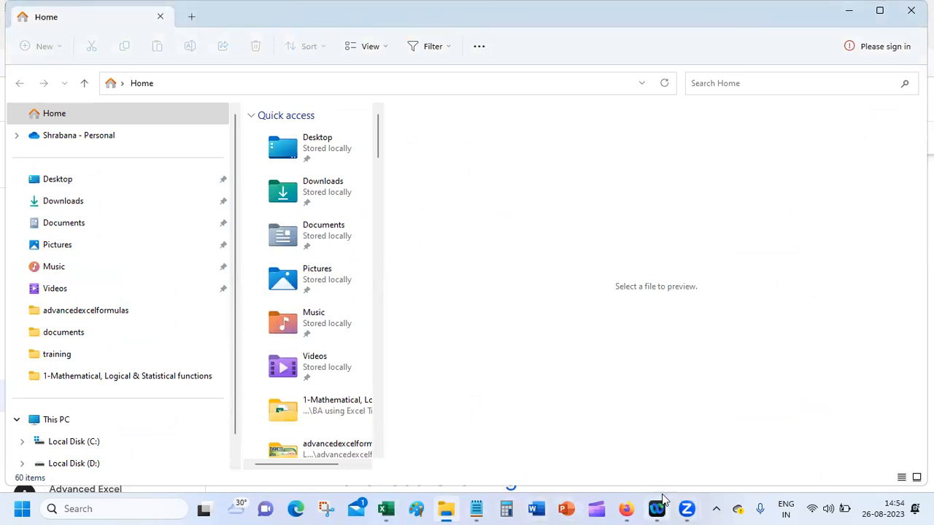
pyautogui.click(384, 508)
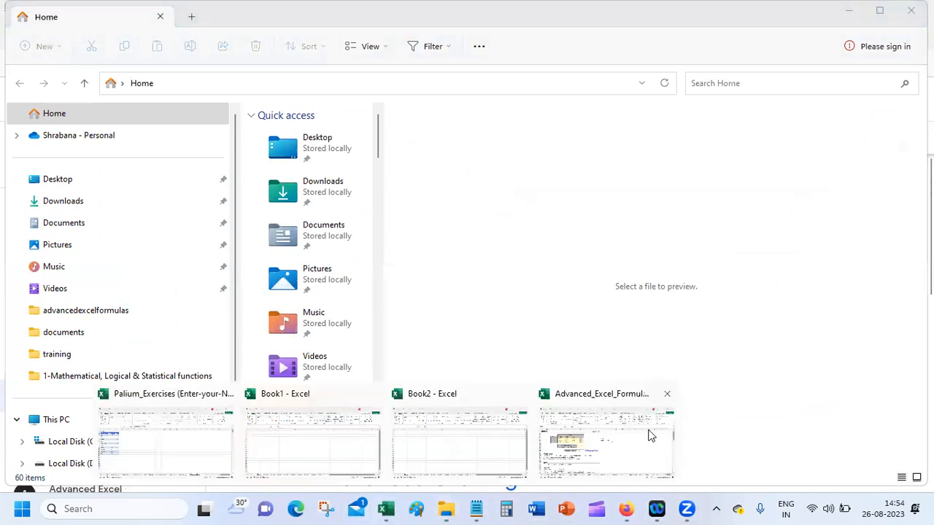
pyautogui.click(591, 437)
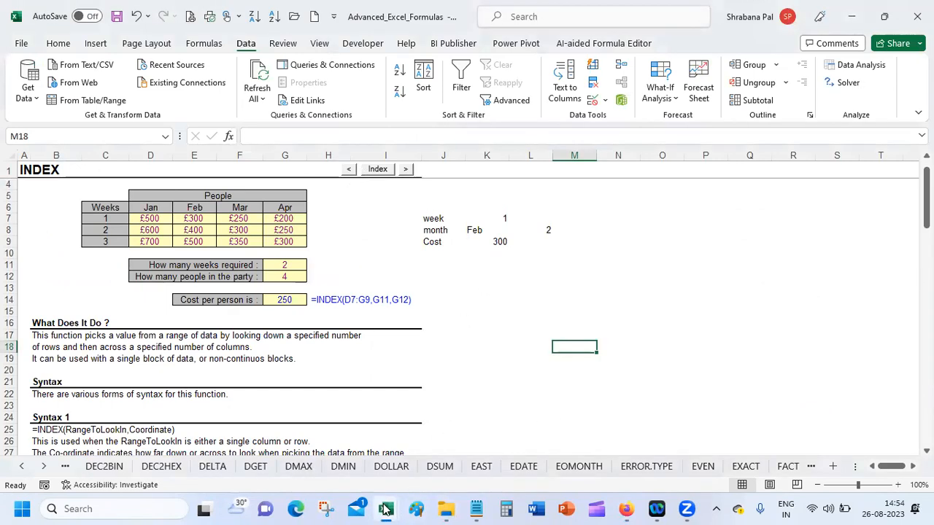
pyautogui.click(385, 509)
pyautogui.click(144, 446)
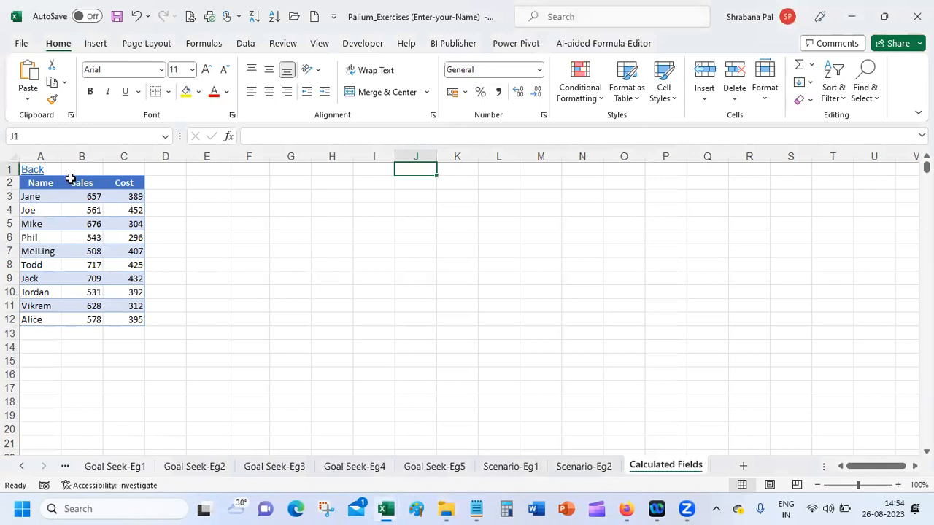
# Follow the links via the Summary Sheet to the Conditional Formatting worksheet, look through its exercises, and minimize the workbook
pyautogui.click(27, 169)
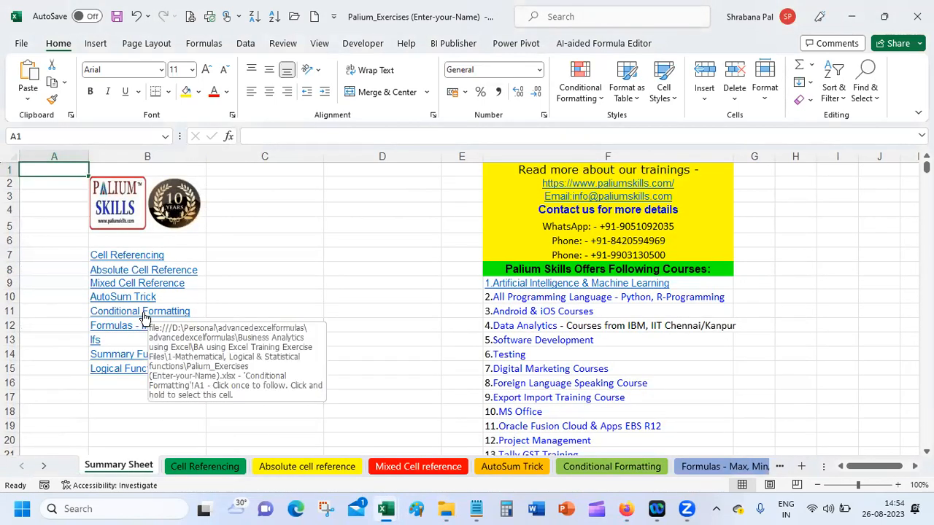
pyautogui.click(143, 315)
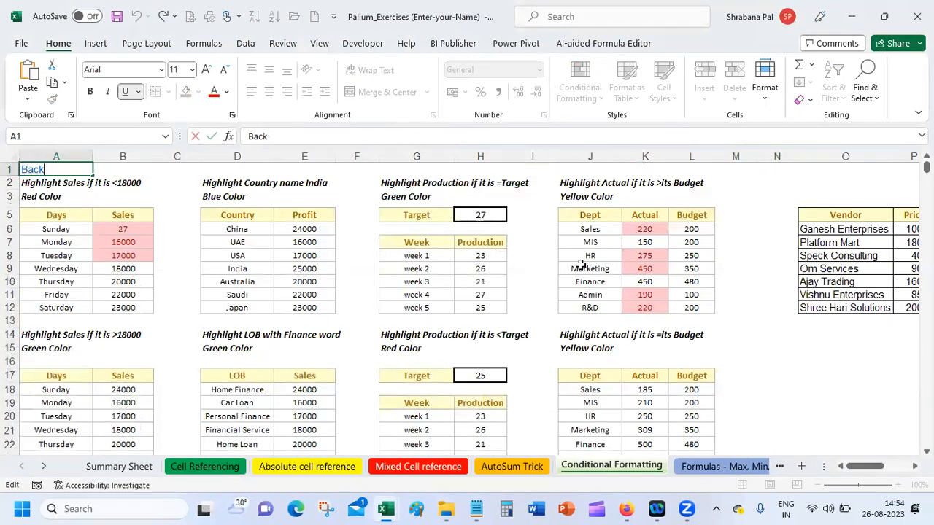
pyautogui.moveTo(925, 167); pyautogui.dragTo(925, 174)
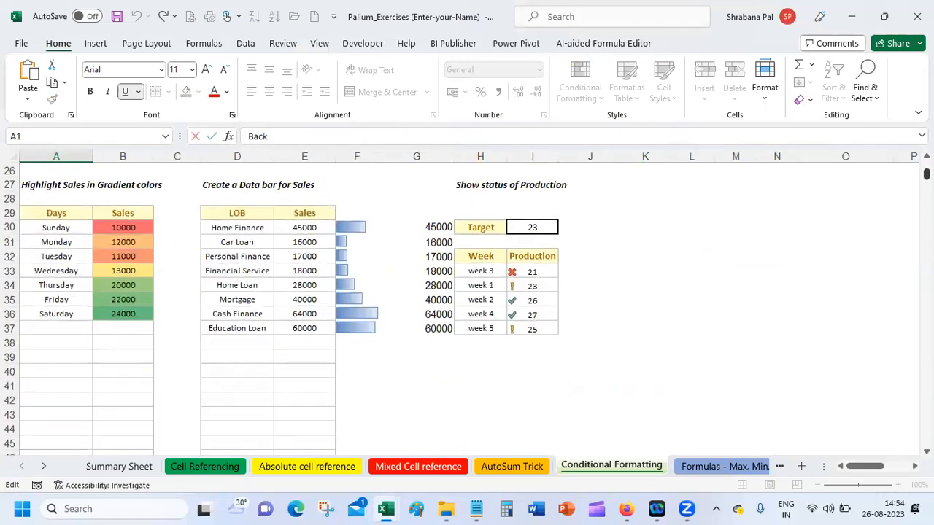
pyautogui.click(852, 16)
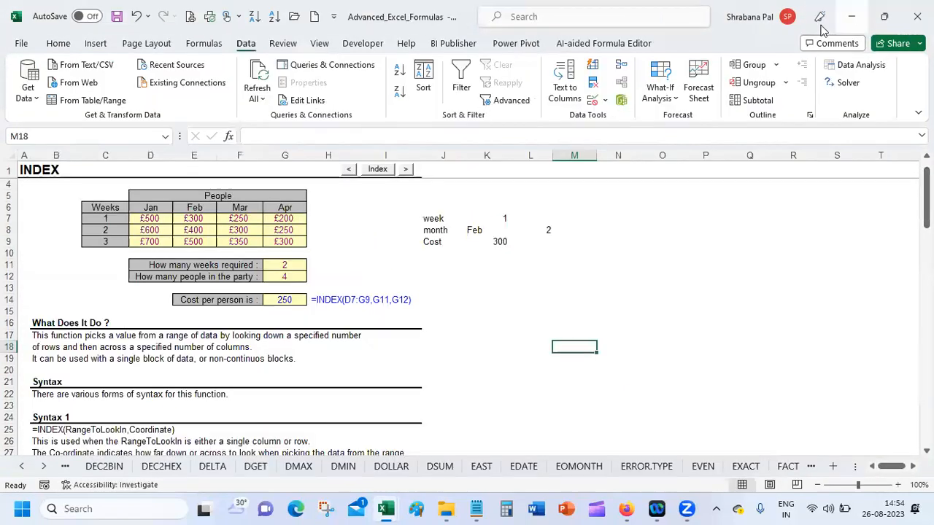
# Switch to File Explorer, widen the file list, and browse to the "BA using Excel Training Exercise Files" folder
pyautogui.moveTo(485, 509)
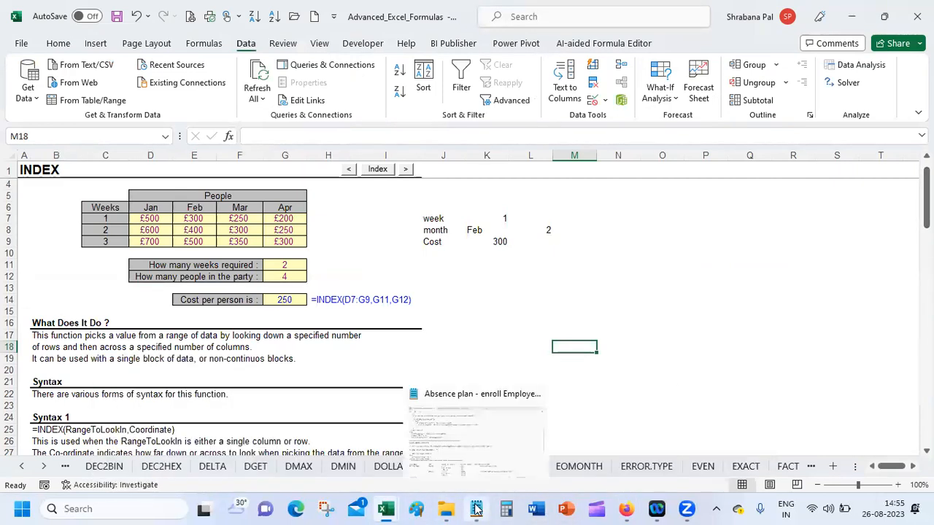
pyautogui.click(452, 509)
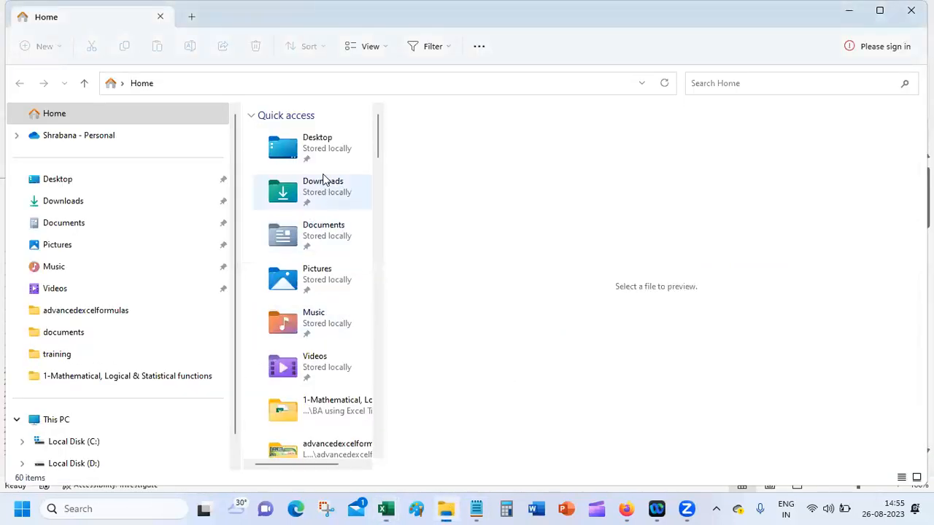
pyautogui.moveTo(382, 177); pyautogui.dragTo(554, 178)
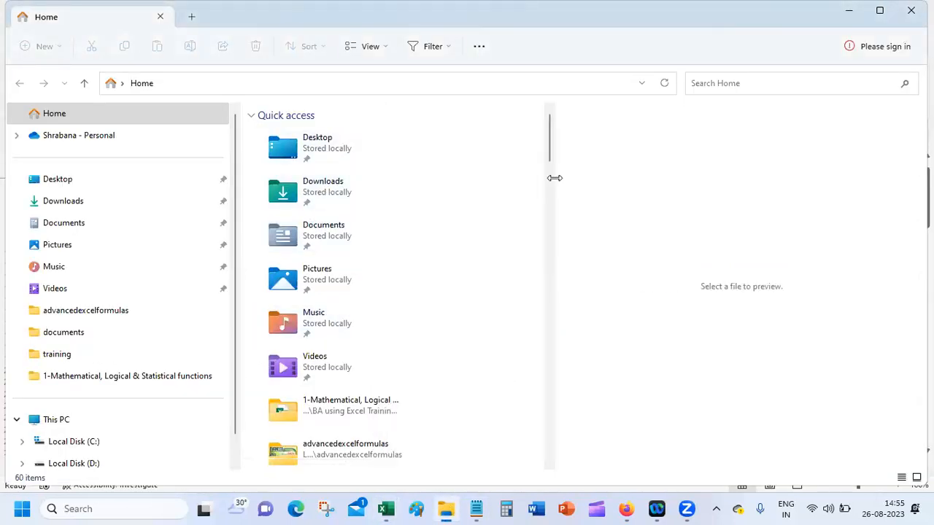
pyautogui.click(105, 314)
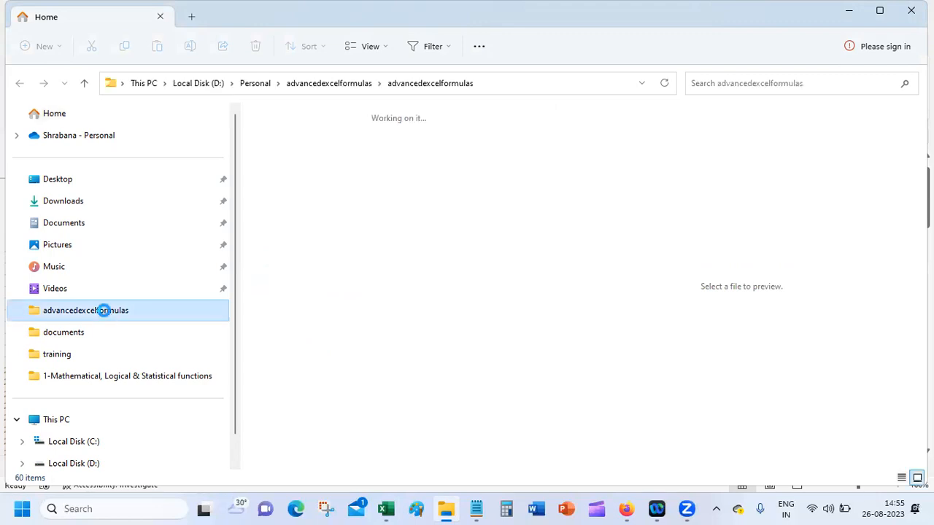
pyautogui.click(117, 377)
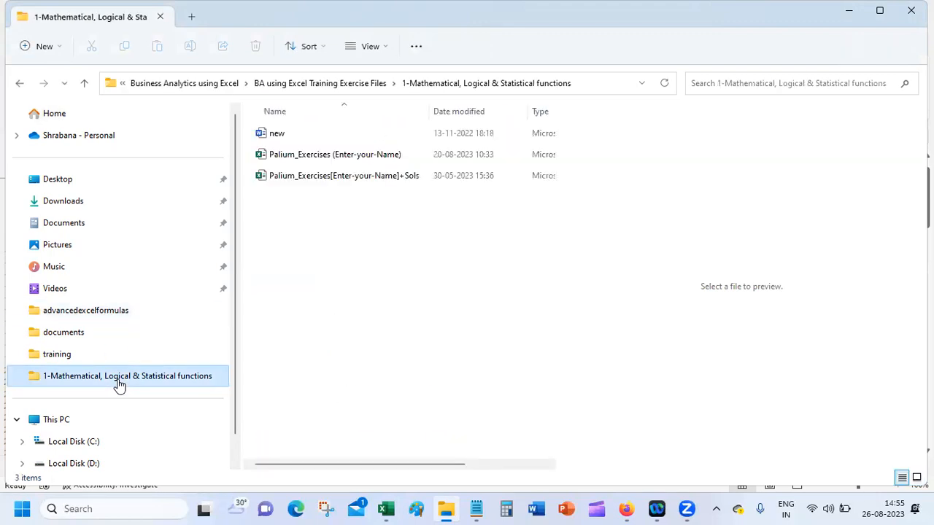
pyautogui.click(350, 81)
# Open the workbook "3 - Conditional Formatting" from the "3 -Using Conditional Formatting" folder
pyautogui.click(341, 155)
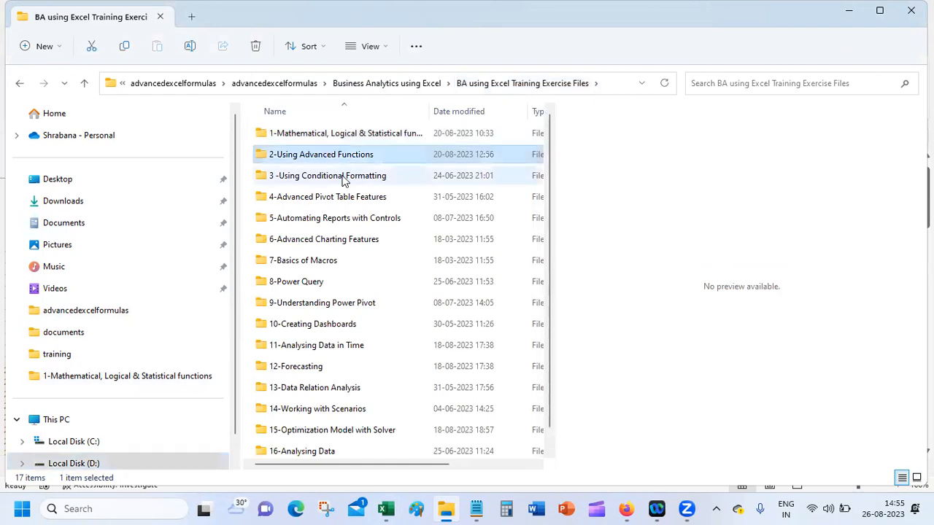
pyautogui.doubleClick(344, 179)
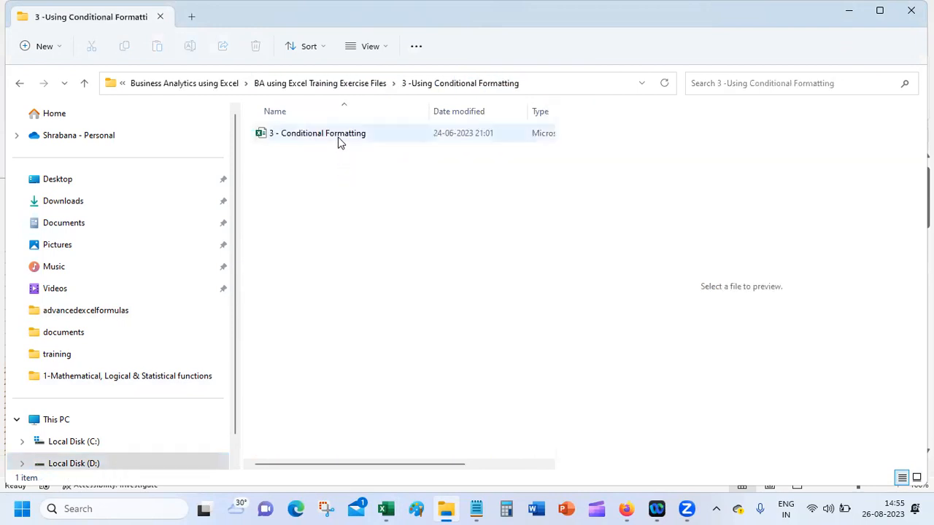
pyautogui.click(343, 143)
pyautogui.doubleClick(342, 136)
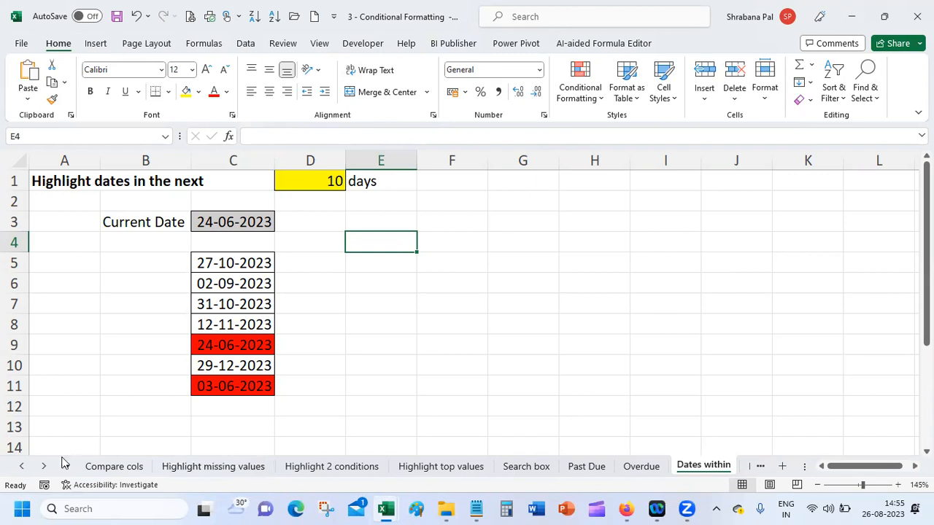
# Go back to the workbook's first worksheets, view the Summary sheet, and open the Basic sheet
pyautogui.click(23, 467)
pyautogui.click(22, 467)
pyautogui.click(23, 467)
pyautogui.click(22, 467)
pyautogui.click(22, 467)
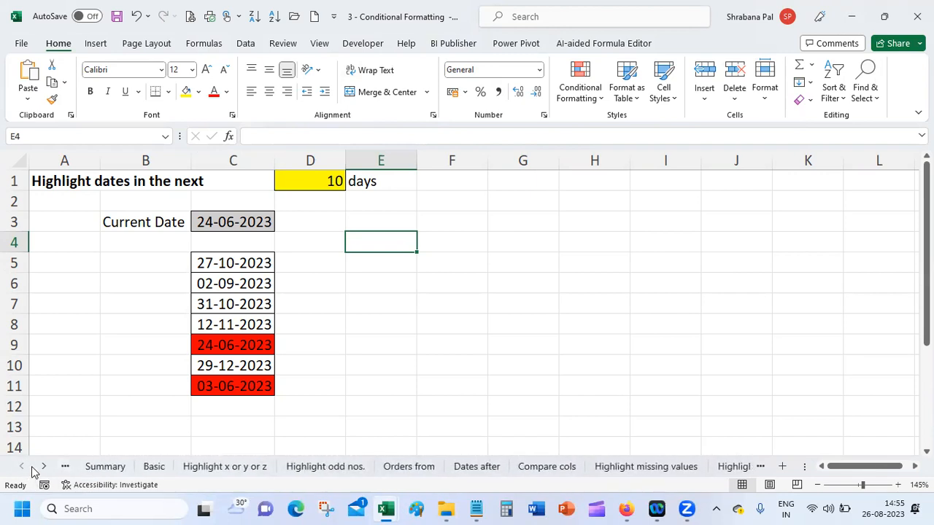
pyautogui.click(105, 467)
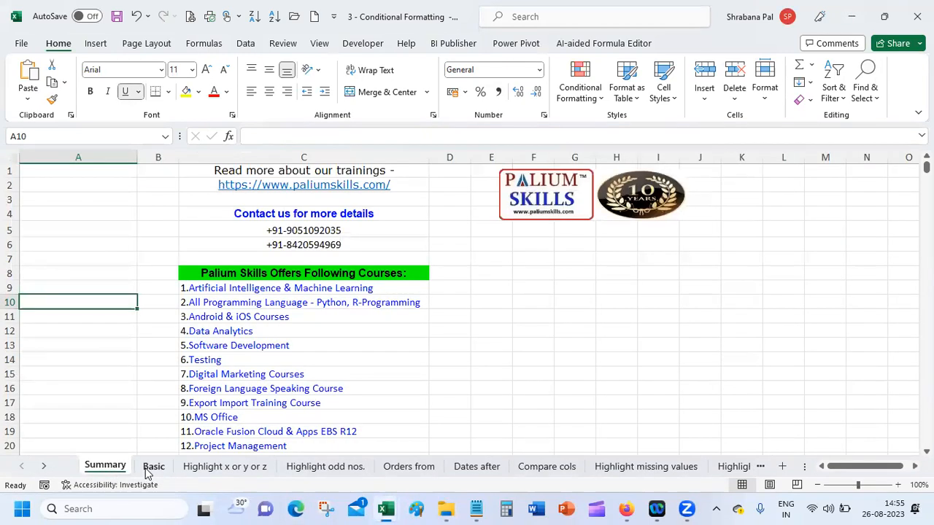
pyautogui.click(150, 467)
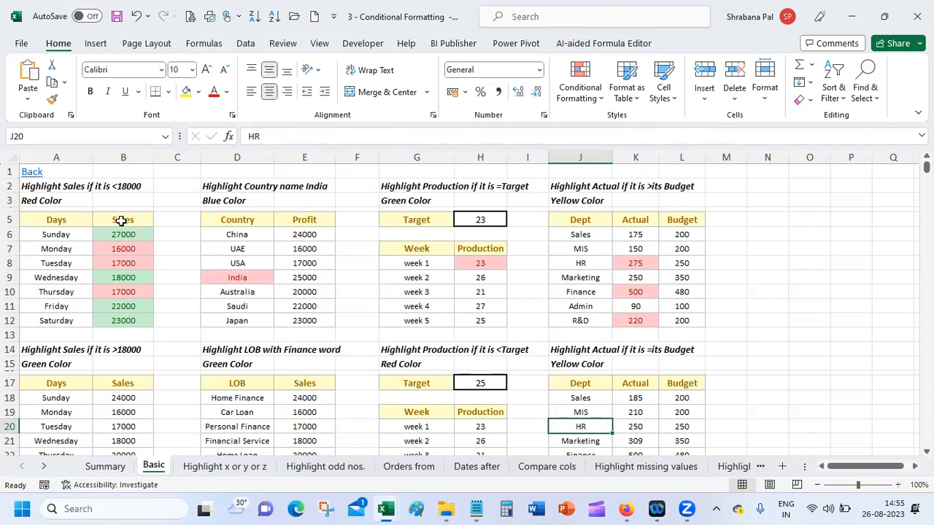
# Clear the existing conditional formatting rules from the Sales values B6:B12 of the first table
pyautogui.moveTo(130, 241); pyautogui.dragTo(124, 321)
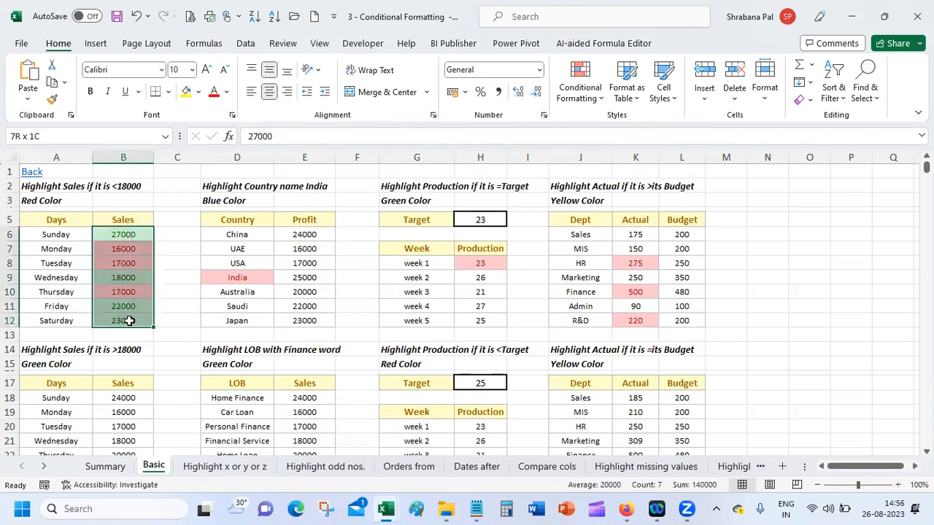
pyautogui.rightClick(134, 300)
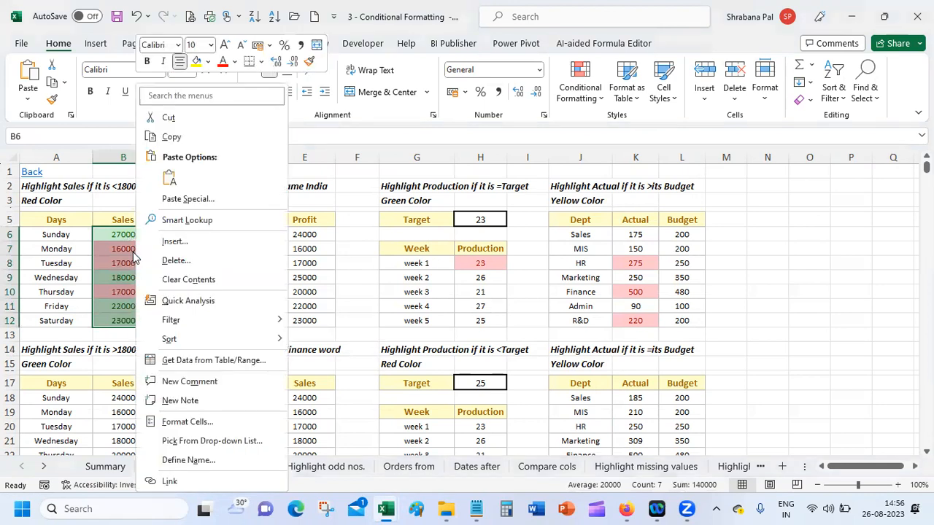
pyautogui.click(576, 100)
pyautogui.click(576, 100)
pyautogui.click(576, 100)
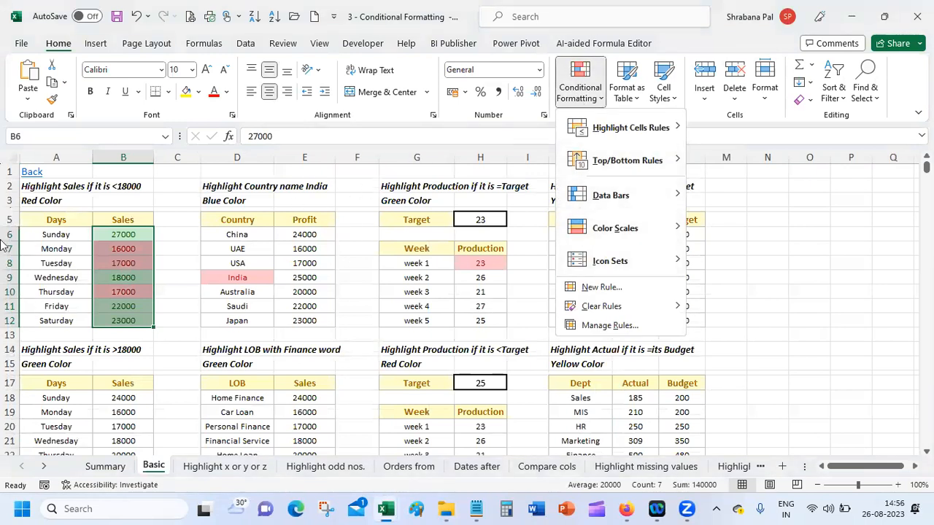
pyautogui.rightClick(121, 236)
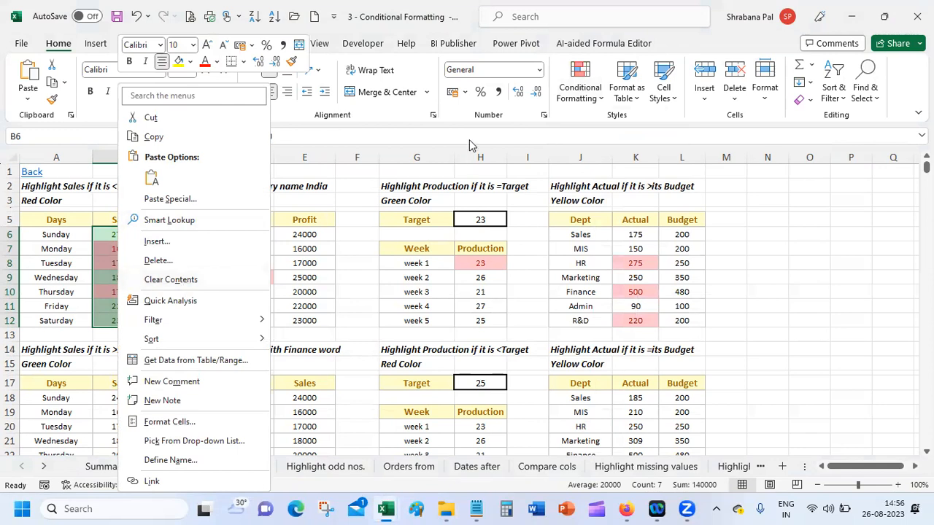
pyautogui.click(582, 102)
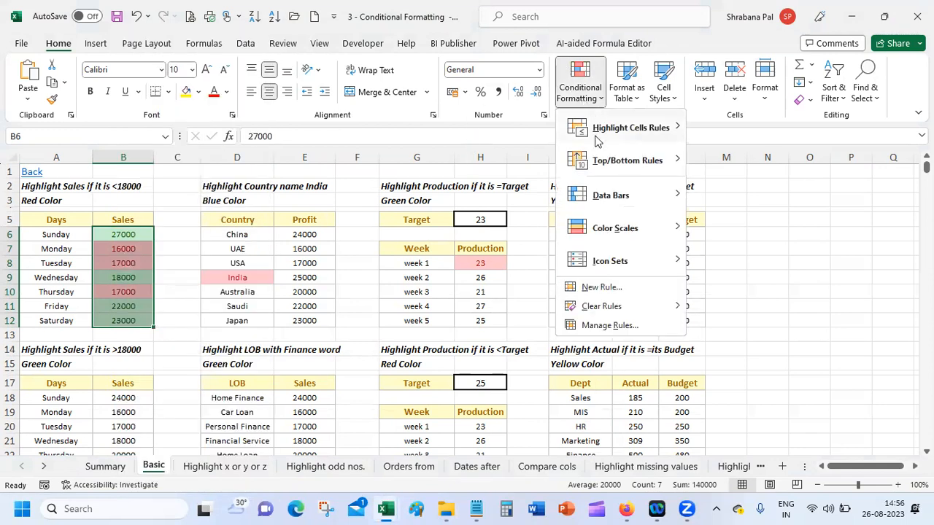
pyautogui.moveTo(600, 308)
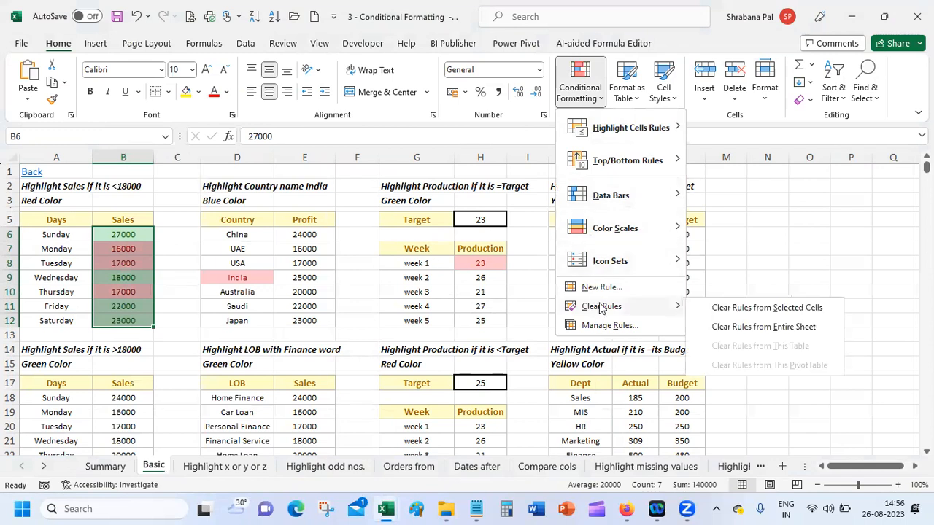
pyautogui.click(800, 309)
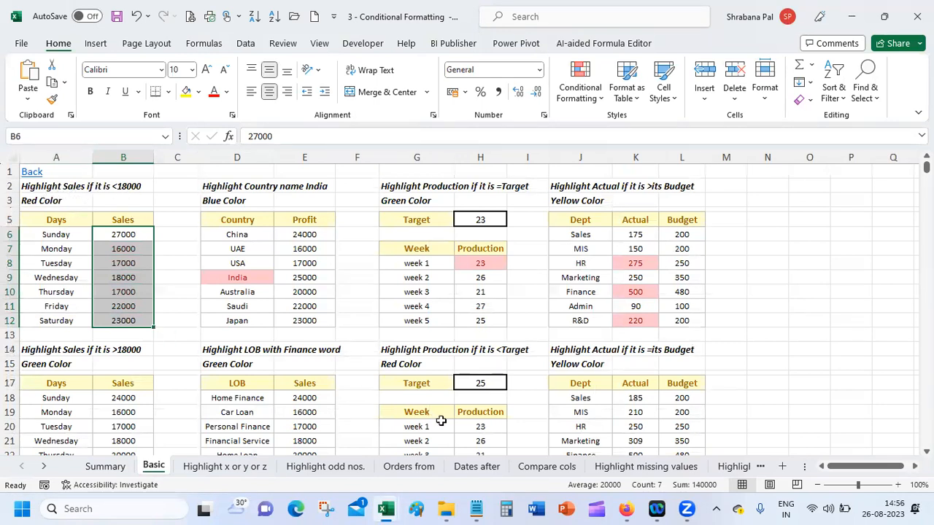
# Highlight Sales values in B6:B12 that are less than 18000 with Light Red Fill with Dark Red Text
pyautogui.moveTo(625, 508)
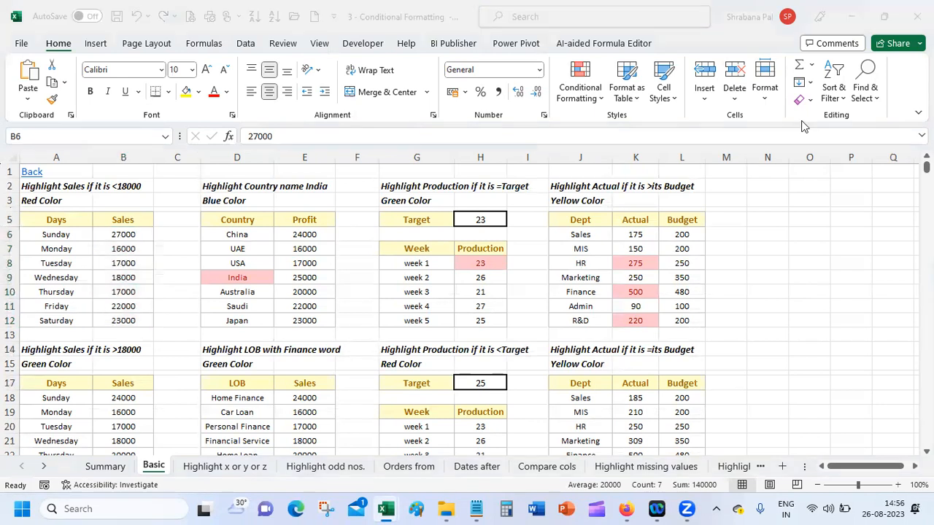
pyautogui.click(116, 235)
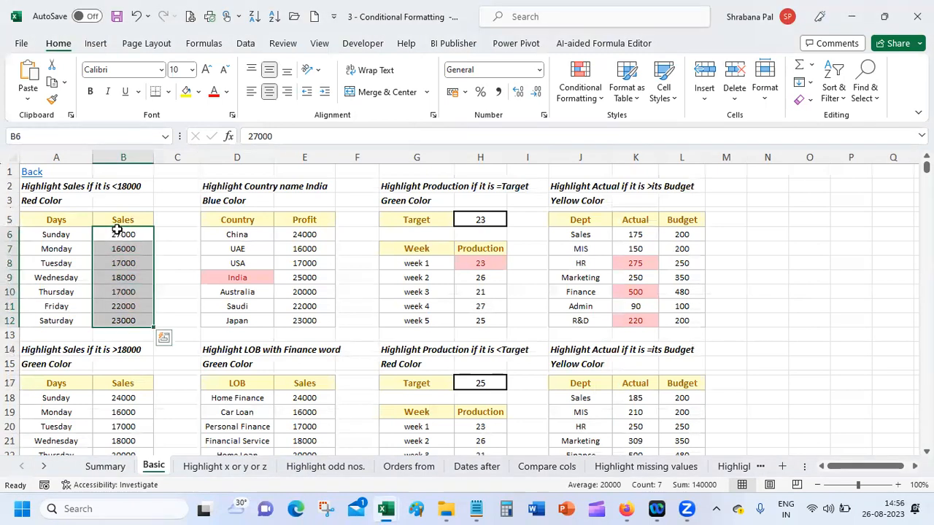
pyautogui.click(584, 92)
pyautogui.moveTo(605, 129)
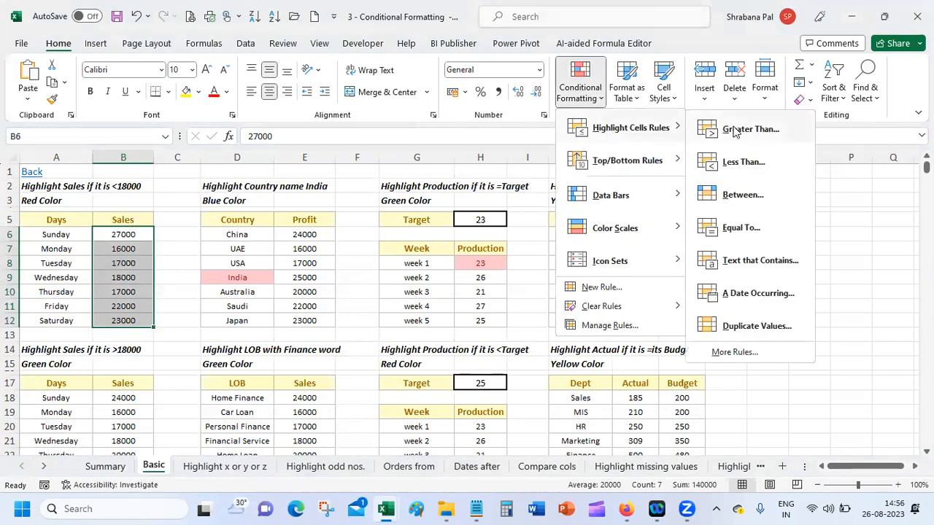
pyautogui.click(744, 162)
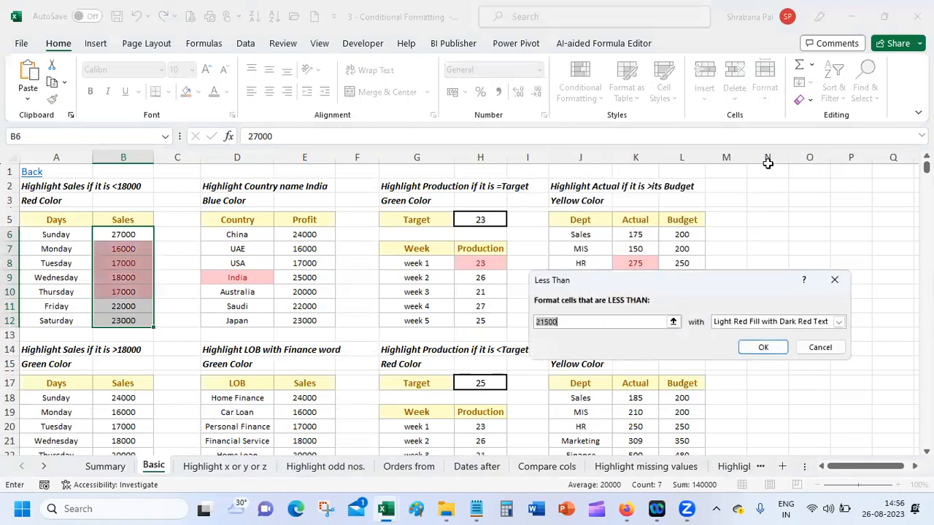
pyautogui.write('18000')
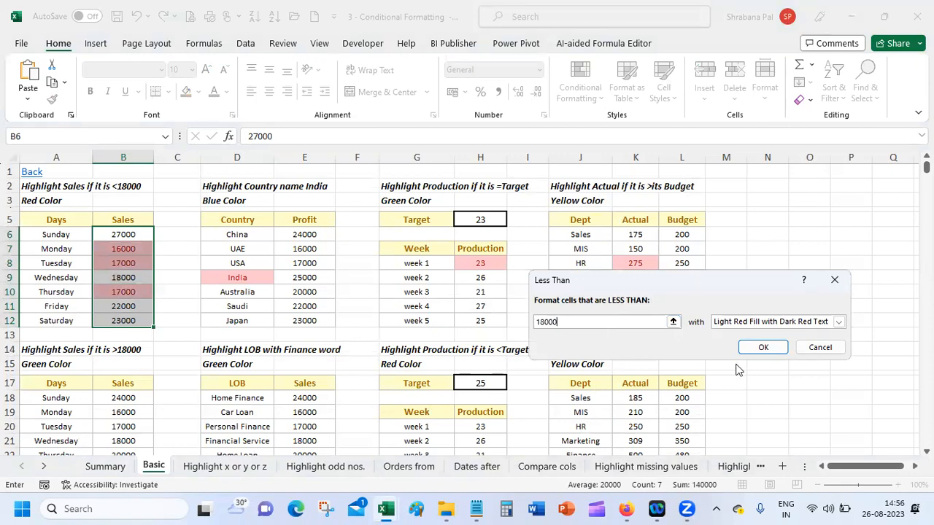
pyautogui.click(764, 348)
pyautogui.click(146, 344)
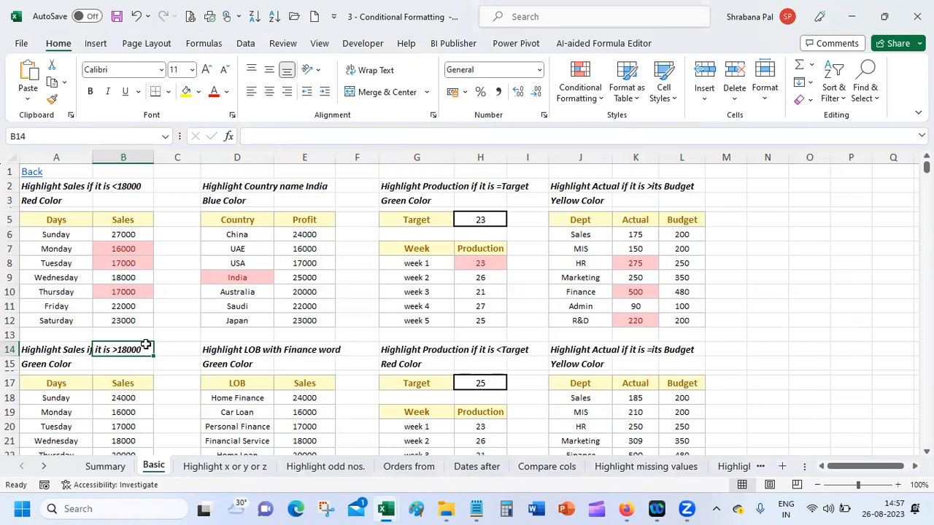
# Rename the Basic worksheet as Basics
pyautogui.doubleClick(154, 465)
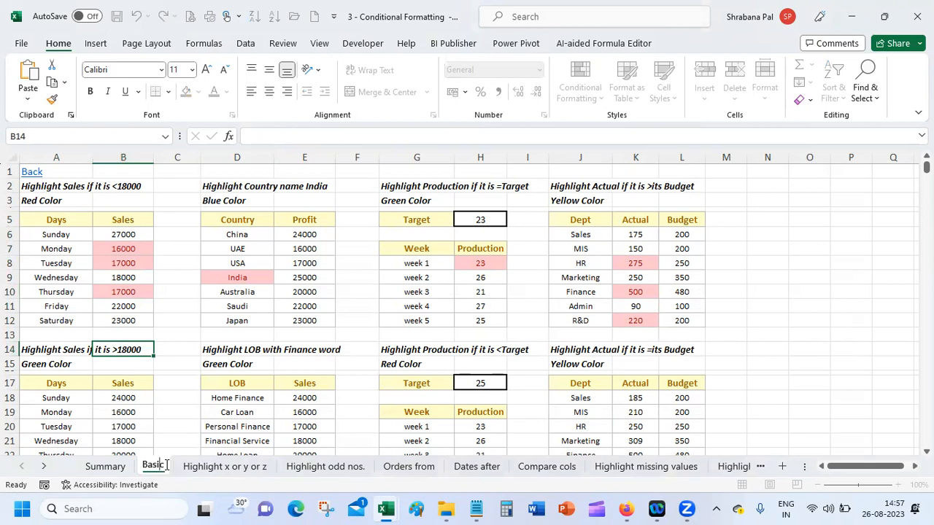
pyautogui.write('s')
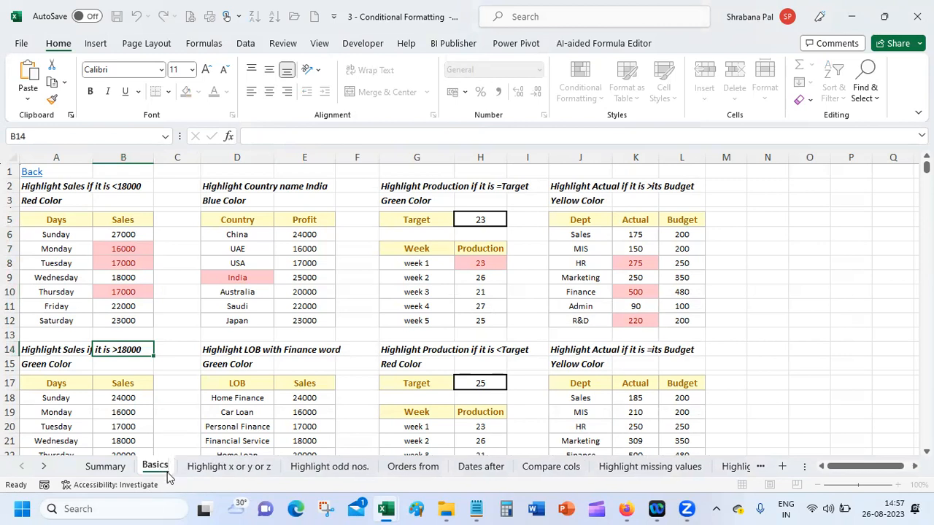
pyautogui.press('Return')
# Add a rule highlighting Sales values in B6:B12 greater than 18000 with Green Fill with Dark Green Text
pyautogui.click(122, 264)
pyautogui.moveTo(116, 233); pyautogui.dragTo(121, 319)
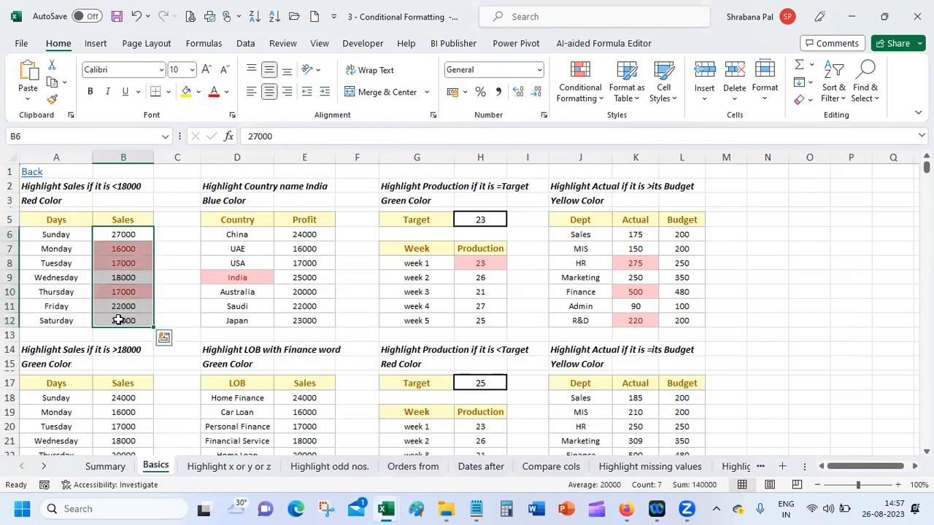
pyautogui.click(598, 100)
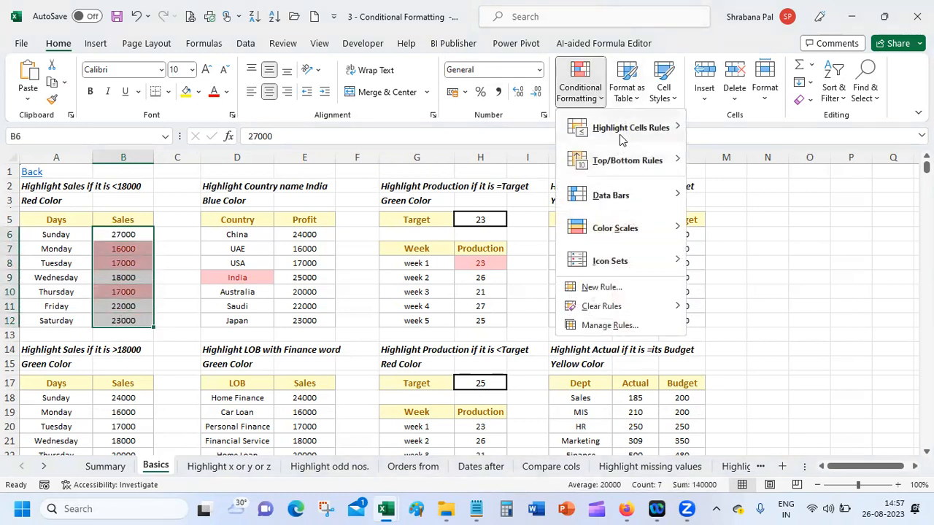
pyautogui.moveTo(621, 132)
pyautogui.click(793, 135)
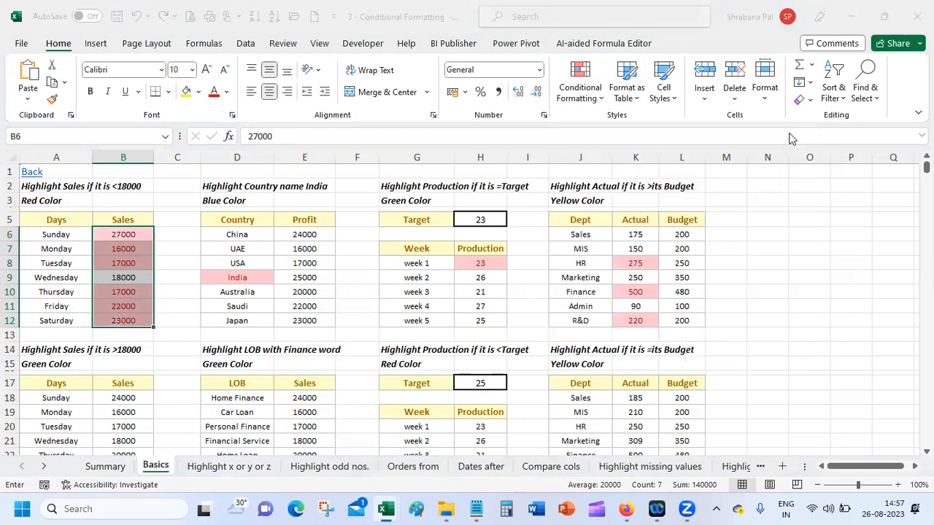
pyautogui.write('1')
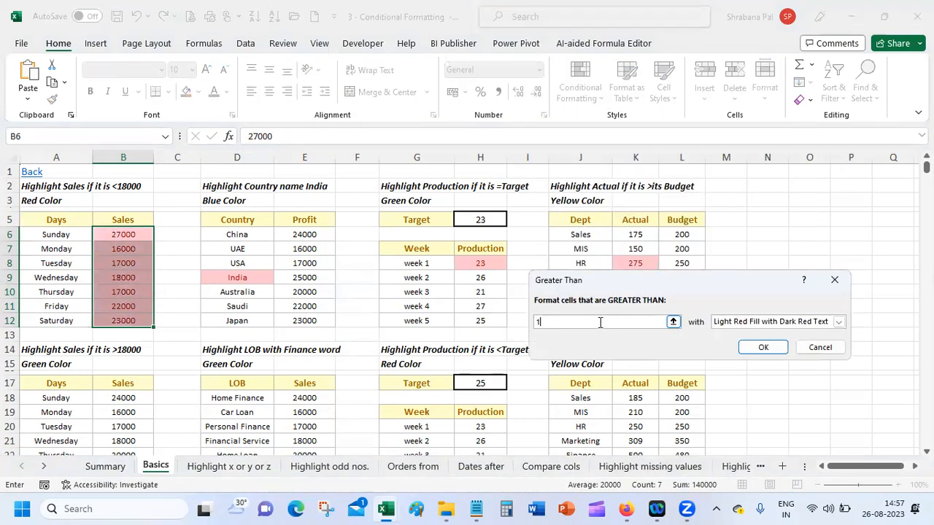
pyautogui.write('8000')
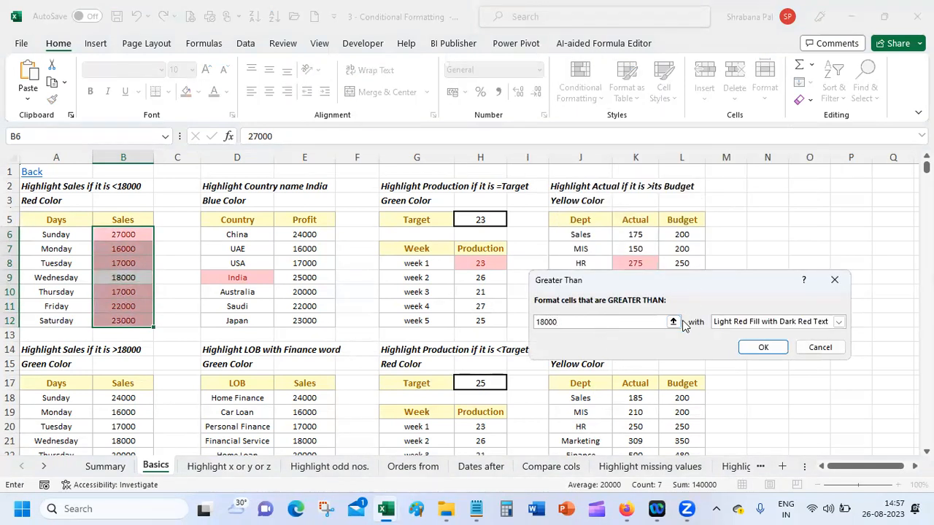
pyautogui.click(832, 321)
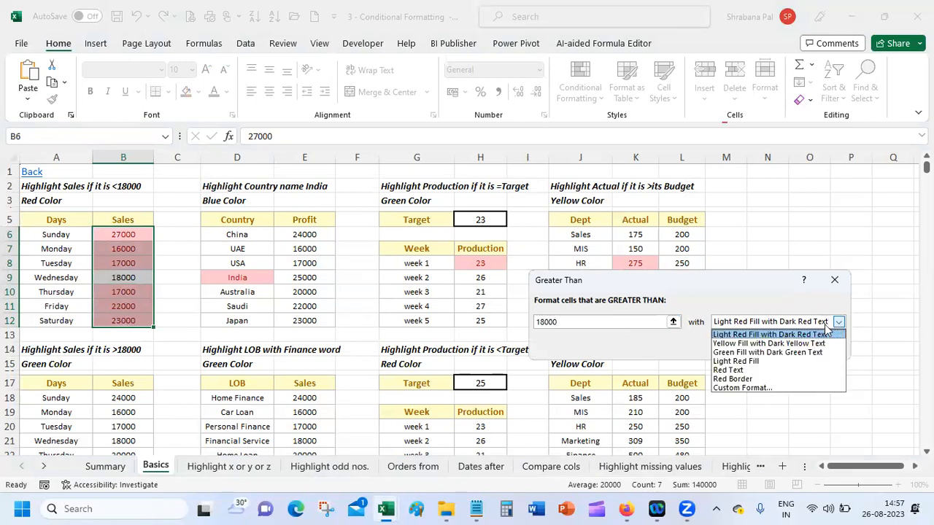
pyautogui.click(812, 354)
pyautogui.click(763, 348)
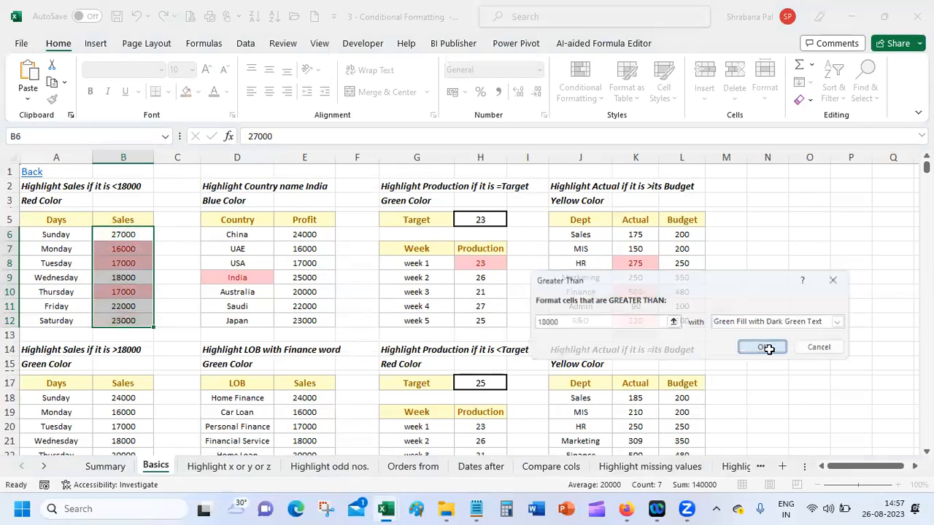
pyautogui.click(407, 386)
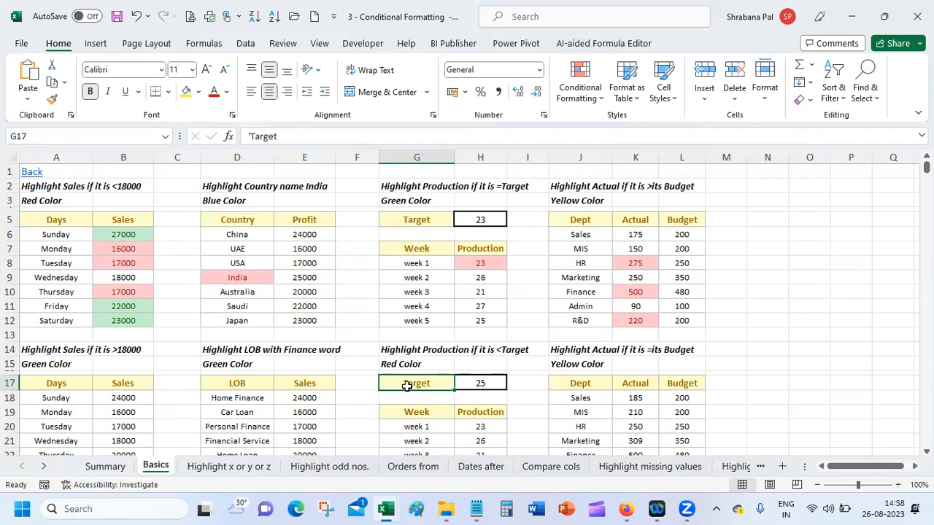
# Edit the green formatting rule for B6:B12 so its condition is less than or equal to 18000, and apply it
pyautogui.click(115, 233)
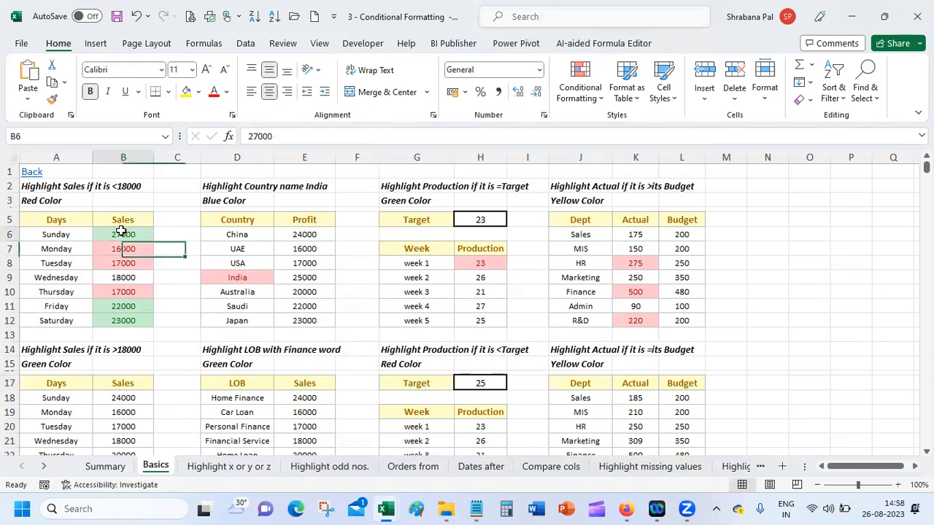
pyautogui.click(589, 97)
pyautogui.click(604, 327)
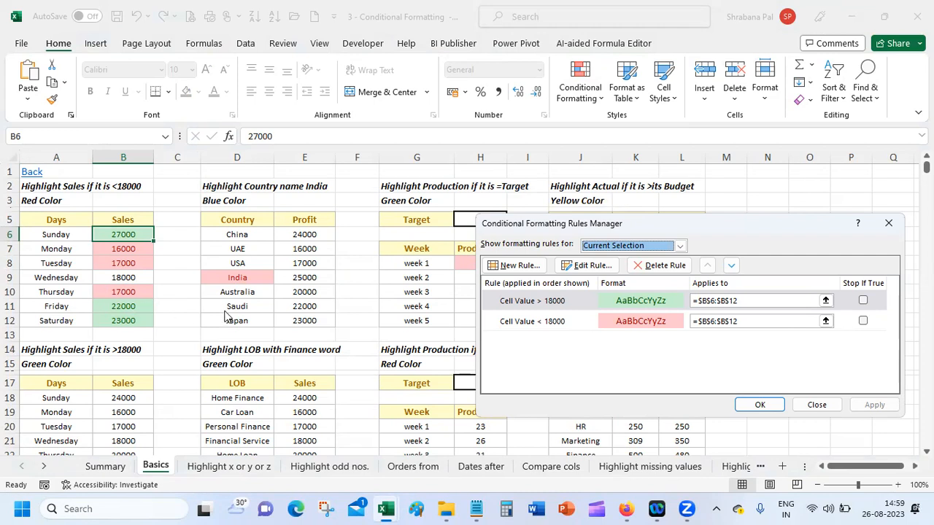
pyautogui.click(591, 307)
pyautogui.click(586, 266)
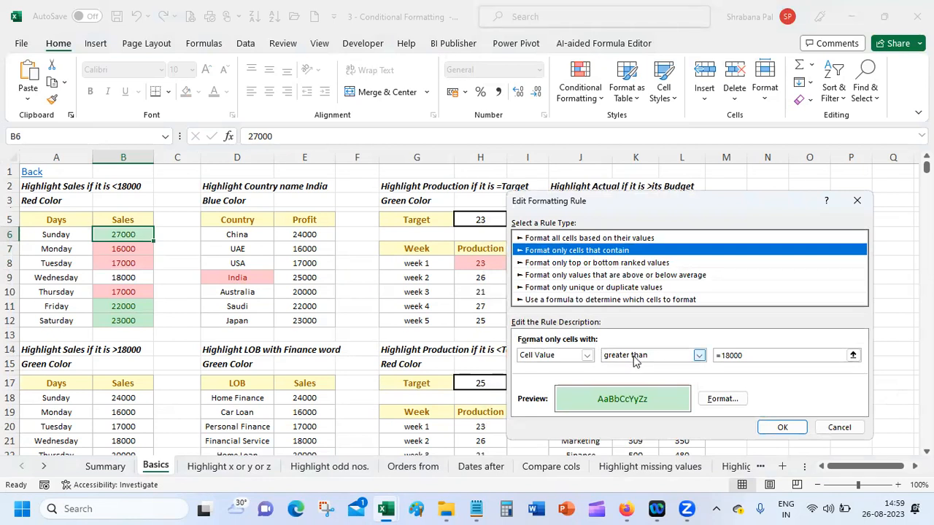
pyautogui.click(634, 357)
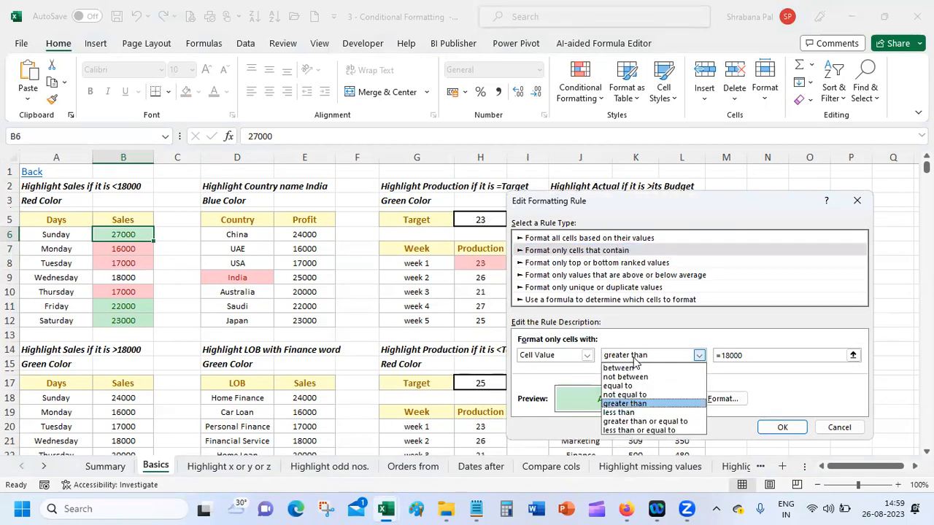
pyautogui.click(668, 430)
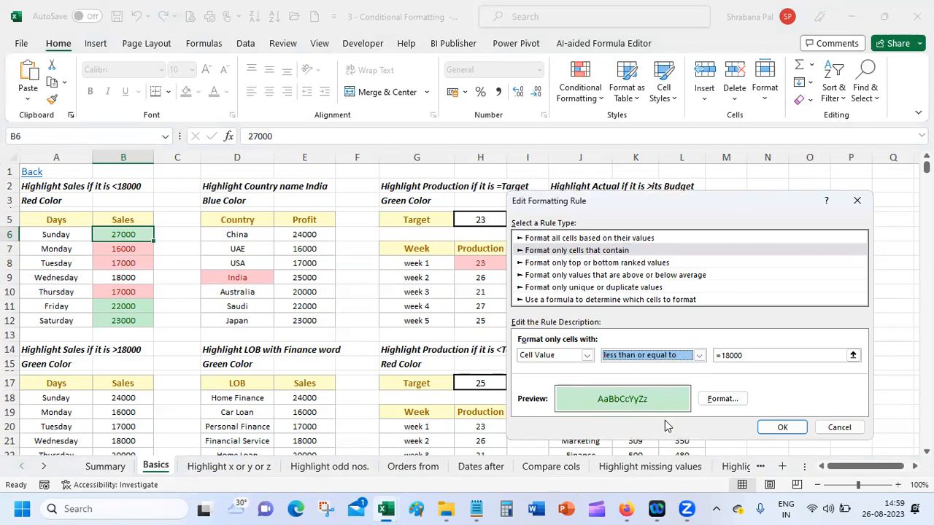
pyautogui.click(780, 429)
pyautogui.click(874, 405)
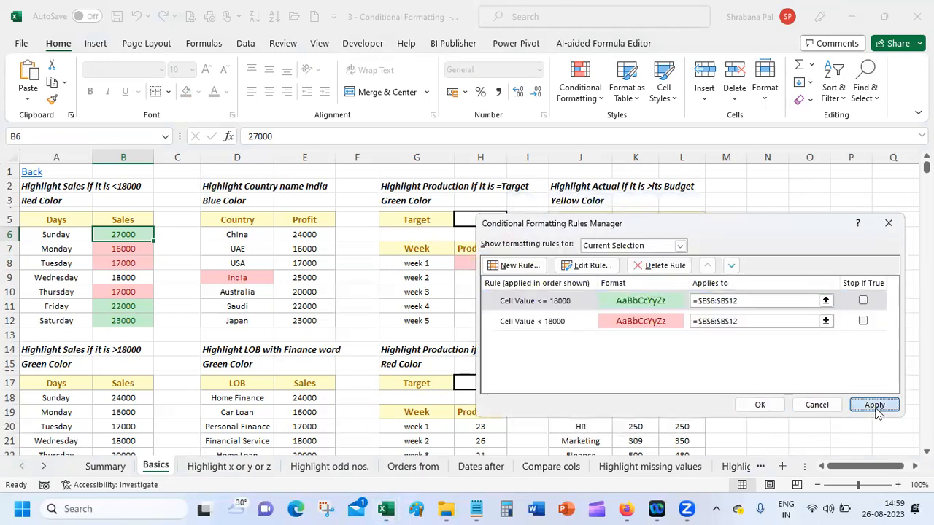
pyautogui.click(758, 406)
pyautogui.click(145, 282)
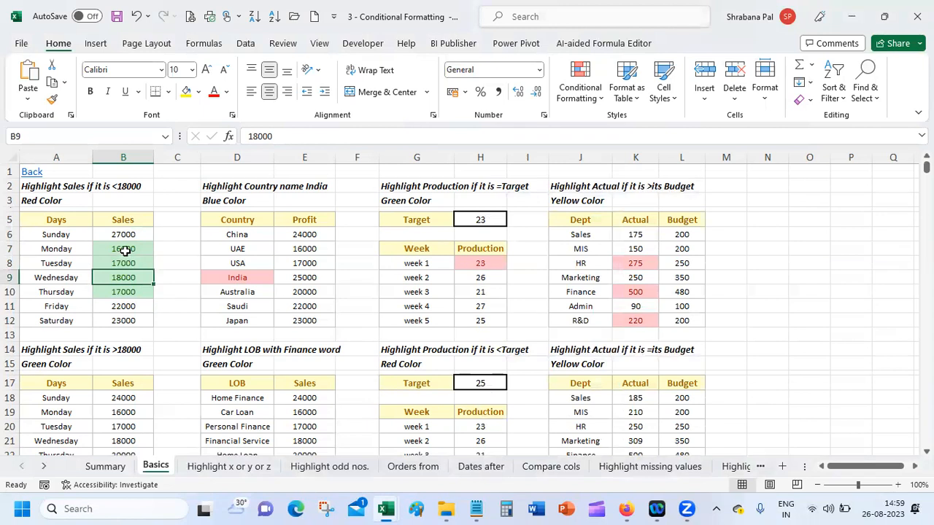
# Edit the light red formatting rule for B6:B12 so its condition is greater than 18000, and apply it
pyautogui.moveTo(121, 235); pyautogui.dragTo(132, 324)
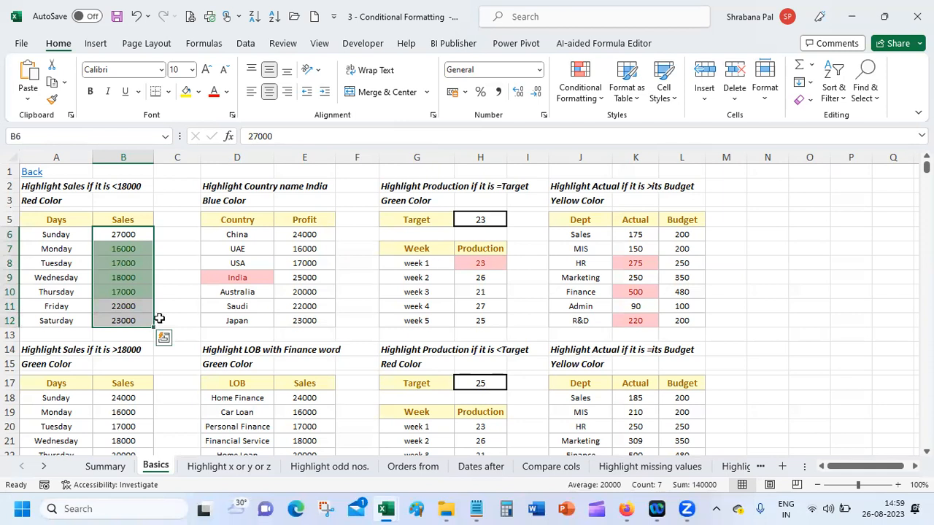
pyautogui.click(578, 84)
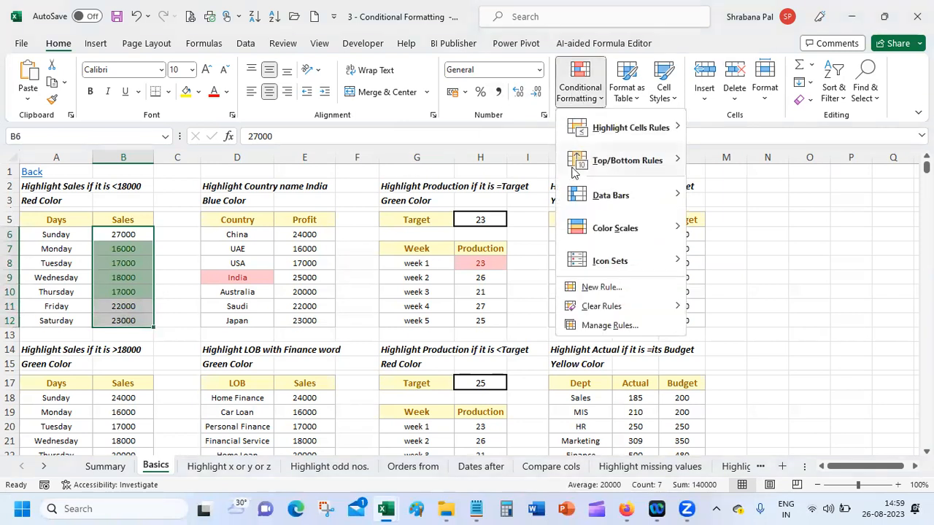
pyautogui.click(612, 326)
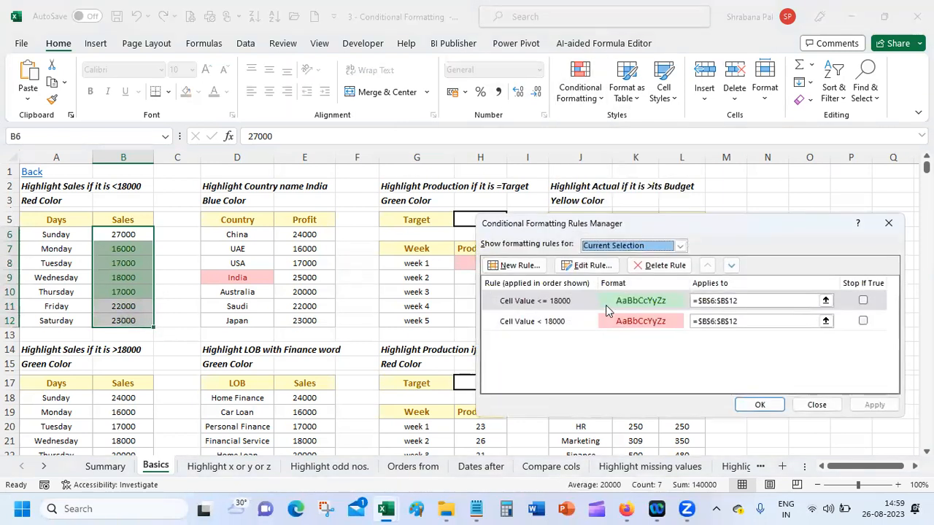
pyautogui.click(606, 306)
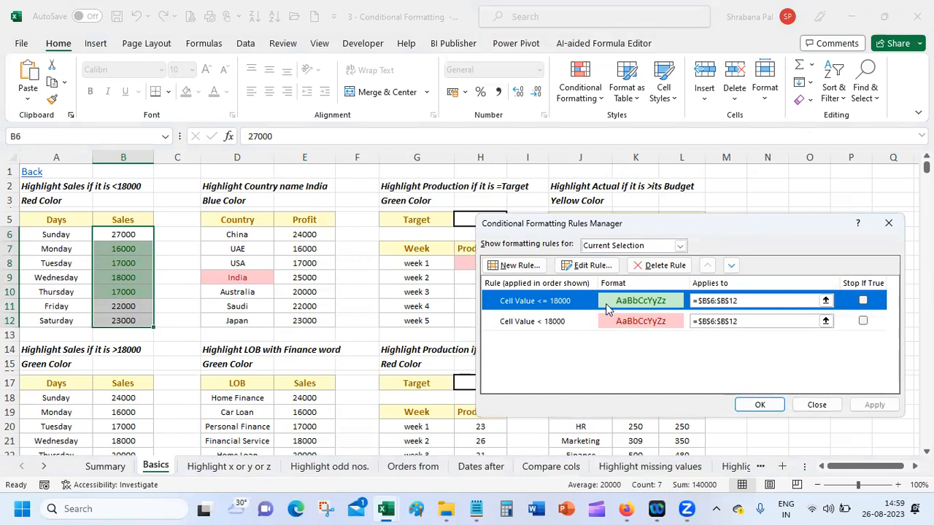
pyautogui.click(569, 321)
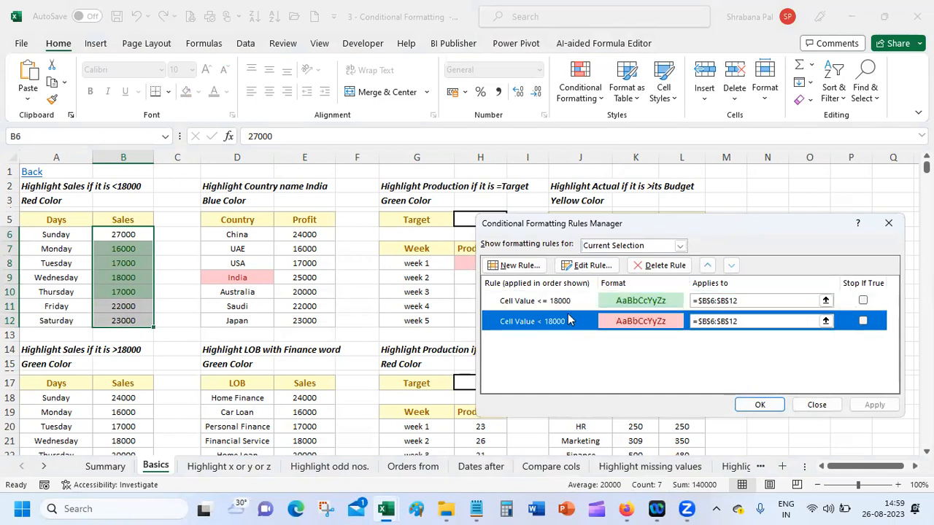
pyautogui.click(587, 266)
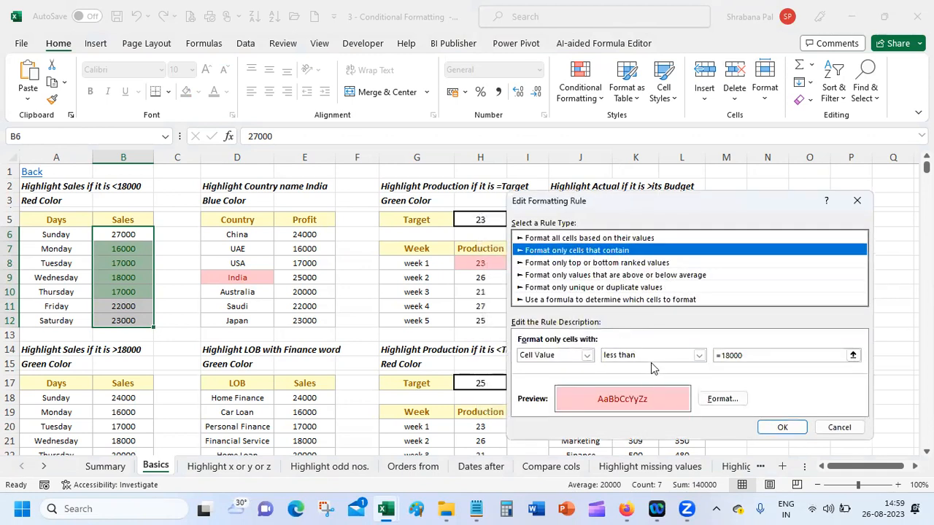
pyautogui.click(651, 358)
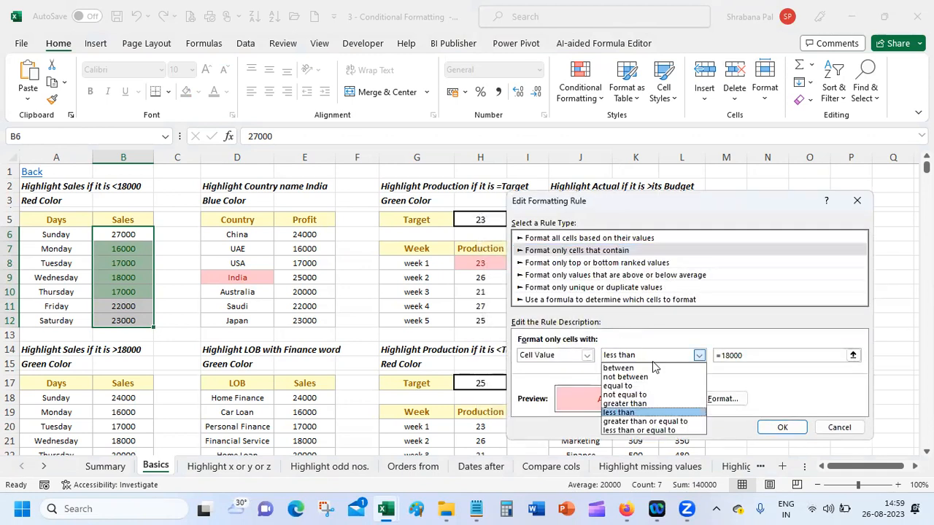
pyautogui.click(664, 403)
pyautogui.click(781, 429)
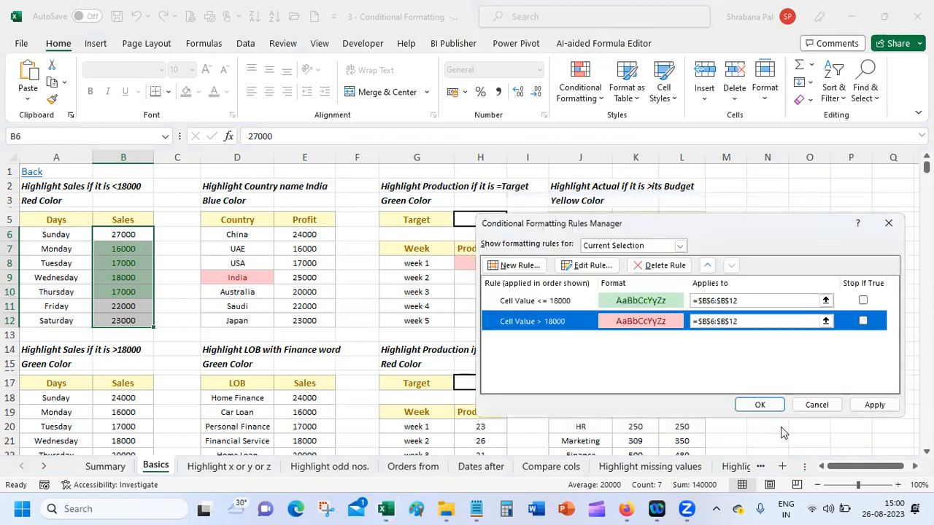
pyautogui.click(889, 407)
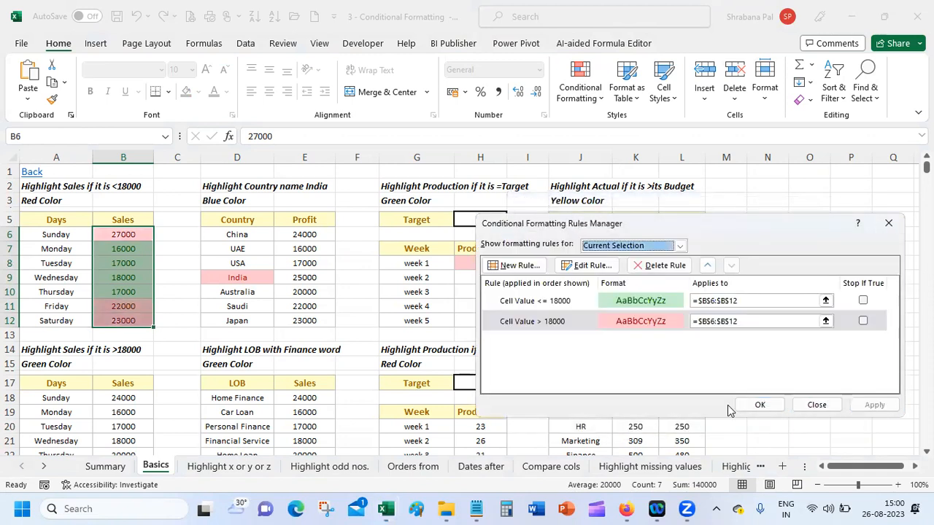
pyautogui.click(760, 405)
pyautogui.click(232, 267)
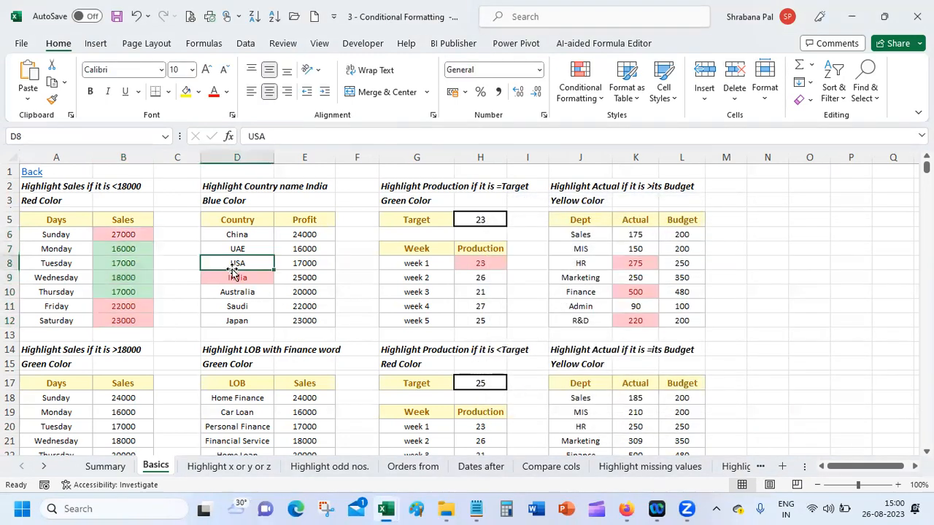
pyautogui.click(124, 254)
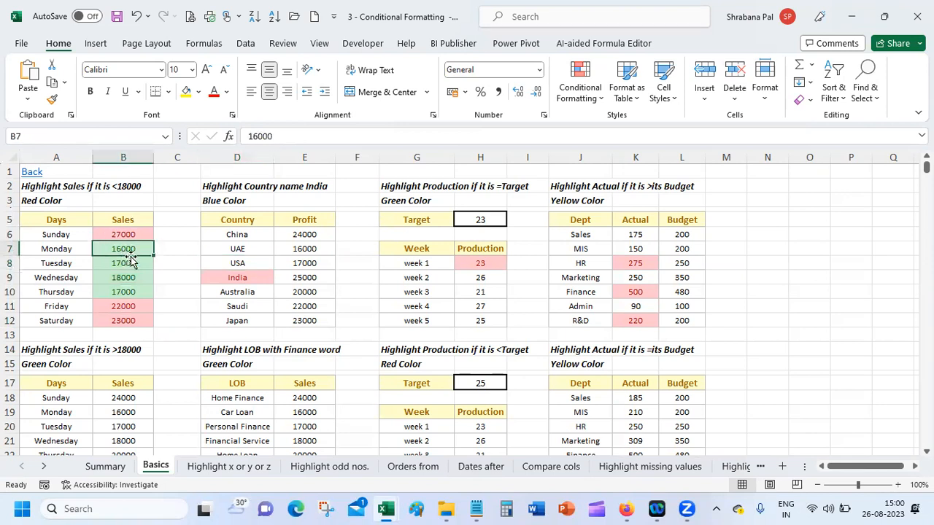
pyautogui.click(229, 234)
pyautogui.moveTo(229, 234); pyautogui.dragTo(236, 307)
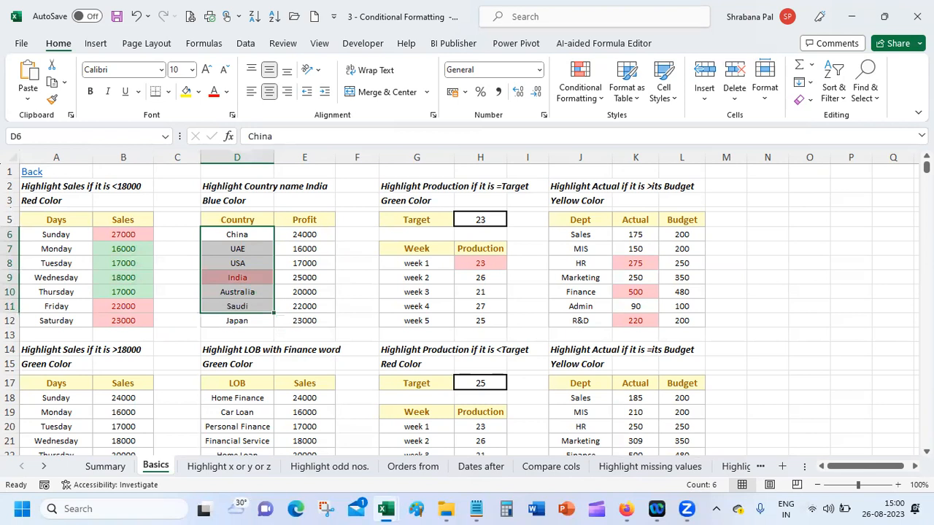
pyautogui.scroll(-7, 467, 306)
pyautogui.moveTo(926, 177); pyautogui.dragTo(926, 167)
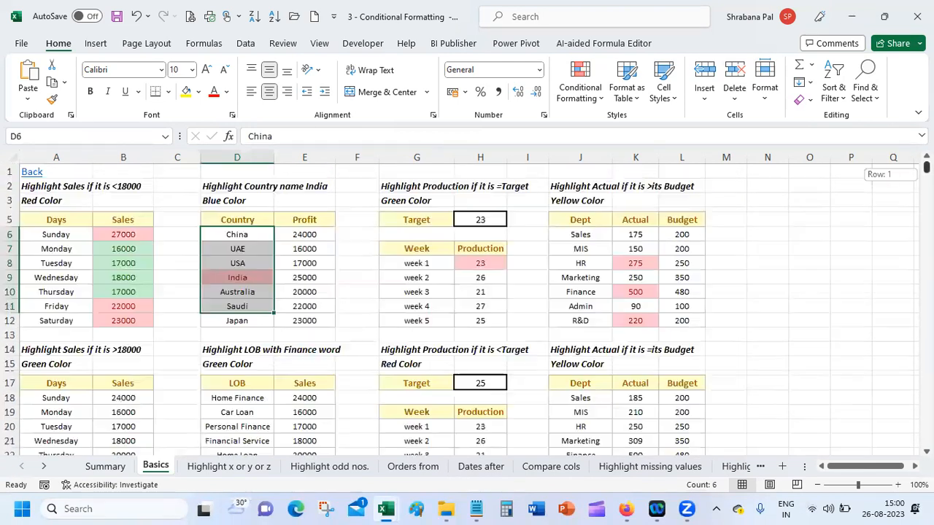
# On the Highlight x or y or z sheet, copy the fruit table A3:E7 and paste it at A9
pyautogui.click(205, 469)
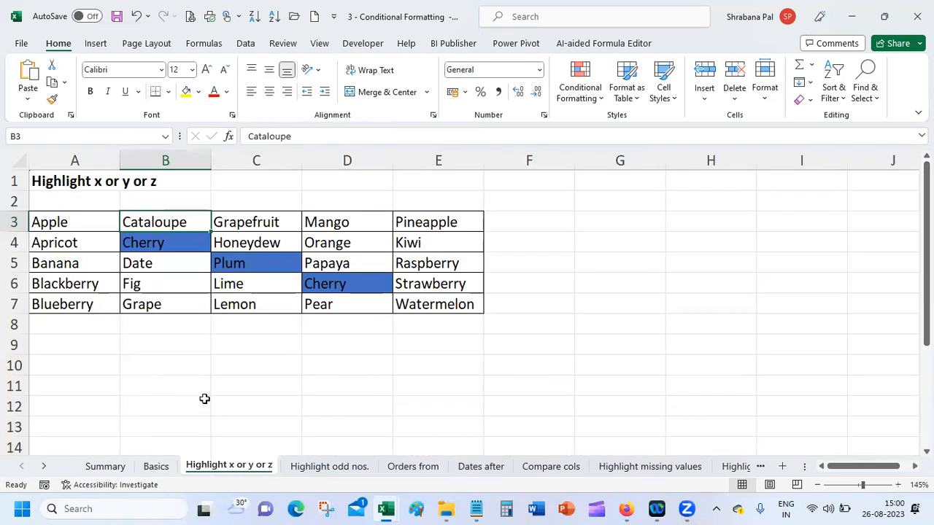
pyautogui.click(200, 400)
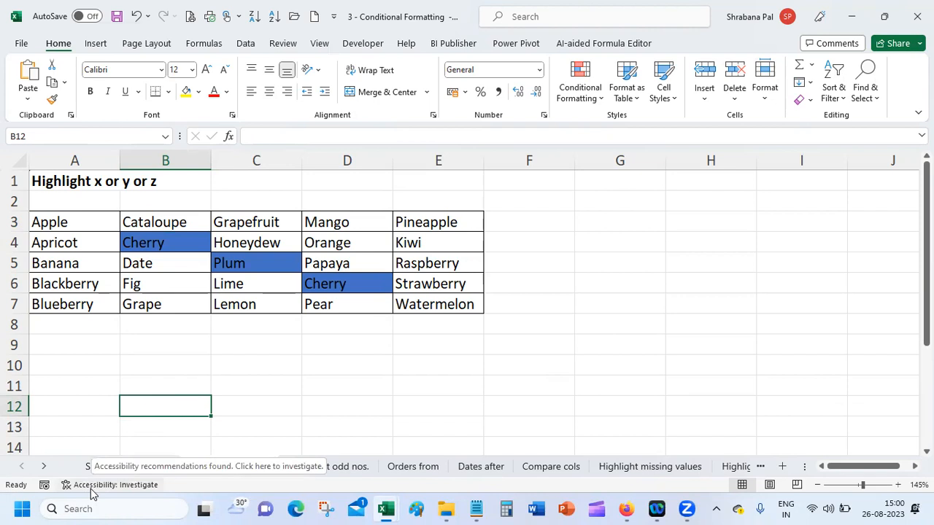
pyautogui.moveTo(48, 221); pyautogui.dragTo(416, 291)
pyautogui.hotkey('ctrl', 'c')
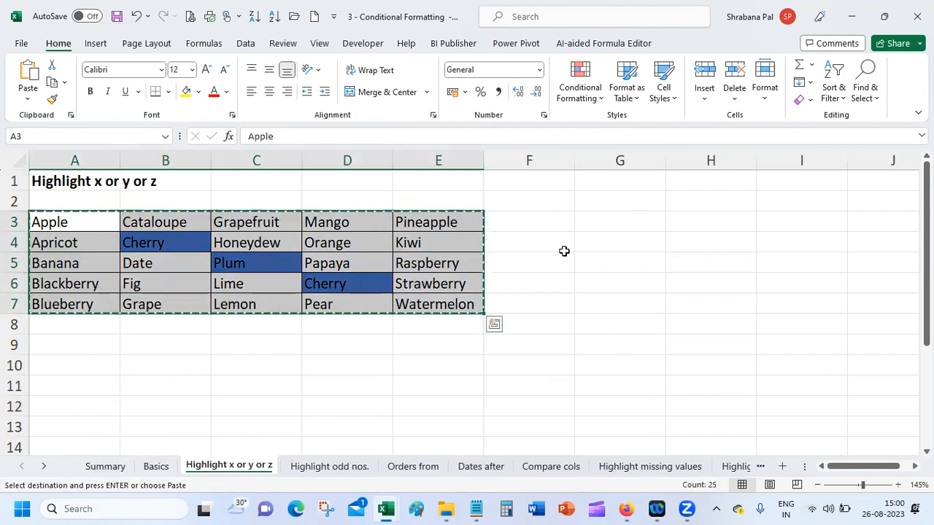
pyautogui.click(56, 342)
pyautogui.hotkey('ctrl', 'v')
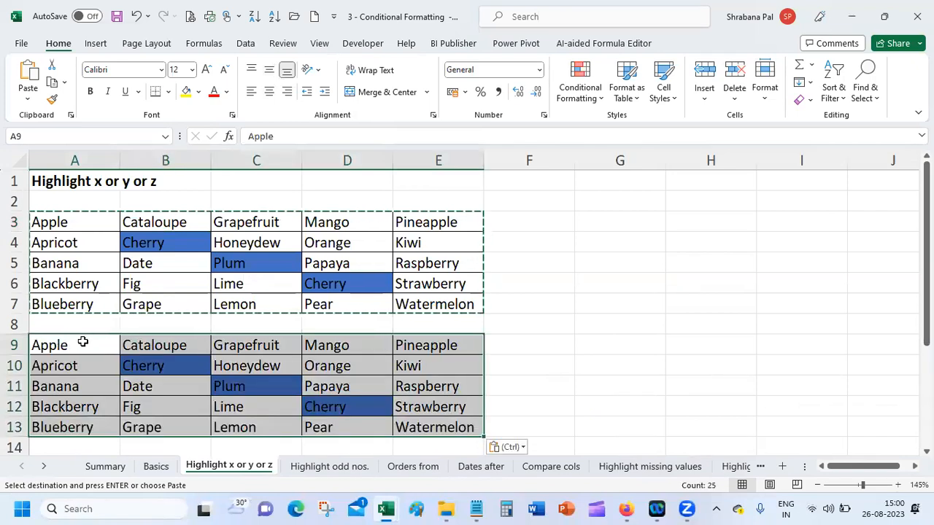
# Clear the conditional formatting rules from the copied fruit table A9:E13 only
pyautogui.click(86, 343)
pyautogui.moveTo(114, 346); pyautogui.dragTo(423, 422)
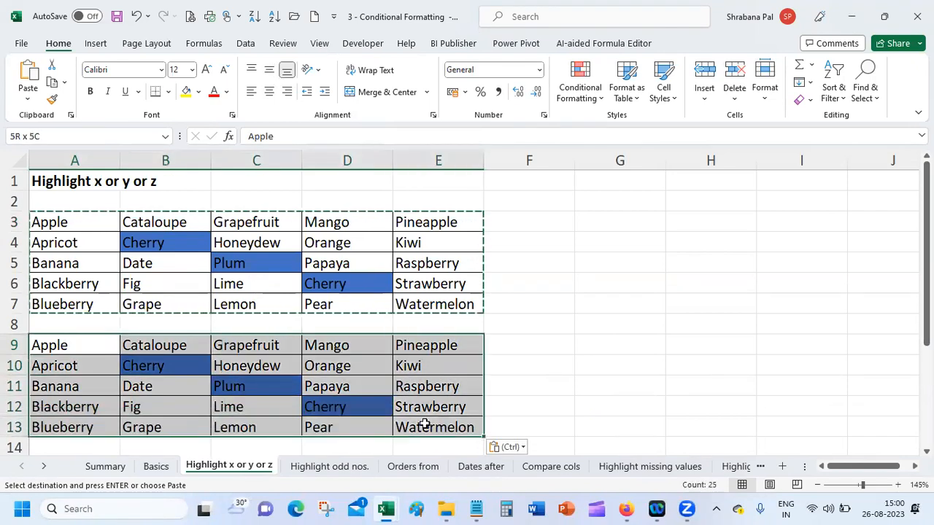
pyautogui.rightClick(423, 420)
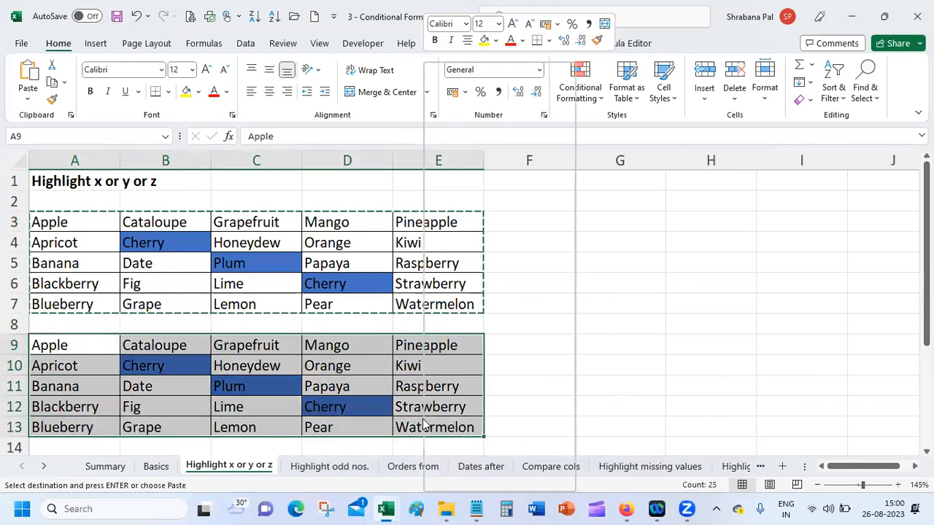
pyautogui.click(715, 2)
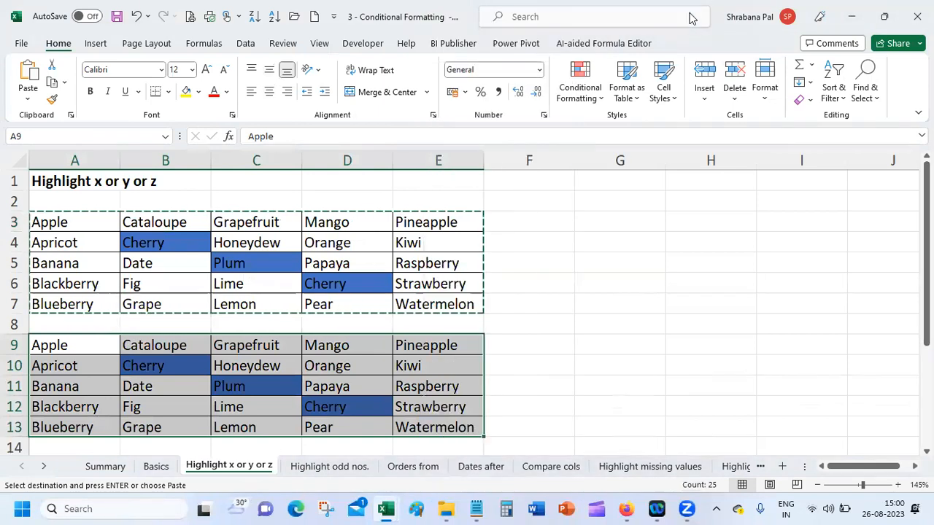
pyautogui.click(579, 95)
pyautogui.moveTo(624, 314)
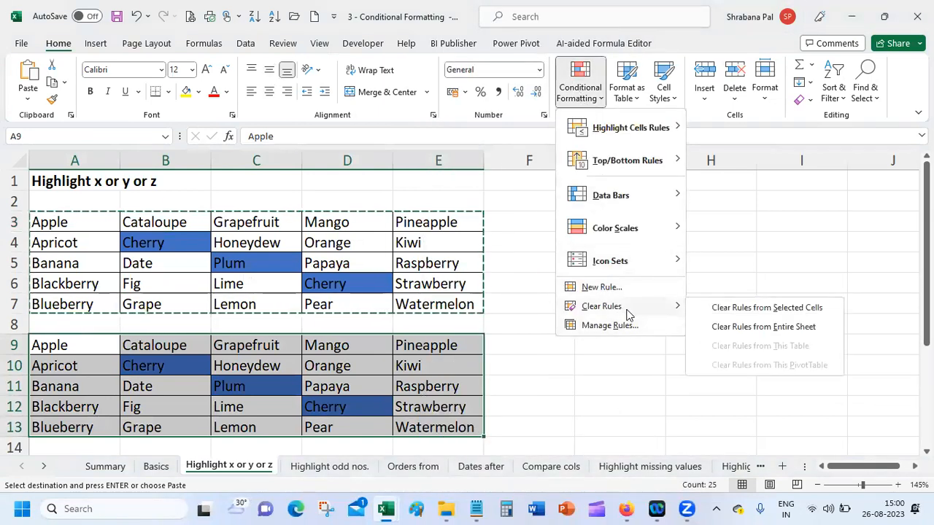
pyautogui.click(768, 310)
pyautogui.click(593, 380)
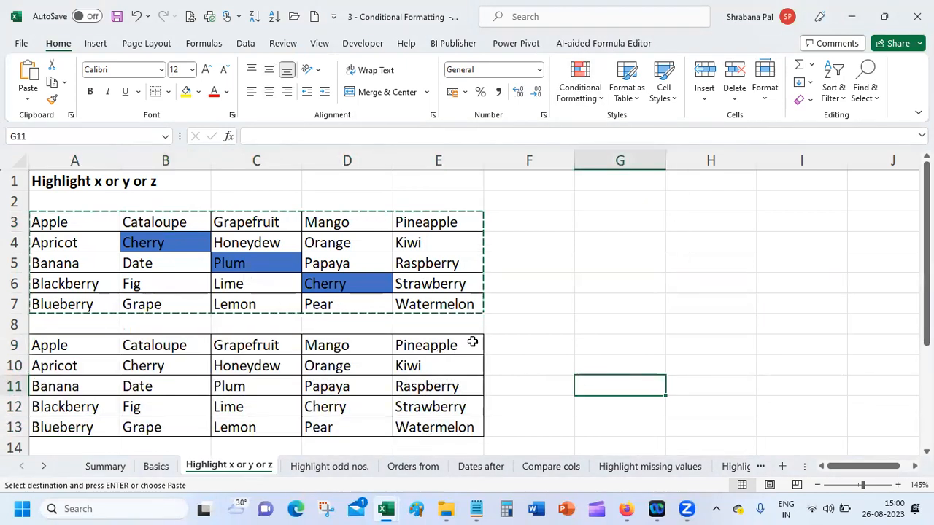
pyautogui.click(478, 316)
pyautogui.click(380, 238)
pyautogui.click(558, 289)
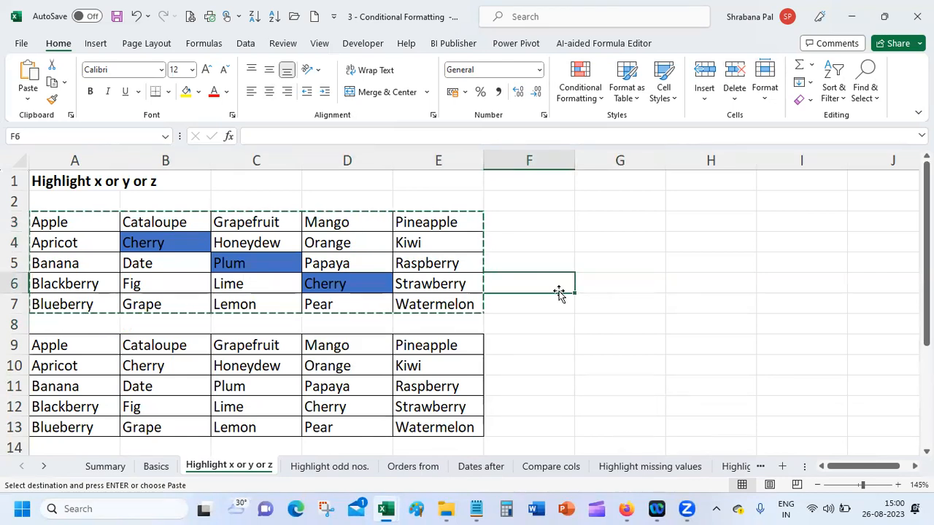
pyautogui.doubleClick(627, 263)
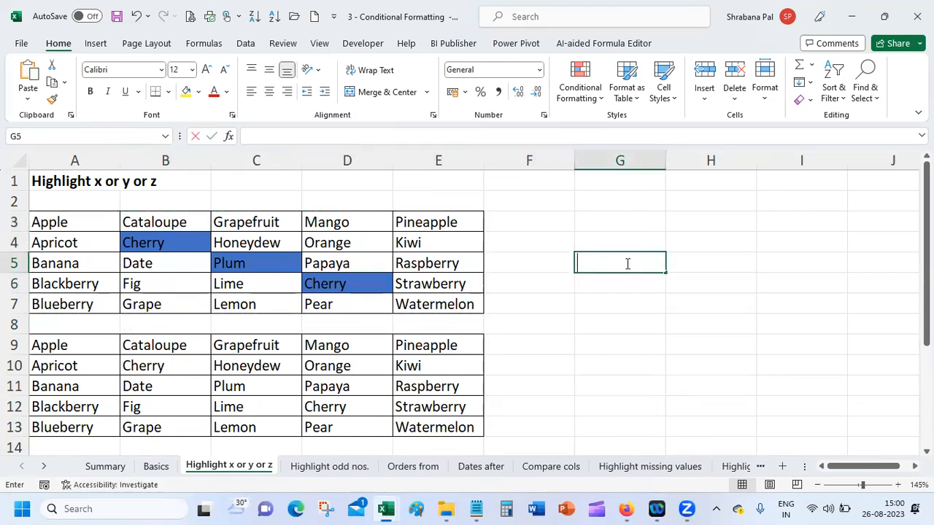
pyautogui.click(620, 307)
# Highlight cells in A9:E13 that contain the text Apple with Light Red Fill with Dark Red Text
pyautogui.click(85, 349)
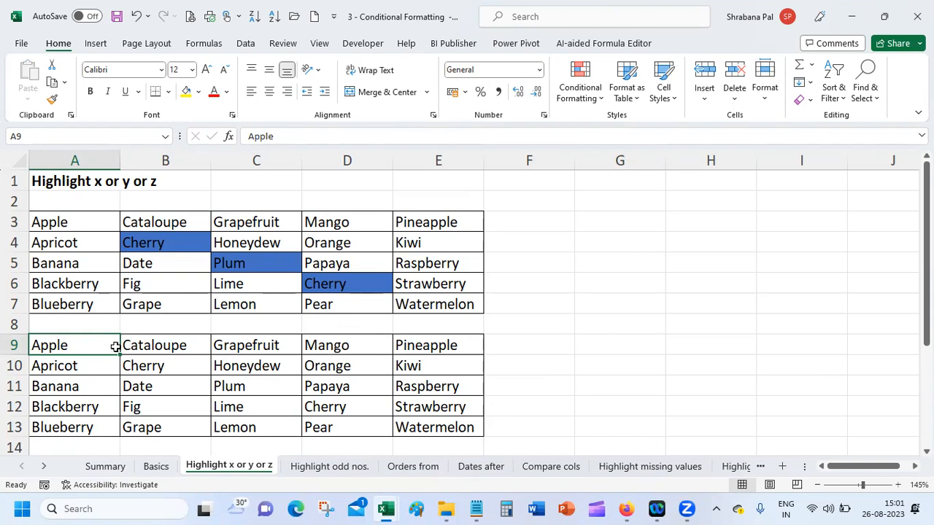
pyautogui.moveTo(63, 344); pyautogui.dragTo(424, 424)
pyautogui.click(596, 96)
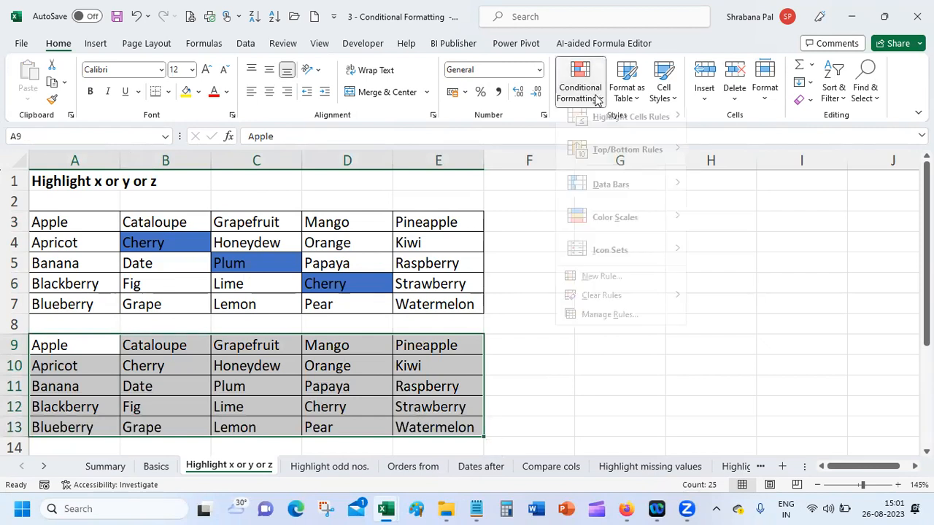
pyautogui.moveTo(644, 127)
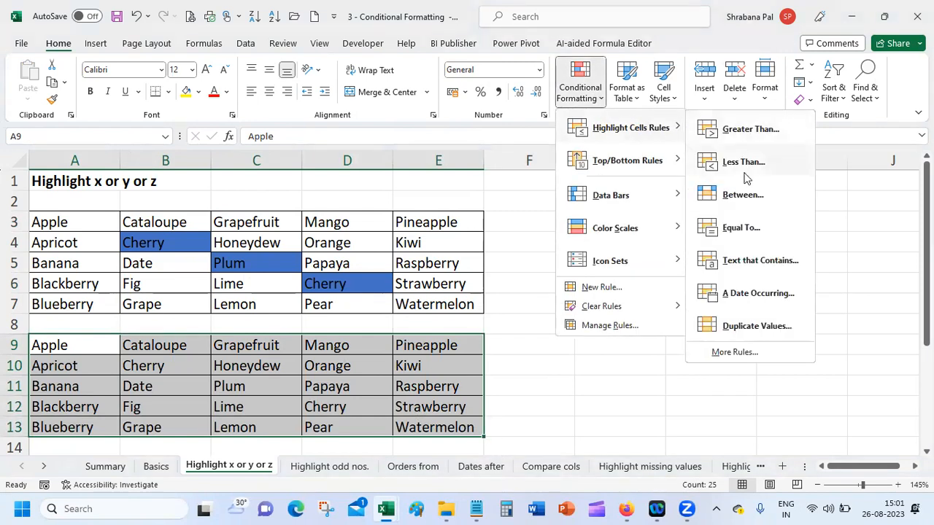
pyautogui.click(766, 265)
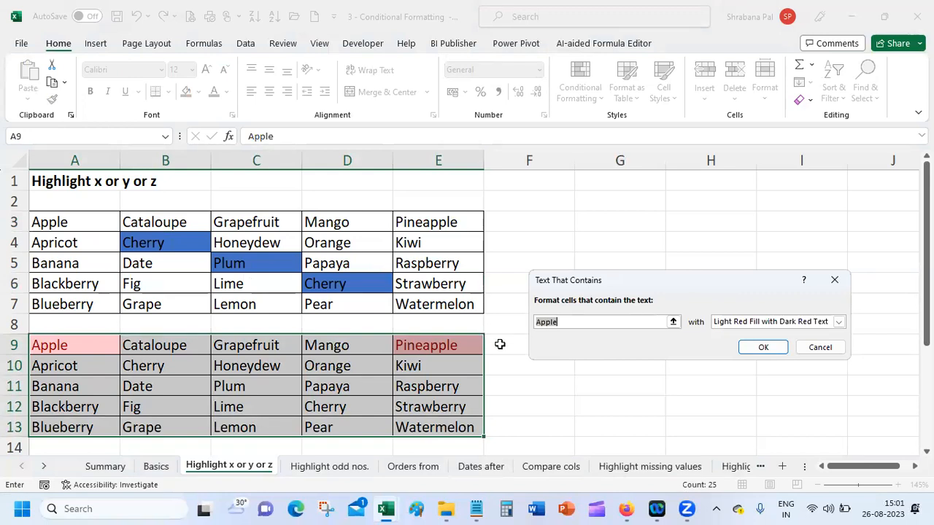
pyautogui.click(756, 347)
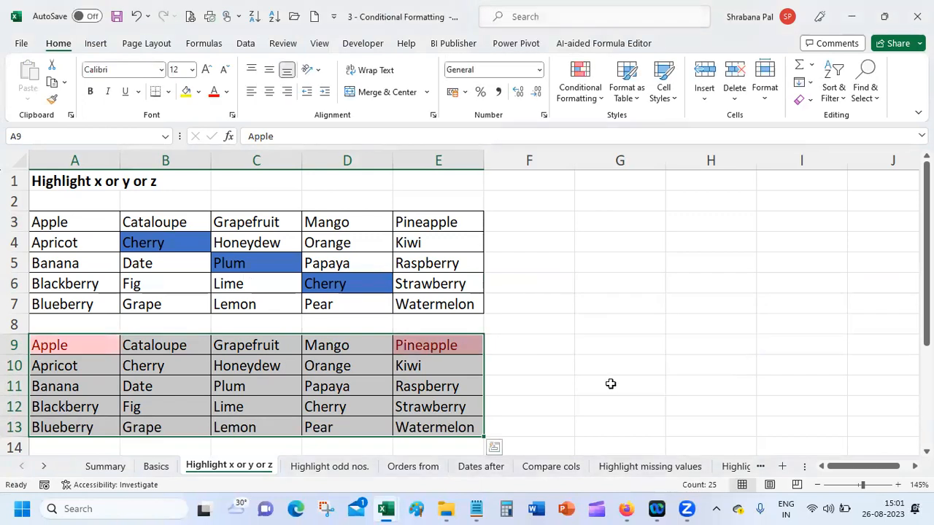
pyautogui.click(609, 382)
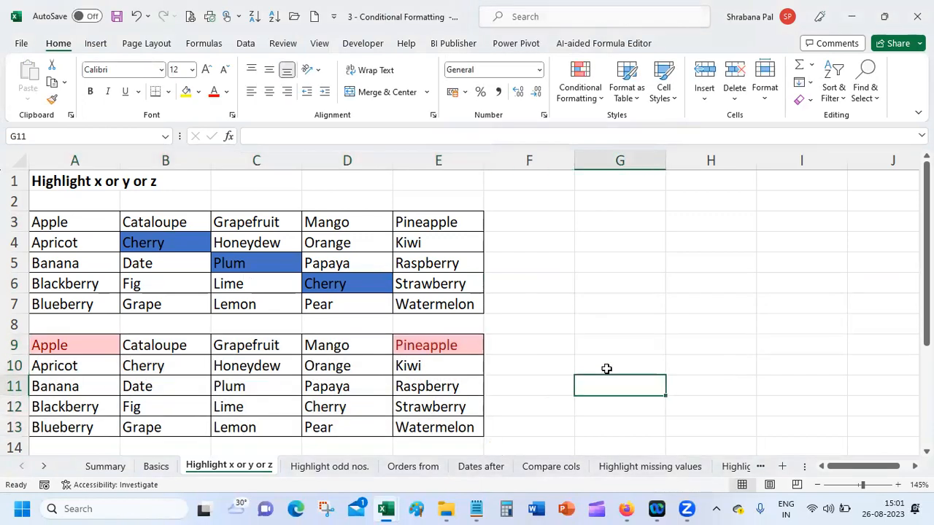
# Open the formula-based conditional formatting rule of the original fruit table A3:E7 to examine its formula and format
pyautogui.click(60, 347)
pyautogui.moveTo(61, 347); pyautogui.dragTo(423, 425)
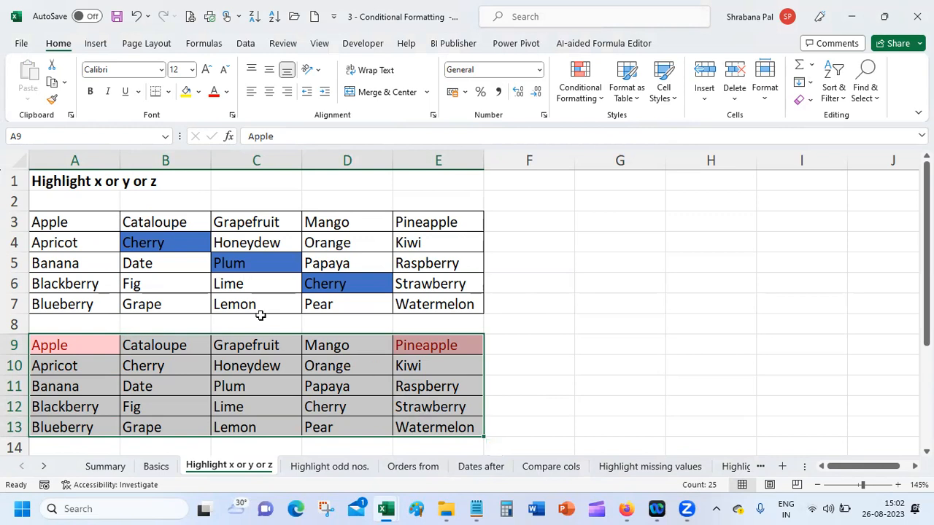
pyautogui.click(180, 257)
pyautogui.click(66, 222)
pyautogui.moveTo(66, 223); pyautogui.dragTo(438, 305)
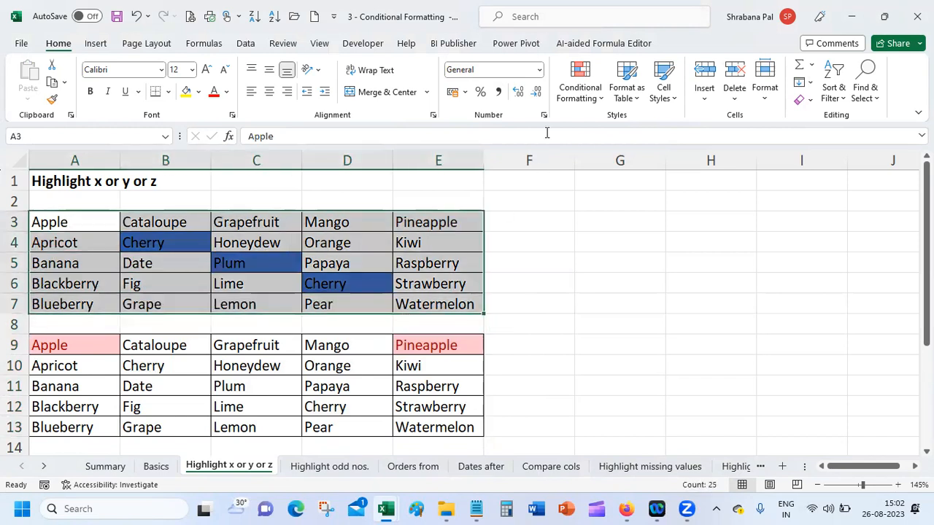
pyautogui.click(584, 92)
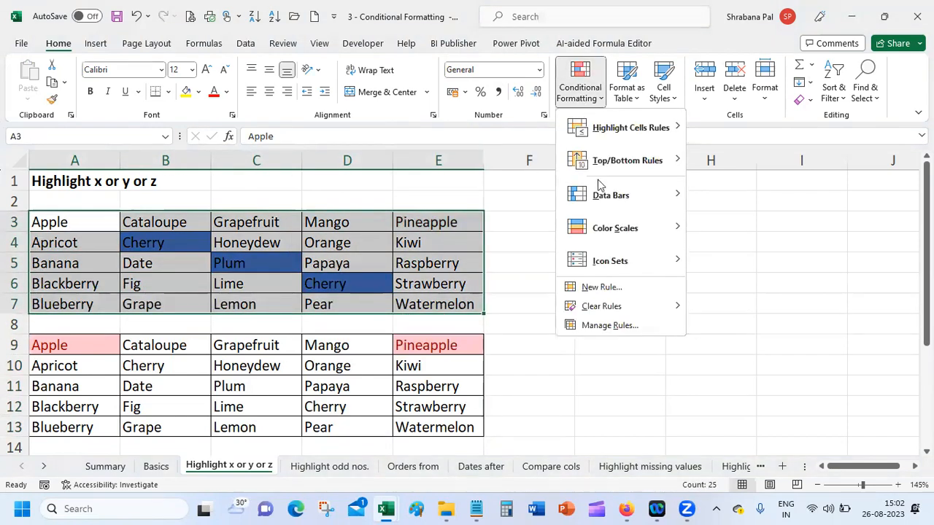
pyautogui.click(603, 326)
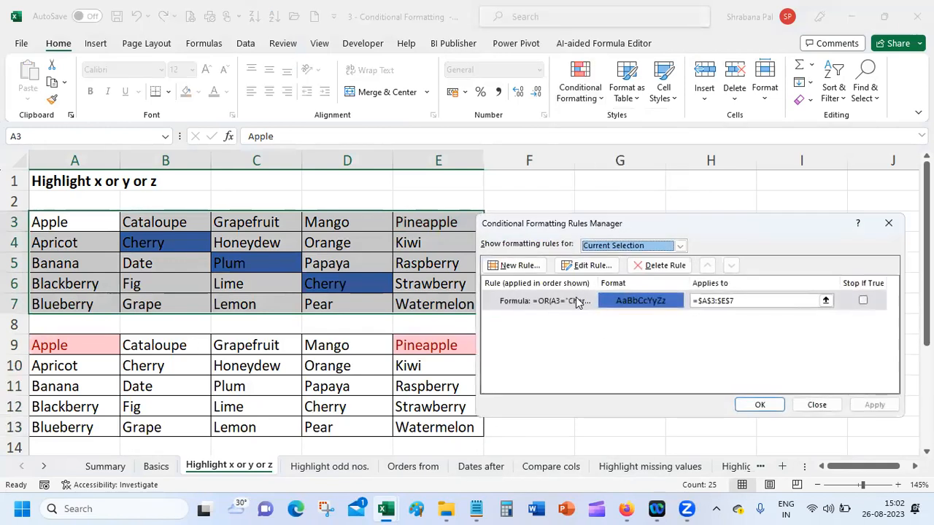
pyautogui.click(547, 300)
pyautogui.click(588, 266)
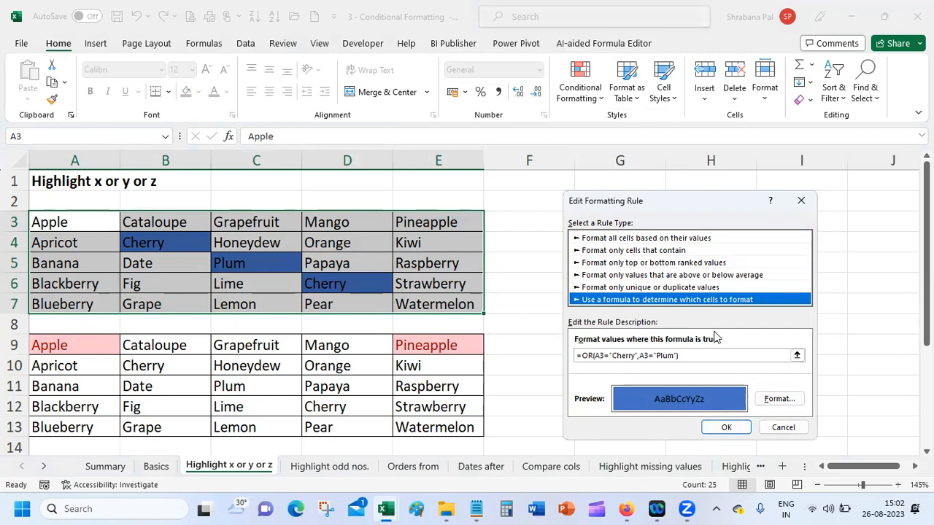
# Extend the formatting rule of fruit table A3:E7 to =OR(A3="Cherry",A3="Plum",A3="Apple") and apply it
pyautogui.click(584, 357)
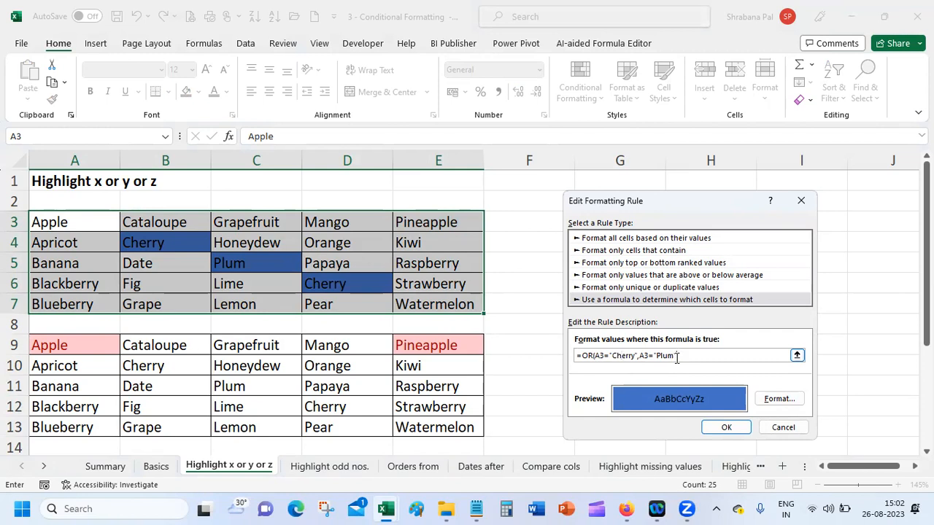
pyautogui.write(',A3="')
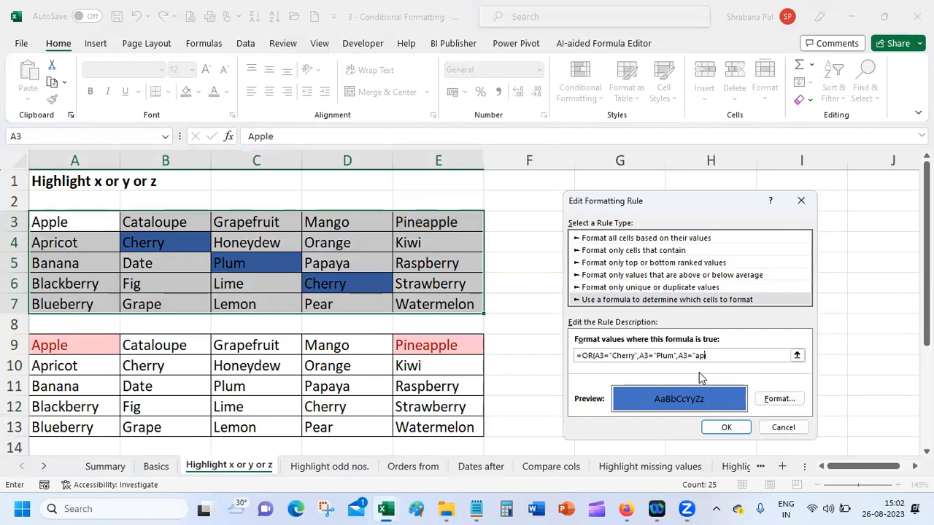
pyautogui.write('Apple"')
pyautogui.click(722, 429)
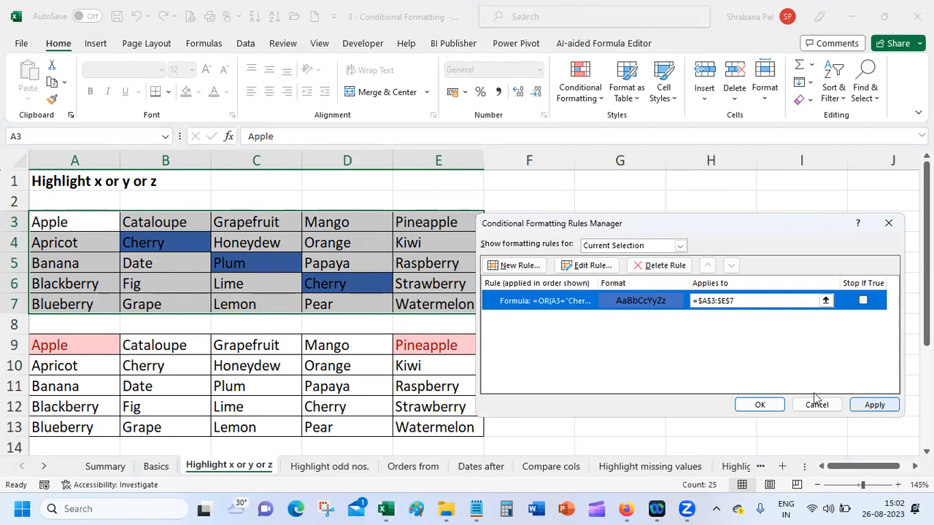
pyautogui.click(874, 405)
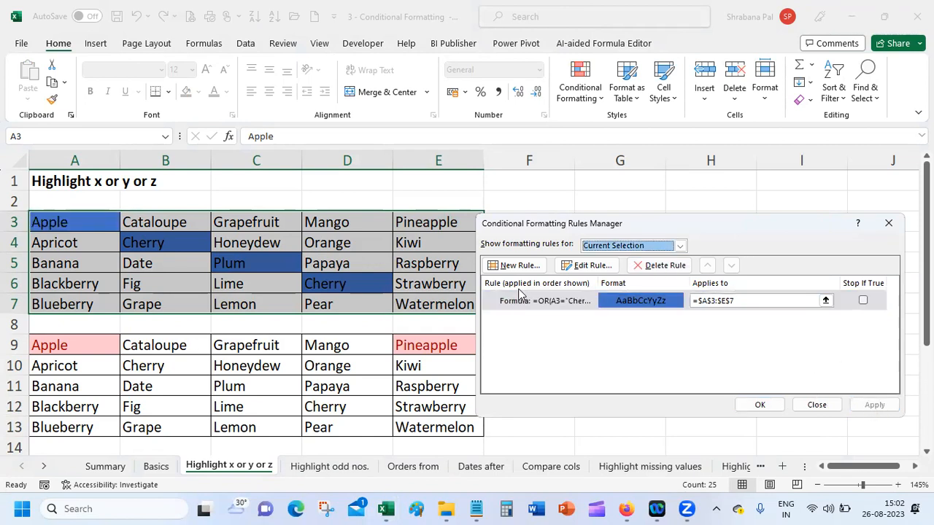
# Reopen the formula rule of fruit table A3:E7 to review its OR conditions, and close the rules manager without changes
pyautogui.click(516, 265)
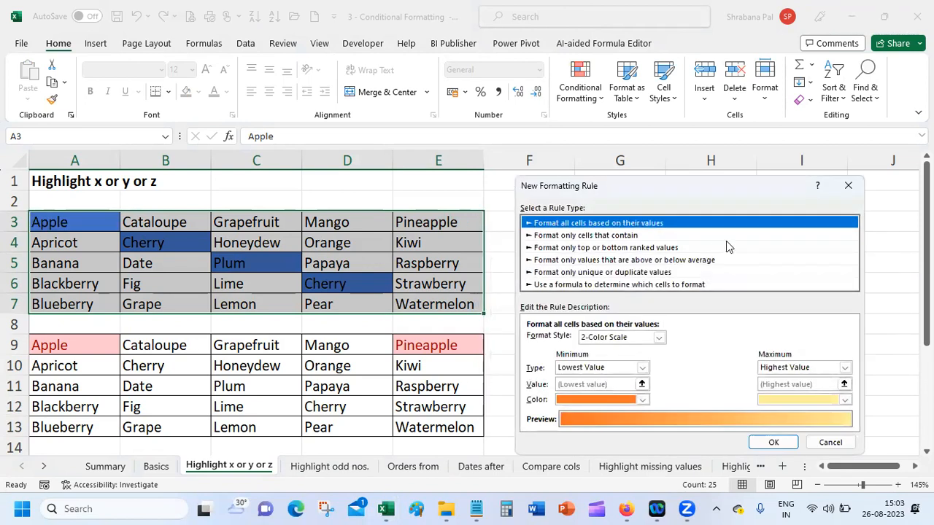
pyautogui.click(830, 442)
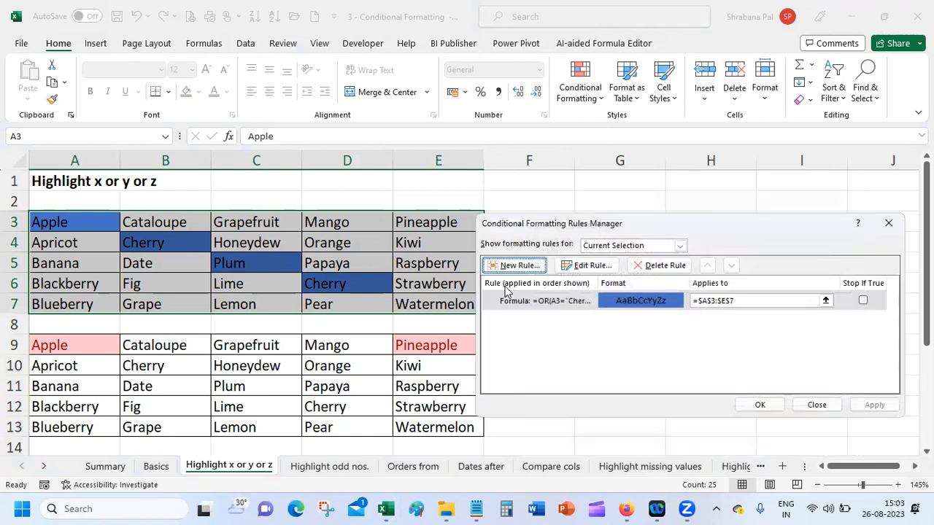
pyautogui.click(520, 305)
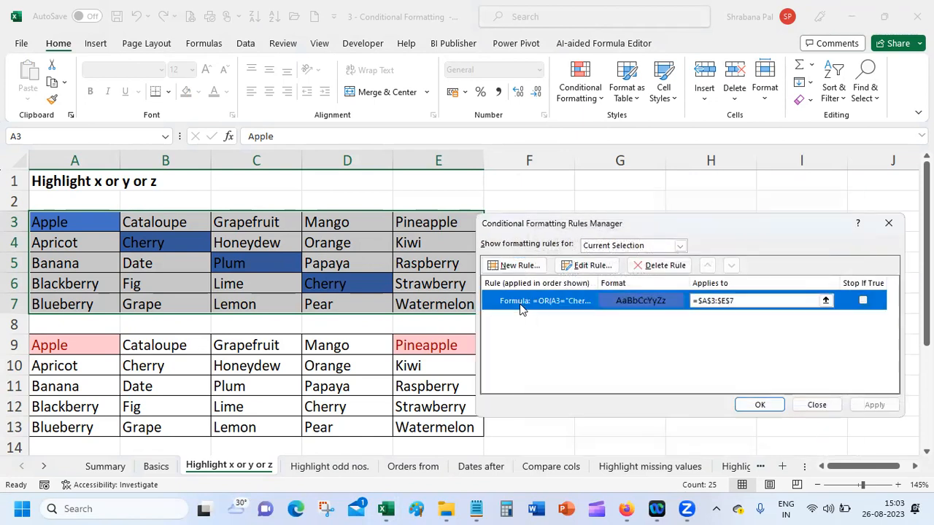
pyautogui.click(603, 268)
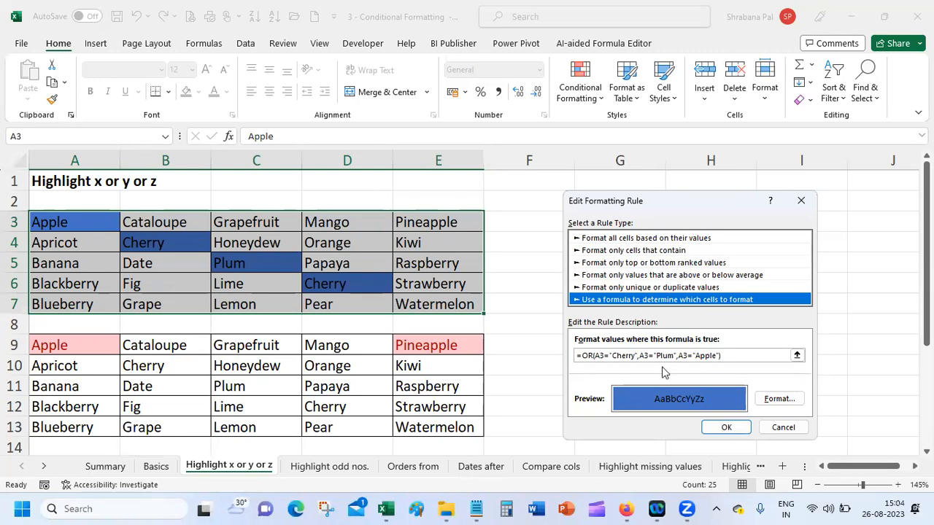
pyautogui.click(727, 428)
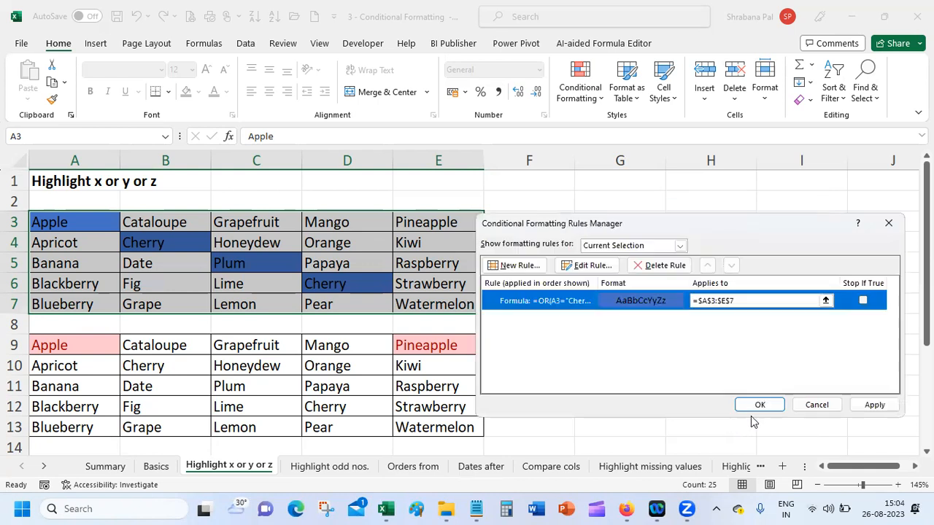
pyautogui.click(815, 404)
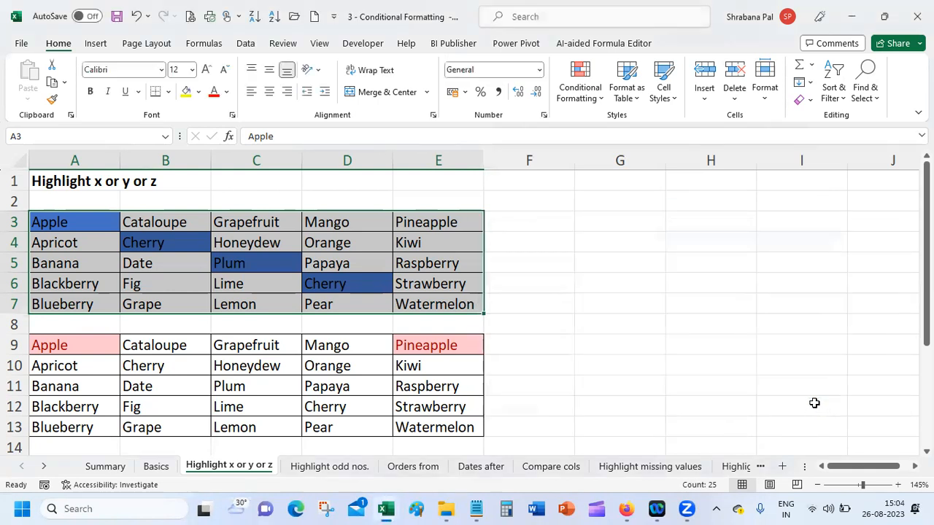
pyautogui.click(718, 393)
# Look through the other example sheets, including Orders from, Compare cols, Highlight 2 conditions, Highlight top values and Search box
pyautogui.click(334, 467)
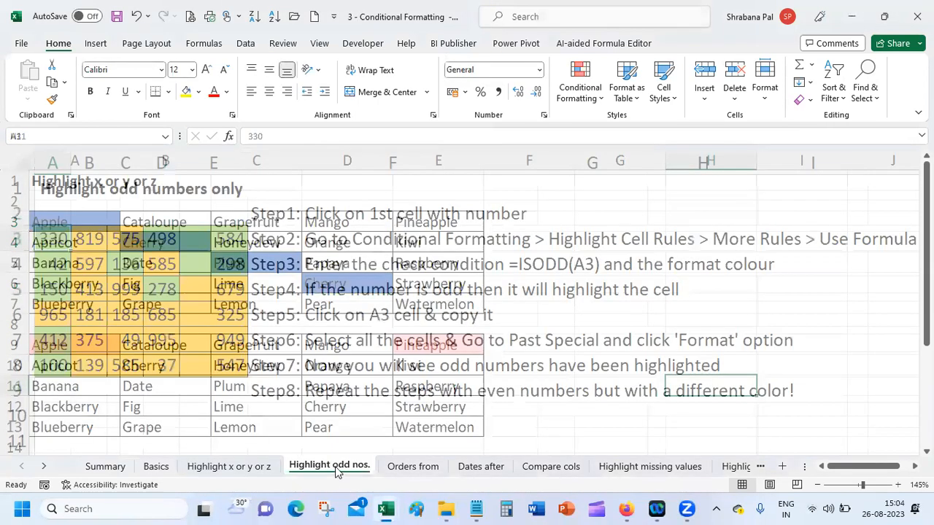
pyautogui.click(407, 465)
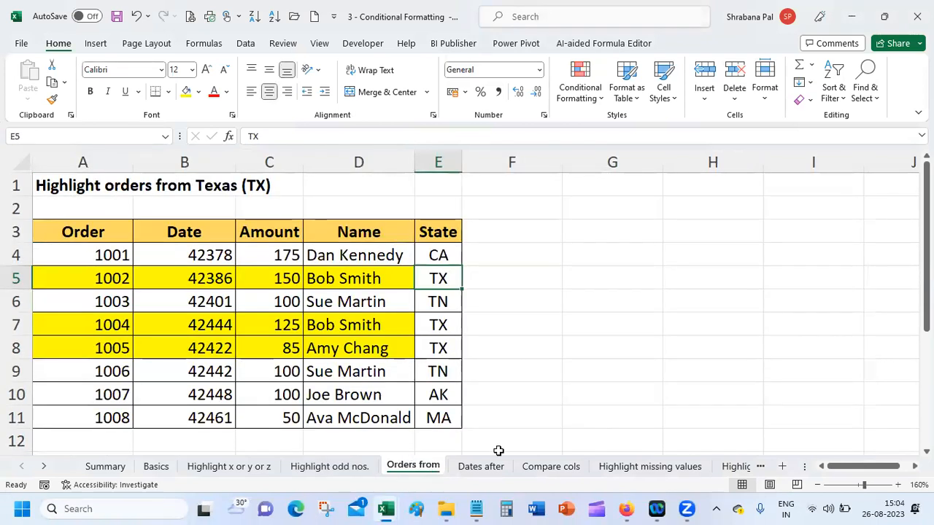
pyautogui.click(241, 467)
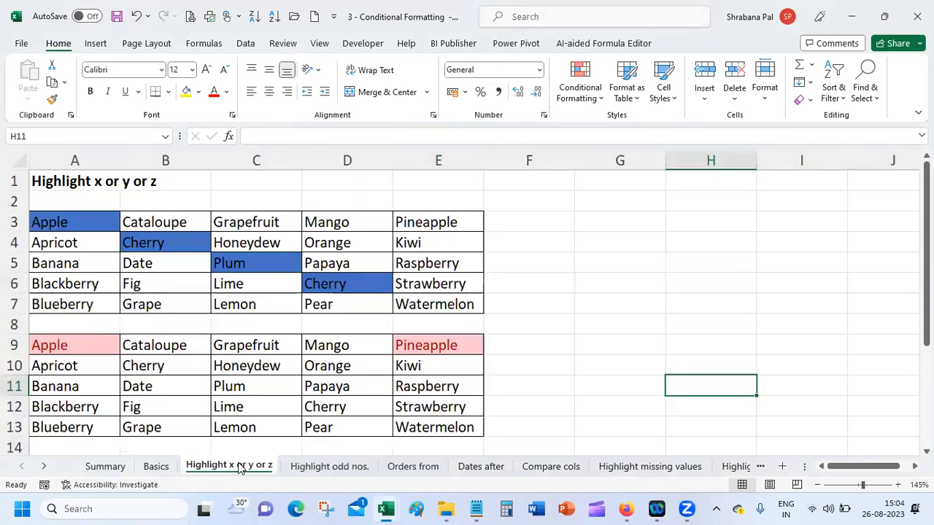
pyautogui.click(700, 467)
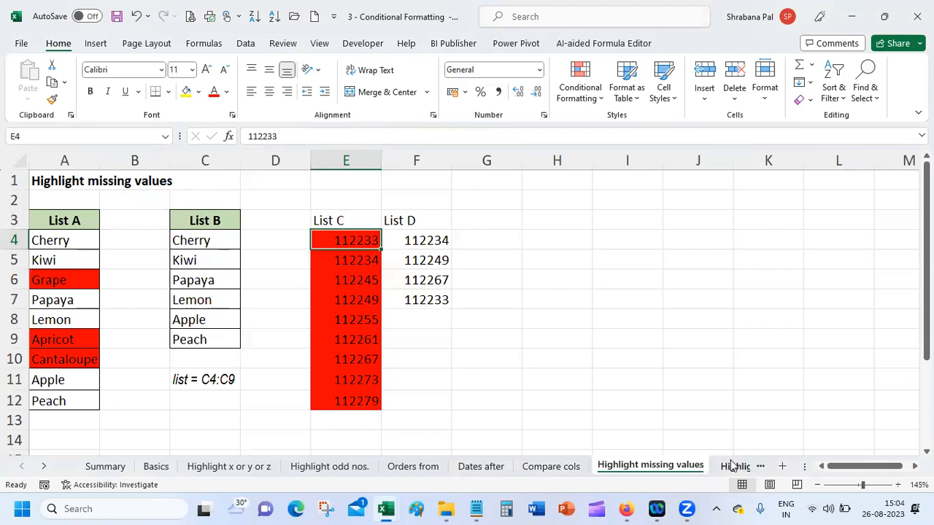
pyautogui.click(574, 471)
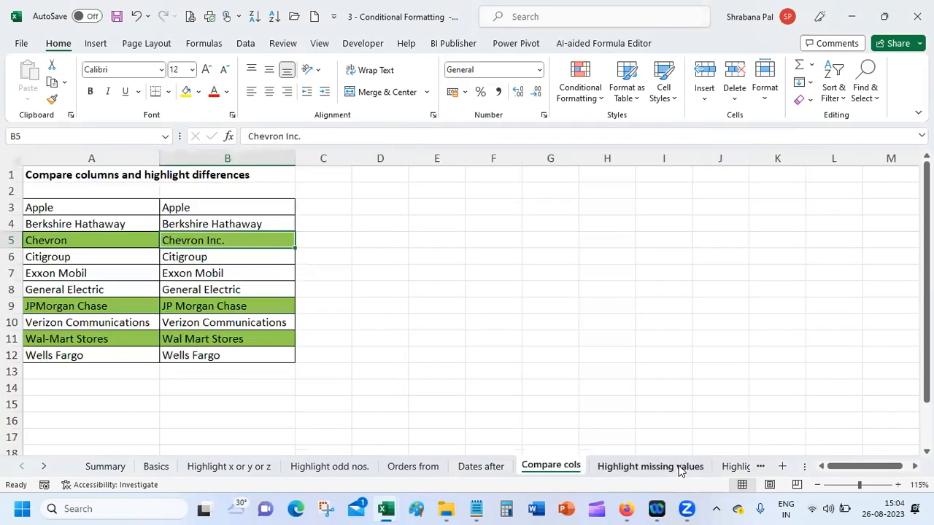
pyautogui.click(736, 471)
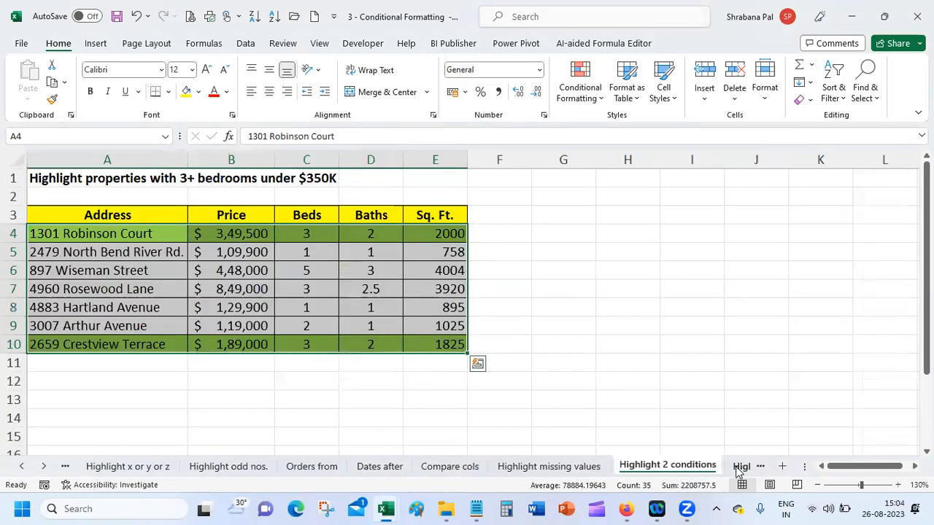
pyautogui.click(739, 471)
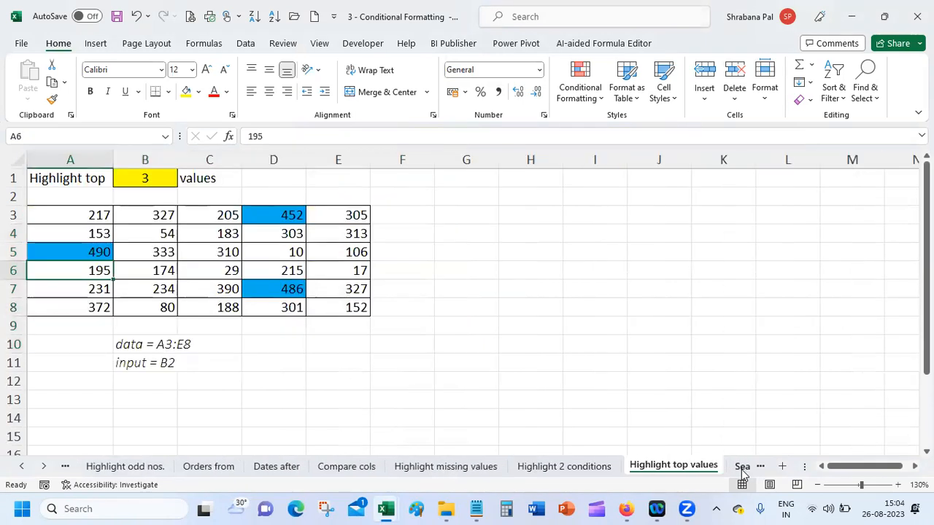
pyautogui.click(741, 470)
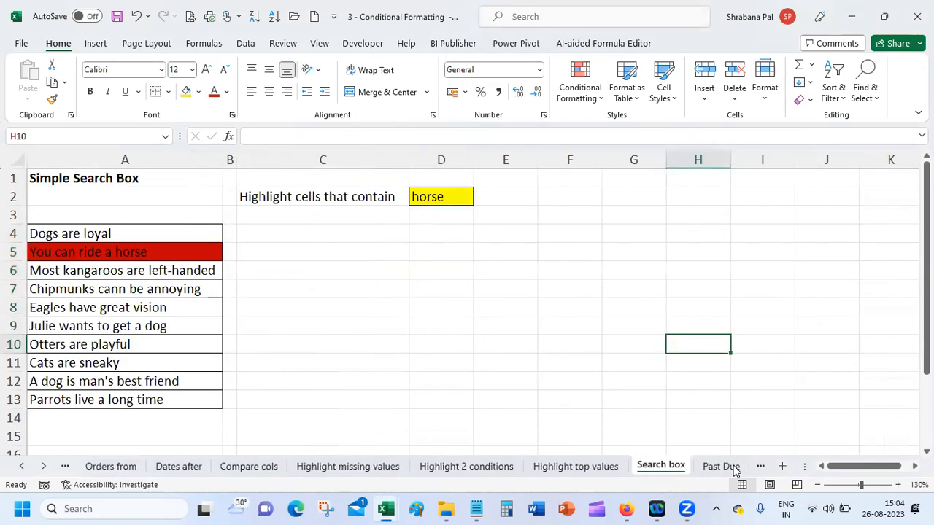
pyautogui.click(467, 198)
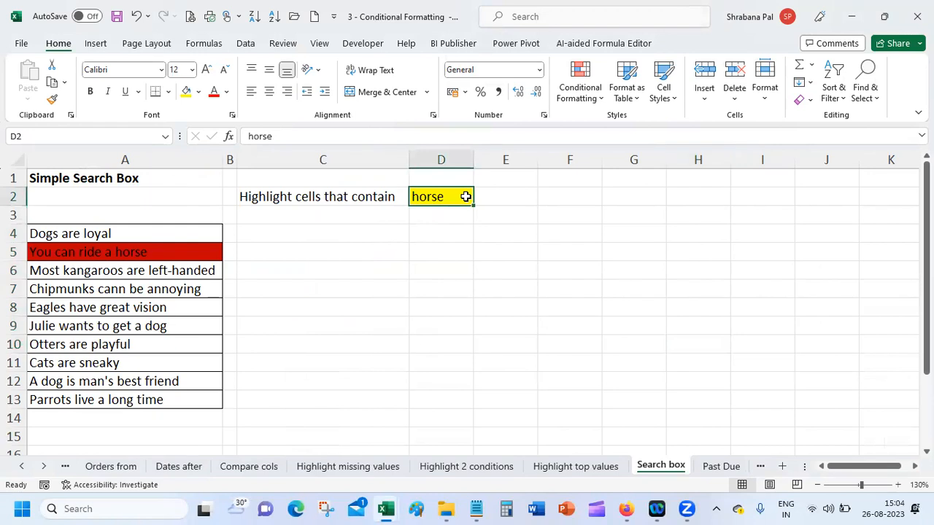
pyautogui.click(486, 334)
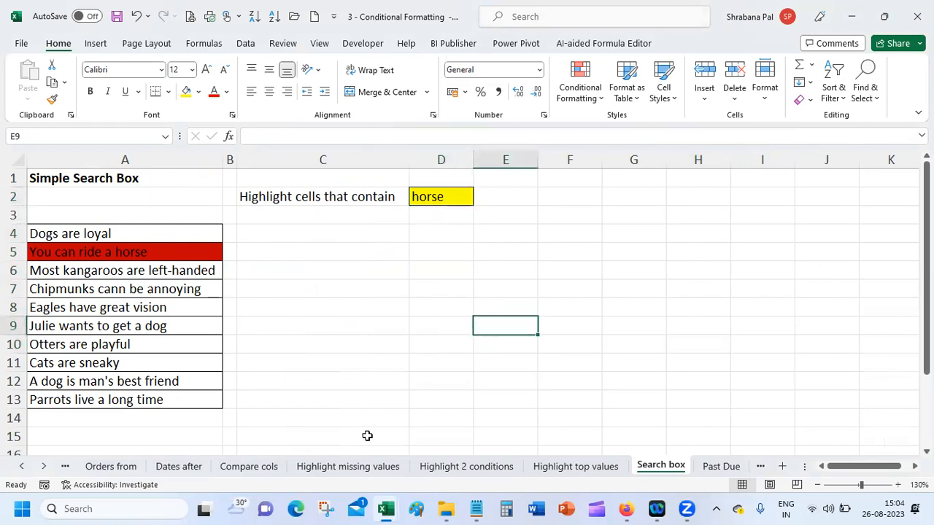
# Return to the Highlight x or y or z sheet and select cell A3 of the upper fruit table
pyautogui.click(171, 468)
pyautogui.click(117, 467)
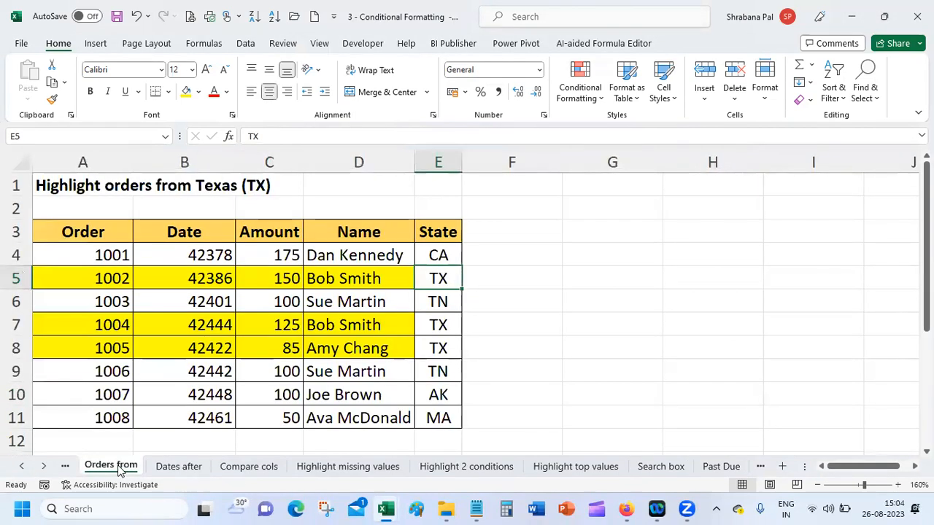
pyautogui.click(22, 467)
pyautogui.click(22, 467)
pyautogui.click(22, 467)
pyautogui.click(152, 466)
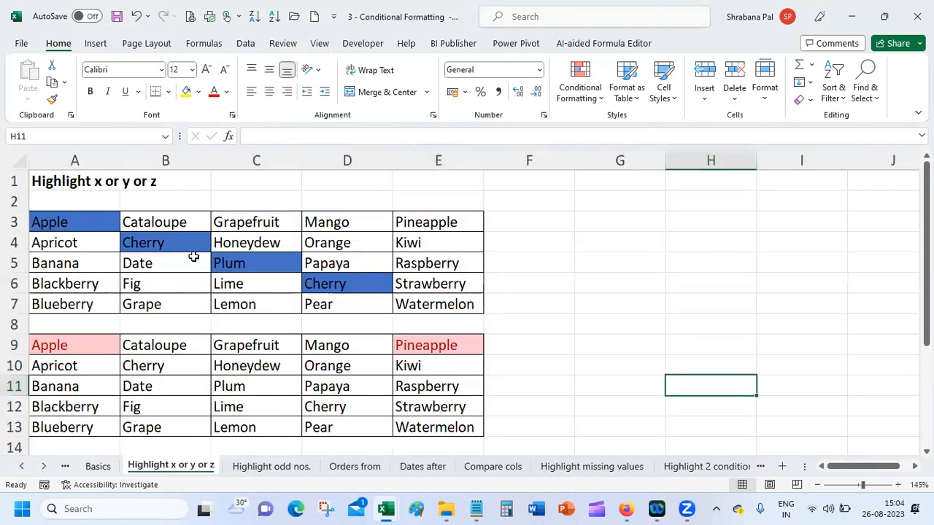
pyautogui.click(92, 217)
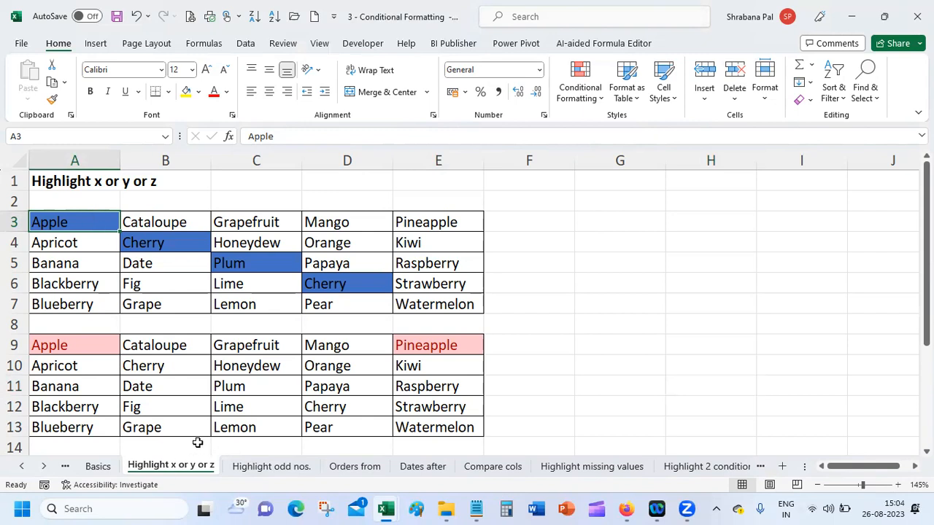
# On the Highlight odd nos. sheet, clear the conditional formatting rules from the number table A3:E8 only
pyautogui.click(277, 470)
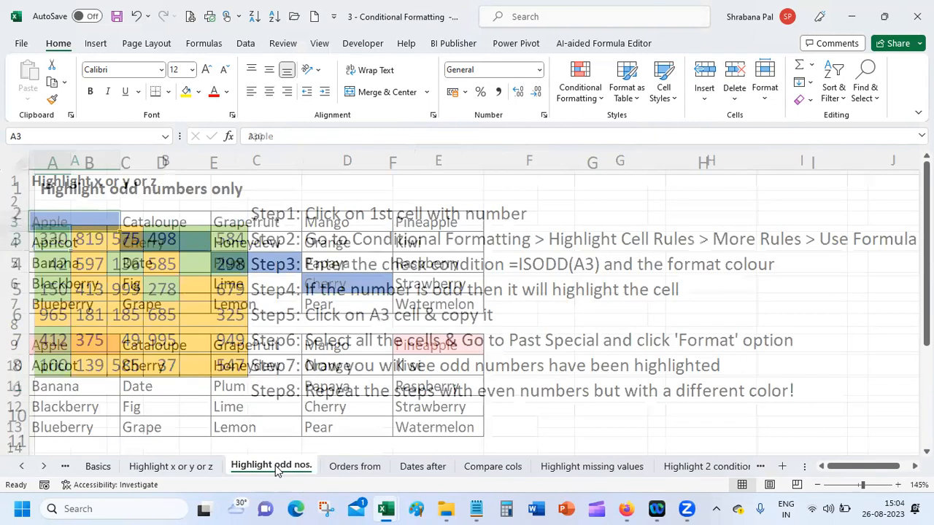
pyautogui.click(350, 367)
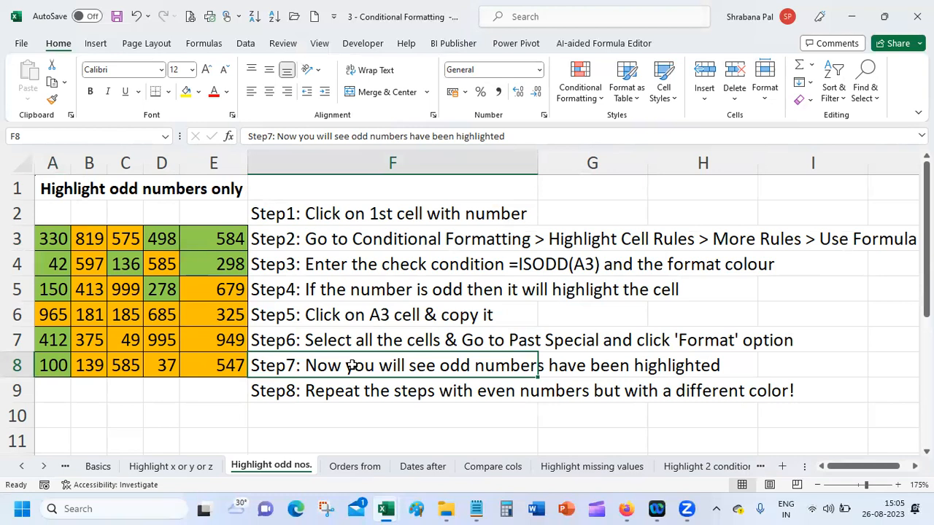
pyautogui.moveTo(50, 232); pyautogui.dragTo(240, 369)
pyautogui.click(599, 101)
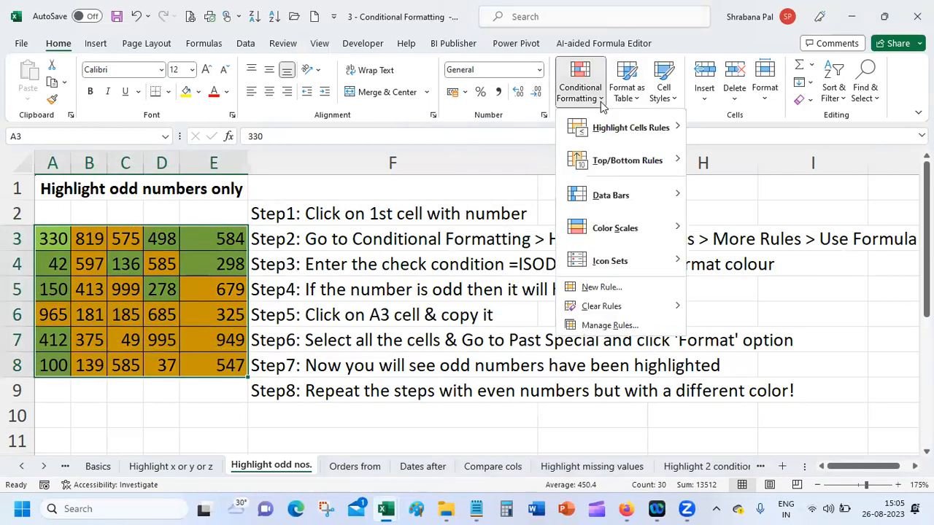
pyautogui.moveTo(632, 307)
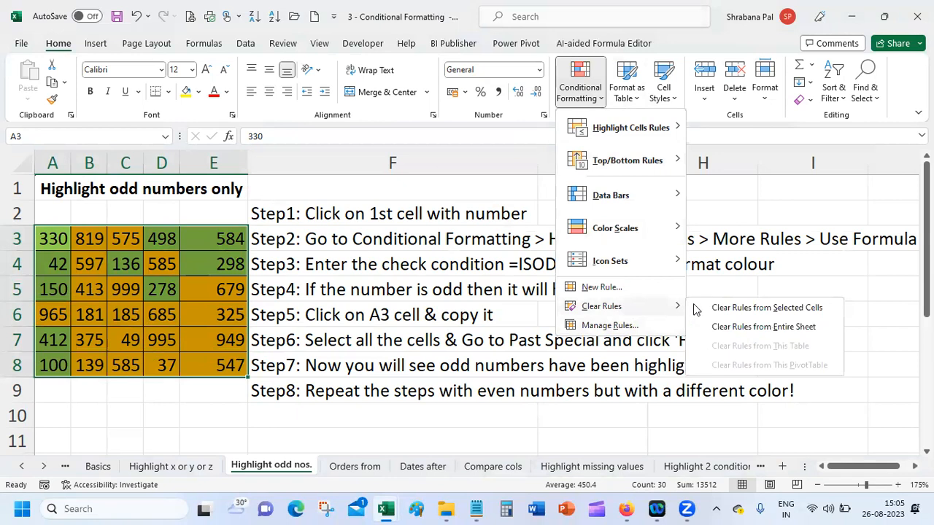
pyautogui.click(734, 307)
pyautogui.click(287, 308)
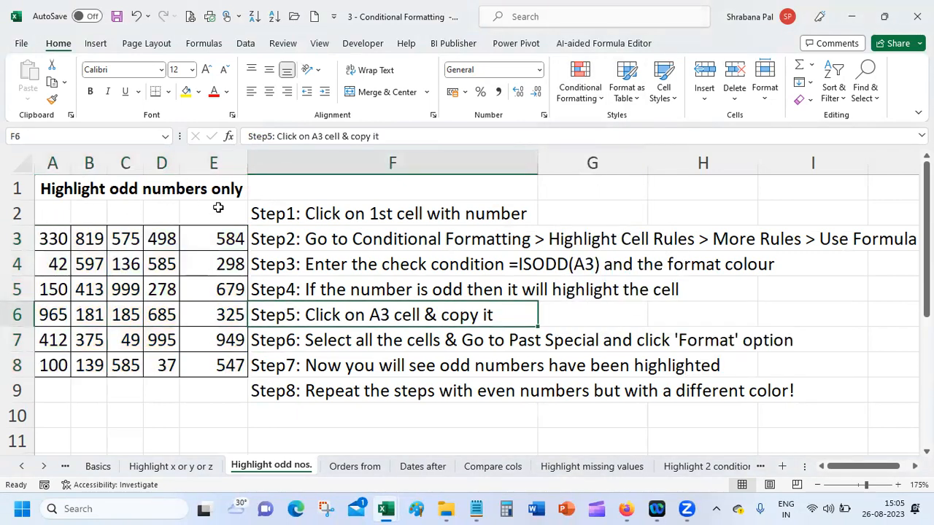
# Select cell A3, the first number of the table
pyautogui.click(56, 241)
pyautogui.moveTo(75, 248); pyautogui.dragTo(209, 333)
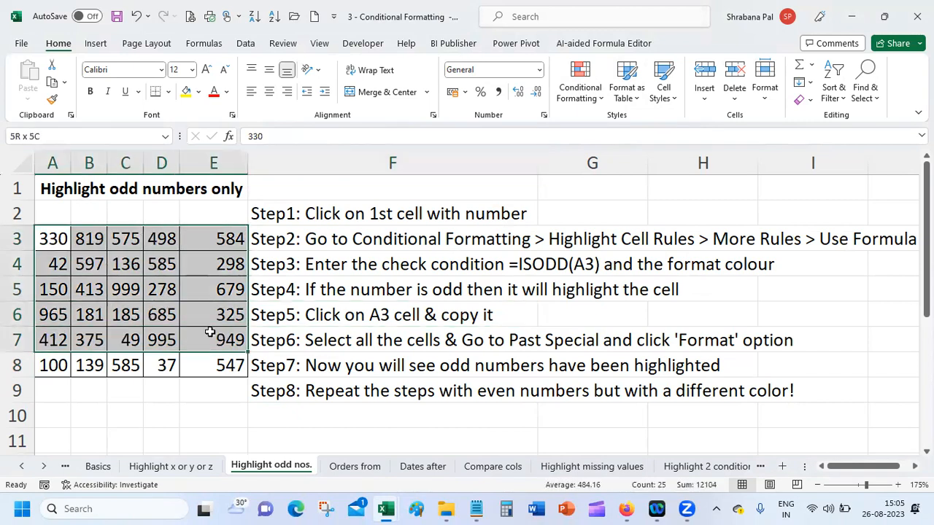
pyautogui.click(59, 237)
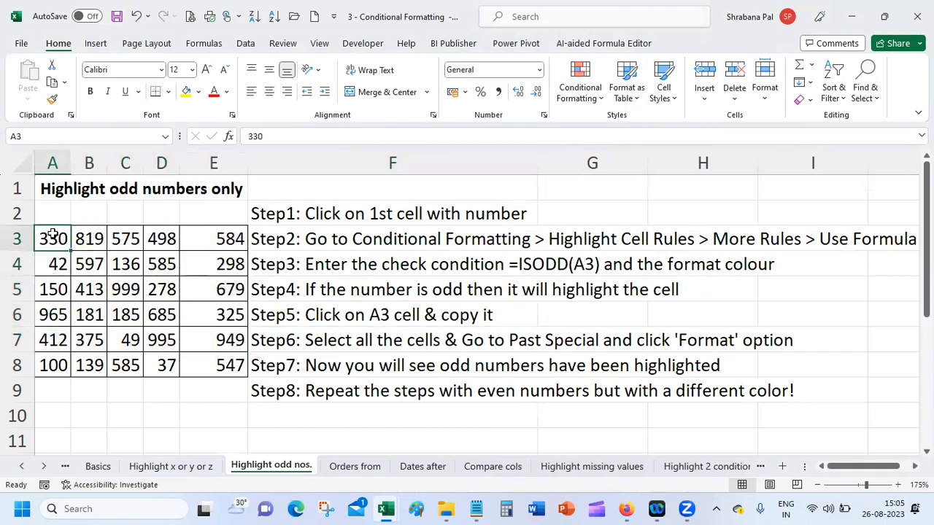
pyautogui.click(582, 93)
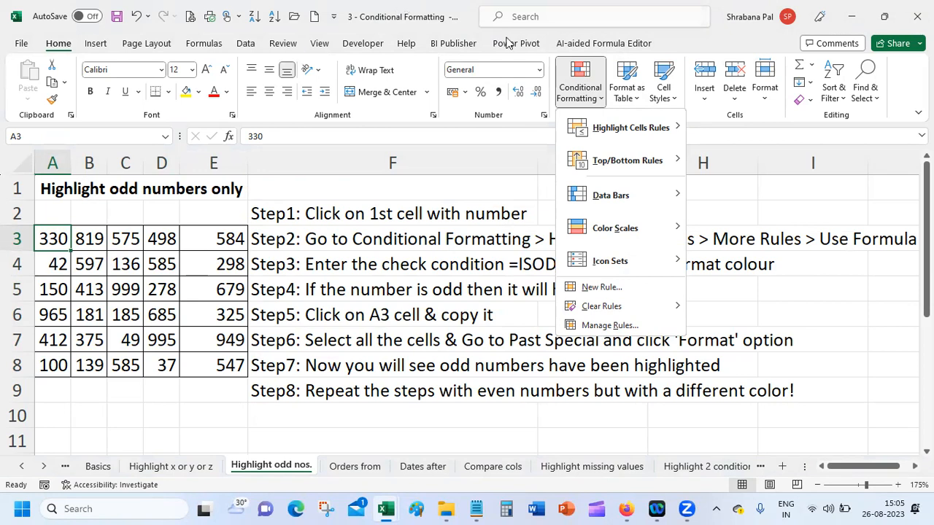
pyautogui.moveTo(650, 141)
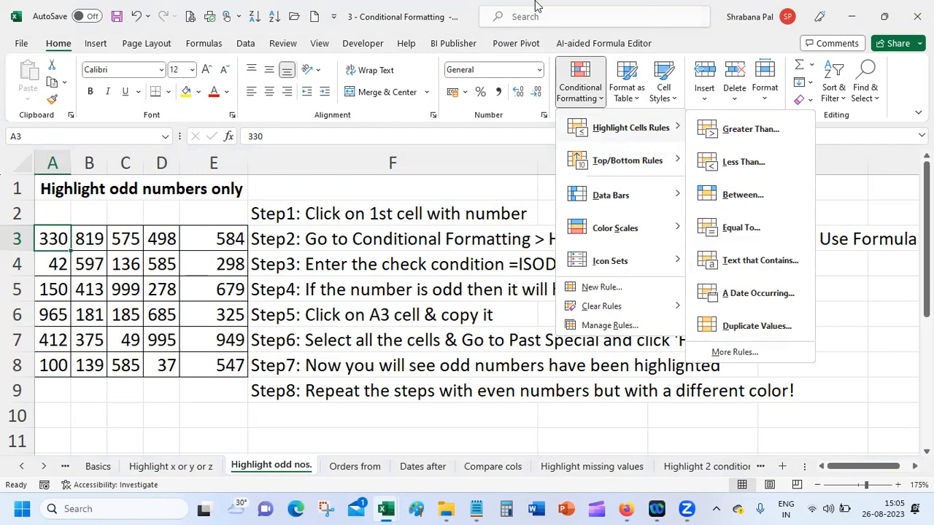
pyautogui.click(426, 8)
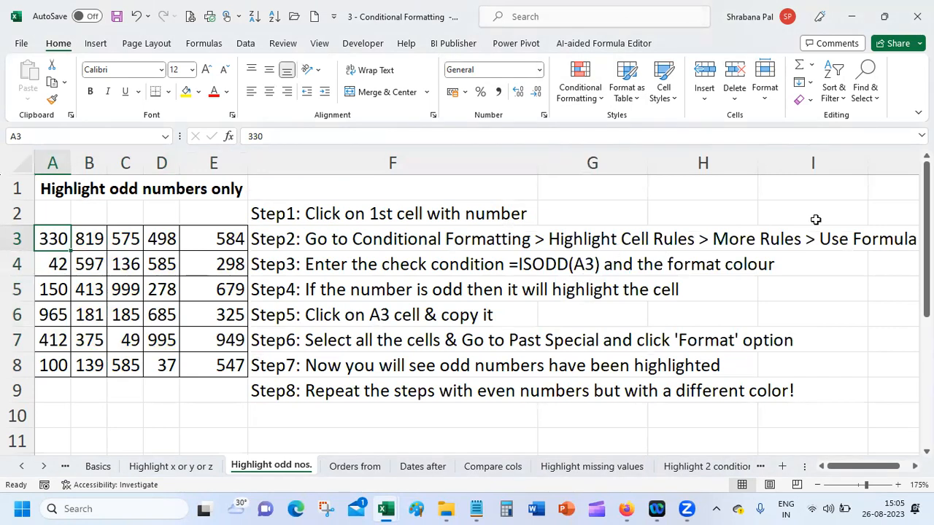
# Start a new formula-based conditional formatting rule for cell A3 with the formula =ISODD(A3)
pyautogui.click(569, 91)
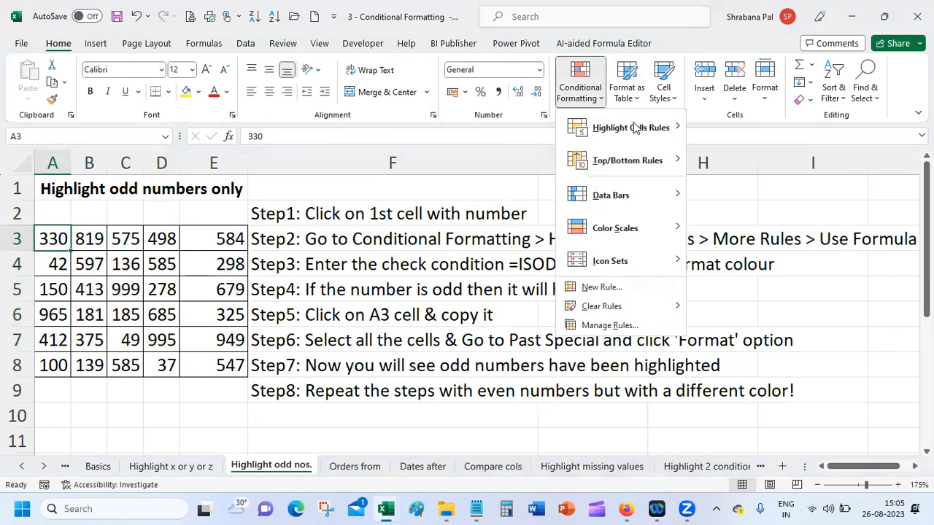
pyautogui.click(767, 352)
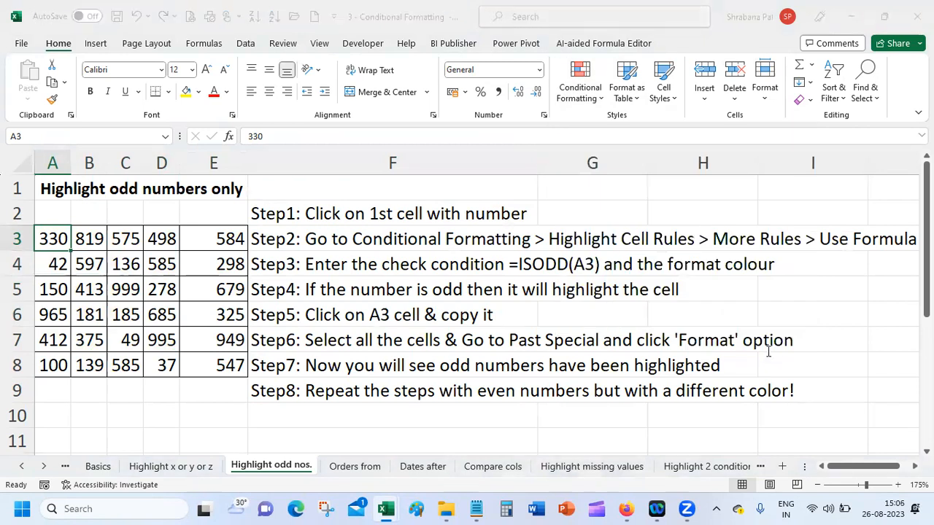
pyautogui.click(628, 300)
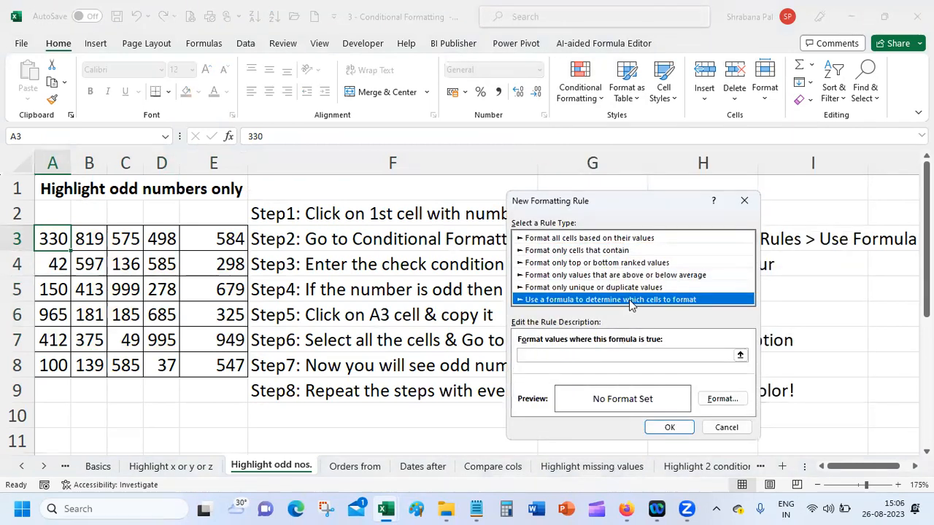
pyautogui.click(615, 356)
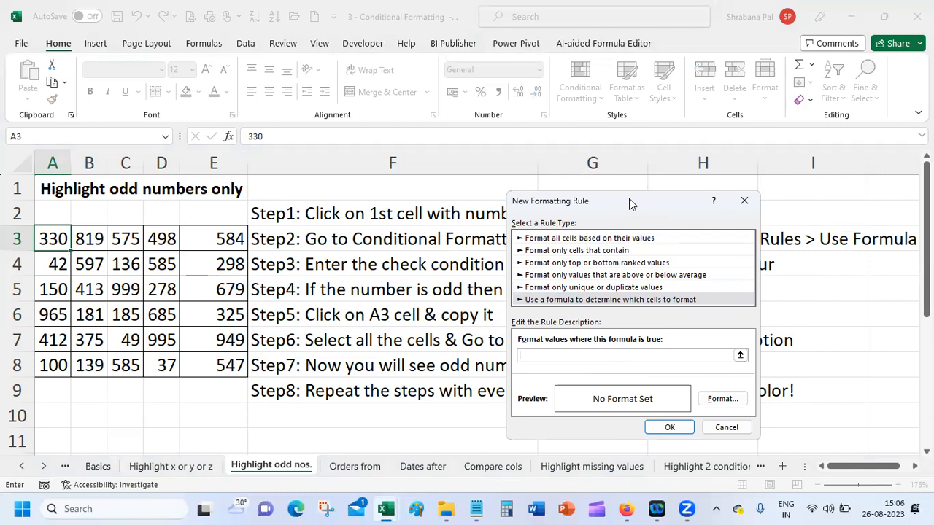
pyautogui.moveTo(629, 199); pyautogui.dragTo(631, 278)
pyautogui.write('=IS')
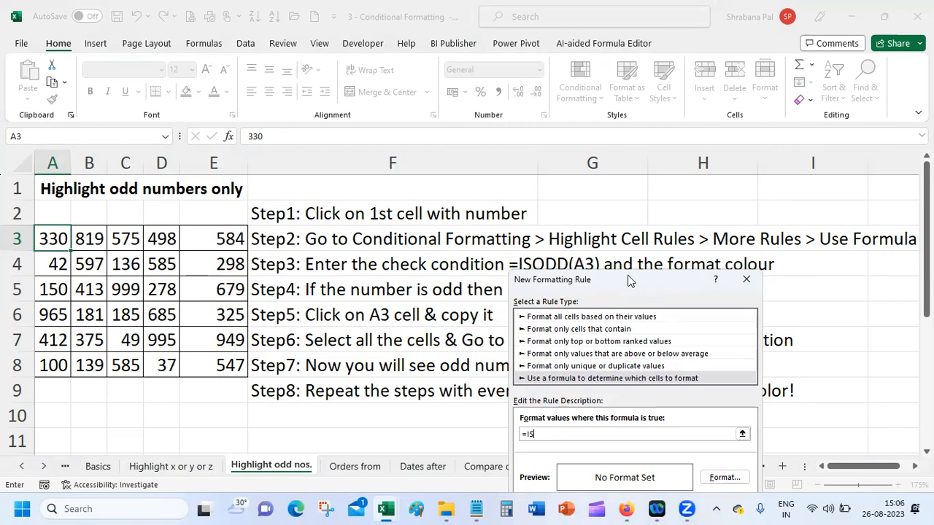
pyautogui.write('ODD(A3')
pyautogui.moveTo(630, 272); pyautogui.dragTo(676, 142)
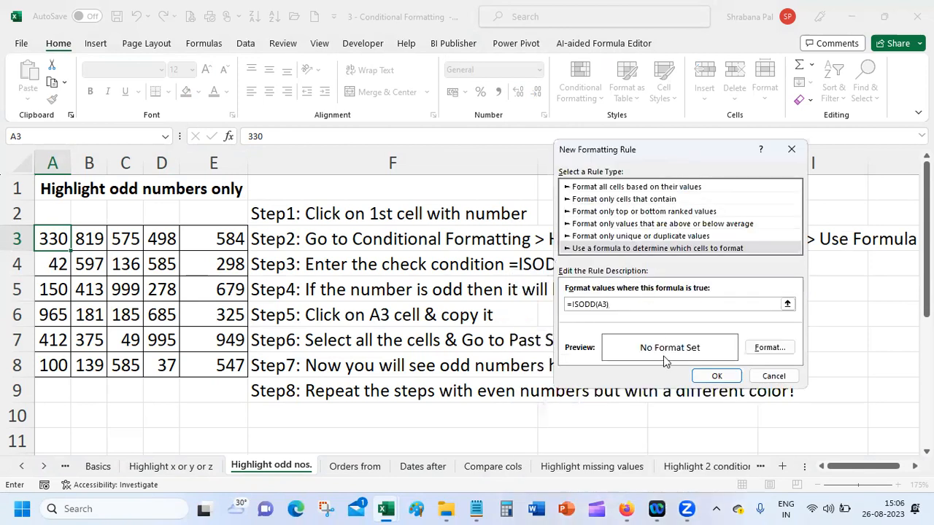
# Give the odd-number rule a medium blue background fill and apply it to cell A3
pyautogui.click(769, 348)
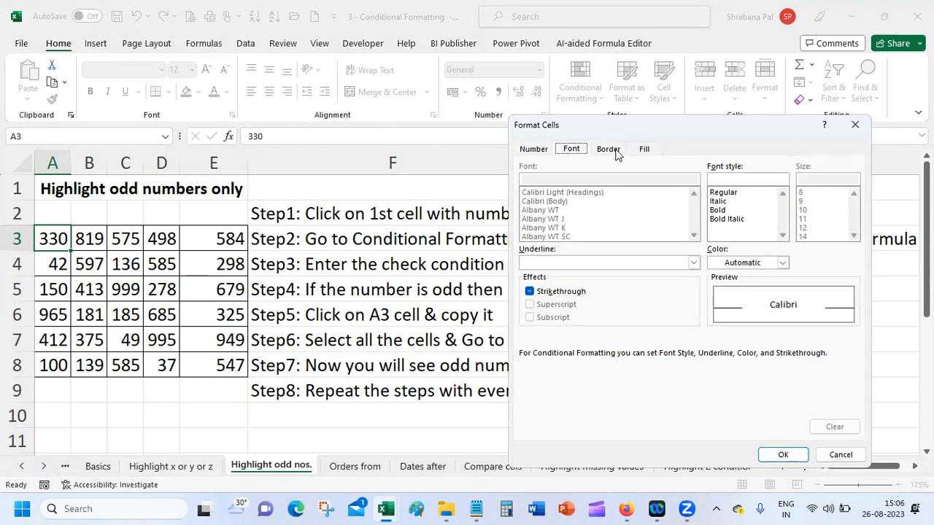
pyautogui.click(644, 150)
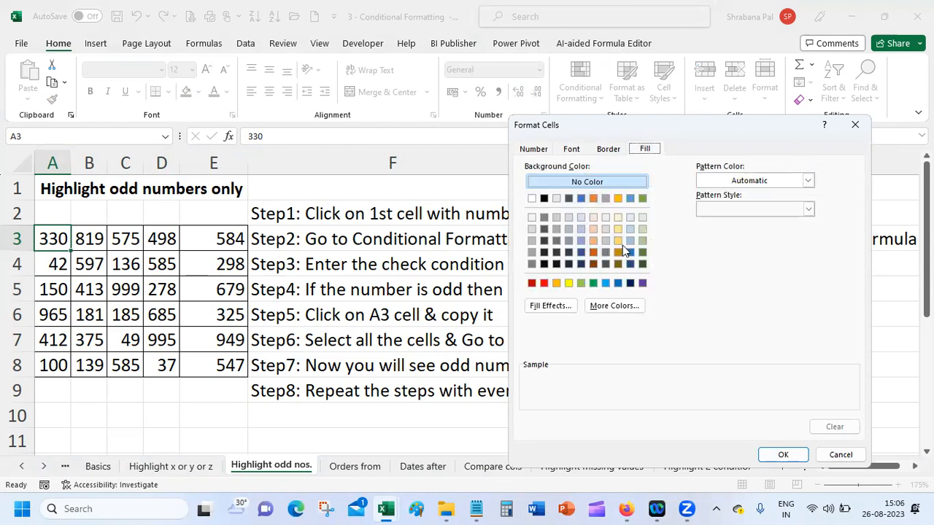
pyautogui.click(584, 241)
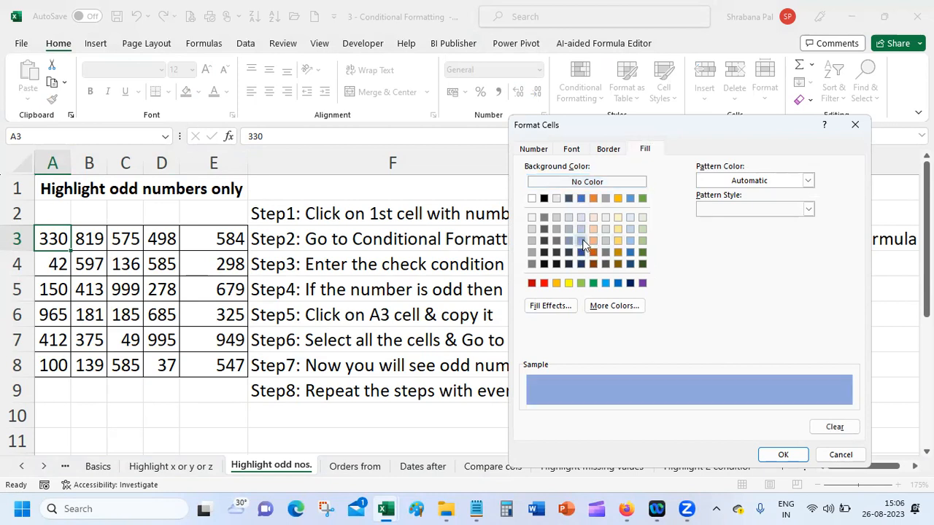
pyautogui.click(784, 454)
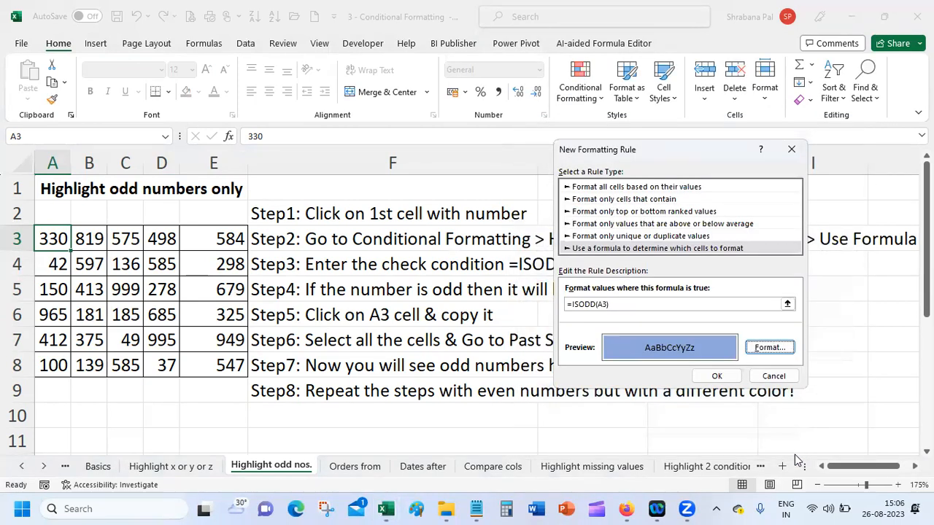
pyautogui.click(712, 376)
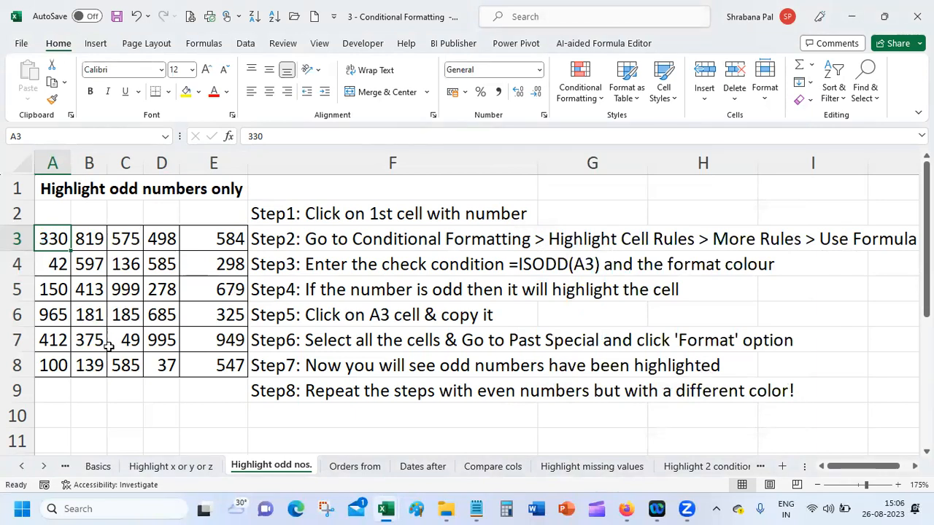
# Change the number in cell A3 to 331 to test the odd-number rule
pyautogui.press('F2')
pyautogui.press('BackSpace')
pyautogui.write('1')
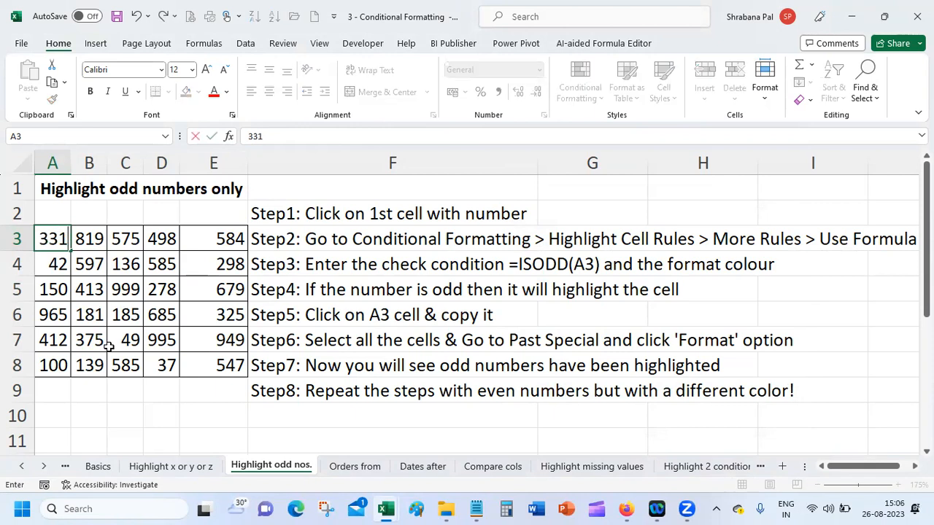
pyautogui.press('Return')
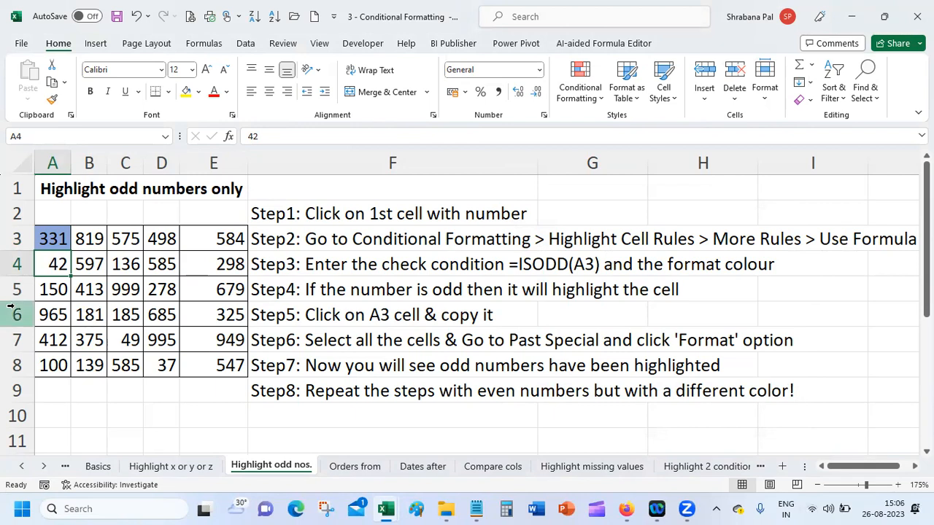
# Copy cell A3 together with its conditional formatting
pyautogui.click(46, 238)
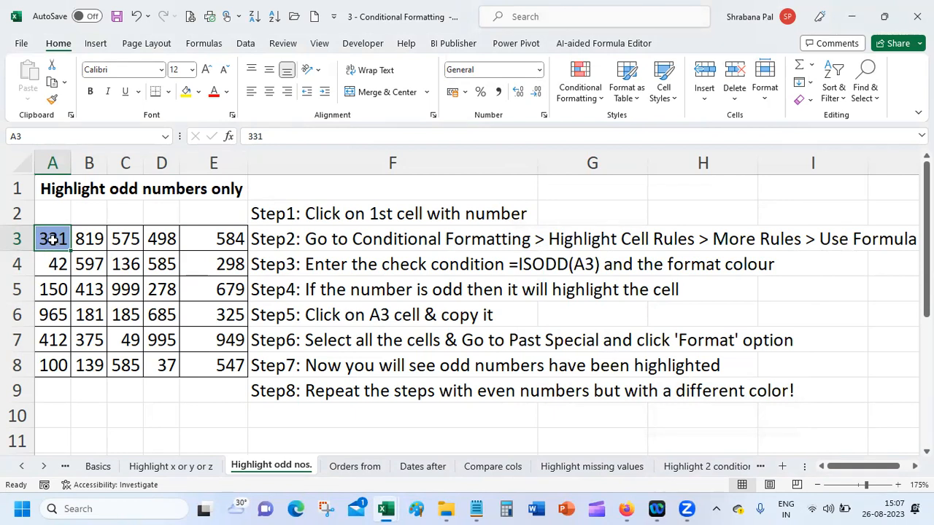
pyautogui.hotkey('ctrl', 'c')
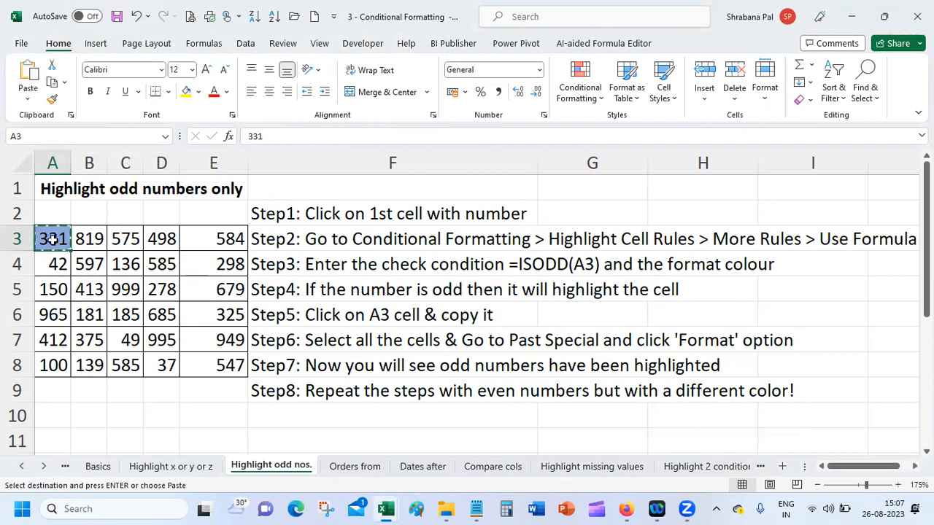
pyautogui.click(25, 102)
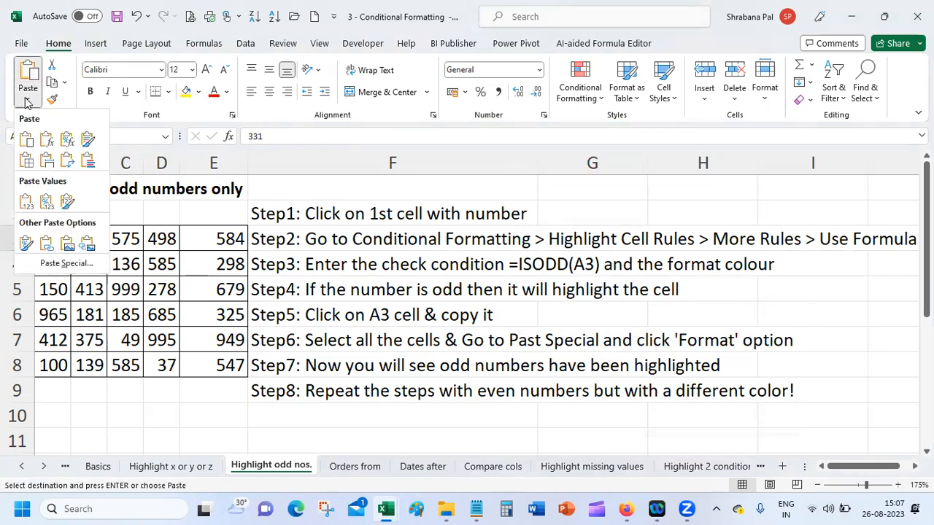
pyautogui.click(73, 264)
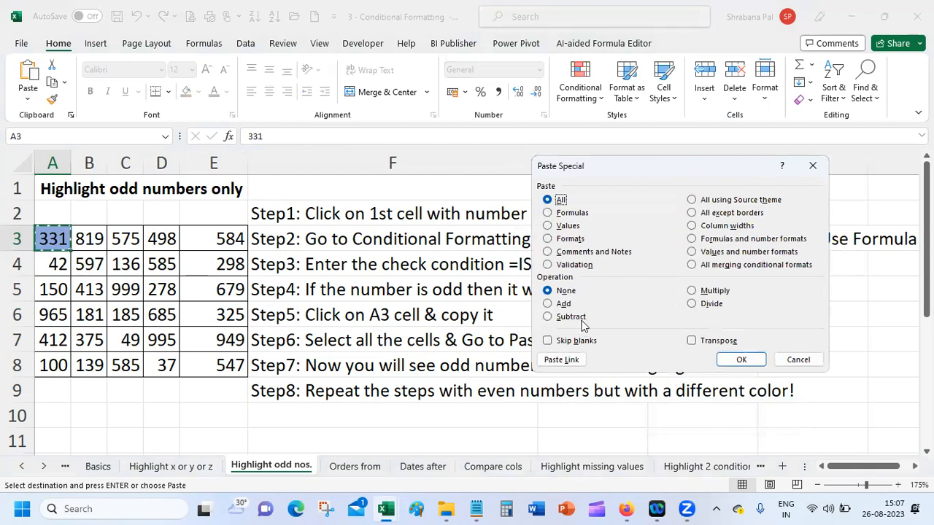
pyautogui.click(563, 241)
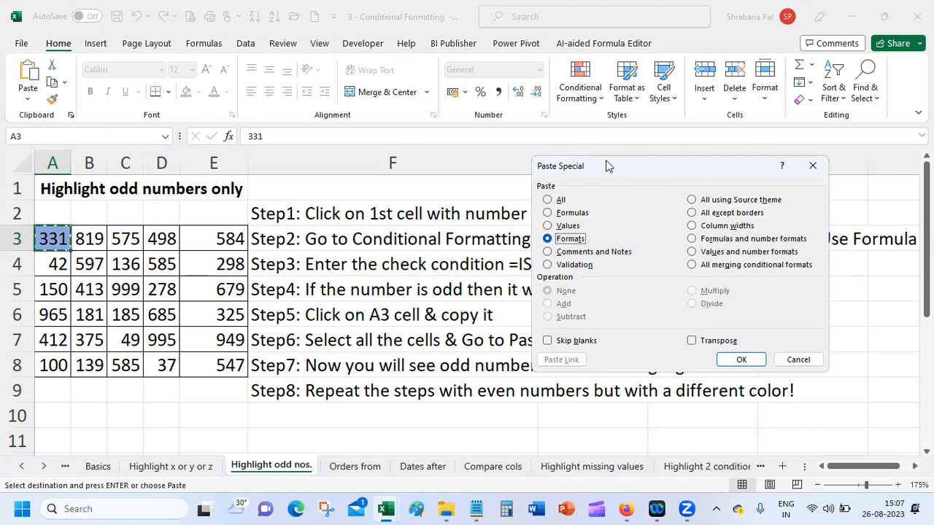
pyautogui.moveTo(606, 166); pyautogui.dragTo(580, 41)
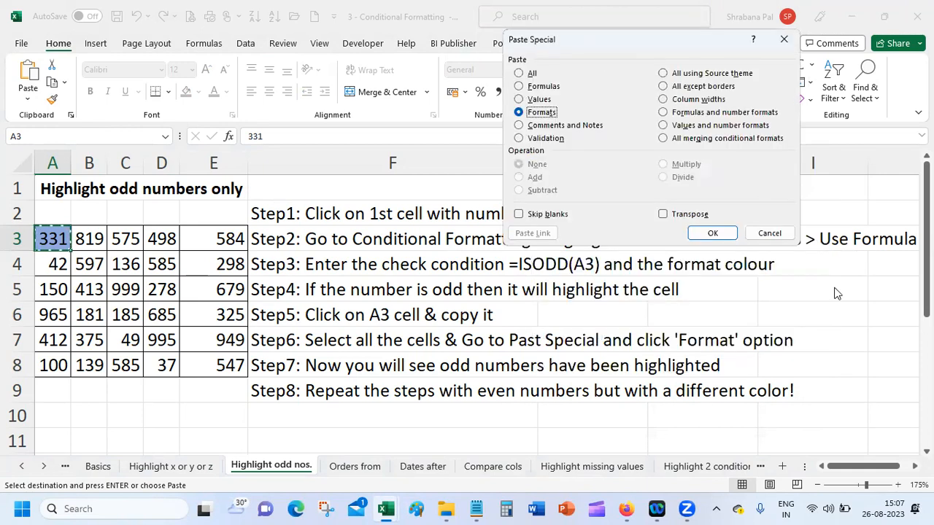
pyautogui.click(770, 234)
# Paste only the formats of the copied cell A3 onto the whole number table A3:E8 with Paste Special
pyautogui.moveTo(55, 238); pyautogui.dragTo(223, 363)
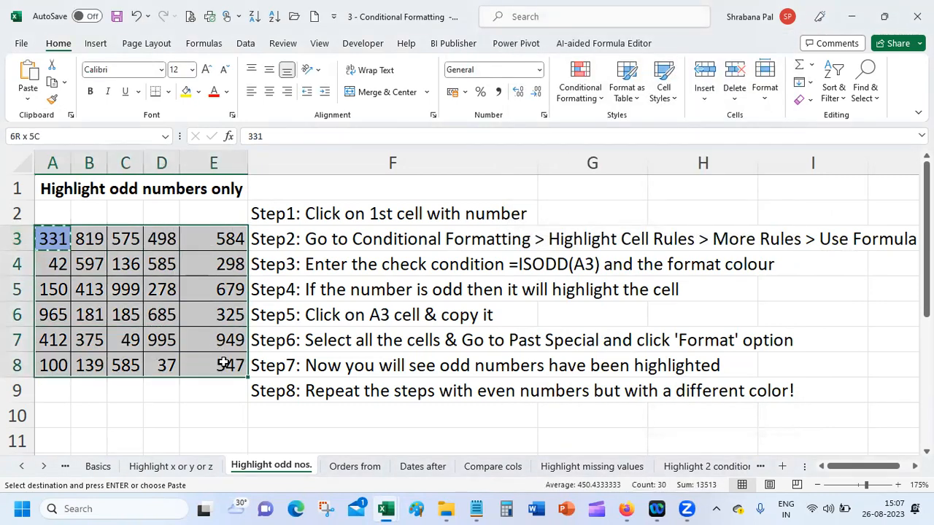
pyautogui.click(28, 97)
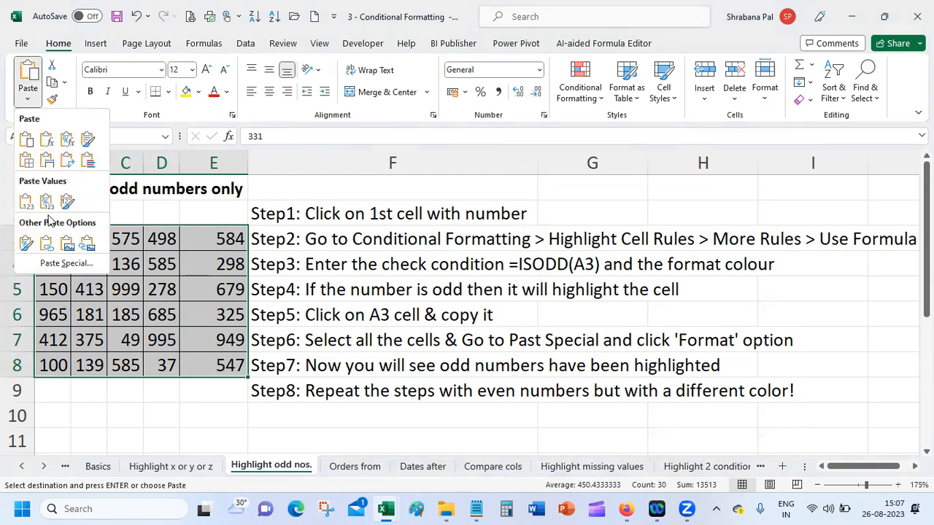
pyautogui.click(67, 263)
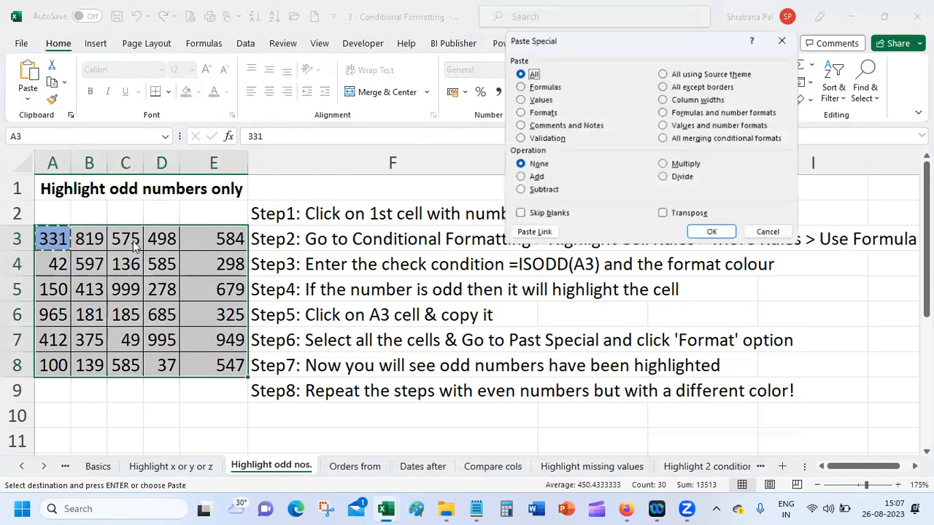
pyautogui.click(547, 114)
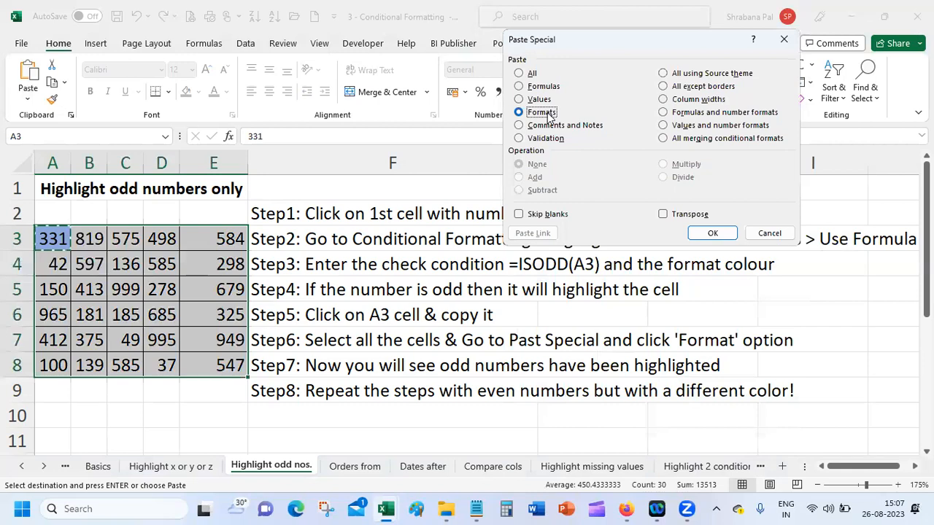
pyautogui.click(708, 240)
pyautogui.click(292, 364)
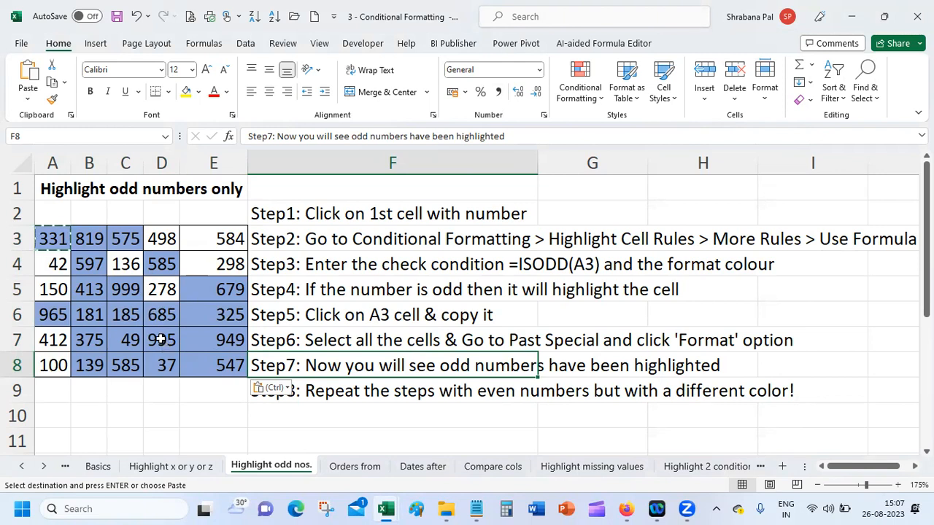
# Reapply the copied formatting of cell A3 to the range A3:E8 using Paste Special with Formats, and end copy mode
pyautogui.click(49, 234)
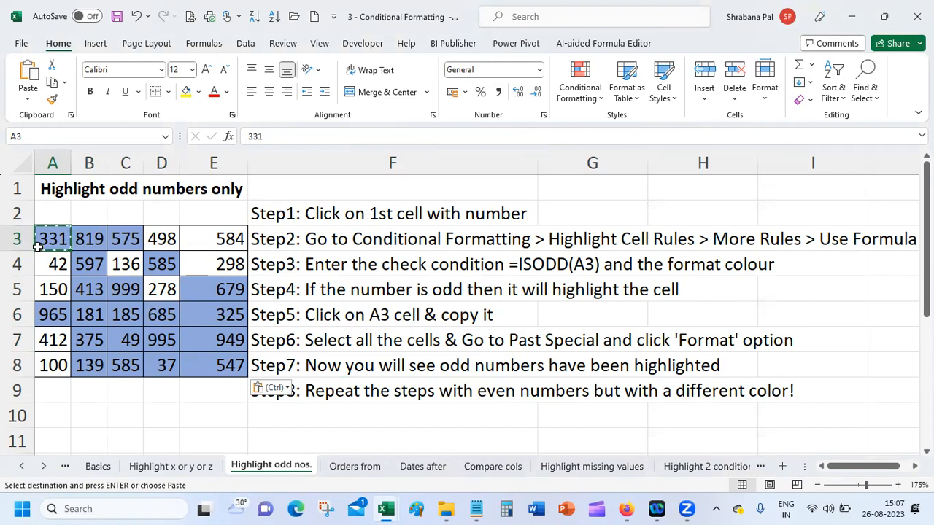
pyautogui.moveTo(57, 237); pyautogui.dragTo(91, 262)
pyautogui.click(60, 238)
pyautogui.moveTo(62, 239); pyautogui.dragTo(229, 363)
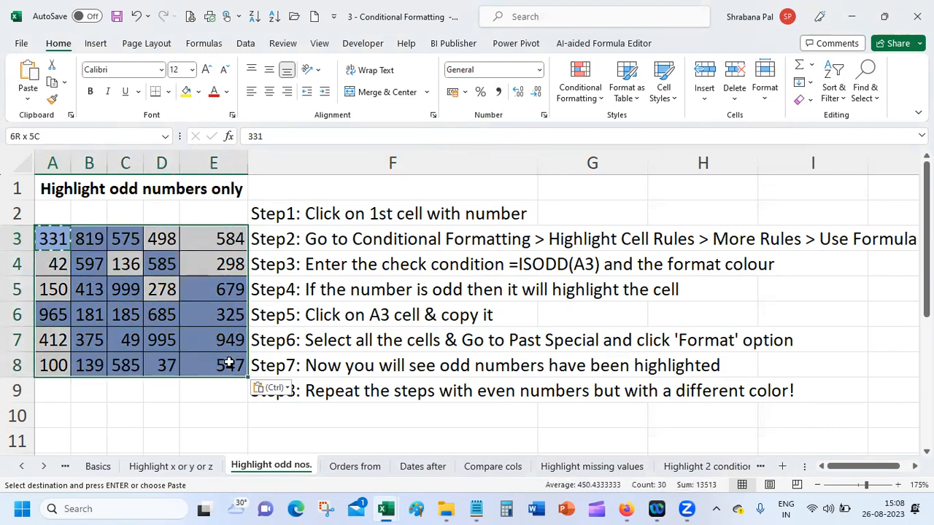
pyautogui.click(51, 234)
pyautogui.moveTo(56, 236); pyautogui.dragTo(228, 362)
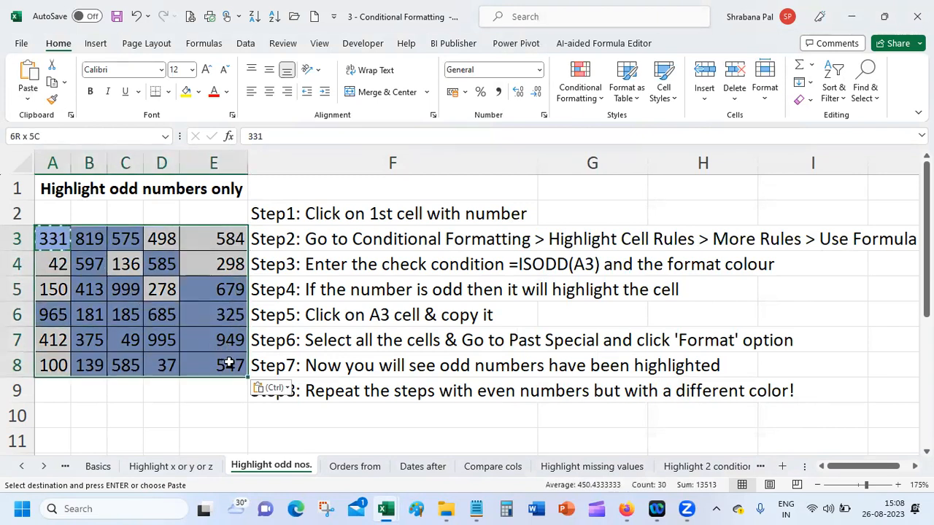
pyautogui.click(29, 102)
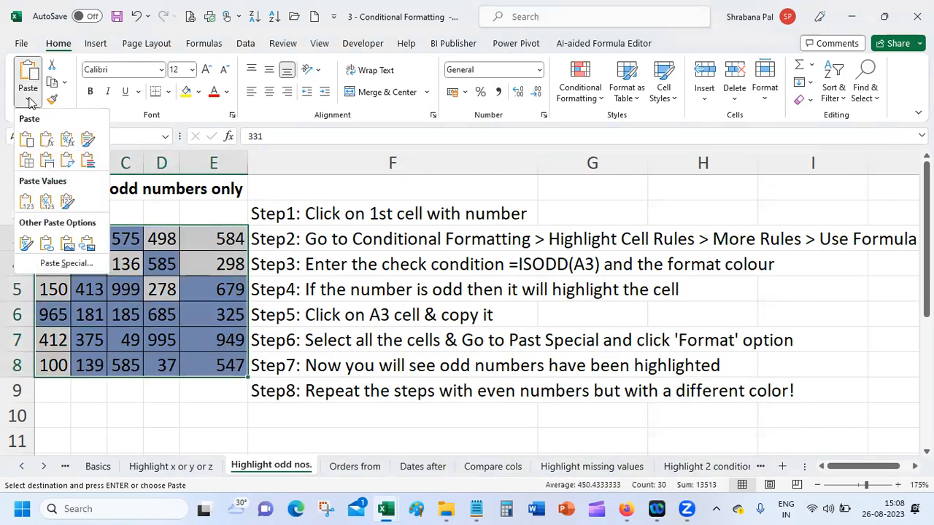
pyautogui.click(67, 264)
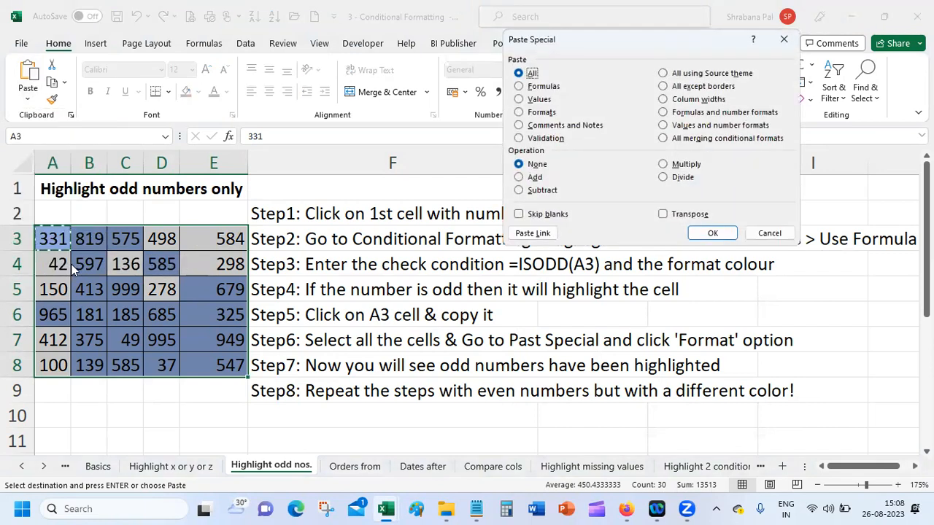
pyautogui.click(540, 113)
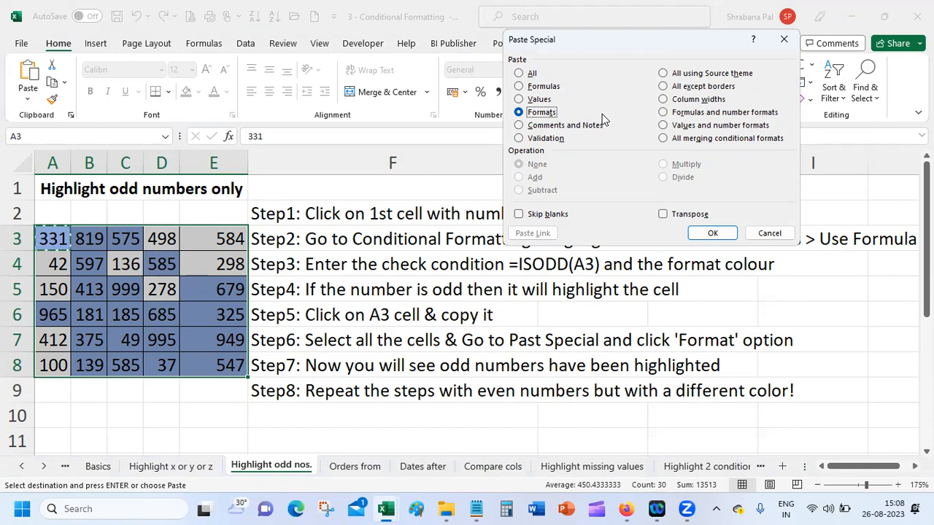
pyautogui.click(708, 232)
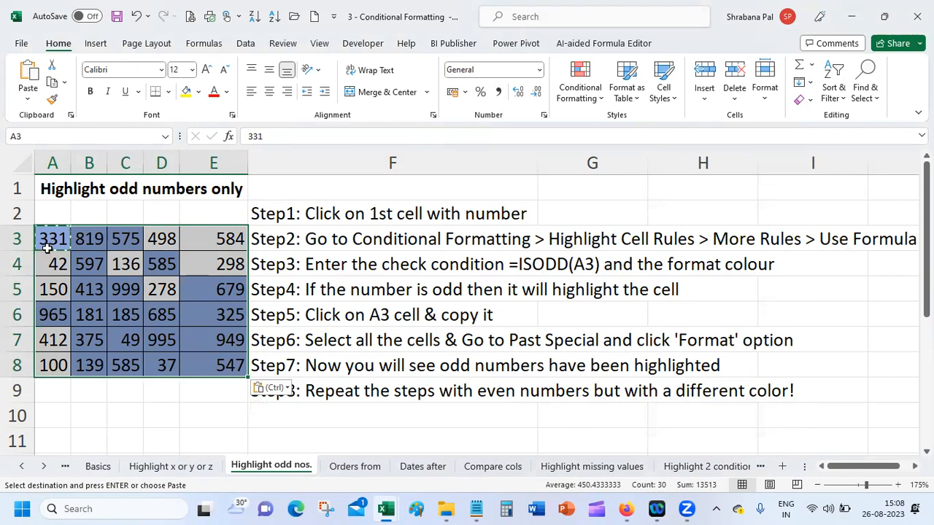
pyautogui.click(295, 239)
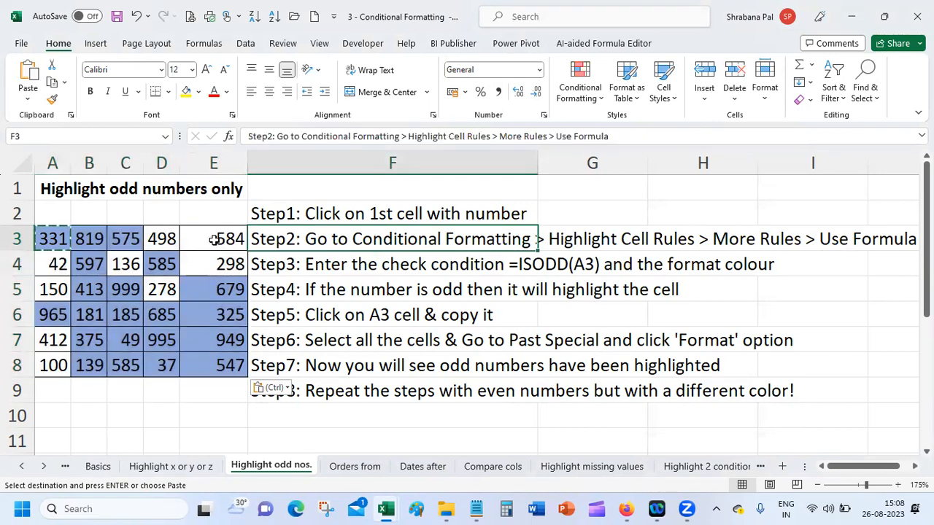
pyautogui.doubleClick(46, 233)
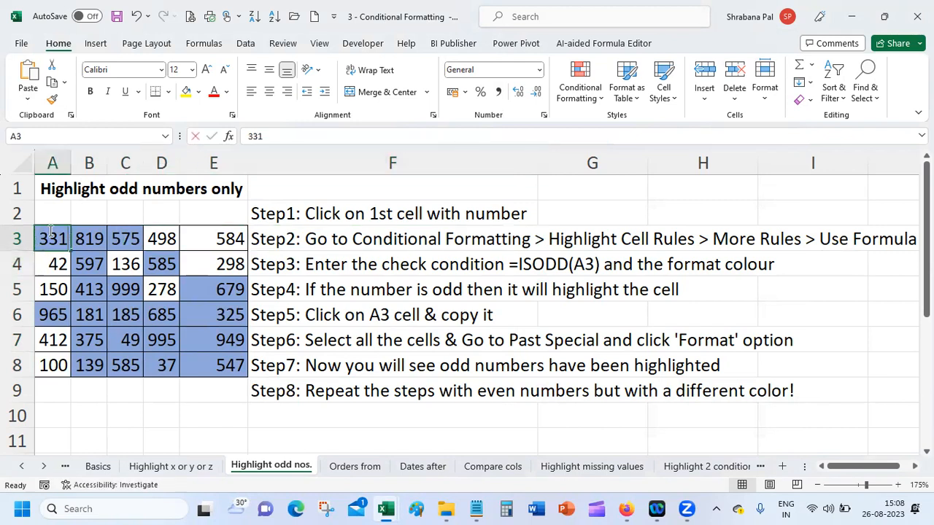
pyautogui.click(78, 317)
pyautogui.click(560, 312)
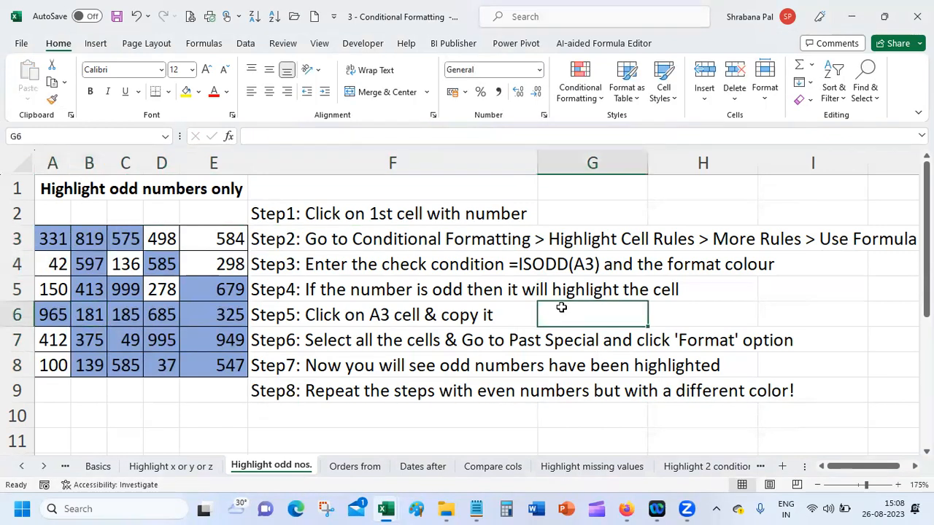
# Start a formula-based conditional formatting rule for the range A3:E8 with the condition =ISEVEN(A3)
pyautogui.moveTo(54, 233); pyautogui.dragTo(228, 361)
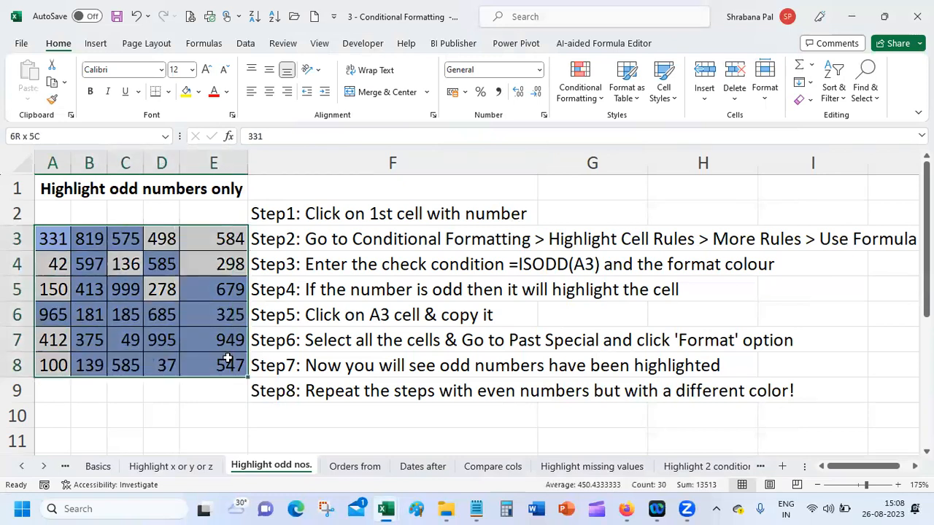
pyautogui.click(577, 97)
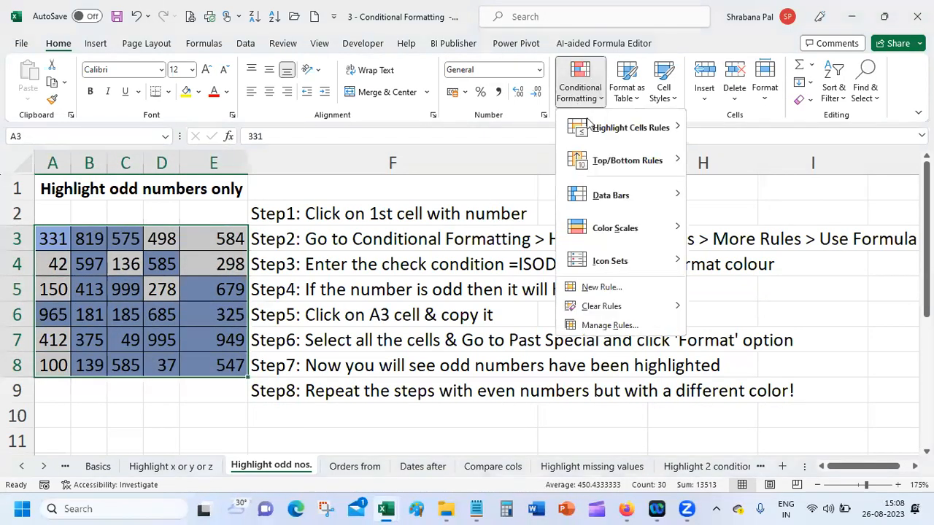
pyautogui.click(620, 287)
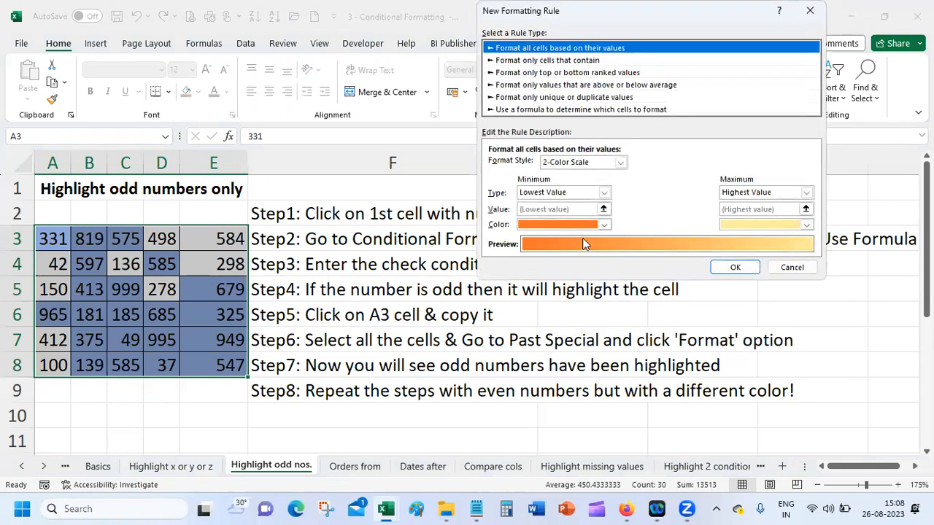
pyautogui.click(586, 110)
pyautogui.click(549, 166)
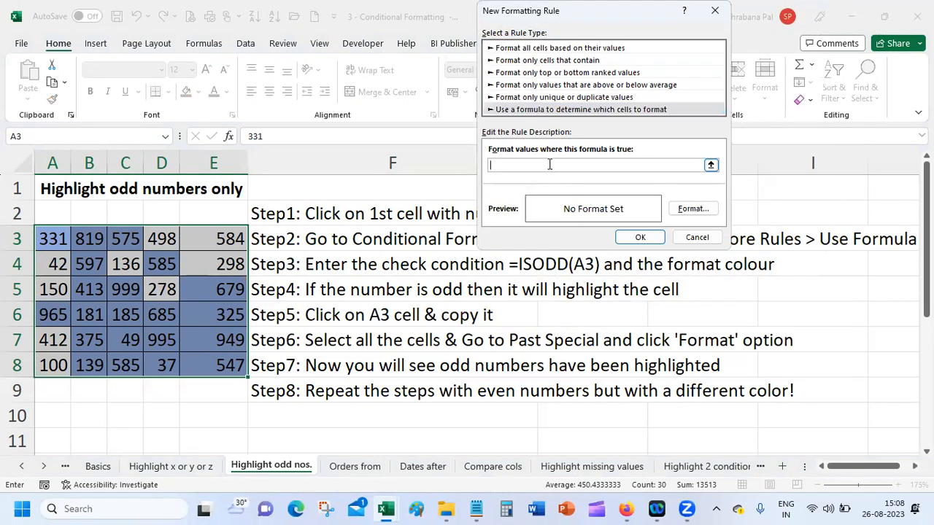
pyautogui.write('=ISEVEN(A3')
pyautogui.click(502, 167)
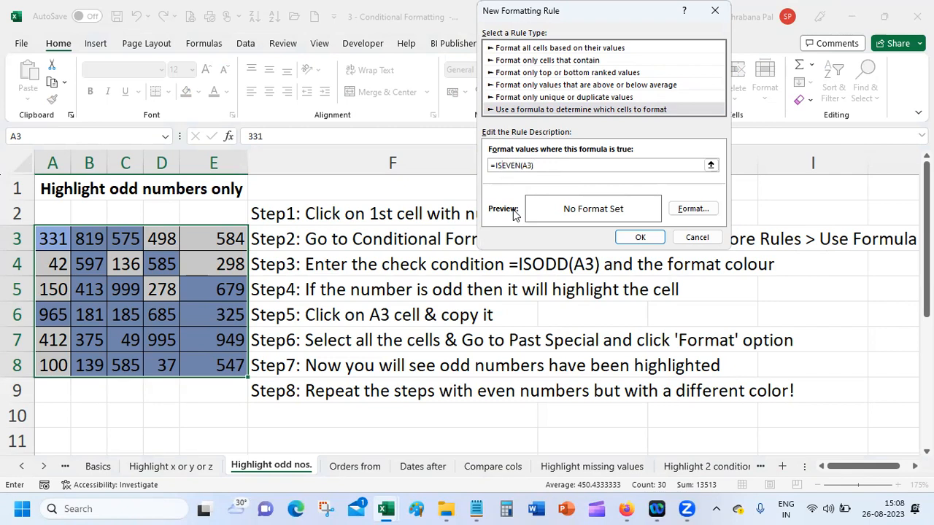
# Give the even-number rule an orange background fill and apply it to the number table
pyautogui.click(694, 208)
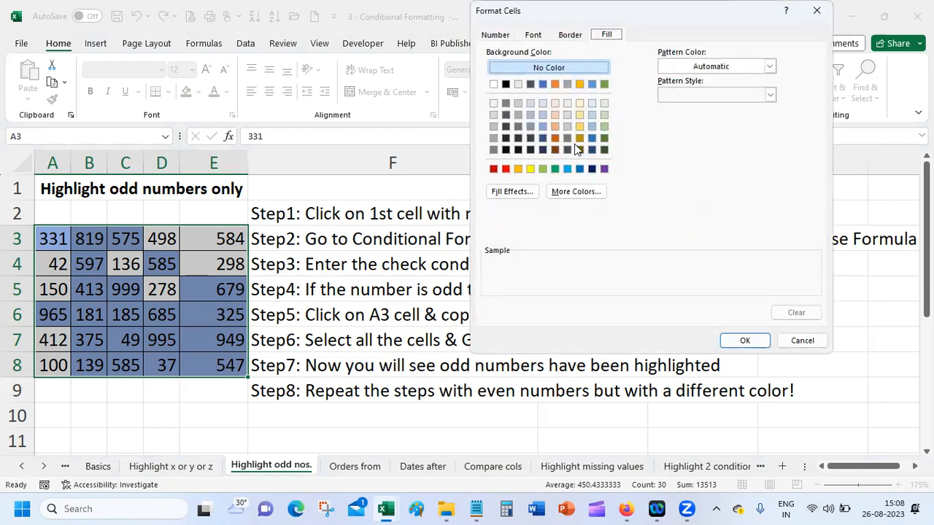
pyautogui.click(507, 170)
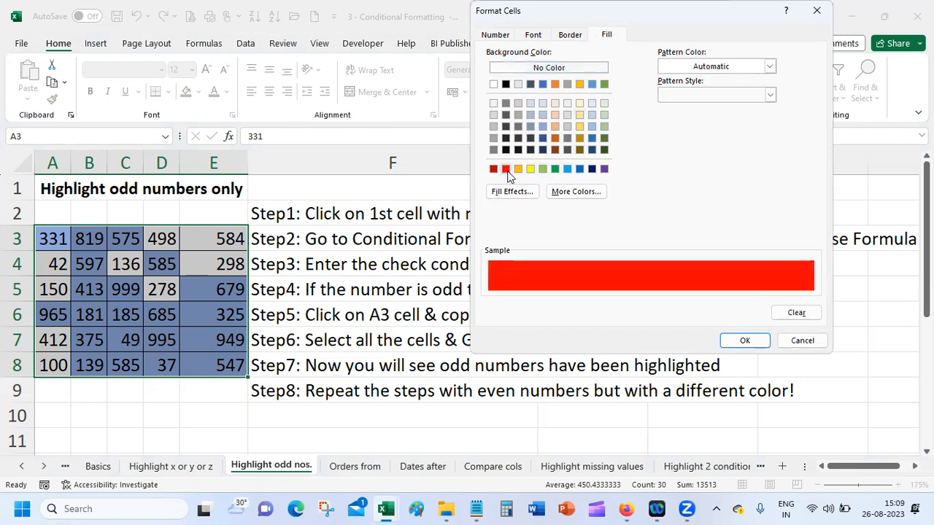
pyautogui.click(518, 168)
pyautogui.click(745, 341)
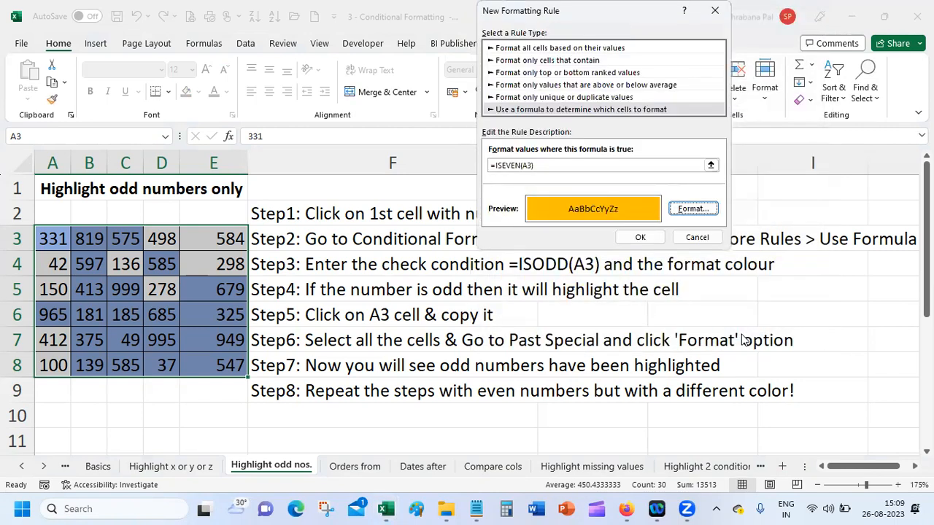
pyautogui.click(640, 237)
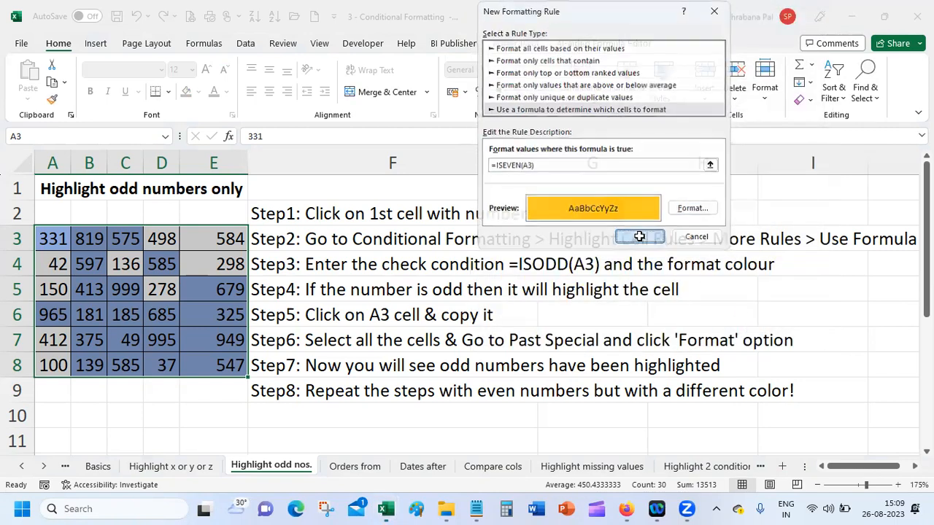
pyautogui.click(130, 284)
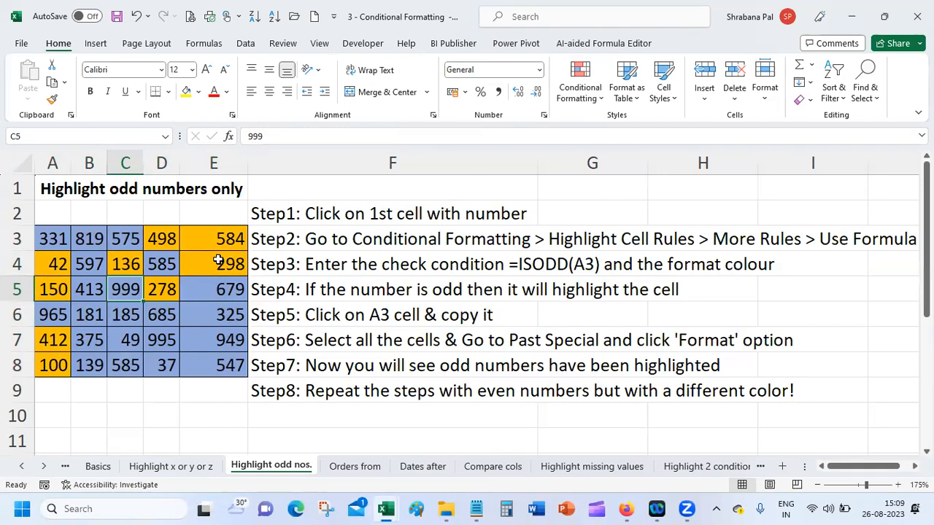
# Review the conditional formatting rules set on A3:E8 in the Rules Manager and compare them with the highlighted cells
pyautogui.moveTo(46, 238); pyautogui.dragTo(241, 368)
pyautogui.click(580, 95)
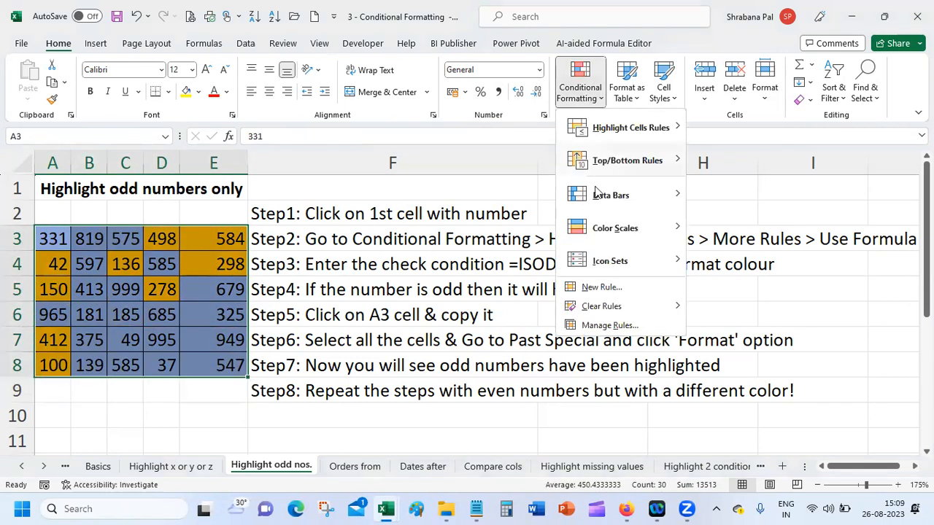
pyautogui.click(610, 326)
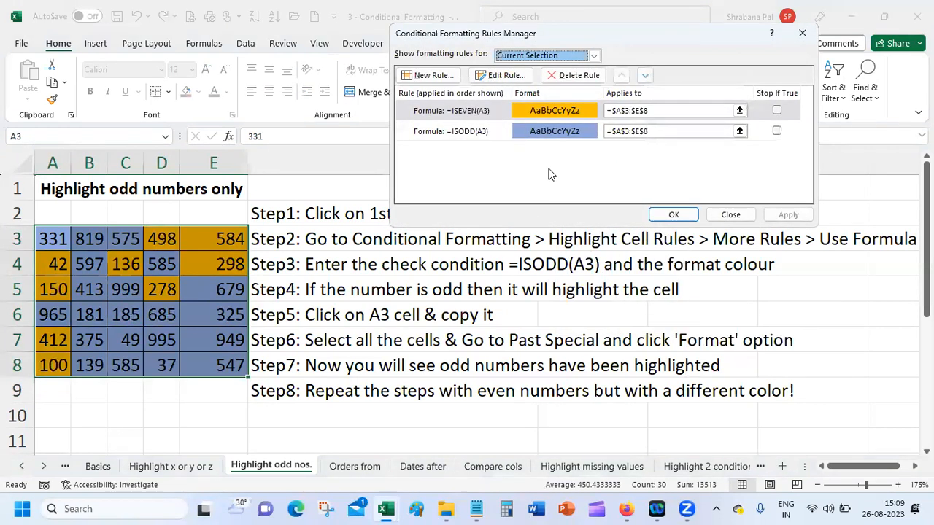
pyautogui.click(470, 113)
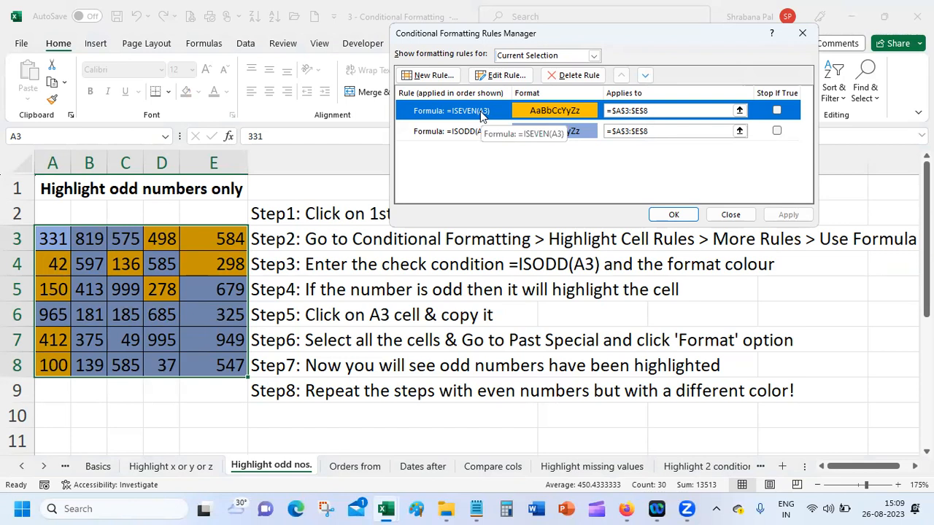
pyautogui.click(731, 215)
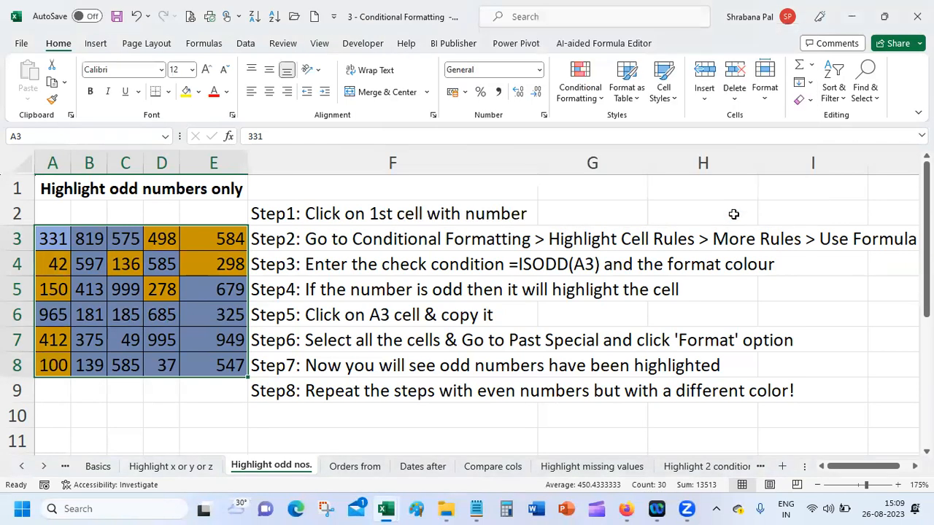
pyautogui.click(58, 239)
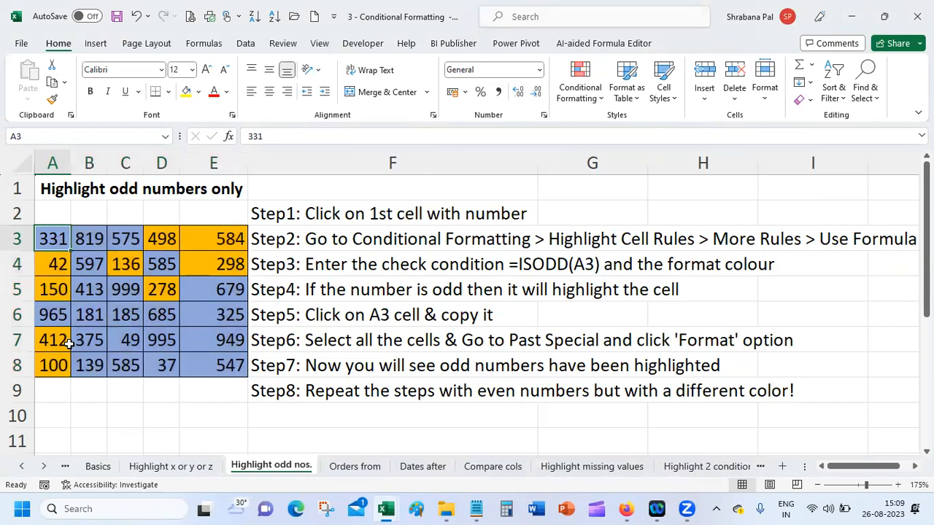
pyautogui.click(202, 264)
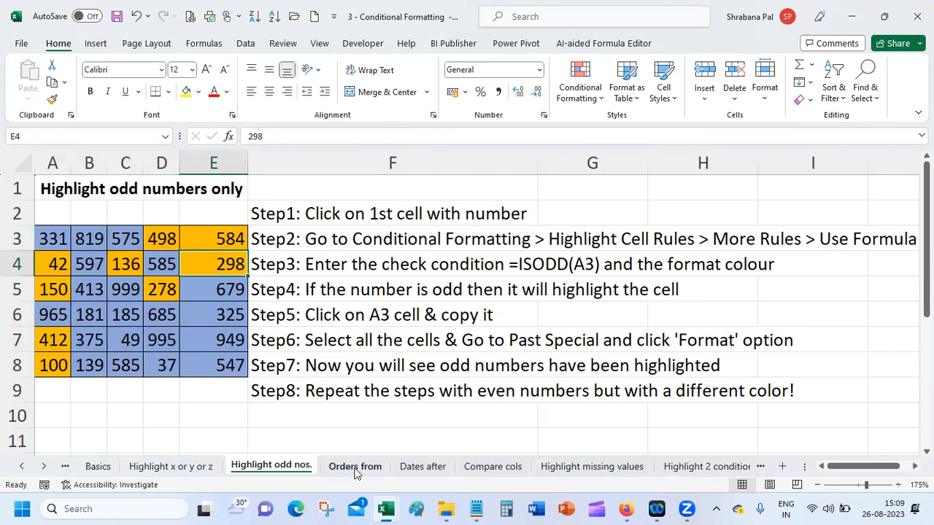
# Inspect the definition of the ISEVEN rule for cell A3 on the Highlight odd nos. sheet, leaving it unedited
pyautogui.click(356, 467)
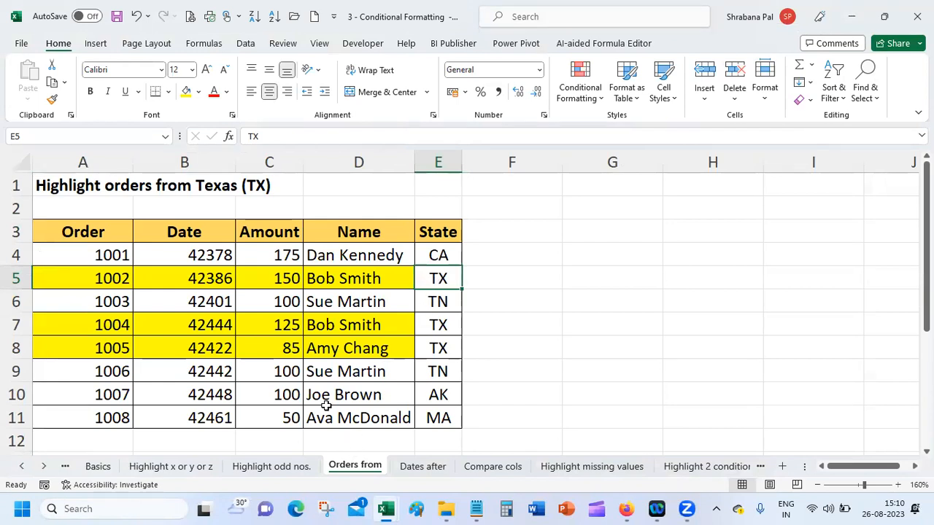
pyautogui.click(248, 470)
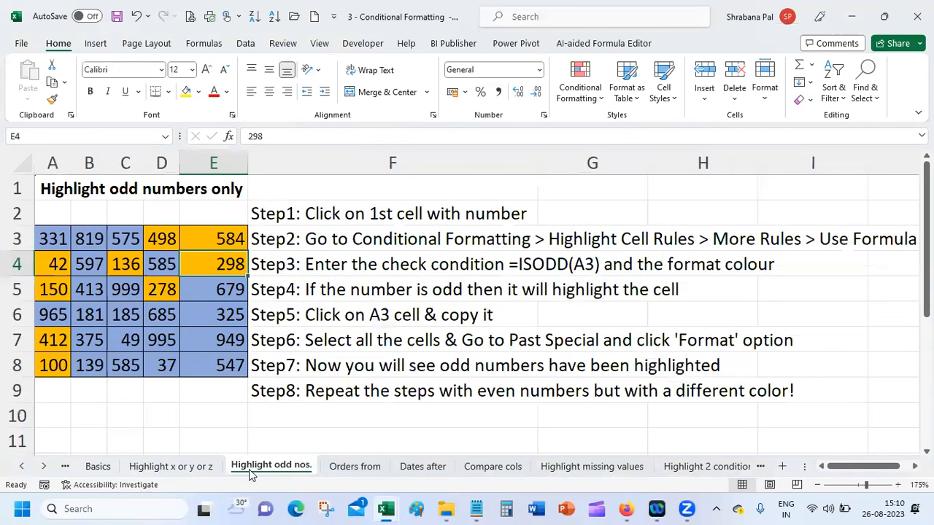
pyautogui.click(42, 240)
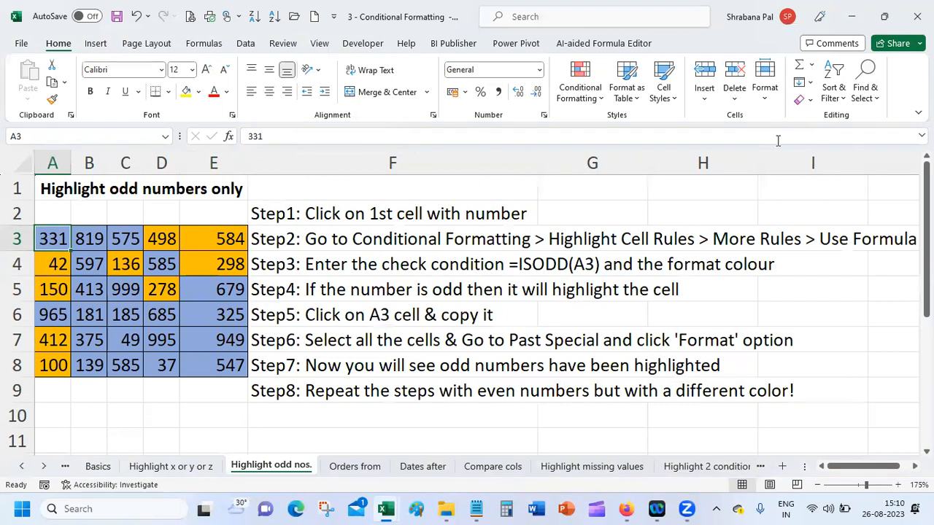
pyautogui.click(584, 95)
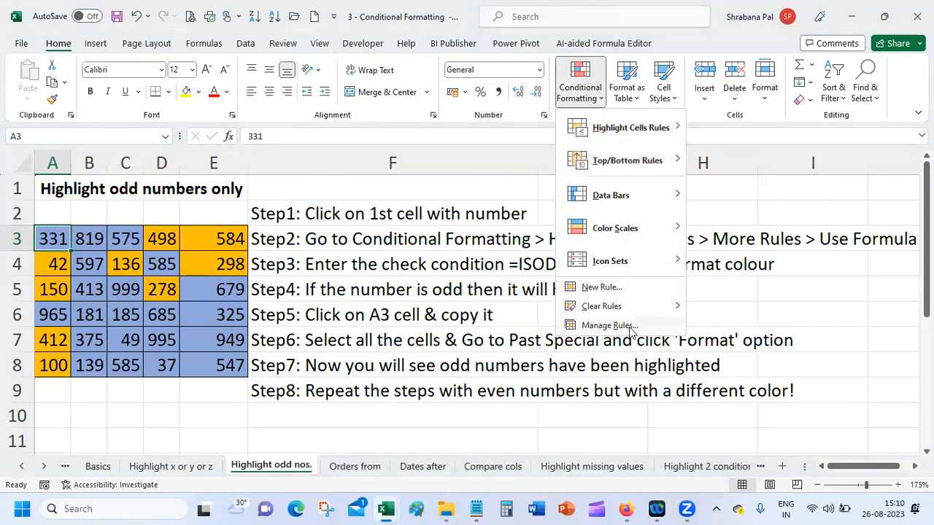
pyautogui.click(609, 325)
pyautogui.click(462, 113)
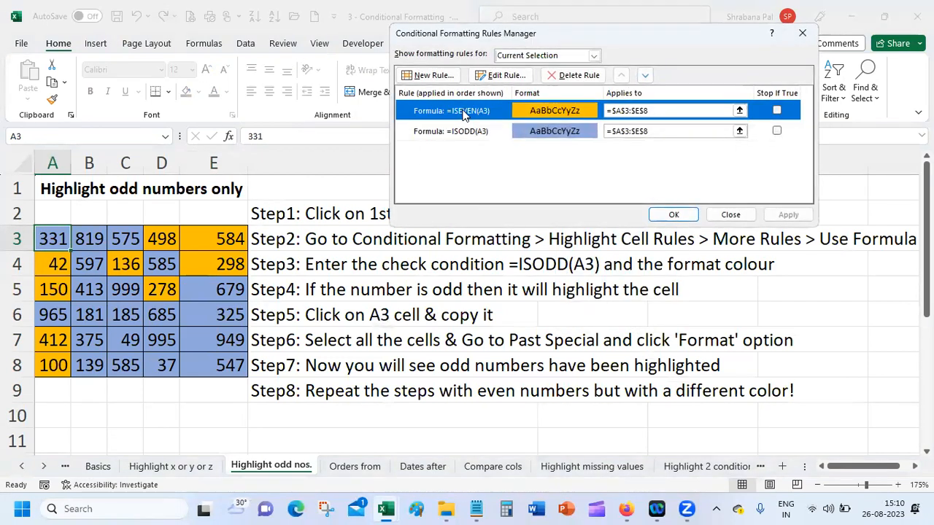
pyautogui.click(495, 75)
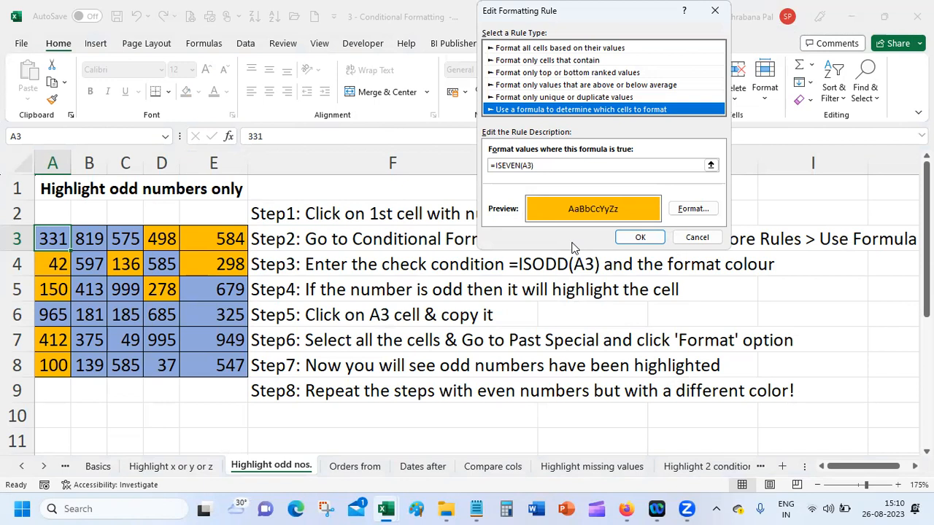
pyautogui.click(696, 237)
pyautogui.click(732, 214)
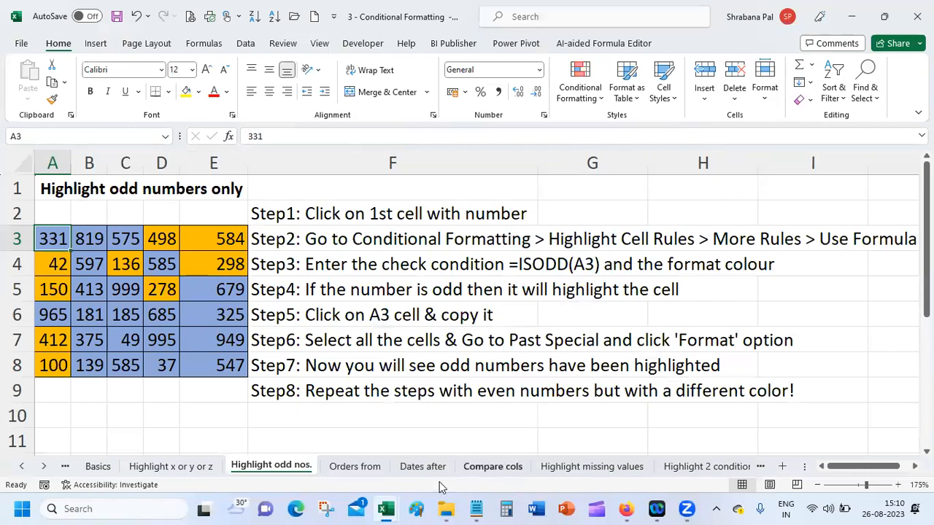
# Go to the Orders from sheet and select the state cell E5 of order 1002
pyautogui.click(368, 471)
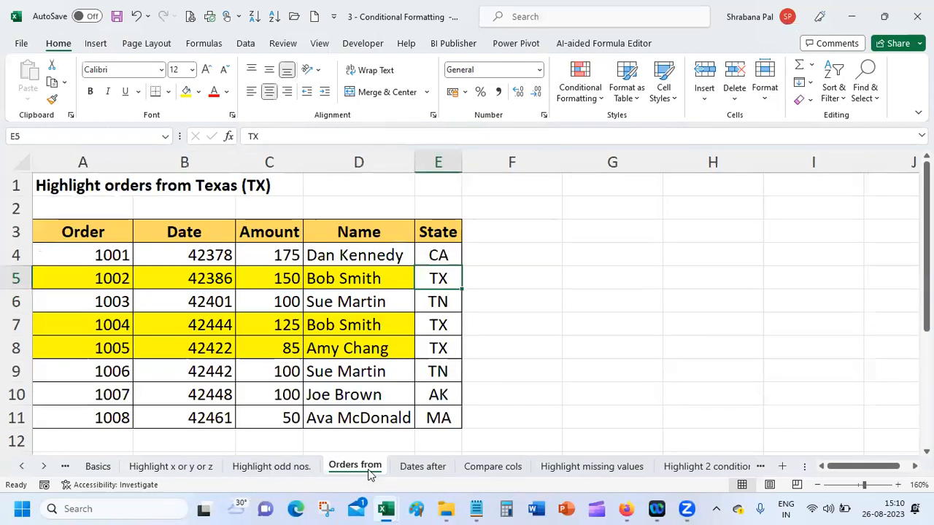
pyautogui.click(465, 305)
pyautogui.click(434, 270)
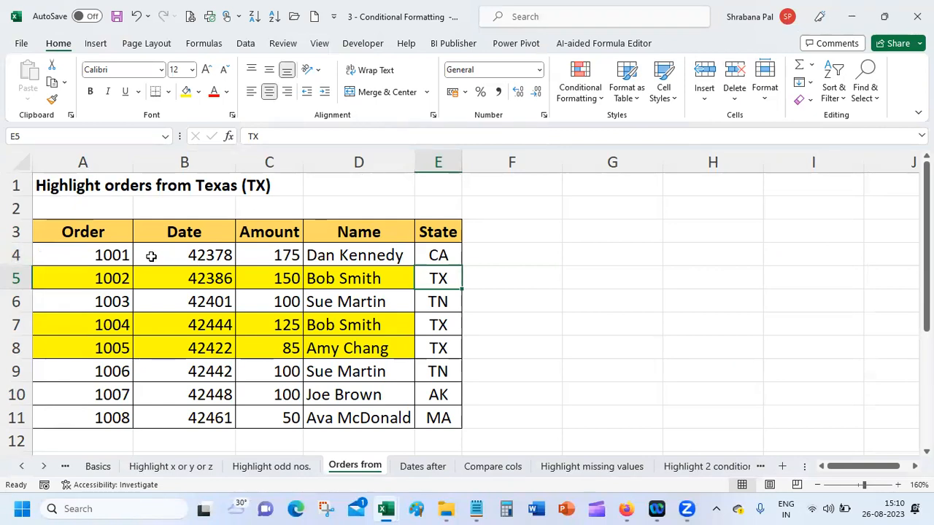
# Inspect the definition of the TX formula rule set on the order rows A4:E11, leaving the rule unedited
pyautogui.moveTo(83, 253); pyautogui.dragTo(437, 418)
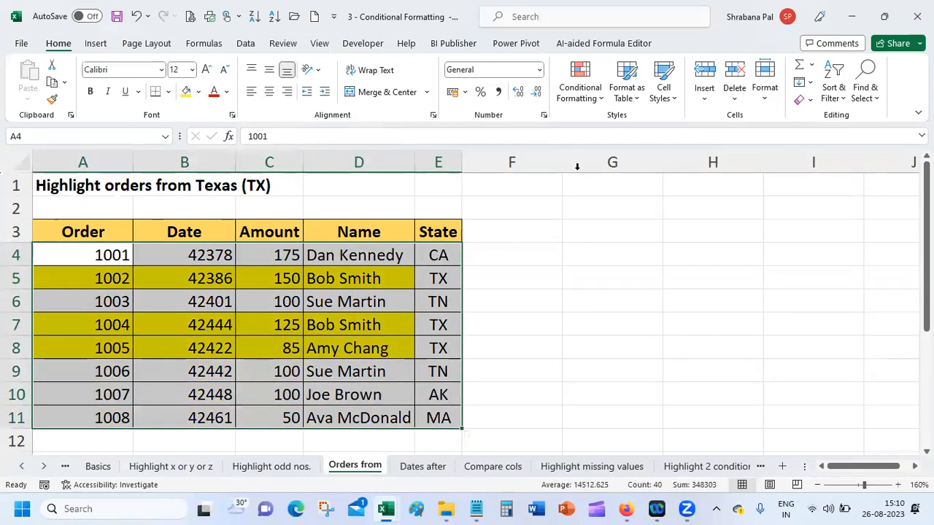
pyautogui.click(587, 93)
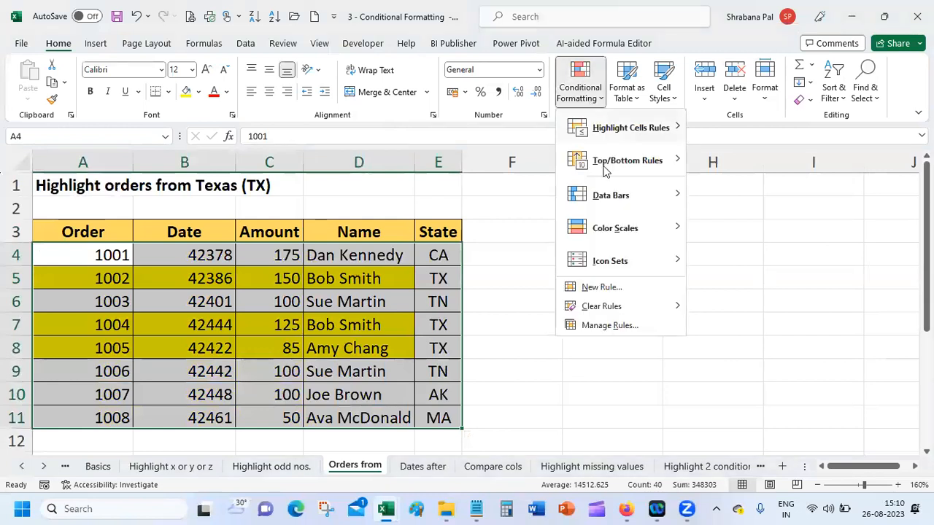
pyautogui.click(630, 326)
pyautogui.click(458, 108)
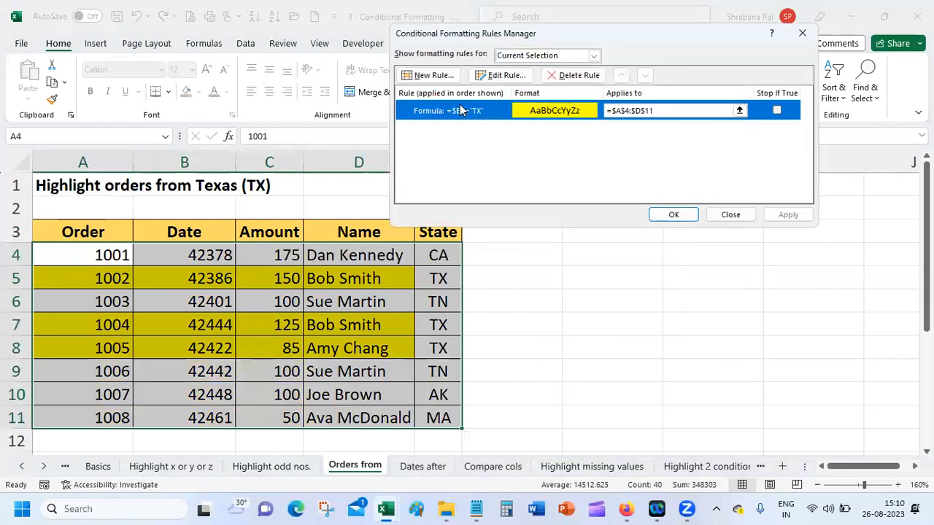
pyautogui.click(496, 76)
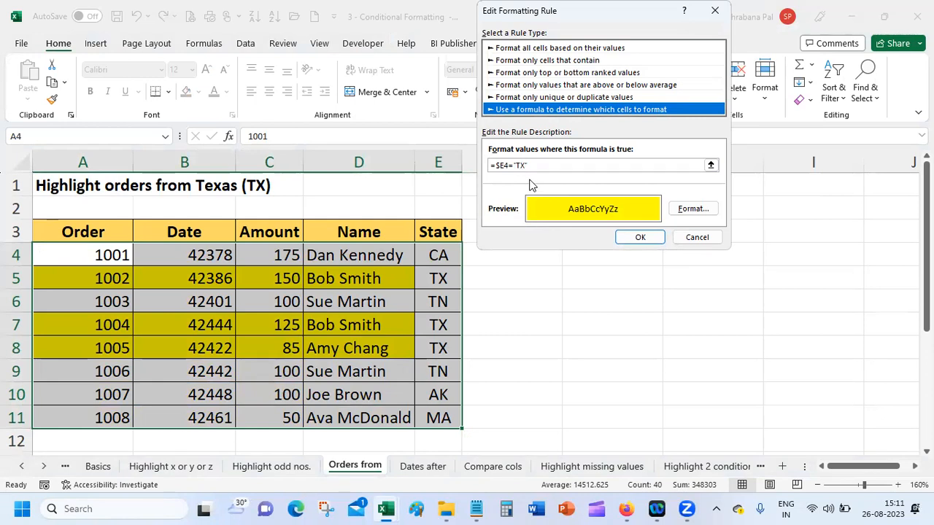
pyautogui.click(640, 238)
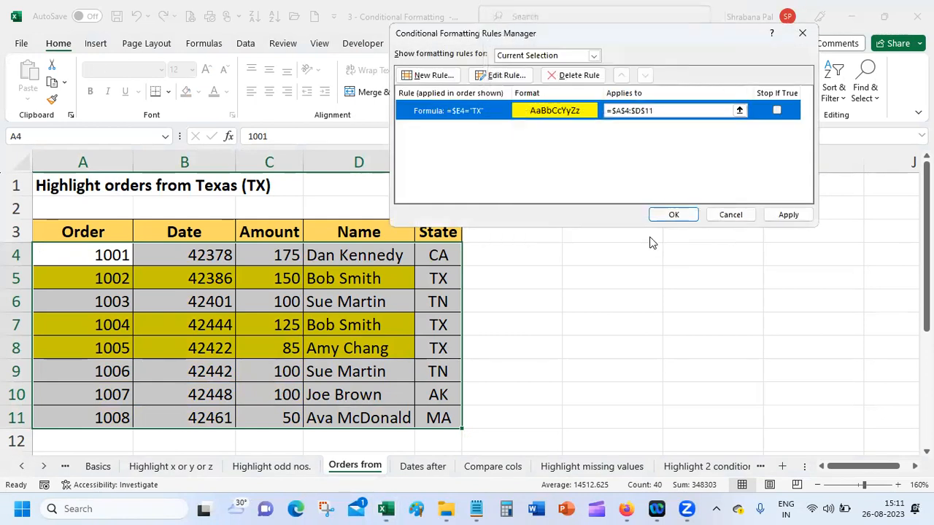
pyautogui.click(730, 214)
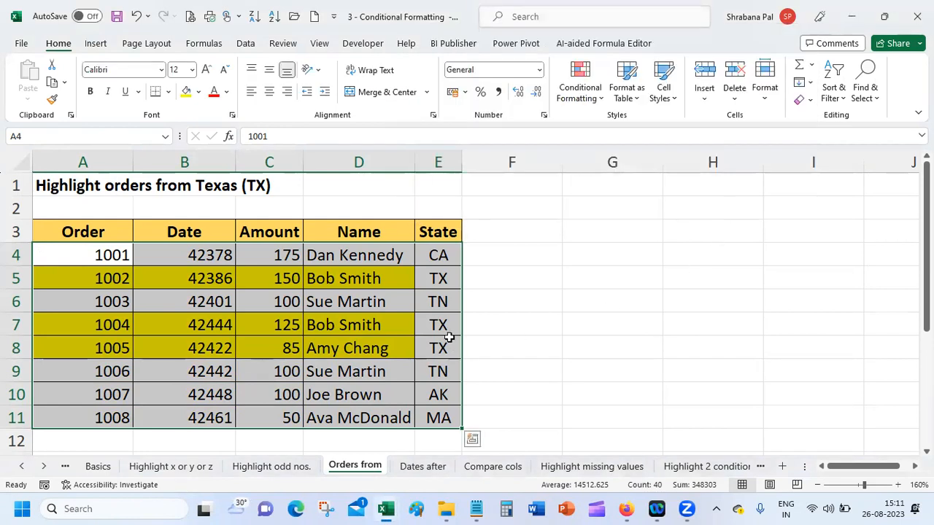
pyautogui.click(448, 343)
pyautogui.click(512, 278)
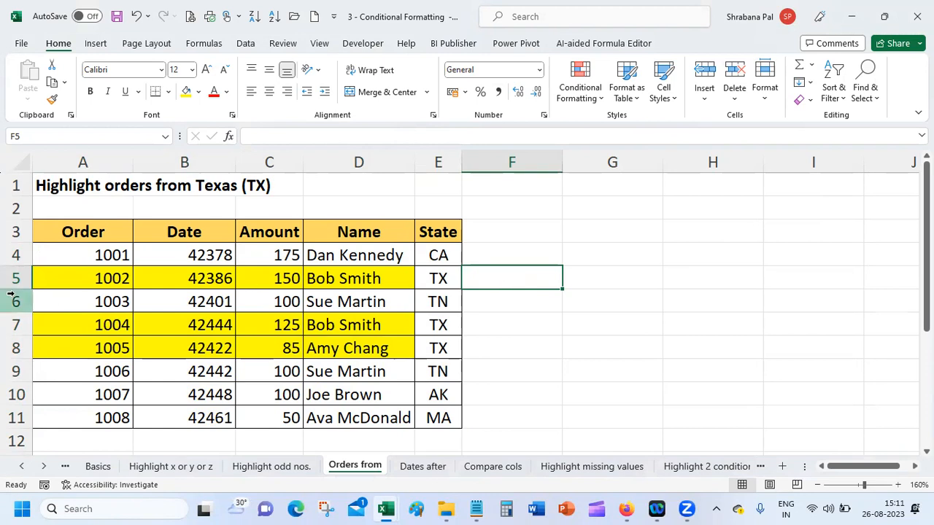
# Reselect the order rows A4:E11 and examine the $E4 cell reference in the TX rule's formula without editing it
pyautogui.click(75, 252)
pyautogui.moveTo(75, 251); pyautogui.dragTo(417, 416)
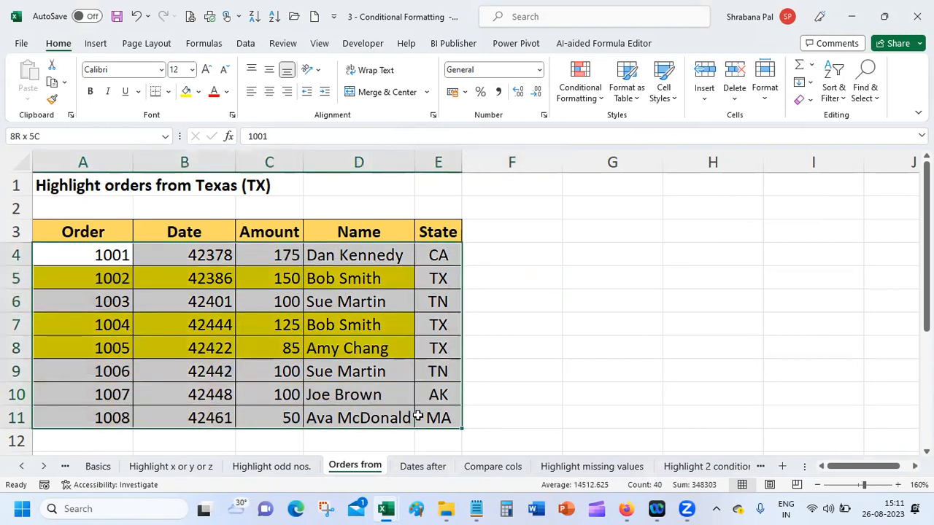
pyautogui.moveTo(417, 415); pyautogui.dragTo(418, 416)
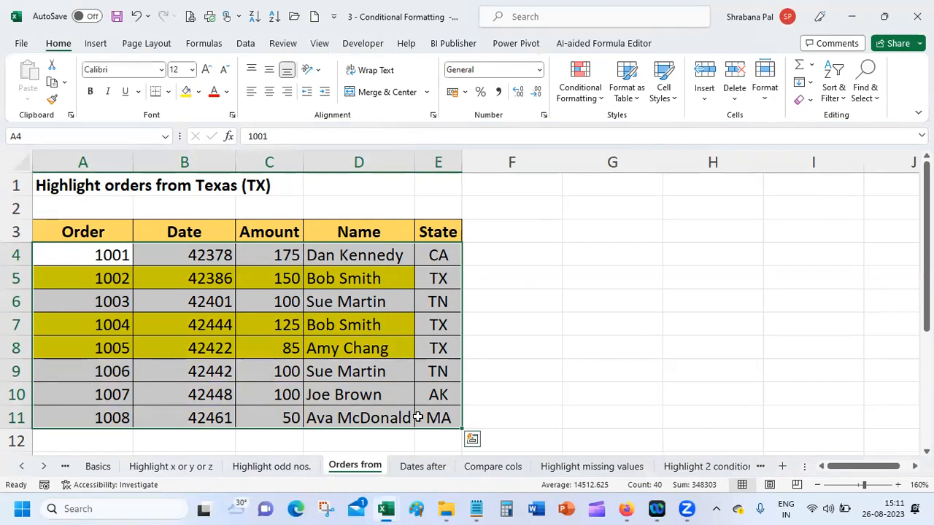
pyautogui.click(584, 102)
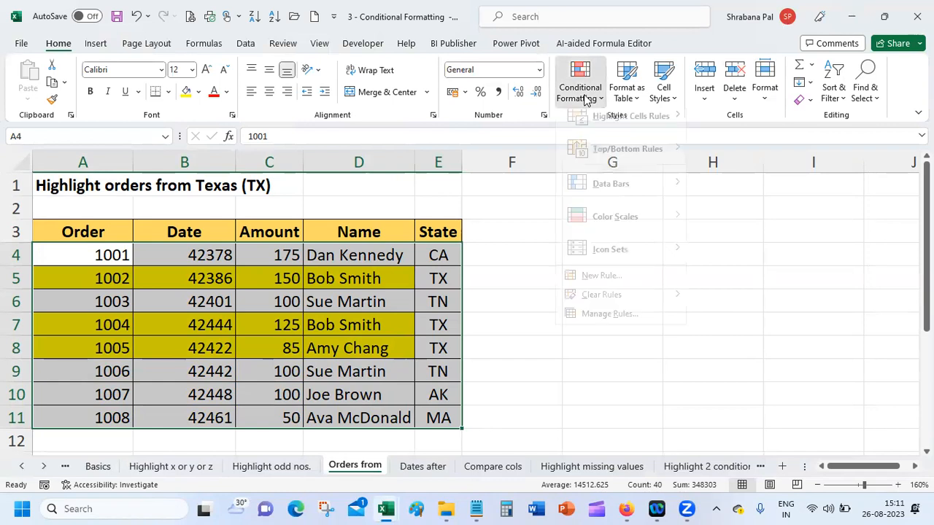
pyautogui.click(615, 326)
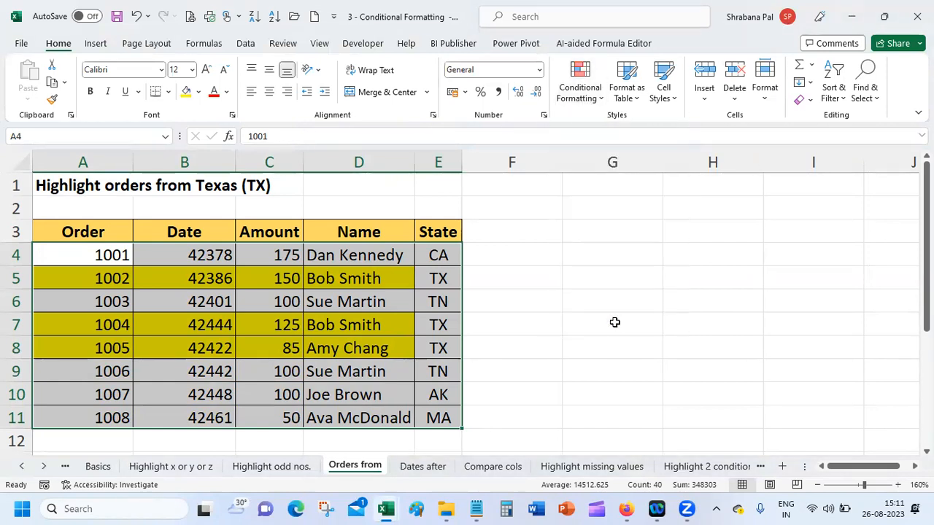
pyautogui.click(459, 112)
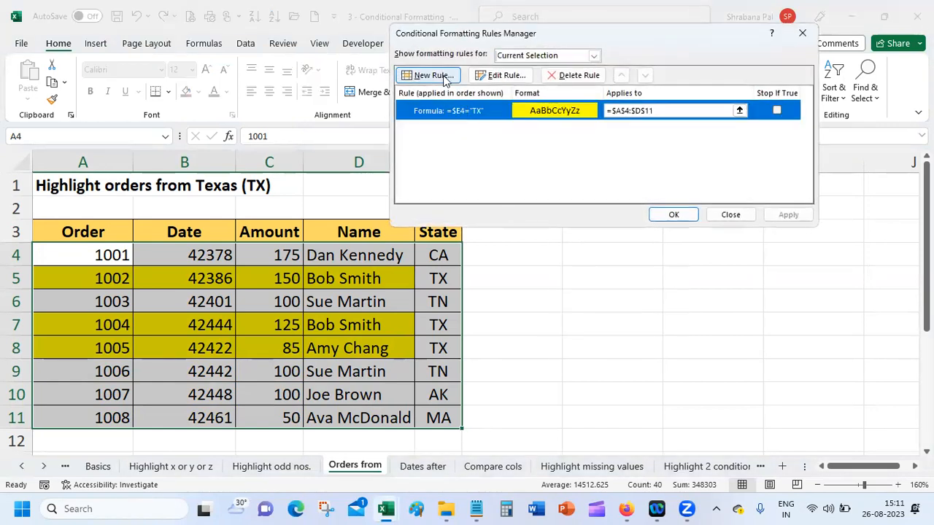
pyautogui.click(503, 75)
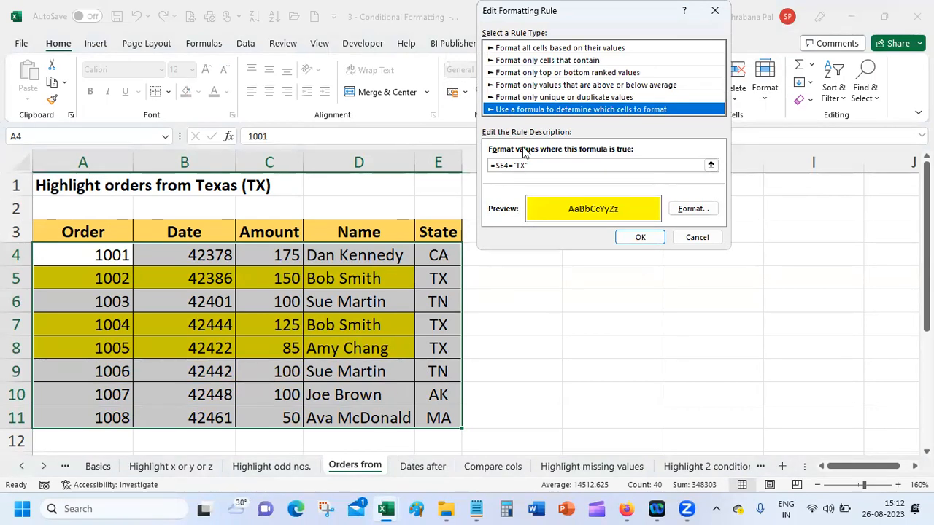
pyautogui.click(509, 167)
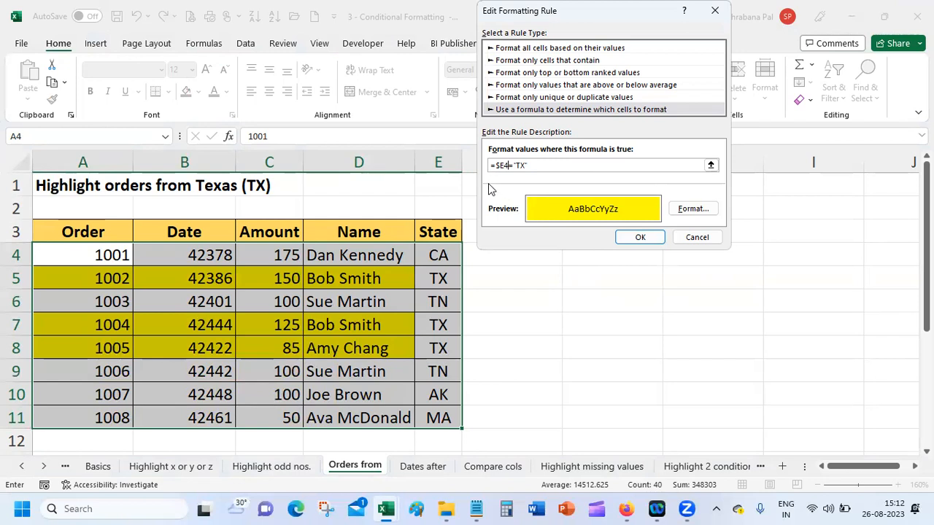
pyautogui.click(697, 239)
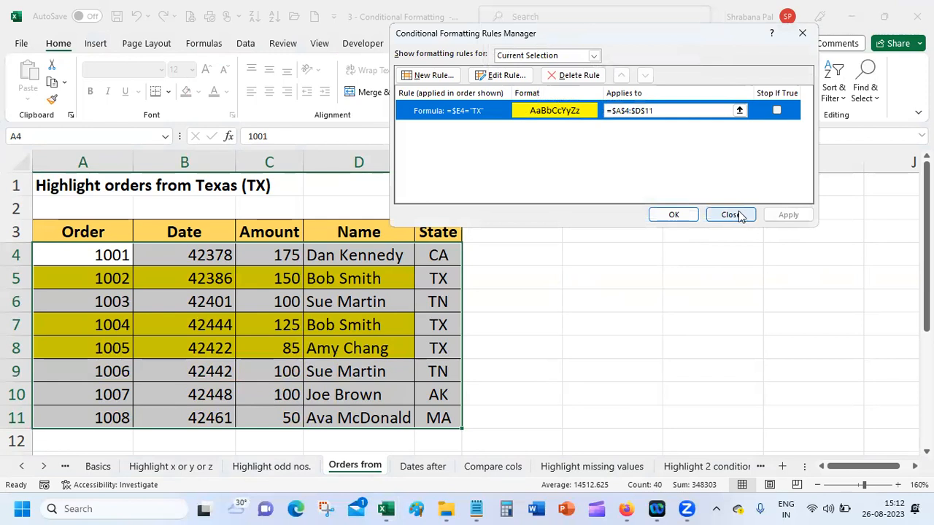
pyautogui.click(730, 214)
pyautogui.click(503, 388)
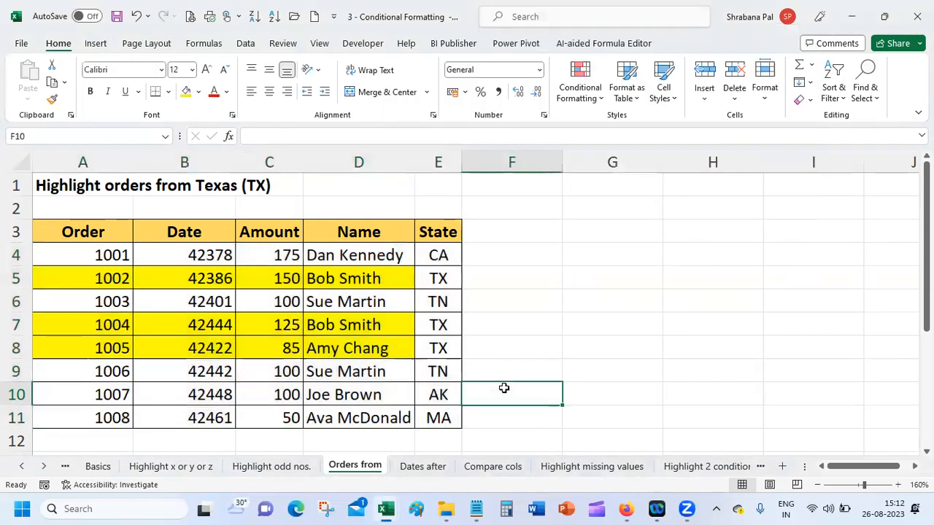
# On the Dates after sheet, replace the Current Date in C3 with the formula =TODAY()
pyautogui.click(420, 473)
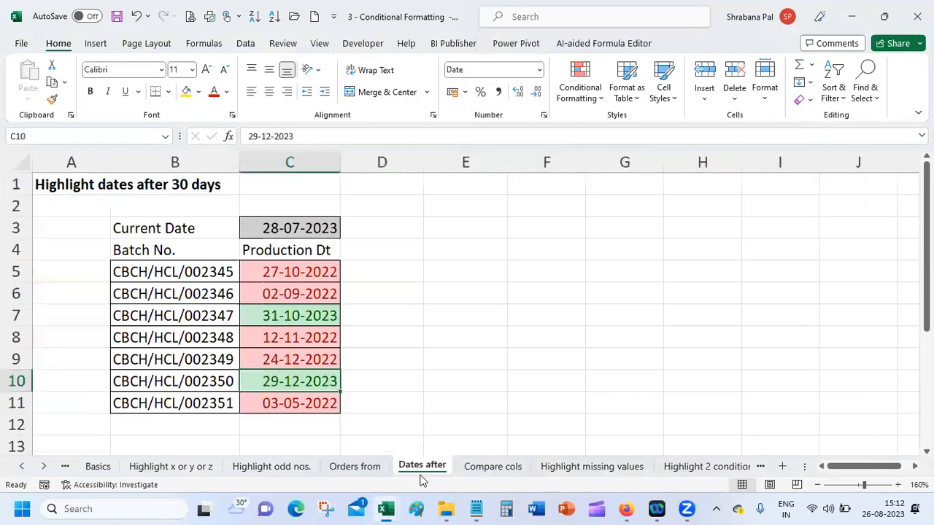
pyautogui.click(278, 229)
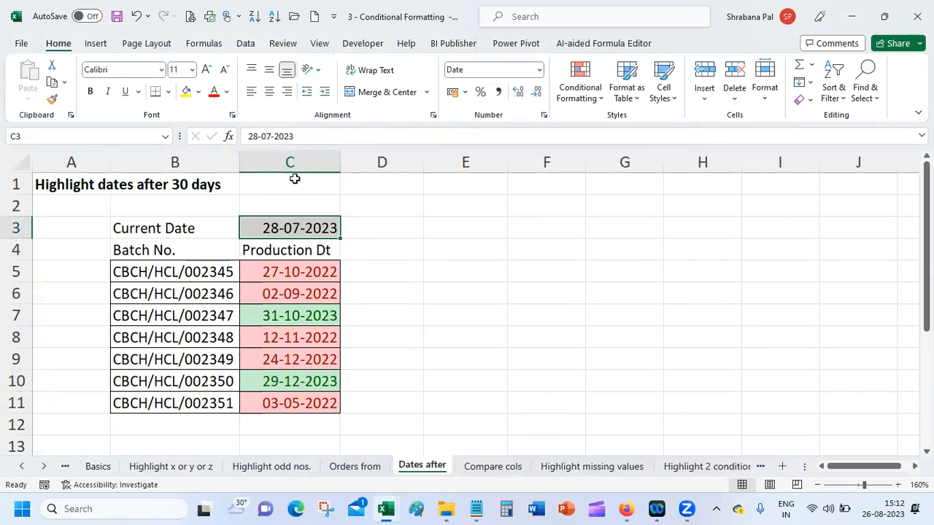
pyautogui.write('=dat')
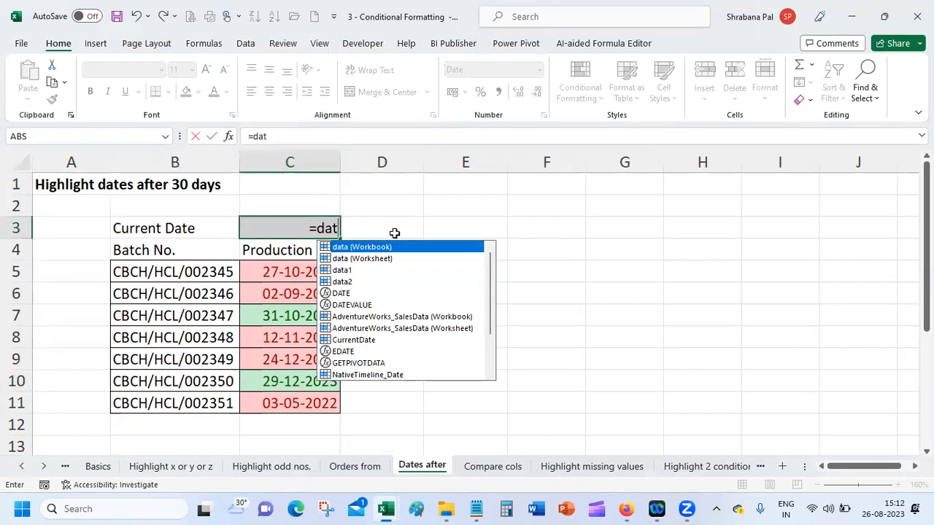
pyautogui.press('BackSpace')
pyautogui.press('BackSpace')
pyautogui.press('BackSpace')
pyautogui.write('today(')
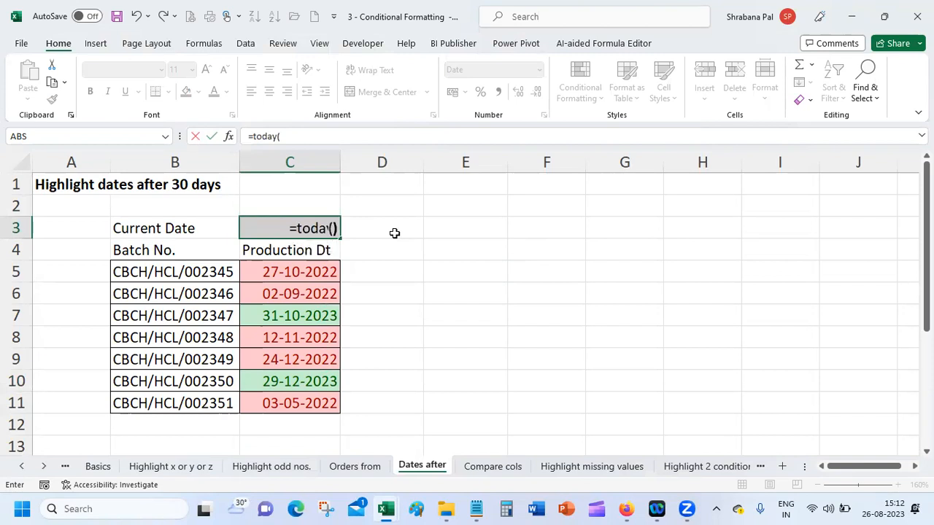
pyautogui.press('Return')
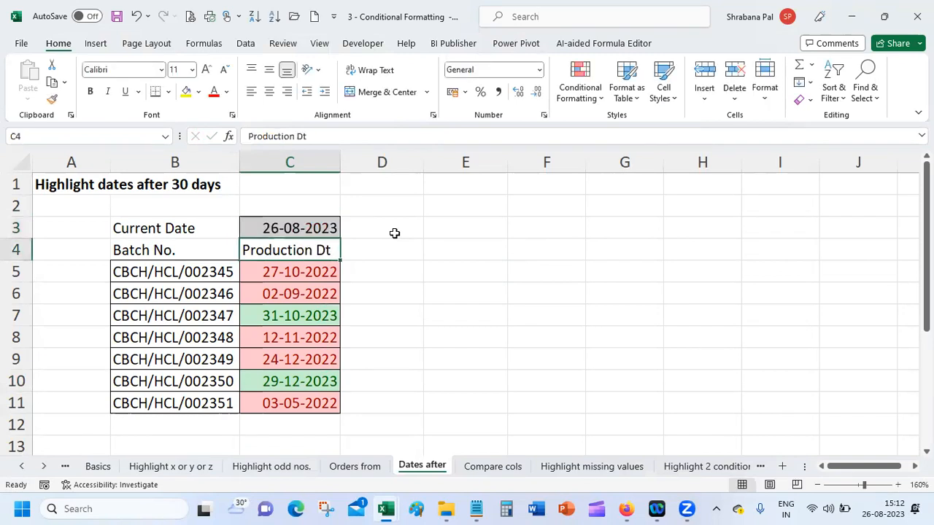
pyautogui.click(332, 229)
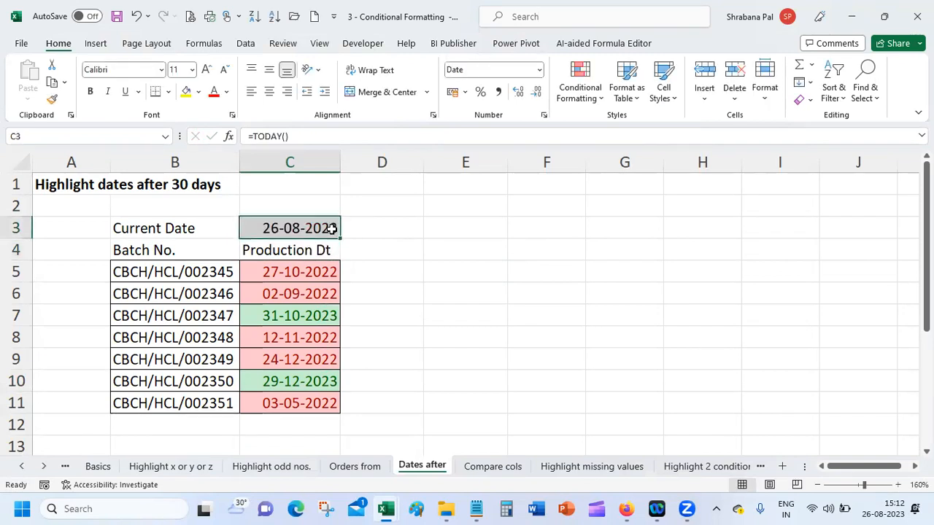
# Review the conditional formatting rules set on production date C5 and compare the dates in C5:C11 with the current date in C3
pyautogui.click(299, 270)
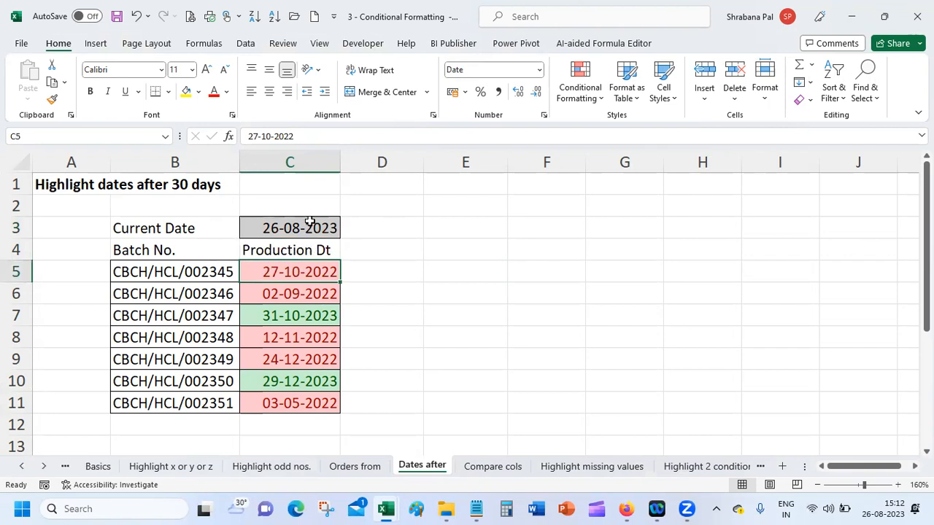
pyautogui.click(584, 91)
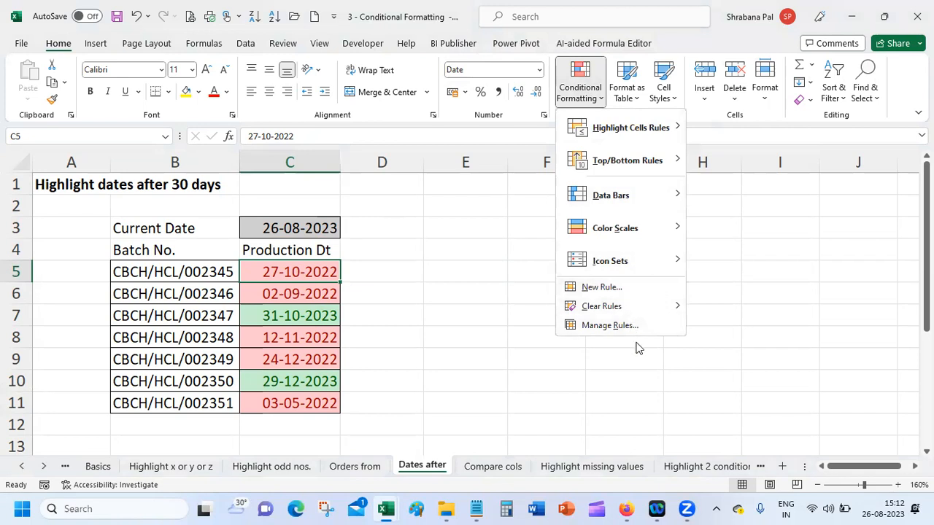
pyautogui.click(640, 326)
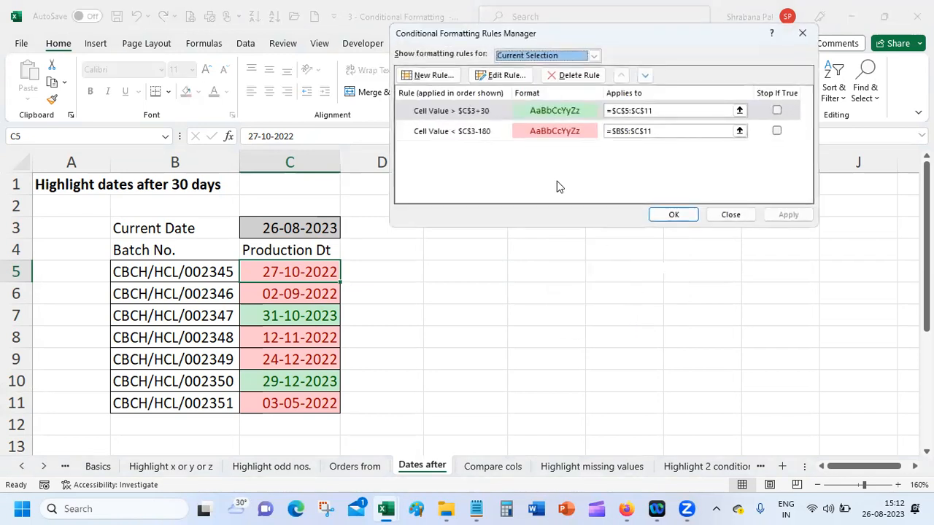
pyautogui.click(467, 131)
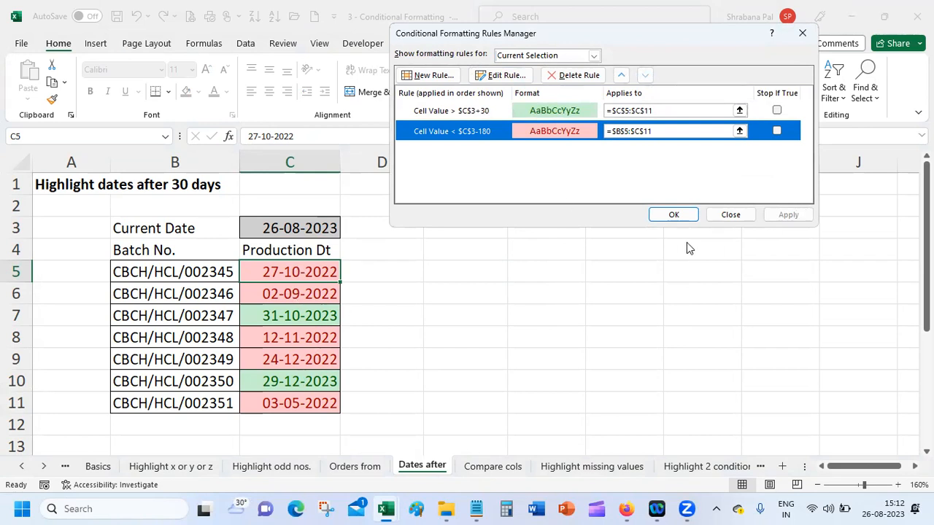
pyautogui.click(716, 217)
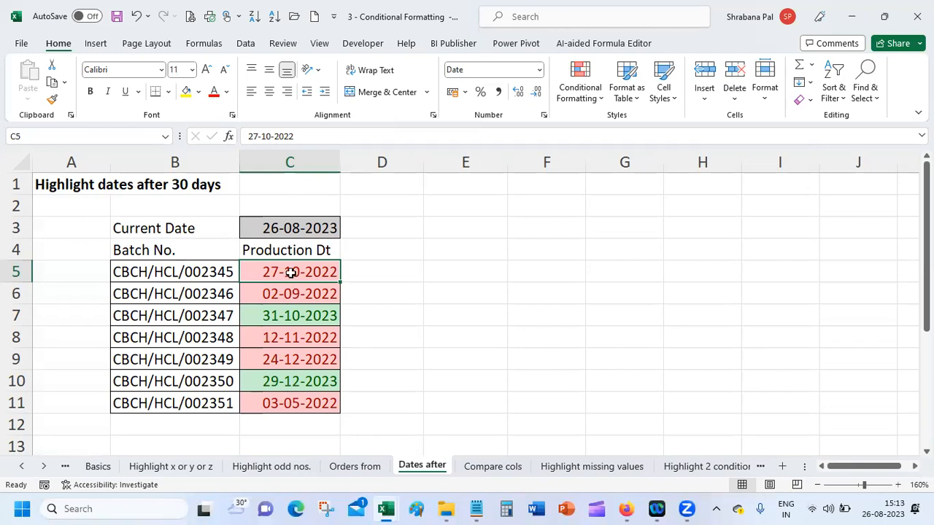
pyautogui.click(292, 224)
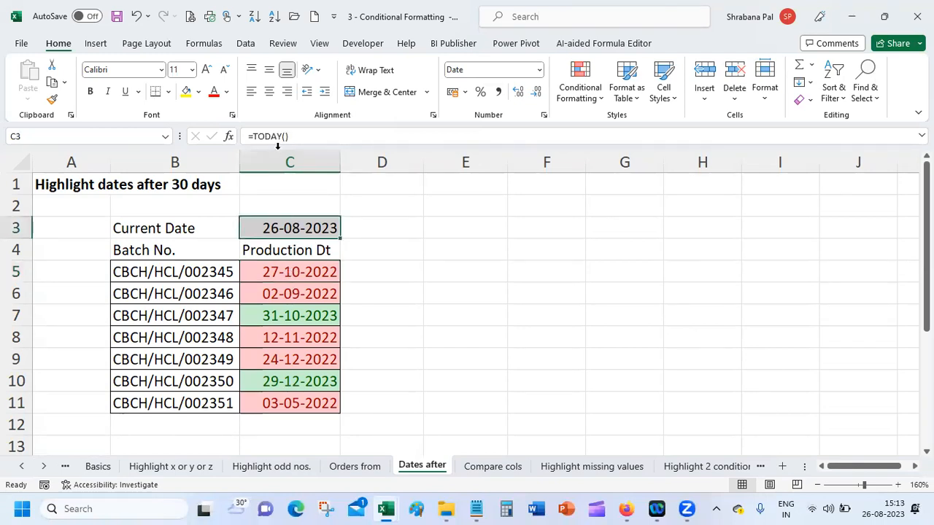
pyautogui.click(288, 273)
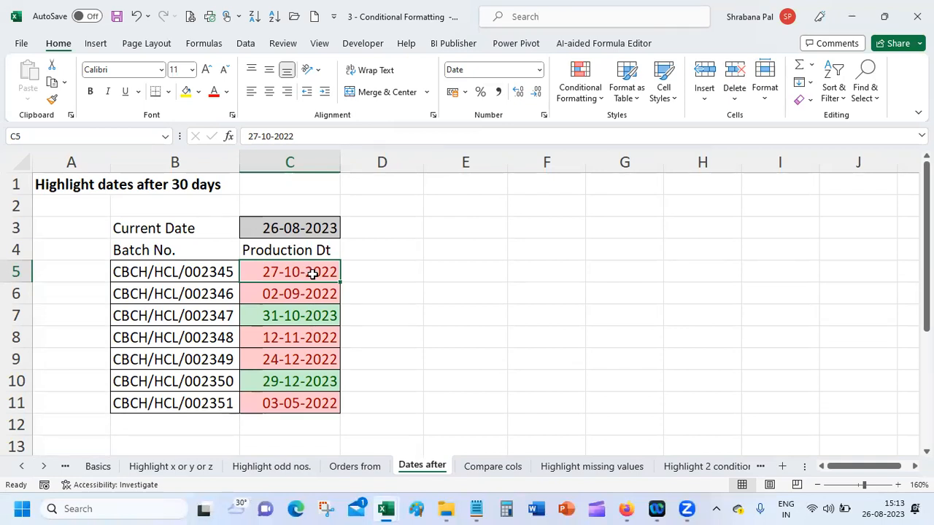
pyautogui.moveTo(312, 273); pyautogui.dragTo(305, 403)
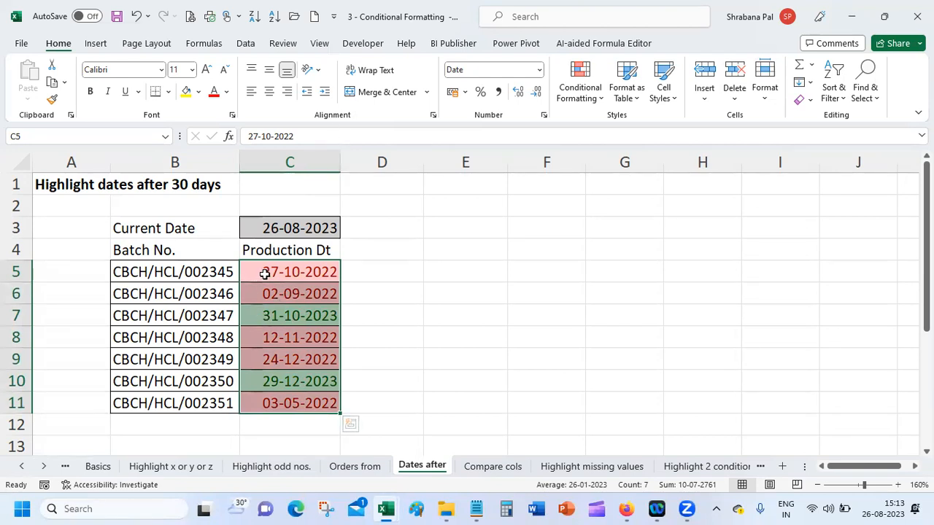
pyautogui.click(364, 275)
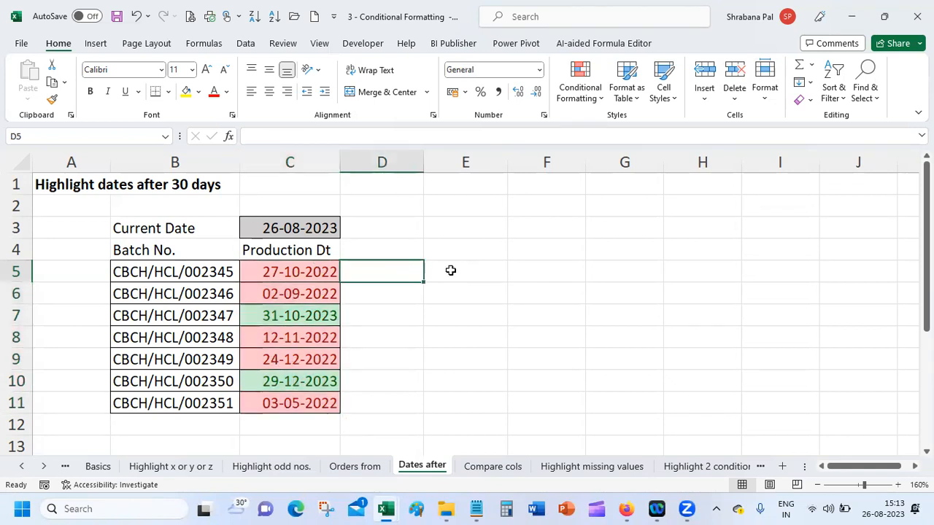
# Enter the note "Older than 180 days" in cell E4
pyautogui.press('Up')
pyautogui.press('Right')
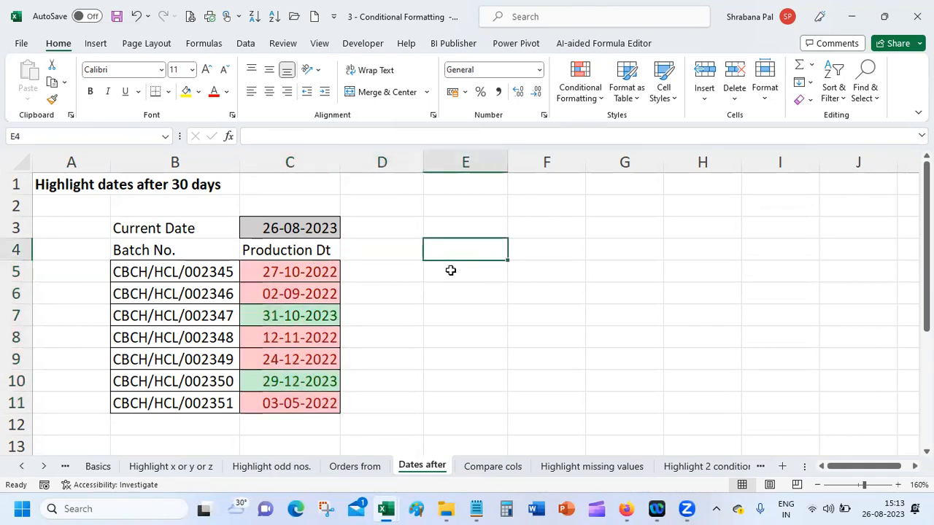
pyautogui.write('Older')
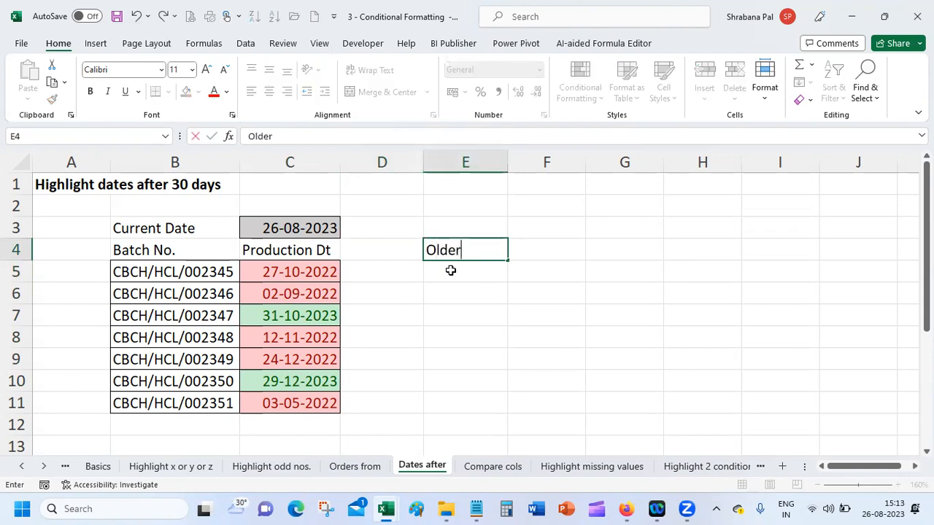
pyautogui.write(' than 180 days')
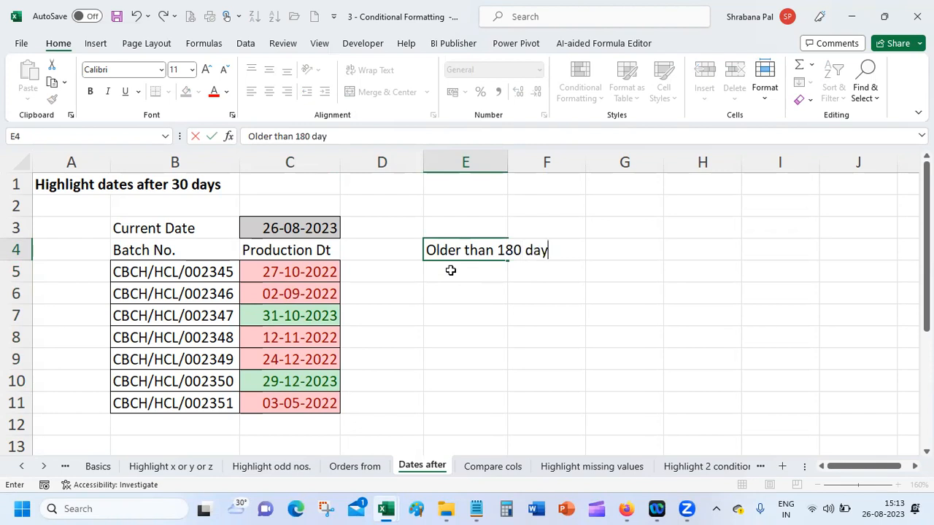
pyautogui.press('Return')
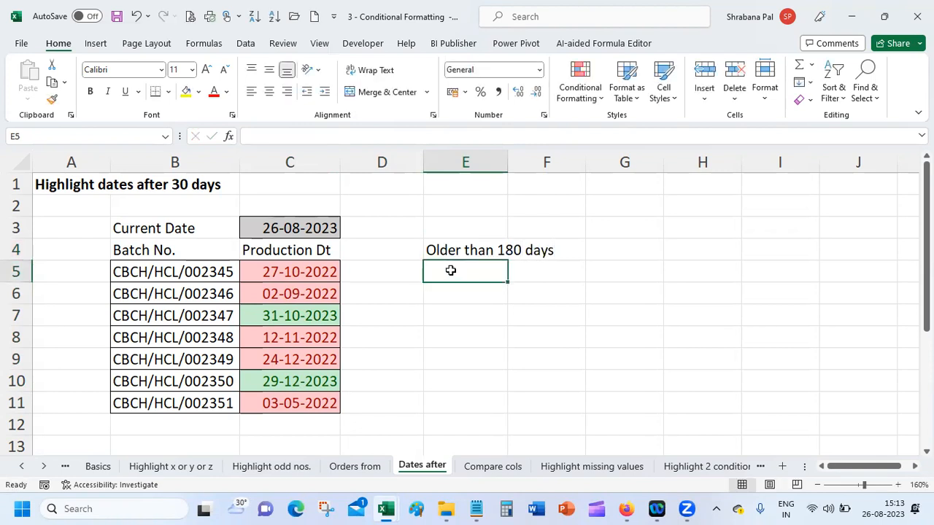
# Enter the note "after 30 days" in cell E5
pyautogui.write('in the next ')
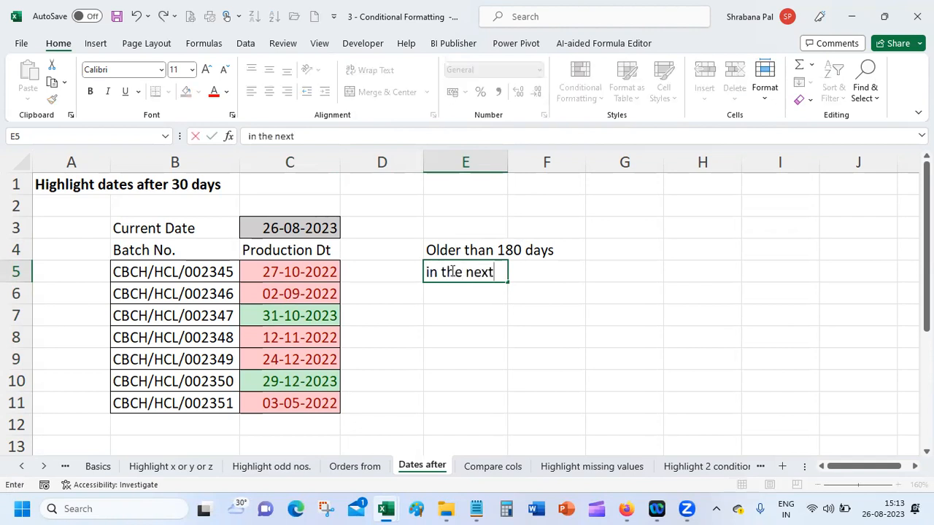
pyautogui.write('30 days')
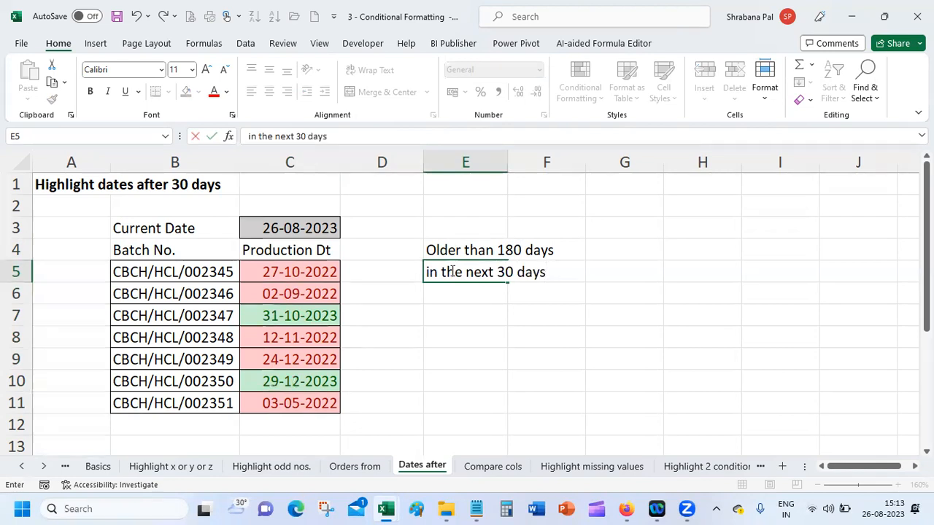
pyautogui.moveTo(291, 136); pyautogui.dragTo(185, 153)
pyautogui.write('after')
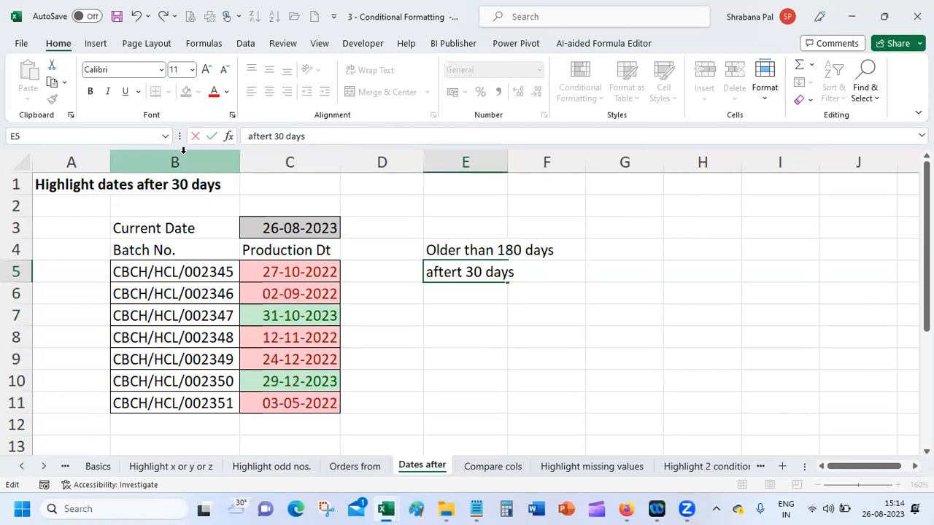
pyautogui.press('Delete')
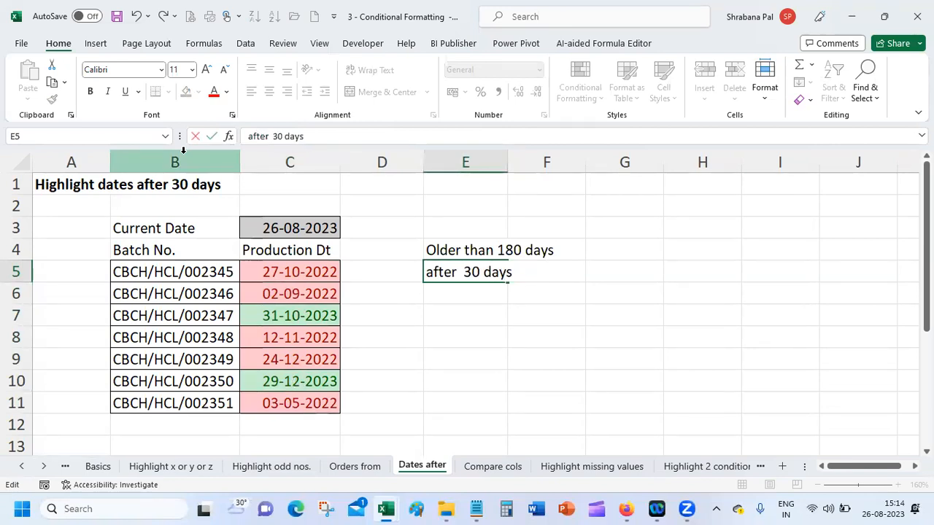
pyautogui.press('Delete')
pyautogui.press('Return')
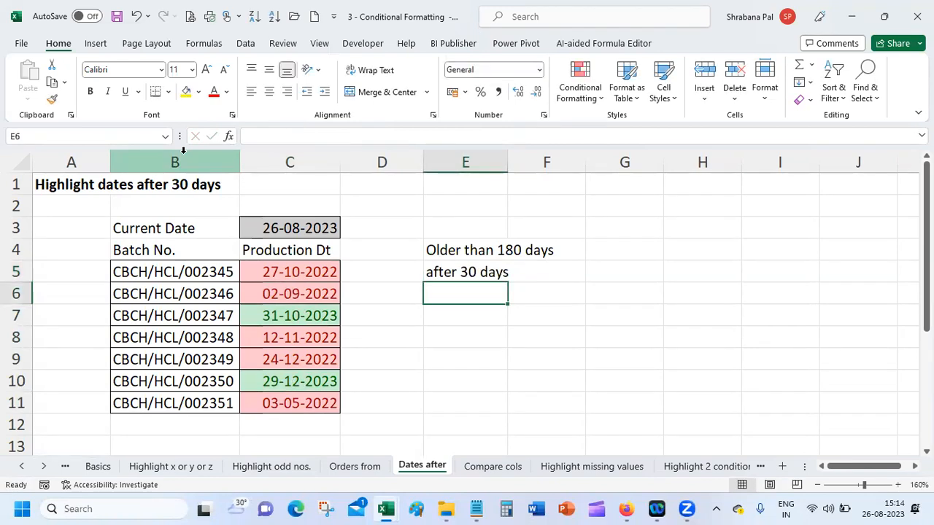
# Examine the highlighted production dates and their conditional formatting rules, including the settings of the rule for values less than $C$3-180
pyautogui.click(307, 310)
pyautogui.click(294, 382)
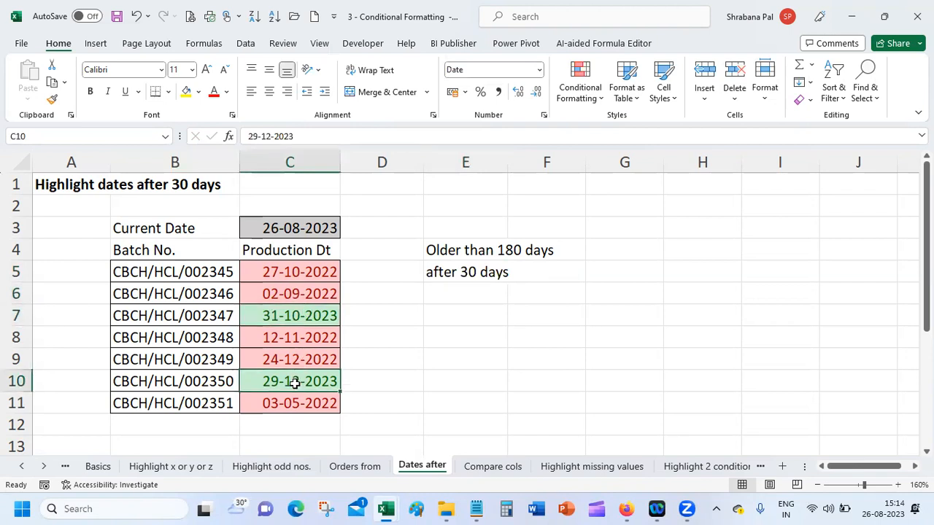
pyautogui.click(315, 340)
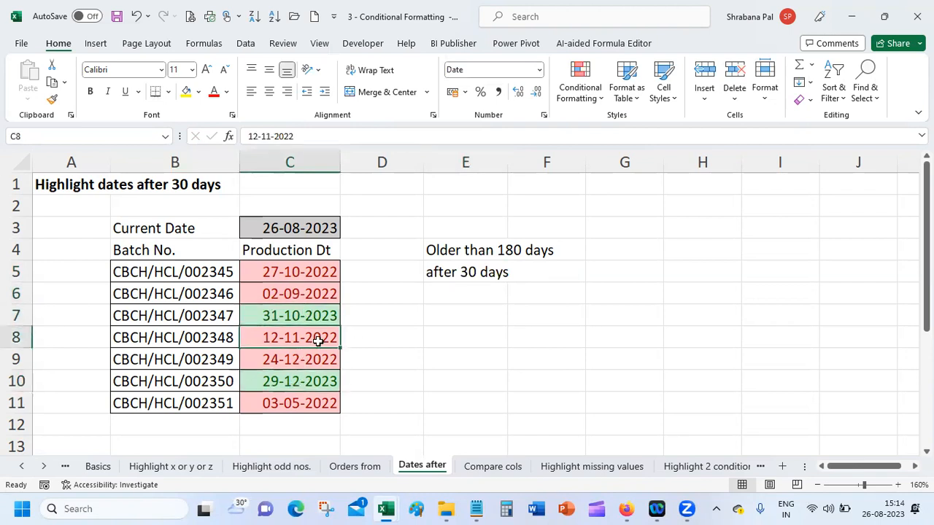
pyautogui.click(458, 251)
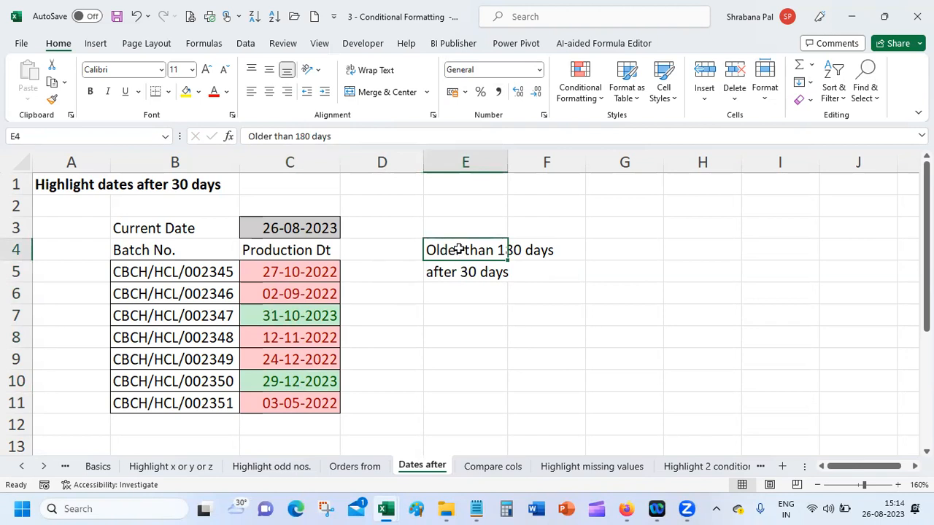
pyautogui.click(273, 272)
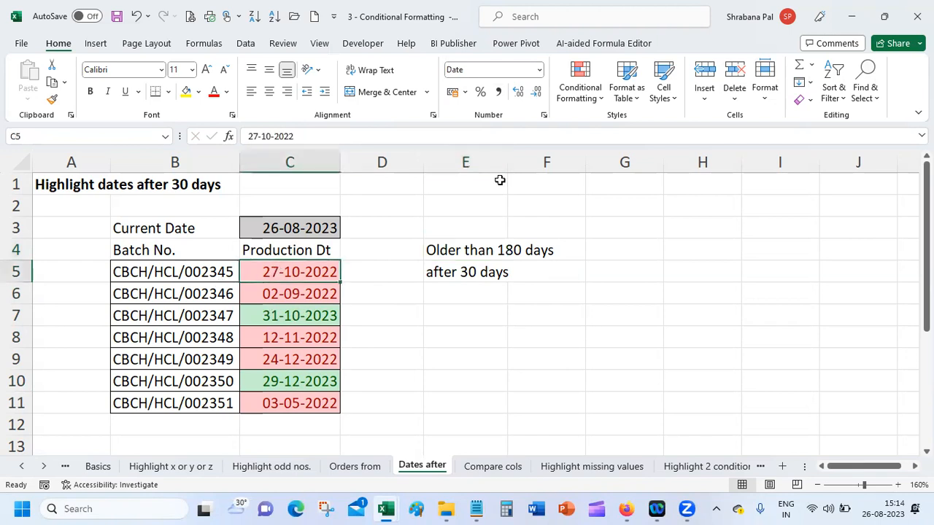
pyautogui.click(587, 93)
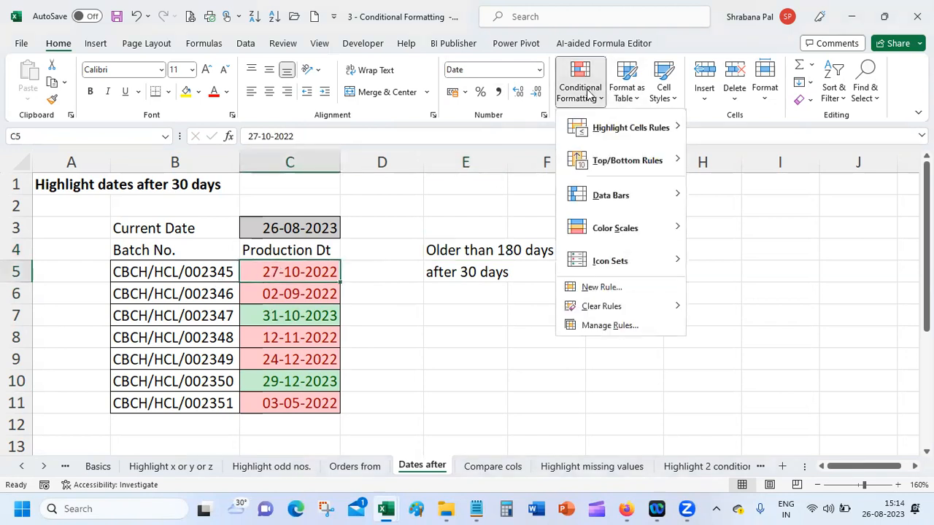
pyautogui.click(596, 324)
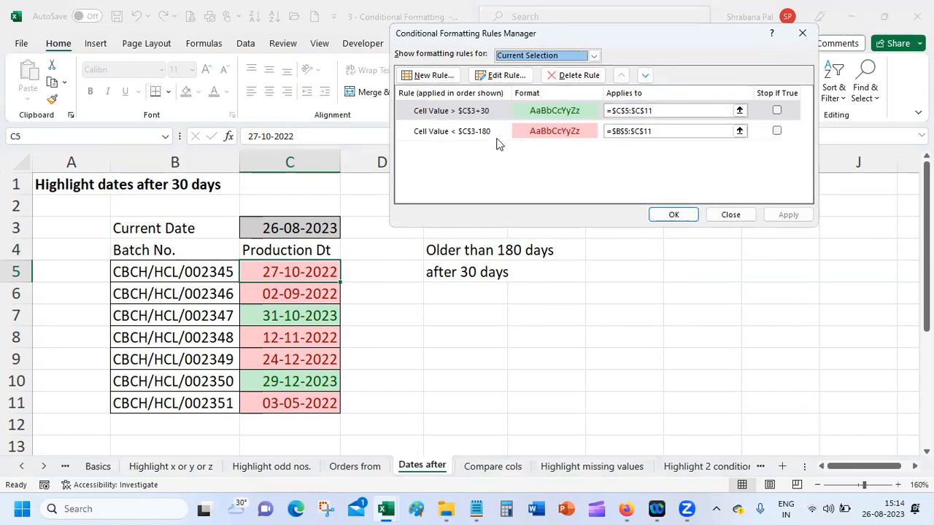
pyautogui.click(496, 140)
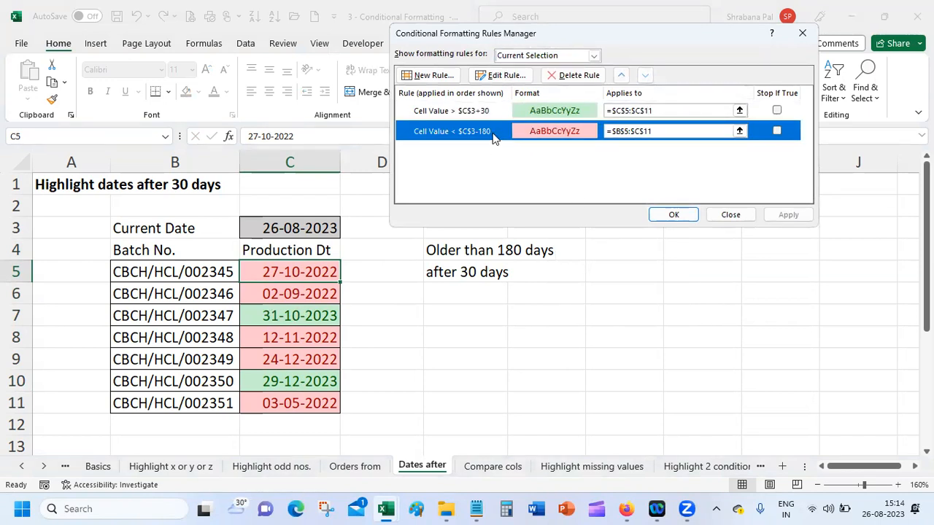
pyautogui.click(494, 80)
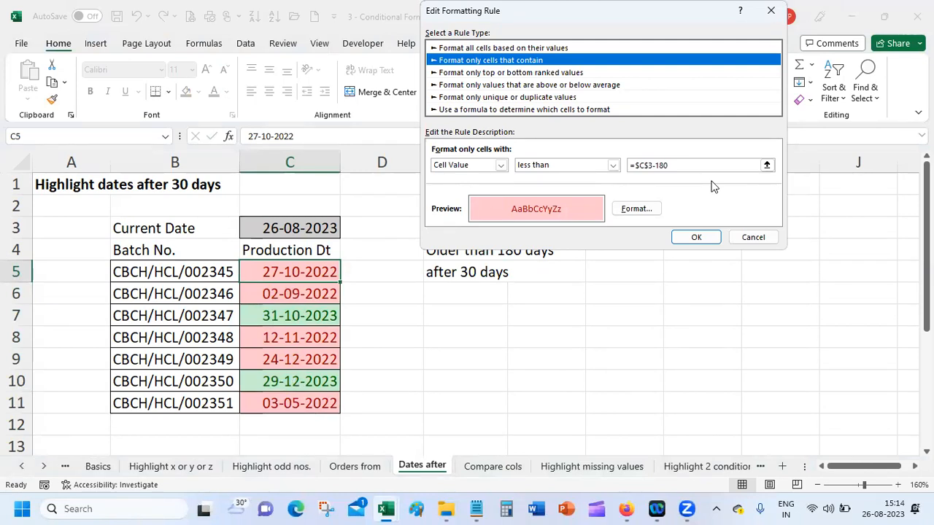
pyautogui.click(755, 237)
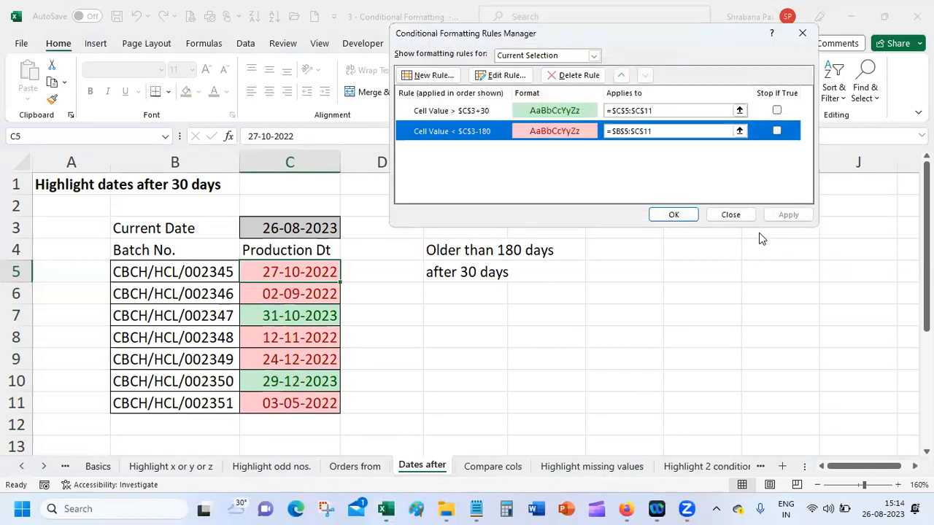
pyautogui.click(476, 111)
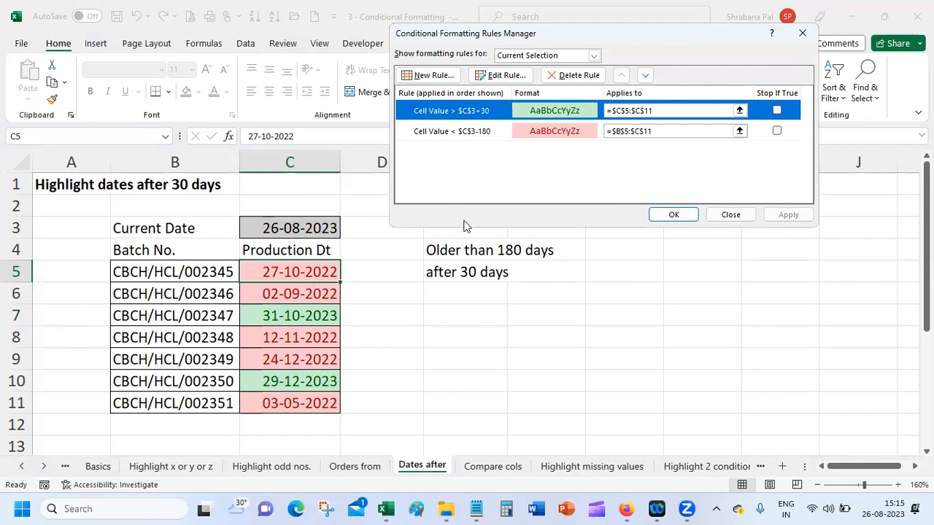
# Try the "less than or equal to" comparison in the $C$3-180 formatting rule and discard the edit
pyautogui.click(487, 130)
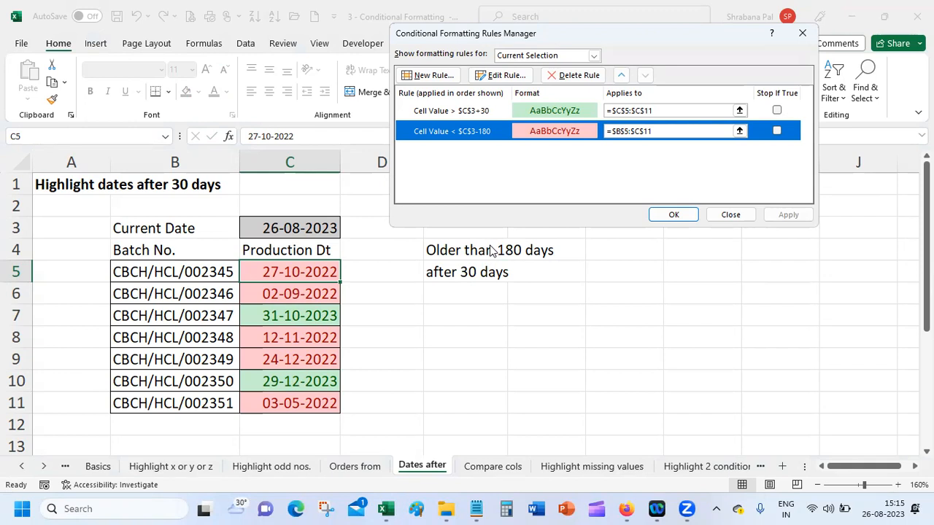
pyautogui.click(504, 75)
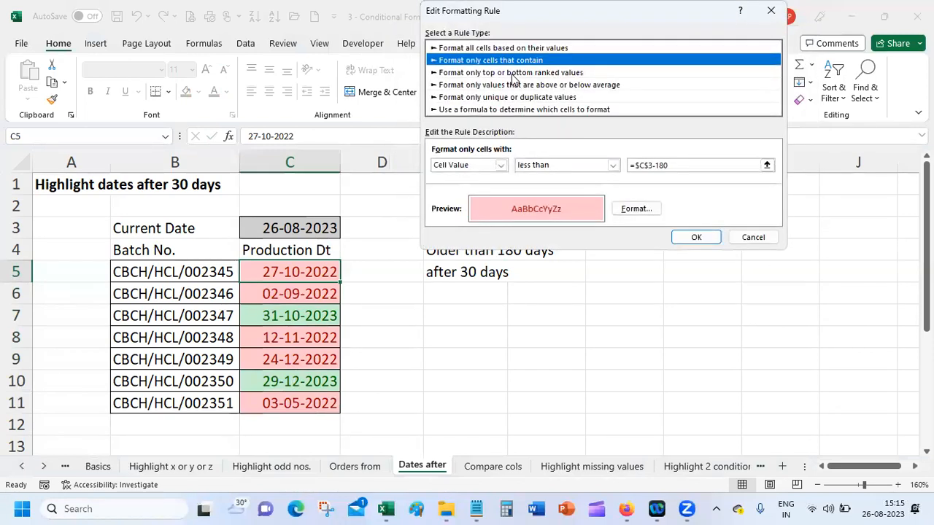
pyautogui.click(694, 165)
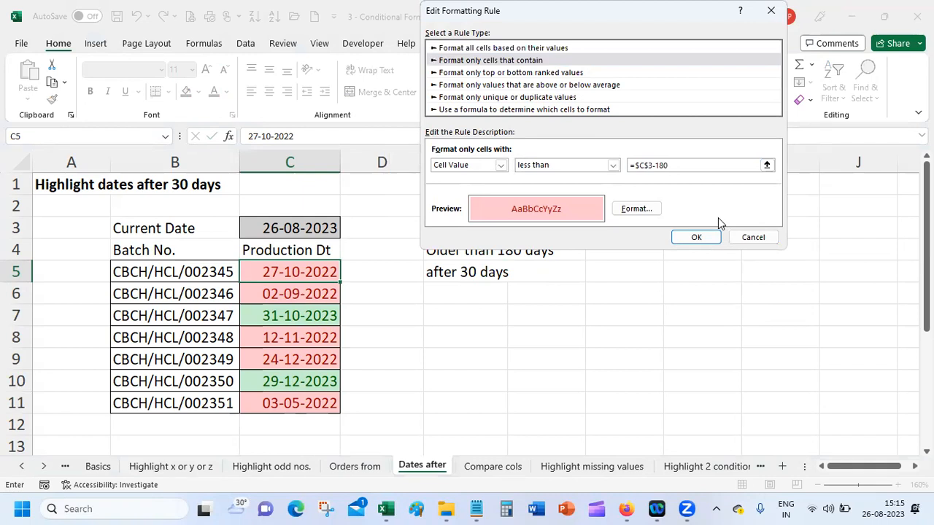
pyautogui.click(613, 166)
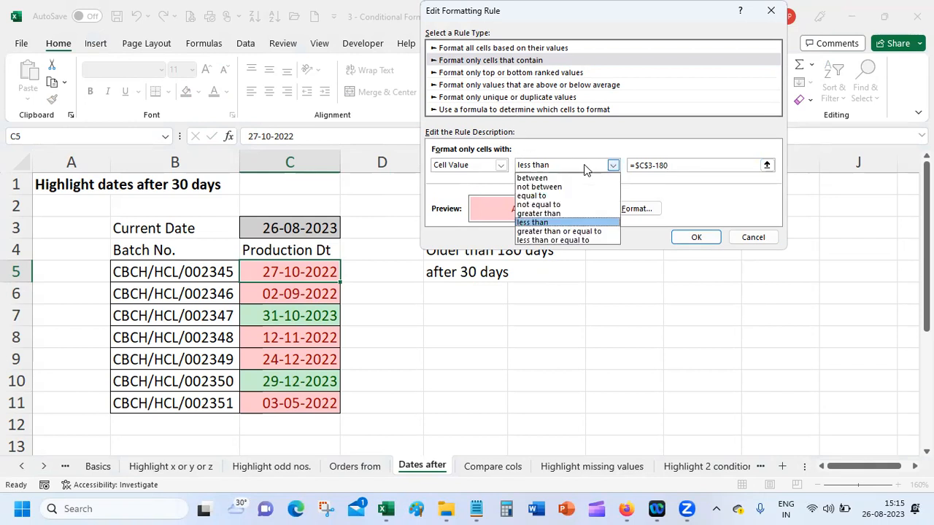
pyautogui.click(591, 241)
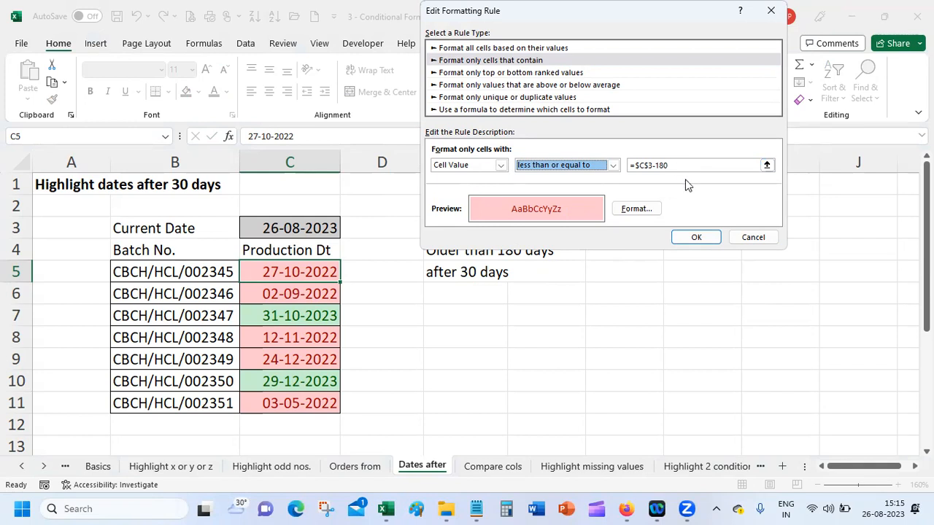
pyautogui.click(748, 237)
pyautogui.click(730, 215)
pyautogui.moveTo(184, 272); pyautogui.dragTo(182, 403)
pyautogui.moveTo(292, 248); pyautogui.dragTo(298, 394)
pyautogui.click(201, 244)
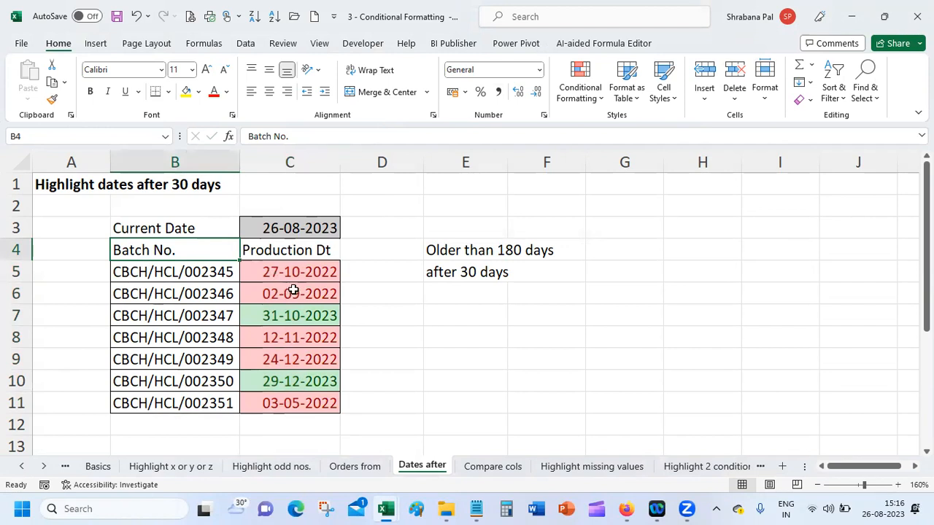
pyautogui.click(459, 248)
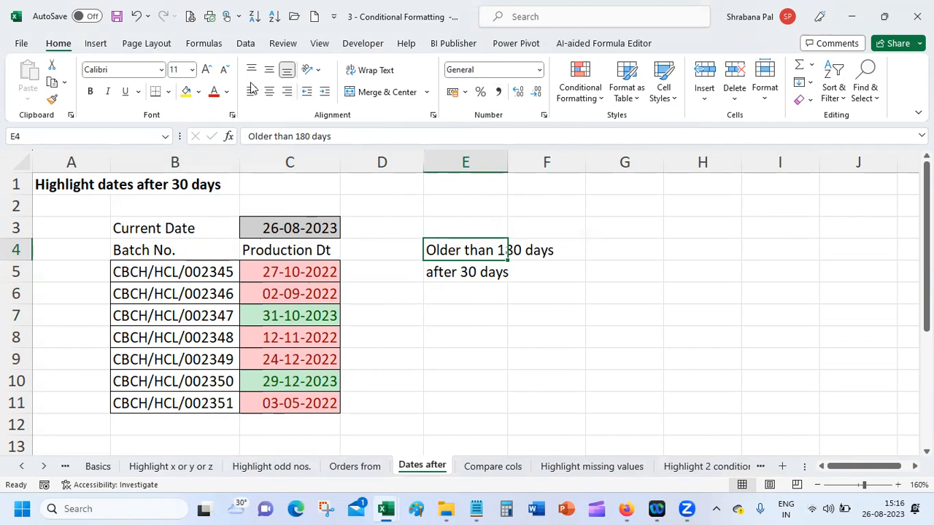
pyautogui.click(581, 80)
pyautogui.click(608, 323)
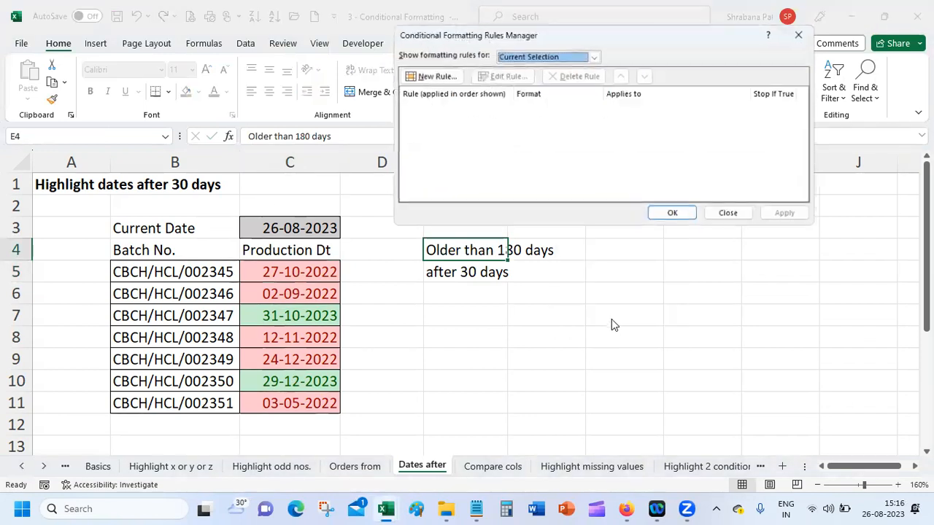
pyautogui.click(730, 214)
# Review the ranges that the conditional formatting rules on cell C5 apply to, and close the rules list
pyautogui.click(286, 272)
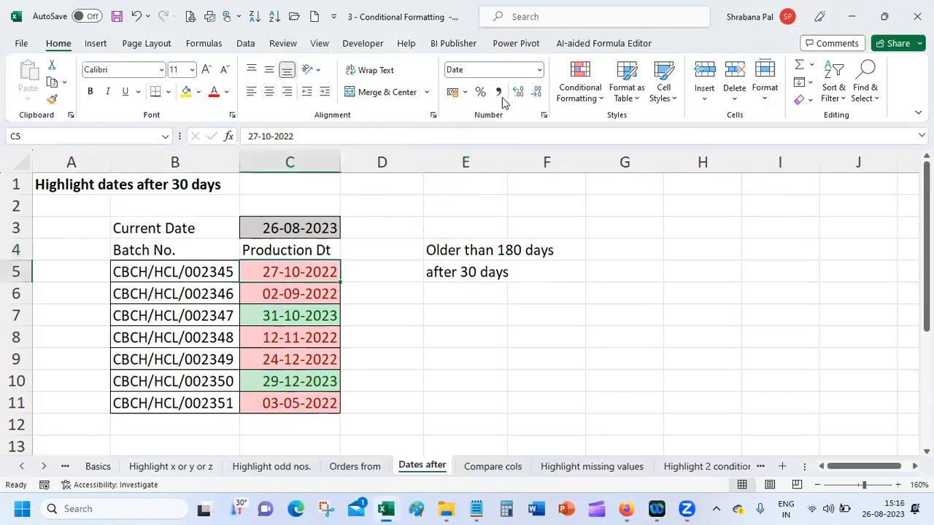
pyautogui.click(580, 84)
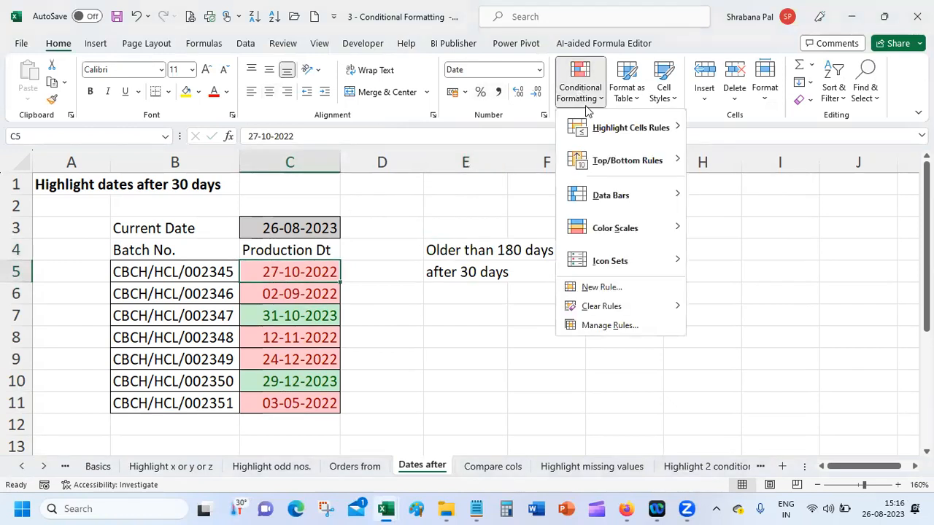
pyautogui.click(615, 325)
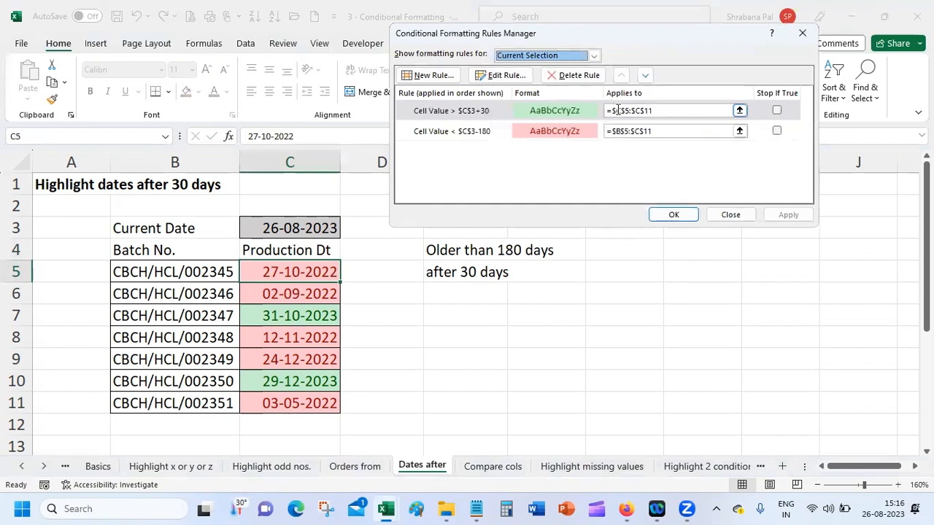
pyautogui.click(697, 130)
pyautogui.click(732, 219)
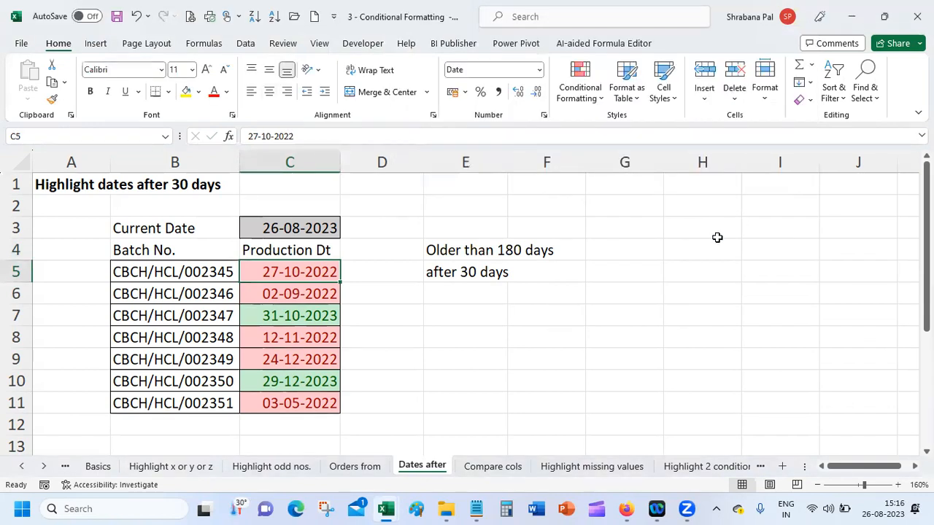
# Switch to the Compare cols sheet and select the first company list, A3:A12
pyautogui.click(525, 329)
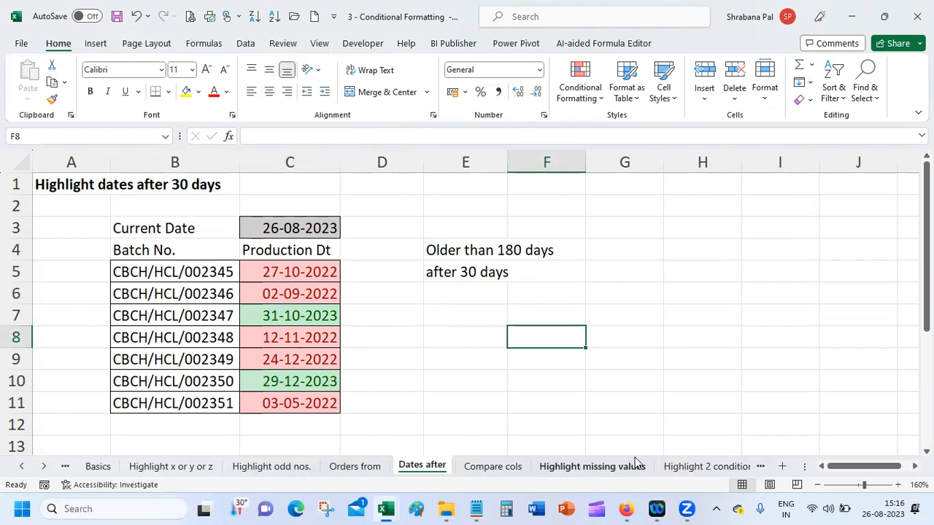
pyautogui.click(508, 467)
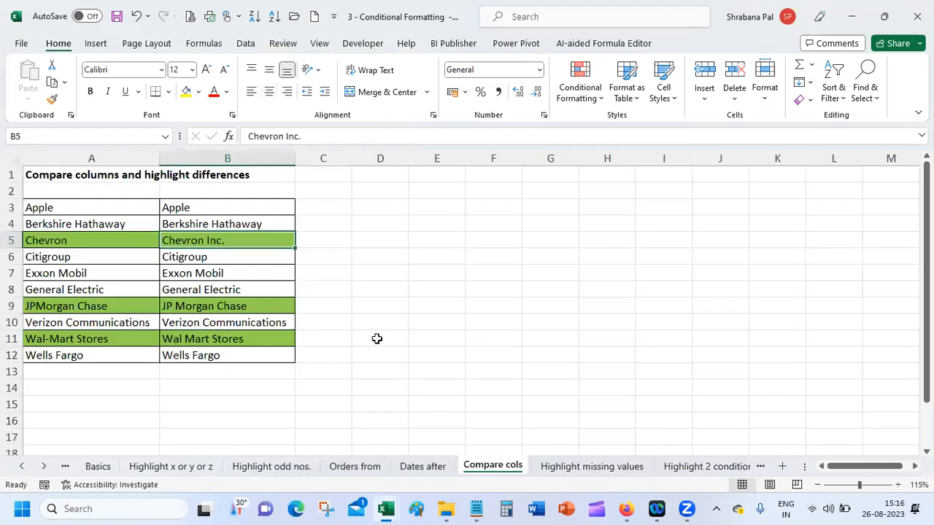
pyautogui.click(377, 336)
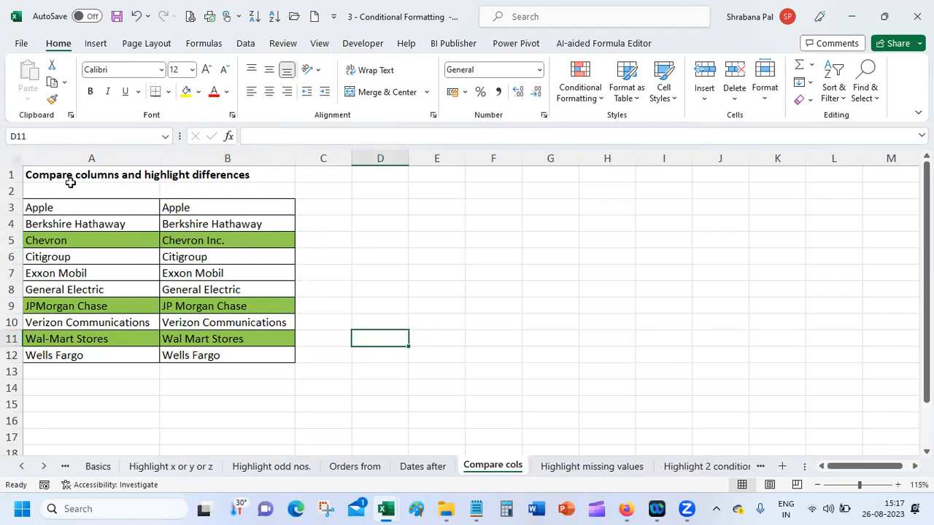
pyautogui.moveTo(65, 209); pyautogui.dragTo(83, 356)
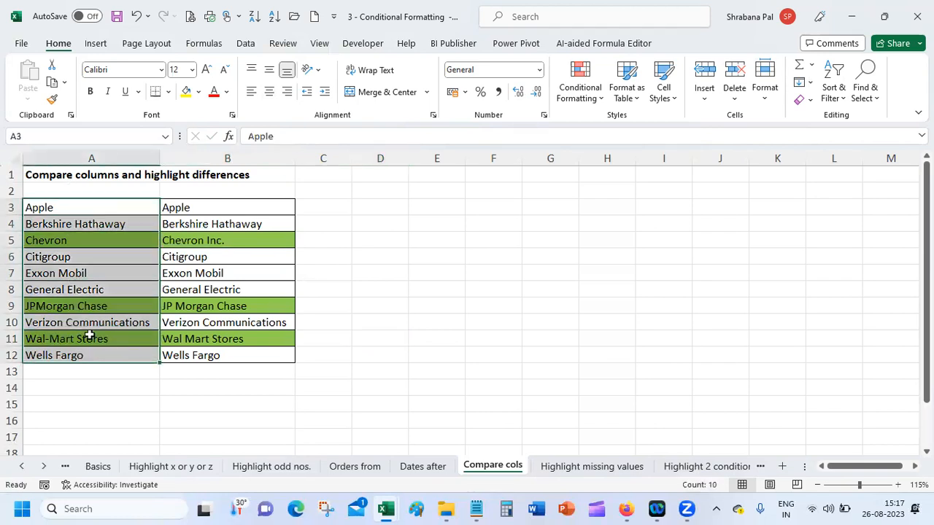
# Select names in the second company list, and inspect the formula and applied range of cell A3's conditional formatting rule without changing it
pyautogui.moveTo(226, 208); pyautogui.dragTo(234, 338)
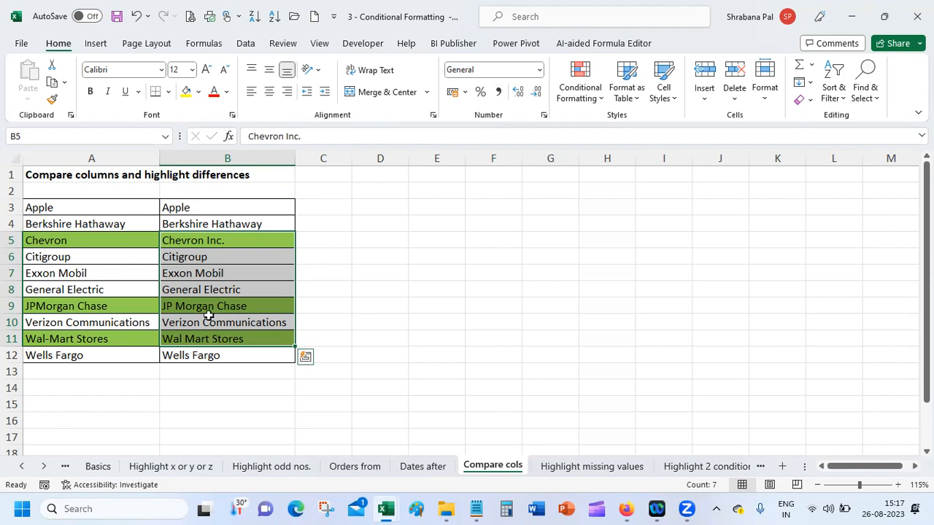
pyautogui.click(119, 207)
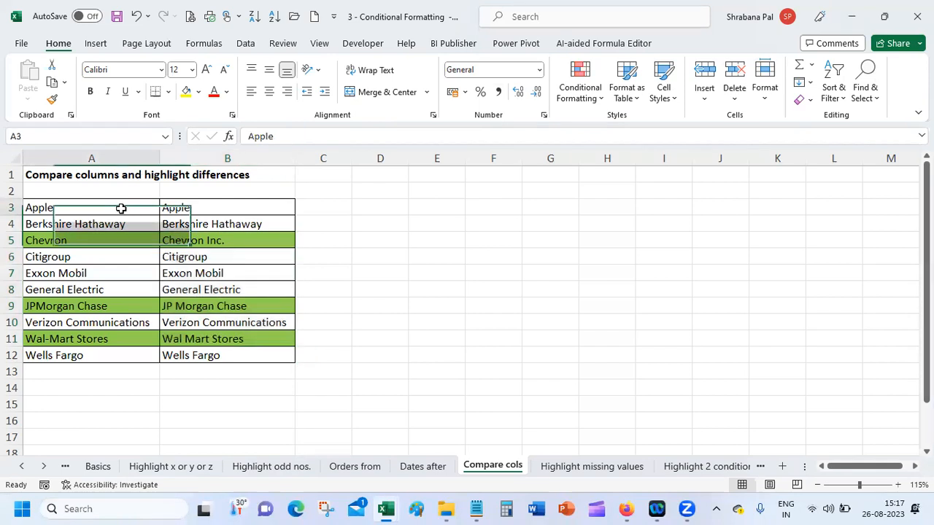
pyautogui.click(588, 93)
pyautogui.click(624, 328)
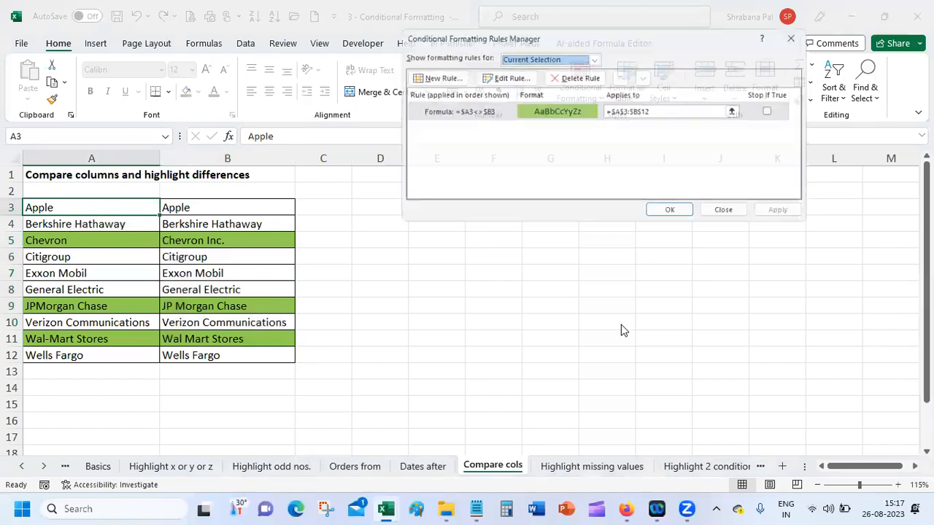
pyautogui.click(470, 117)
pyautogui.click(502, 75)
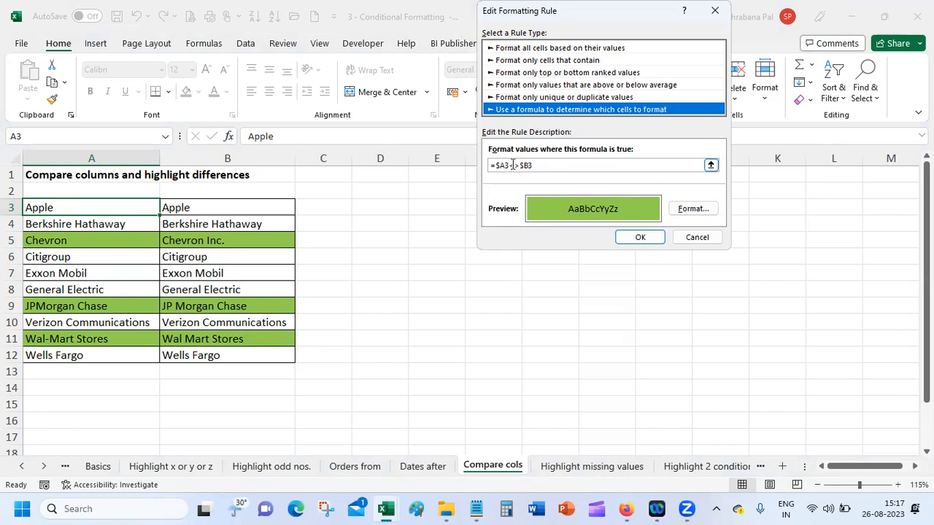
pyautogui.click(652, 241)
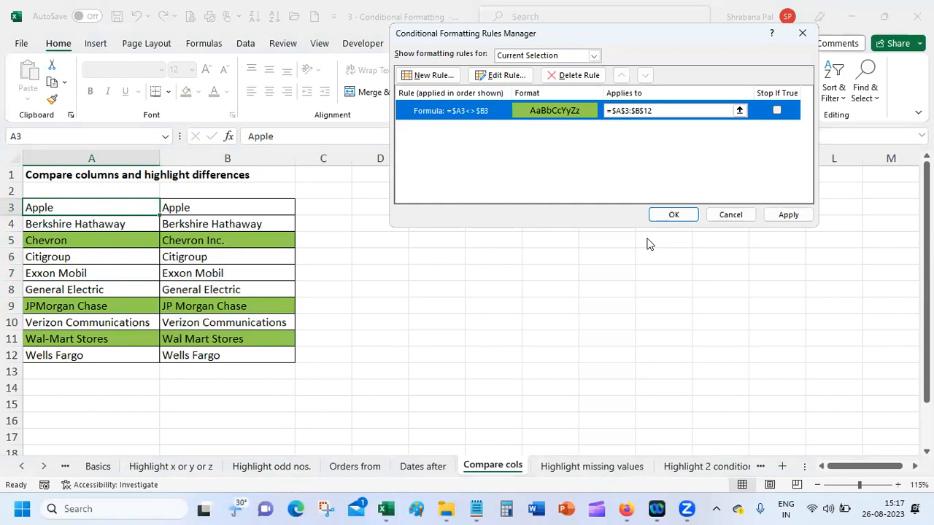
pyautogui.click(728, 216)
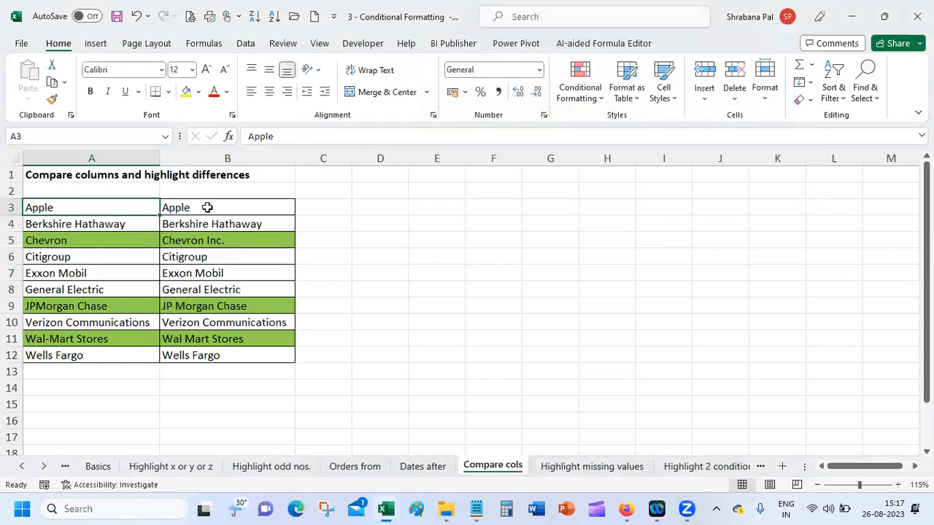
# Compare the company names in rows 4 and 5 across columns A and B
pyautogui.click(114, 224)
pyautogui.click(250, 224)
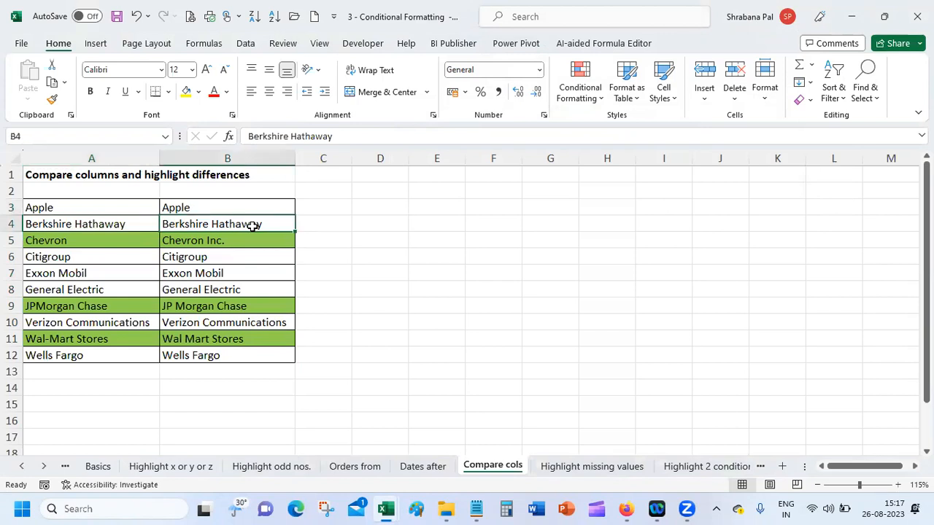
pyautogui.click(110, 240)
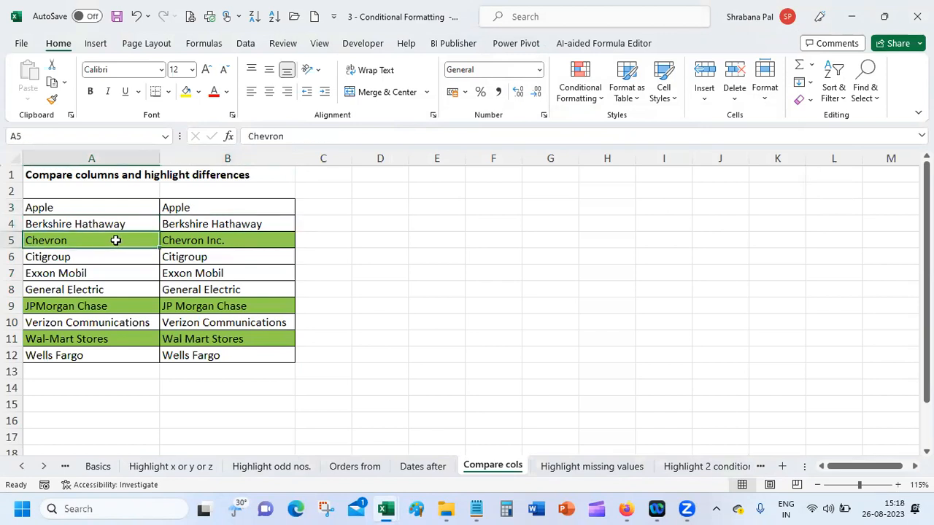
pyautogui.click(269, 241)
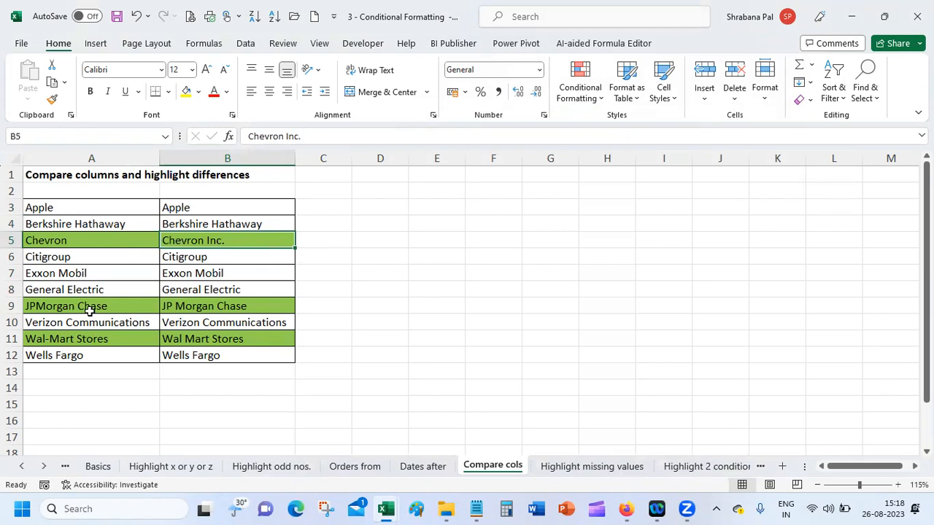
pyautogui.click(103, 386)
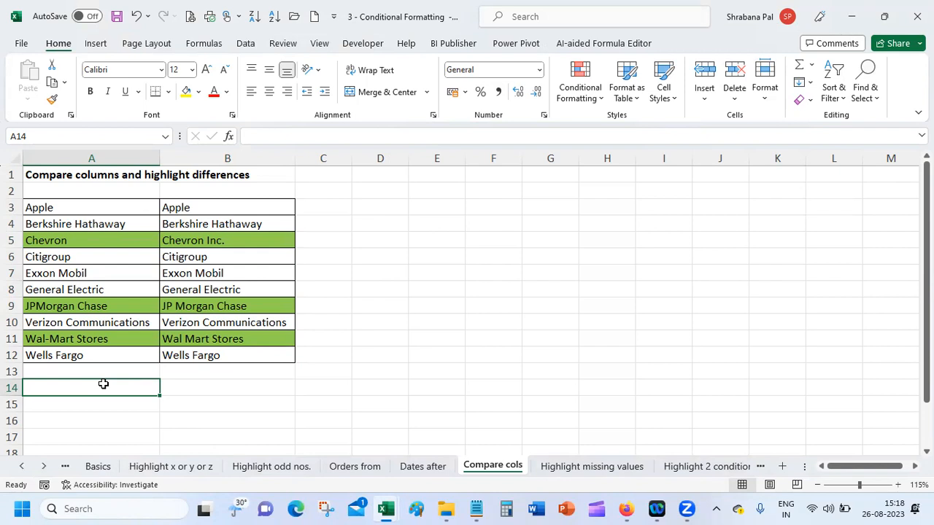
# Change the company name in A6 to "Citigroup." and compare it with the entry in B6
pyautogui.click(109, 255)
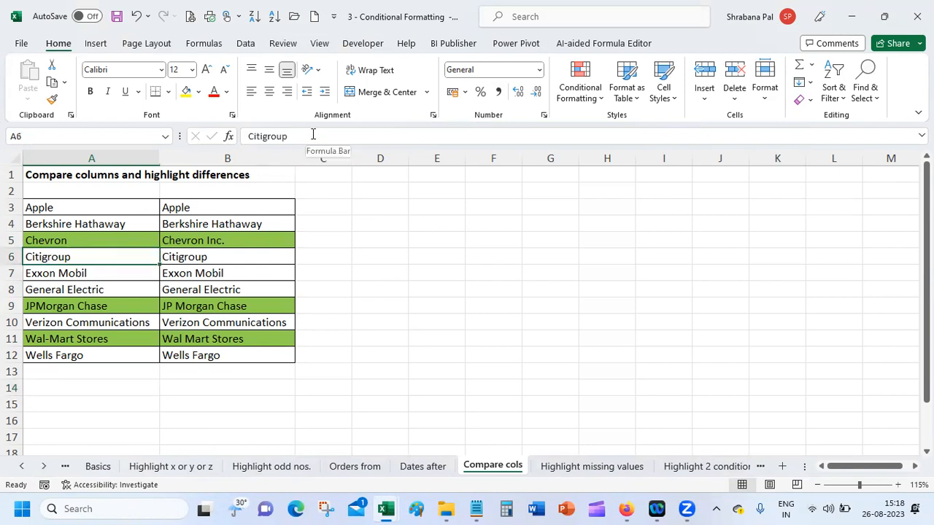
pyautogui.click(311, 134)
pyautogui.write('.')
pyautogui.press('Return')
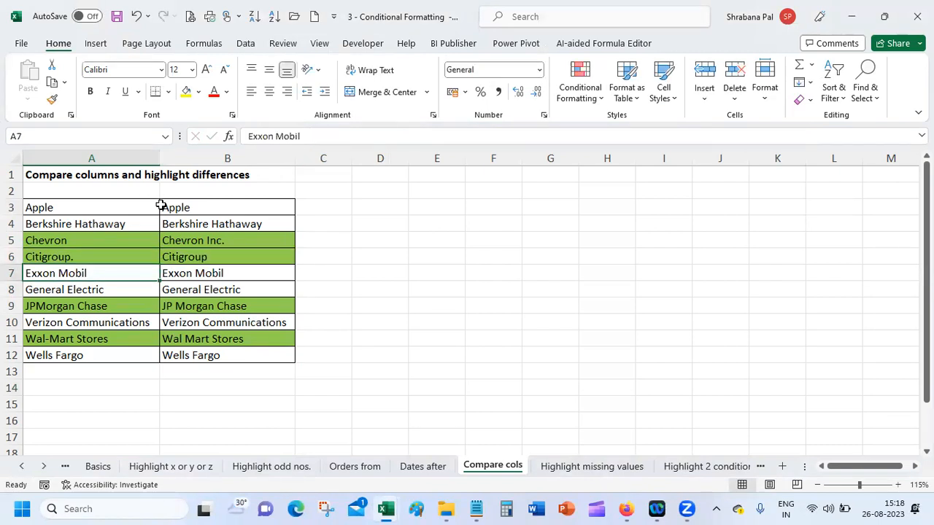
pyautogui.click(124, 253)
pyautogui.click(233, 256)
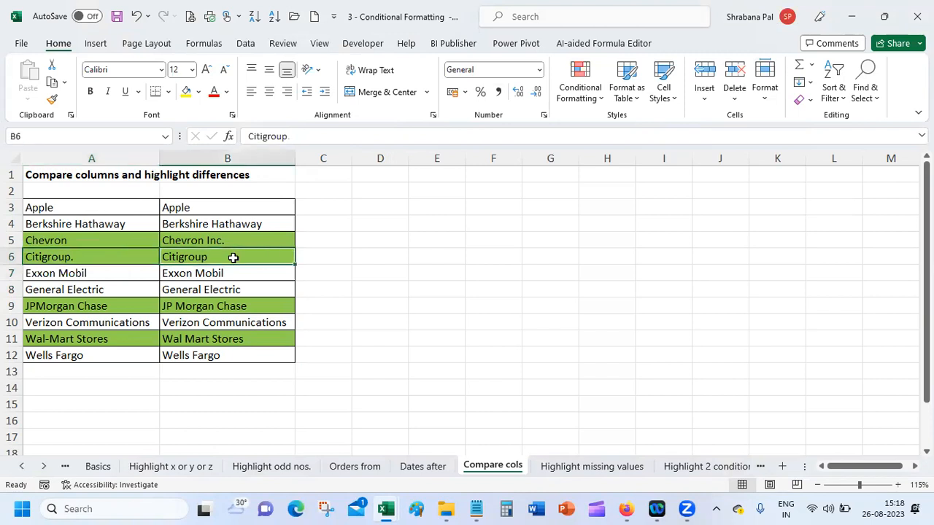
# Reopen the column comparison rule from cell A3, review its formula, and leave the rules list without changes
pyautogui.click(86, 203)
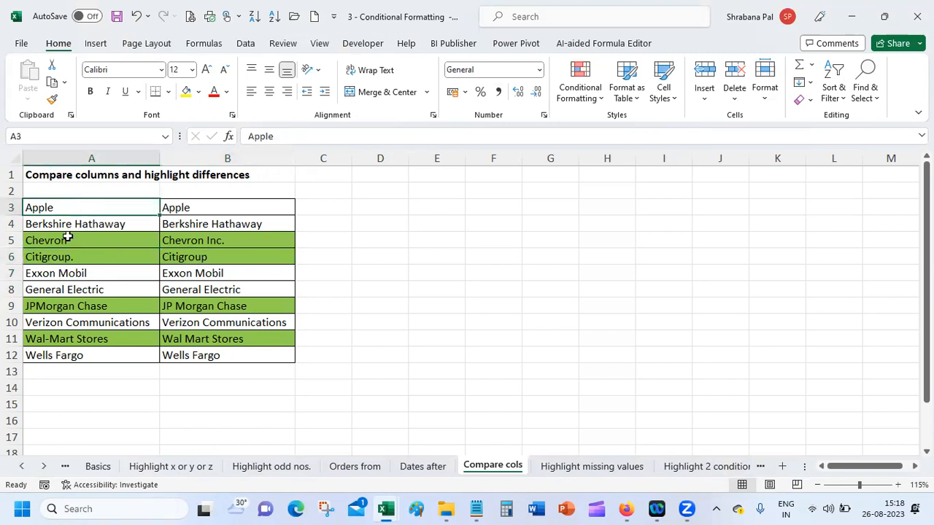
pyautogui.click(599, 93)
pyautogui.click(608, 326)
pyautogui.click(464, 110)
pyautogui.click(502, 75)
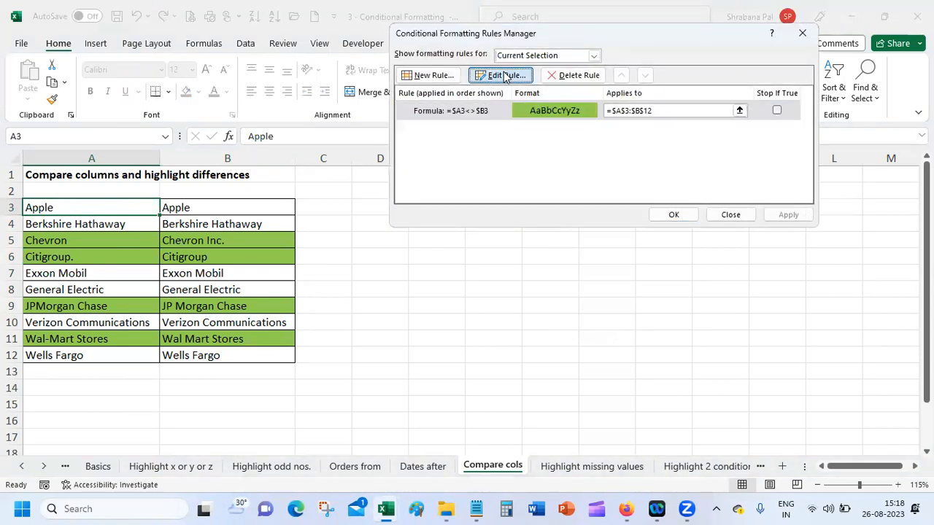
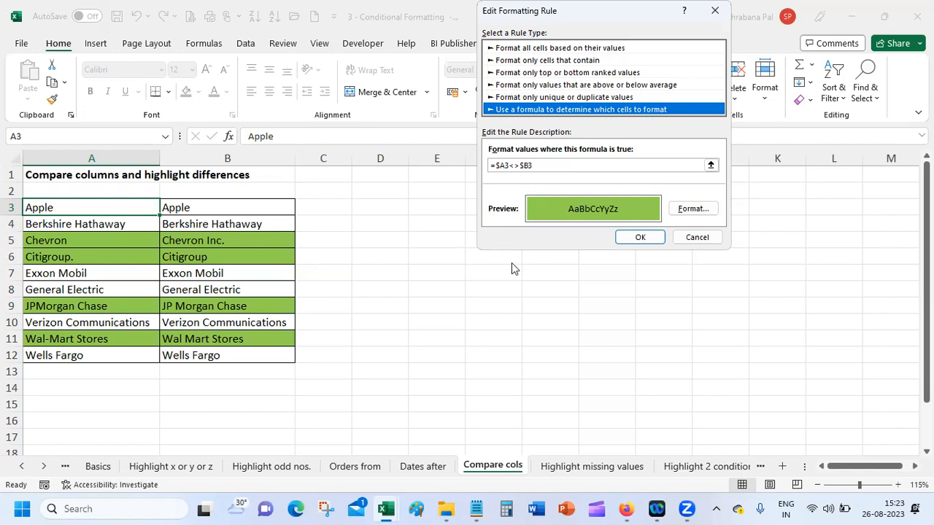
pyautogui.click(641, 237)
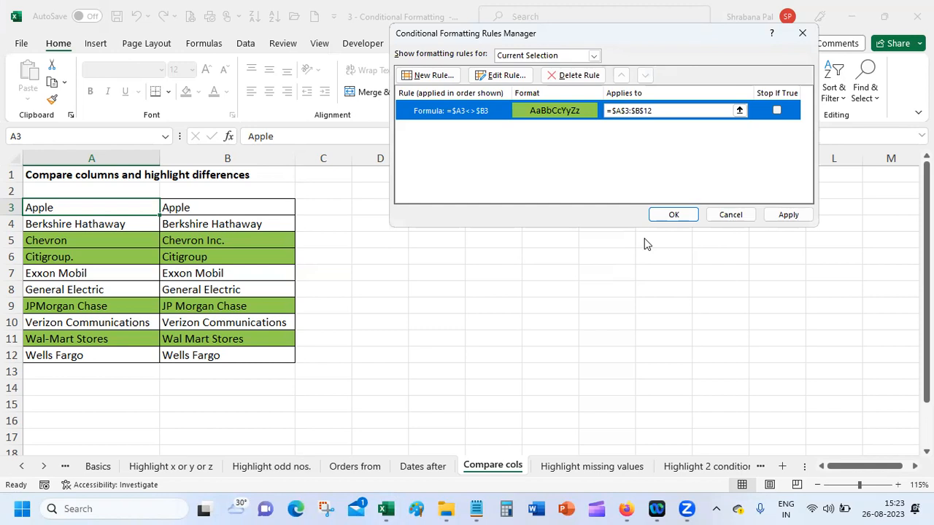
pyautogui.click(731, 215)
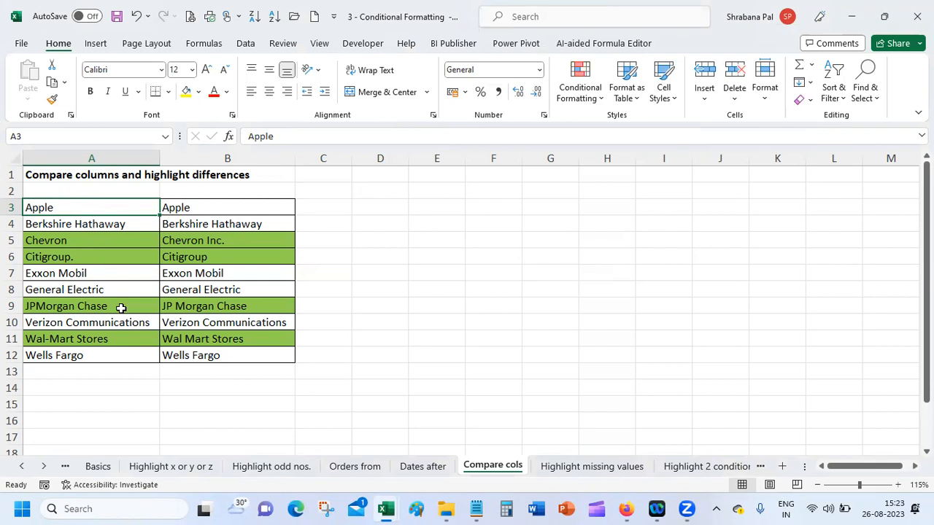
# Review the highlighting on the Dates after, Orders from and Highlight x or y or z sheets, and return to Compare cols
pyautogui.click(413, 465)
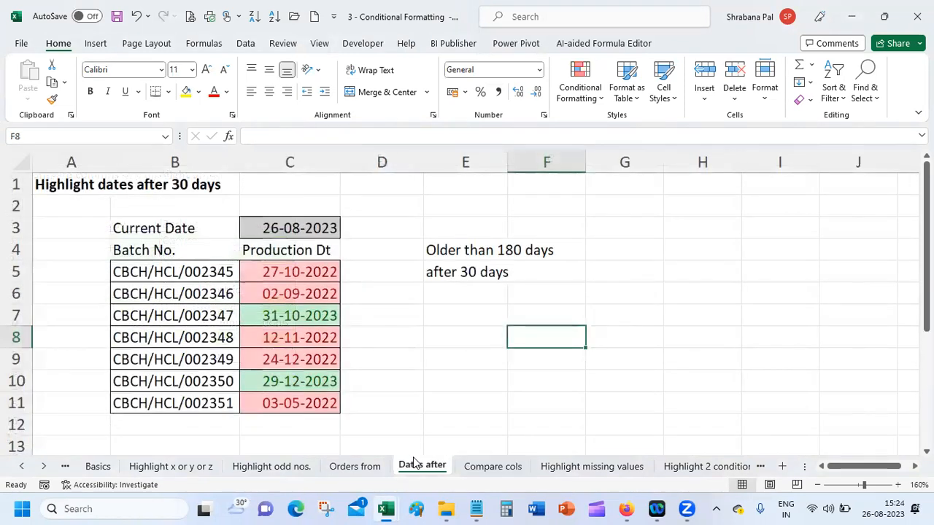
pyautogui.click(347, 466)
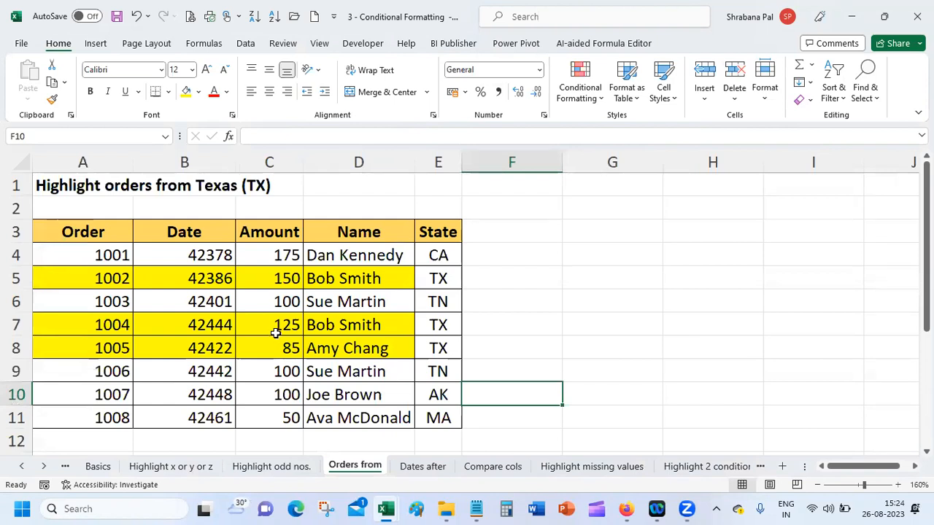
pyautogui.click(436, 280)
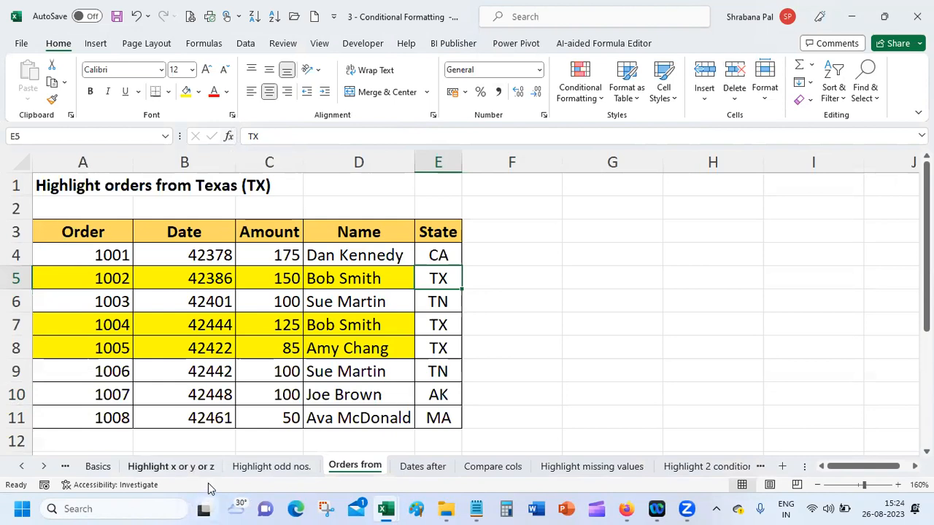
pyautogui.click(188, 467)
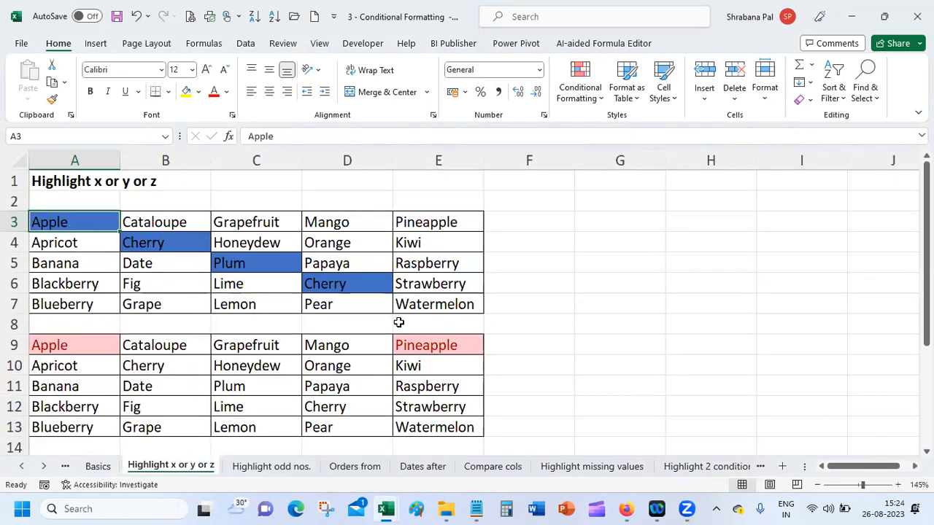
pyautogui.click(369, 466)
pyautogui.click(436, 466)
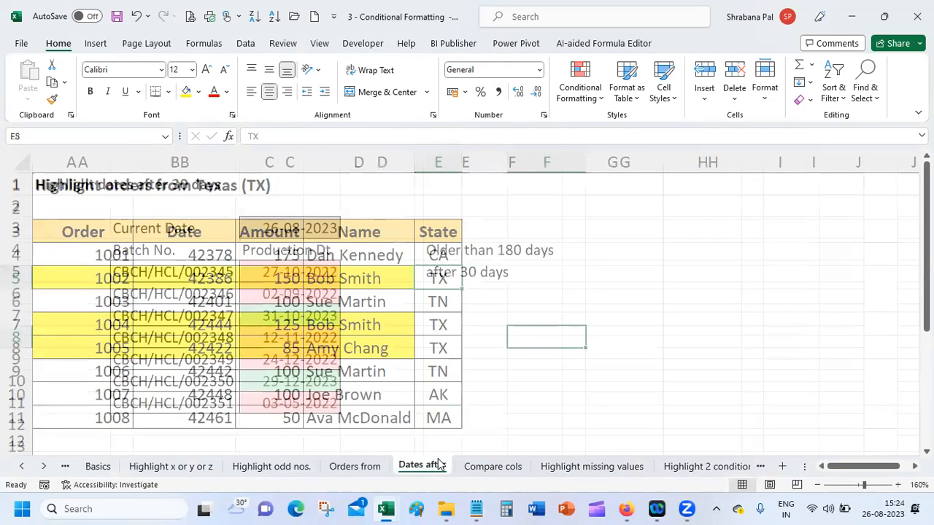
pyautogui.click(494, 465)
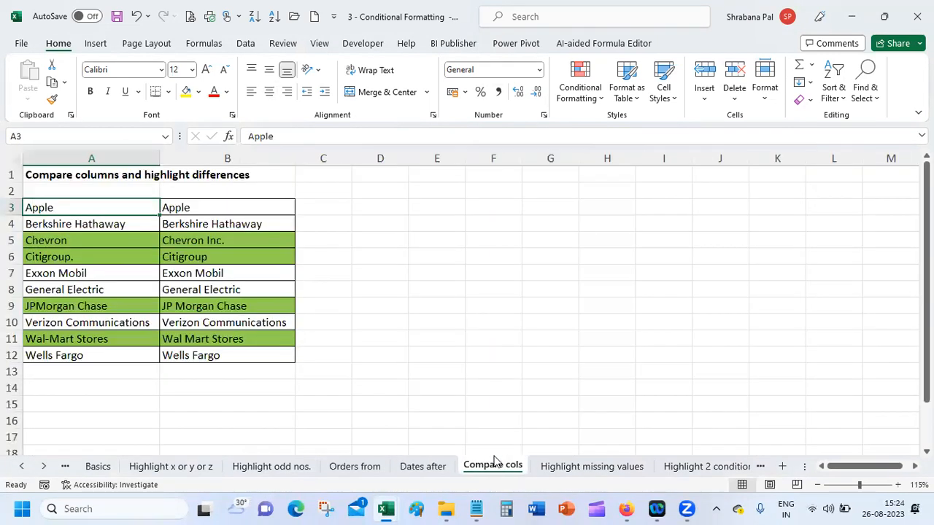
pyautogui.click(219, 207)
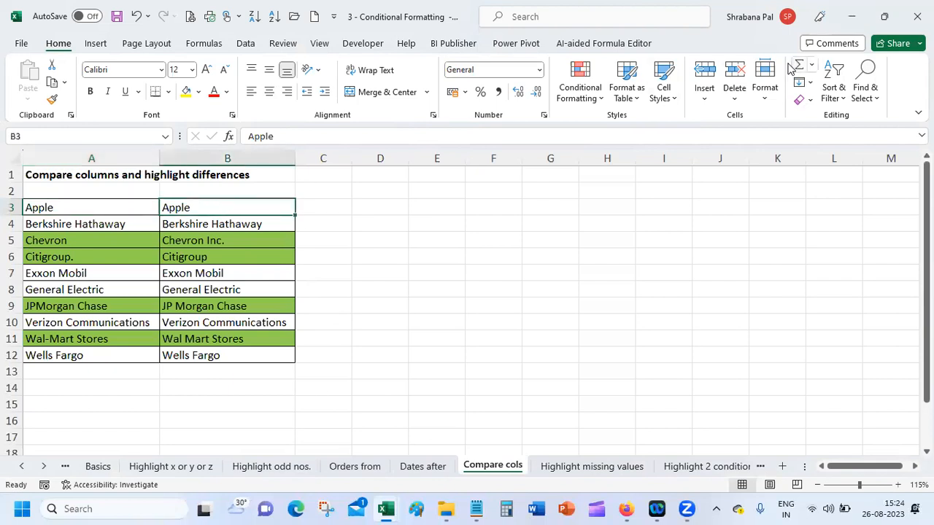
pyautogui.click(575, 93)
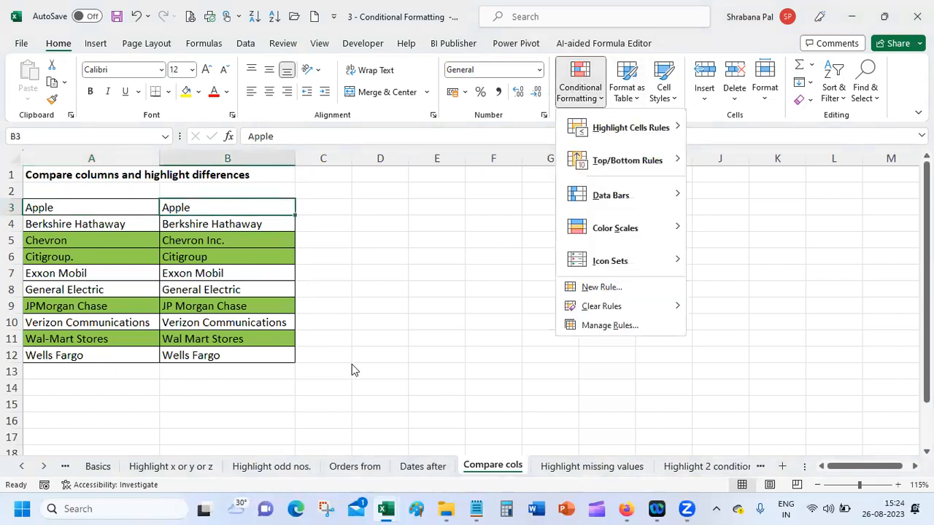
pyautogui.click(261, 434)
# Check the highlighted Cherry and Plum cells on the Highlight x or y or z sheet, and return to Compare cols
pyautogui.click(268, 467)
pyautogui.click(184, 467)
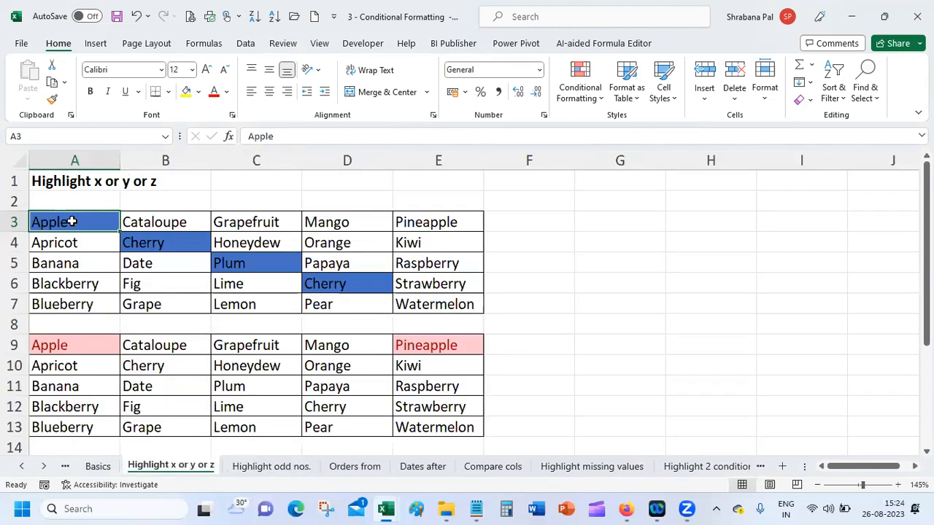
pyautogui.click(160, 242)
pyautogui.click(257, 264)
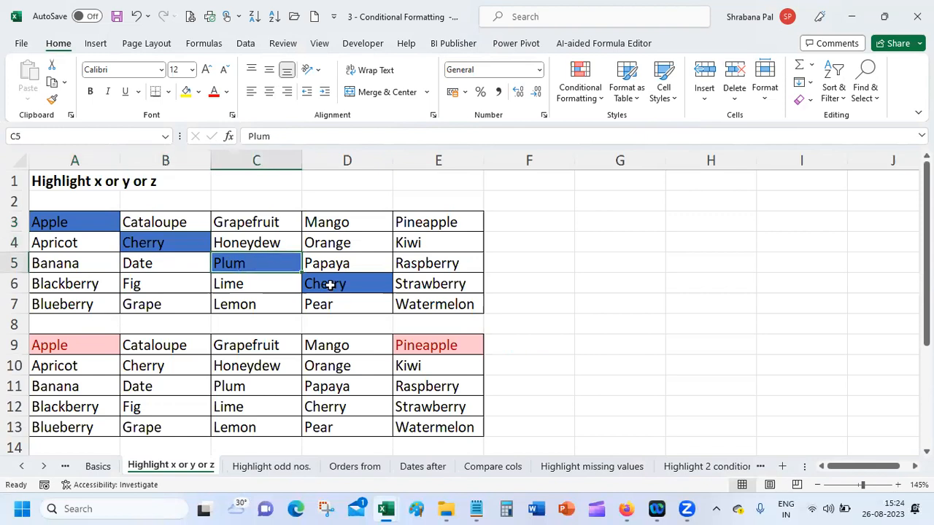
pyautogui.click(429, 467)
pyautogui.click(494, 467)
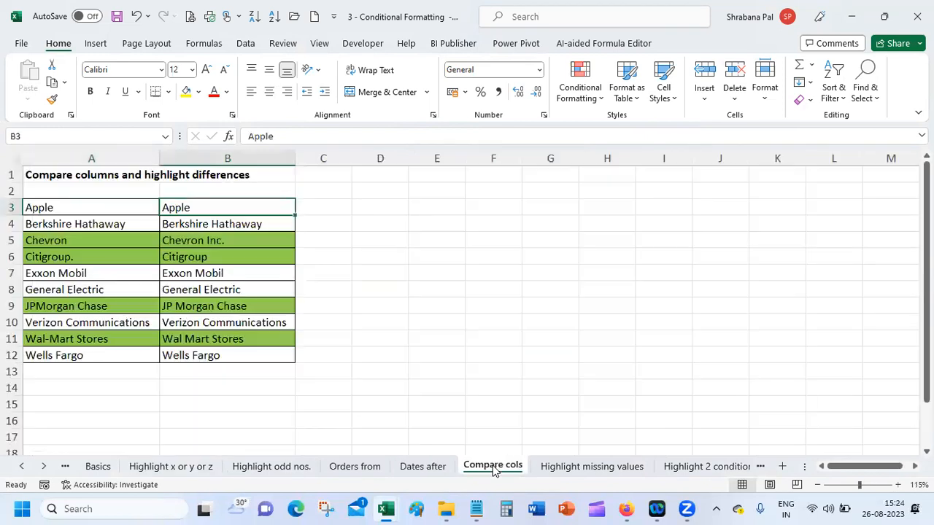
# Review the conditional formatting rule that applies to cell B3, and close the rules list without changes
pyautogui.click(413, 289)
pyautogui.click(240, 208)
pyautogui.click(591, 95)
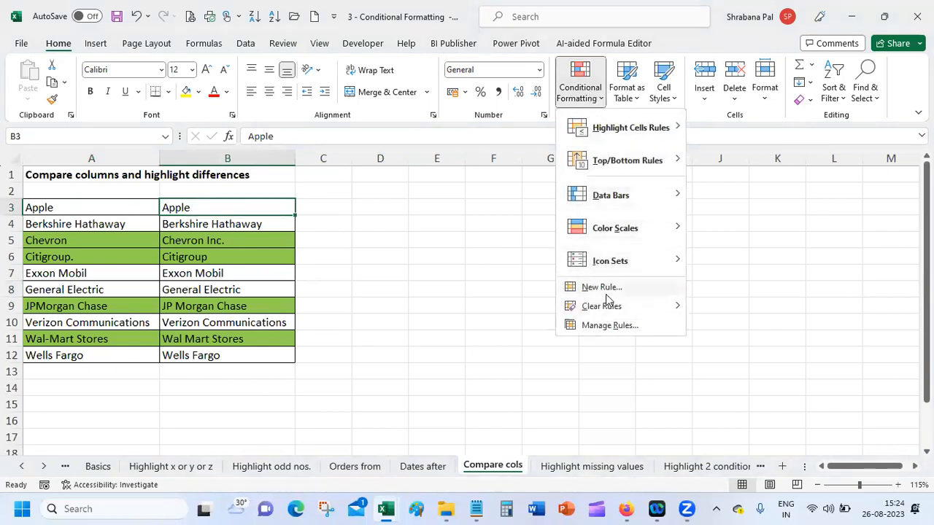
pyautogui.click(617, 326)
pyautogui.click(426, 113)
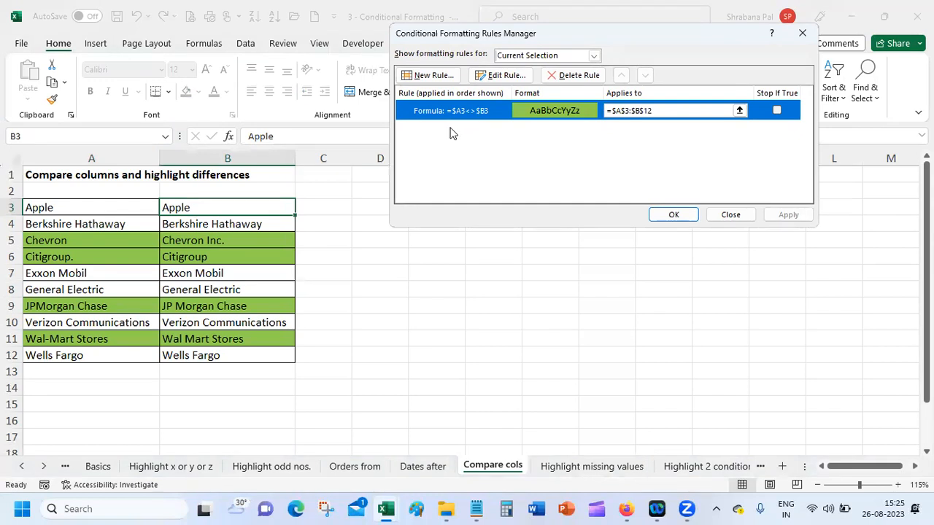
pyautogui.click(732, 215)
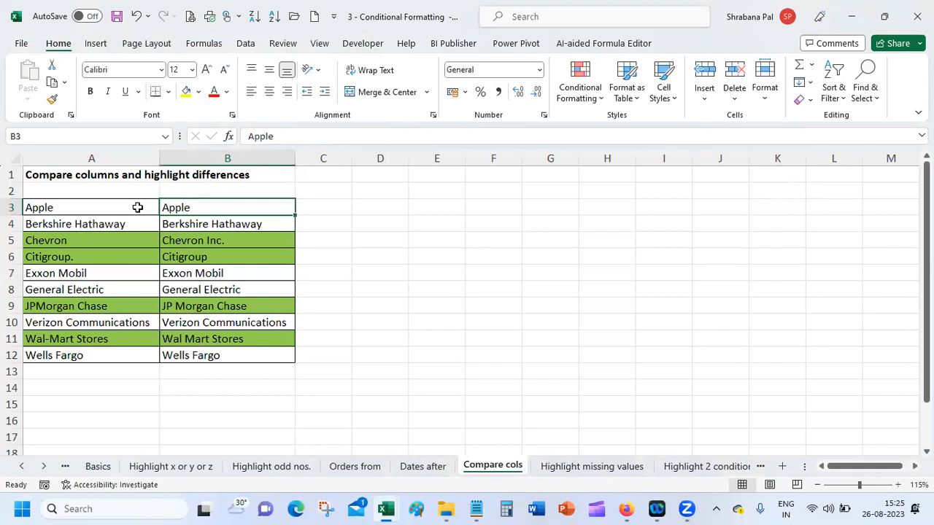
pyautogui.click(387, 273)
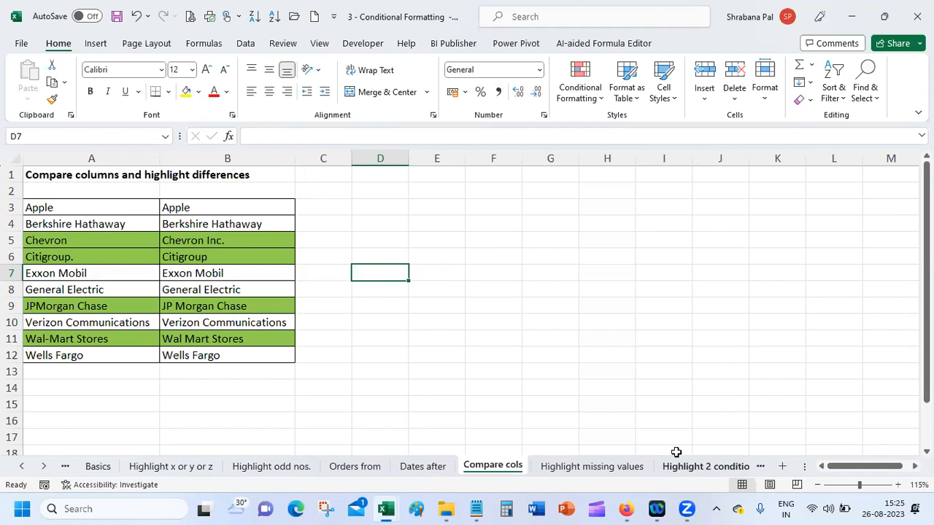
# Switch to Firefox and show the Classwork page of the Business Analytics Using Excel class
pyautogui.moveTo(626, 509)
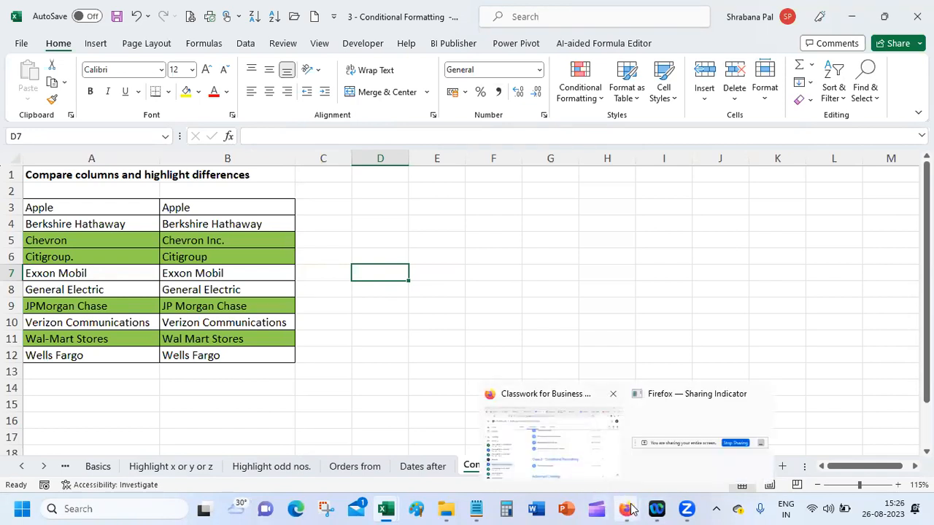
pyautogui.click(562, 390)
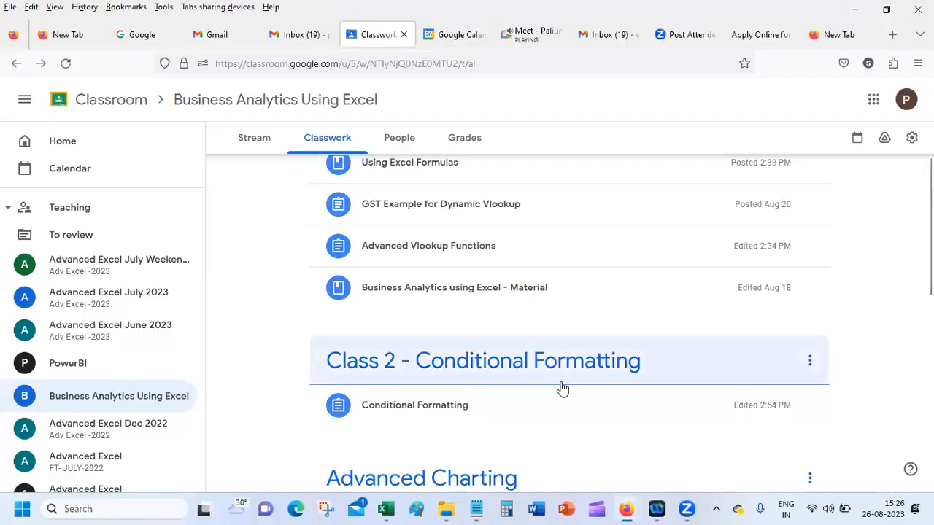
# Check the Google Meet call, switch back to the Excel workbook, and show the Highlight missing values sheet
pyautogui.click(527, 34)
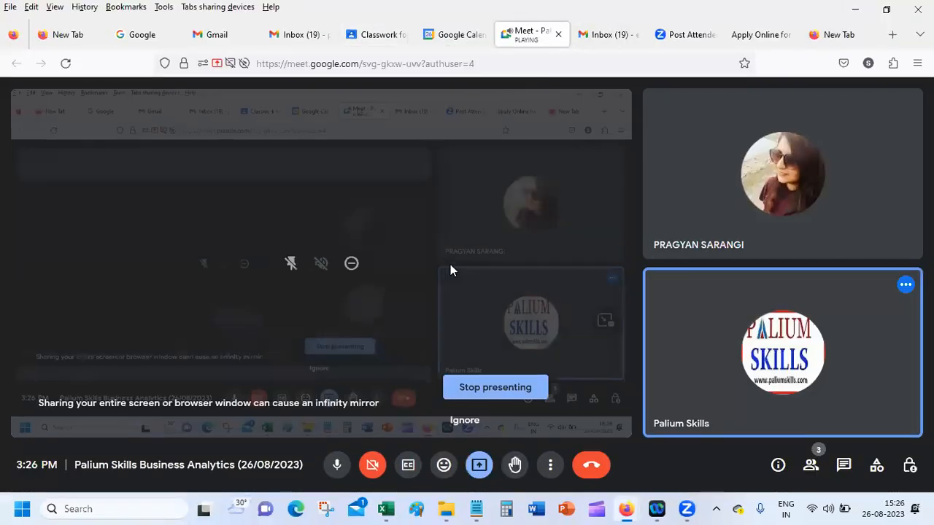
pyautogui.click(387, 508)
pyautogui.click(717, 438)
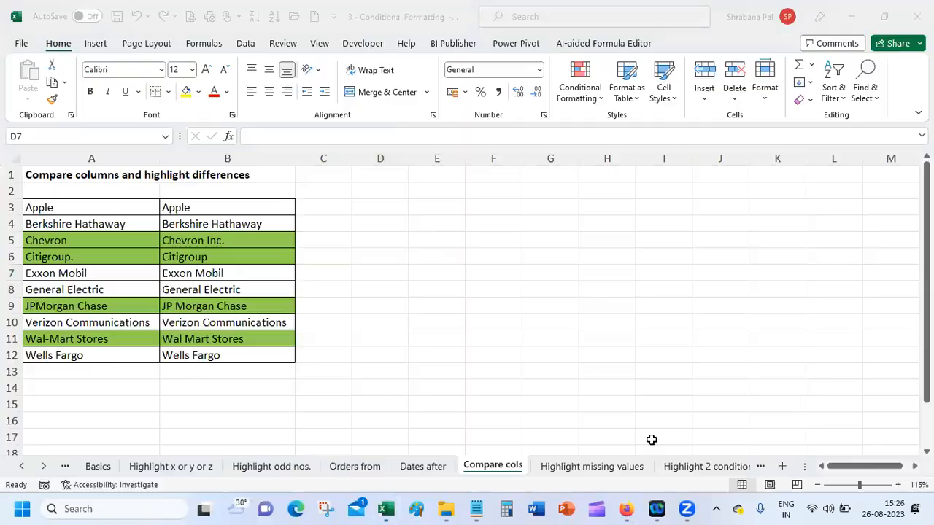
pyautogui.click(348, 302)
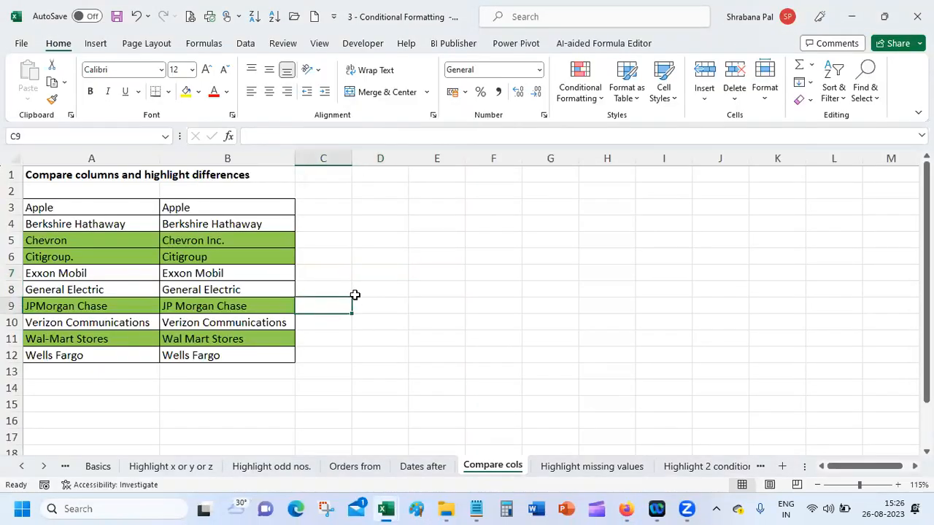
pyautogui.click(588, 472)
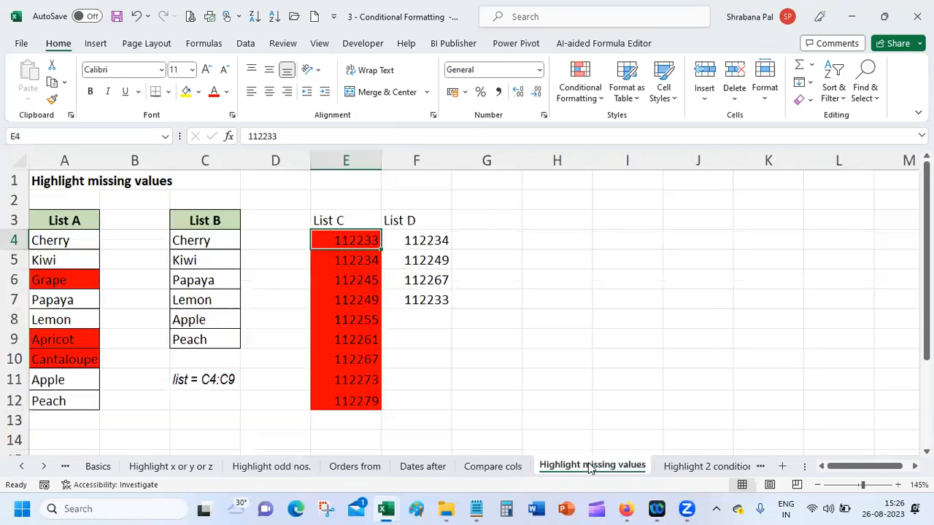
pyautogui.click(516, 466)
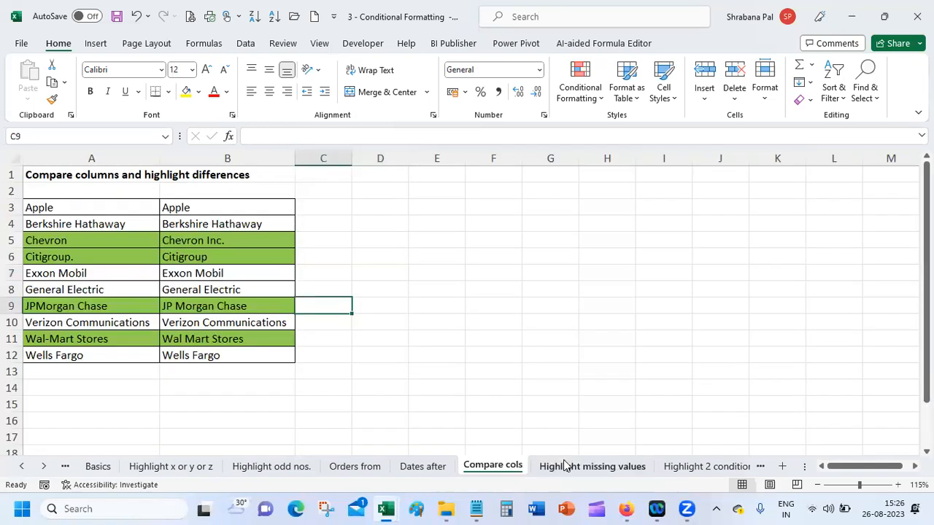
pyautogui.click(588, 467)
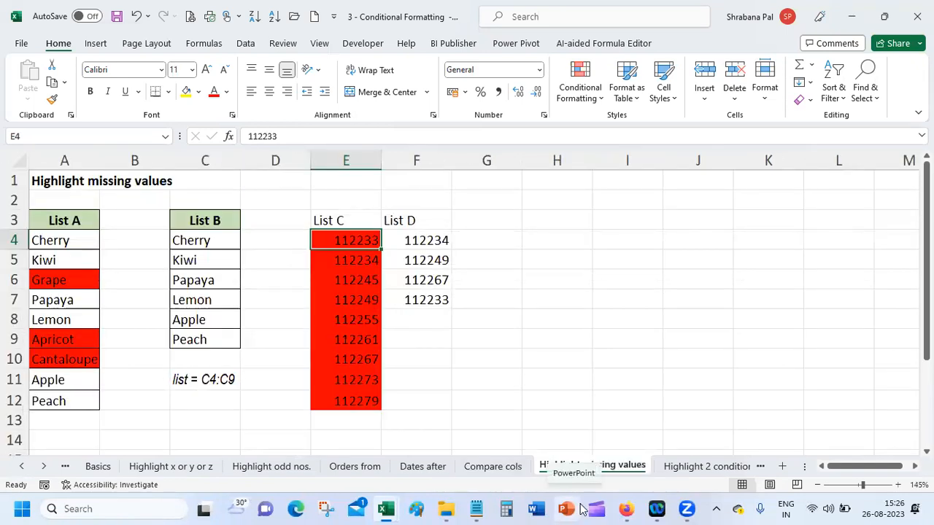
pyautogui.click(569, 362)
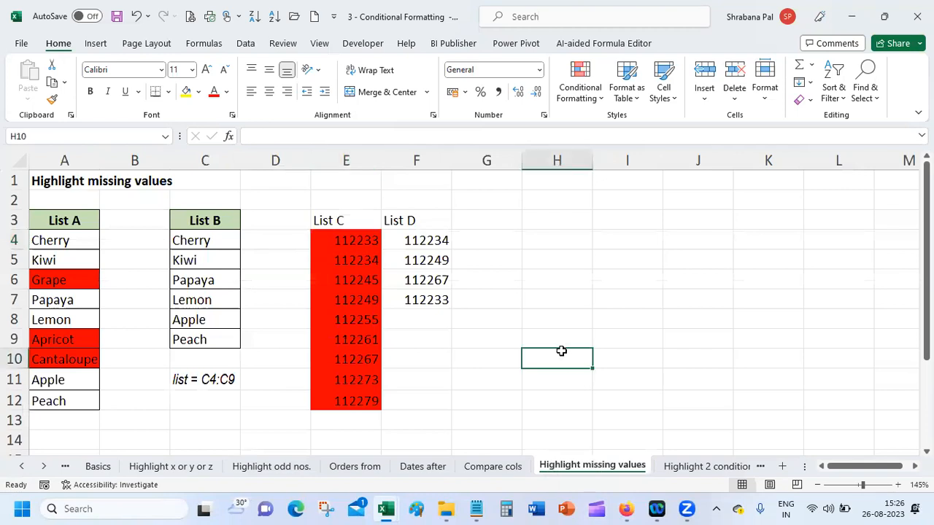
# Examine the entries in List A and List B and the note defining the named range list as C4:C9
pyautogui.click(57, 246)
pyautogui.moveTo(58, 257); pyautogui.dragTo(63, 405)
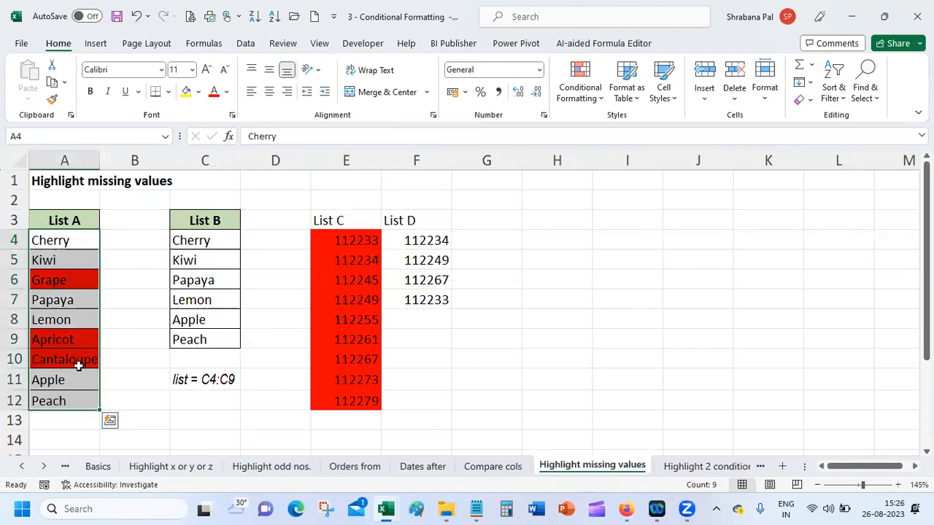
pyautogui.moveTo(217, 238); pyautogui.dragTo(216, 341)
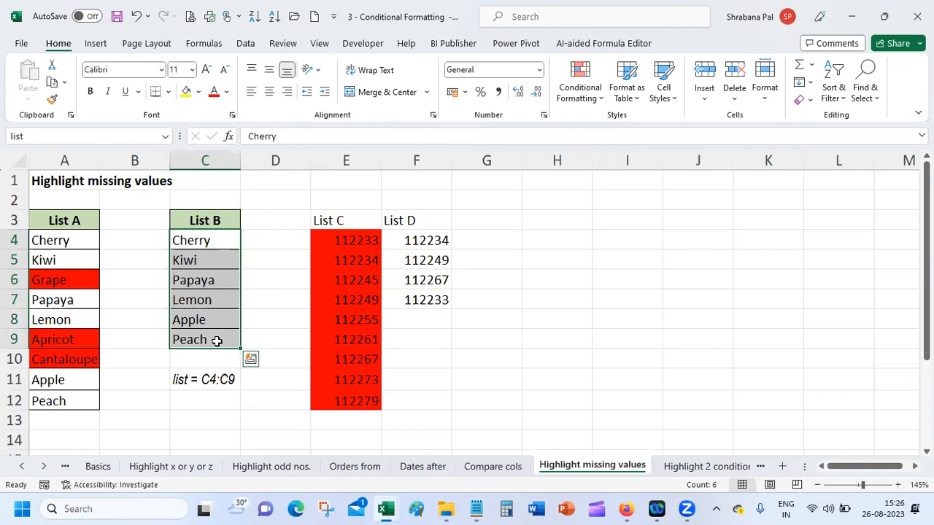
pyautogui.click(221, 242)
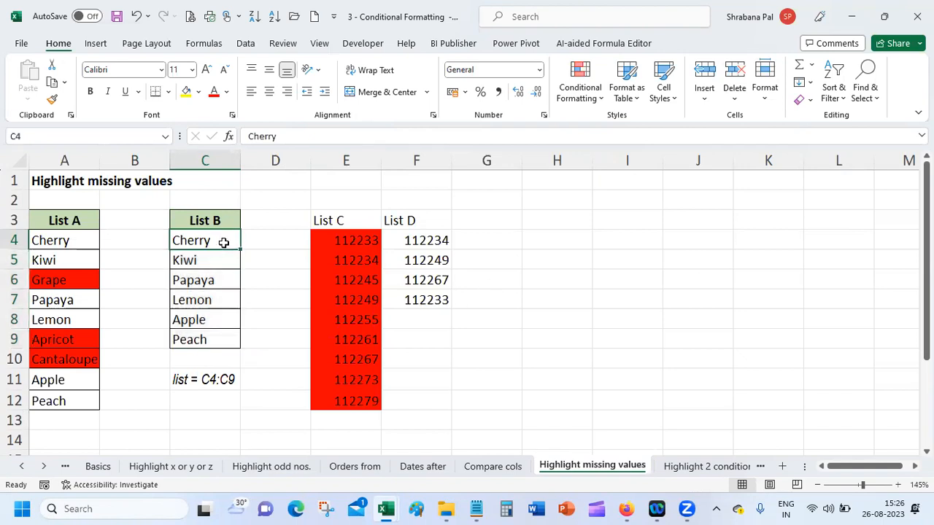
pyautogui.click(207, 379)
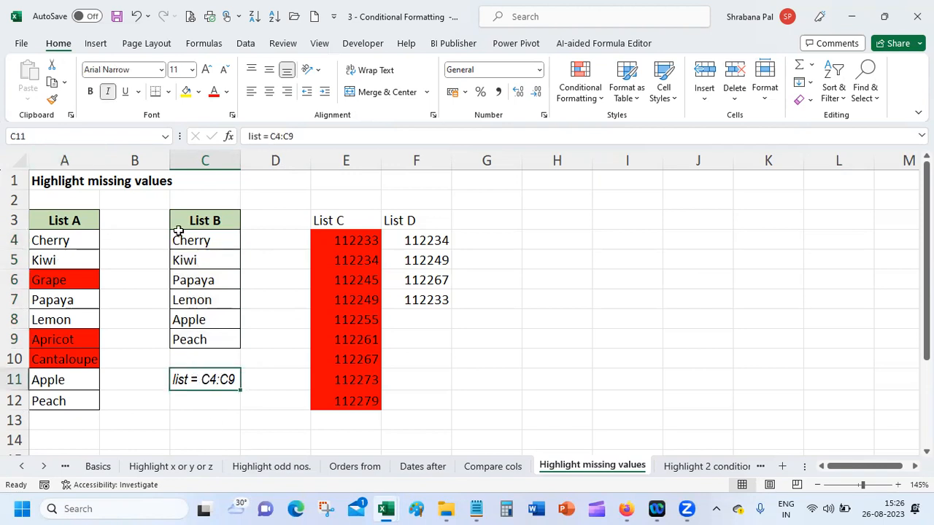
pyautogui.moveTo(212, 241); pyautogui.dragTo(202, 339)
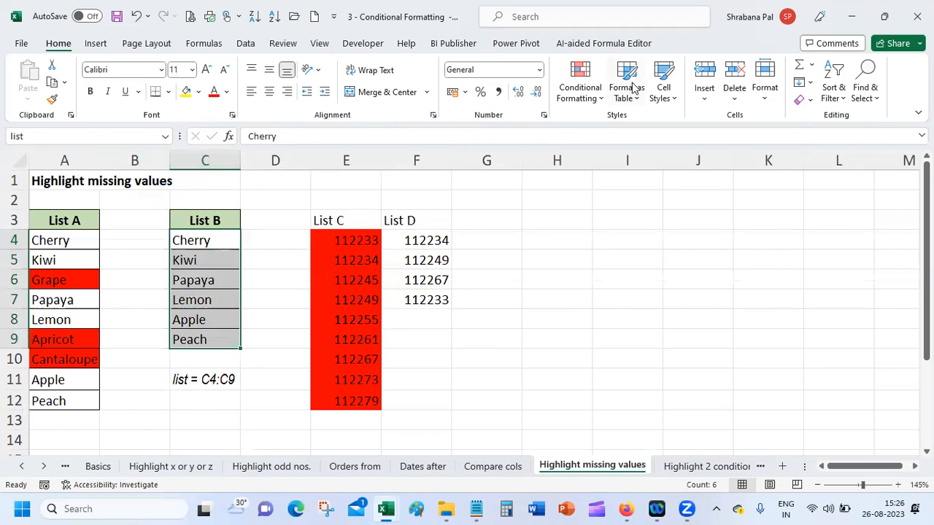
pyautogui.click(587, 89)
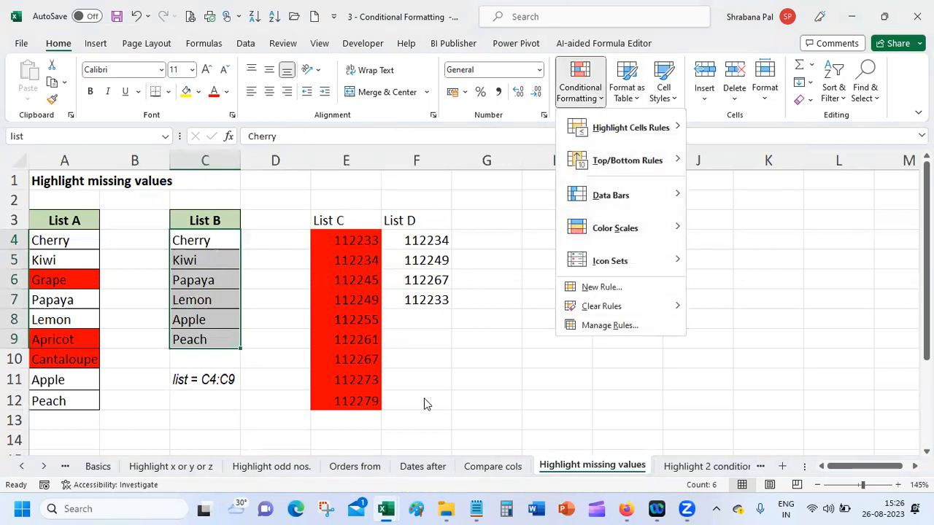
pyautogui.press('Escape')
# Review the COUNTIF formula in the conditional formatting rule for List A (A4:A12), and close the rules list without changes
pyautogui.moveTo(65, 232); pyautogui.dragTo(63, 401)
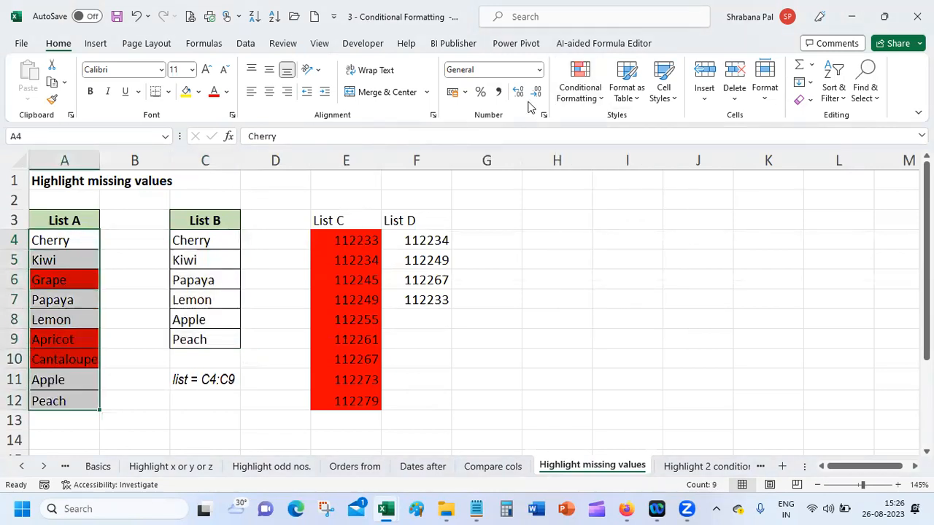
pyautogui.click(588, 95)
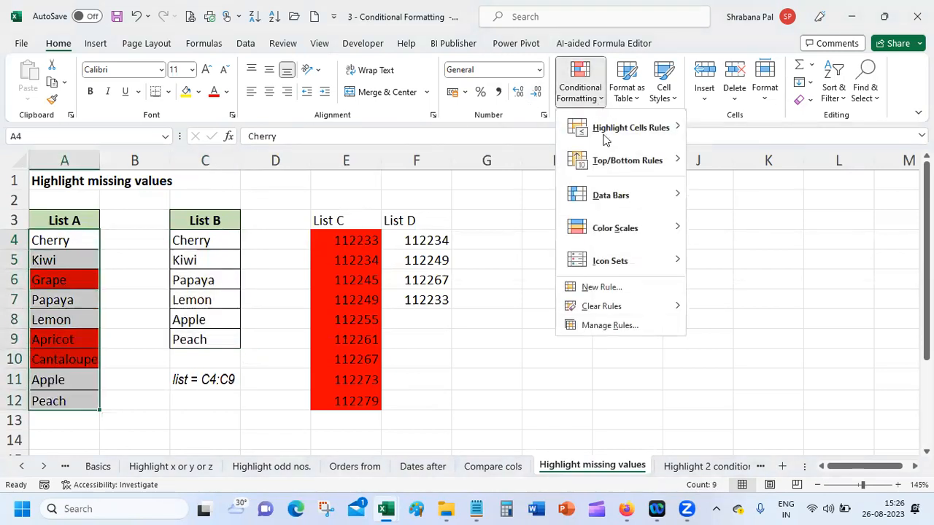
pyautogui.click(641, 324)
pyautogui.click(434, 117)
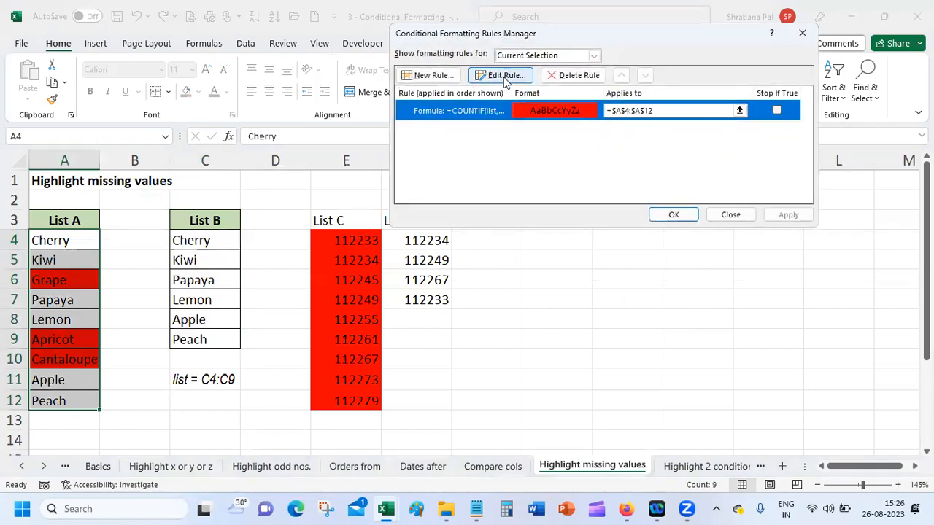
pyautogui.click(505, 77)
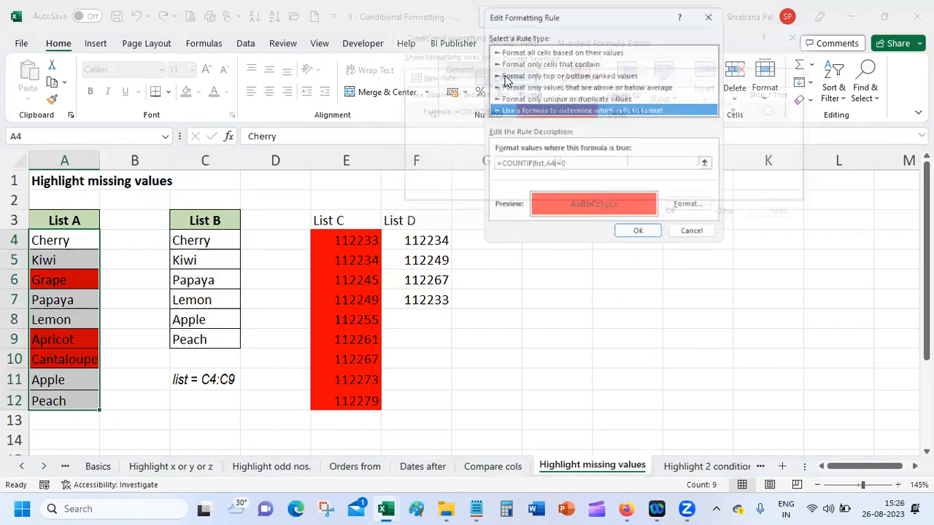
pyautogui.click(624, 166)
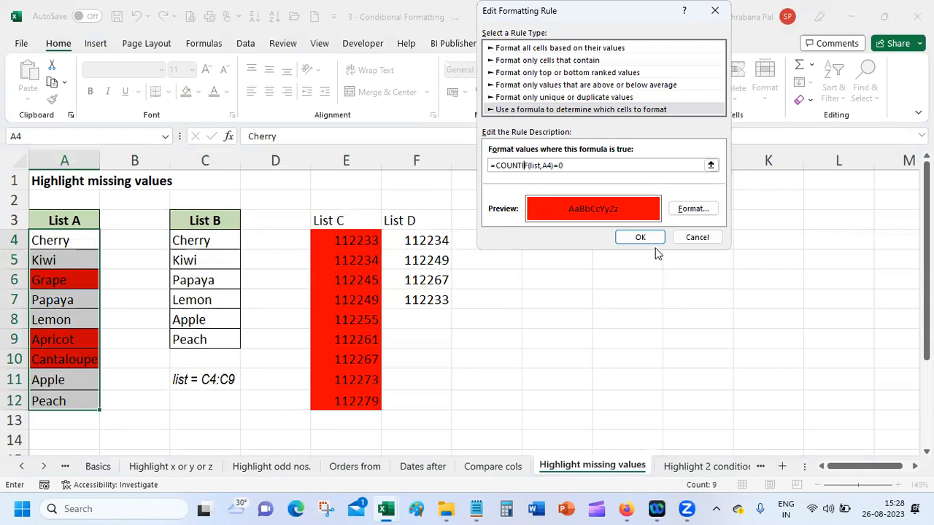
pyautogui.click(695, 237)
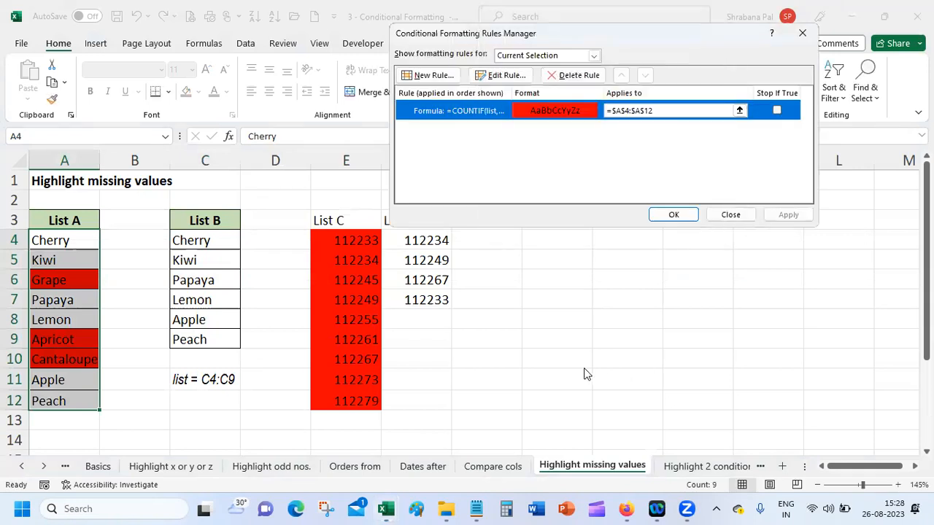
pyautogui.click(737, 217)
pyautogui.click(557, 339)
# Review the List A highlighting rule again from cell A4, checking its COUNTIF formula arguments, and leave the rules list without saving
pyautogui.moveTo(54, 240); pyautogui.dragTo(38, 405)
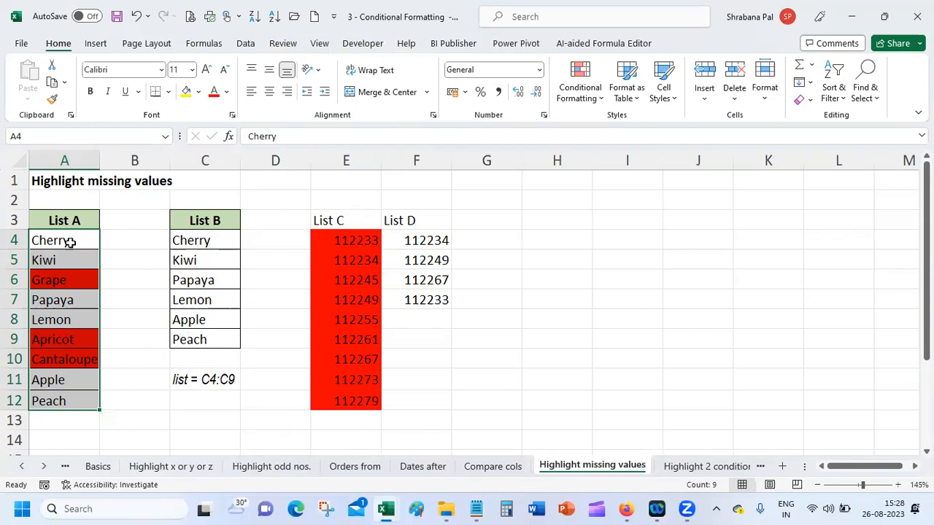
pyautogui.click(68, 243)
pyautogui.click(577, 93)
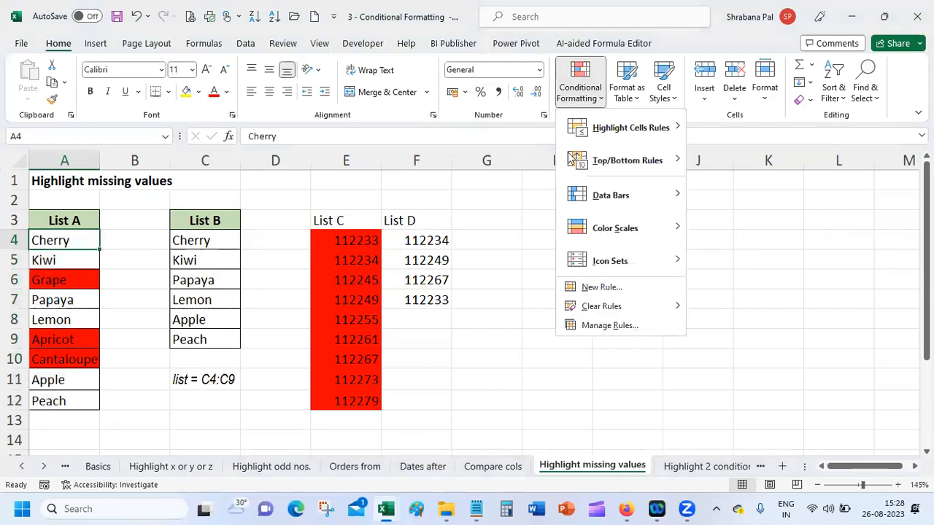
pyautogui.click(602, 325)
pyautogui.click(439, 113)
pyautogui.click(502, 75)
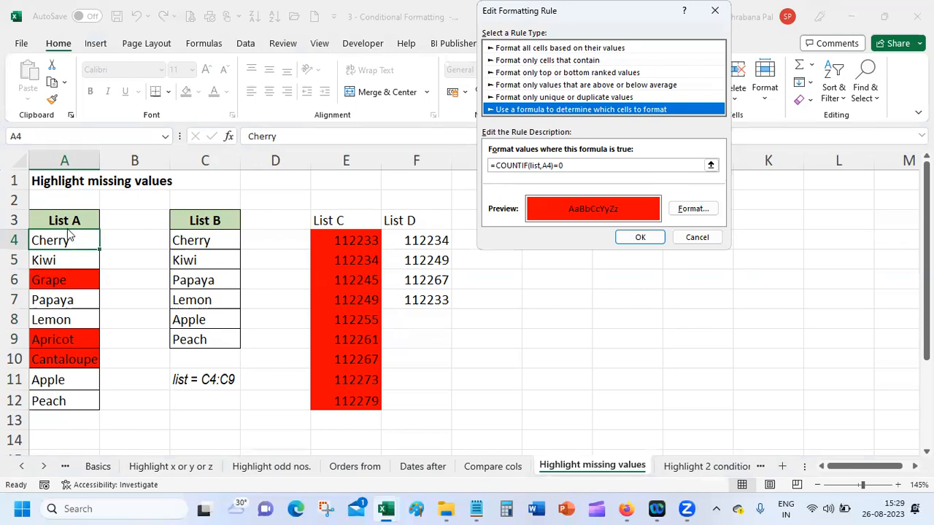
pyautogui.click(524, 167)
pyautogui.click(639, 238)
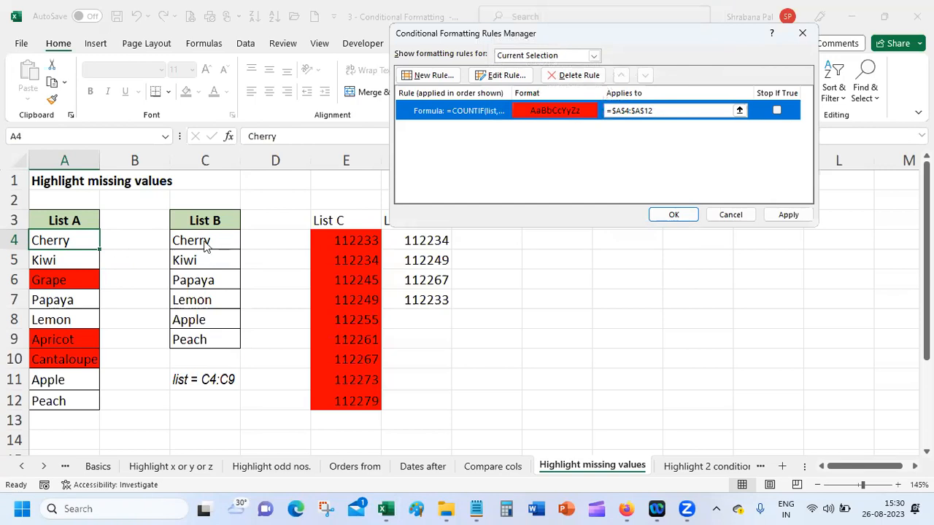
pyautogui.click(730, 215)
# Enter the formula =COUNTIF(list,A4) in cell C13 to count List A's Cherry entry within List B
pyautogui.click(196, 418)
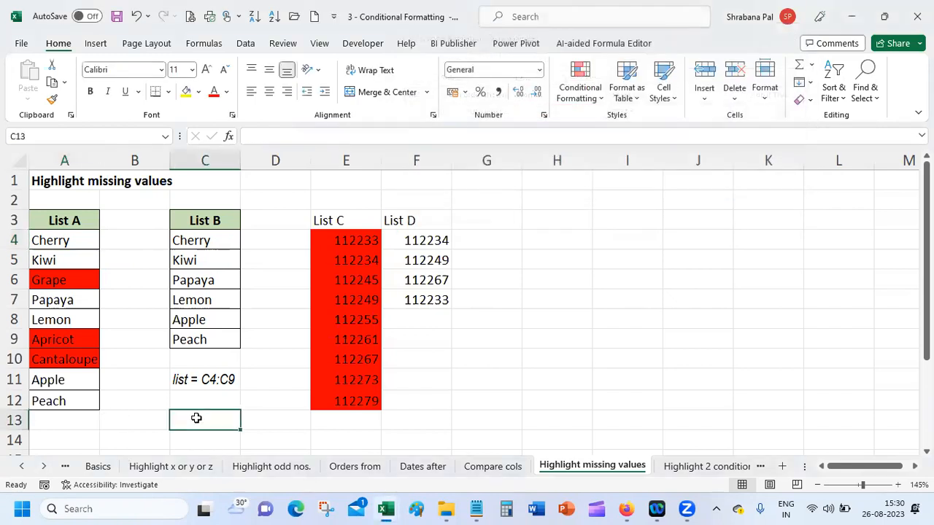
pyautogui.write('=countif')
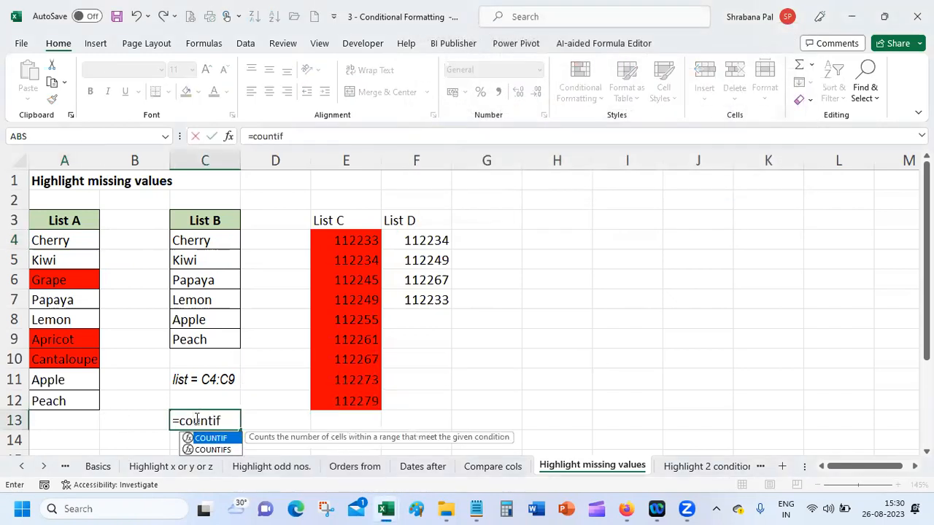
pyautogui.press('Tab')
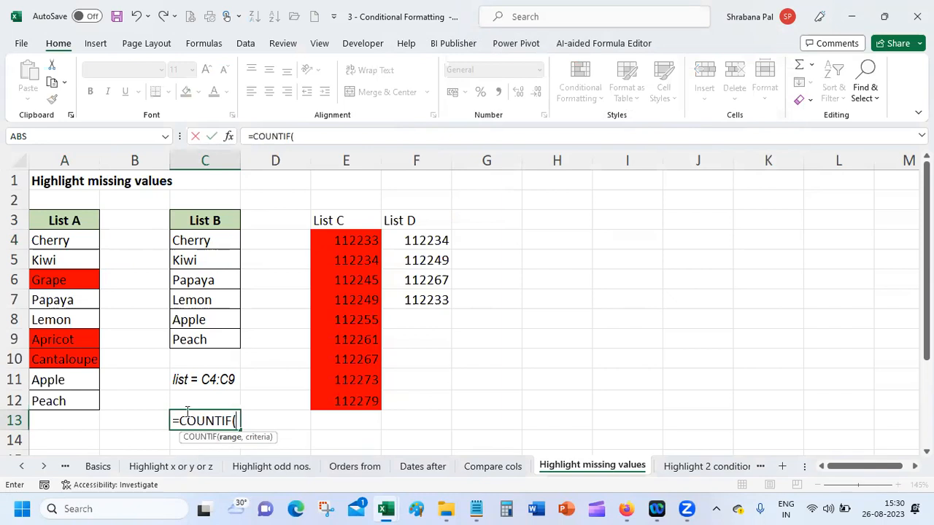
pyautogui.moveTo(191, 237); pyautogui.dragTo(193, 341)
pyautogui.write(',')
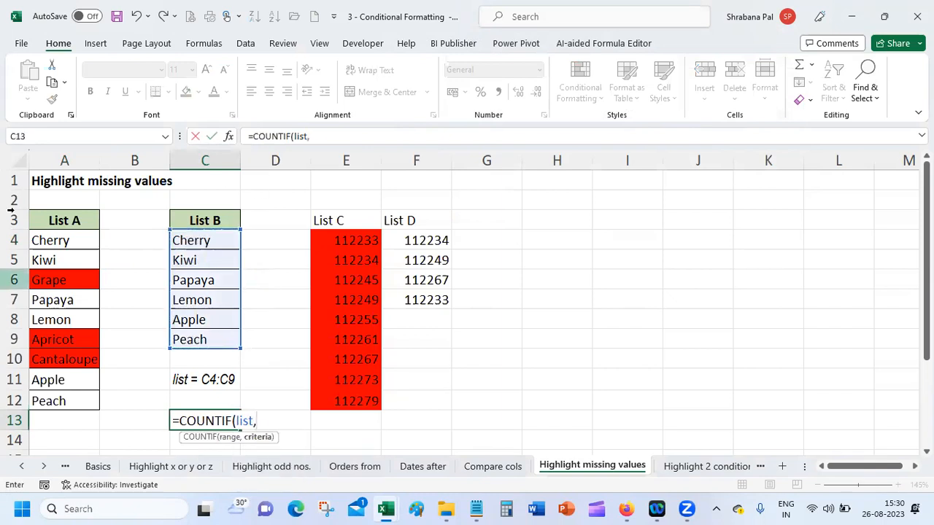
pyautogui.click(64, 240)
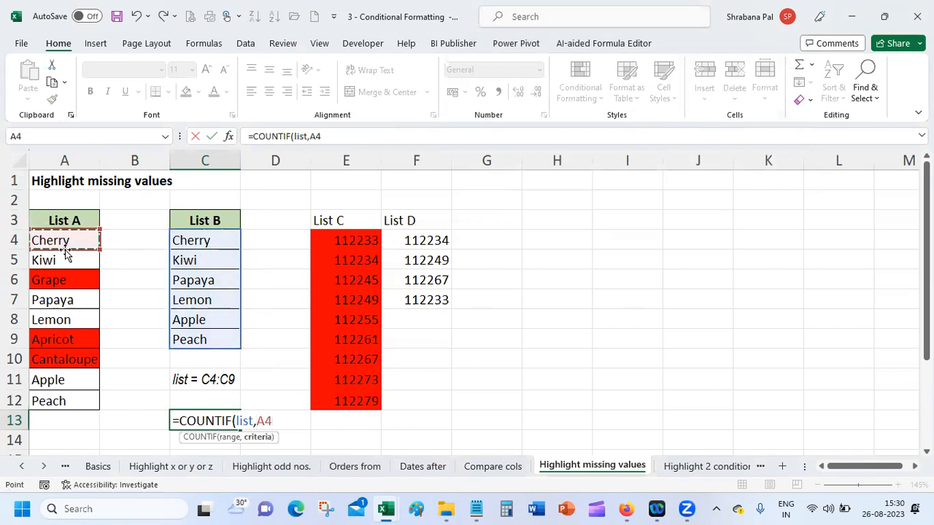
pyautogui.press('Return')
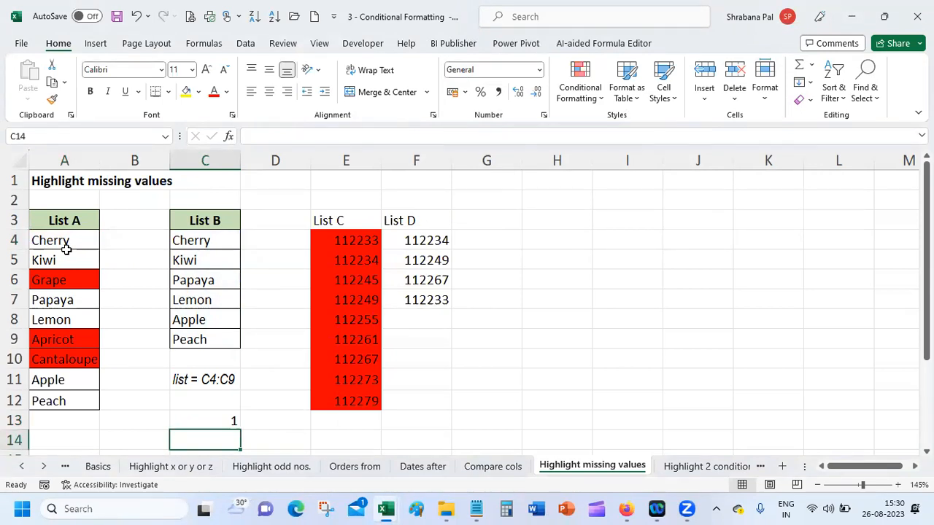
# Change the COUNTIF criteria in cell C13 to A6 so the formula reads =COUNTIF(list,A6)
pyautogui.click(201, 421)
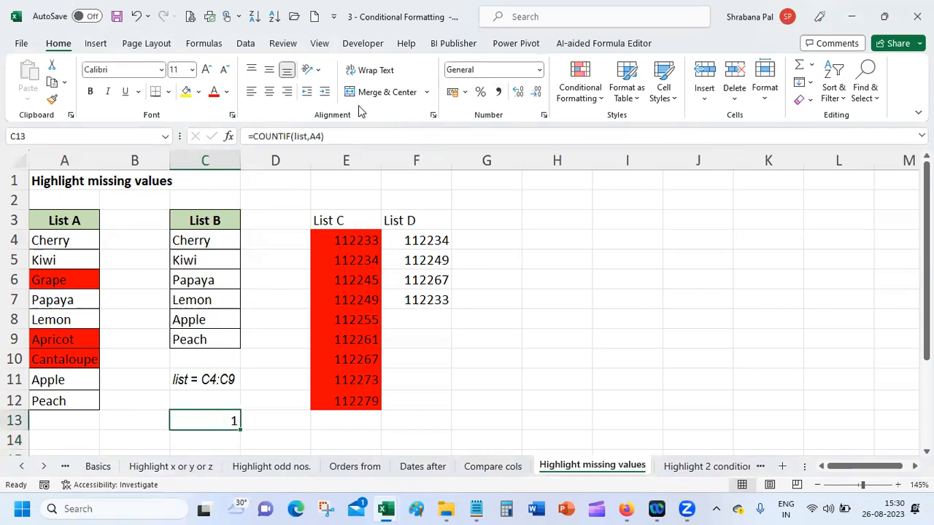
pyautogui.click(317, 136)
pyautogui.press('BackSpace')
pyautogui.write('6')
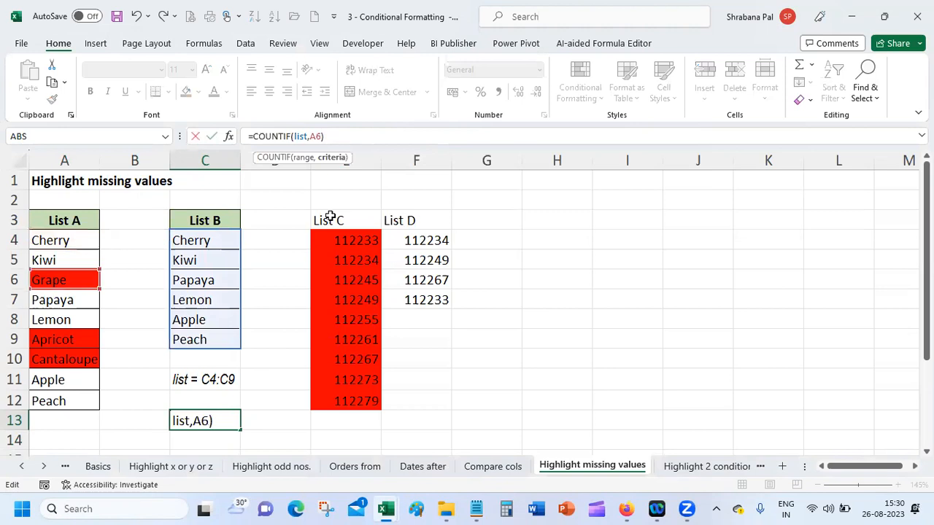
pyautogui.press('Return')
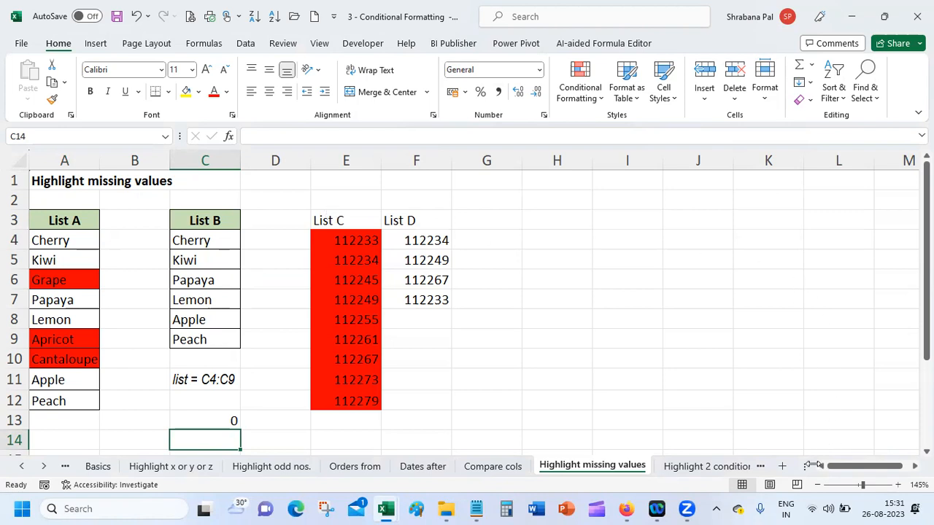
# Widen the sheet tab area and show the Highlight 2 conditions sheet with its property table deselected
pyautogui.moveTo(805, 466); pyautogui.dragTo(902, 466)
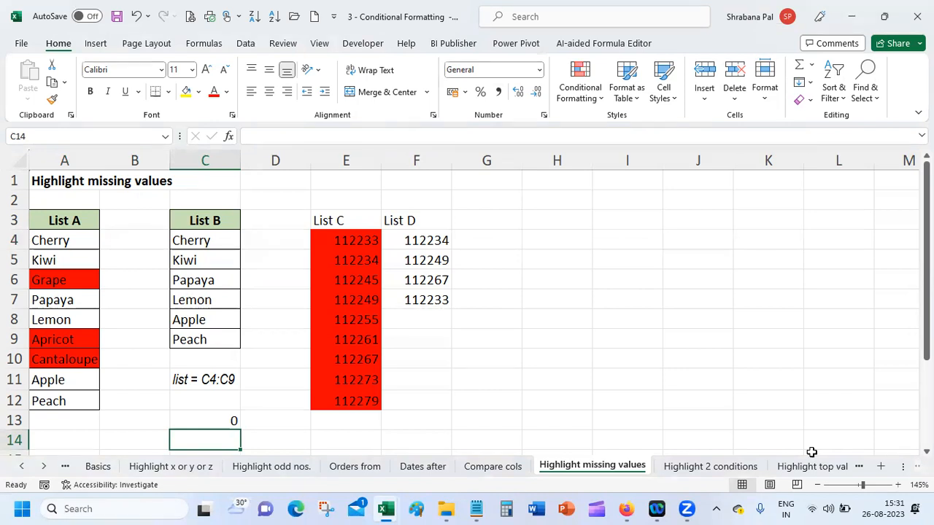
pyautogui.click(708, 467)
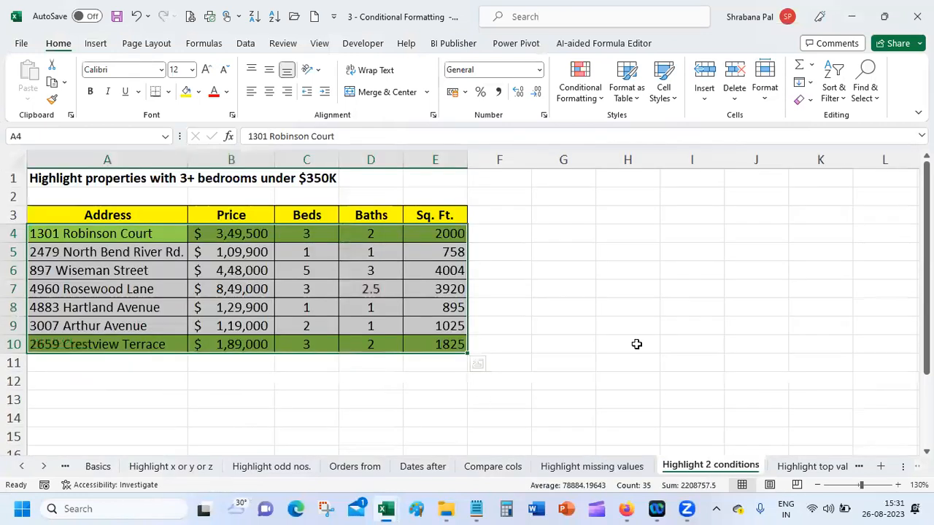
pyautogui.click(589, 386)
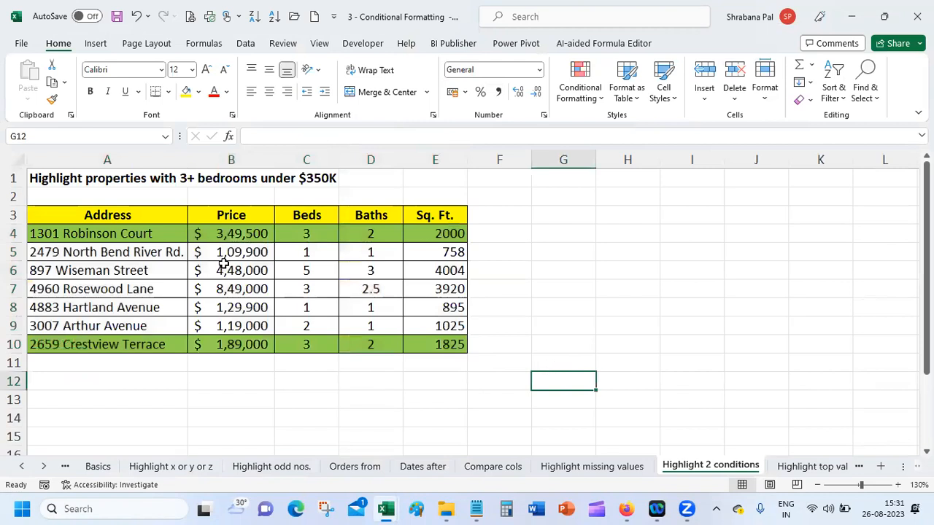
# Review the conditional formatting rule on the property table from cell A4, checking its AND formula, and leave without saving
pyautogui.click(144, 231)
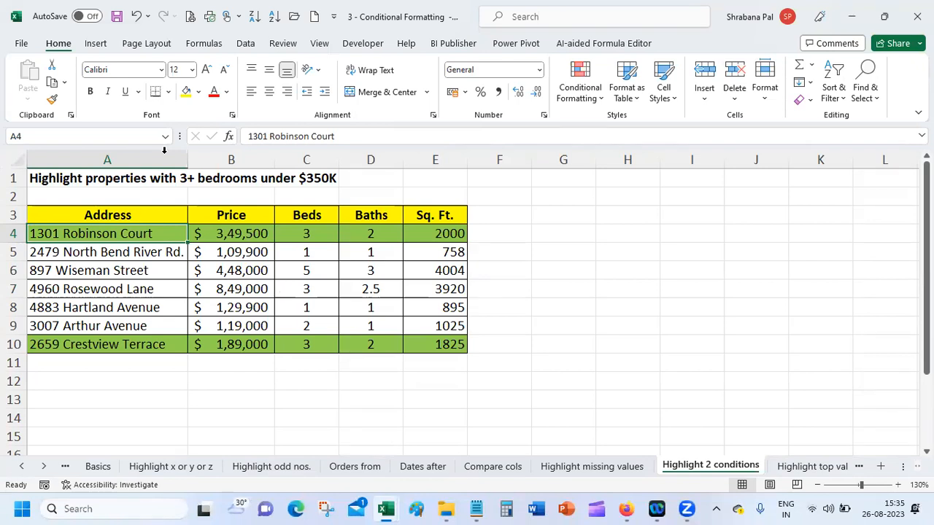
pyautogui.click(579, 84)
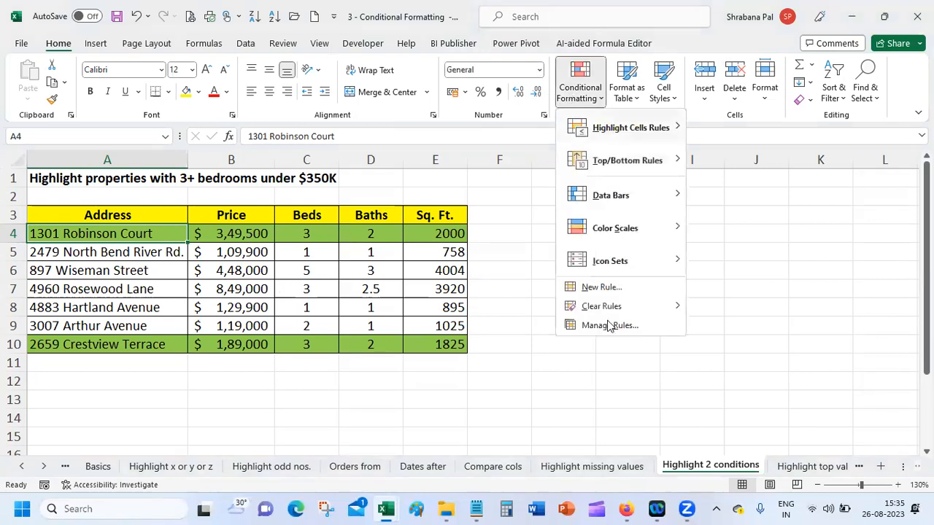
pyautogui.click(630, 328)
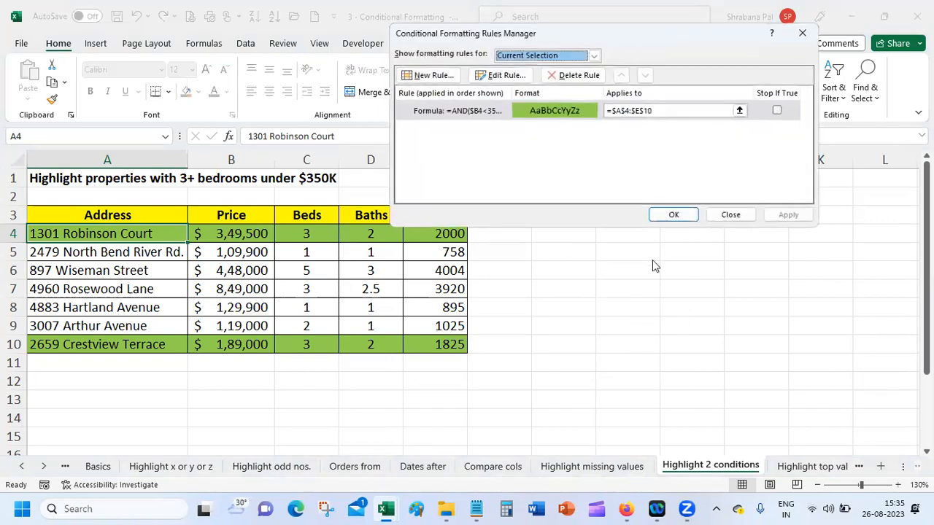
pyautogui.click(491, 113)
pyautogui.click(504, 75)
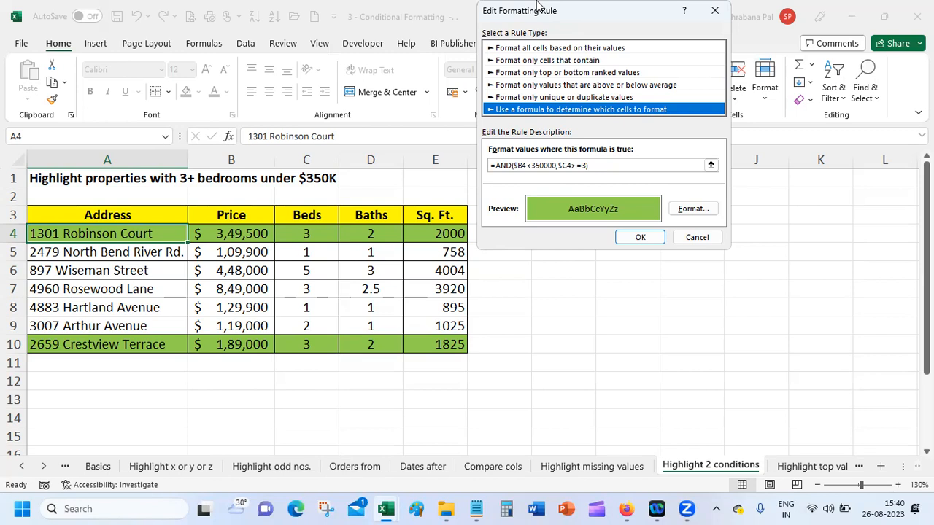
pyautogui.click(709, 241)
pyautogui.click(731, 215)
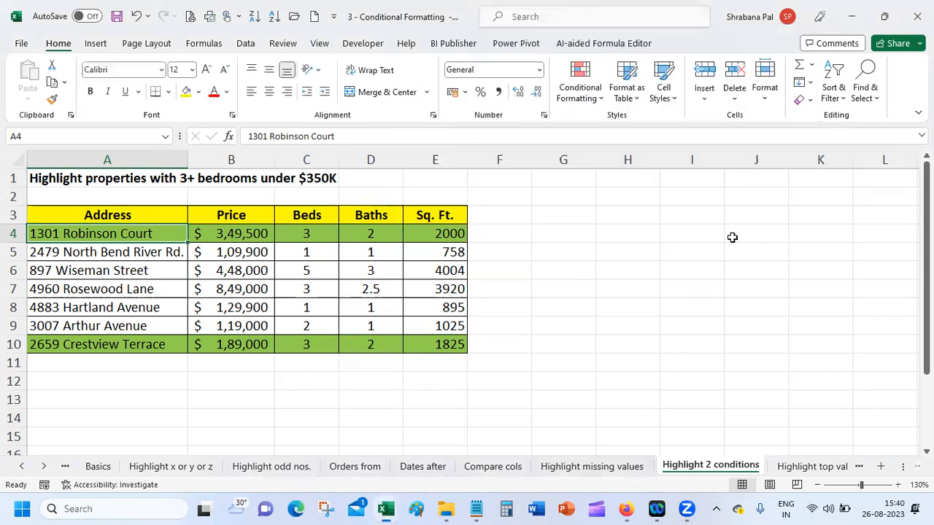
# Inspect the property table's AND formatting rule once more from cell A4, and confirm and apply it to the table
pyautogui.click(210, 348)
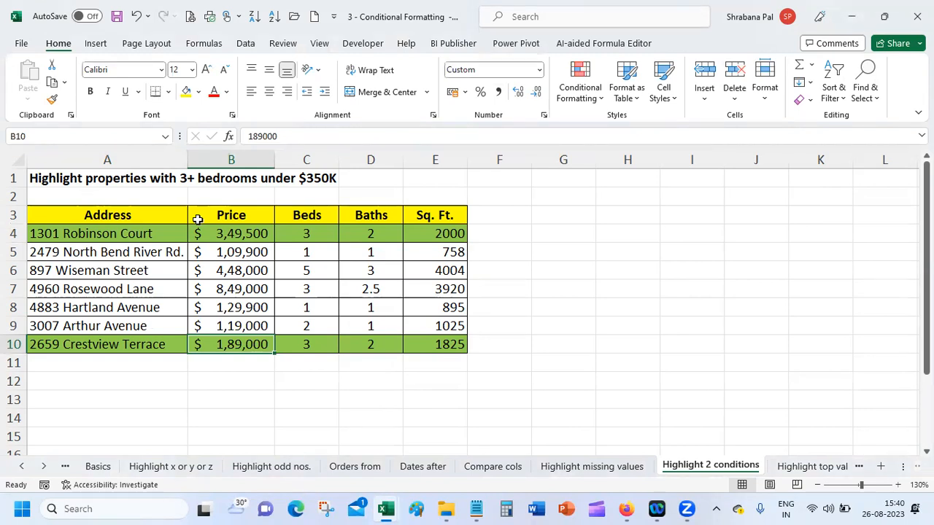
pyautogui.doubleClick(138, 234)
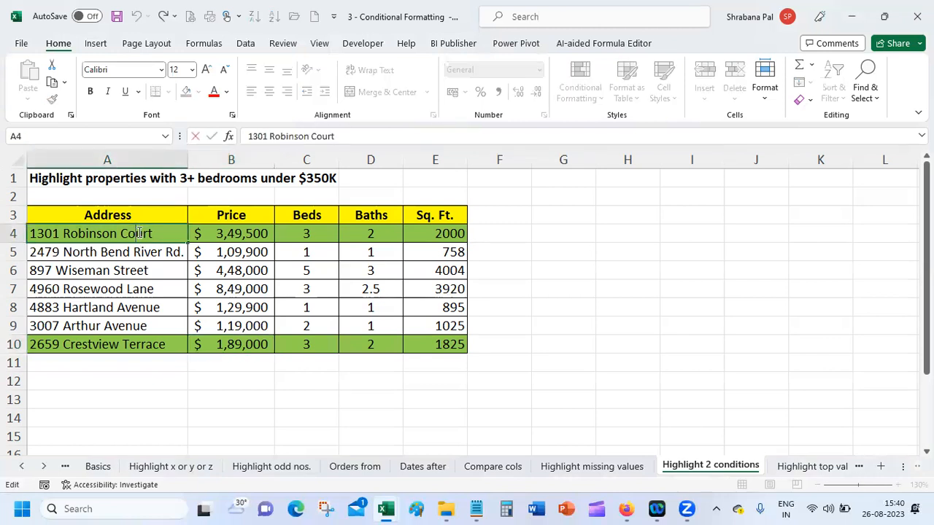
pyautogui.click(370, 395)
pyautogui.click(106, 233)
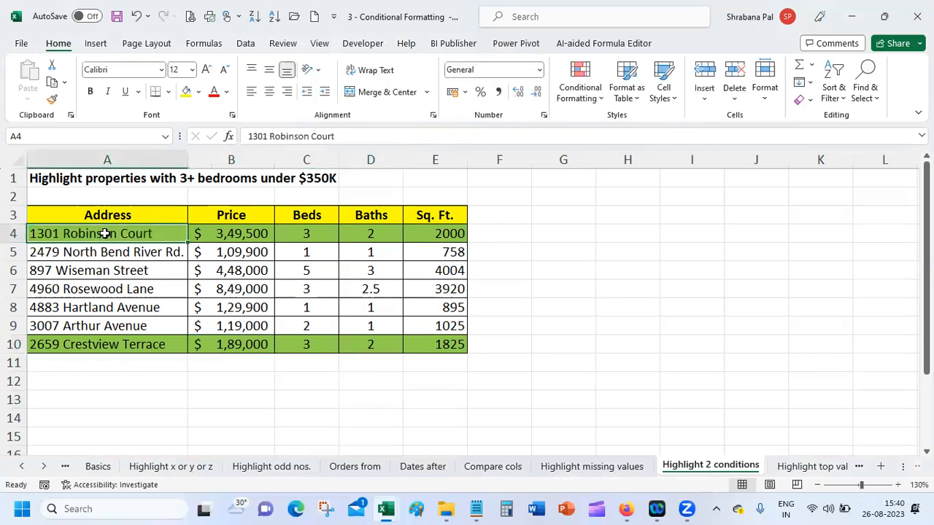
pyautogui.click(592, 94)
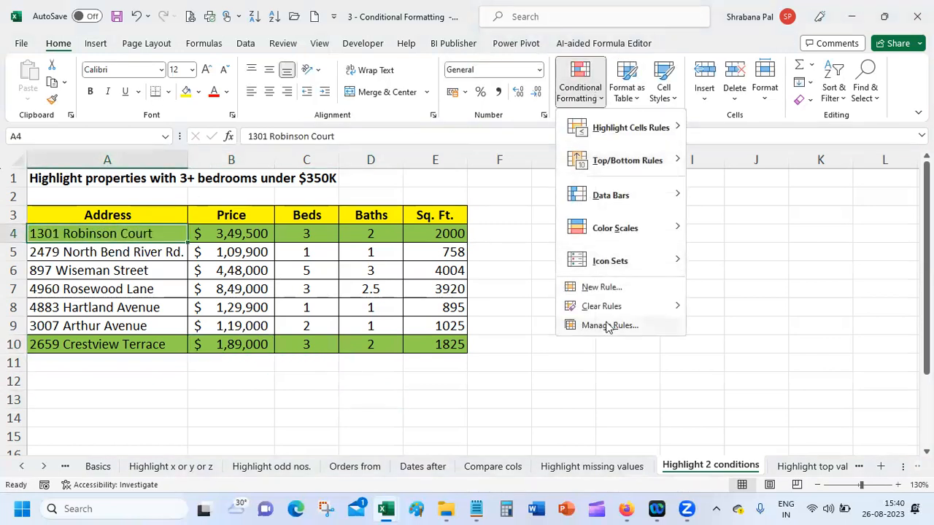
pyautogui.click(605, 323)
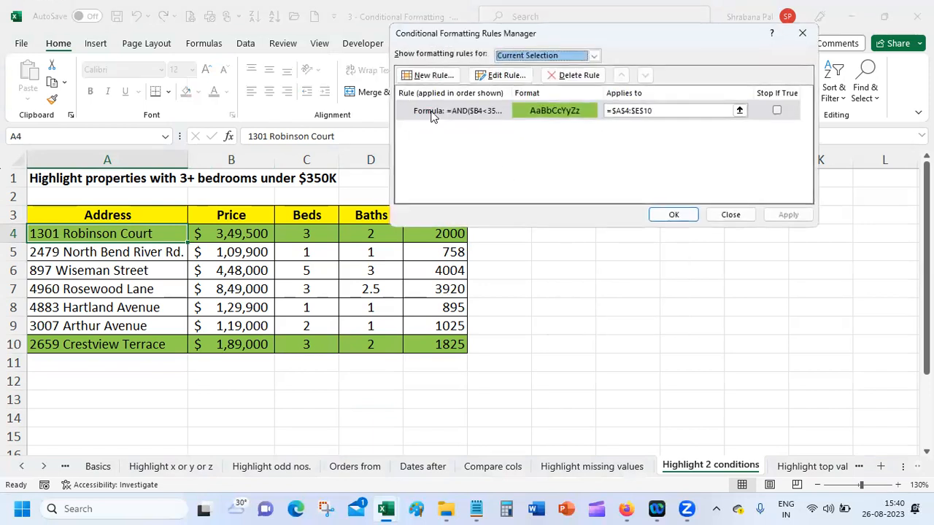
pyautogui.click(431, 113)
pyautogui.click(525, 76)
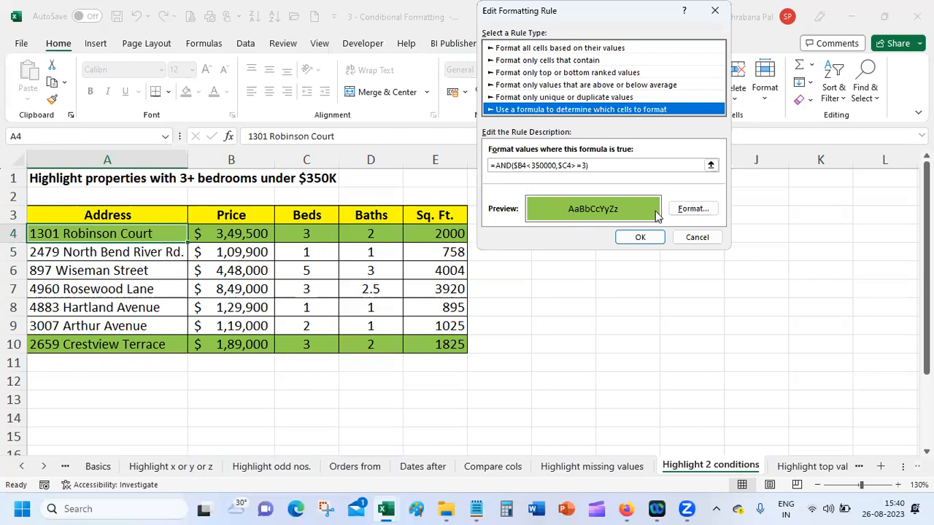
pyautogui.click(649, 239)
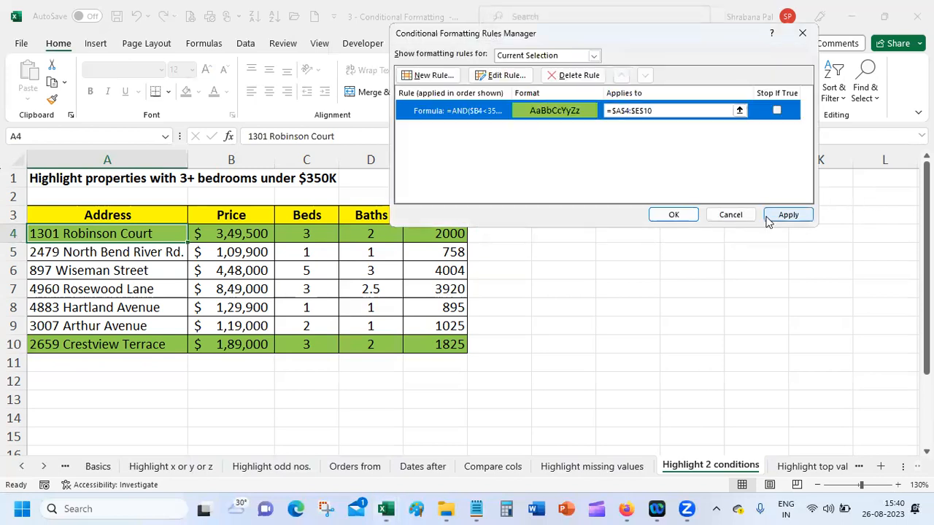
pyautogui.click(787, 219)
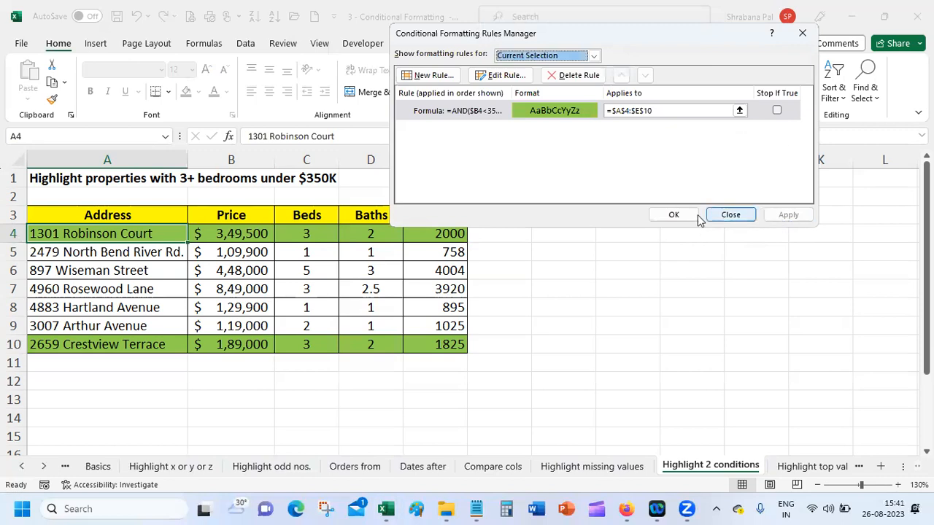
pyautogui.click(664, 215)
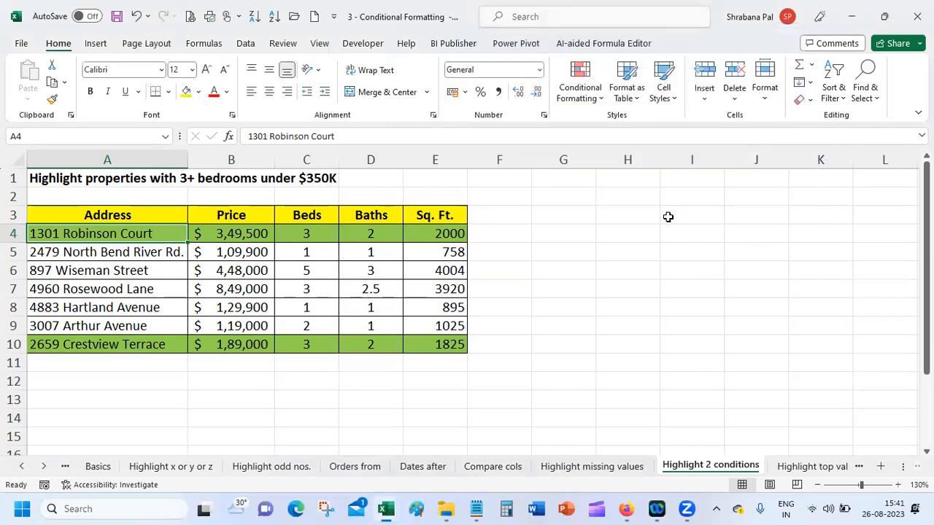
# Set the Beds value in cell C8 to 3 to test the two-condition highlighting on that row
pyautogui.click(232, 270)
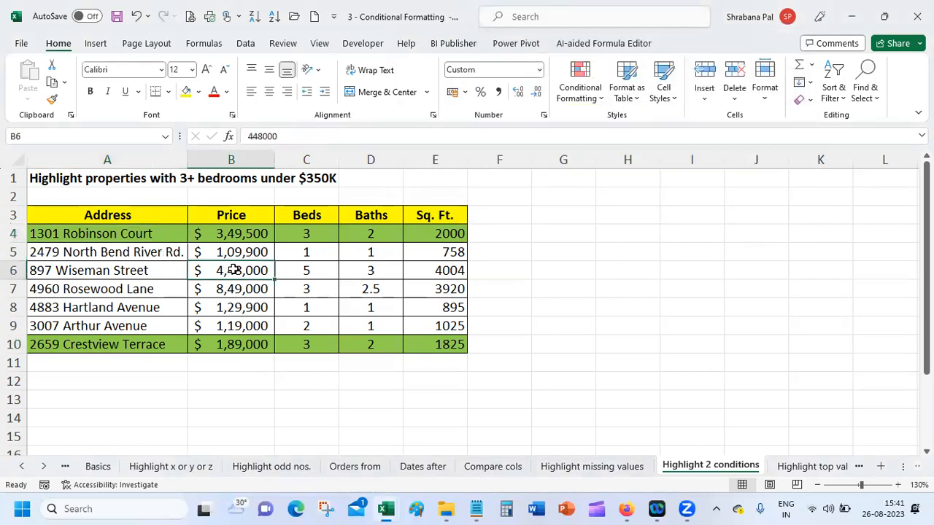
pyautogui.click(247, 307)
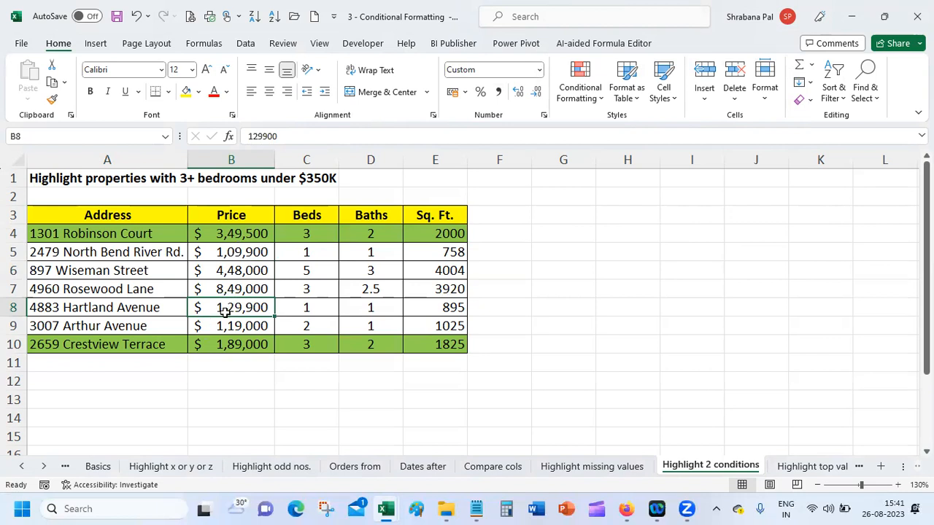
pyautogui.click(318, 303)
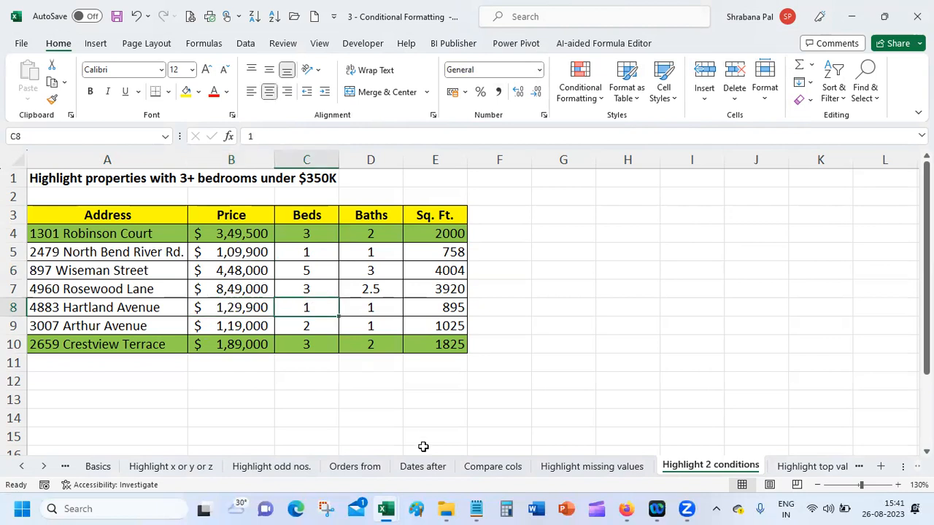
pyautogui.write('3')
pyautogui.press('Return')
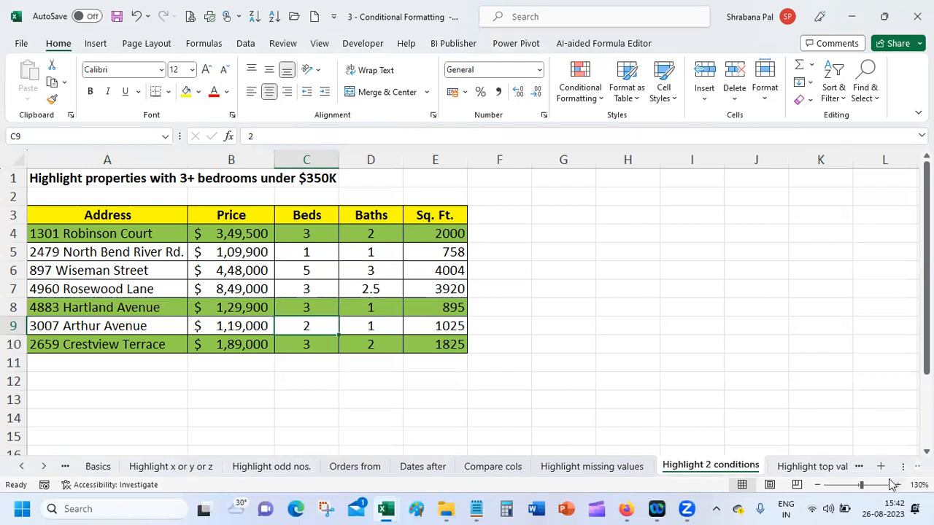
# Show the Highlight top values sheet and review the LARGE formula rule applied to A3:E8, leaving without saving
pyautogui.click(832, 467)
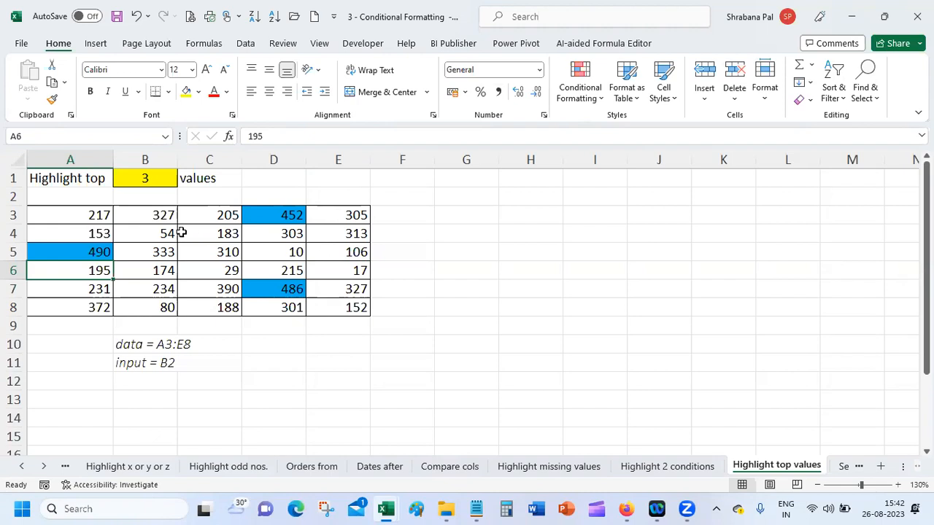
pyautogui.click(81, 222)
pyautogui.moveTo(82, 223); pyautogui.dragTo(342, 302)
pyautogui.click(580, 91)
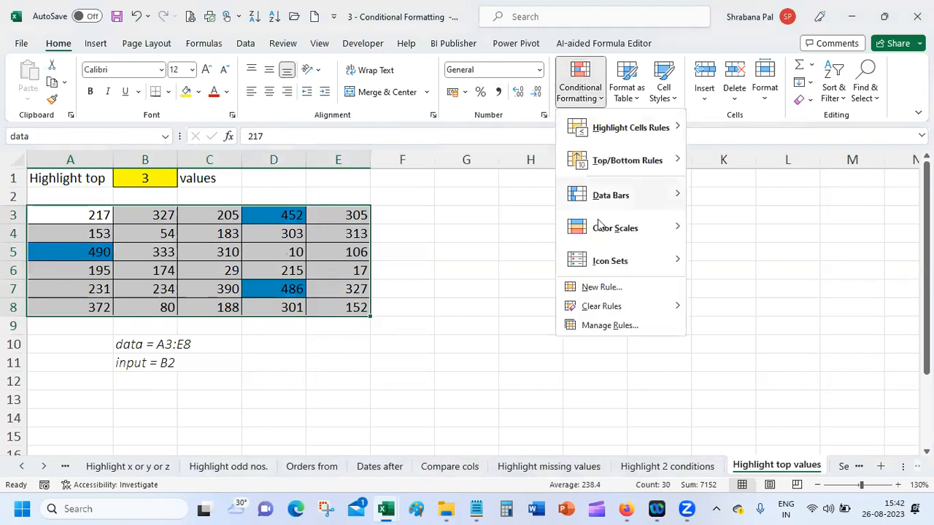
pyautogui.click(616, 327)
pyautogui.click(473, 111)
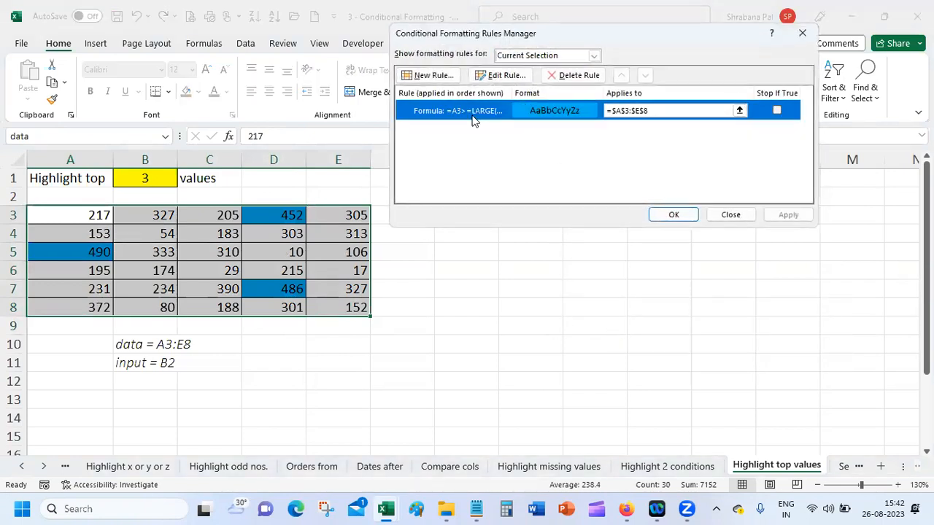
pyautogui.click(496, 76)
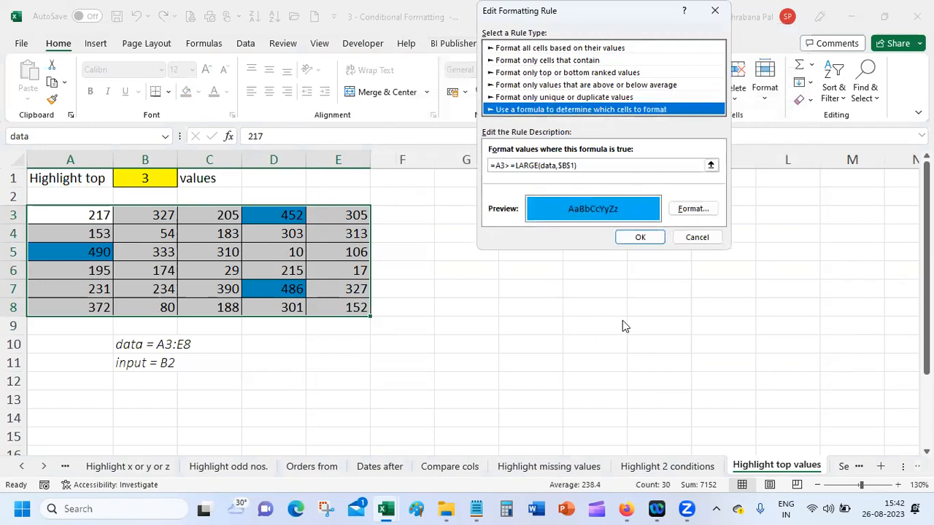
pyautogui.click(697, 237)
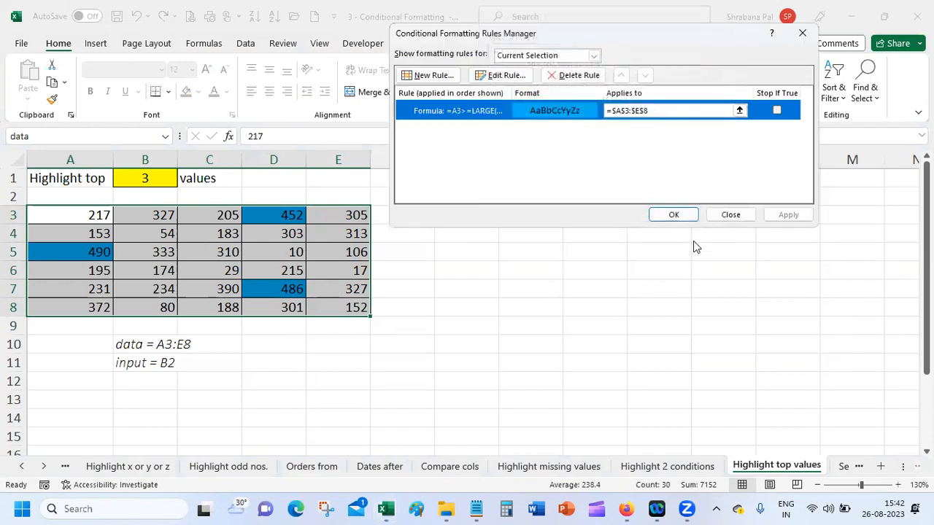
pyautogui.click(725, 214)
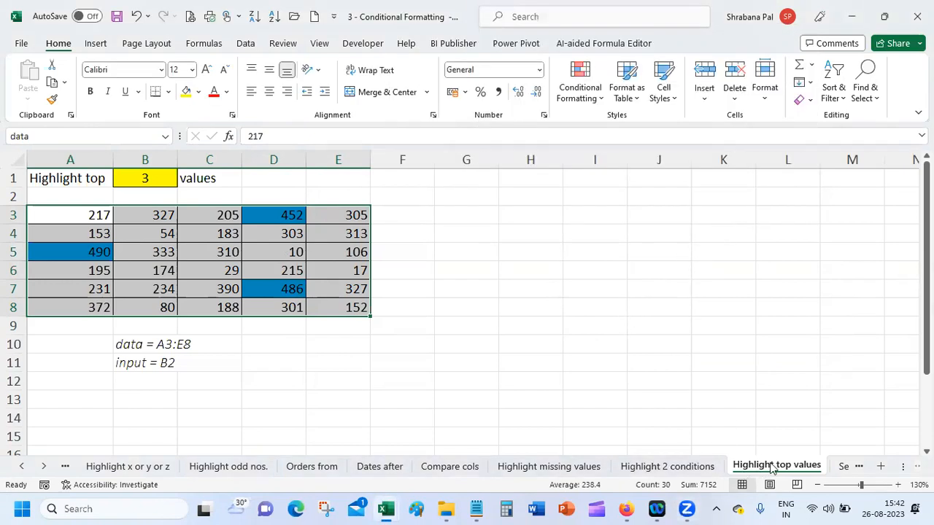
# Set the number of top values to highlight in input cell B1 to 5
pyautogui.click(77, 216)
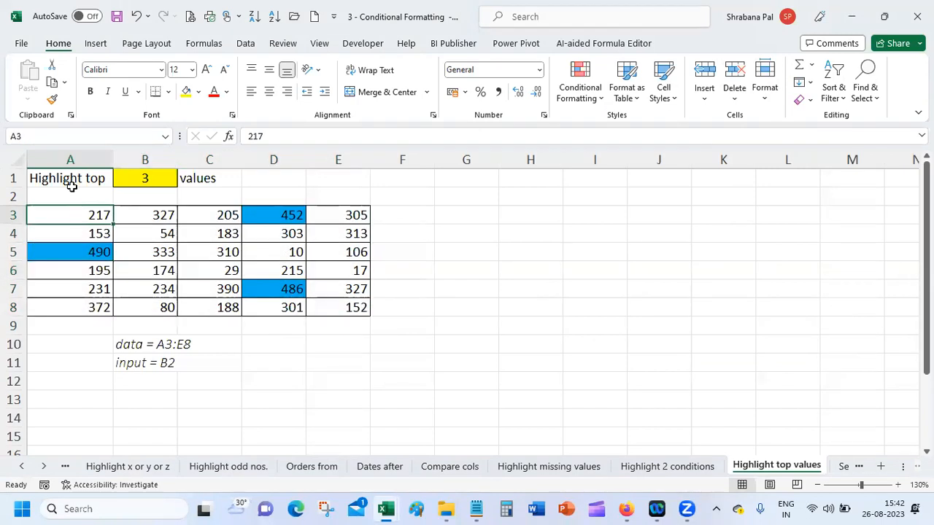
pyautogui.click(142, 180)
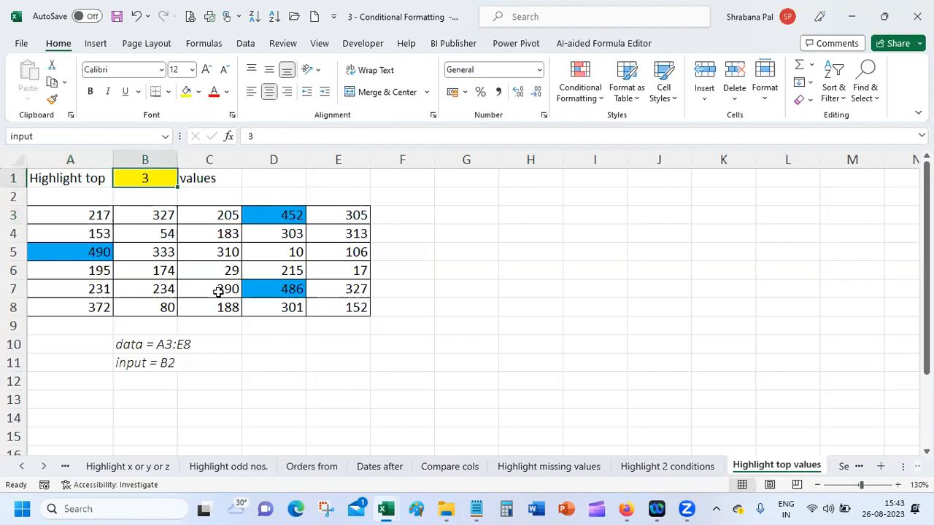
pyautogui.write('5')
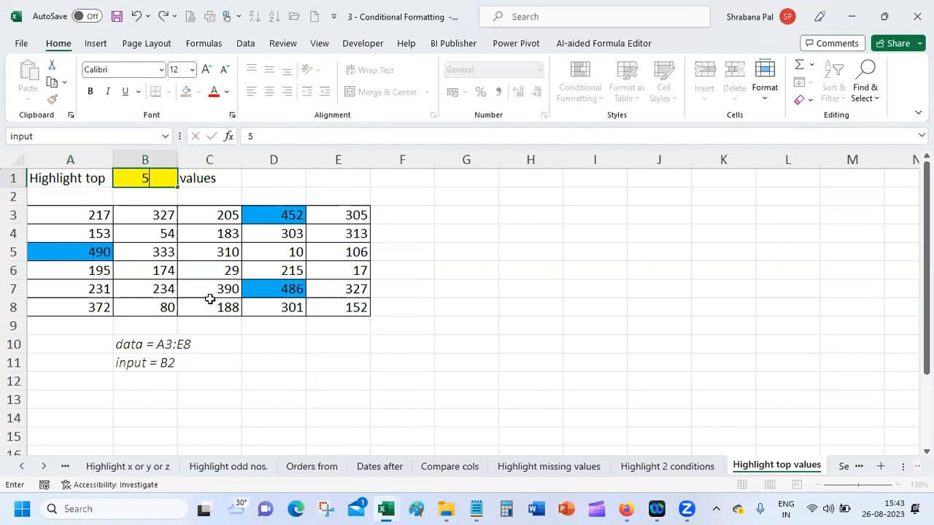
pyautogui.press('Return')
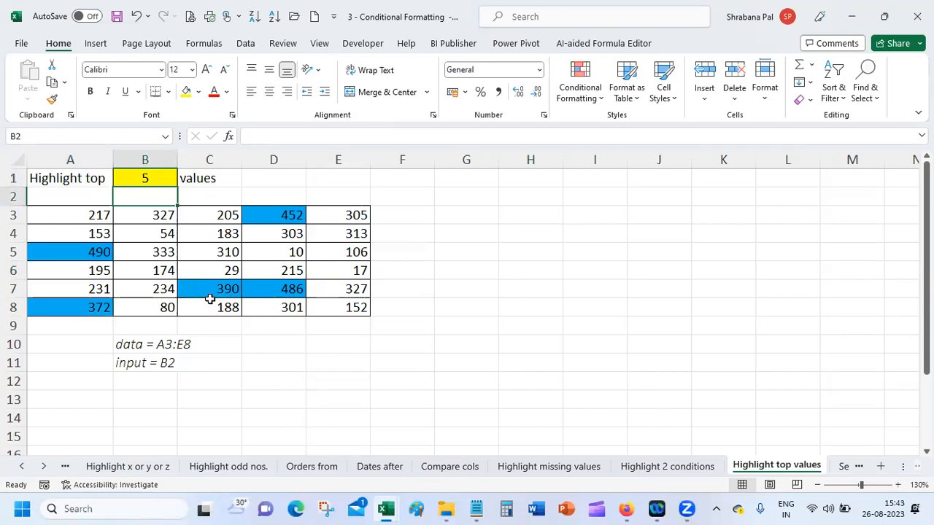
# Examine the top-values rule on range A3:E8 again, checking its LARGE formula arguments, and leave the rules list without saving
pyautogui.click(67, 212)
pyautogui.moveTo(67, 211); pyautogui.dragTo(343, 313)
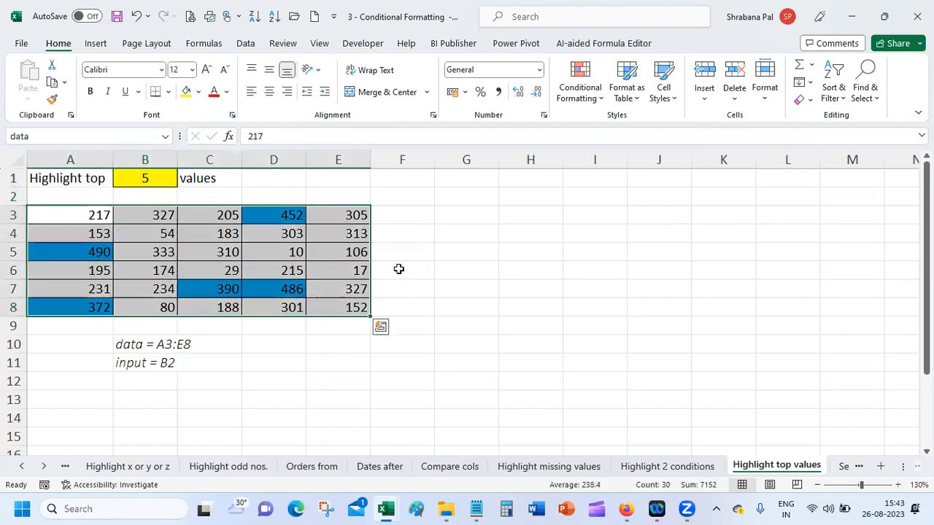
pyautogui.click(599, 95)
pyautogui.click(617, 325)
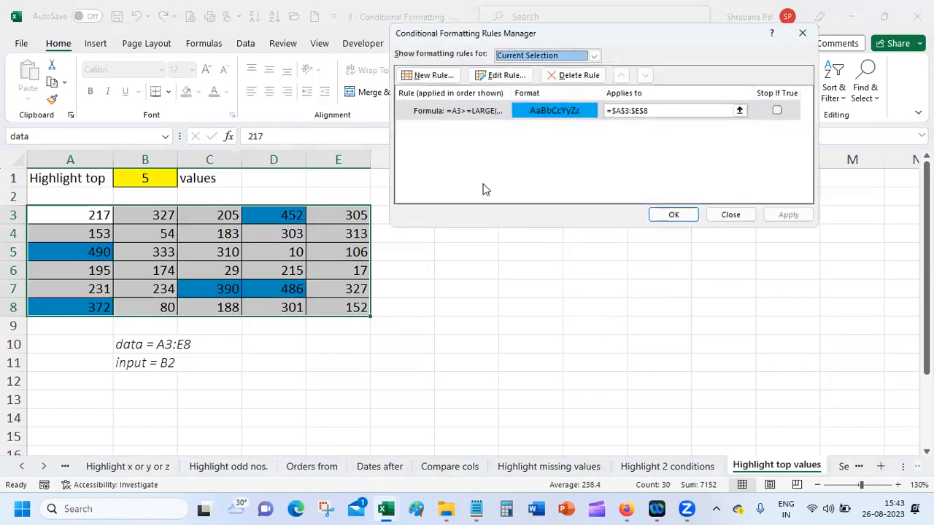
pyautogui.click(482, 113)
pyautogui.click(496, 77)
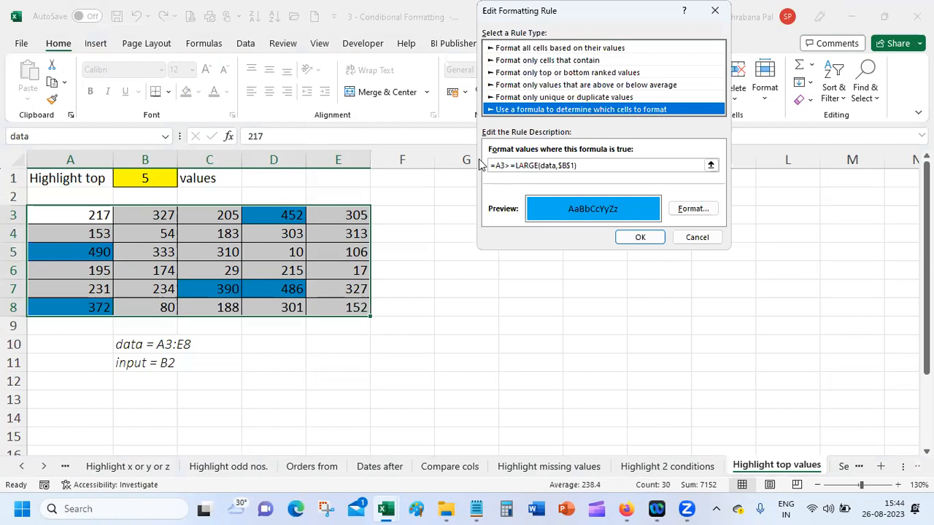
pyautogui.click(640, 238)
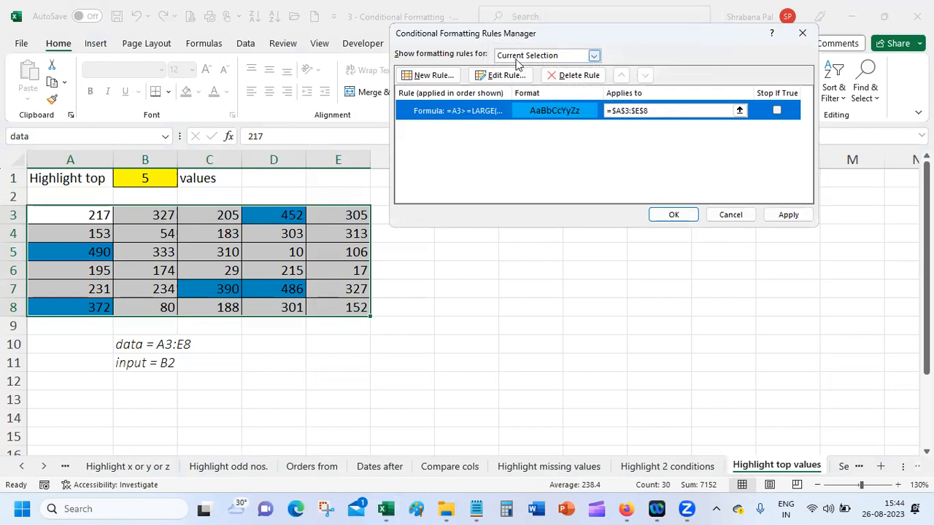
pyautogui.click(502, 75)
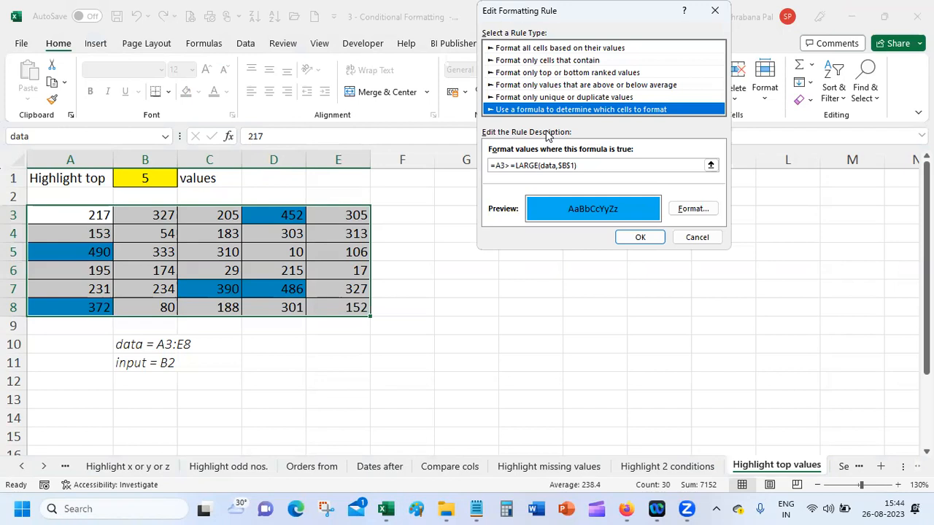
pyautogui.click(696, 240)
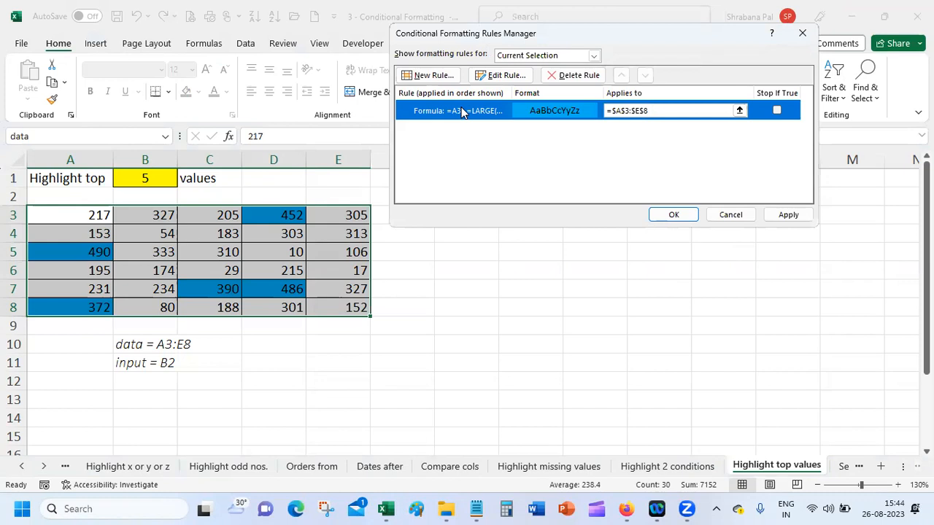
pyautogui.click(742, 215)
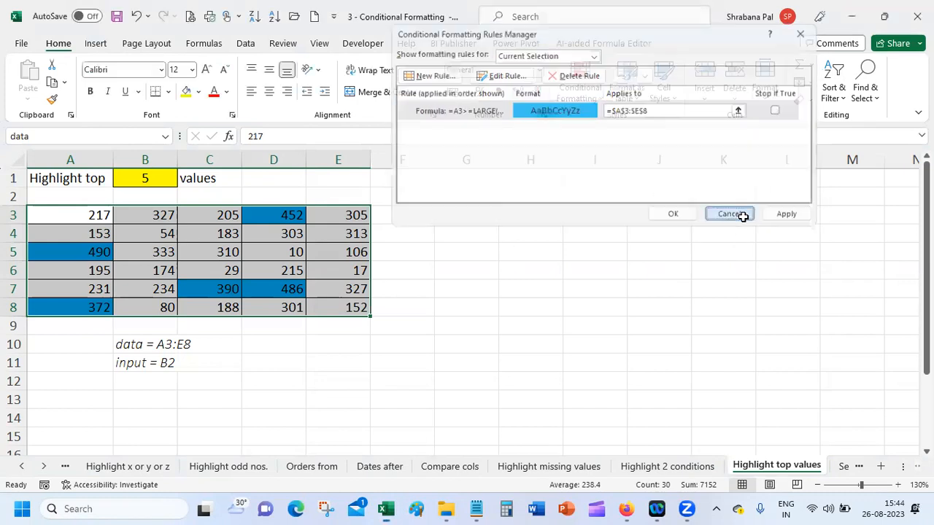
# Enter the sample values 100, 120, 130, 140, 150 and 160 in cells G3:G8 beside the data table
pyautogui.click(490, 217)
pyautogui.write('100')
pyautogui.press('Return')
pyautogui.write('120')
pyautogui.press('Return')
pyautogui.write('130')
pyautogui.press('Return')
pyautogui.write('140')
pyautogui.press('Return')
pyautogui.write('150')
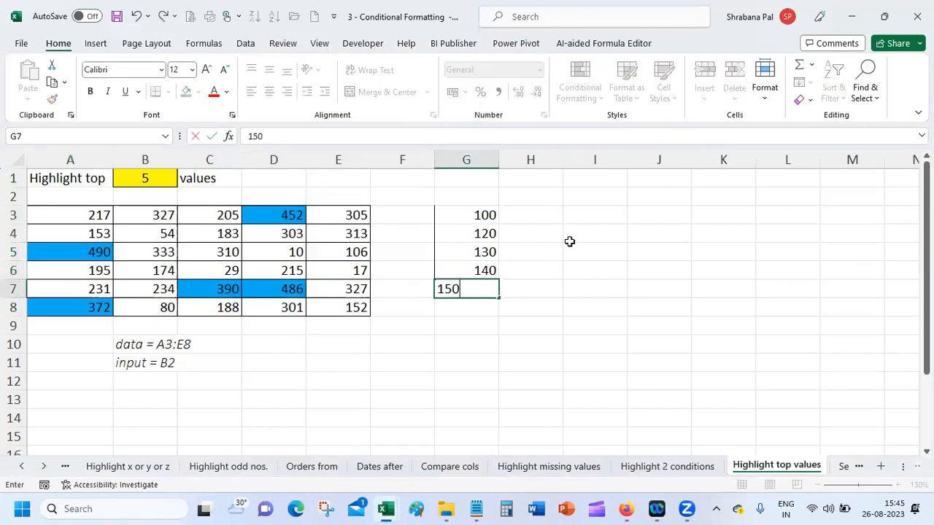
pyautogui.press('Return')
pyautogui.write('160')
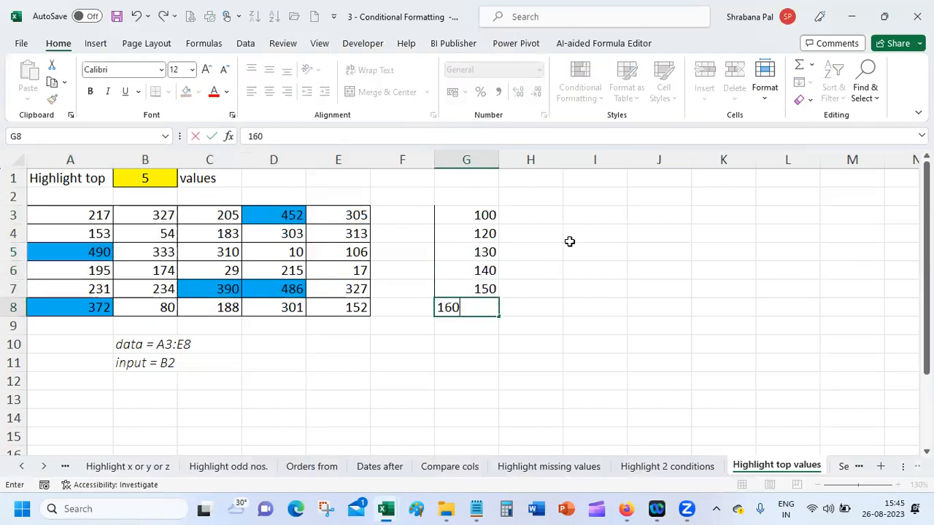
pyautogui.press('Return')
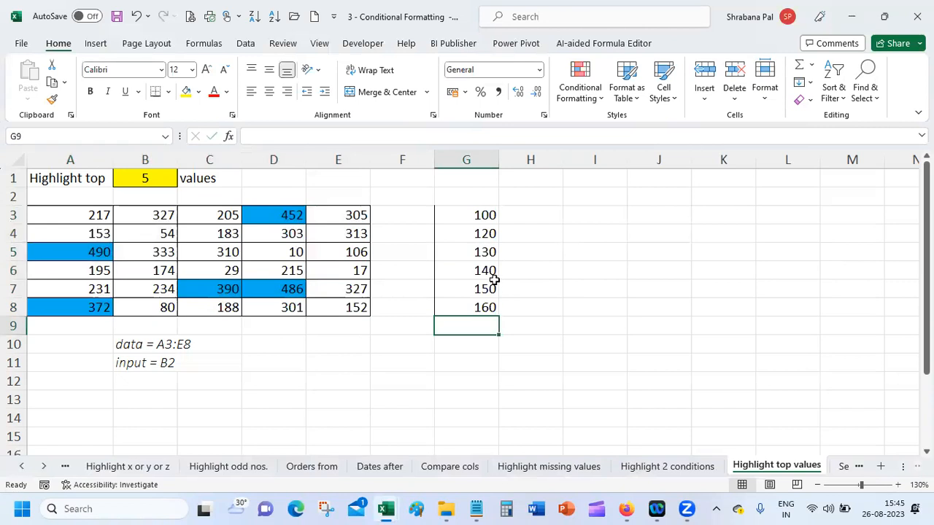
pyautogui.moveTo(467, 213); pyautogui.dragTo(470, 311)
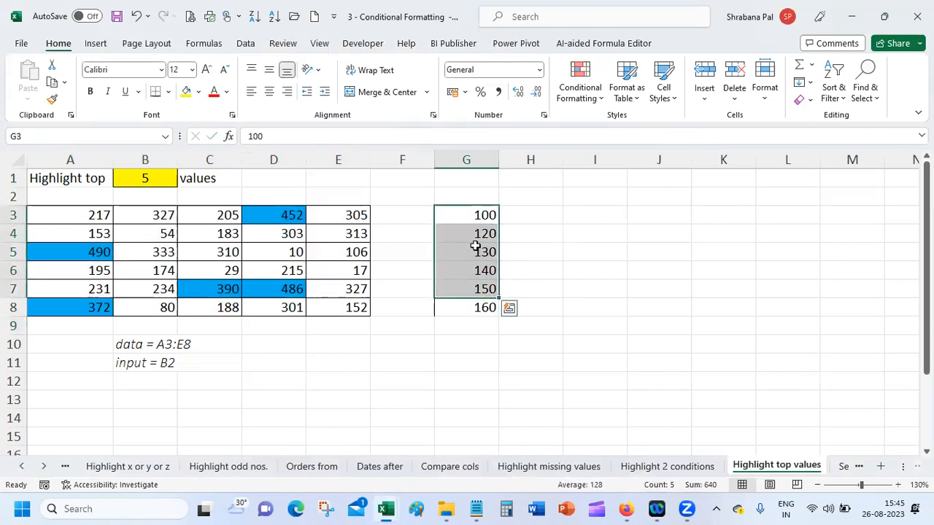
pyautogui.moveTo(471, 234); pyautogui.dragTo(471, 312)
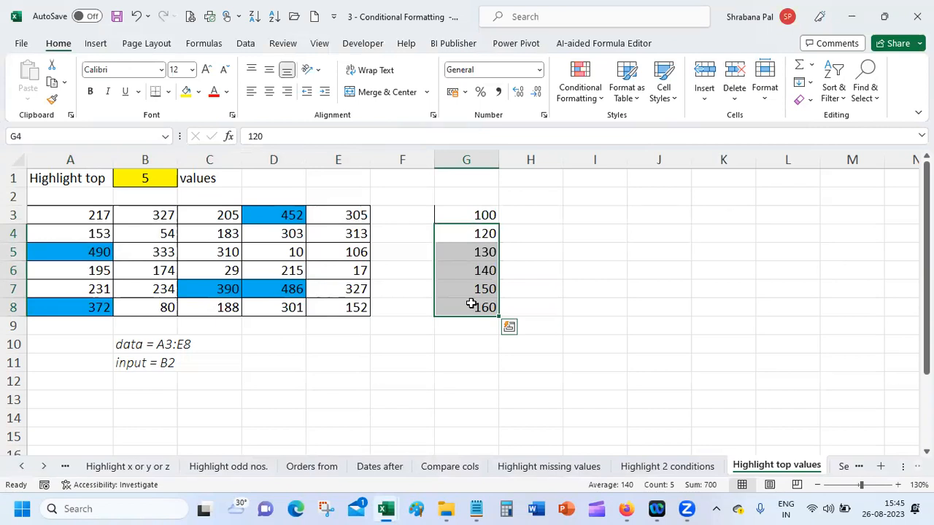
# Set the number of top values to highlight in input cell B1 to 1
pyautogui.click(315, 343)
pyautogui.moveTo(40, 218); pyautogui.dragTo(321, 325)
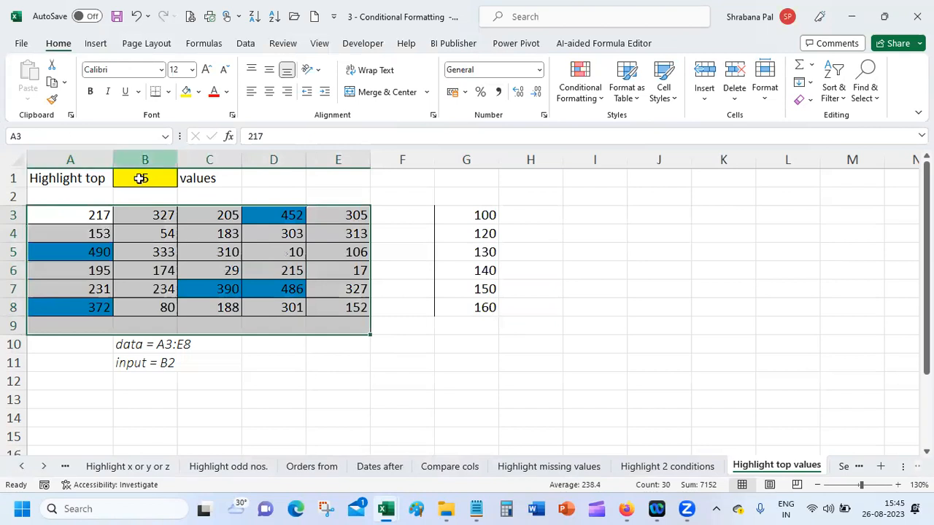
pyautogui.click(139, 179)
pyautogui.write('1')
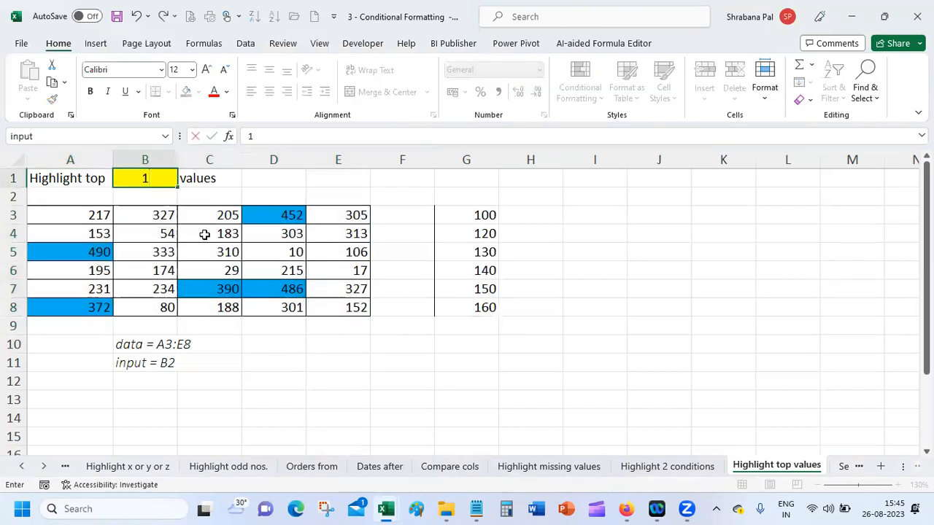
pyautogui.press('Return')
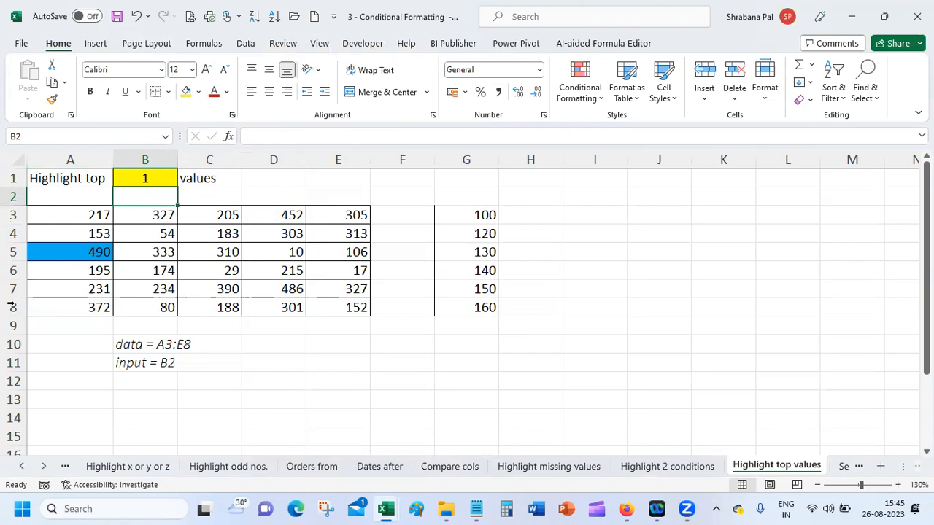
# Change cell D7 to 490 so it ties with the highest value in A5
pyautogui.click(290, 290)
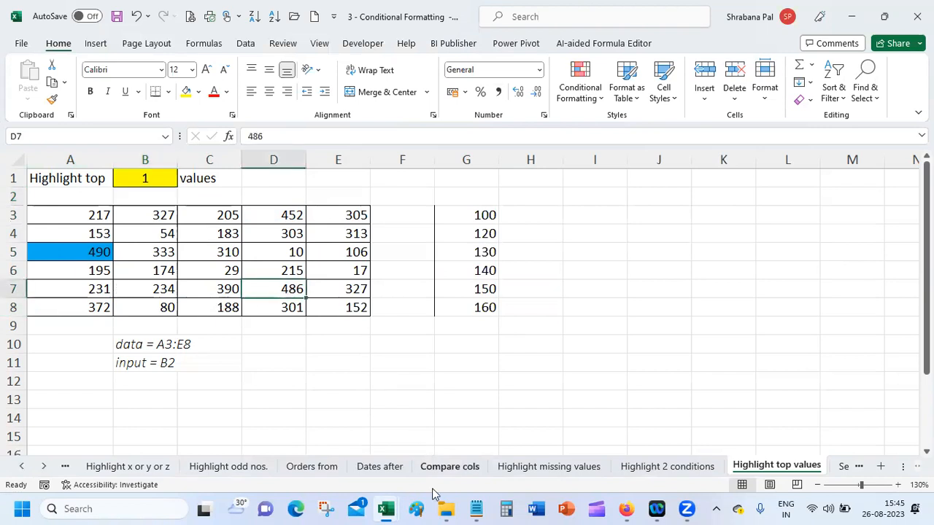
pyautogui.moveTo(436, 503)
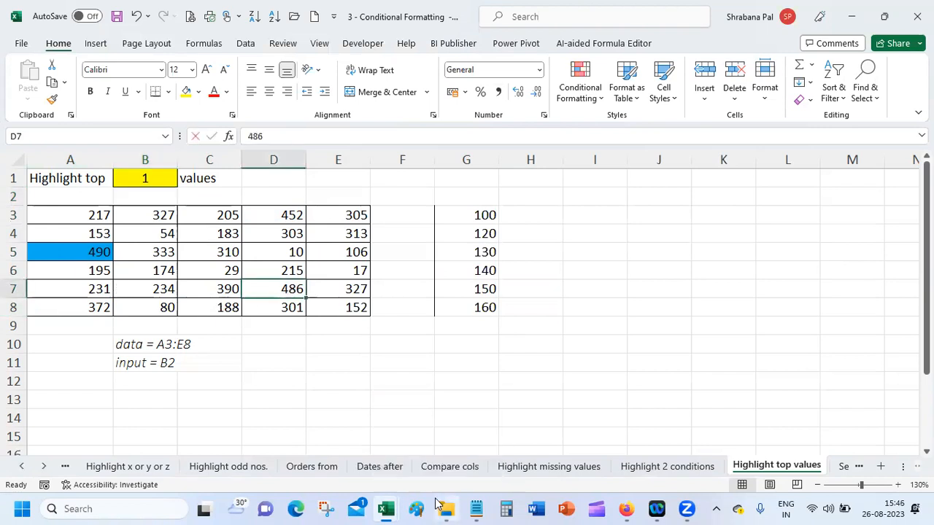
pyautogui.write('490')
pyautogui.press('Return')
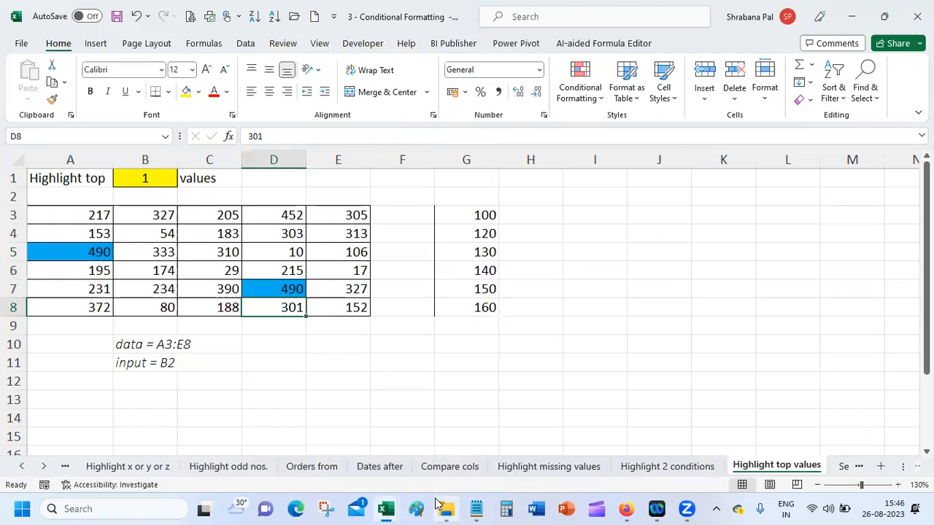
# Set the number of top values to highlight in input cell B1 to 2
pyautogui.click(144, 178)
pyautogui.write('2')
pyautogui.press('Return')
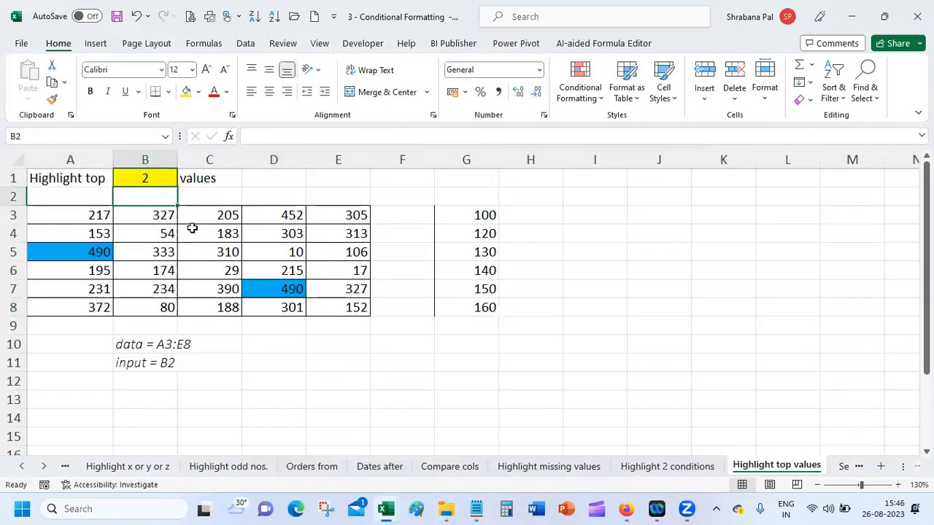
# Replace the tied value in cell D7 with 20 and check the two highlighted cells, A5 and D3
pyautogui.click(283, 295)
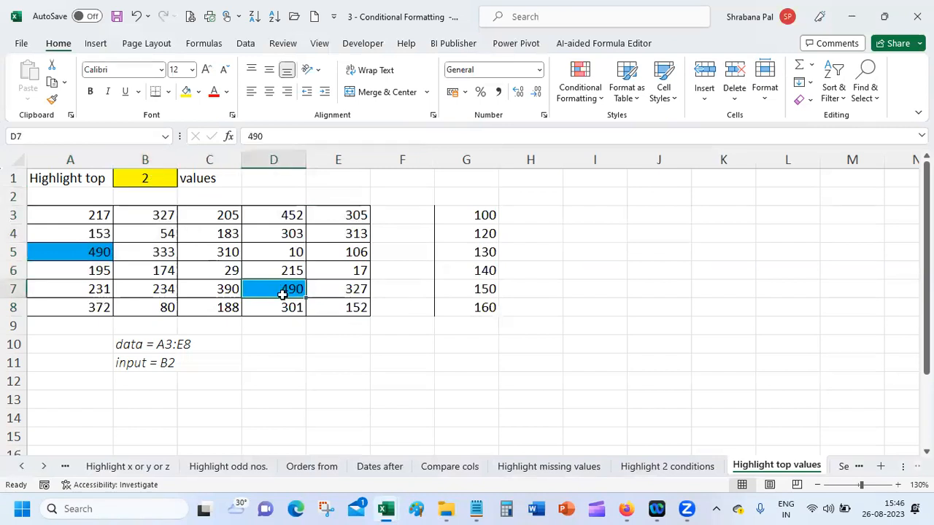
pyautogui.write('20')
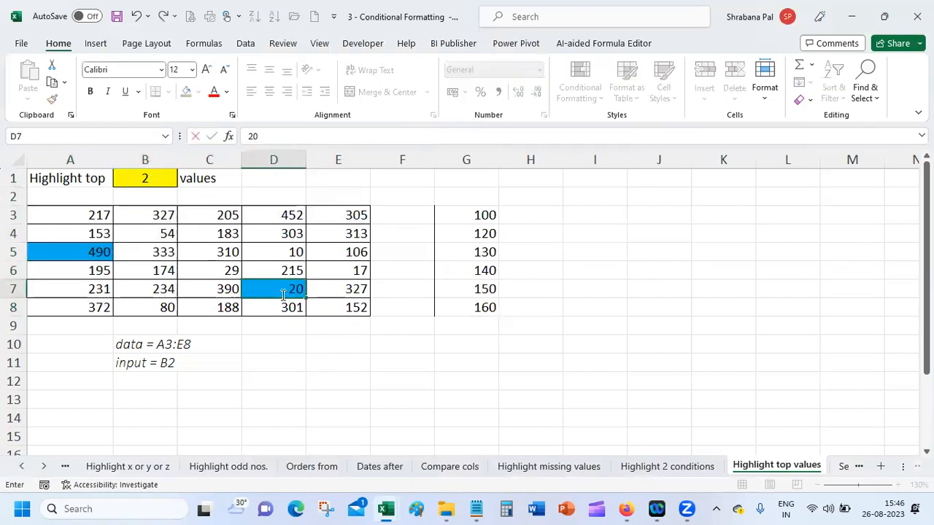
pyautogui.press('Return')
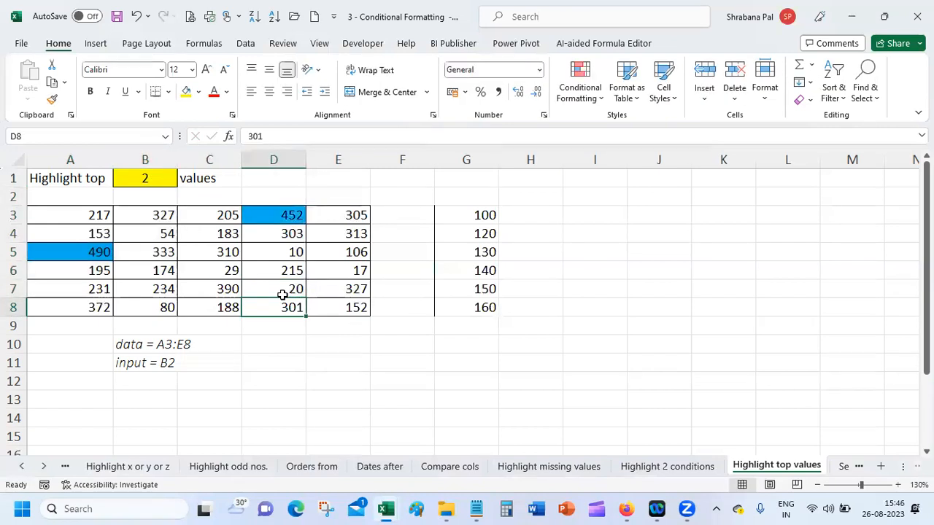
pyautogui.click(306, 370)
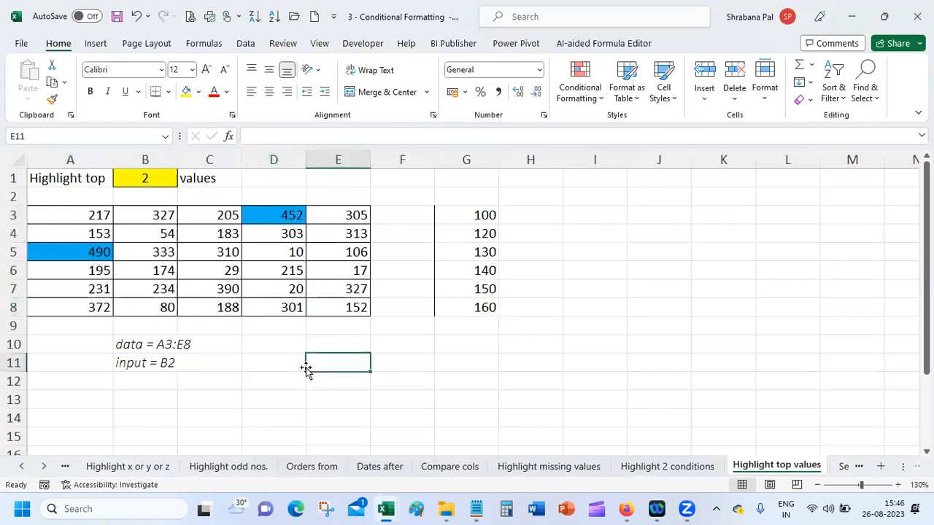
pyautogui.click(69, 253)
pyautogui.click(284, 213)
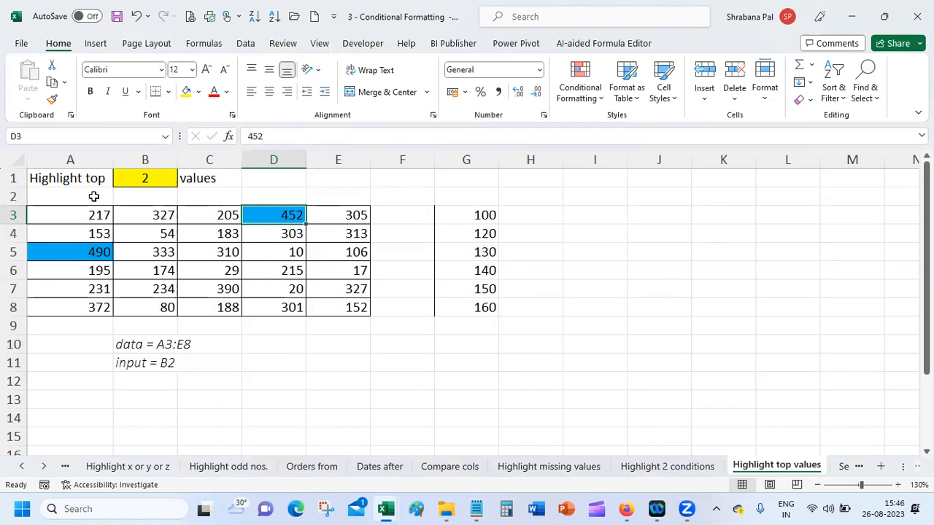
# Review the LARGE formula of the conditional formatting rule on cell A3 and leave it without changes
pyautogui.click(78, 211)
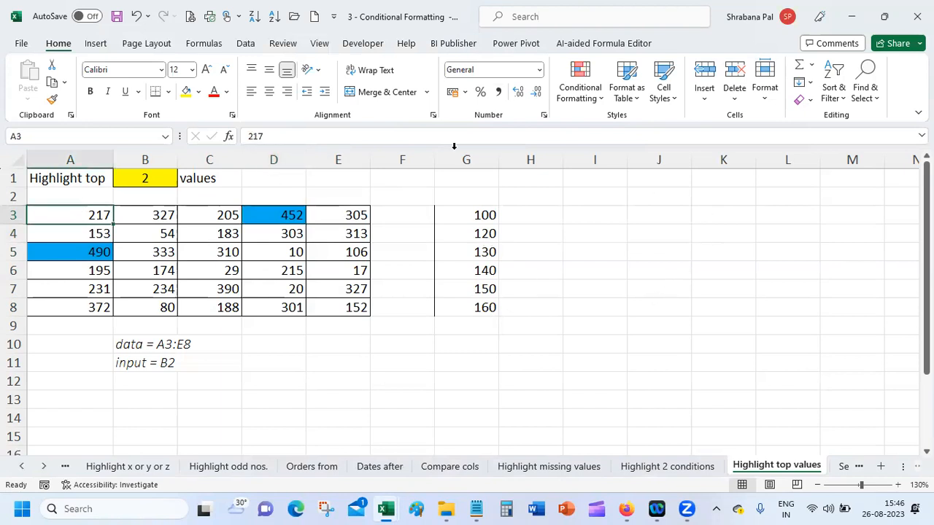
pyautogui.click(582, 90)
pyautogui.click(618, 327)
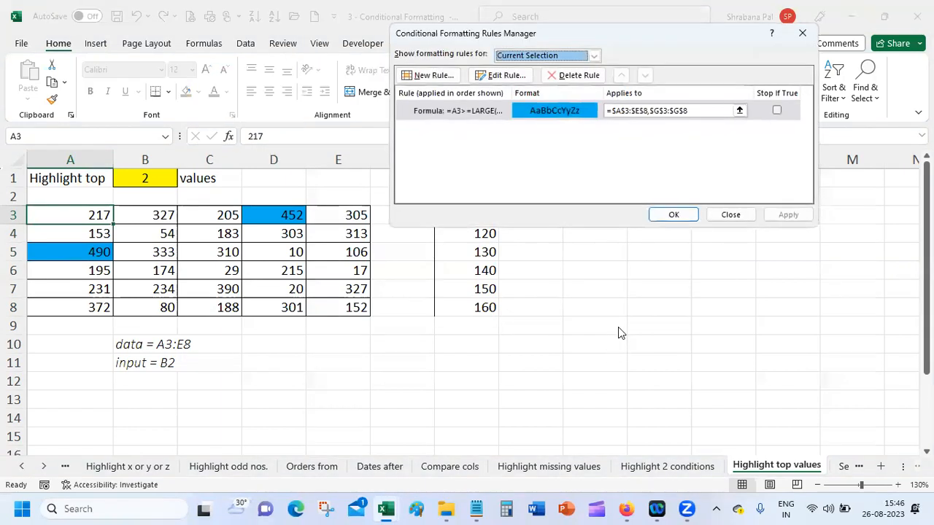
pyautogui.click(459, 120)
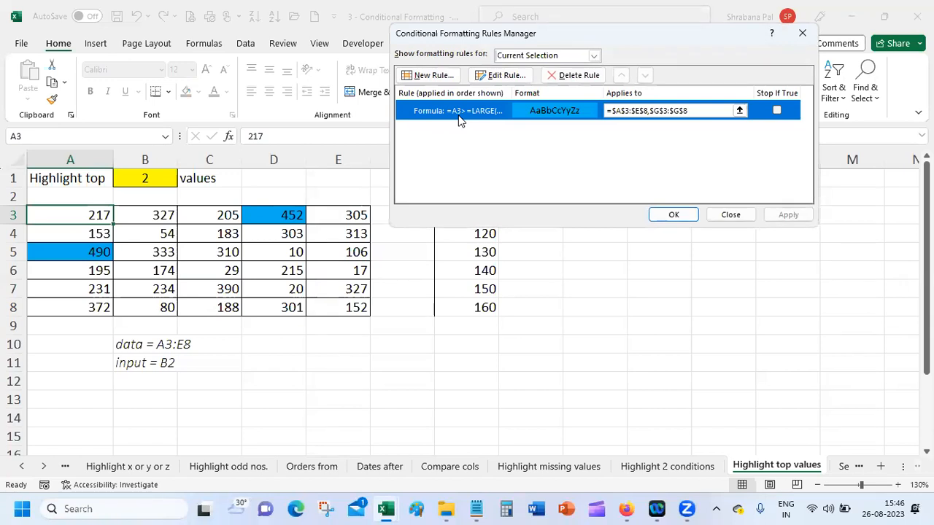
pyautogui.click(511, 75)
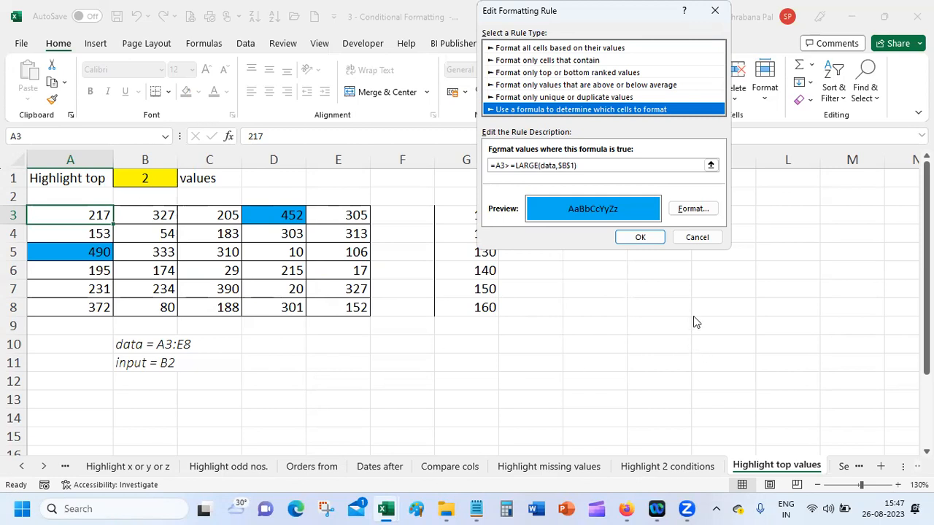
pyautogui.click(696, 236)
pyautogui.click(729, 215)
# Switch the top-values count in input cell B1 to 1
pyautogui.click(156, 178)
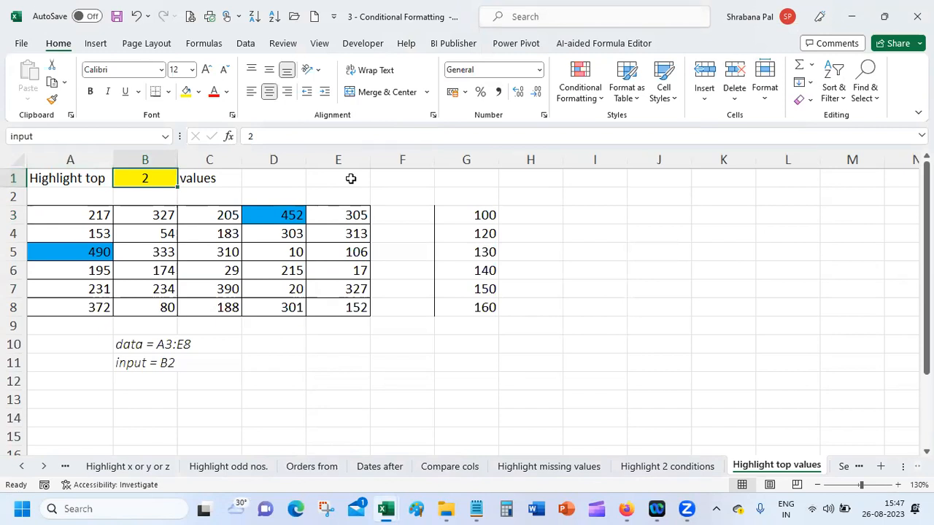
pyautogui.write('1')
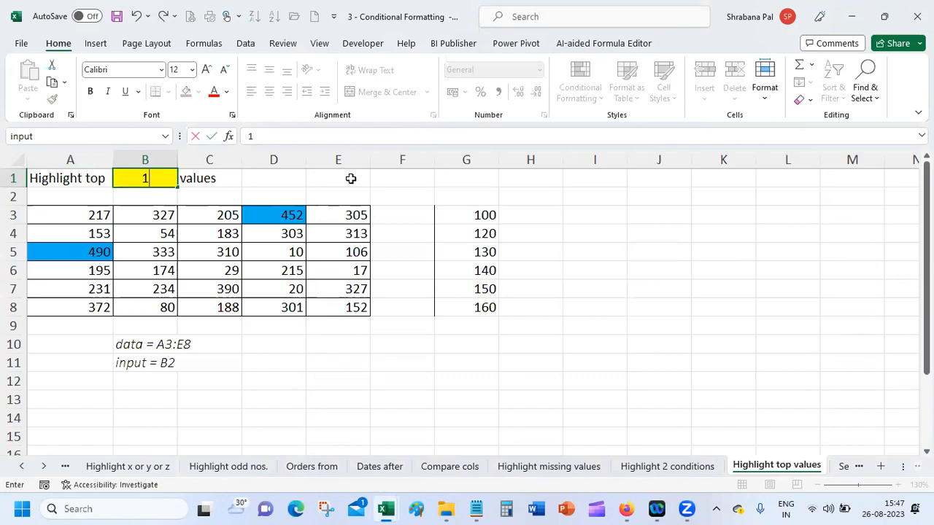
pyautogui.press('Return')
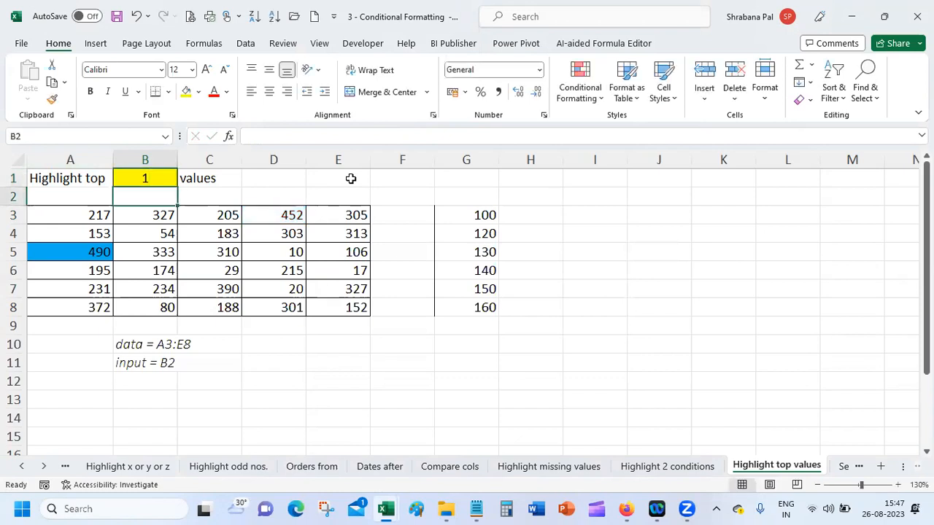
# Examine the formula of the top-values rule from highlighted cell A5, and close the rules list without changes
pyautogui.click(97, 254)
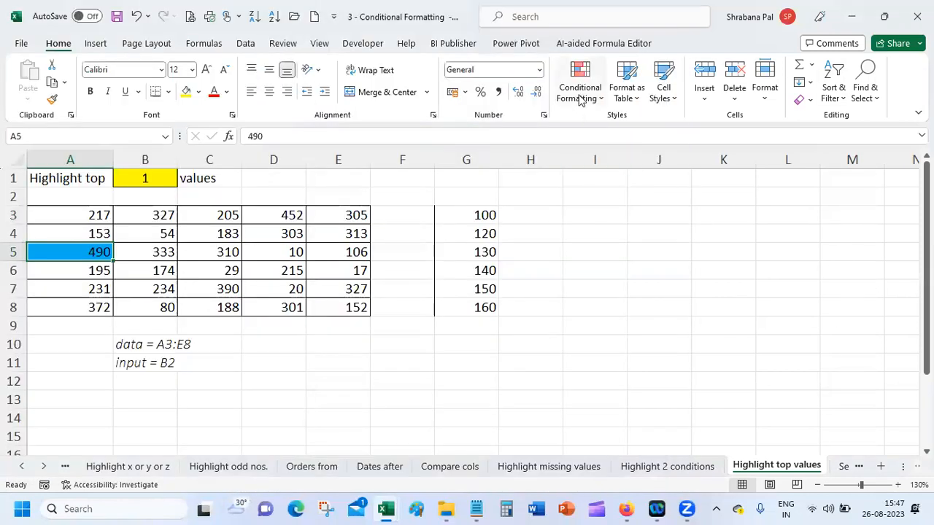
pyautogui.click(580, 93)
pyautogui.click(624, 326)
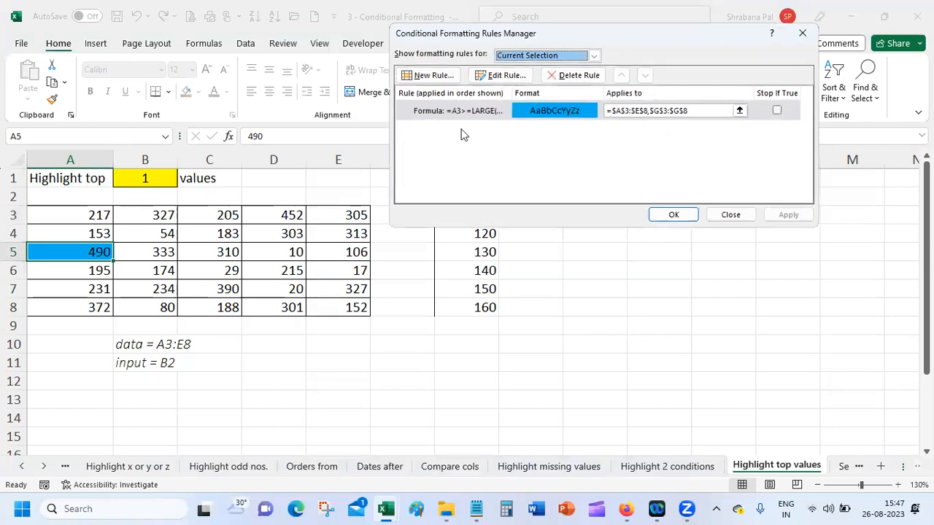
pyautogui.click(461, 111)
pyautogui.click(501, 75)
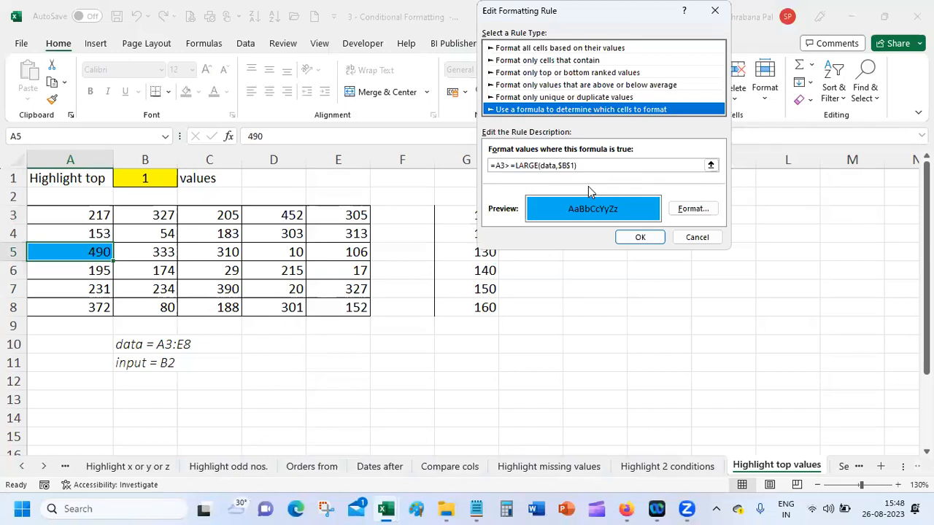
pyautogui.click(698, 237)
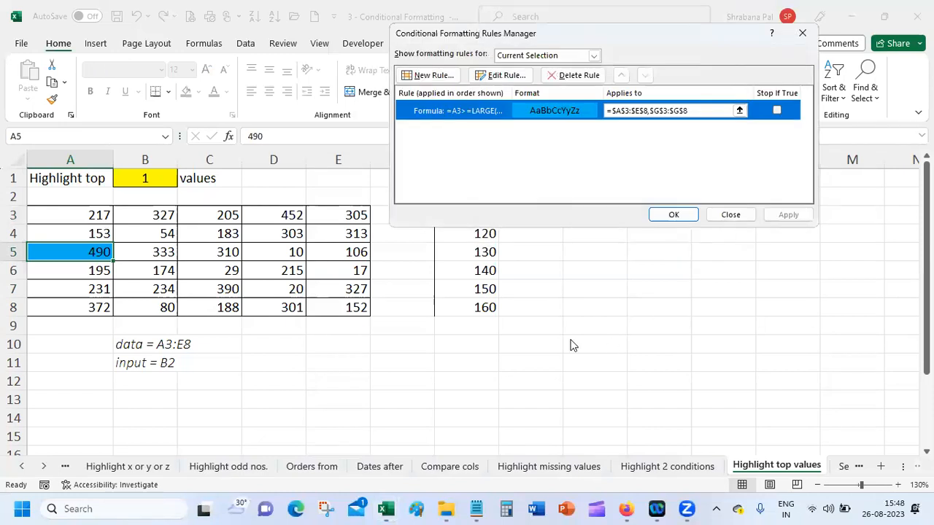
pyautogui.click(716, 223)
pyautogui.click(605, 328)
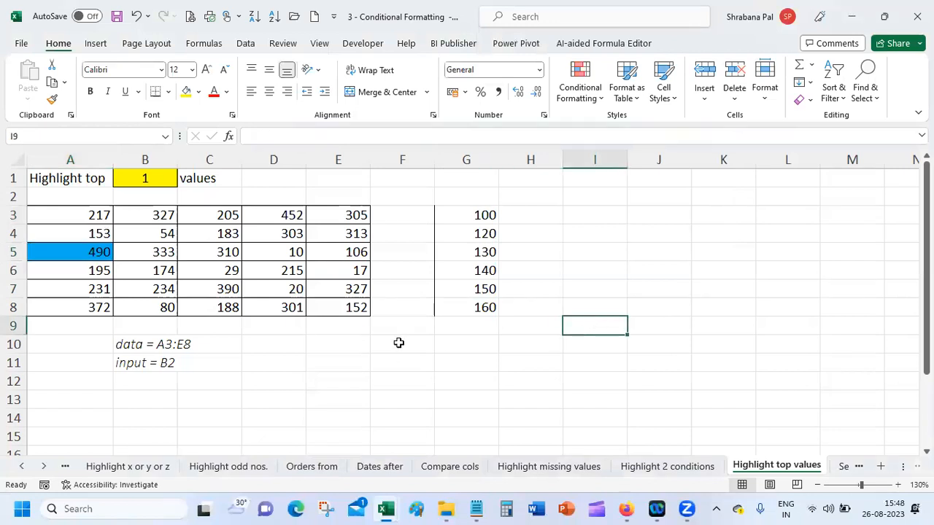
# Point out the sample values in G3:G8, and set the top-values count in input cell B1 to 2
pyautogui.moveTo(458, 210); pyautogui.dragTo(475, 307)
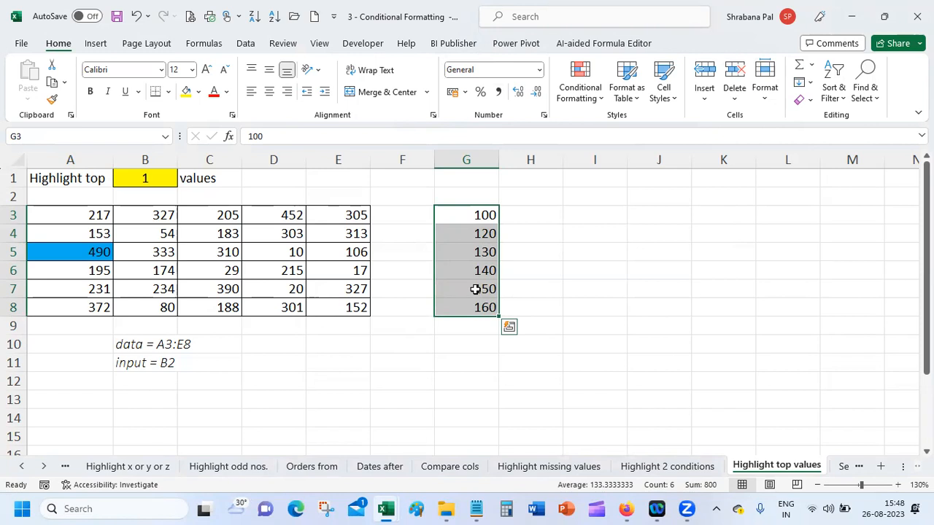
pyautogui.click(476, 306)
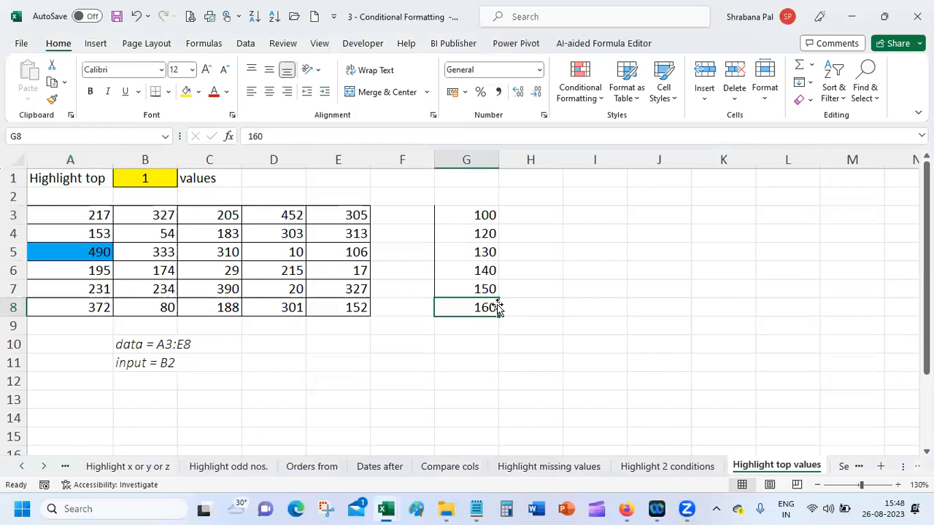
pyautogui.click(156, 177)
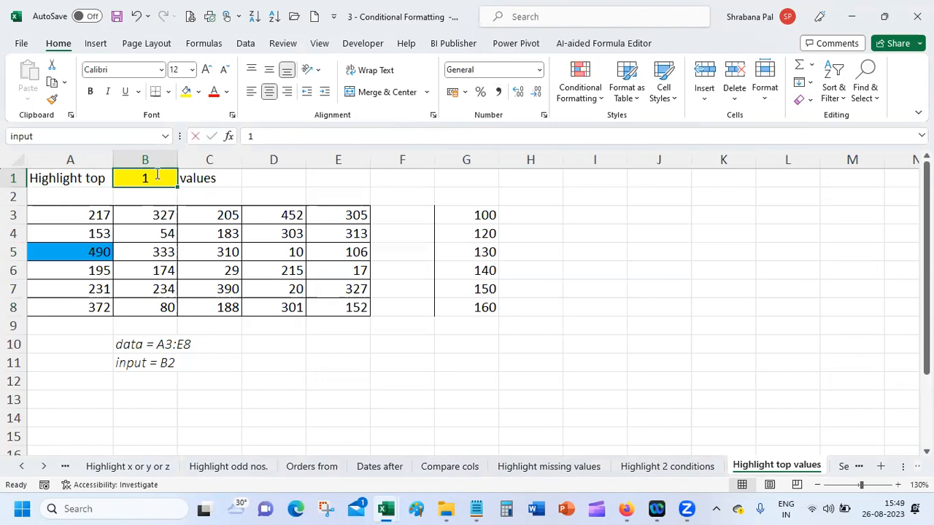
pyautogui.write('2')
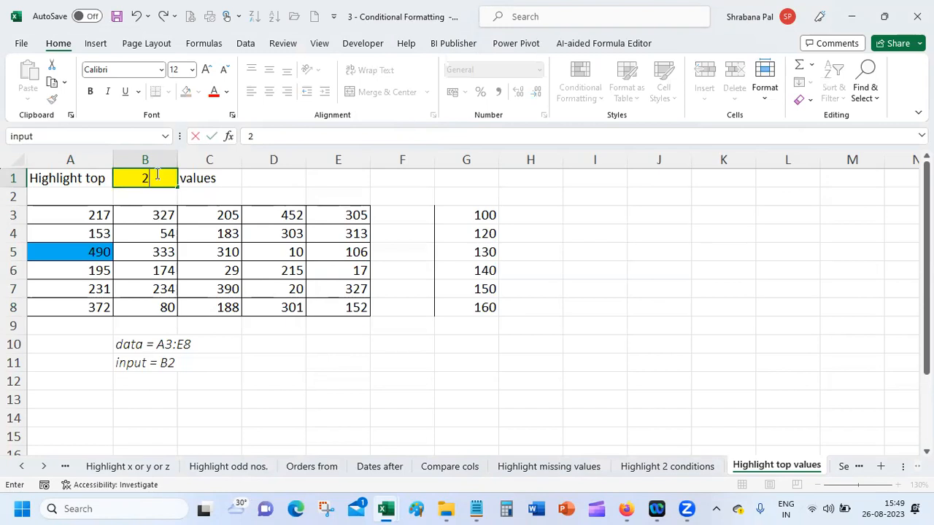
pyautogui.press('Return')
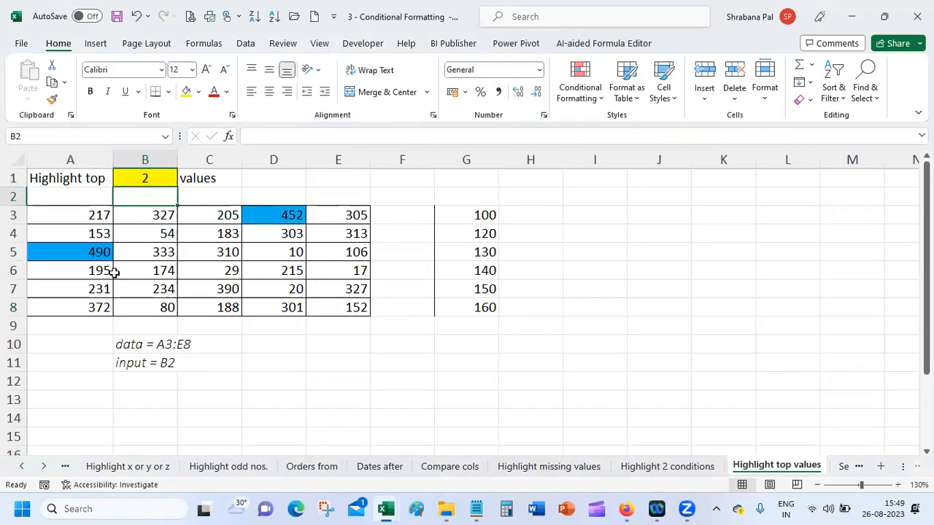
pyautogui.click(67, 215)
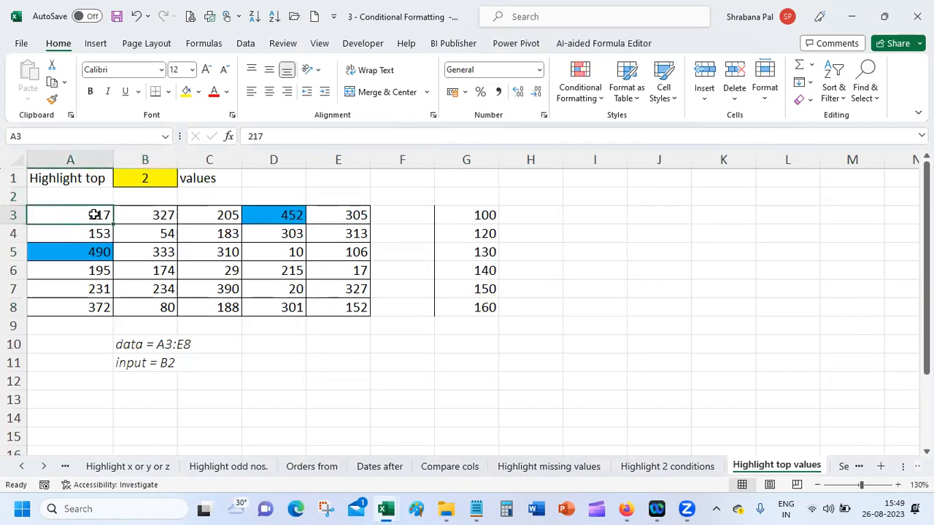
# Point out the highlighted cells D3 and A5 in the data table
pyautogui.click(290, 210)
pyautogui.click(44, 253)
pyautogui.click(320, 239)
pyautogui.click(100, 256)
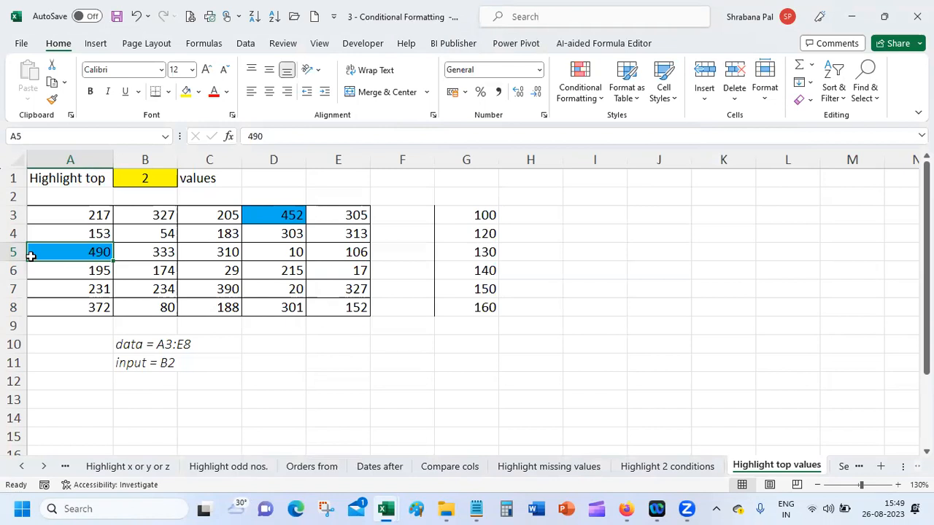
pyautogui.click(288, 211)
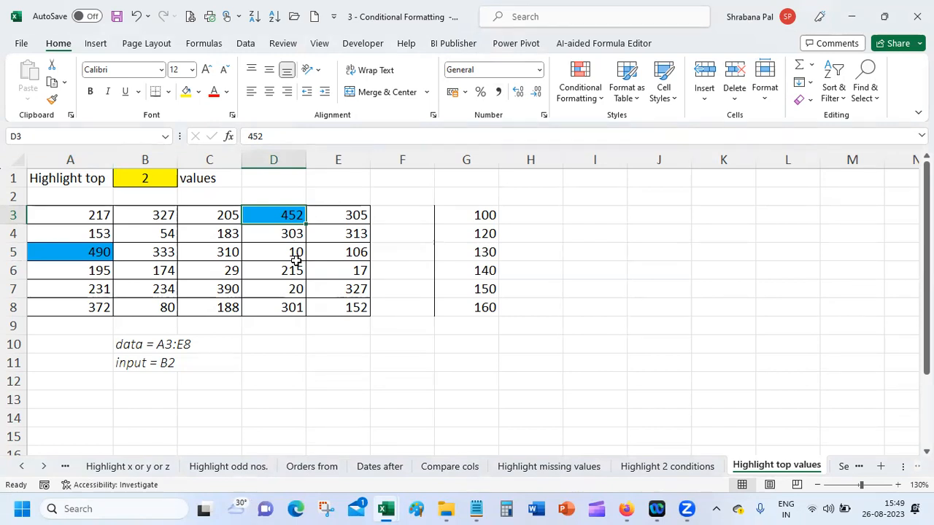
# Enter the formula =LARGE(G3:G8,2) in cell I3
pyautogui.click(612, 213)
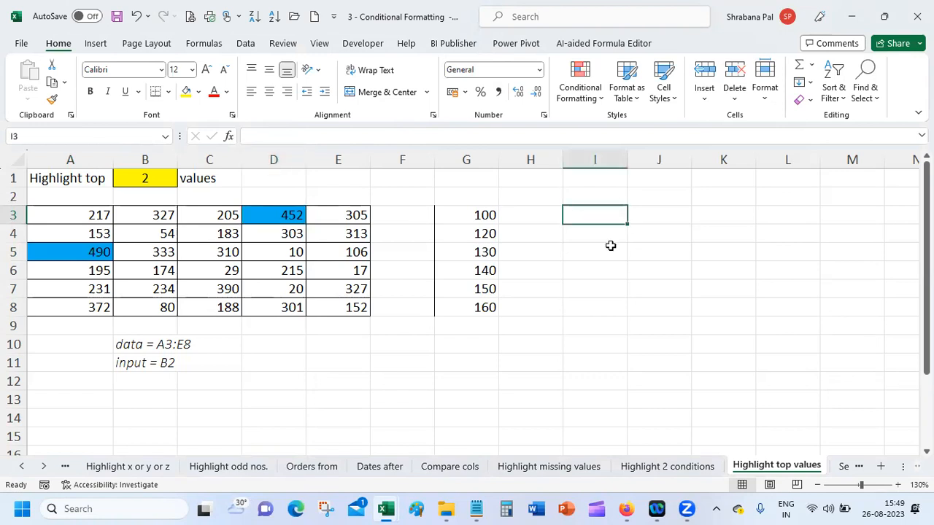
pyautogui.write('=l')
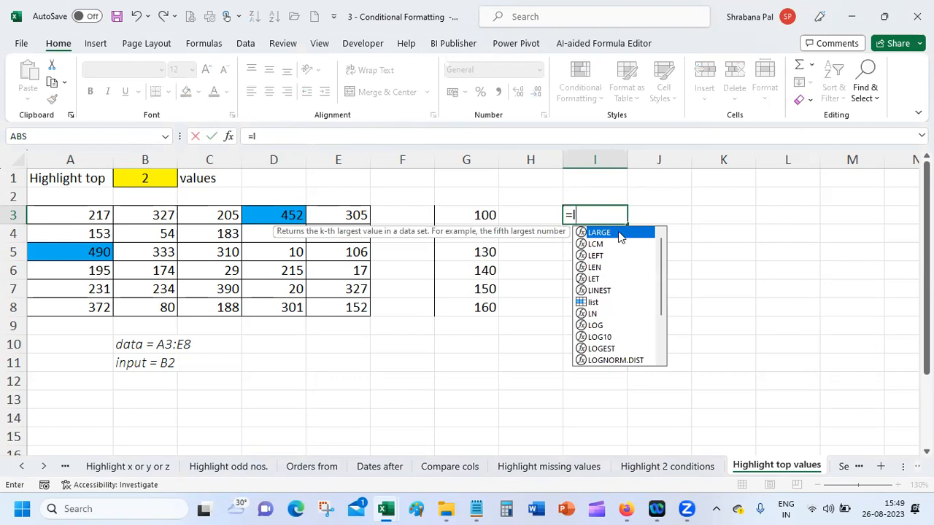
pyautogui.doubleClick(618, 233)
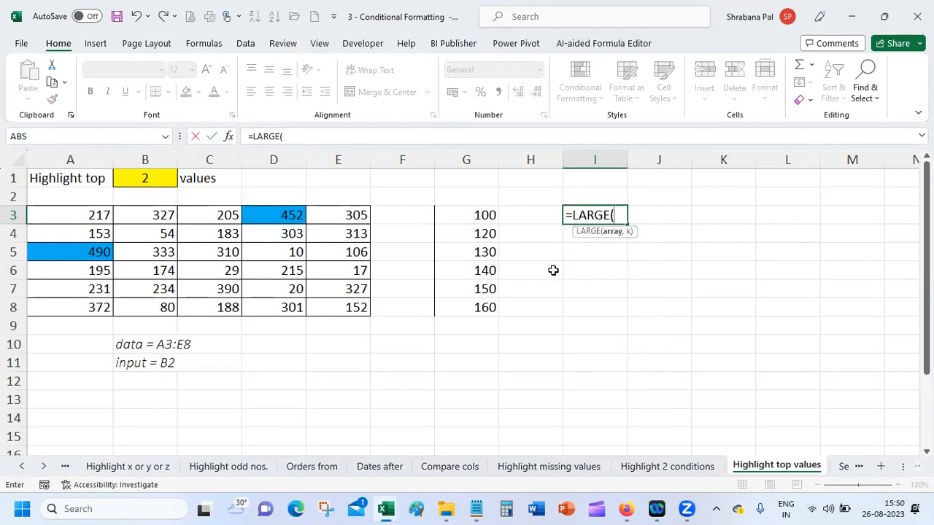
pyautogui.moveTo(76, 215); pyautogui.dragTo(71, 293)
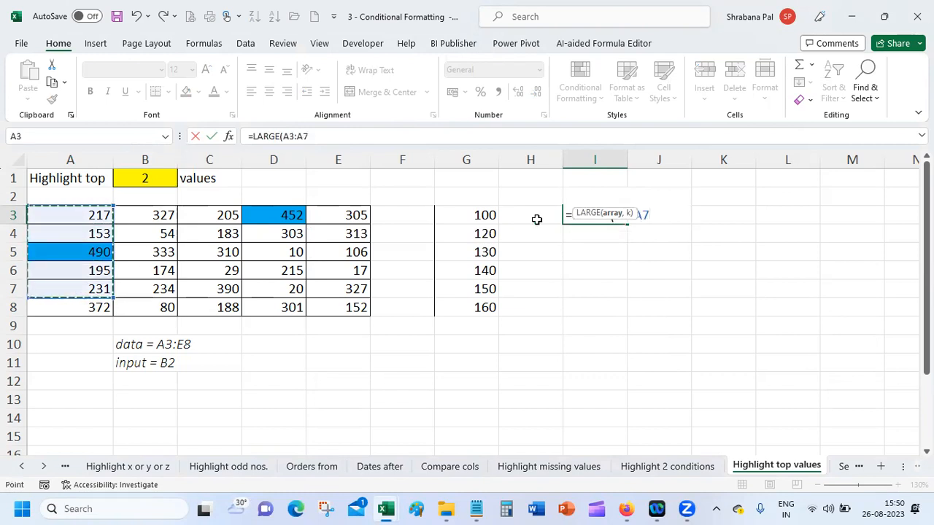
pyautogui.click(488, 216)
pyautogui.moveTo(488, 216); pyautogui.dragTo(478, 306)
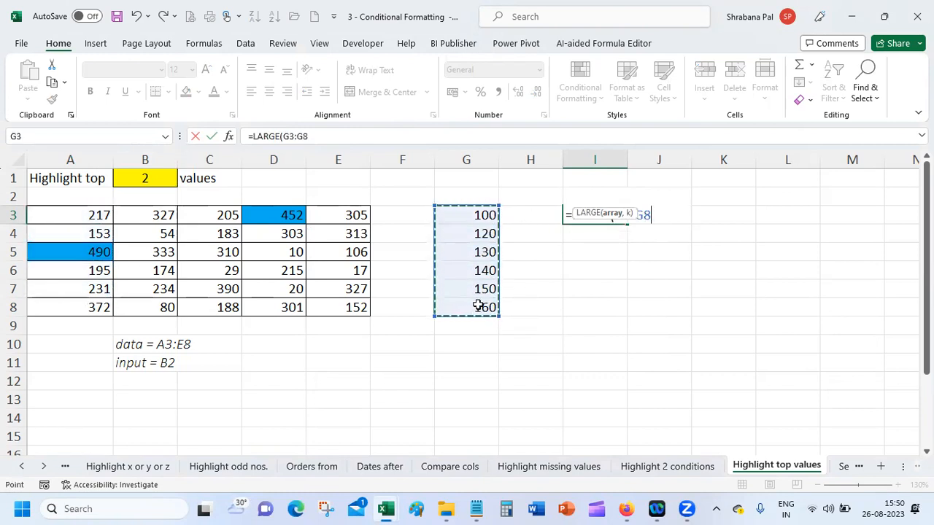
pyautogui.write(',2')
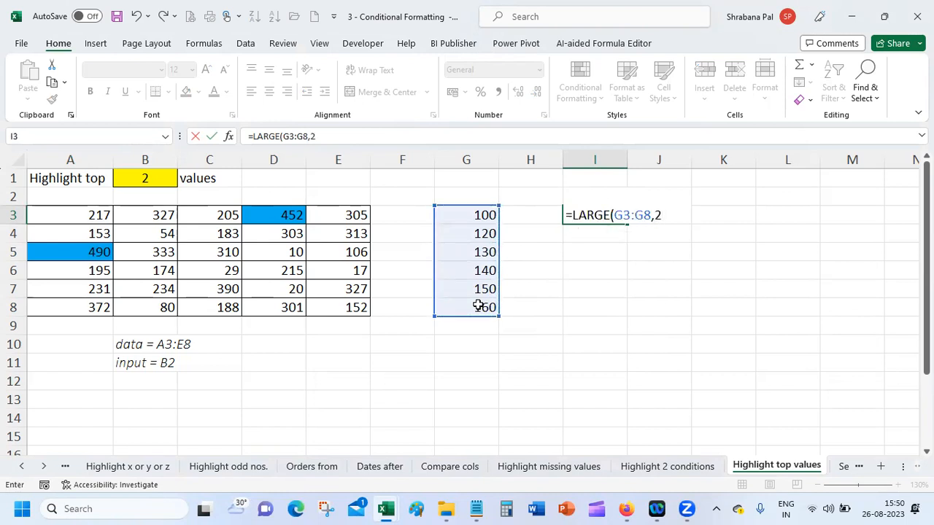
pyautogui.press('Return')
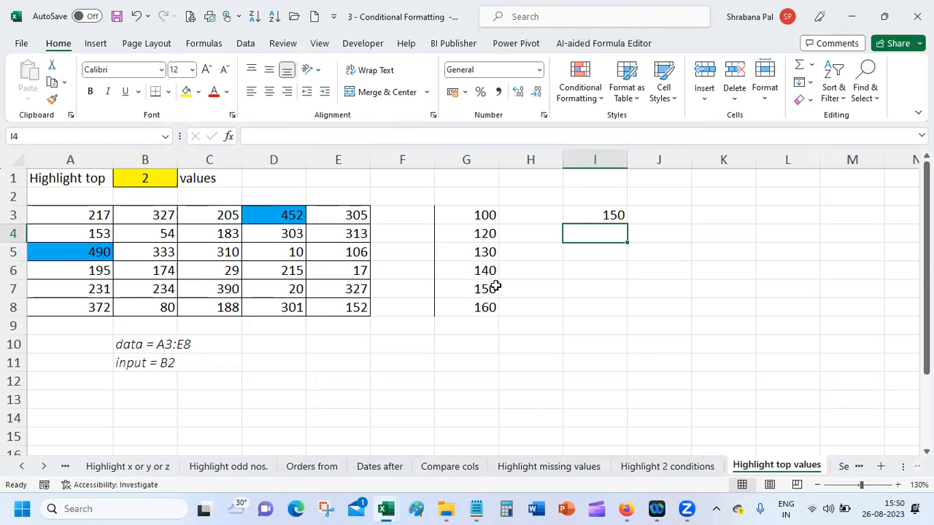
# Inspect the arguments of the LARGE formula in I3, try K as 1, and cancel the edit
pyautogui.click(603, 212)
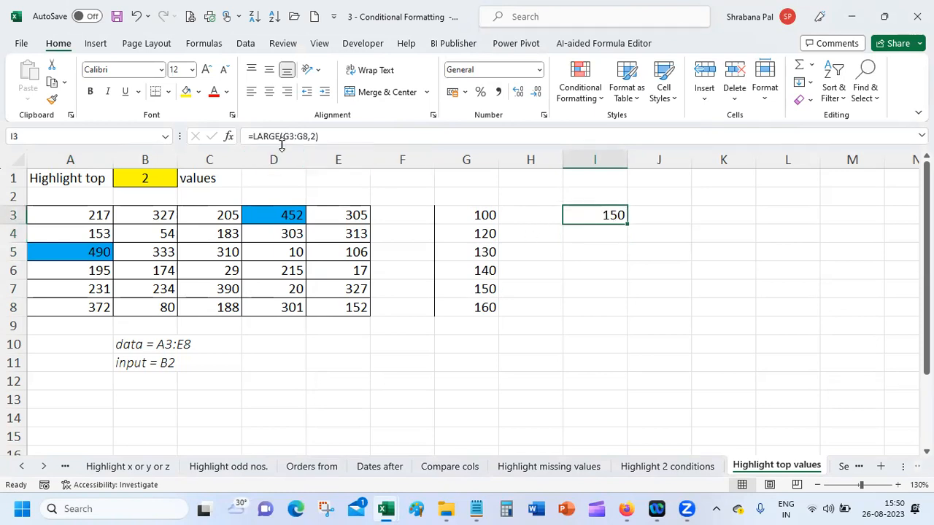
pyautogui.click(228, 136)
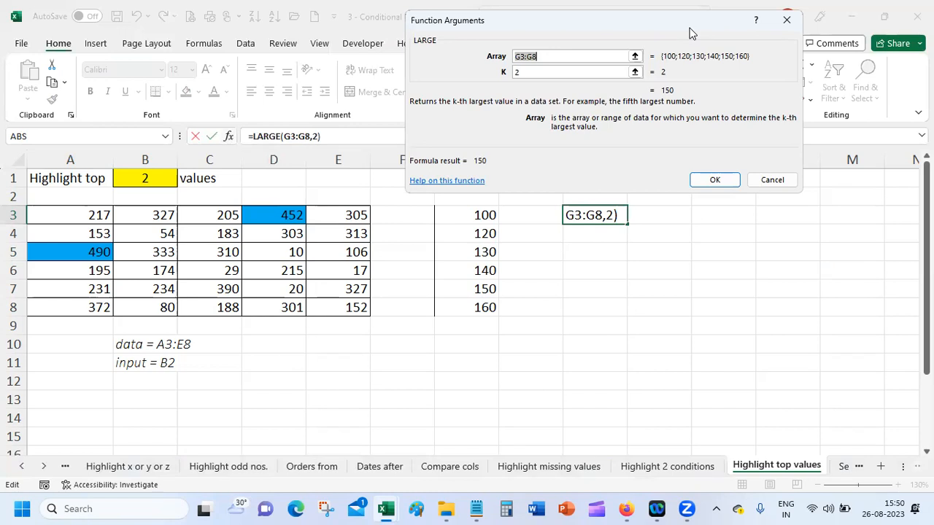
pyautogui.moveTo(691, 33); pyautogui.dragTo(716, 195)
pyautogui.click(562, 234)
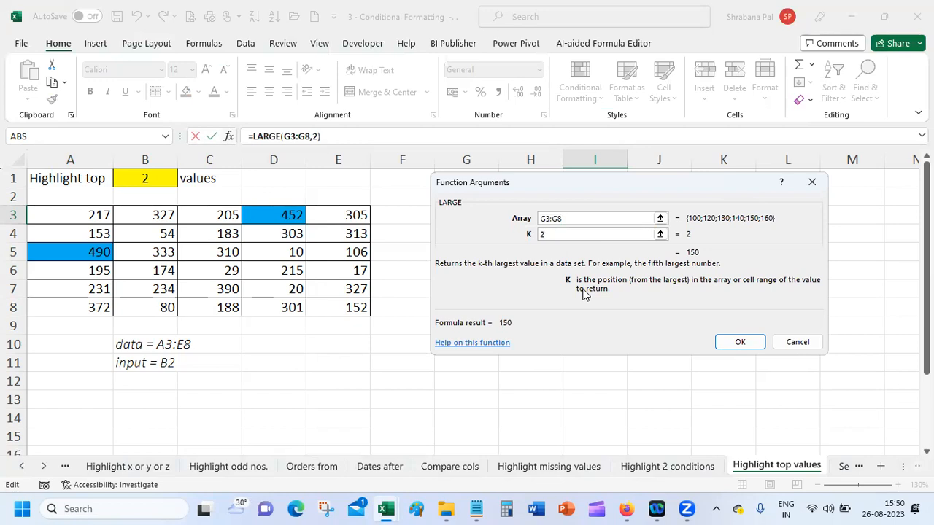
pyautogui.press('BackSpace')
pyautogui.write('1')
pyautogui.click(797, 341)
pyautogui.click(474, 404)
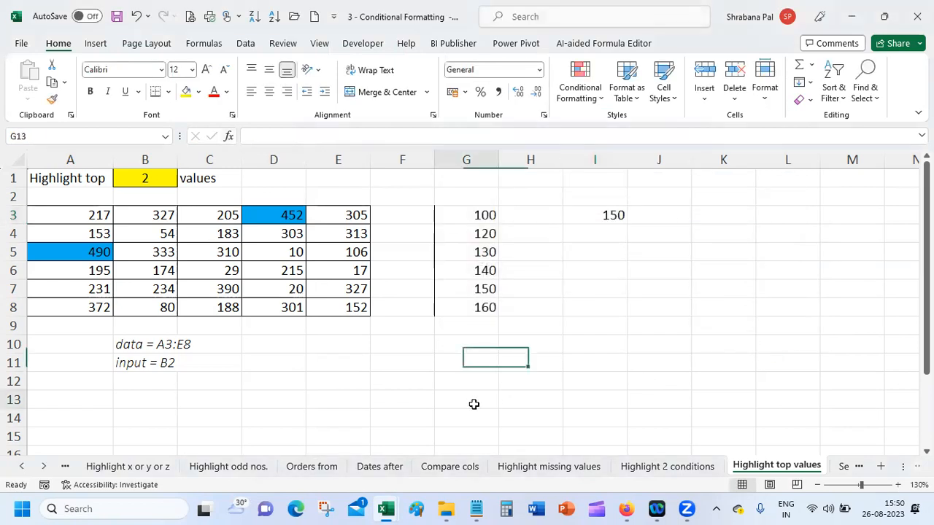
# Try the formula =LARGE(data,2) in cell I3, review its function arguments, and cancel the entry
pyautogui.click(598, 213)
pyautogui.write('=l')
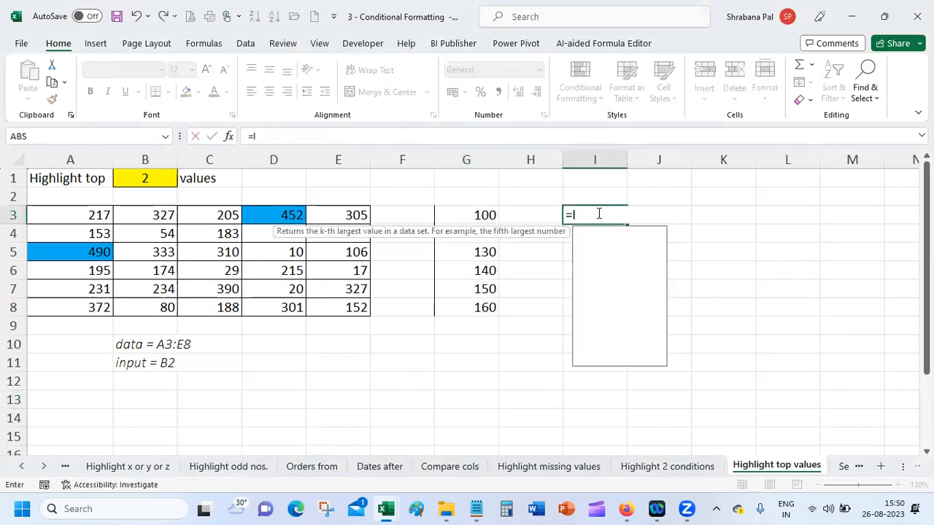
pyautogui.write('arge(')
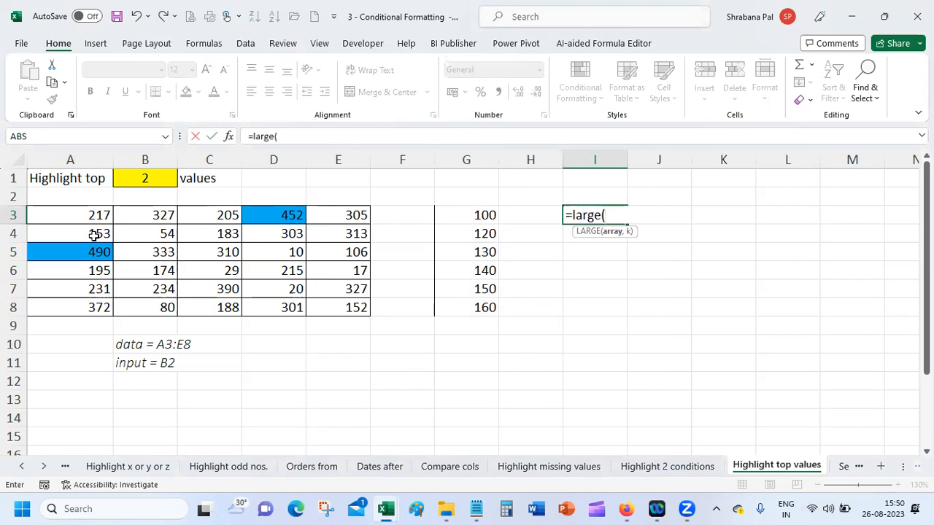
pyautogui.moveTo(84, 213); pyautogui.dragTo(316, 302)
pyautogui.click(314, 136)
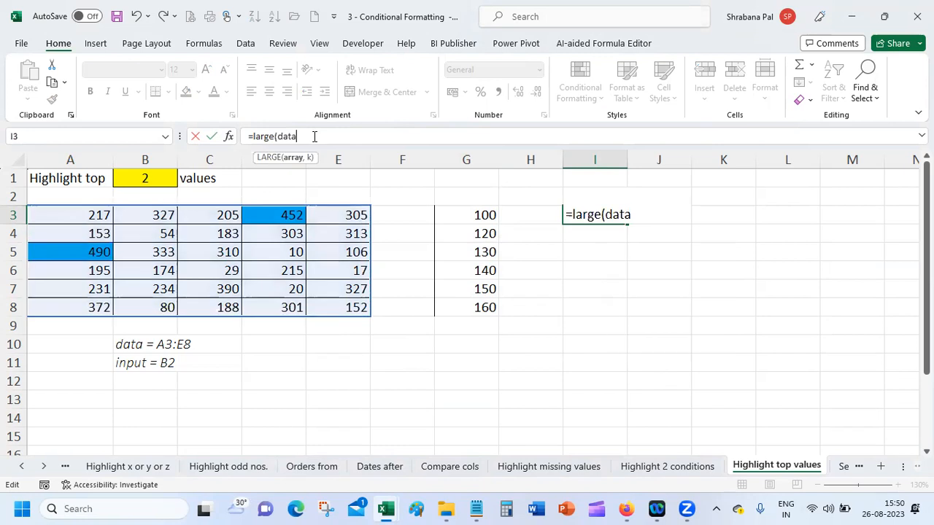
pyautogui.write(',2')
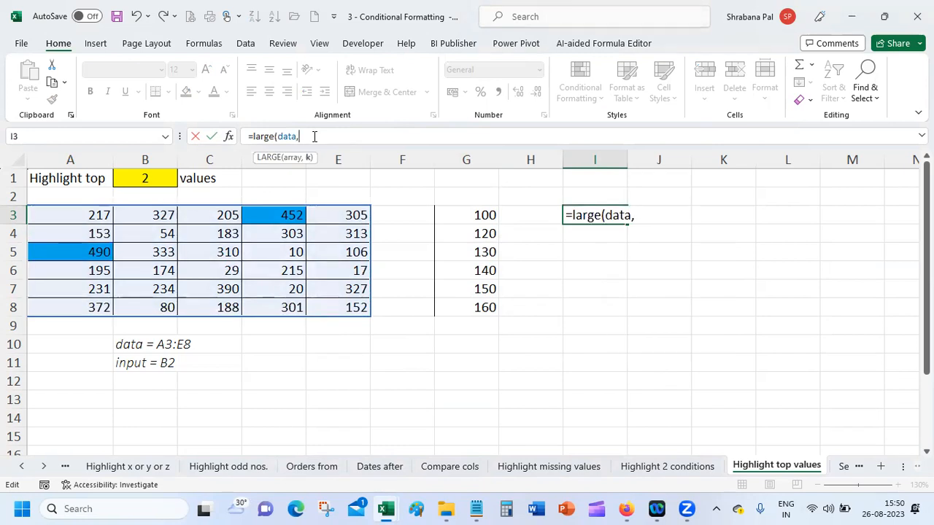
pyautogui.click(228, 137)
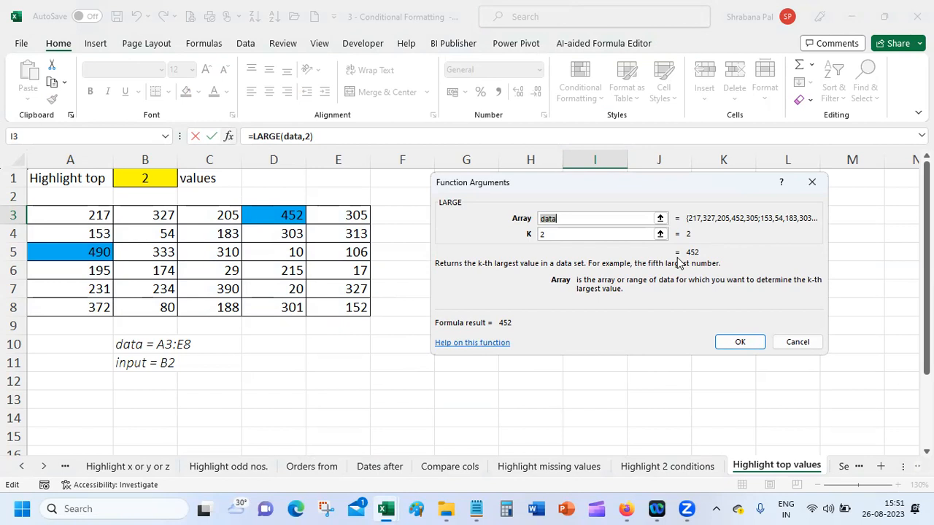
pyautogui.click(801, 341)
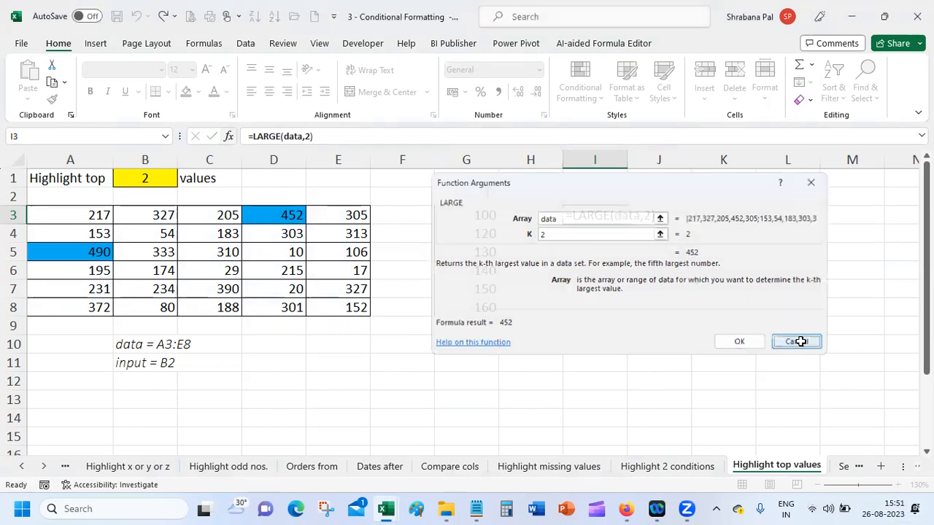
# Set the top-values count in input cell B1 to 5
pyautogui.click(146, 179)
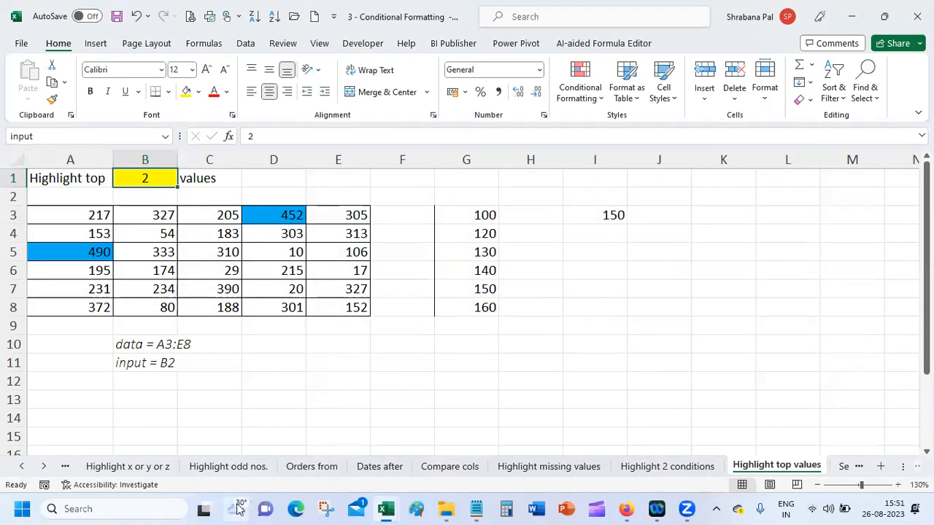
pyautogui.moveTo(237, 508)
pyautogui.write('5')
pyautogui.press('Return')
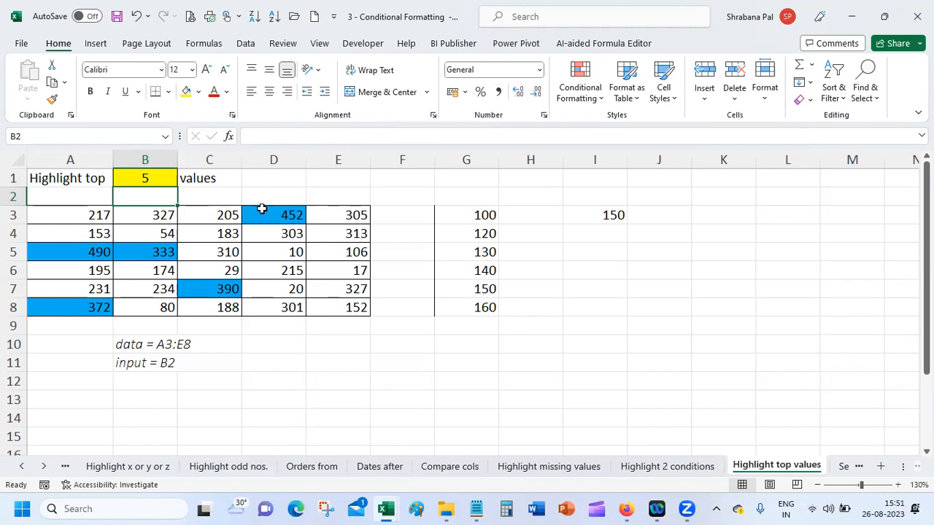
# Switch to the Search box sheet and select the search-term cell D2
pyautogui.click(844, 467)
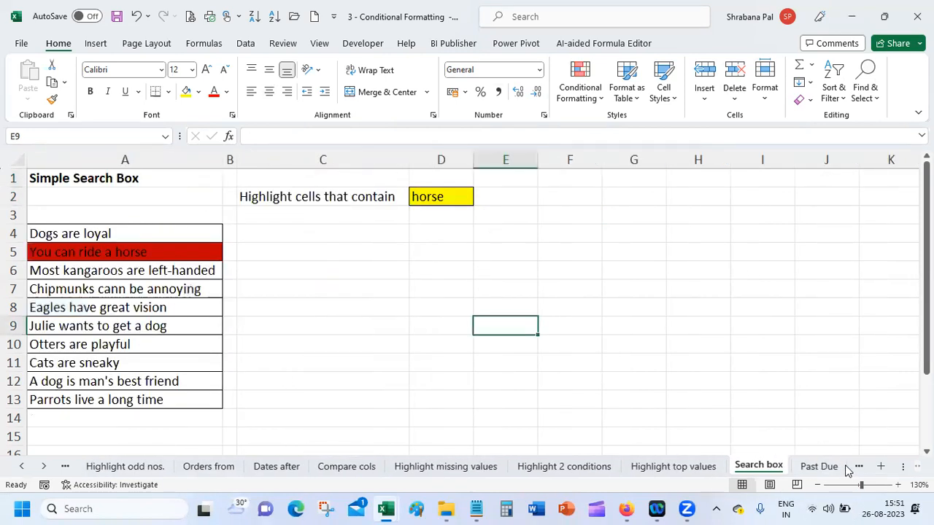
pyautogui.click(345, 283)
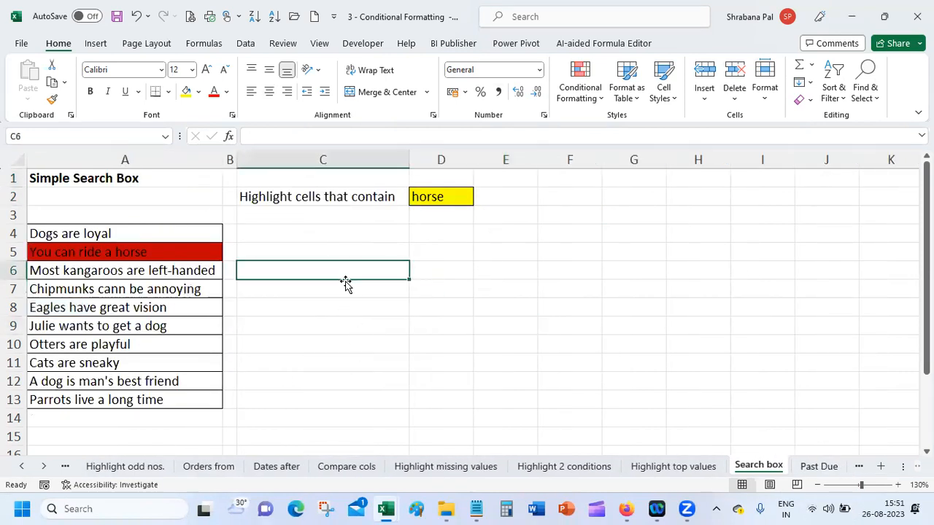
pyautogui.click(436, 199)
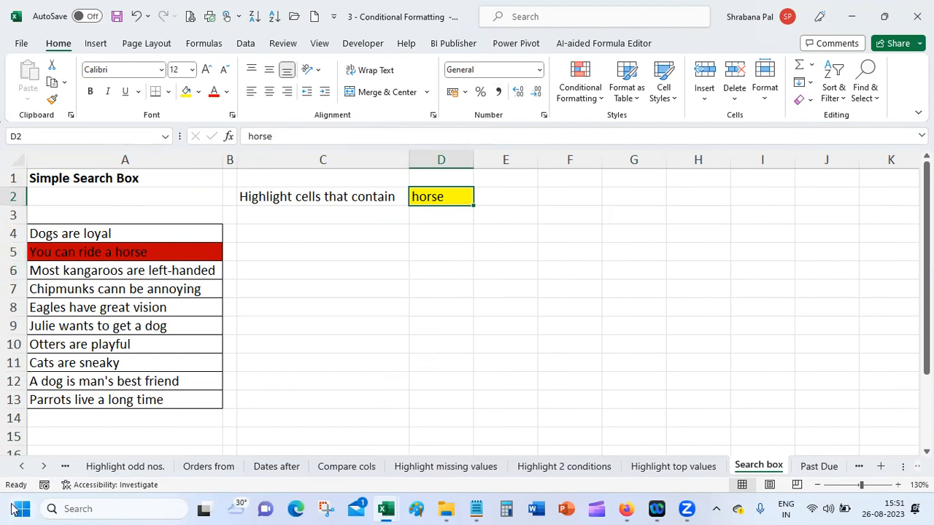
# Show the Windows Start menu and the Windows search panel, and return to the worksheet
pyautogui.click(20, 508)
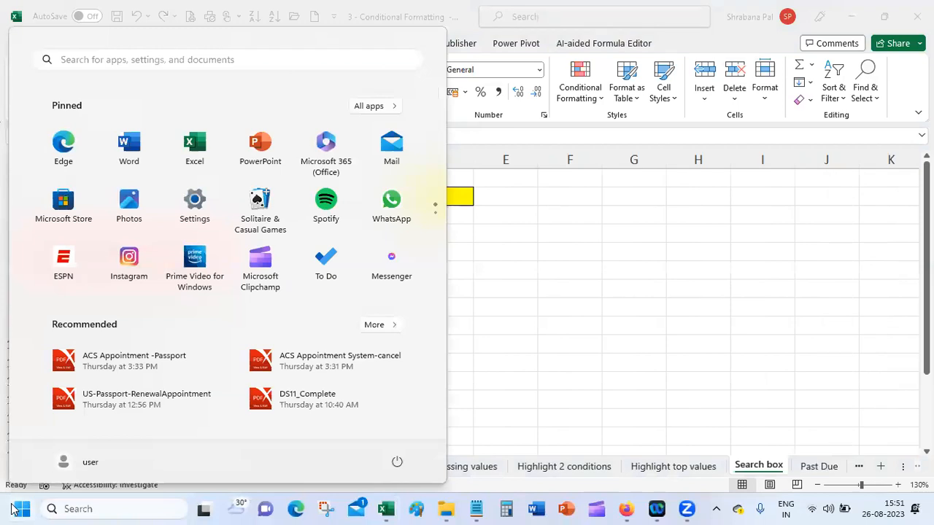
pyautogui.click(711, 358)
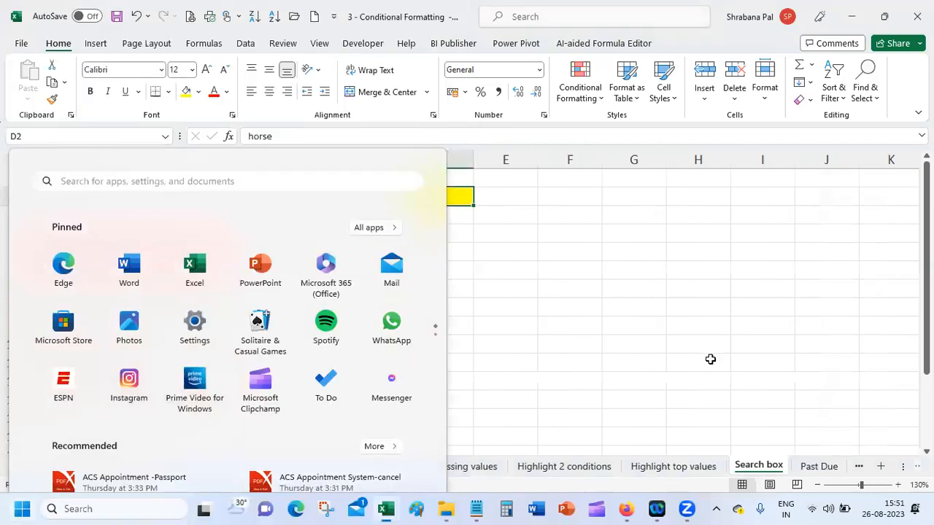
pyautogui.click(102, 508)
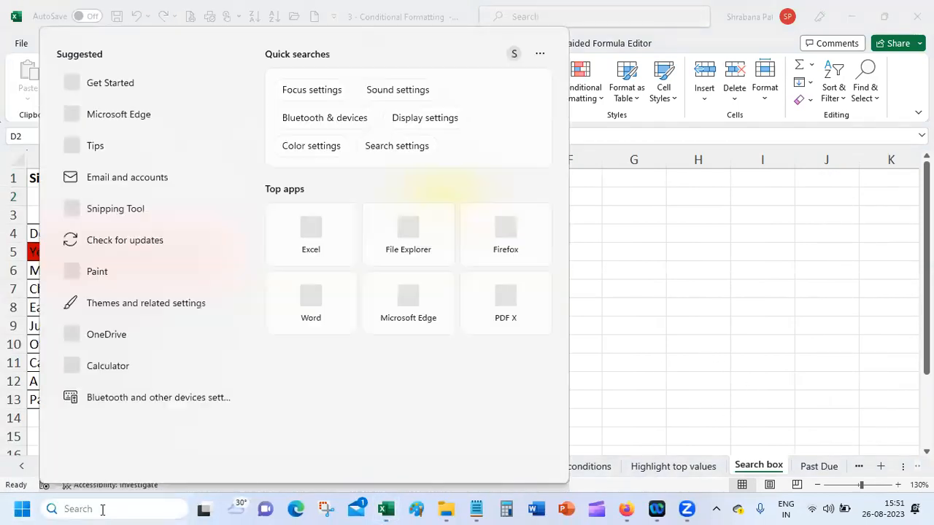
pyautogui.click(771, 324)
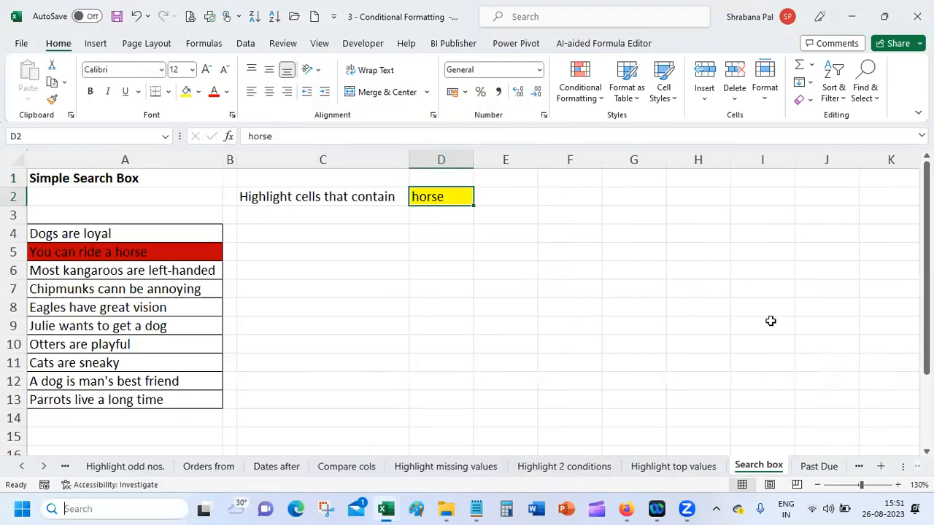
# Set the search term in cell D2 to dog
pyautogui.click(270, 267)
pyautogui.click(440, 196)
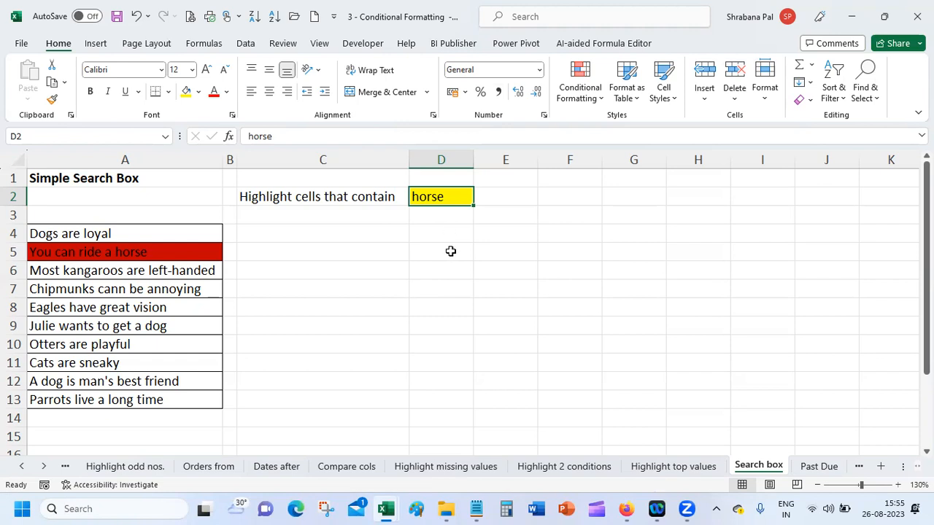
pyautogui.write('dog')
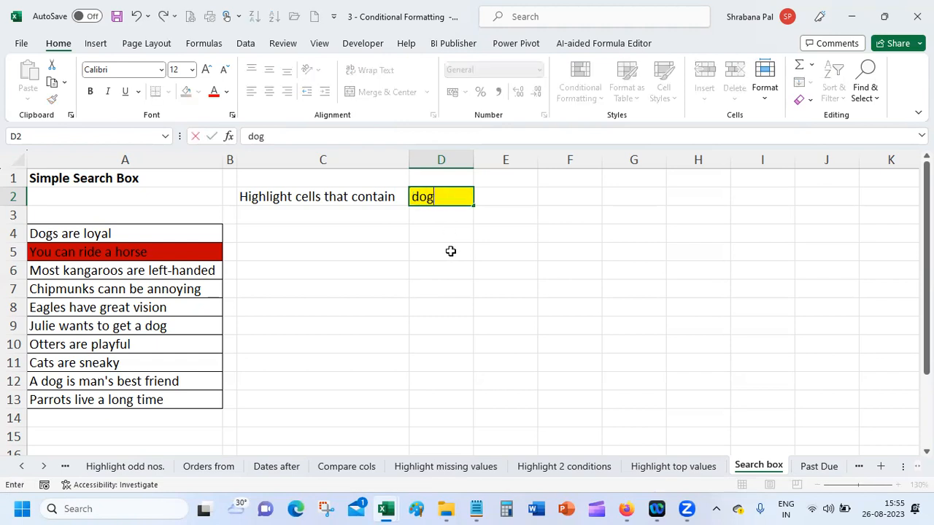
pyautogui.press('Return')
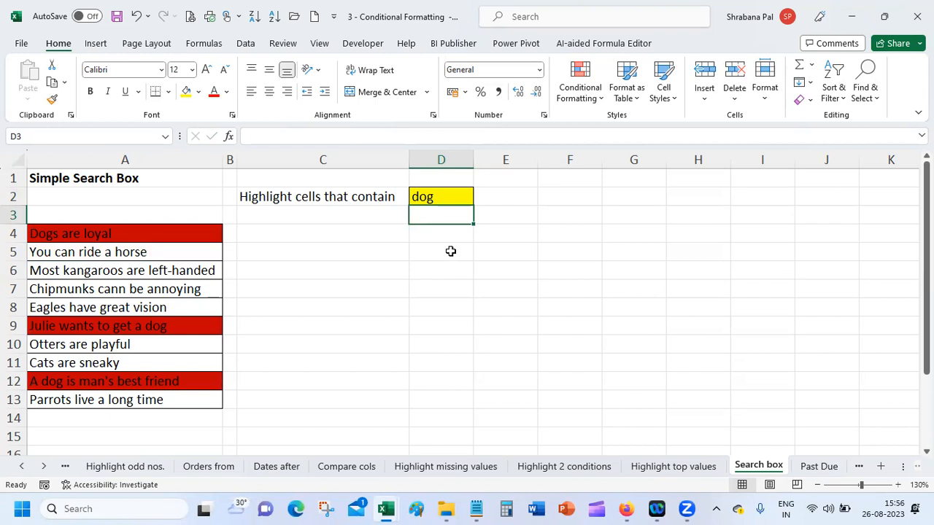
# Examine the formula of the conditional formatting rule on cell A4, and leave the rule editor without changes
pyautogui.click(95, 233)
pyautogui.click(590, 97)
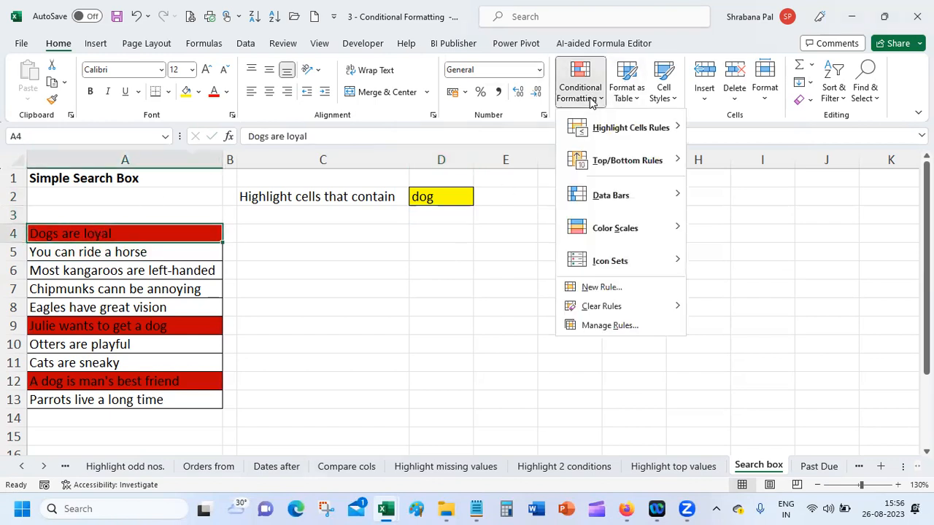
pyautogui.click(609, 324)
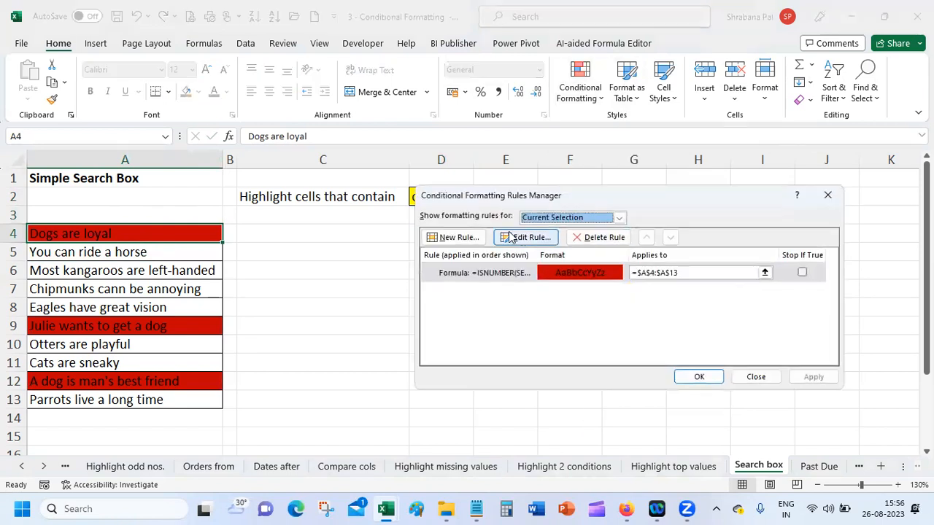
pyautogui.click(491, 276)
pyautogui.click(523, 238)
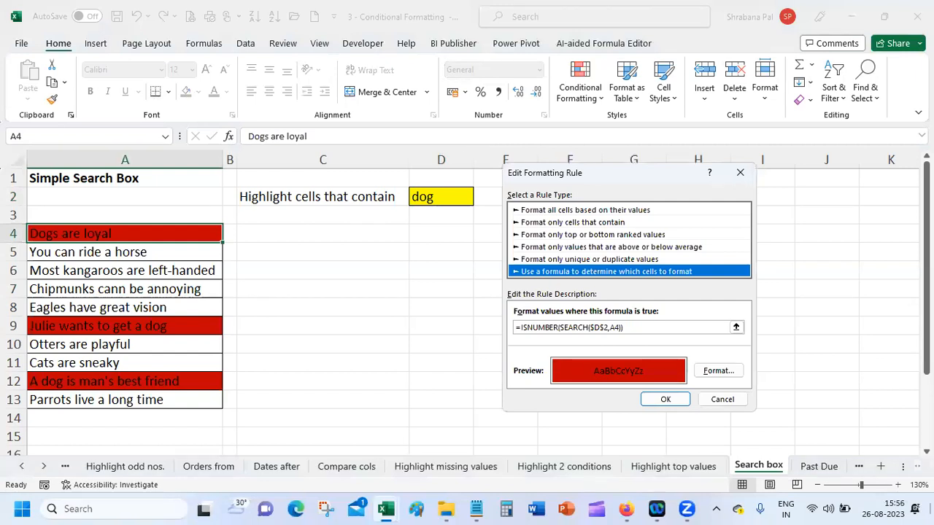
pyautogui.click(702, 405)
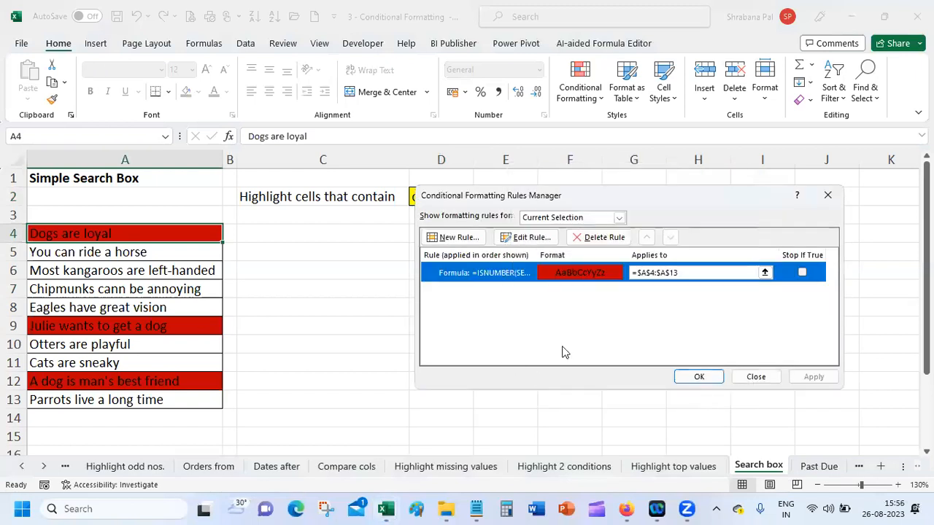
# Close the rules manager and enter the formula =SEARCH(D2,A4,1) in cell D4
pyautogui.click(756, 378)
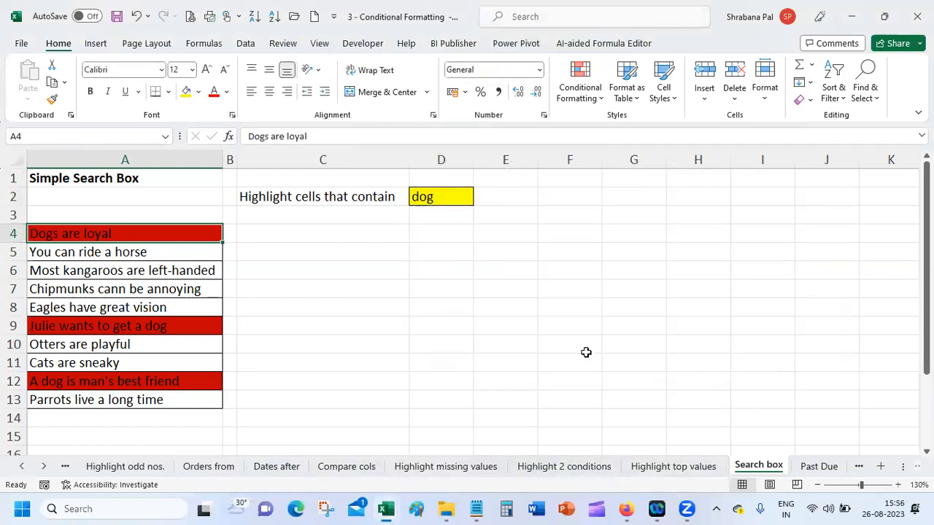
pyautogui.click(430, 238)
pyautogui.write('=sear')
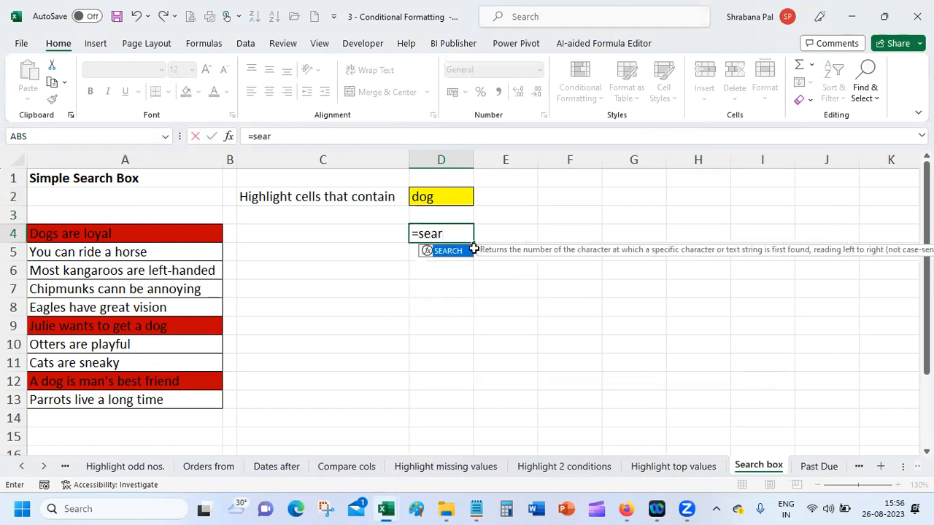
pyautogui.press('Tab')
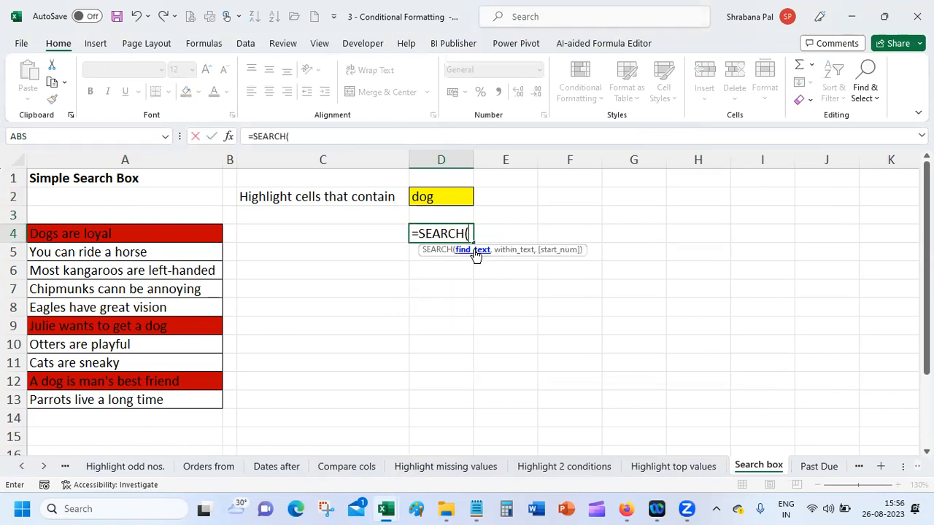
pyautogui.click(452, 197)
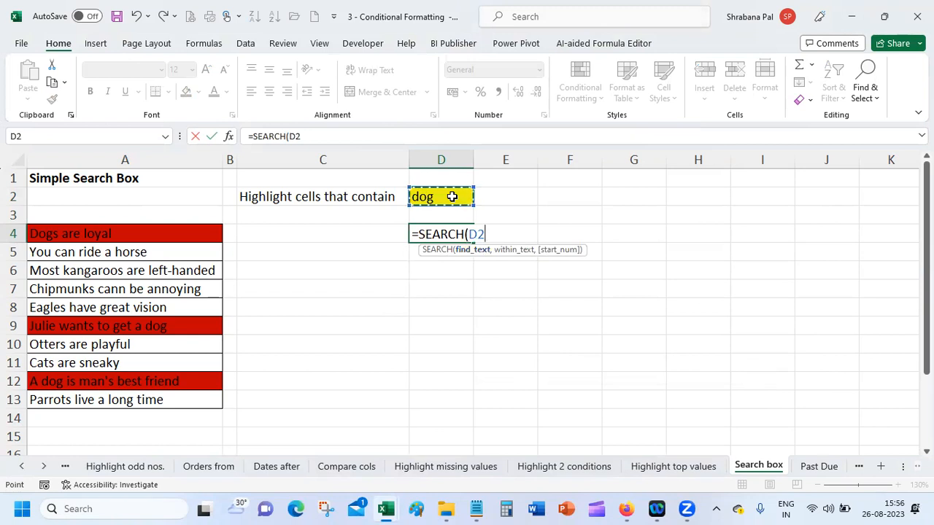
pyautogui.write(',')
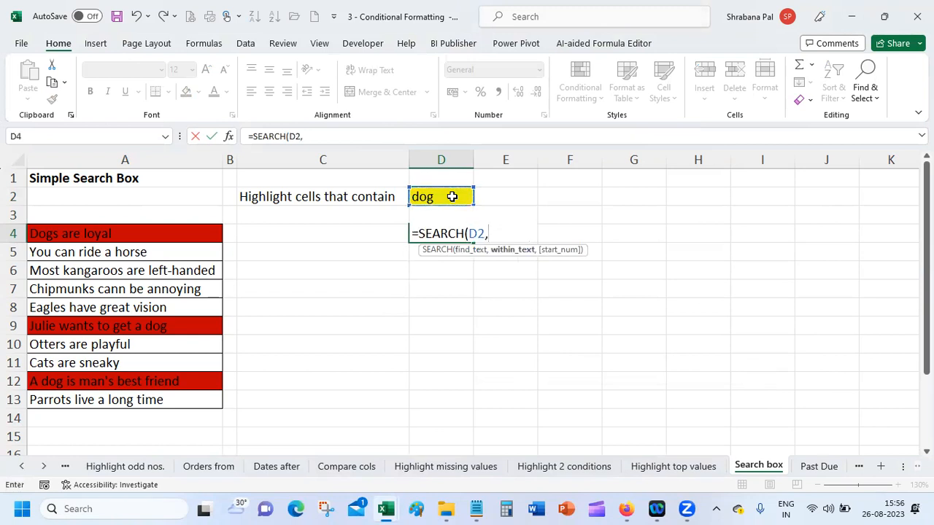
pyautogui.click(103, 232)
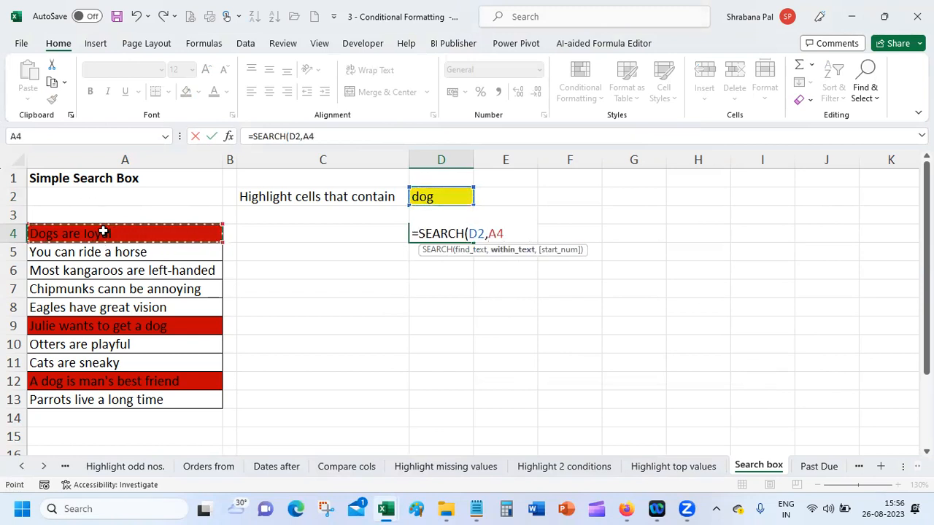
pyautogui.write(',')
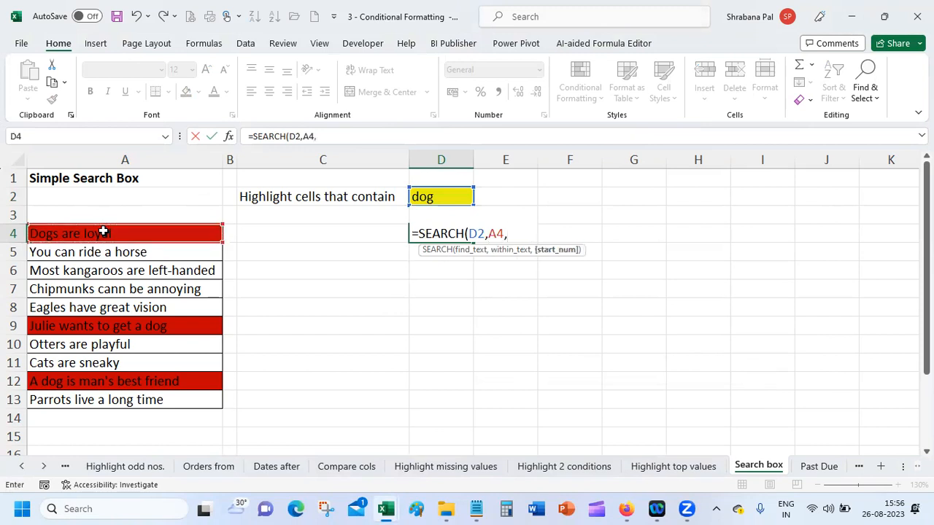
pyautogui.write('1)')
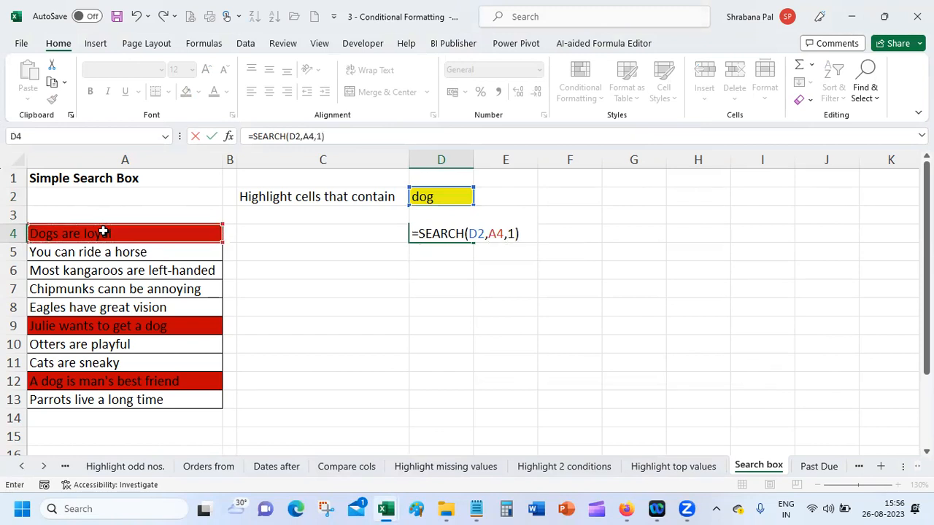
pyautogui.press('Return')
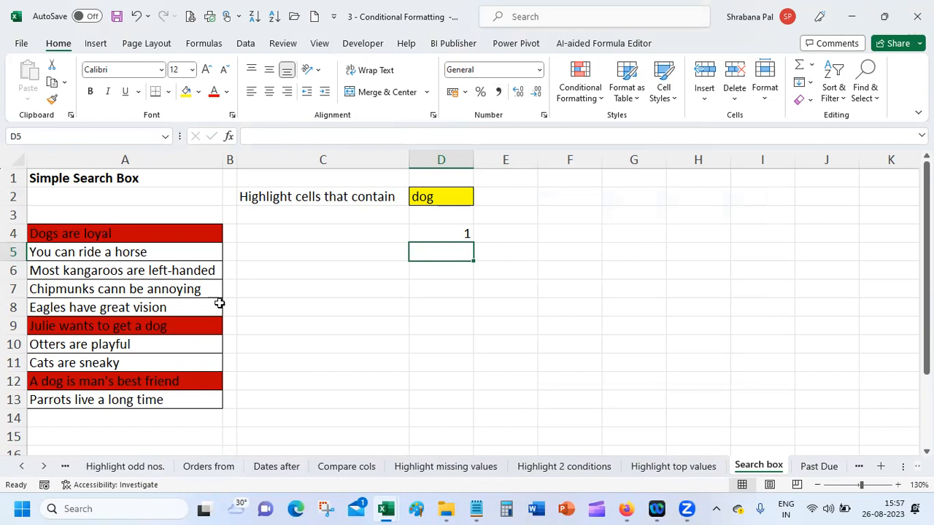
# Examine the function arguments of the SEARCH formula in cell D4, including the start number
pyautogui.click(162, 229)
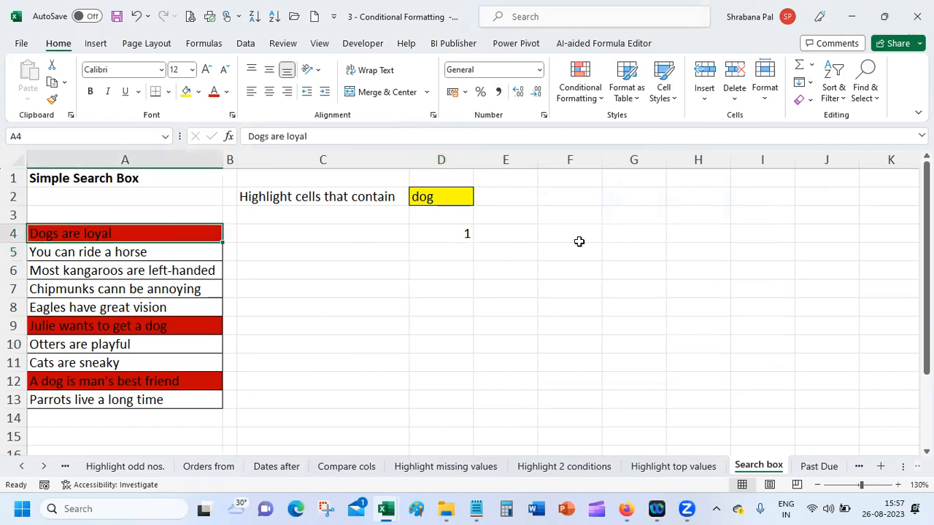
pyautogui.click(443, 232)
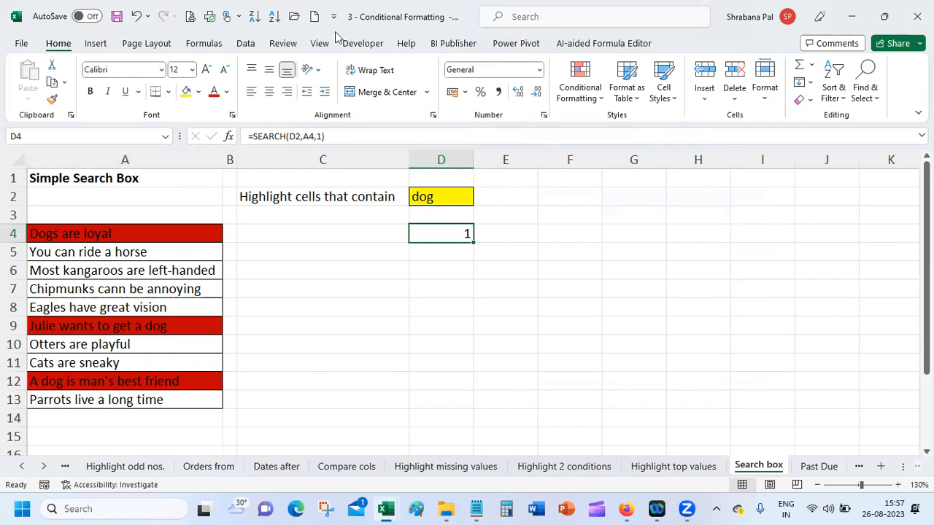
pyautogui.click(229, 137)
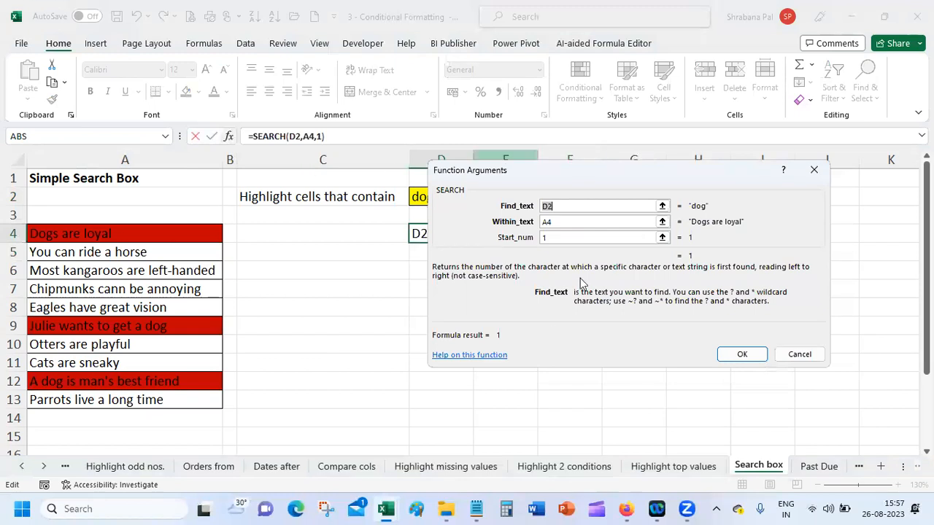
pyautogui.click(587, 237)
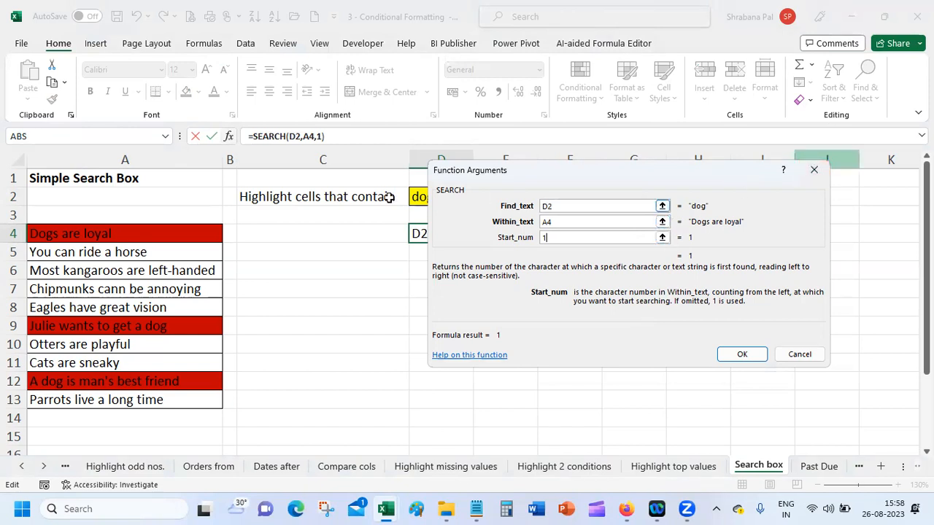
# Try a start number of 4 in the SEARCH arguments and discard the change
pyautogui.click(559, 241)
pyautogui.press('BackSpace')
pyautogui.write('4')
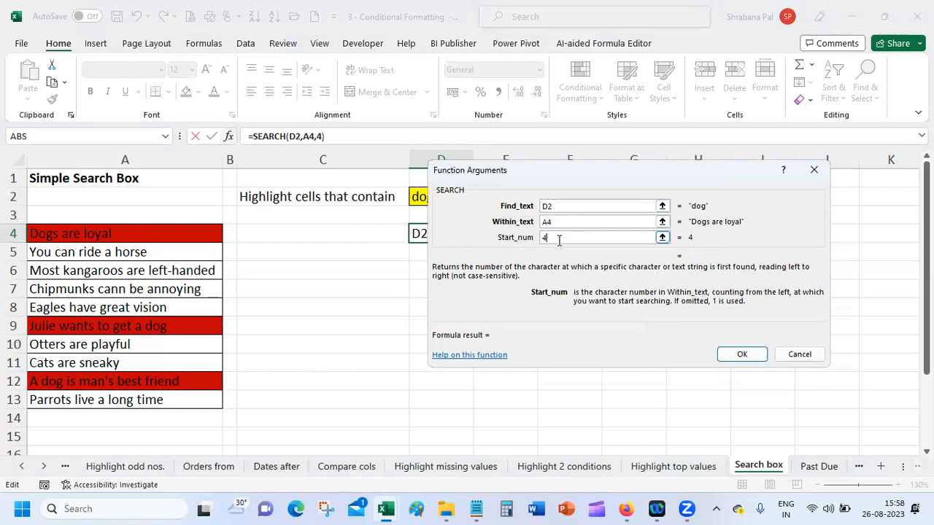
pyautogui.click(606, 222)
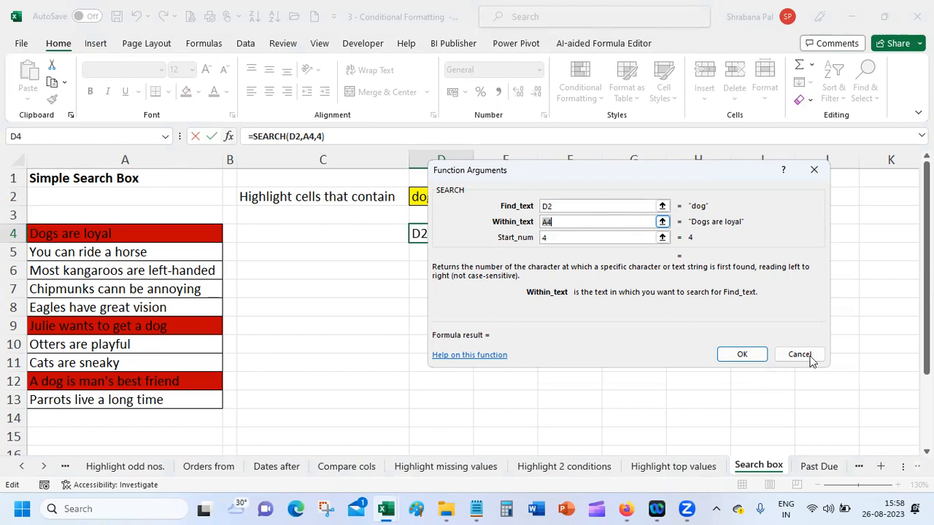
pyautogui.click(583, 238)
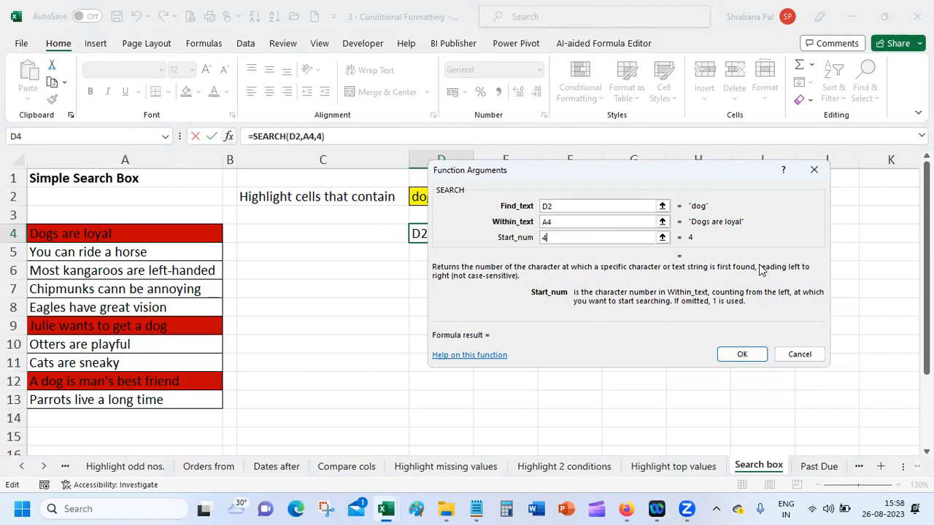
pyautogui.click(798, 355)
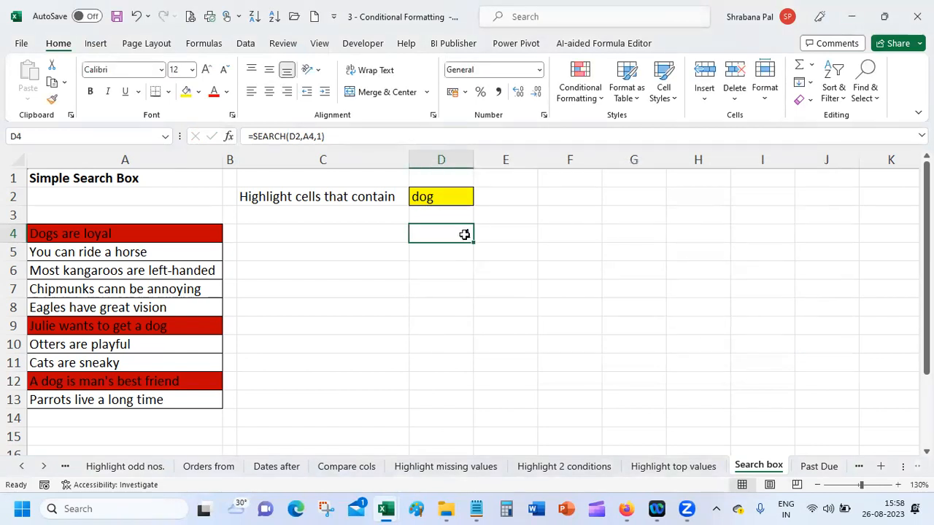
# Browse the neighbouring sheets, including Dates Between and Highlight 2 conditions, and return to the Search box sheet
pyautogui.click(190, 232)
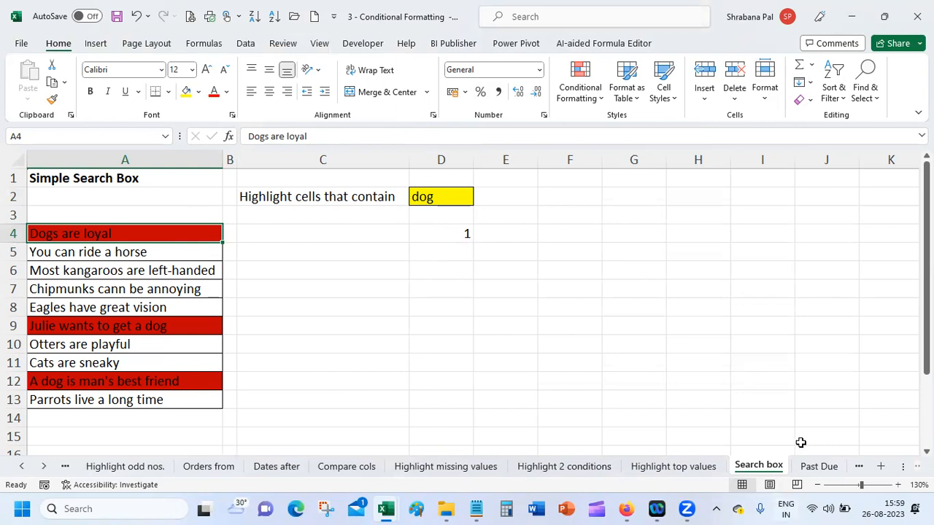
pyautogui.click(818, 467)
pyautogui.click(858, 471)
pyautogui.click(858, 471)
pyautogui.click(839, 472)
pyautogui.click(823, 473)
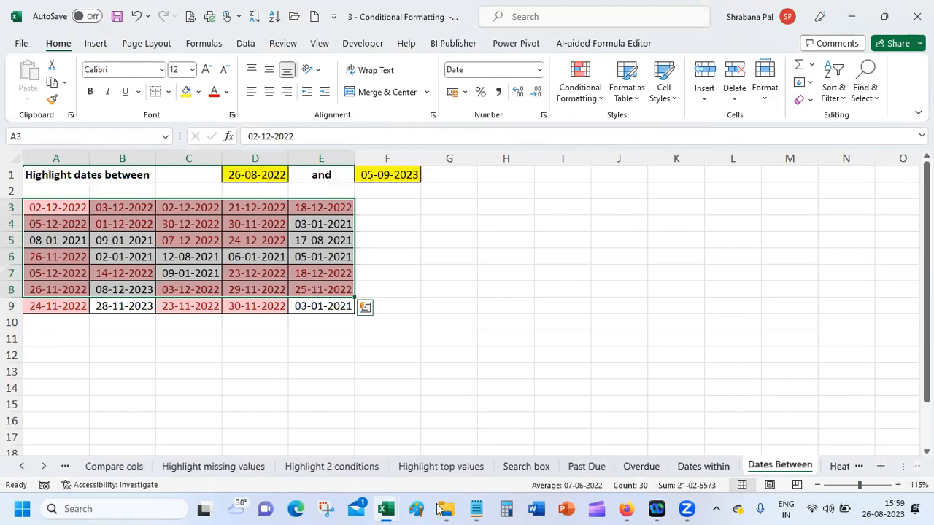
pyautogui.click(327, 471)
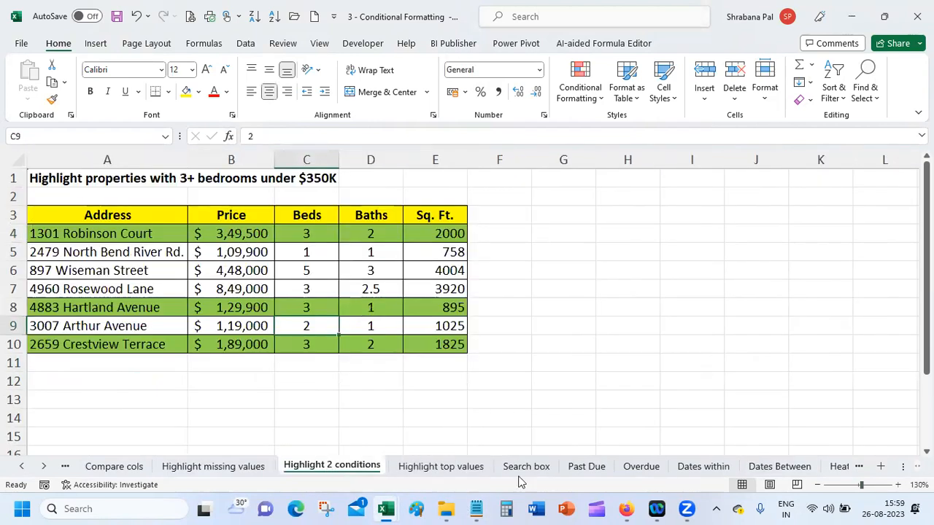
pyautogui.click(451, 471)
pyautogui.click(526, 469)
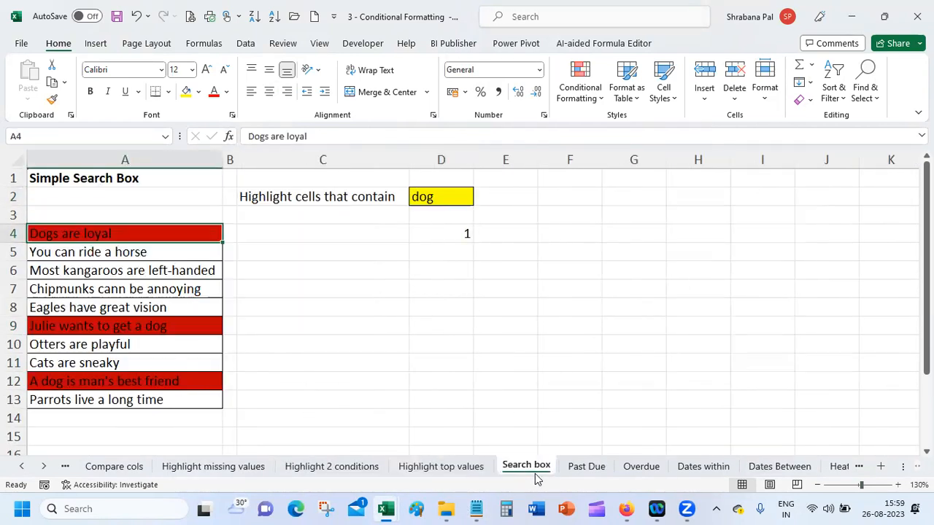
# Enter the formula =ISNUMBER(D4) in cell C4 to test the SEARCH result
pyautogui.click(445, 233)
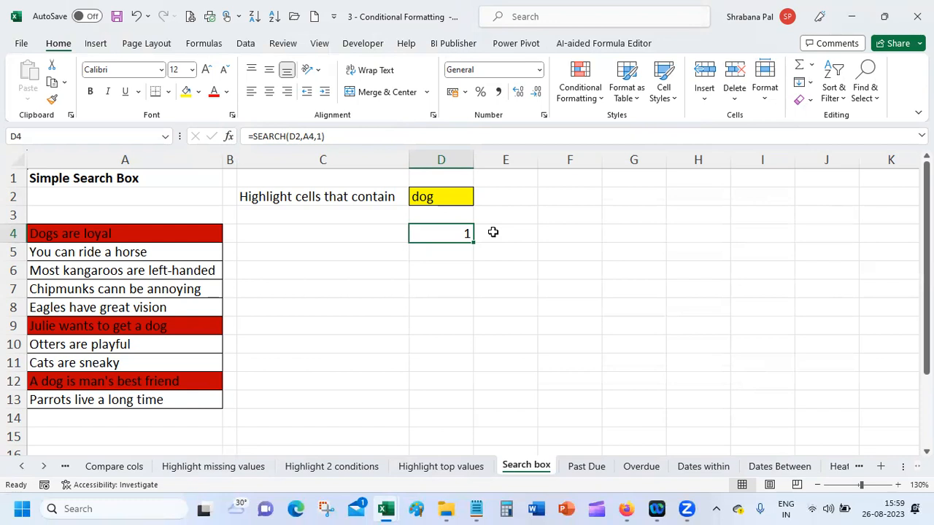
pyautogui.click(351, 234)
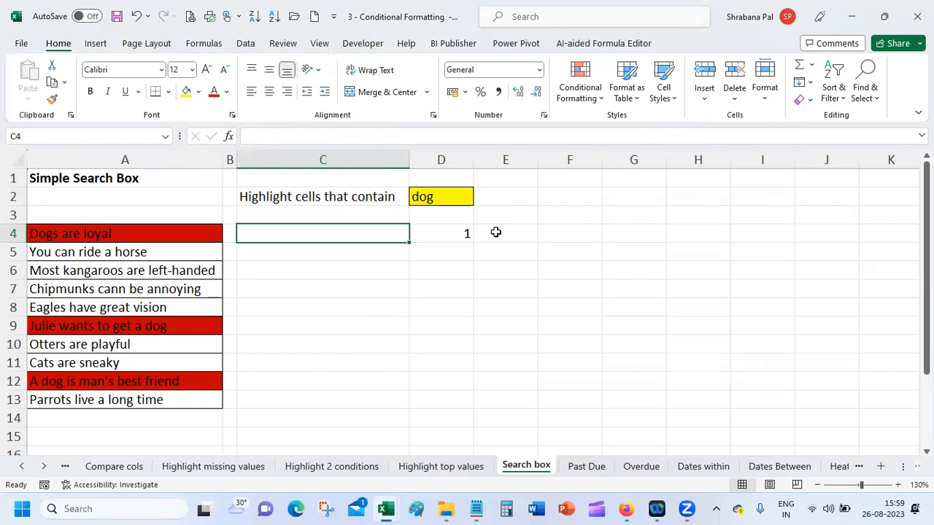
pyautogui.write('=is')
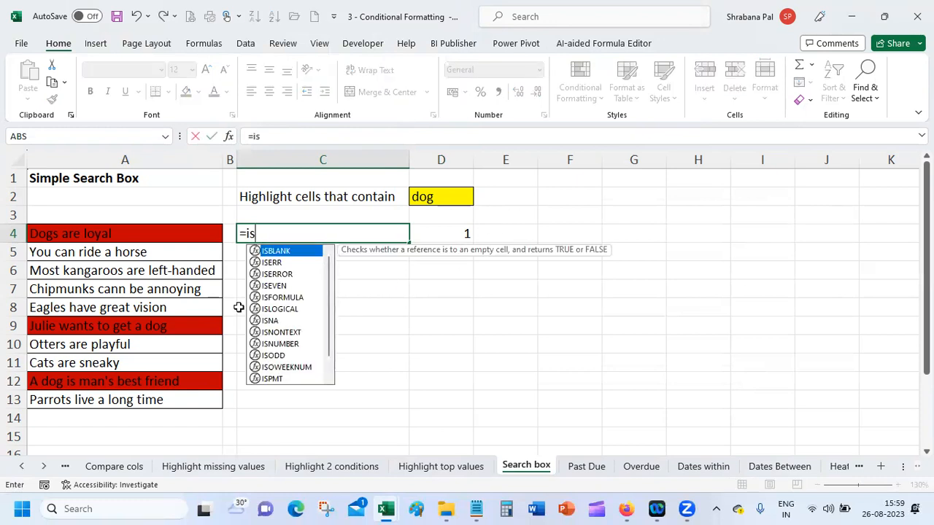
pyautogui.click(293, 347)
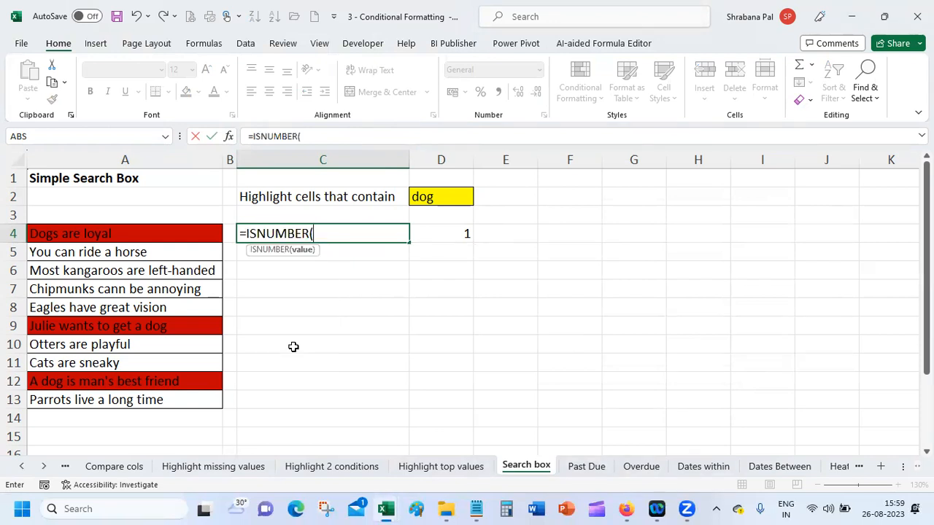
pyautogui.click(451, 231)
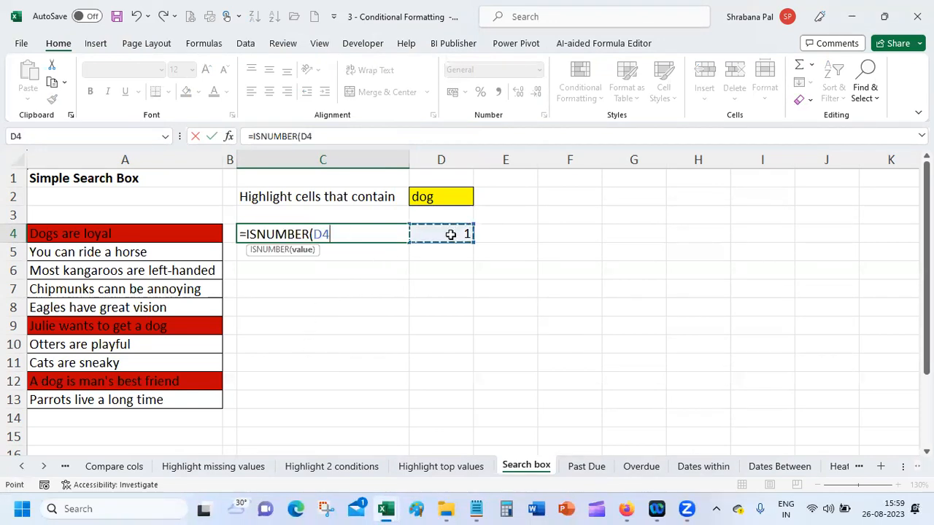
pyautogui.write(')')
pyautogui.press('Return')
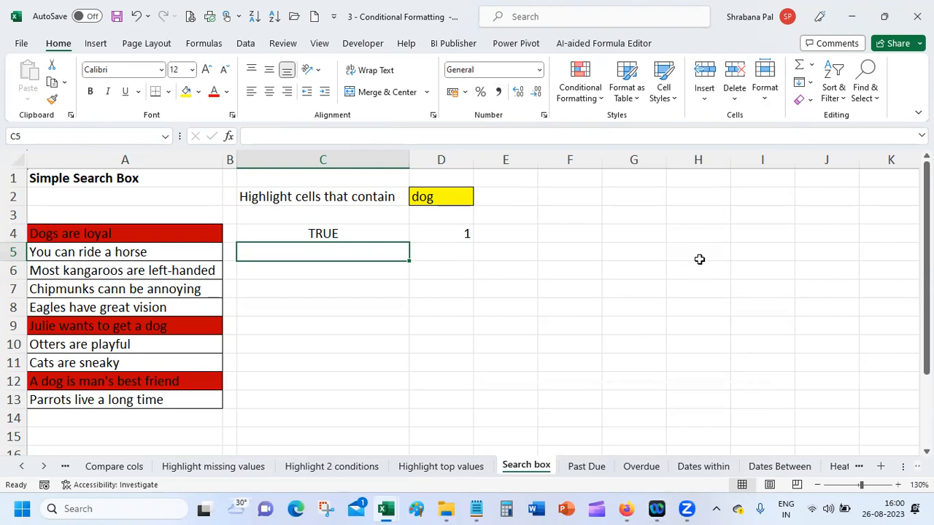
# Switch to the Past Due sheet and examine the day offsets in column C and the due date formula in B4
pyautogui.click(578, 466)
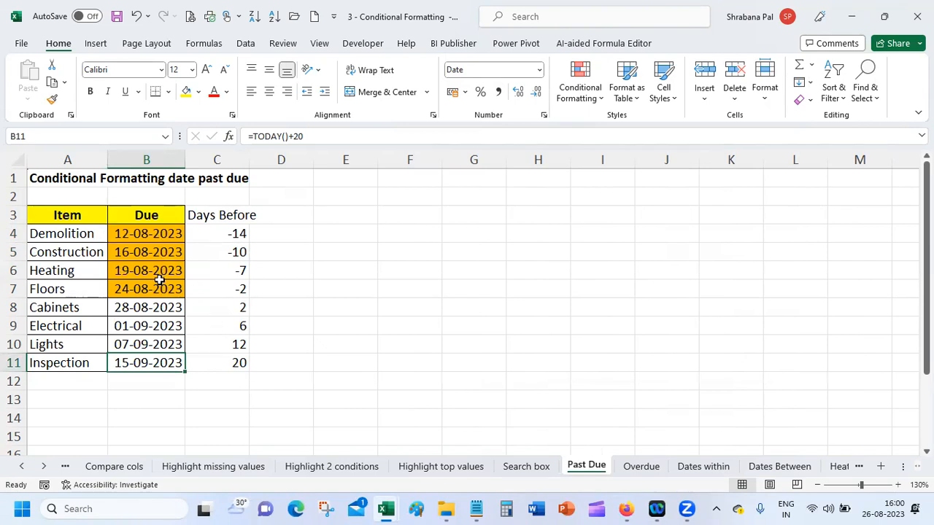
pyautogui.click(219, 232)
pyautogui.click(223, 249)
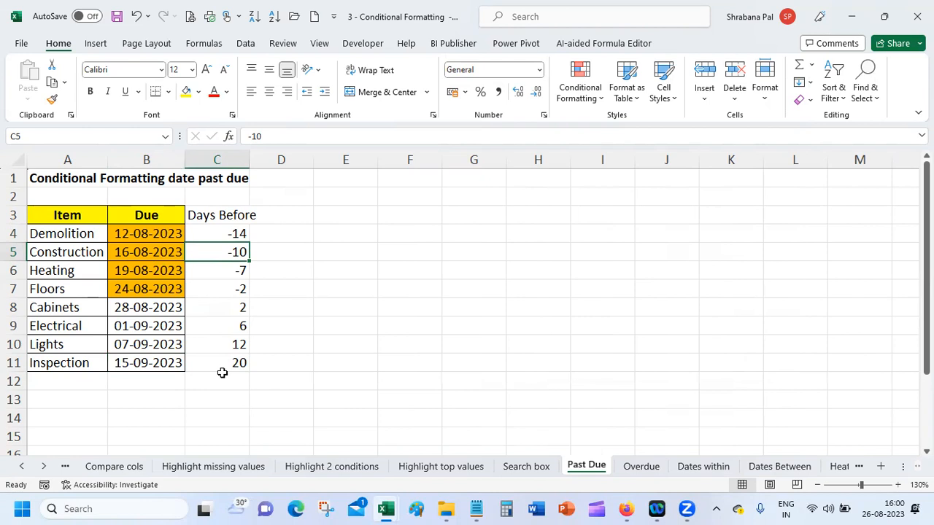
pyautogui.click(146, 227)
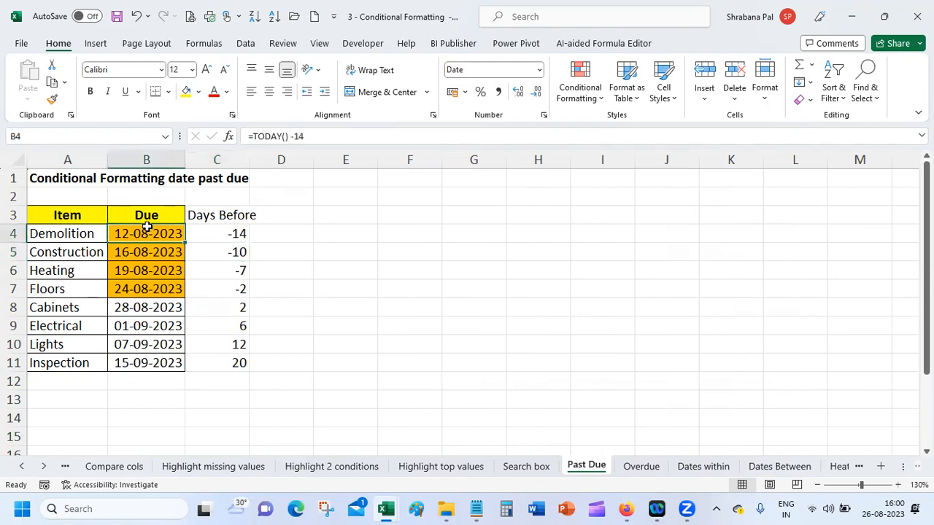
# Append "from today" to the title in cell A1 of the Past Due sheet
pyautogui.click(231, 174)
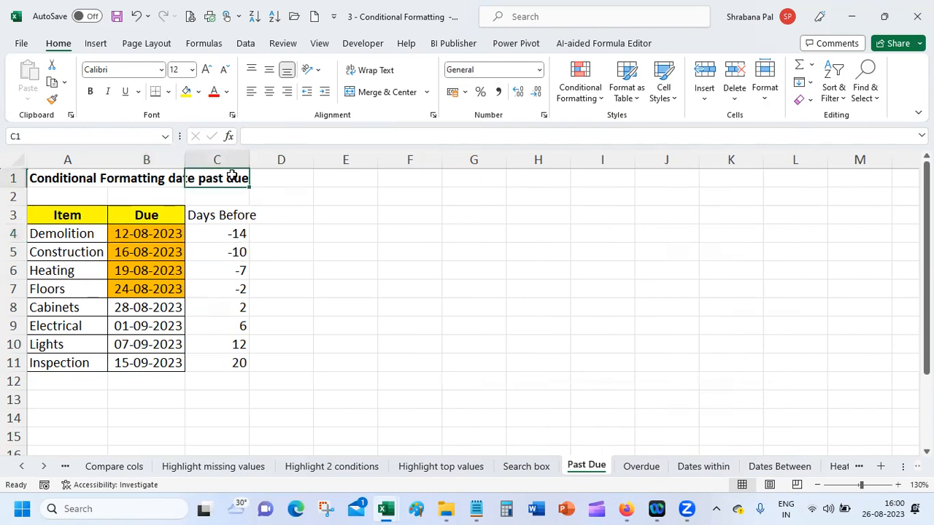
pyautogui.click(90, 180)
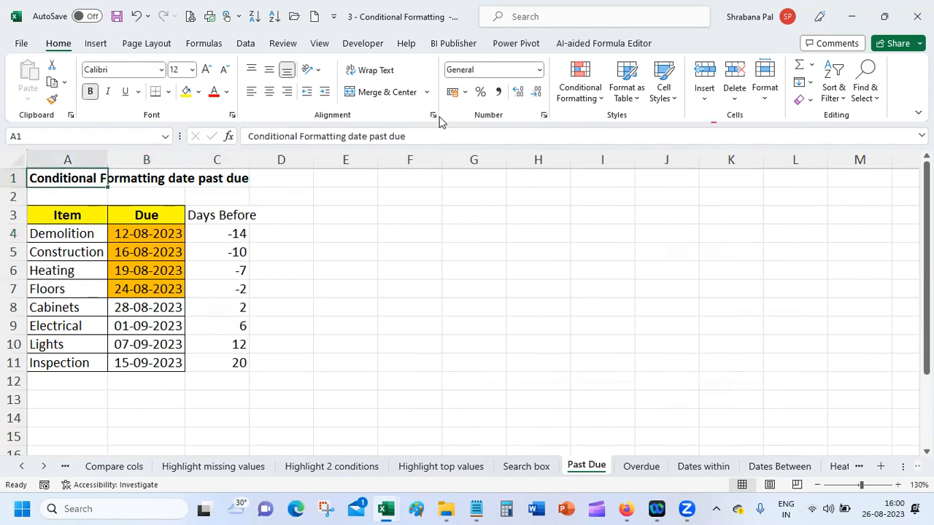
pyautogui.click(452, 138)
pyautogui.write('from today')
pyautogui.press('Return')
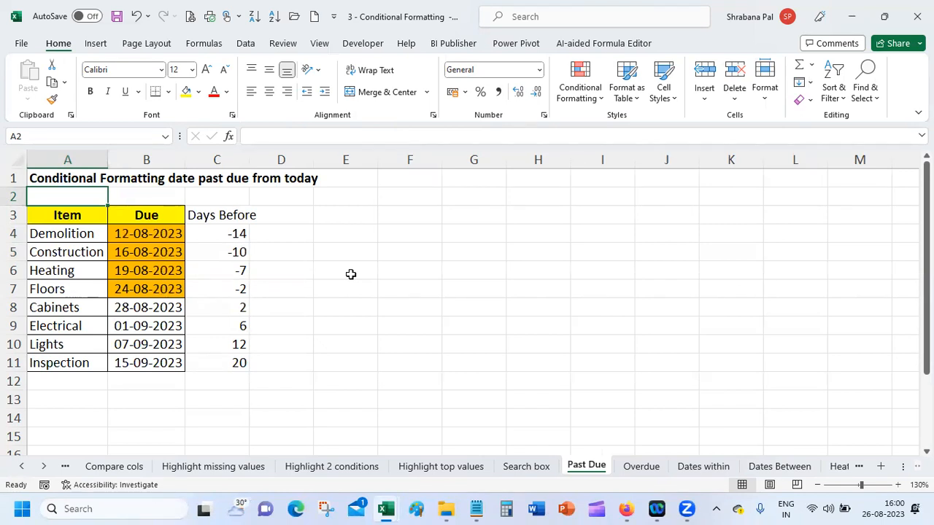
# On the Overdue sheet, change the conditional formatting formula for B4:B11 to =B4<TODAY()-$C$1 and apply it
pyautogui.click(639, 468)
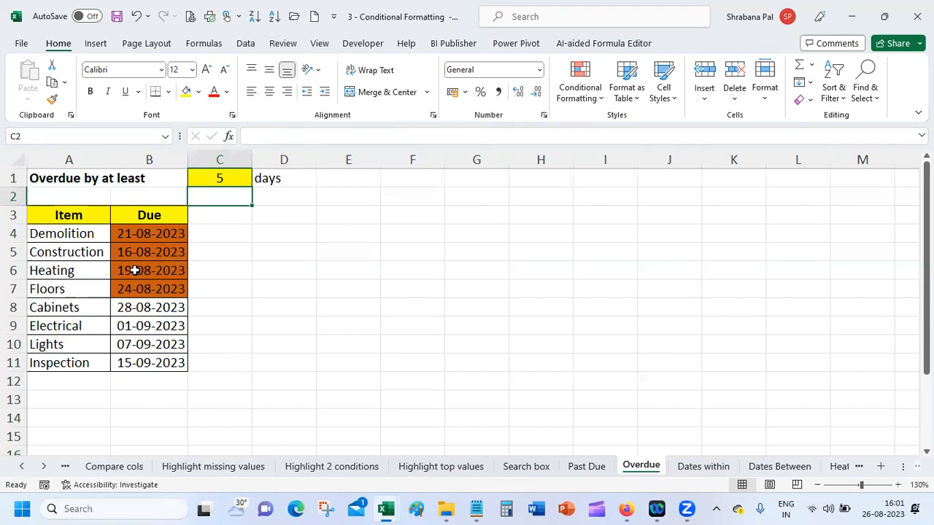
pyautogui.moveTo(155, 241); pyautogui.dragTo(150, 375)
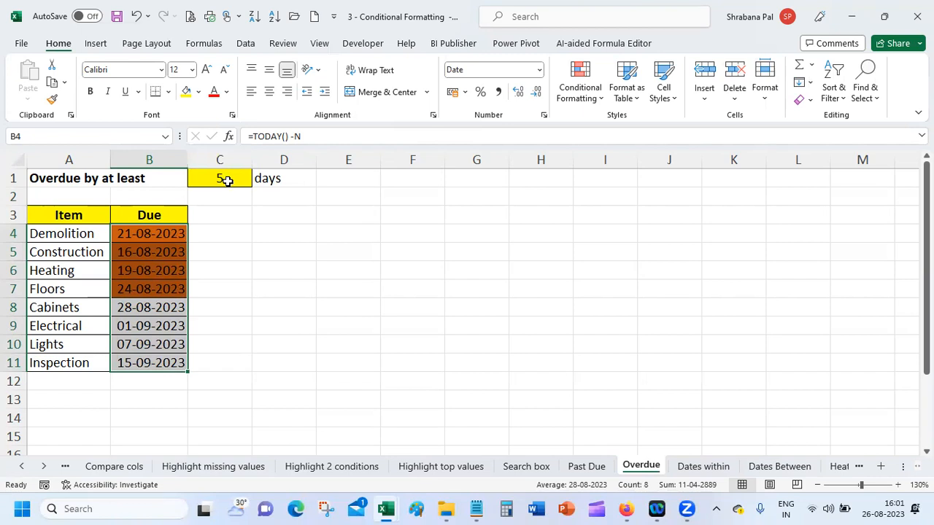
pyautogui.click(156, 234)
pyautogui.click(580, 98)
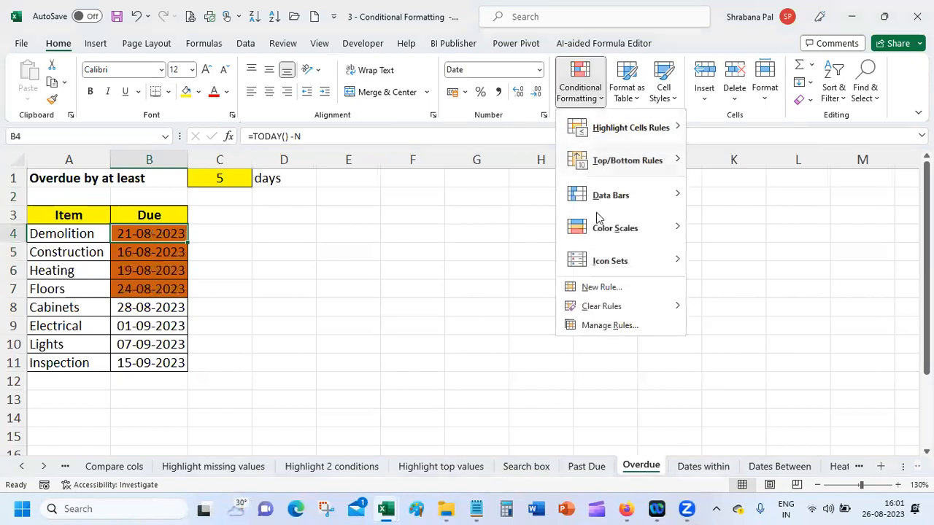
pyautogui.click(609, 325)
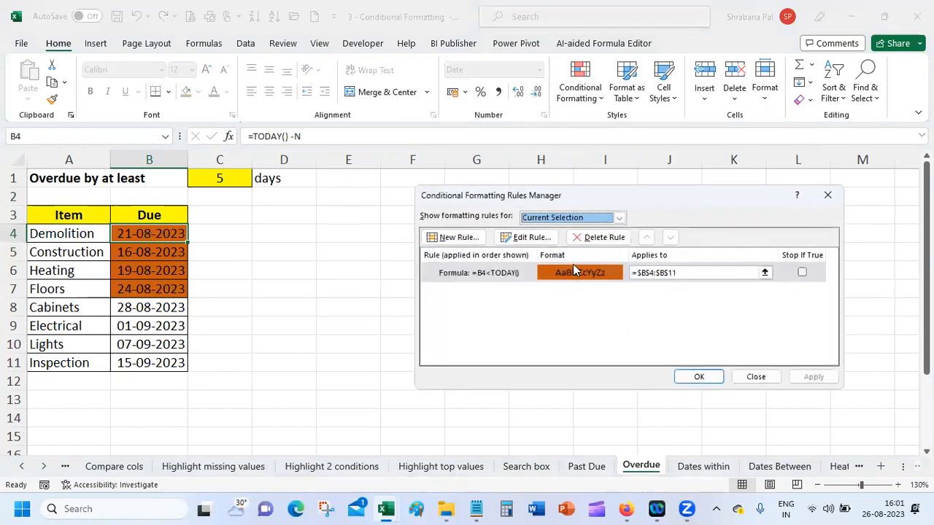
pyautogui.click(502, 276)
pyautogui.click(524, 239)
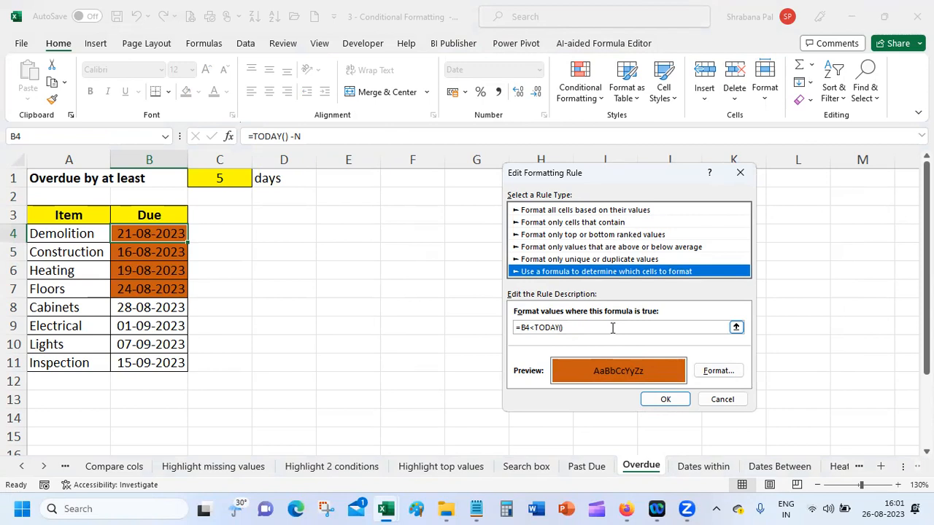
pyautogui.click(613, 329)
pyautogui.write('-')
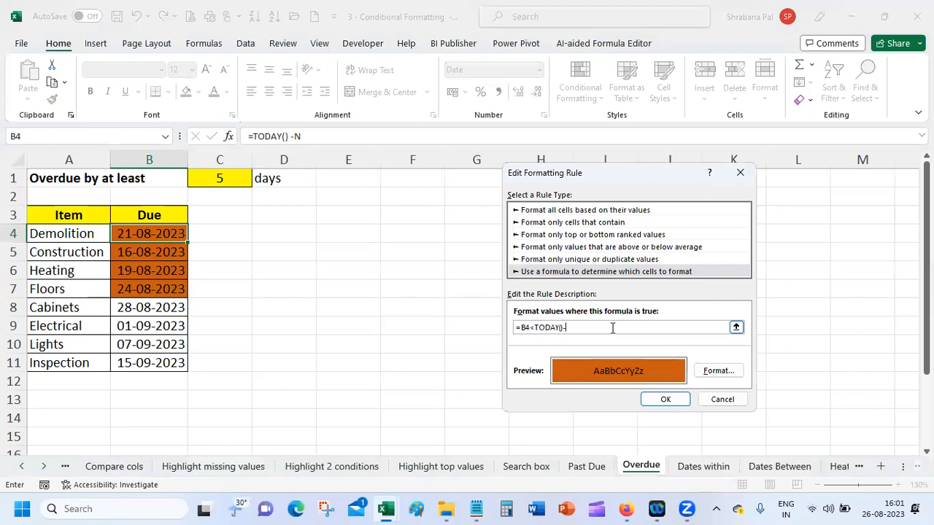
pyautogui.click(223, 177)
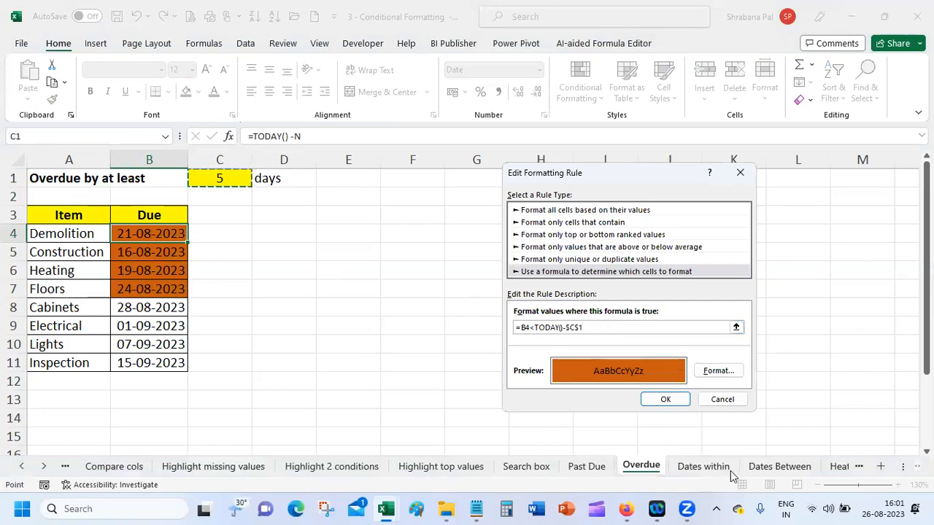
pyautogui.click(679, 399)
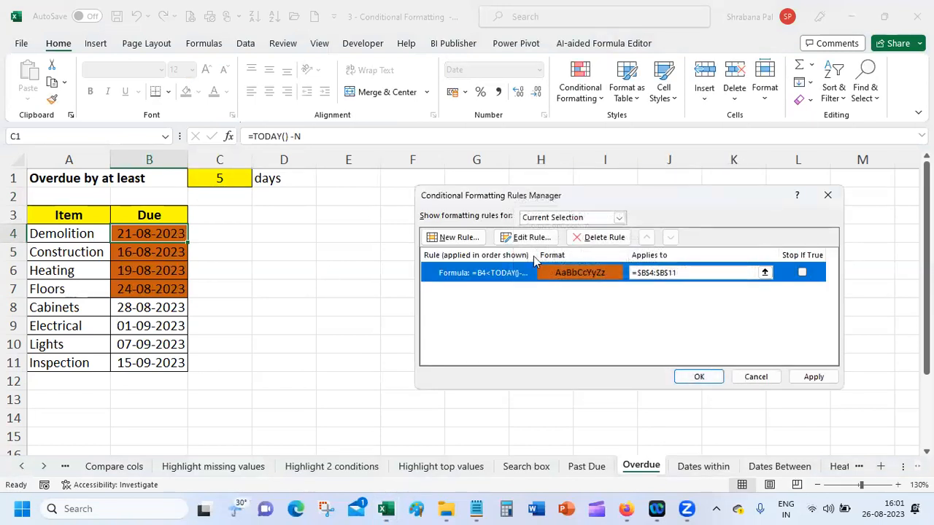
pyautogui.click(799, 378)
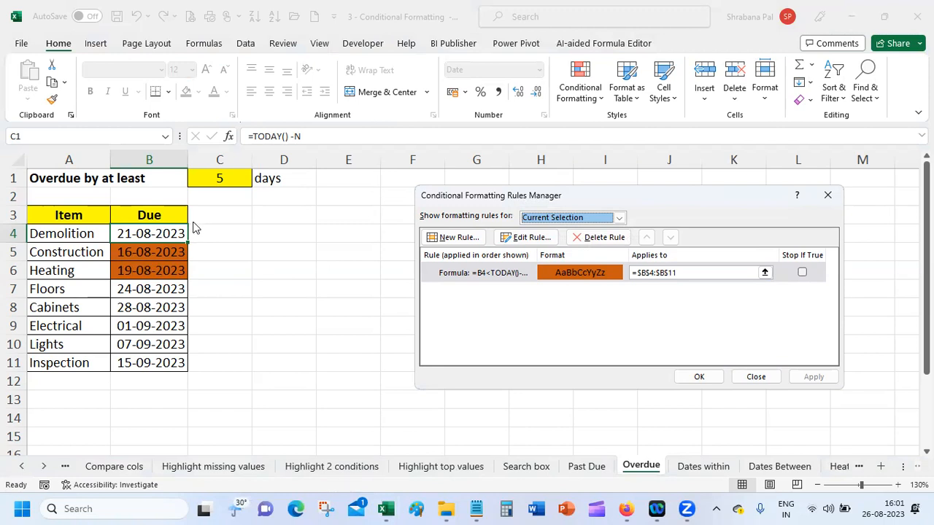
pyautogui.click(698, 378)
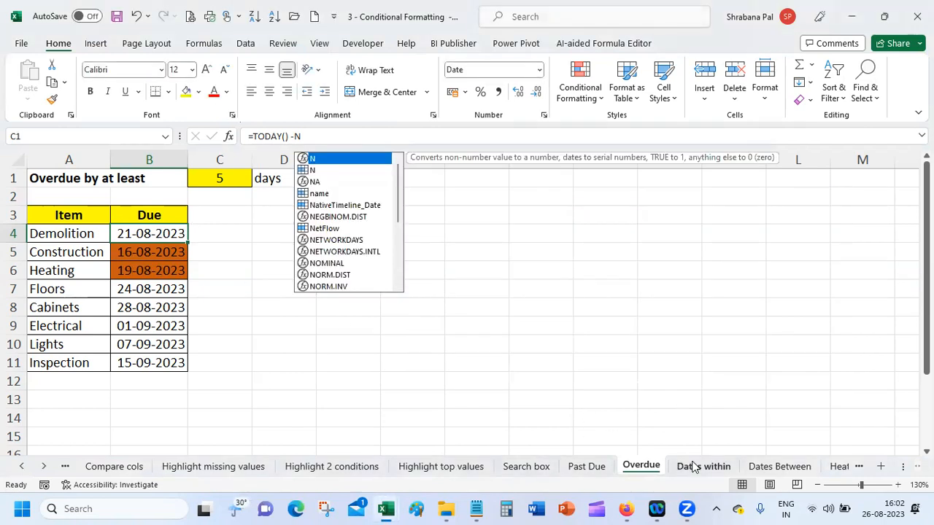
# Look through the Dates within, Dates Between and HeatMap sheets
pyautogui.click(694, 467)
pyautogui.click(521, 292)
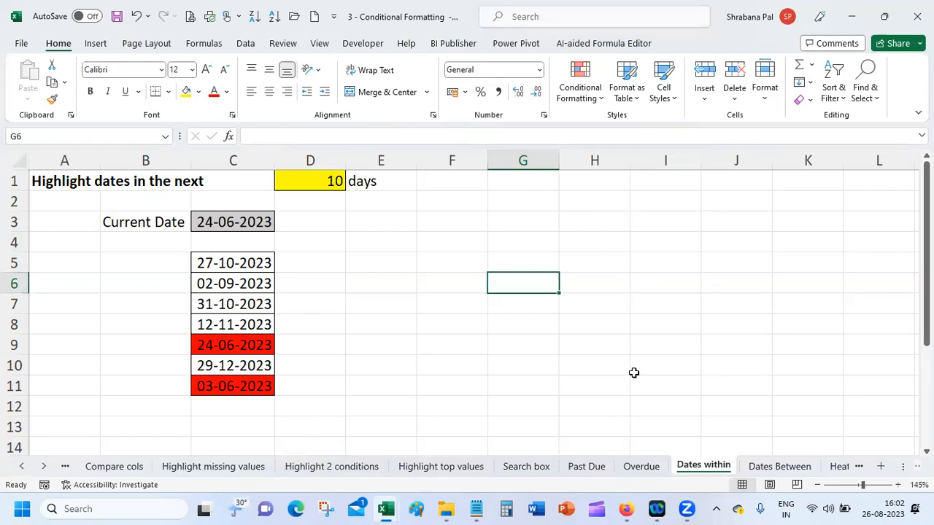
pyautogui.click(771, 467)
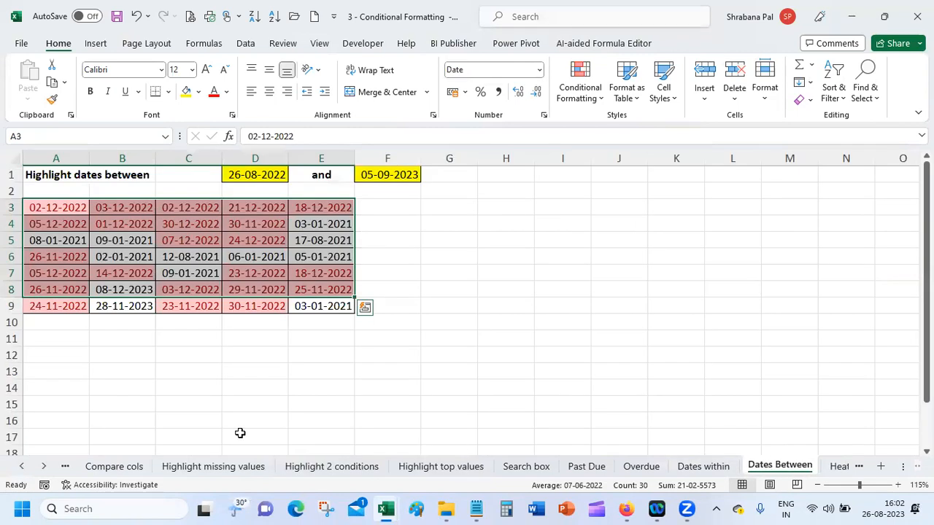
pyautogui.click(187, 374)
pyautogui.click(100, 375)
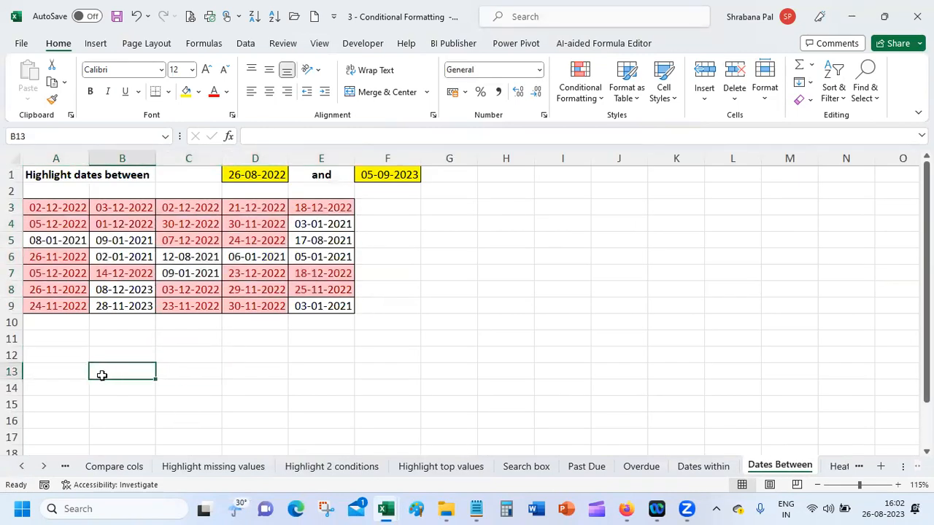
pyautogui.click(836, 467)
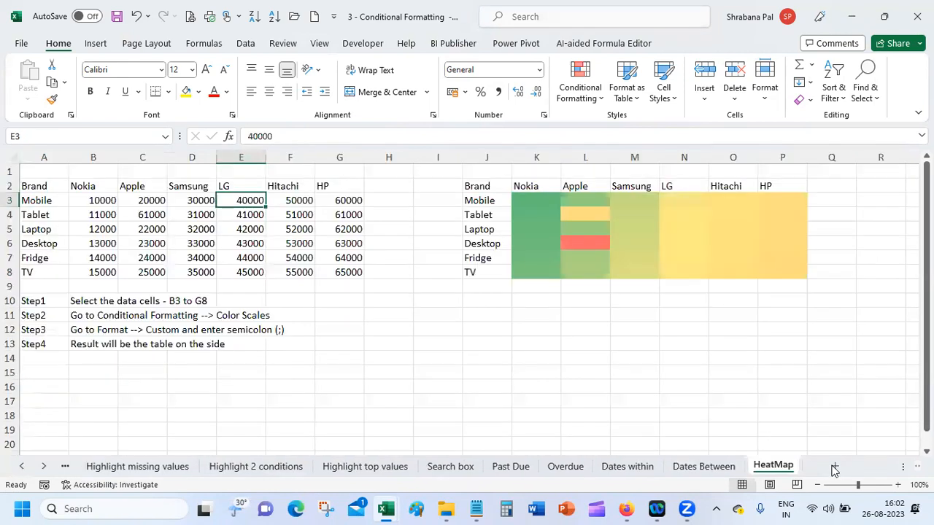
pyautogui.click(442, 364)
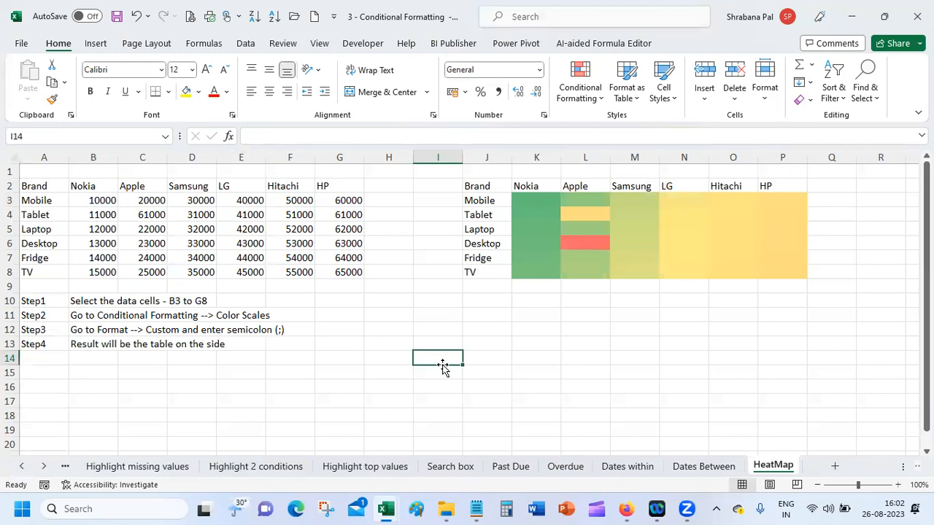
# Return to the Dates within and Dates Between sheets and check the start and end date cells D1 and F1
pyautogui.click(567, 466)
pyautogui.click(627, 466)
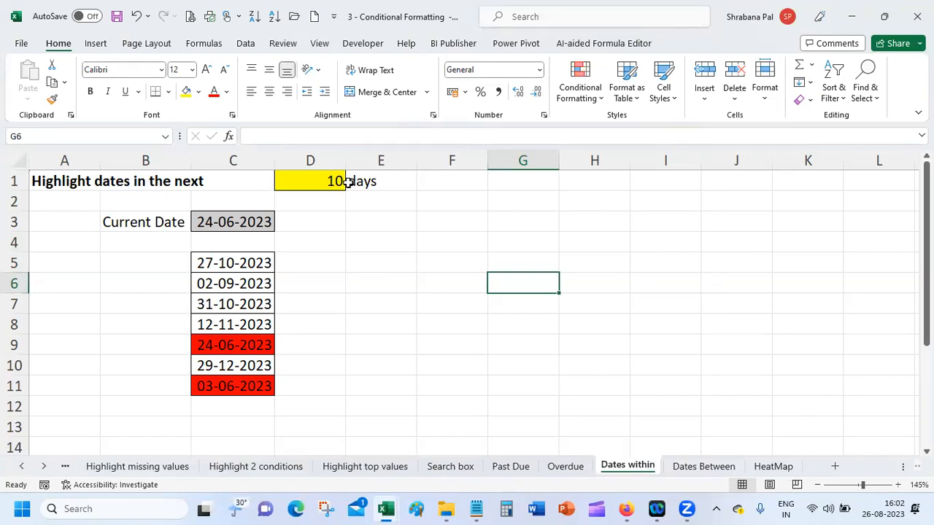
pyautogui.click(715, 468)
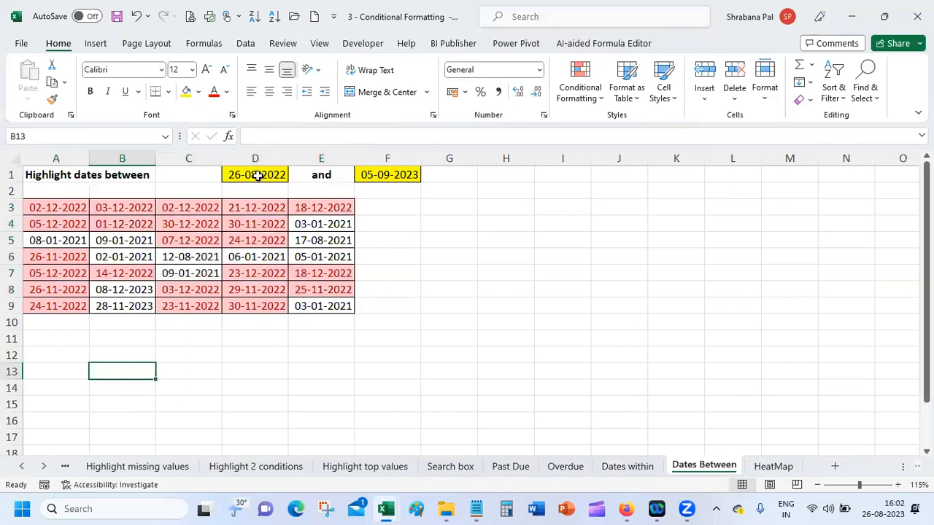
pyautogui.click(256, 175)
pyautogui.click(398, 176)
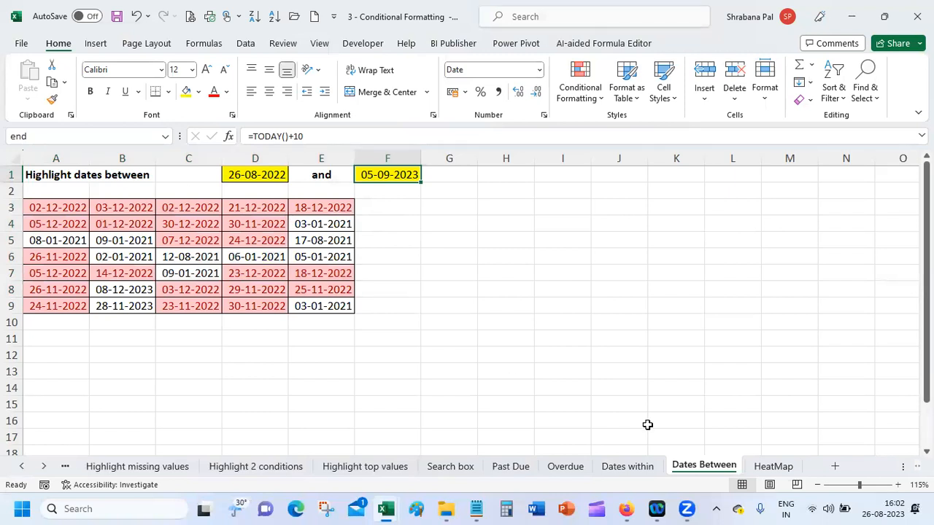
# Switch to the HeatMap sheet and review the brand headers in B2:G2
pyautogui.click(788, 467)
pyautogui.click(521, 365)
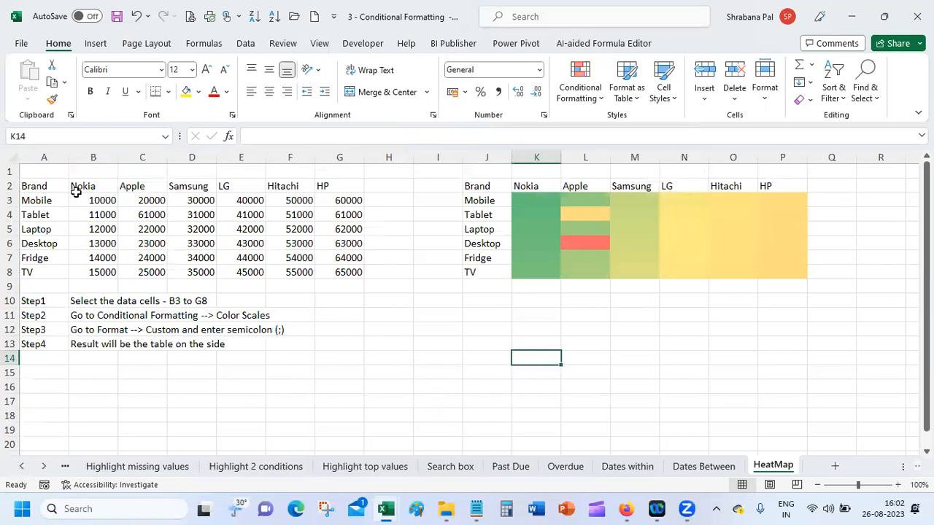
pyautogui.click(99, 197)
pyautogui.click(138, 184)
pyautogui.click(193, 186)
pyautogui.click(255, 191)
pyautogui.click(284, 188)
pyautogui.click(340, 191)
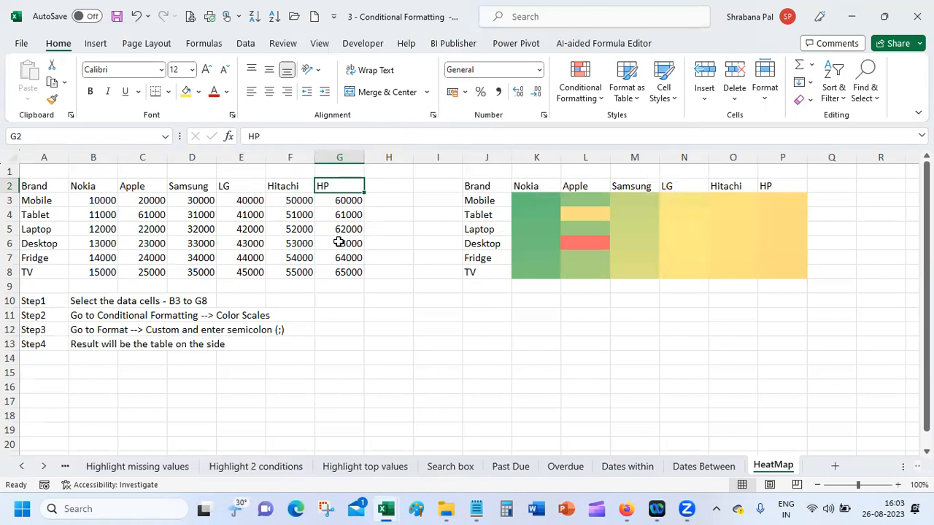
# Try a three-color scale from green for low to red for high values on data cells B3:G8, and undo it
pyautogui.moveTo(87, 199); pyautogui.dragTo(341, 275)
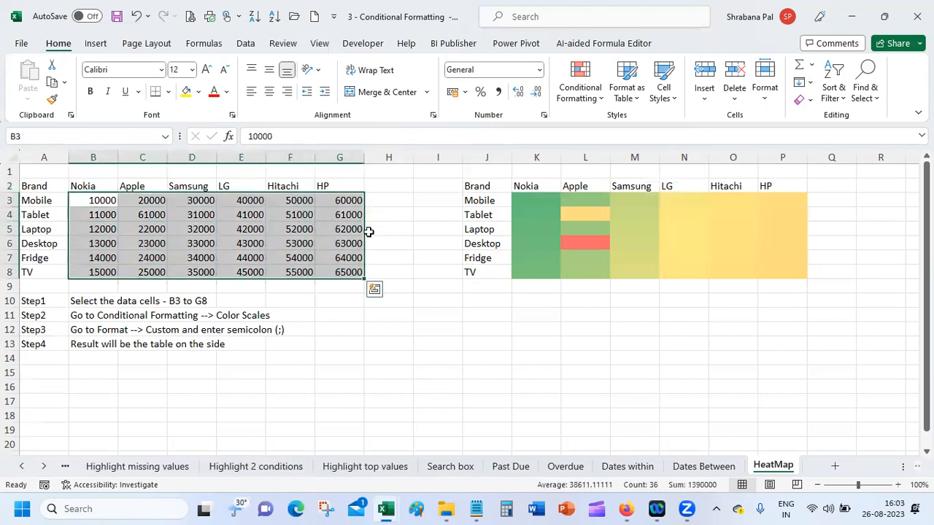
pyautogui.click(595, 97)
pyautogui.moveTo(631, 244)
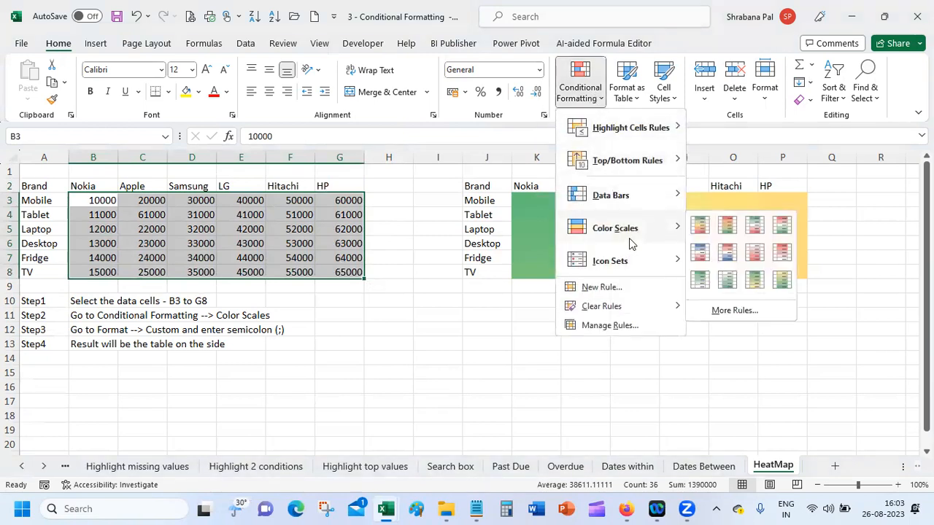
pyautogui.click(728, 226)
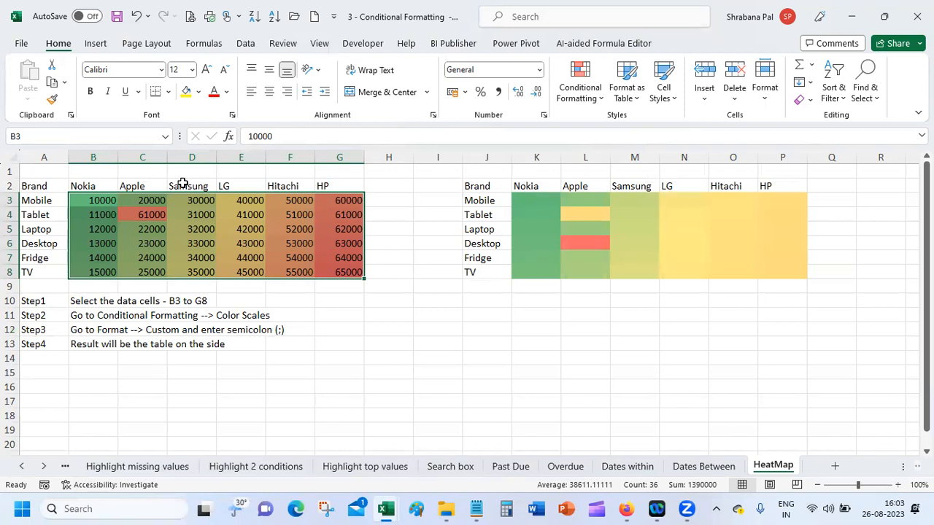
pyautogui.hotkey('ctrl', 'z')
pyautogui.click(329, 369)
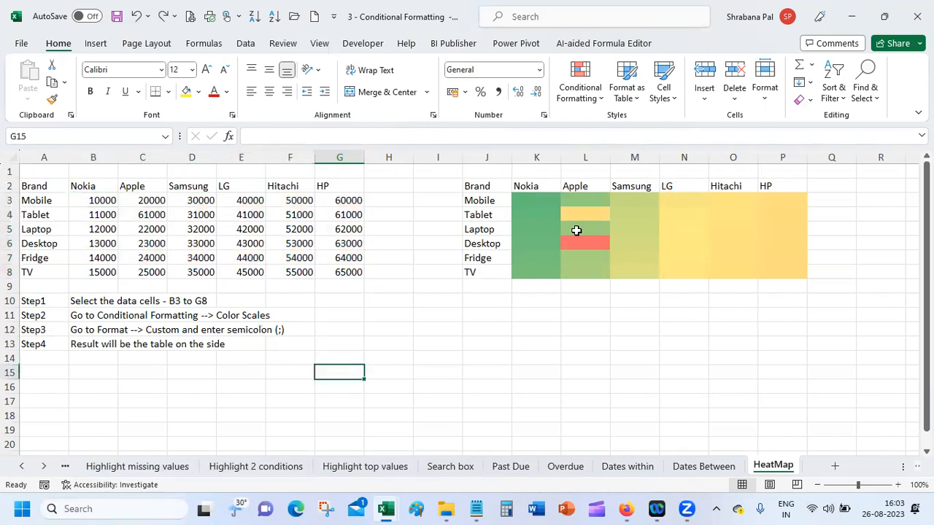
# Examine the finished heat map in K3:P8 and the hidden value behind cell M3
pyautogui.moveTo(538, 199); pyautogui.dragTo(791, 274)
pyautogui.click(620, 362)
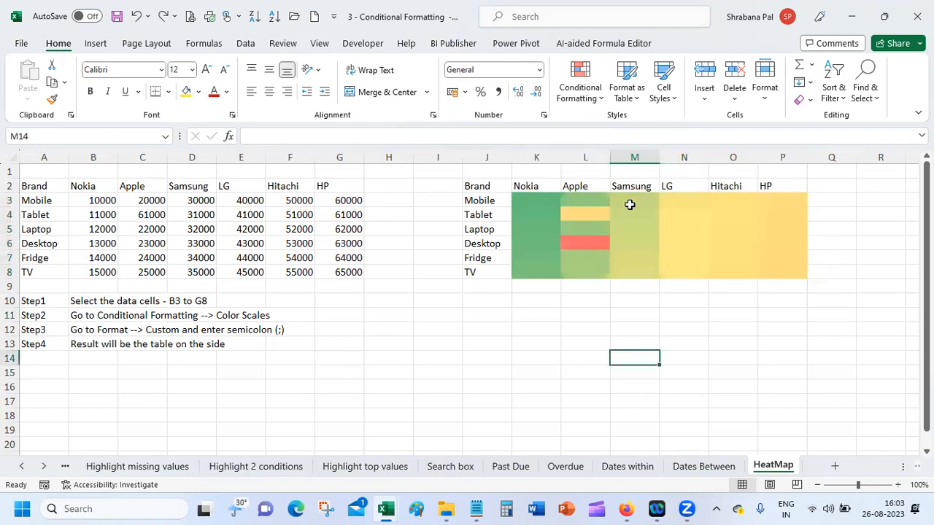
pyautogui.click(630, 204)
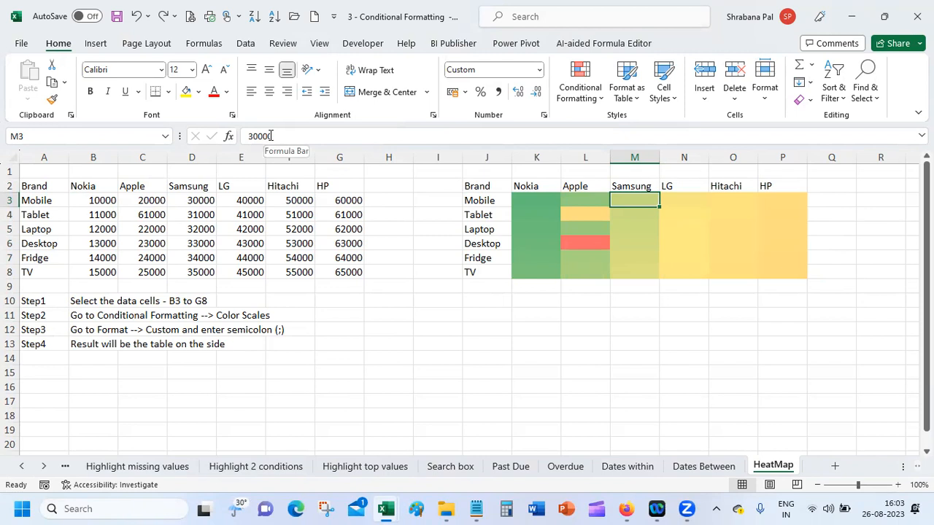
# Inspect the graded color scale rule applied to heat map cells K3:P8 without changing it
pyautogui.moveTo(544, 202); pyautogui.dragTo(779, 275)
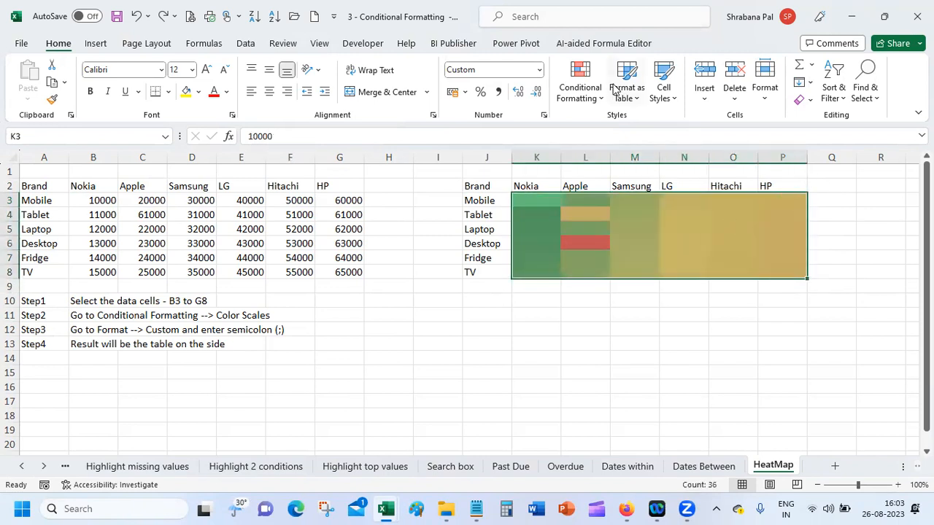
pyautogui.click(589, 93)
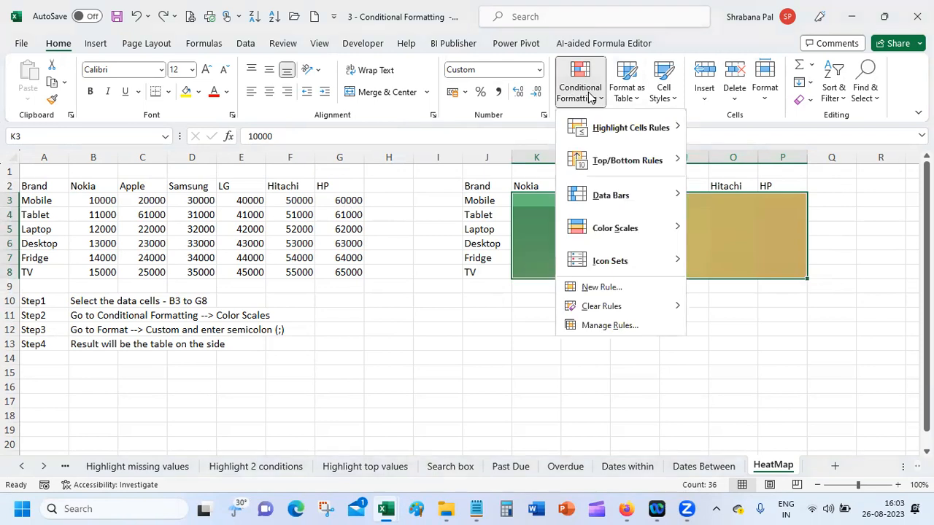
pyautogui.click(606, 326)
pyautogui.click(504, 273)
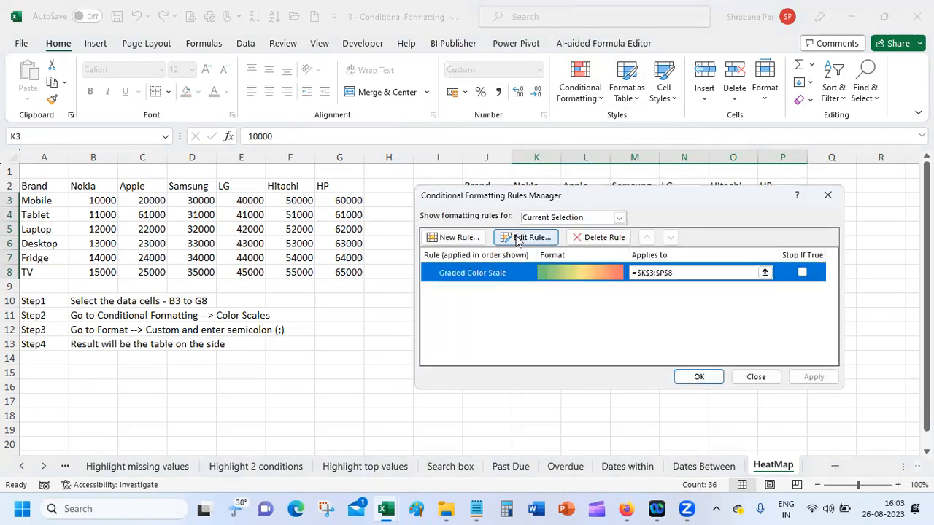
pyautogui.click(522, 237)
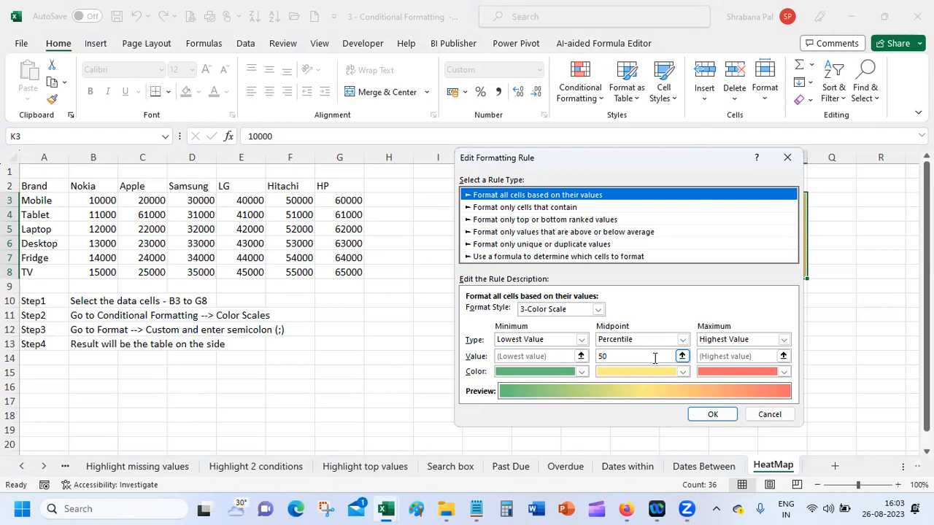
pyautogui.click(770, 416)
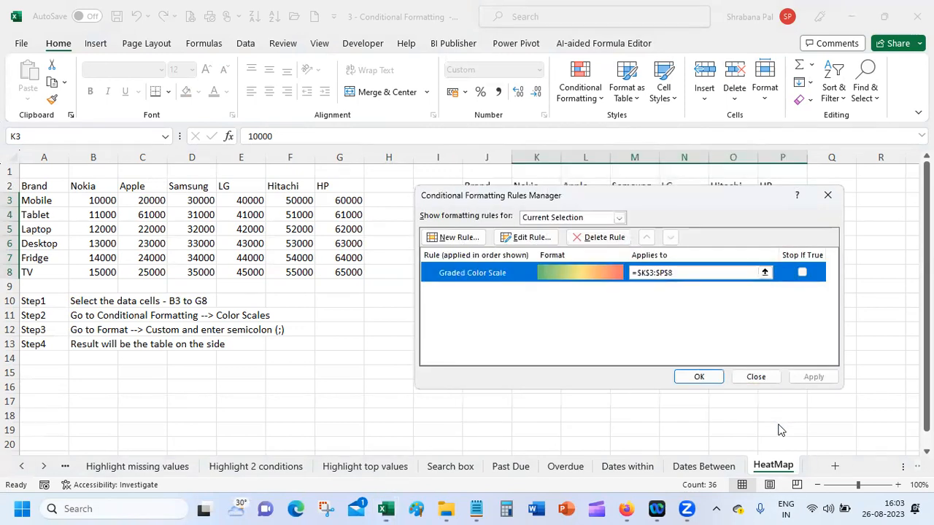
pyautogui.click(756, 377)
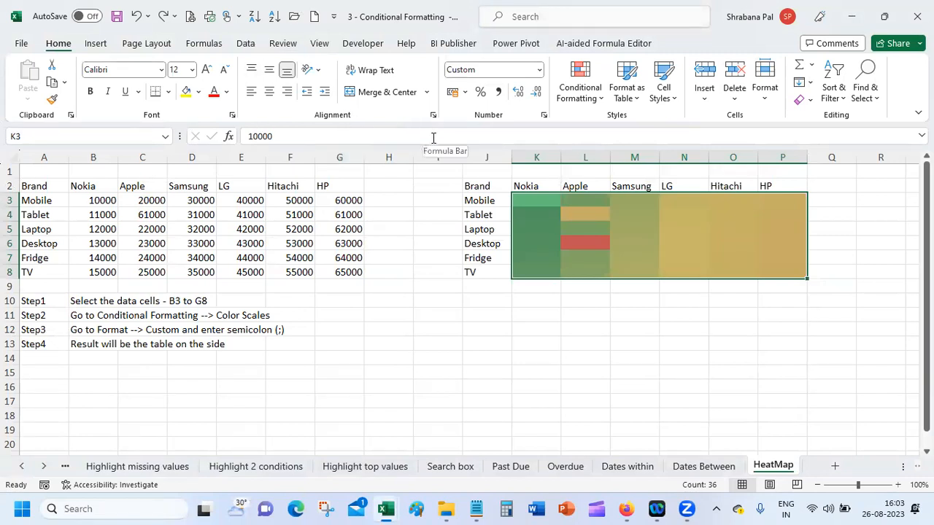
# Examine the custom number format that hides the values in heat map cells K3:P8
pyautogui.click(544, 115)
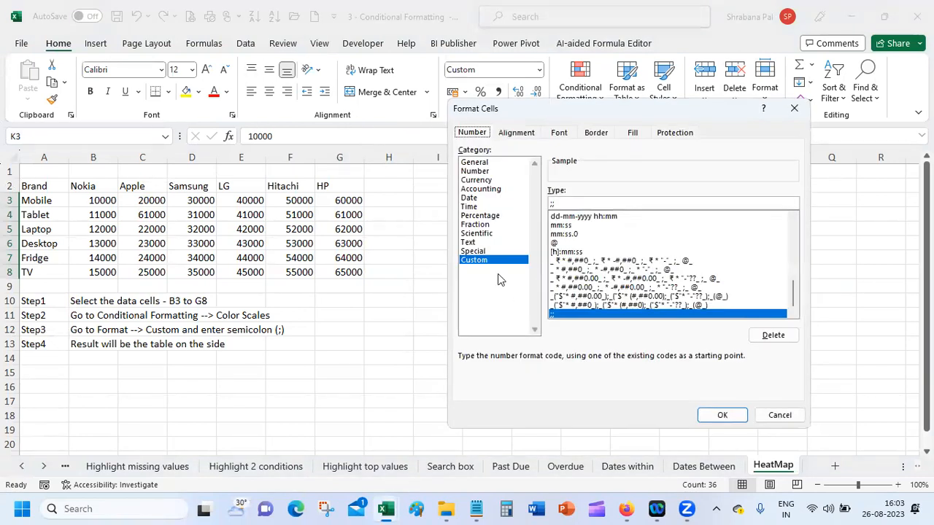
pyautogui.click(596, 203)
pyautogui.click(726, 415)
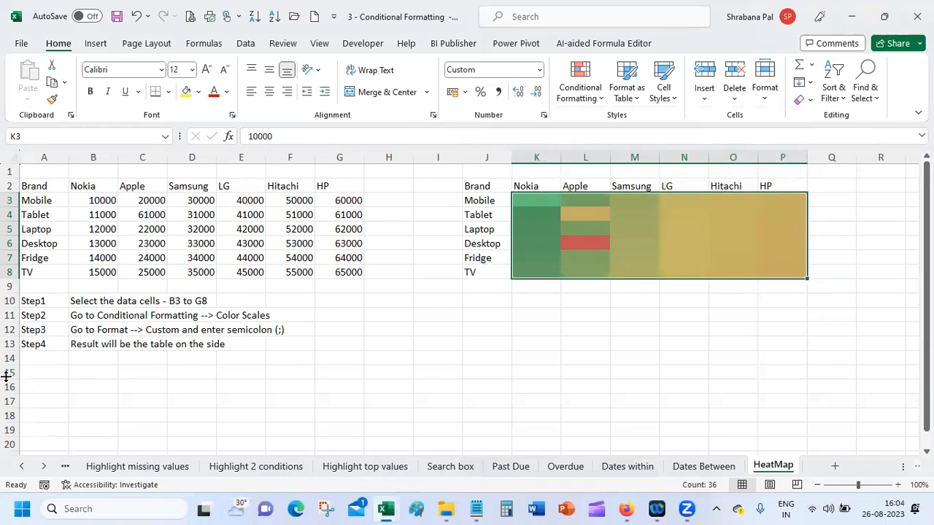
pyautogui.click(90, 389)
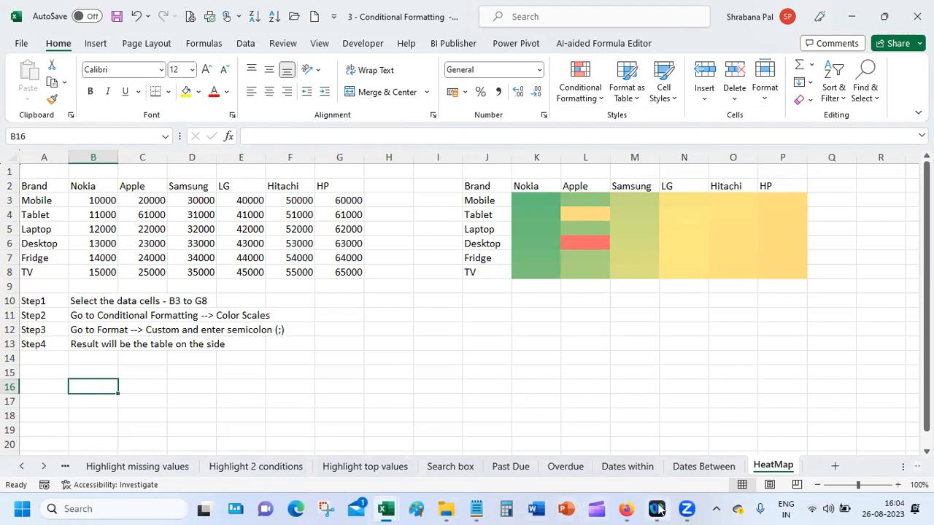
pyautogui.moveTo(629, 509)
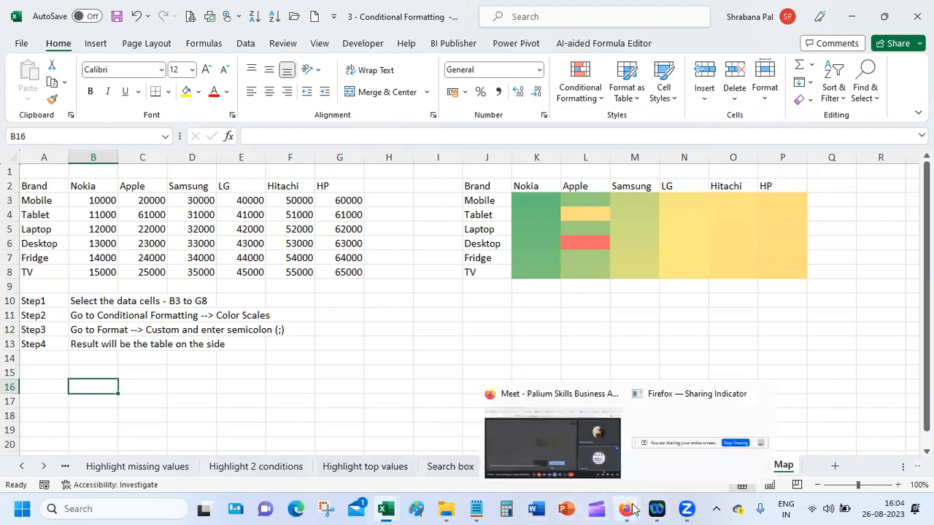
pyautogui.click(590, 458)
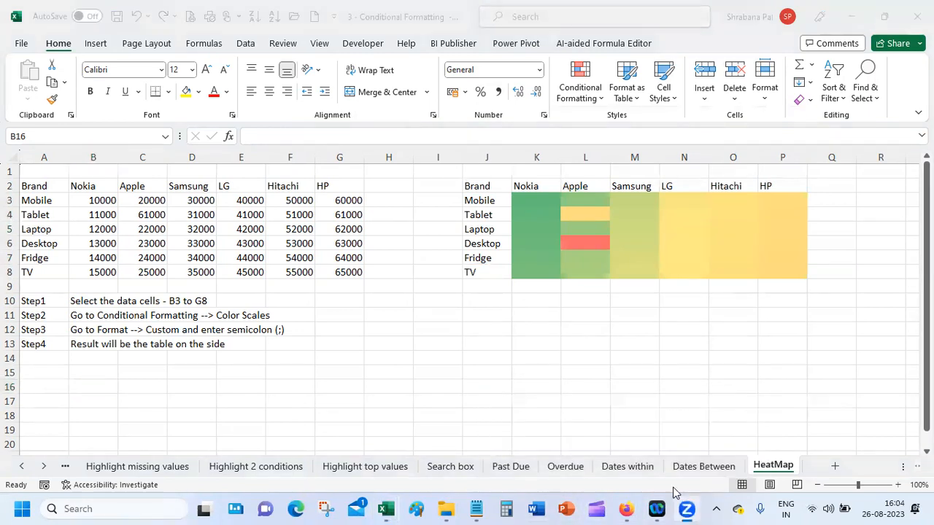
pyautogui.click(716, 509)
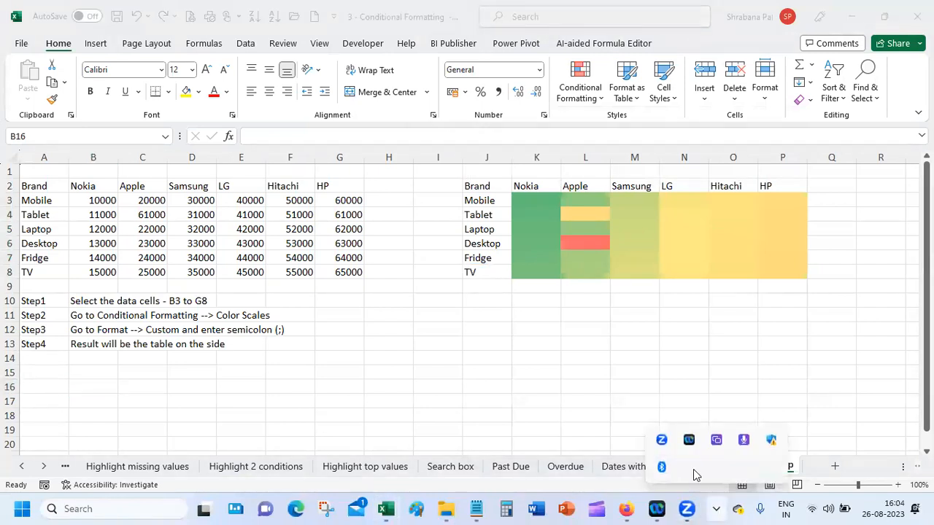
pyautogui.click(577, 329)
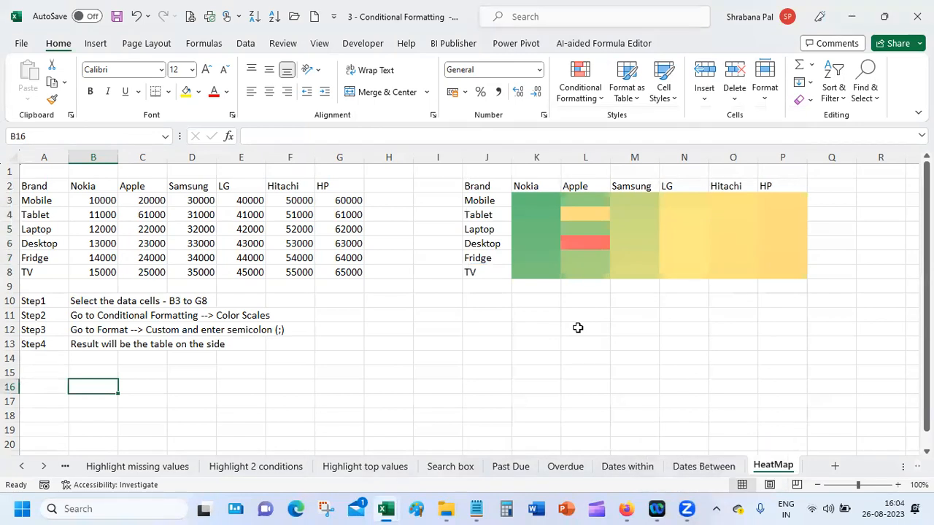
# Inspect the minimum, midpoint and maximum settings of the 3-color scale rule on heat map cells K3:P8 without changing them
pyautogui.click(569, 200)
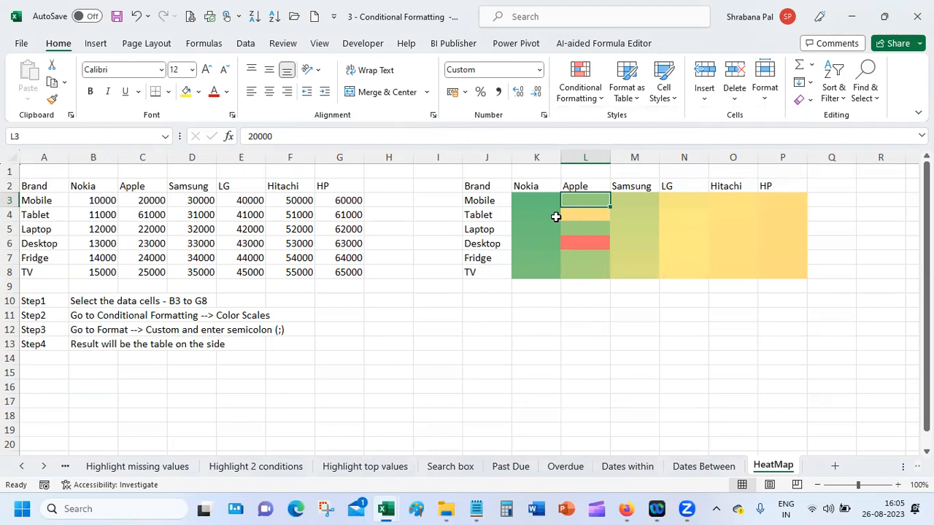
pyautogui.moveTo(536, 198); pyautogui.dragTo(778, 270)
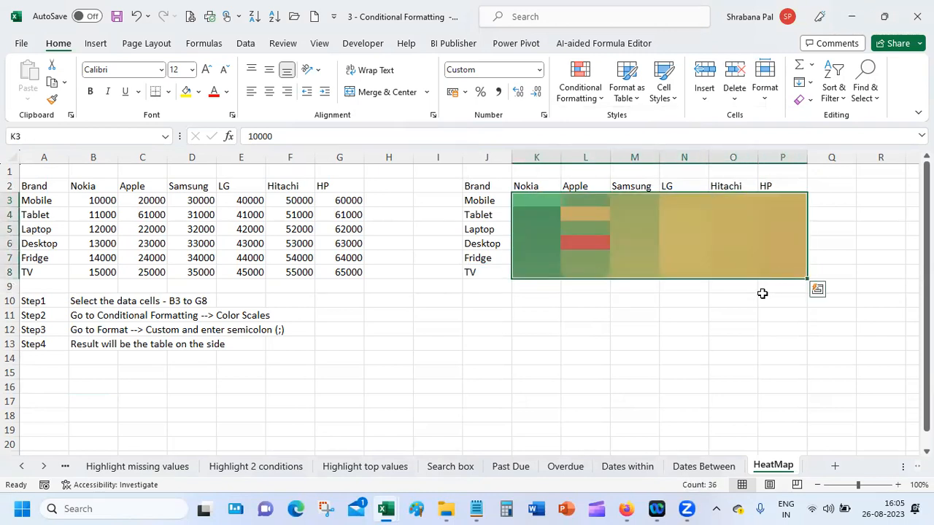
pyautogui.click(735, 326)
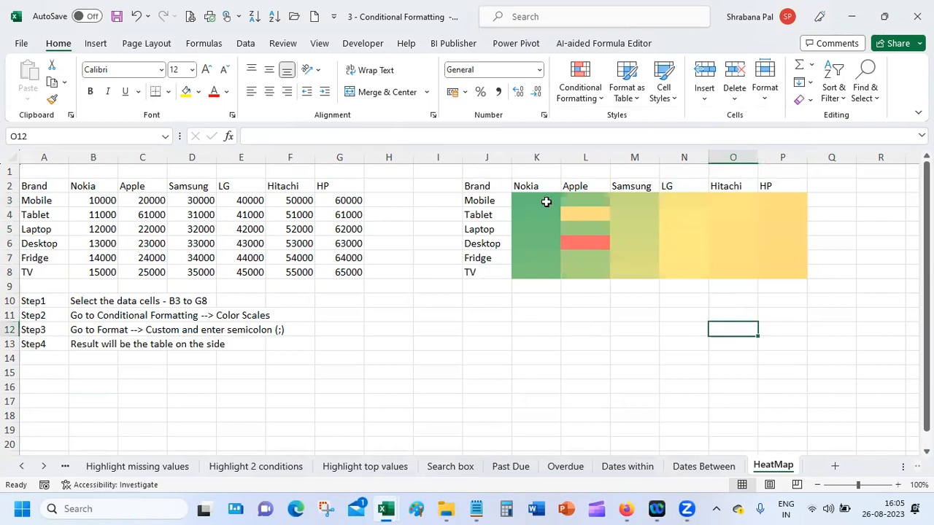
pyautogui.click(545, 201)
pyautogui.click(580, 91)
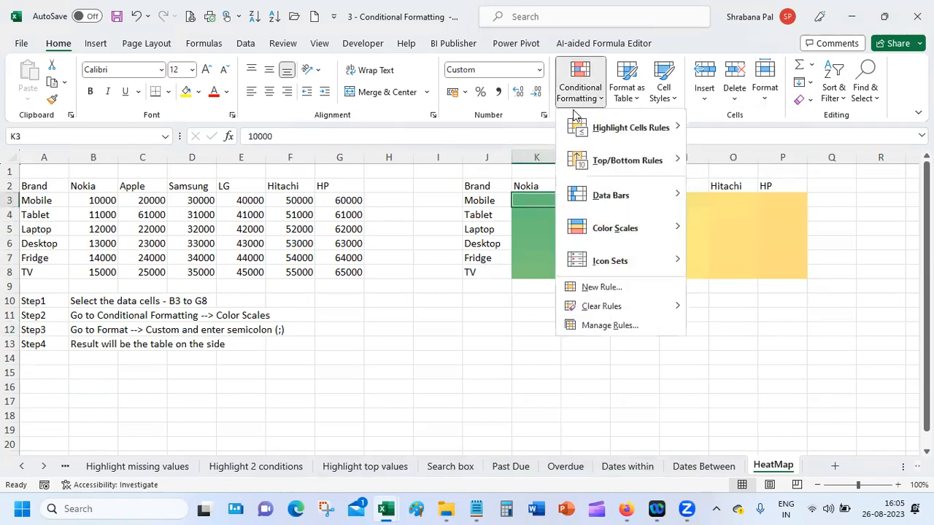
pyautogui.click(592, 323)
pyautogui.click(456, 275)
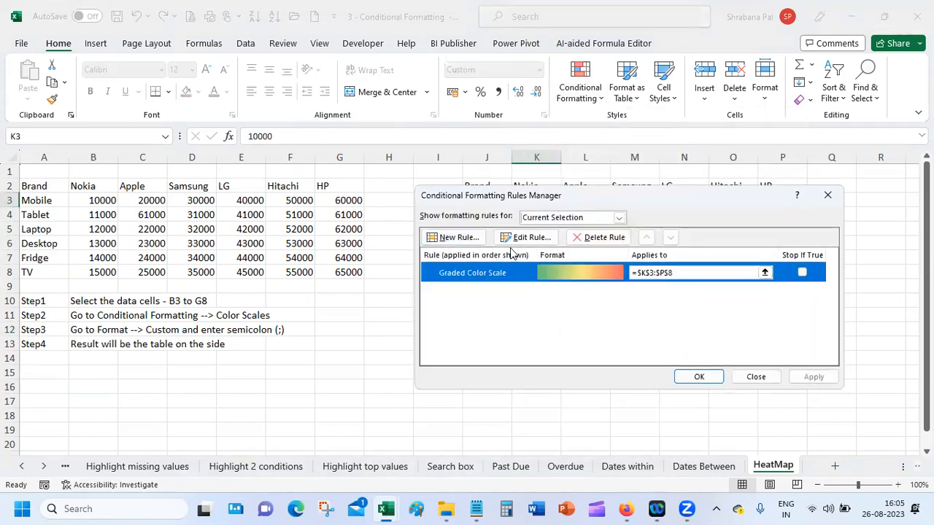
pyautogui.click(521, 237)
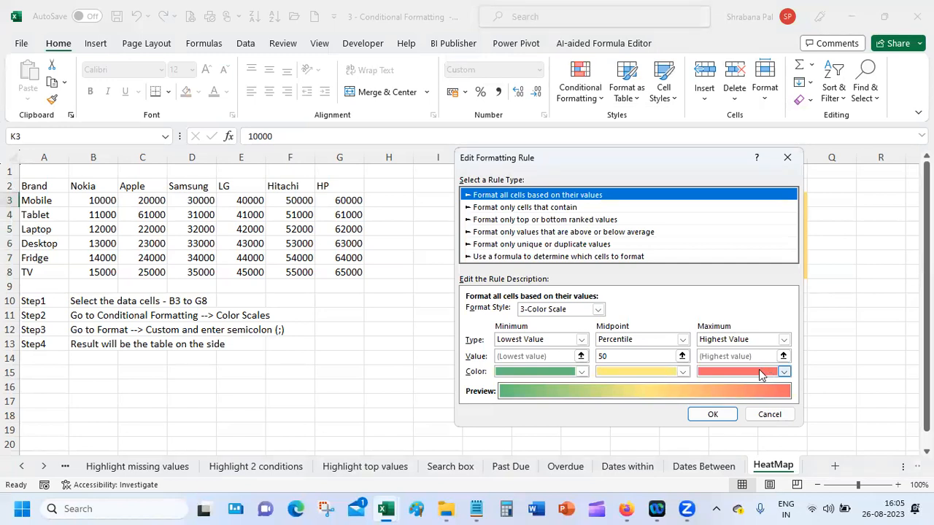
pyautogui.click(757, 415)
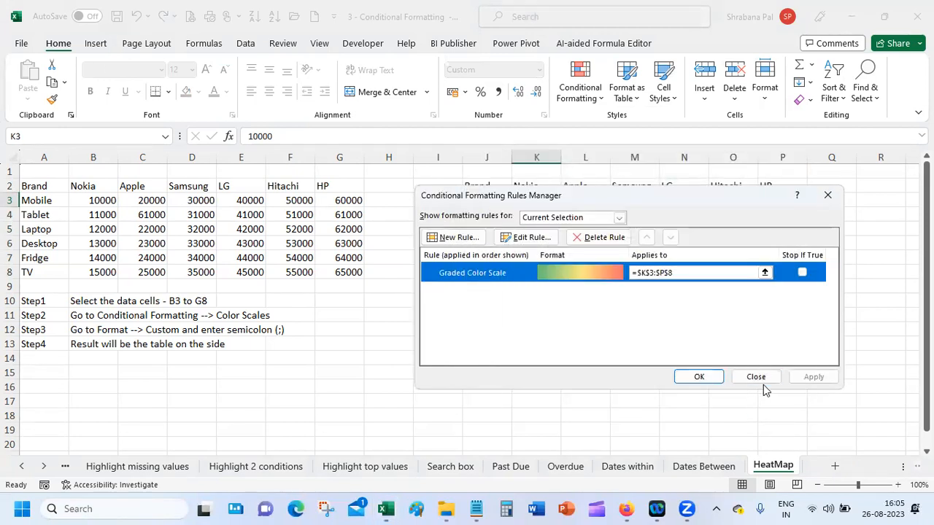
pyautogui.click(758, 377)
pyautogui.click(485, 226)
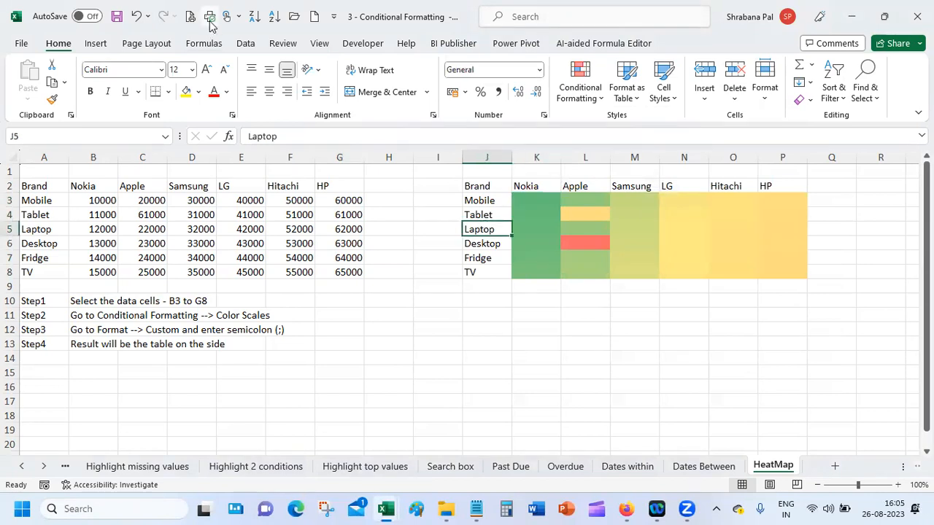
pyautogui.moveTo(617, 507)
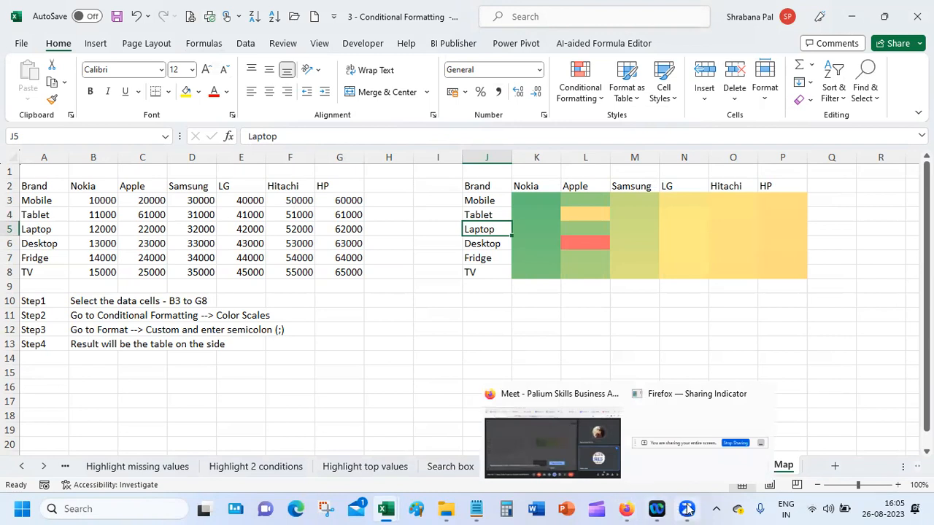
pyautogui.moveTo(686, 508)
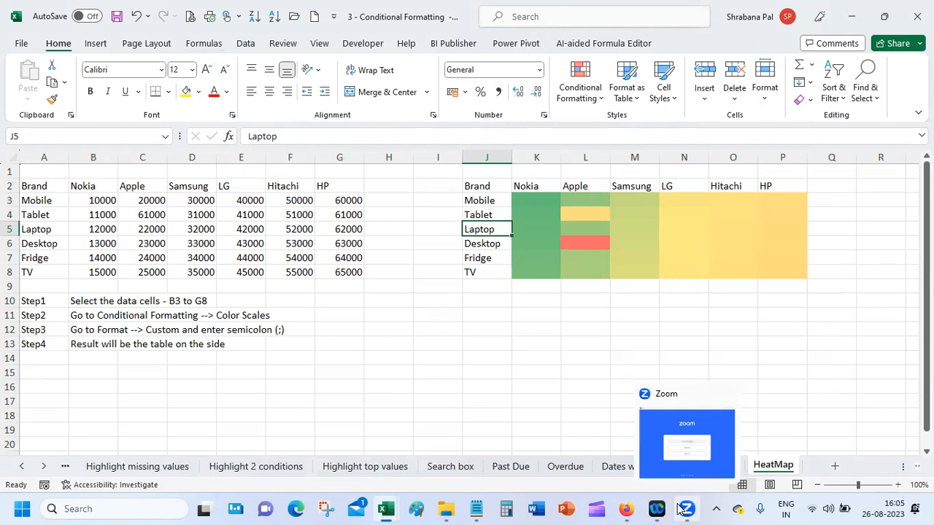